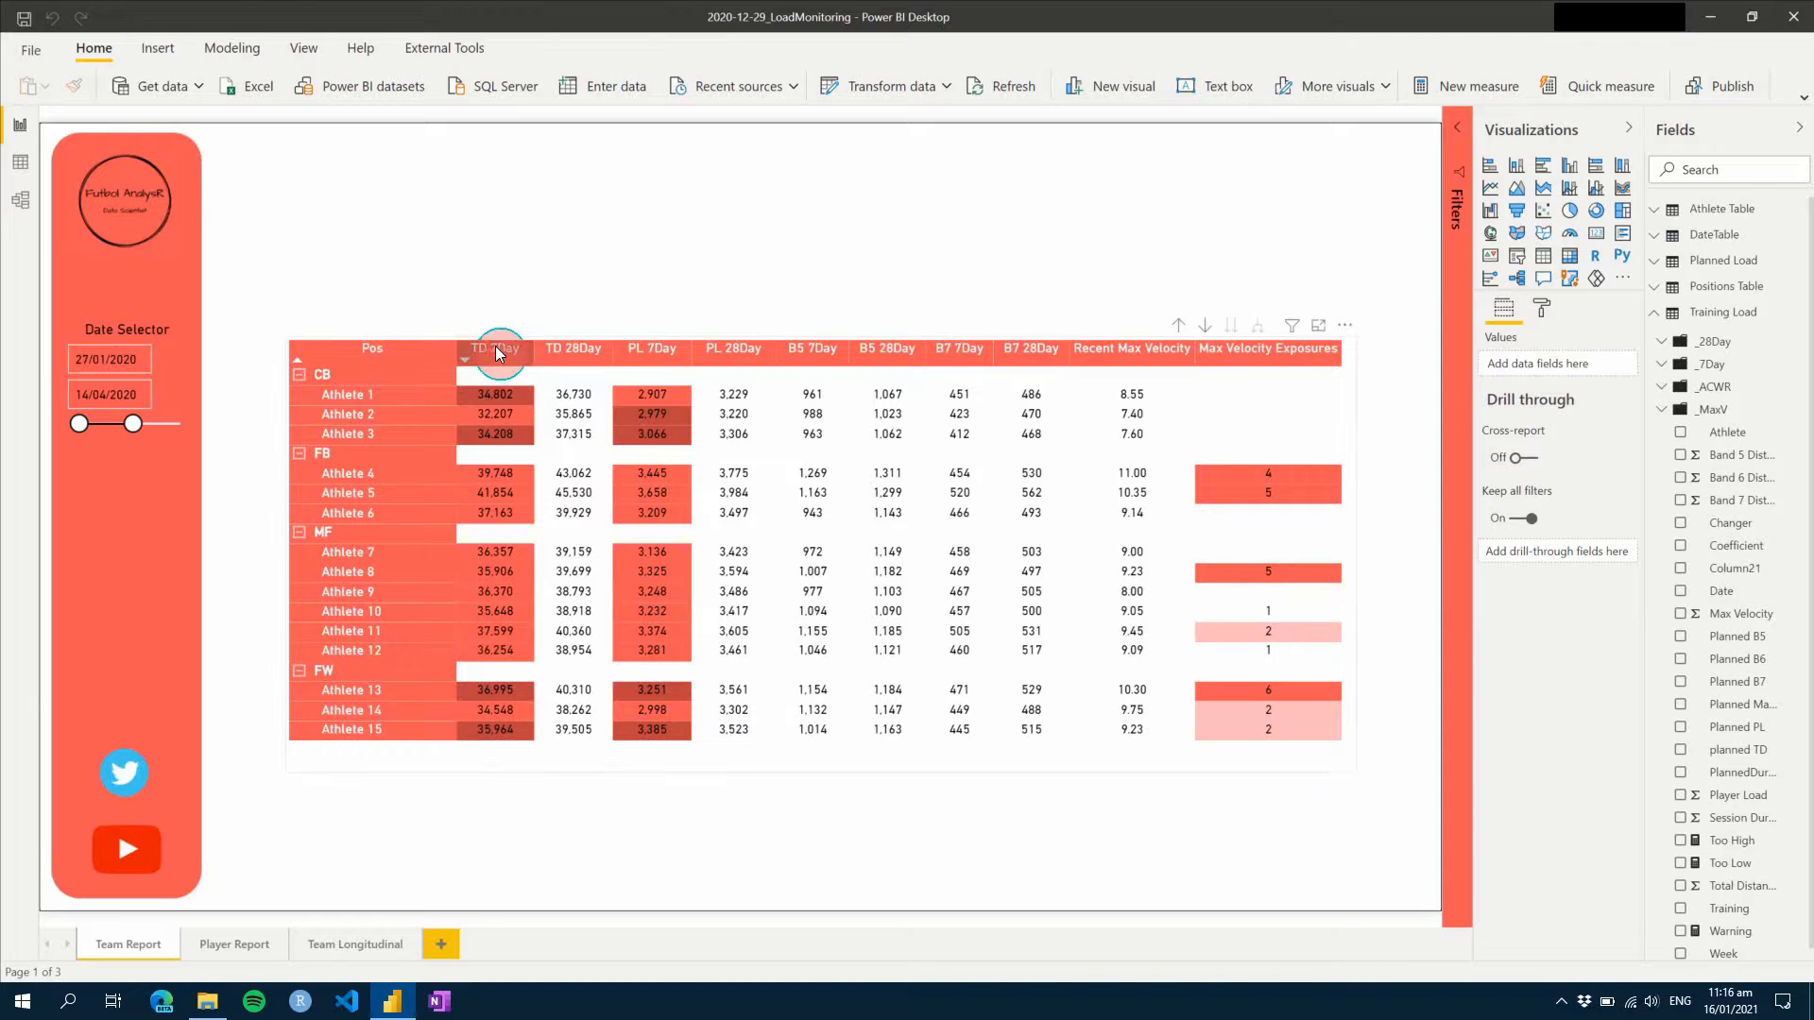
- Switch to the data view and examine the columns of the Planned Load and Training Load tables
{"action": "left_click", "coordinate": [1661, 316]}
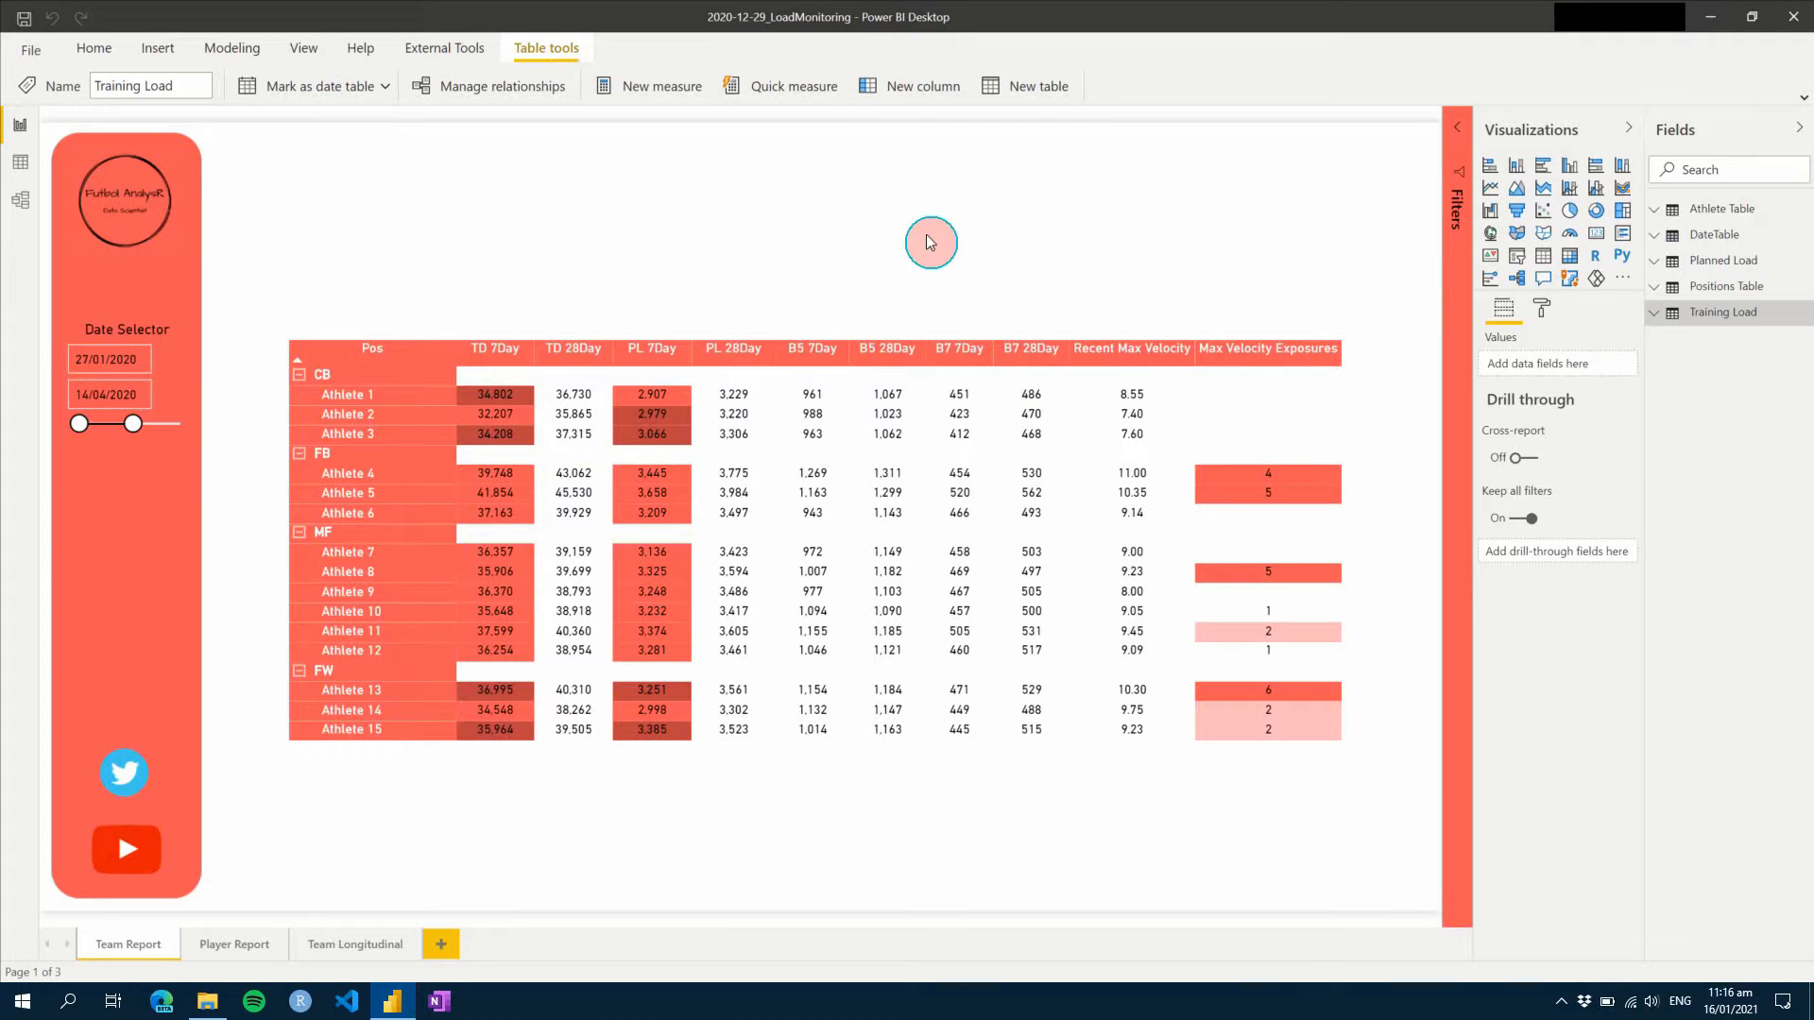
{"action": "left_click", "coordinate": [21, 162]}
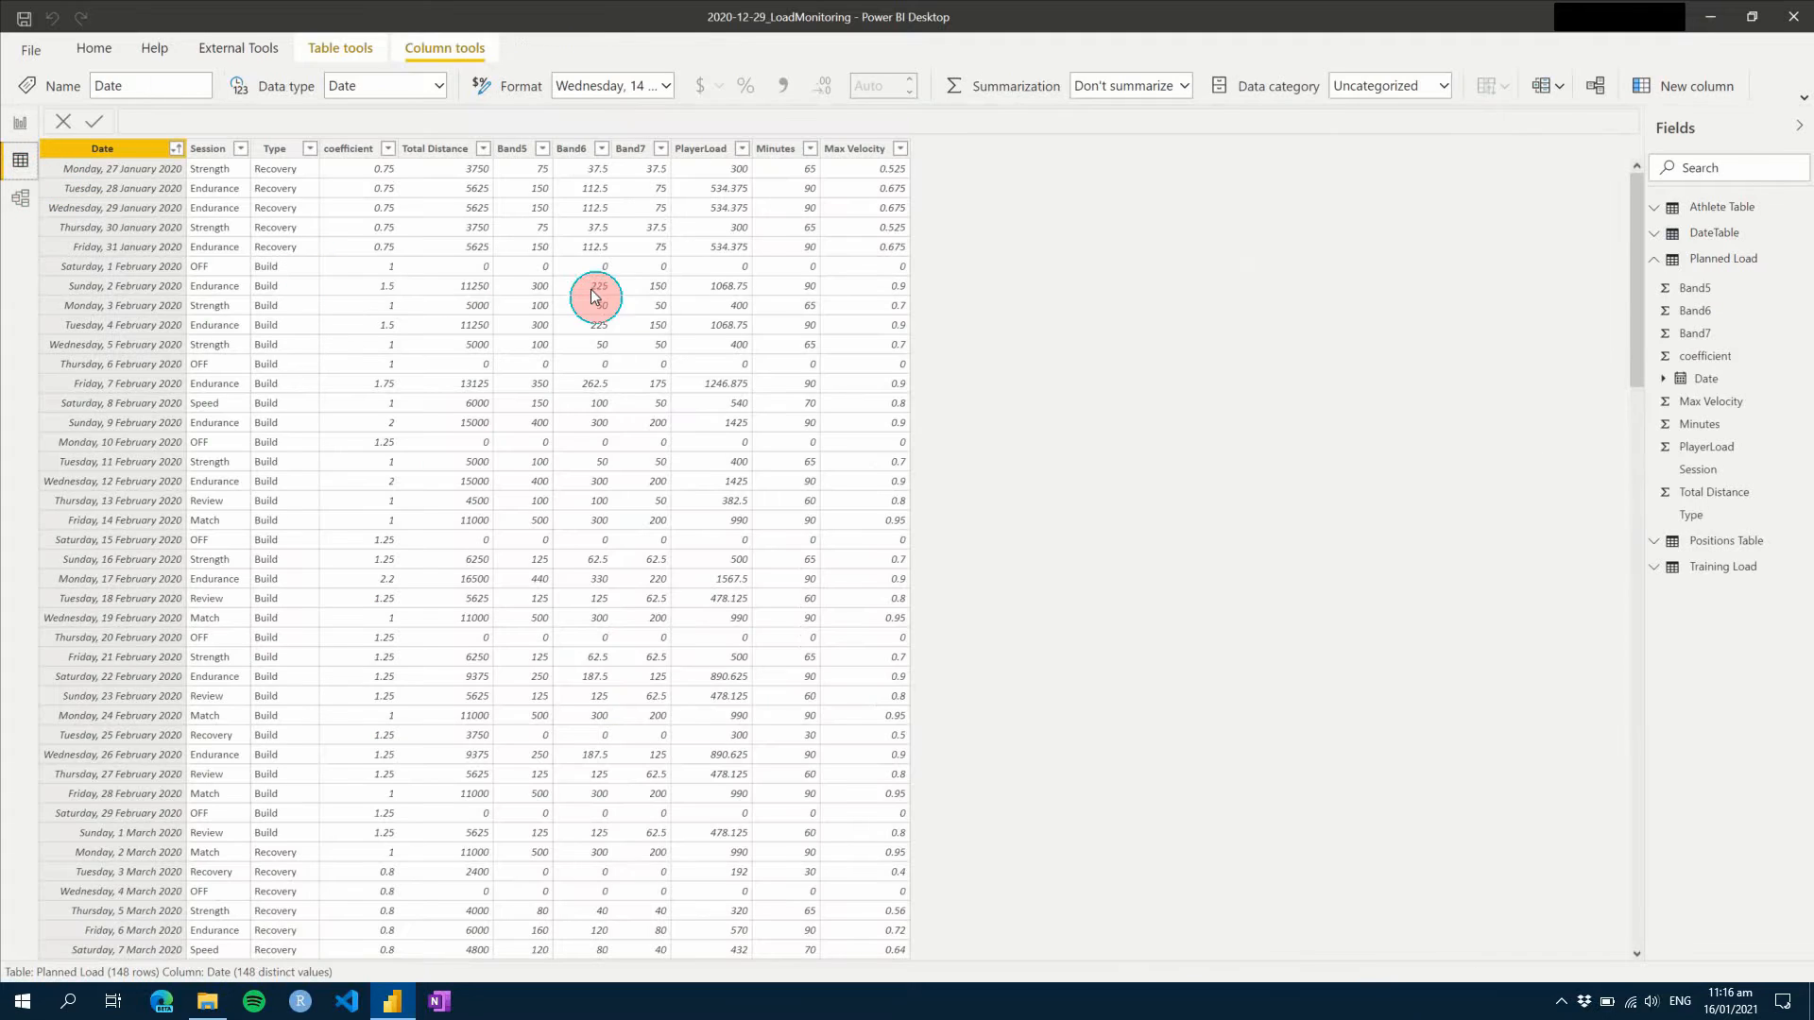
{"action": "left_click", "coordinate": [1693, 574]}
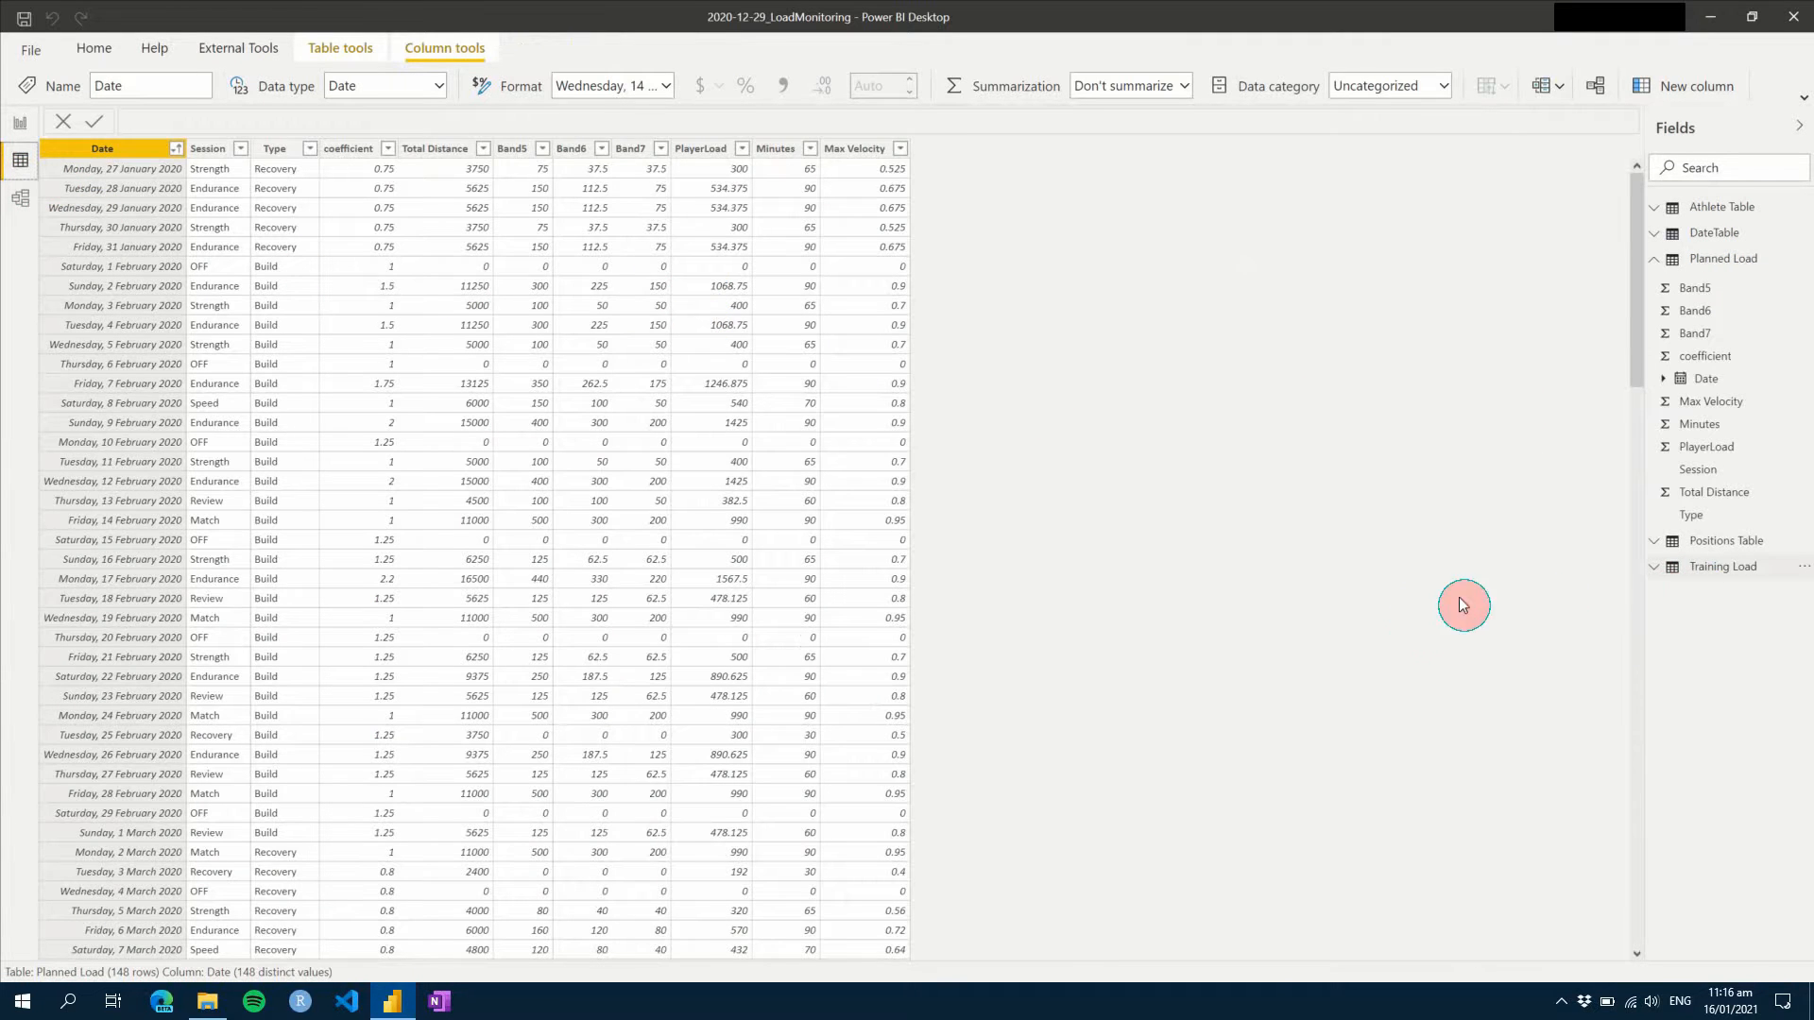
{"action": "left_click", "coordinate": [1653, 263]}
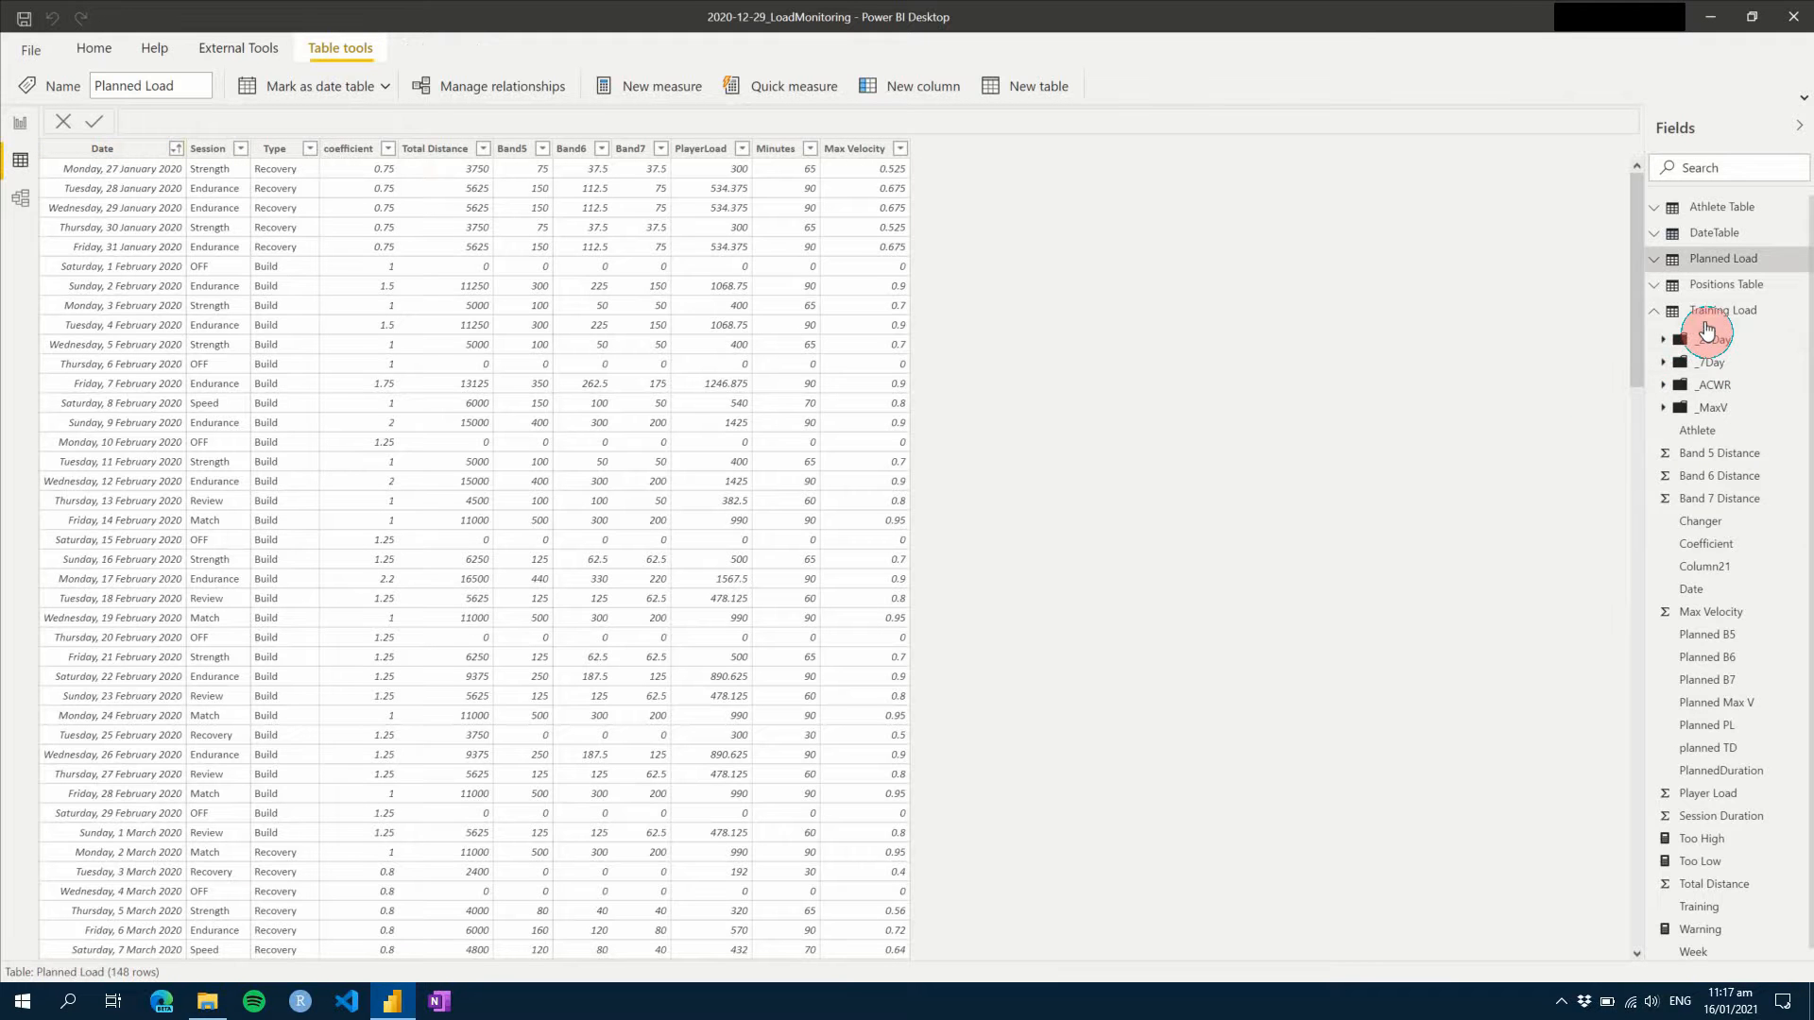
{"action": "left_click", "coordinate": [1706, 314]}
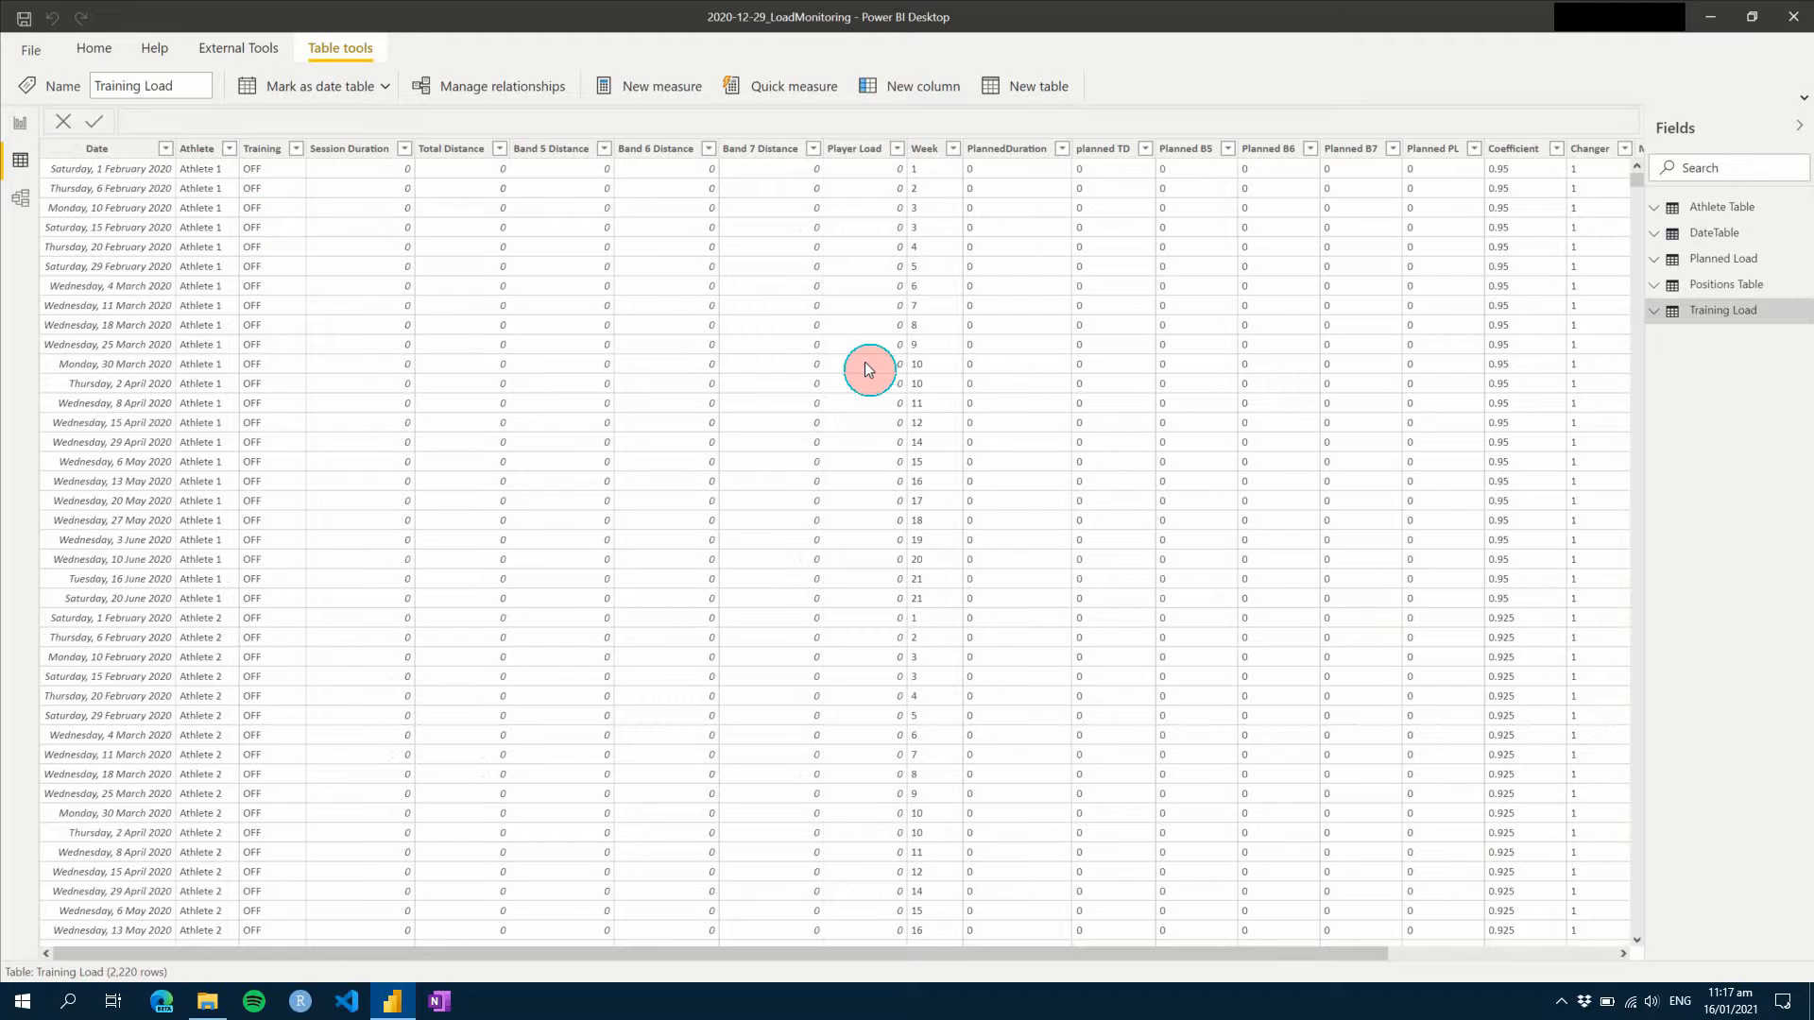
- Add a calculated column named TD_Actual to the Planned Load table
{"action": "left_click", "coordinate": [1701, 263]}
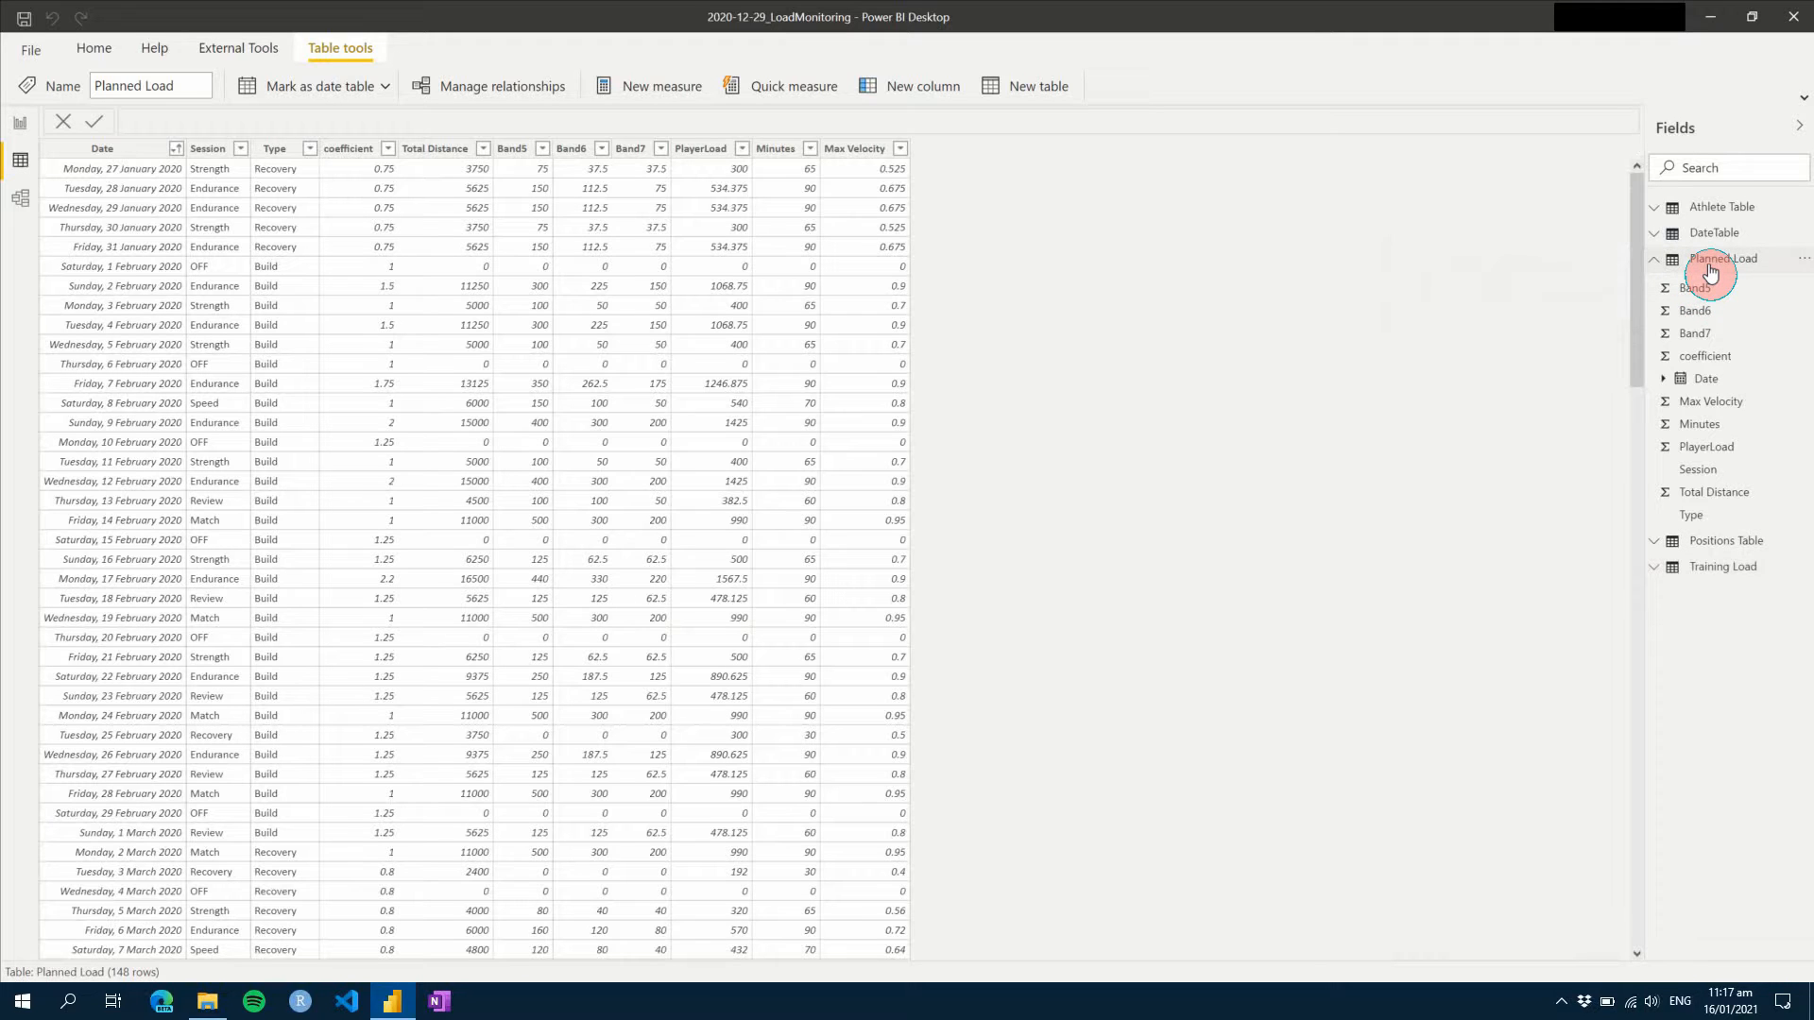
{"action": "right_click", "coordinate": [1713, 270]}
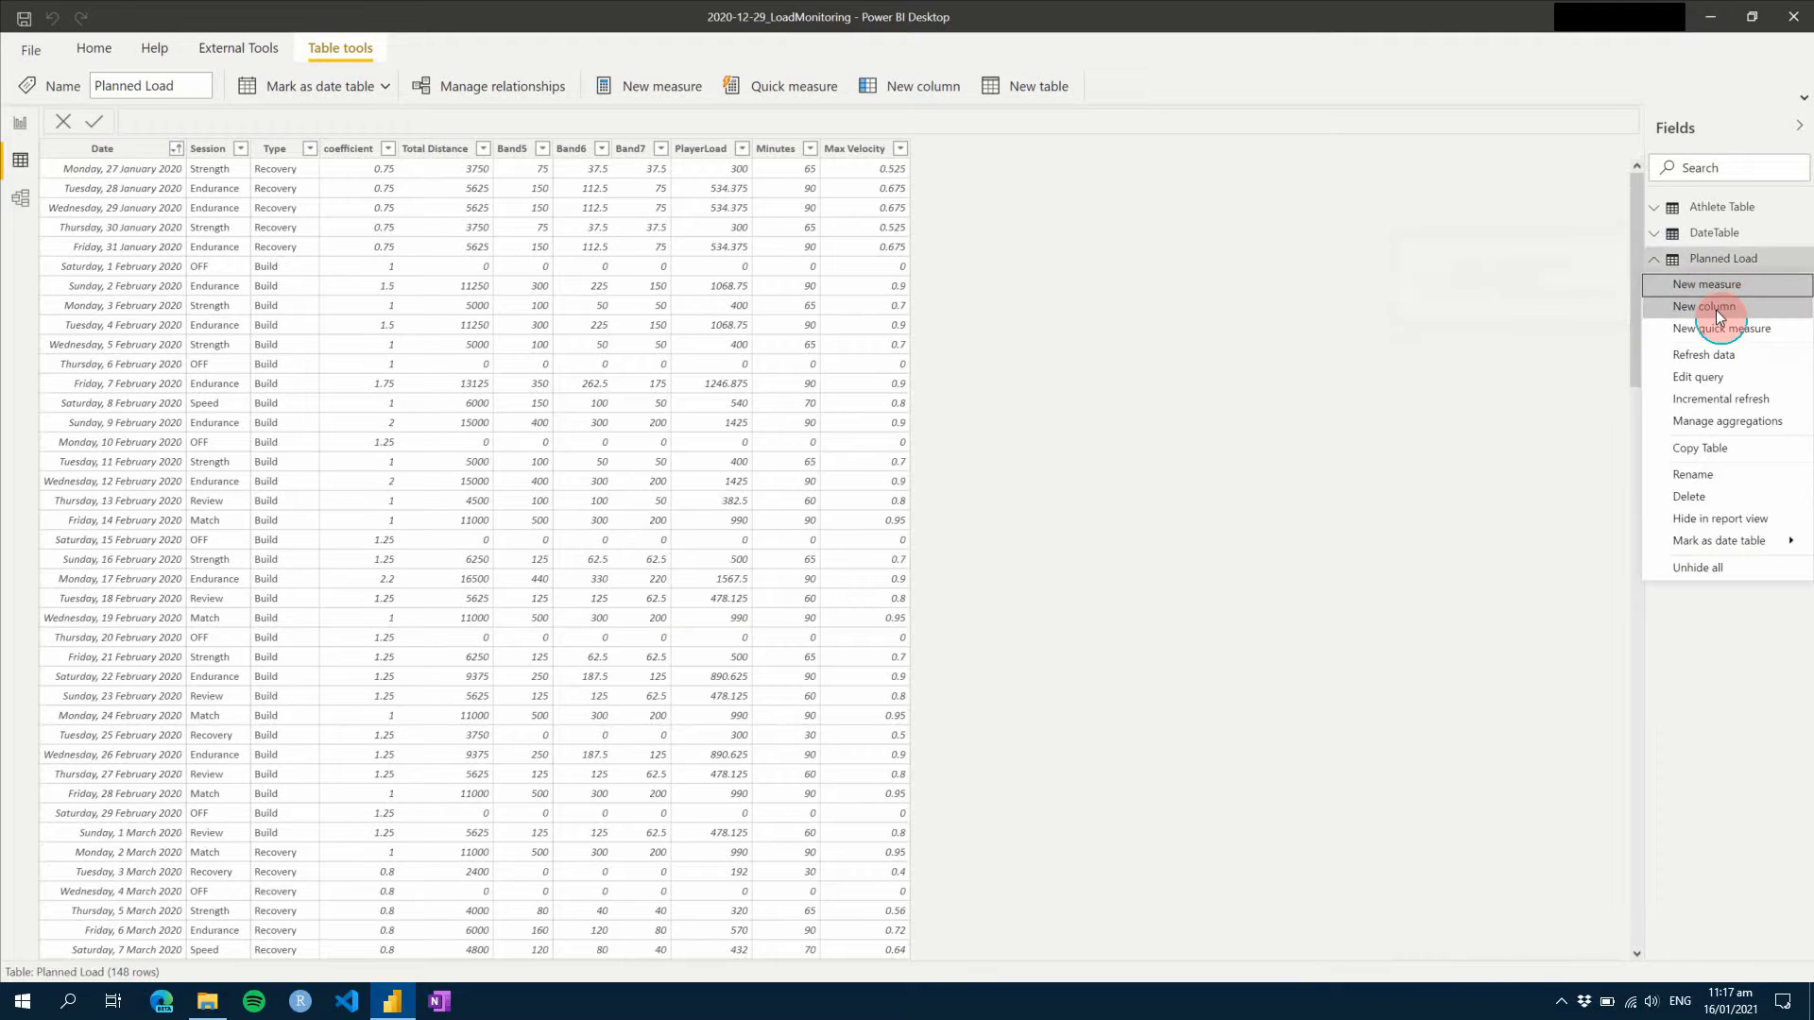
{"action": "left_click", "coordinate": [1716, 311]}
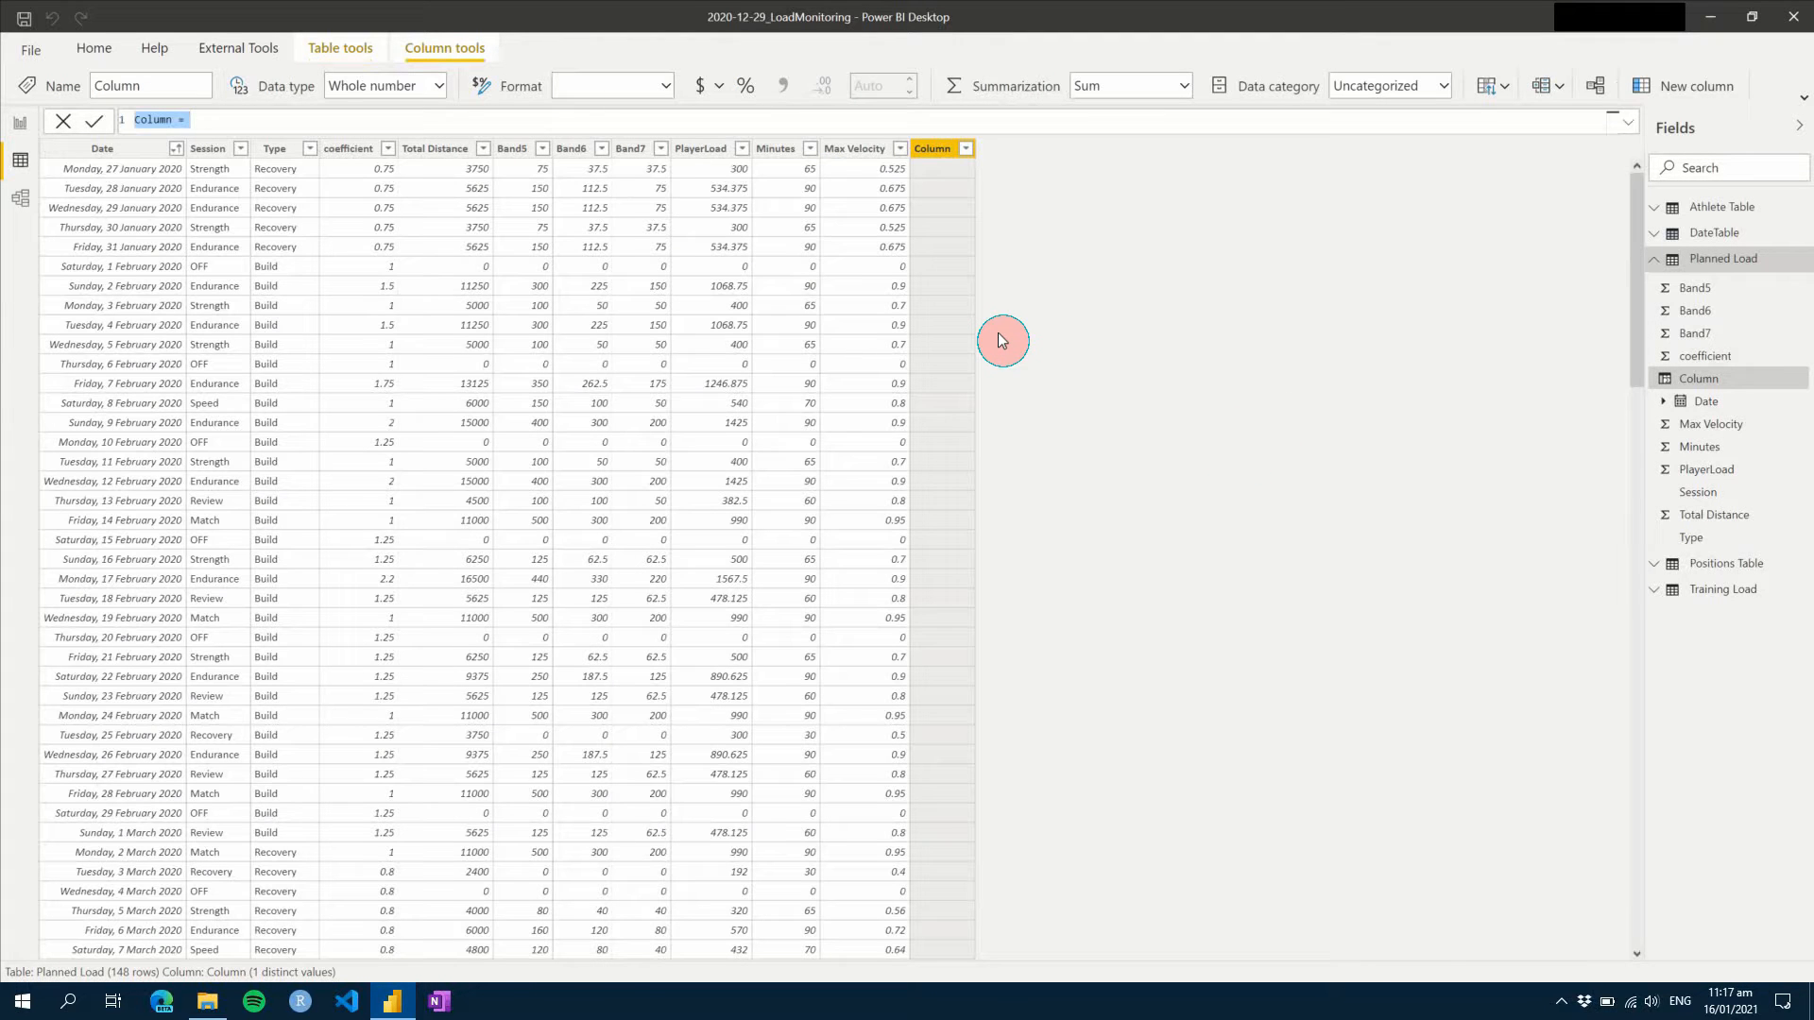
{"action": "type", "text": "TD_Actual ="}
{"action": "key", "text": "shift+Return"}
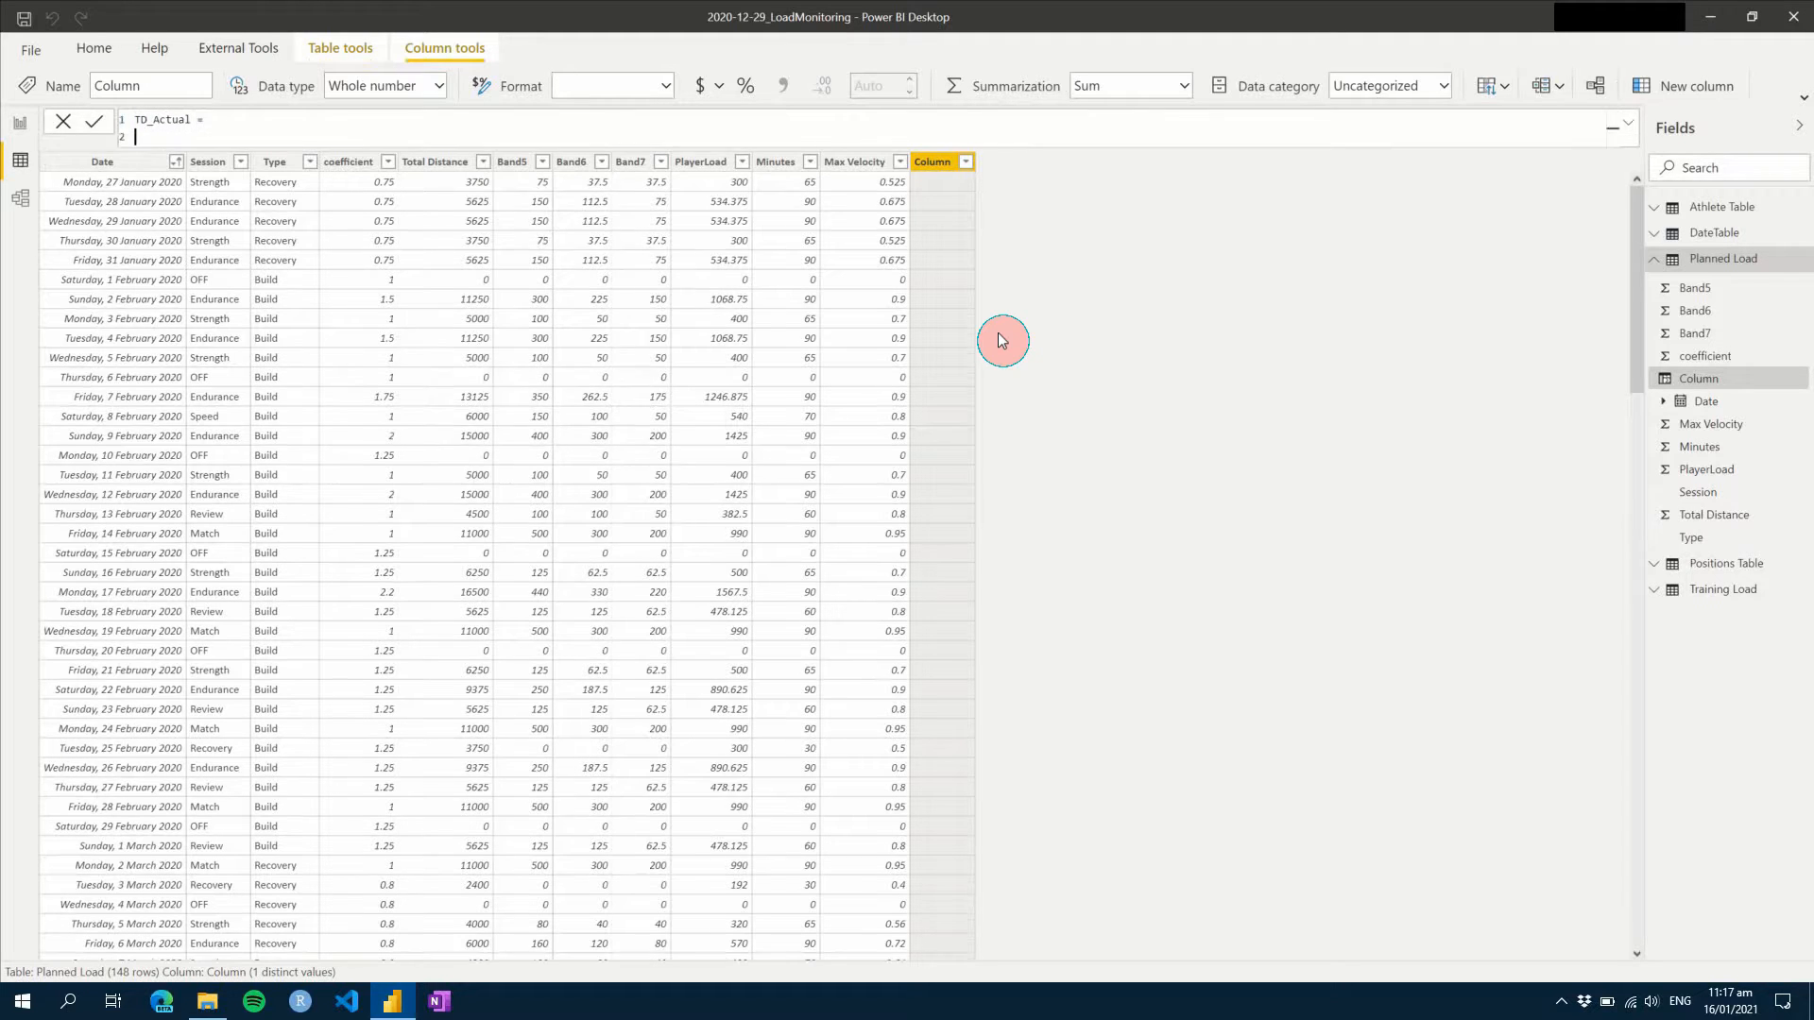
- Define the variable _date in the TD_Actual formula as 'Planned Load'[Date]
{"action": "type", "text": "VAR _date = '"}
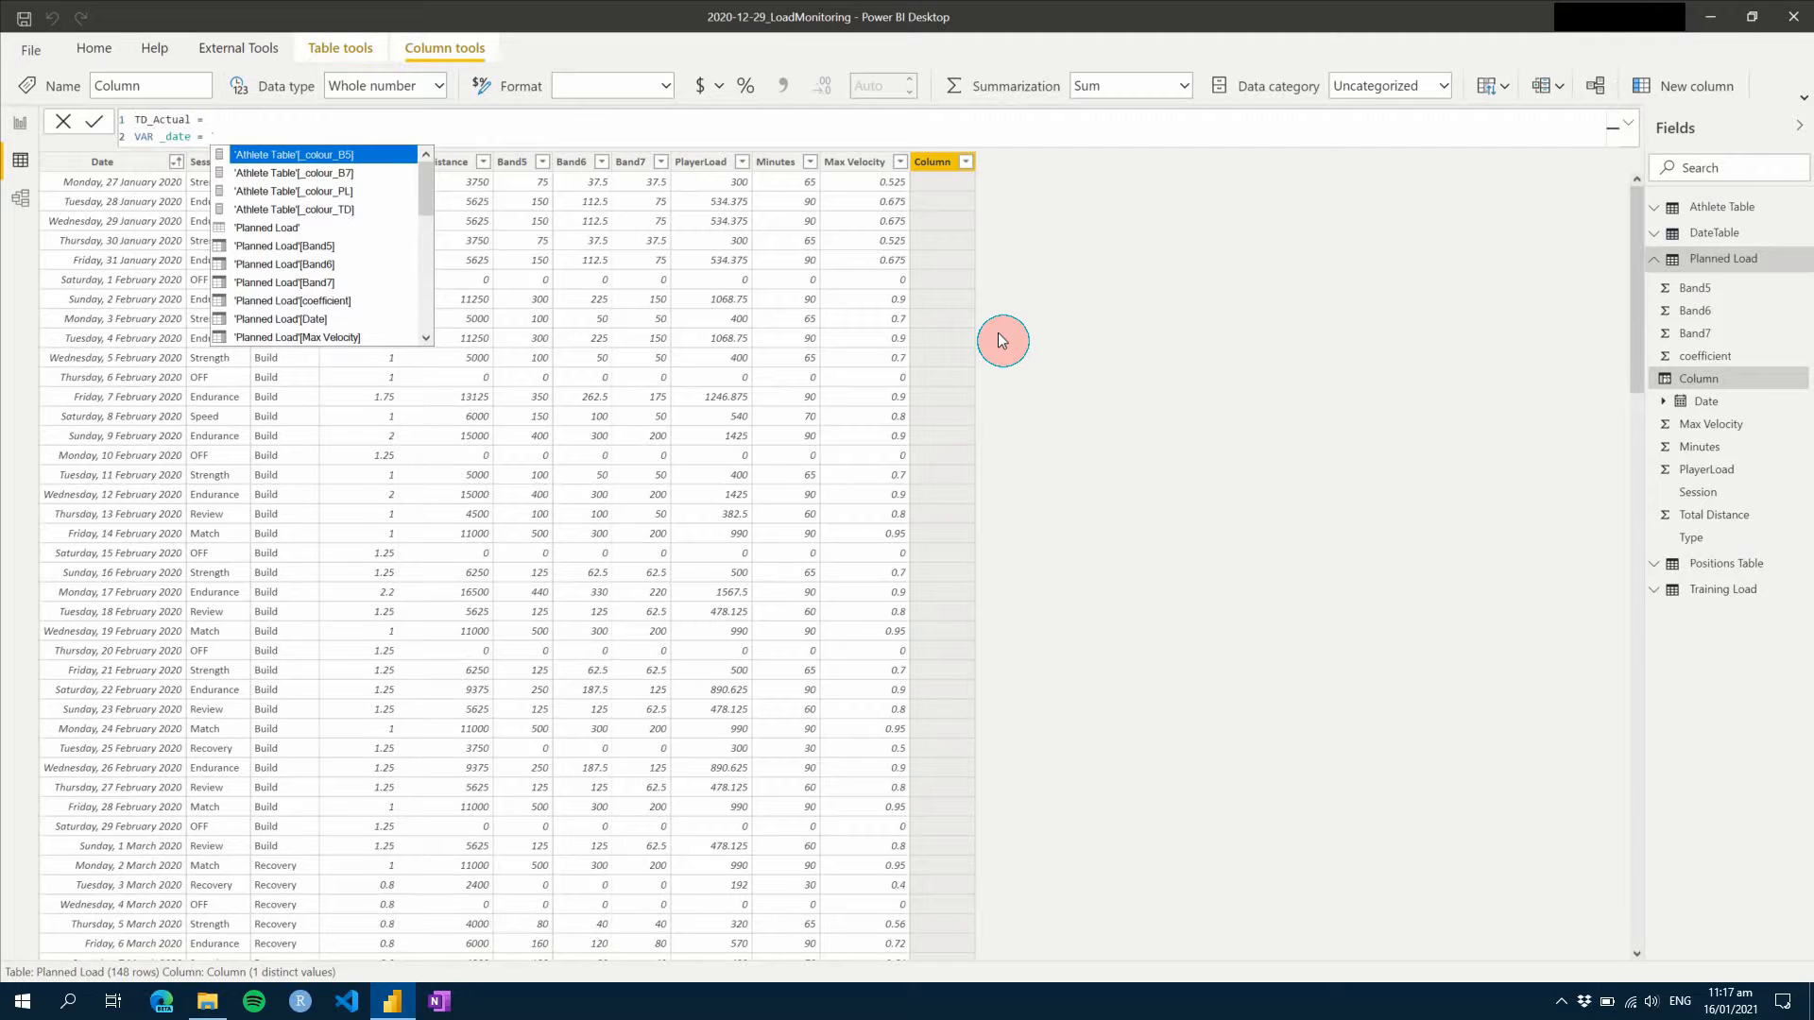
{"action": "type", "text": "date"}
{"action": "key", "text": "Tab"}
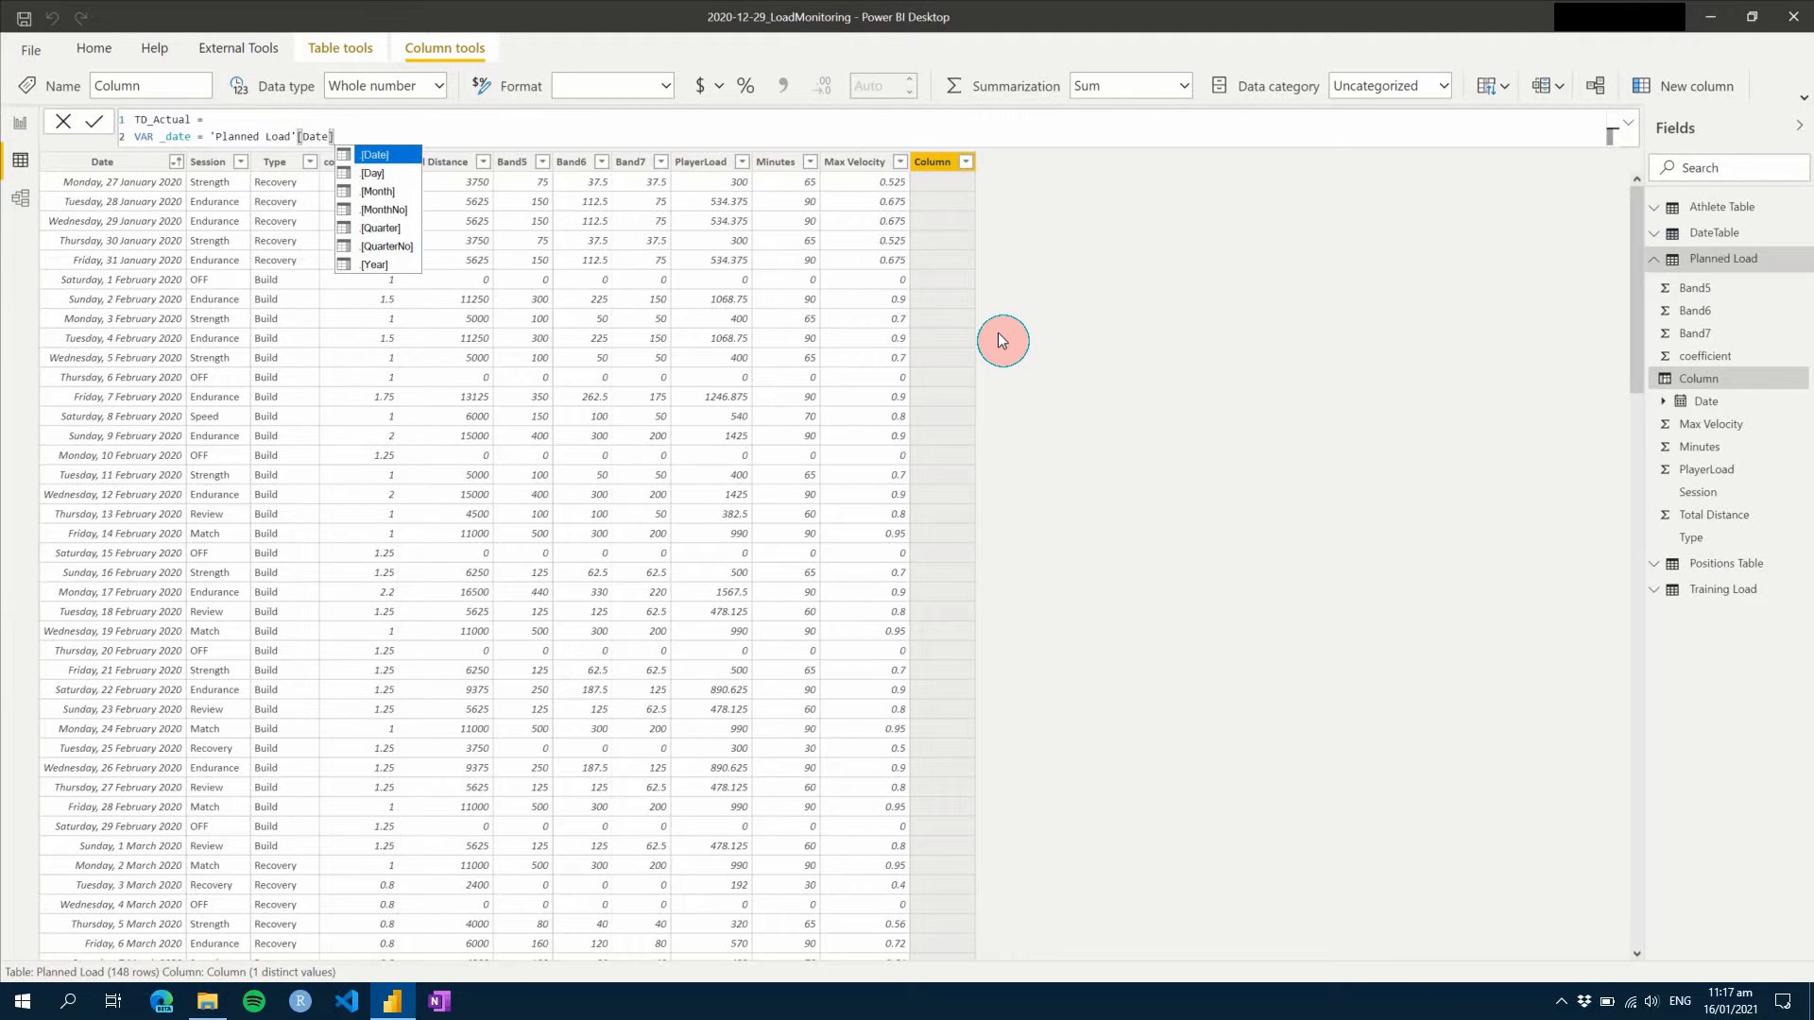
{"action": "key", "text": "shift+Return"}
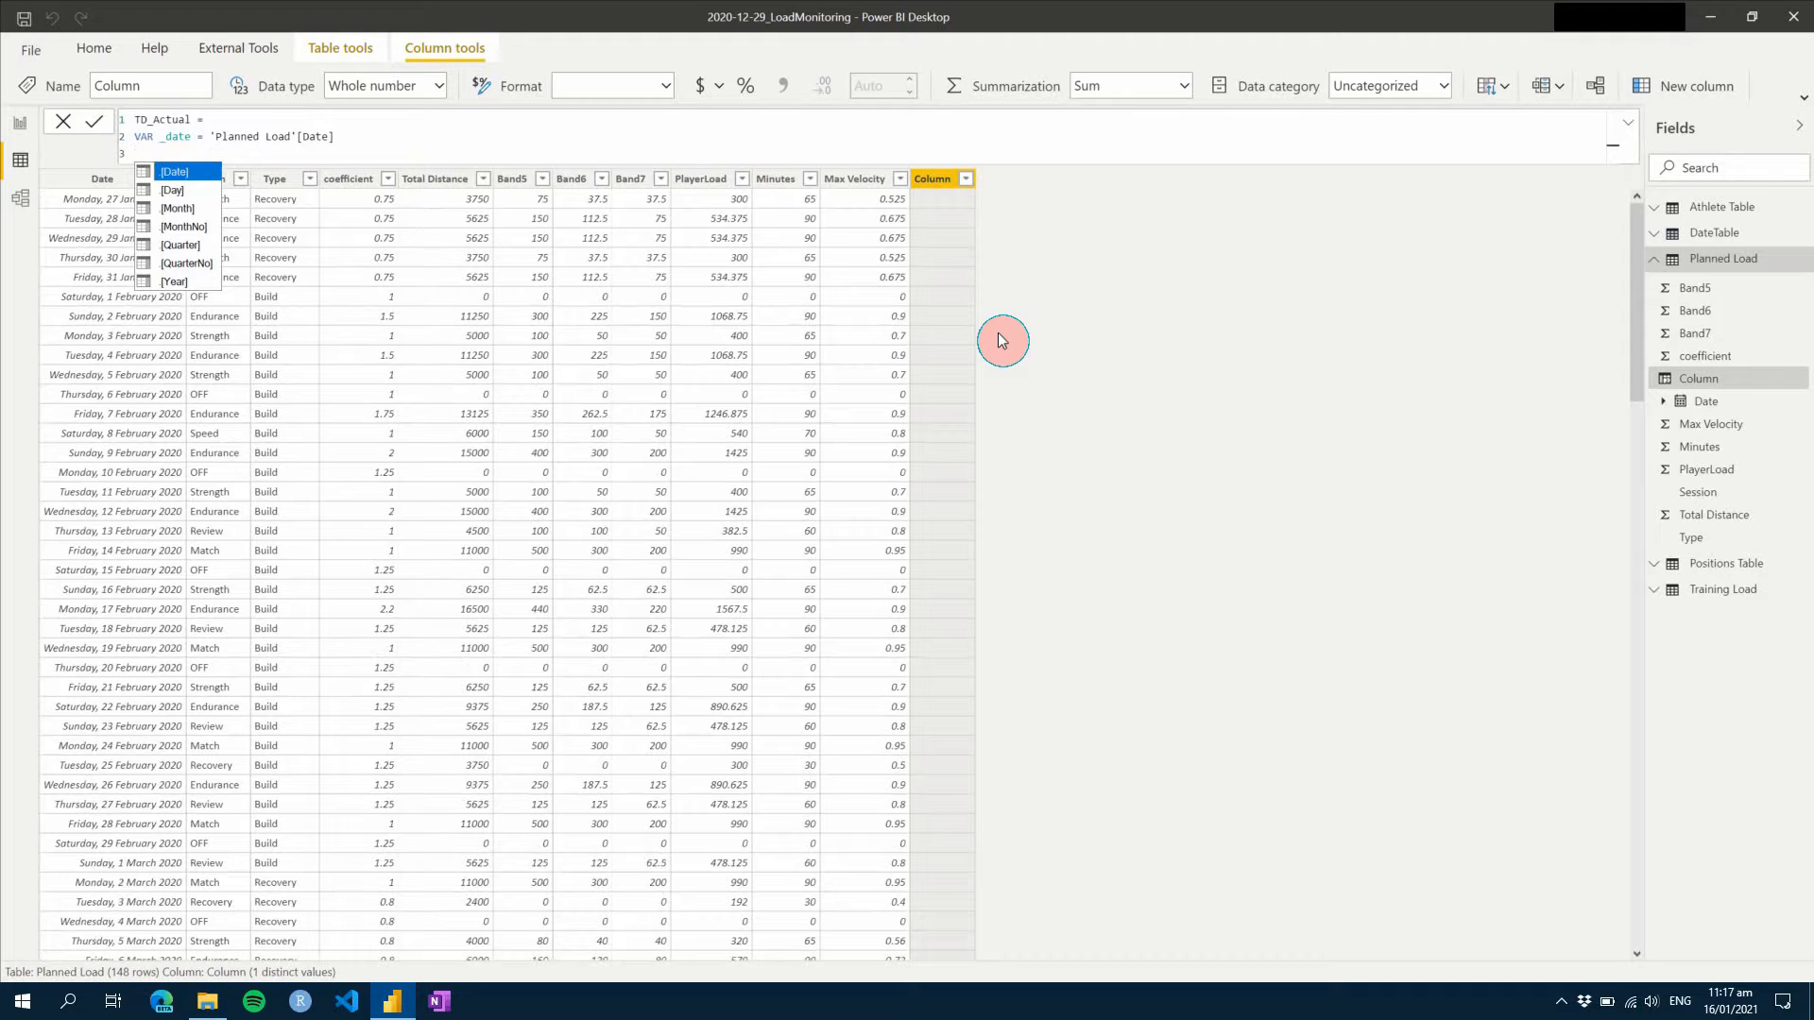
- Declare the variable _tl in the TD_Actual formula and start its FILTER function on the 'Training Load' table
{"action": "type", "text": "VAR "}
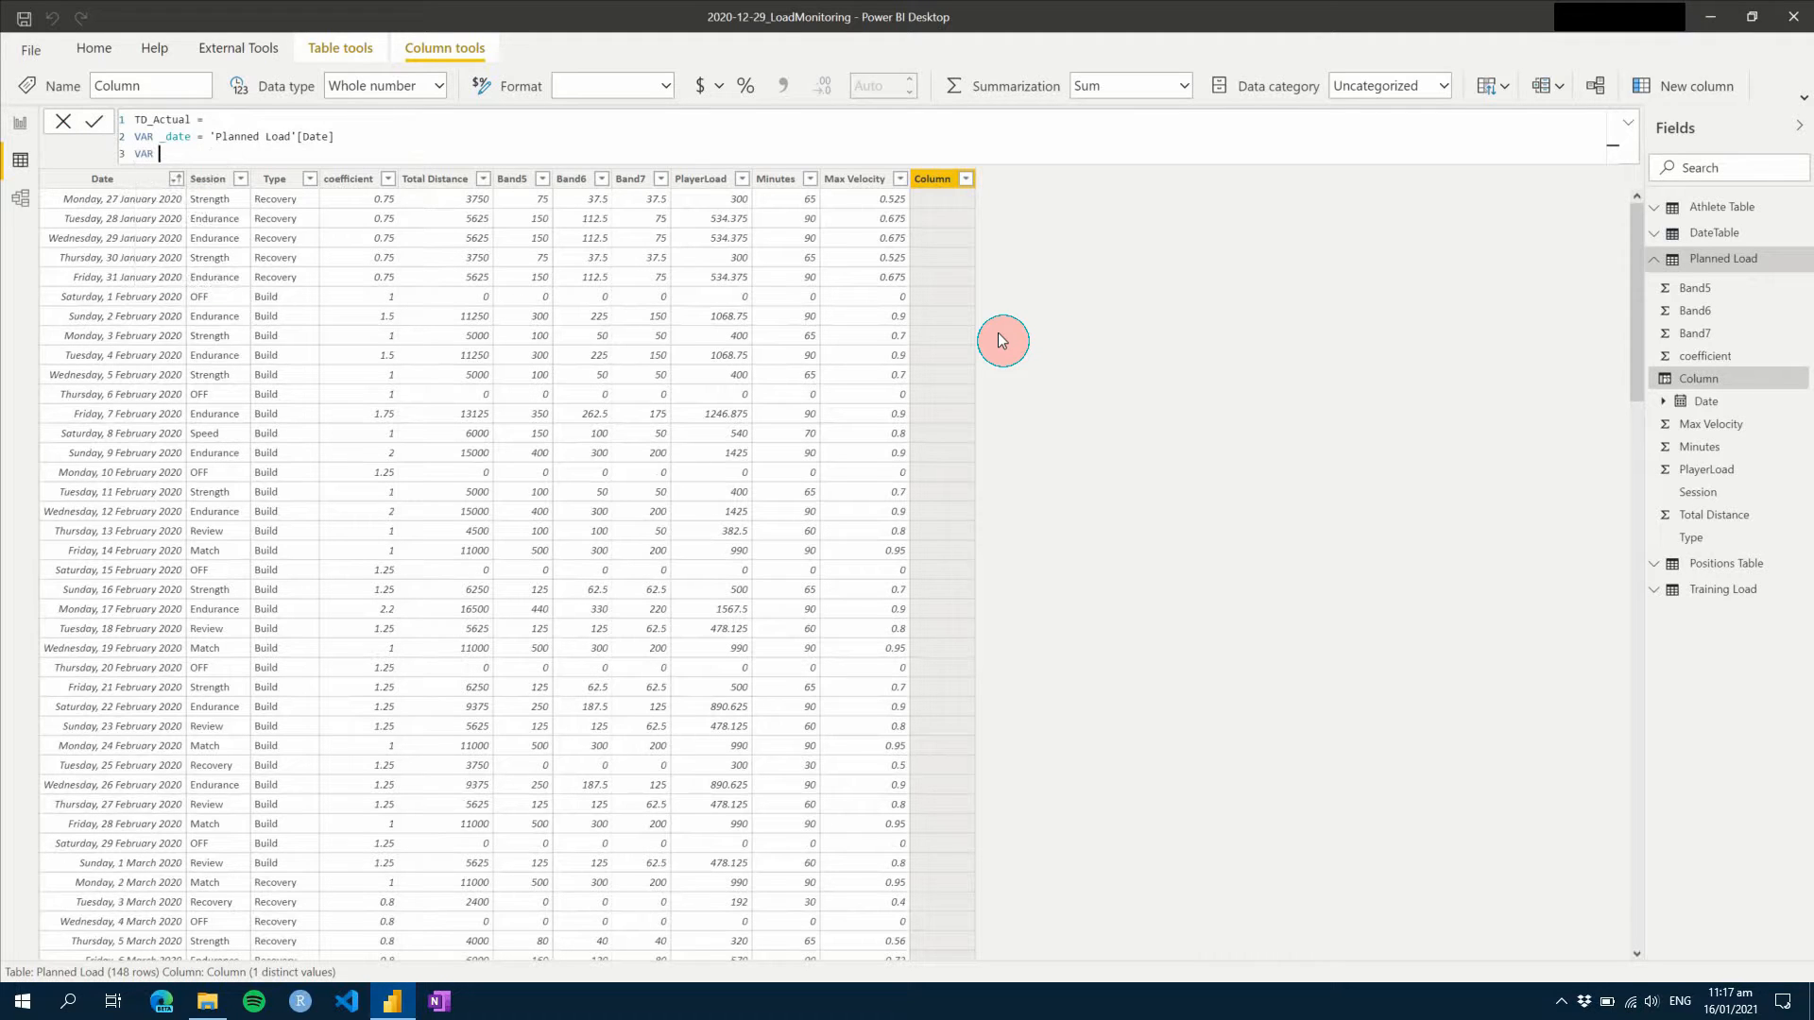
{"action": "type", "text": "_t1"}
{"action": "type", "text": " ="}
{"action": "key", "text": "Return"}
{"action": "type", "text": "FILTER ("}
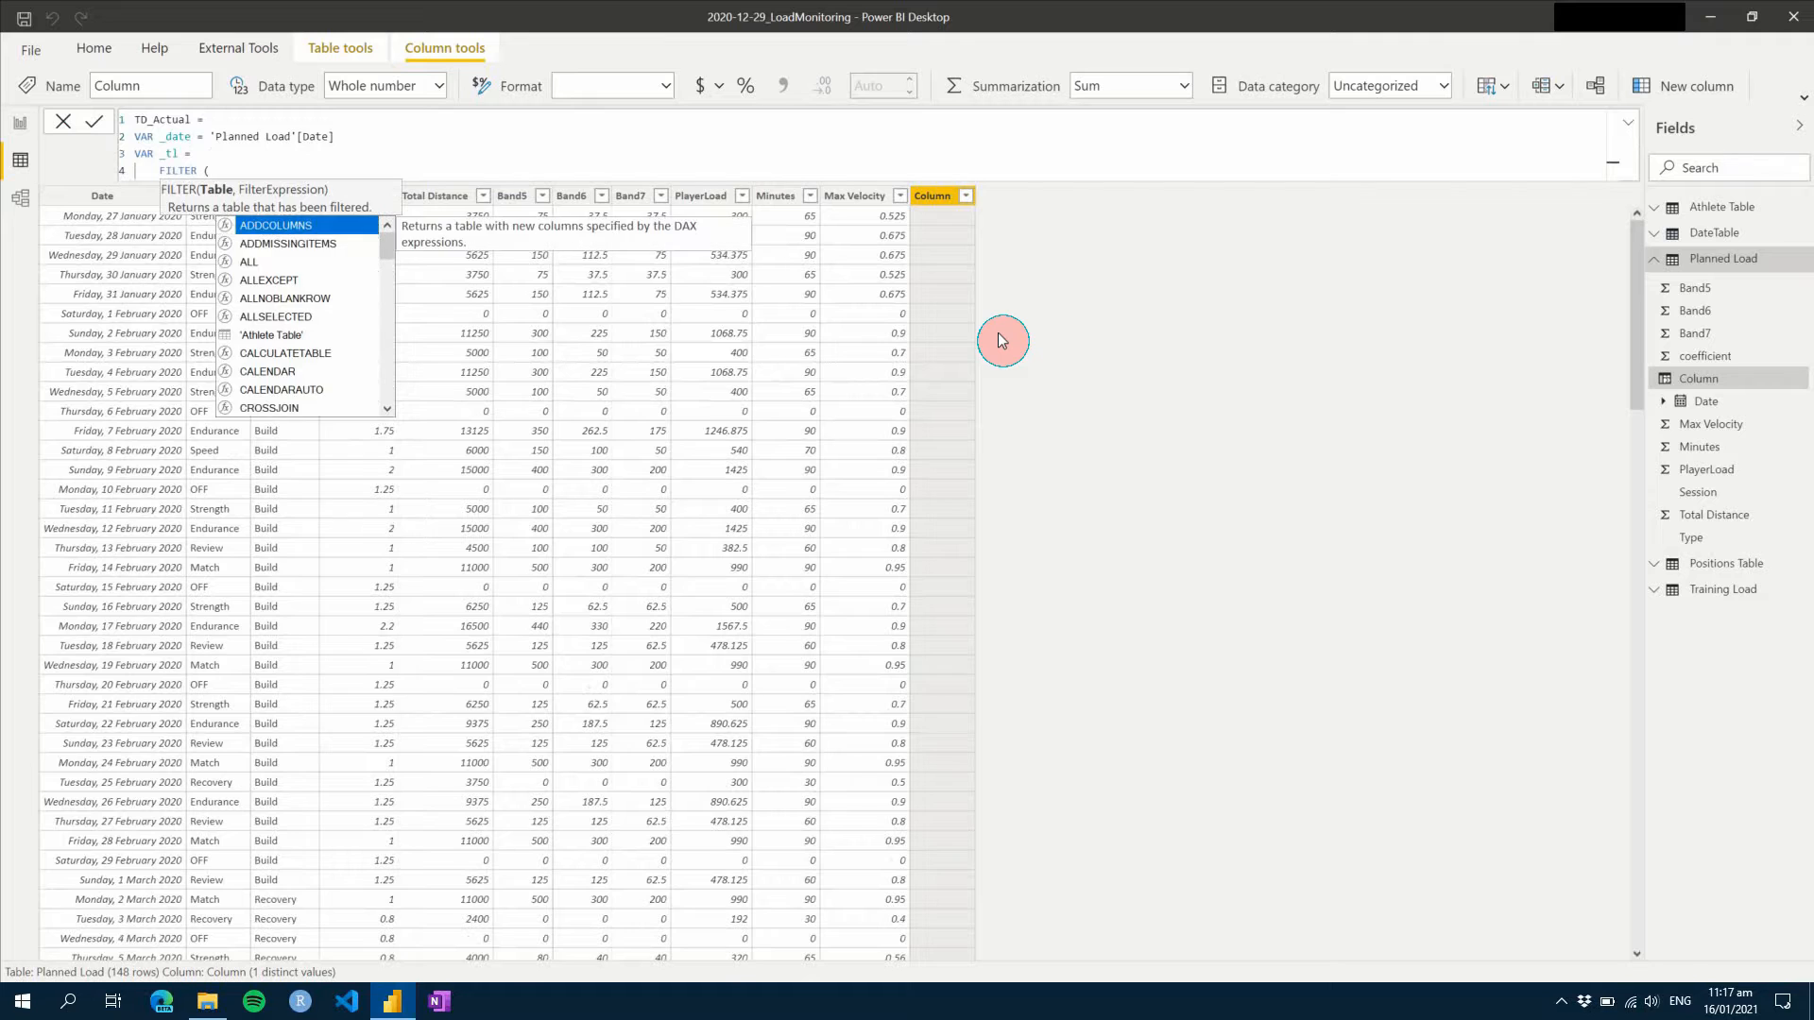
{"action": "key", "text": "Return"}
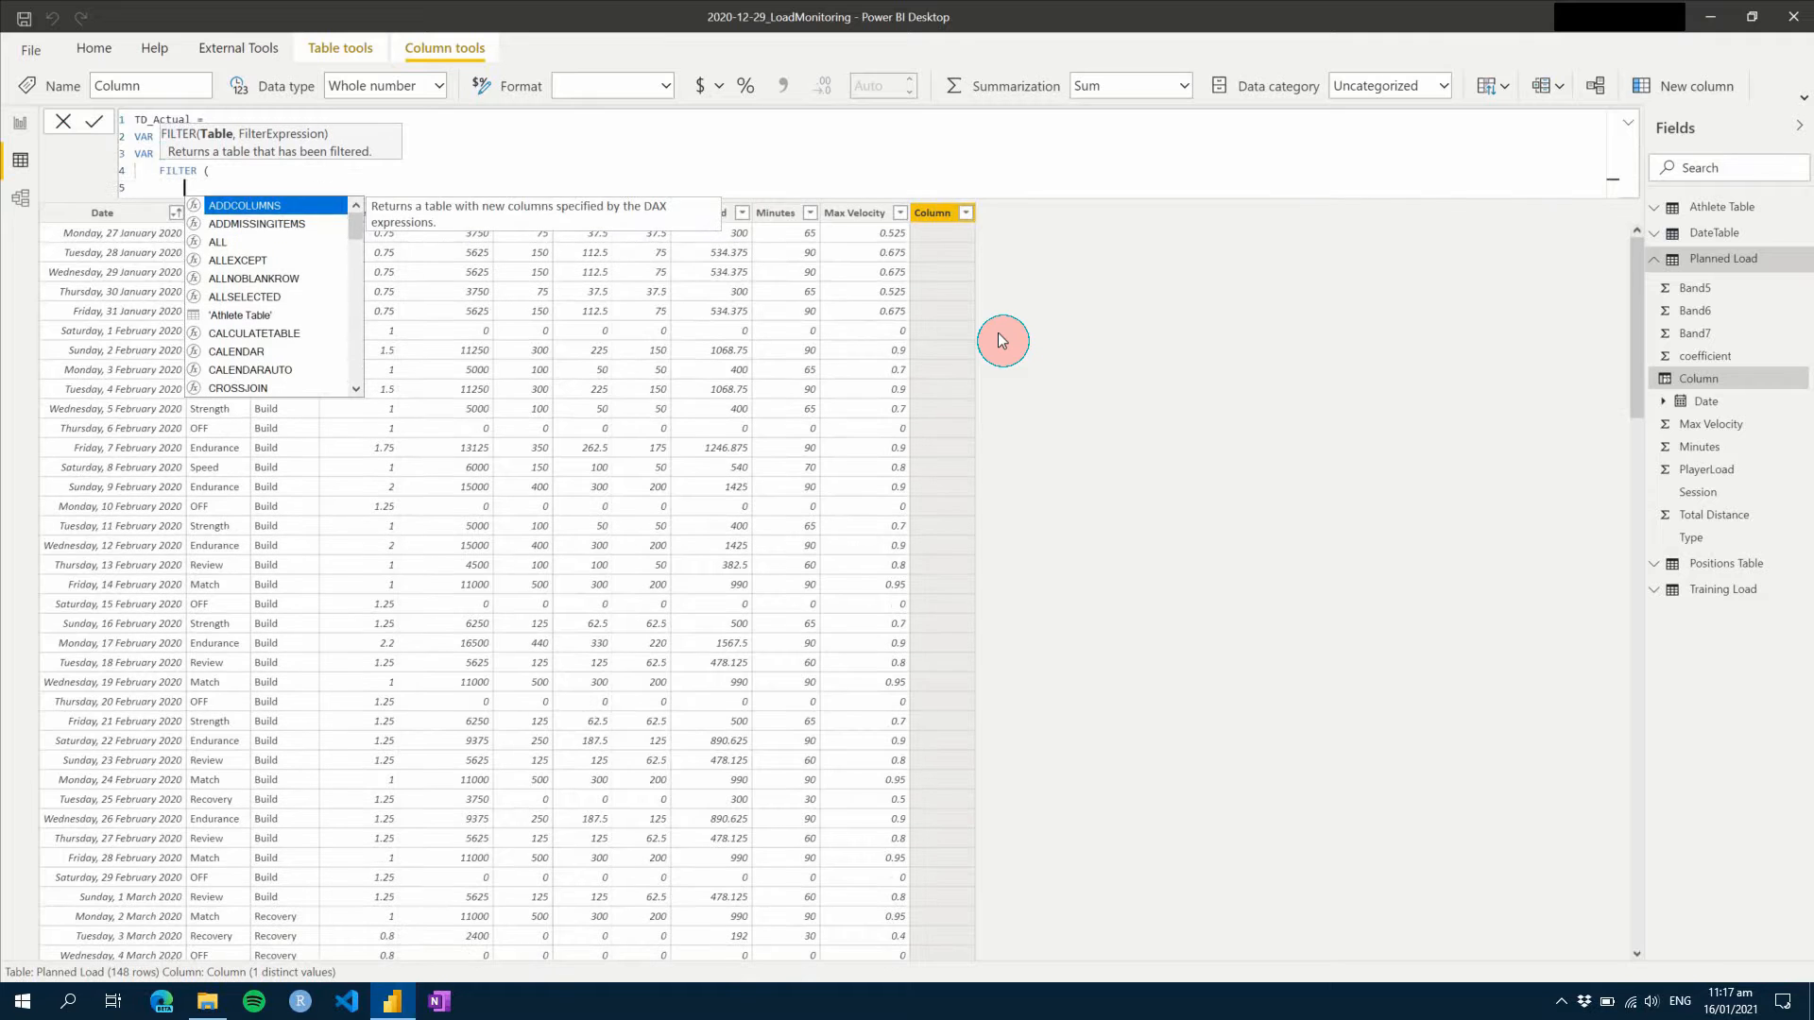
{"action": "type", "text": "'training Load'"}
{"action": "key", "text": "Tab"}
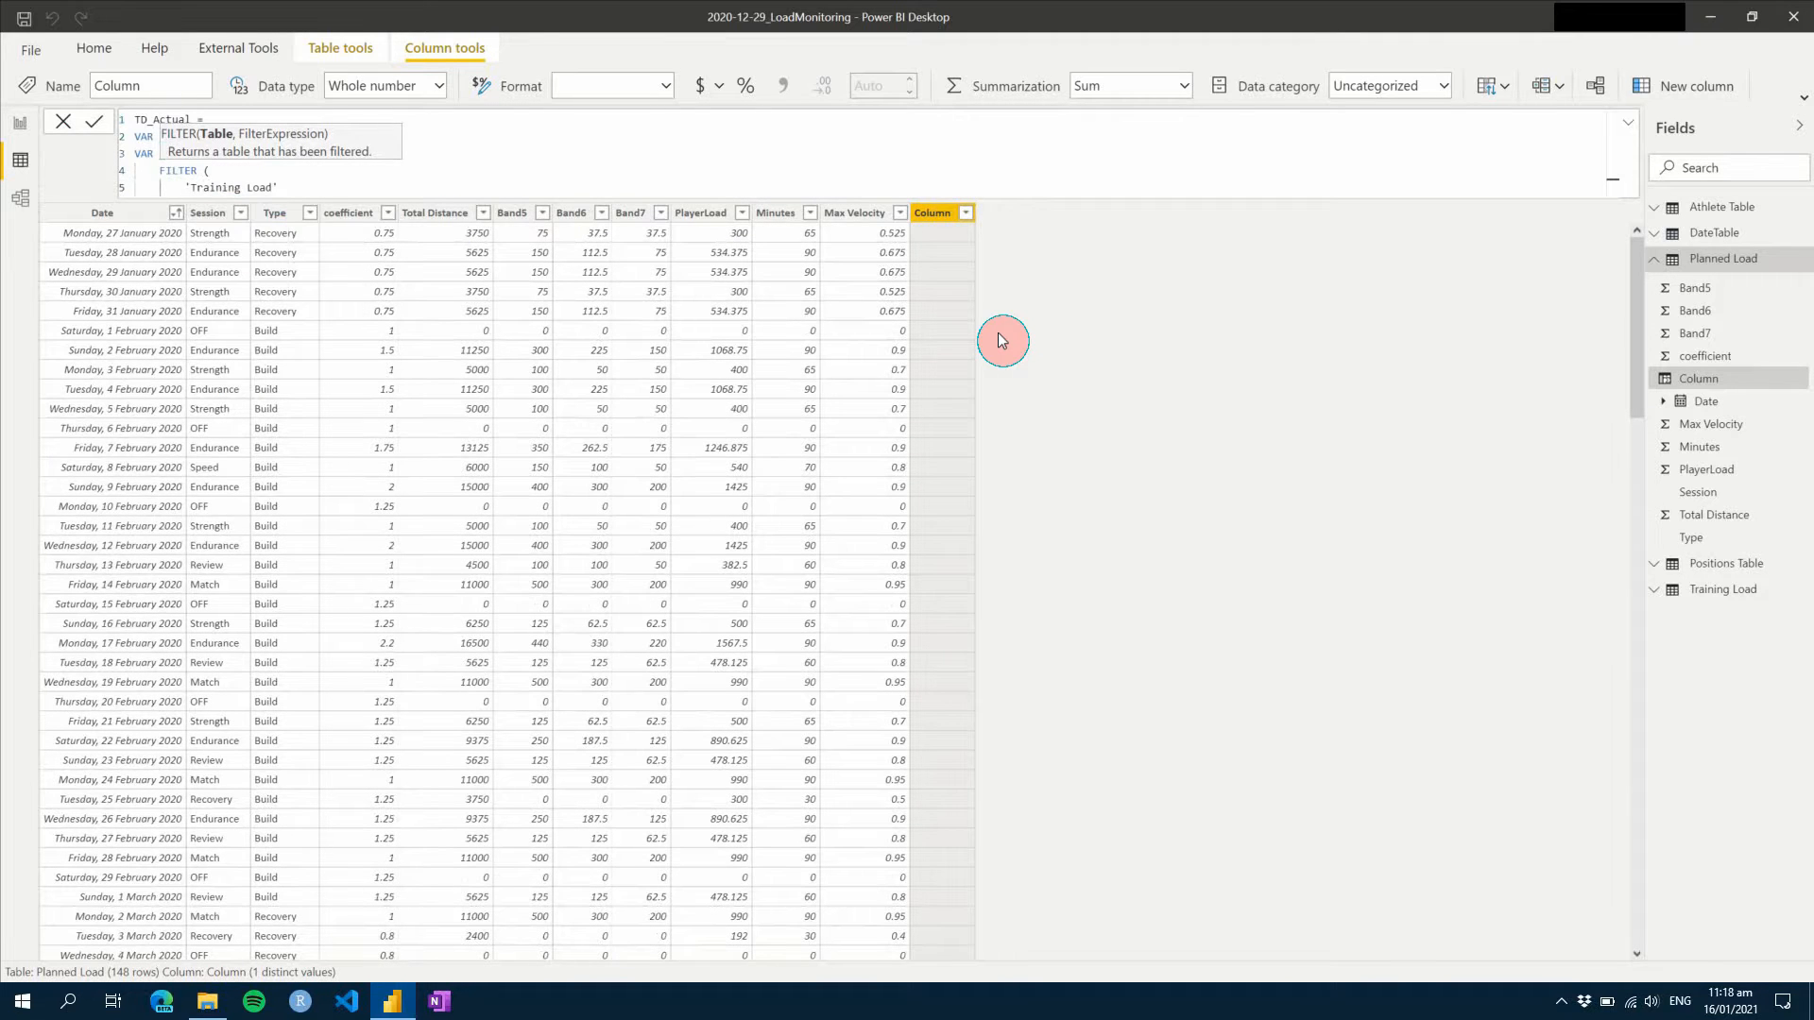
- Complete the FILTER of _tl with the condition 'Training Load'[Date] = _date and close it
{"action": "type", "text": ","}
{"action": "key", "text": "Return"}
{"action": "type", "text": "'date"}
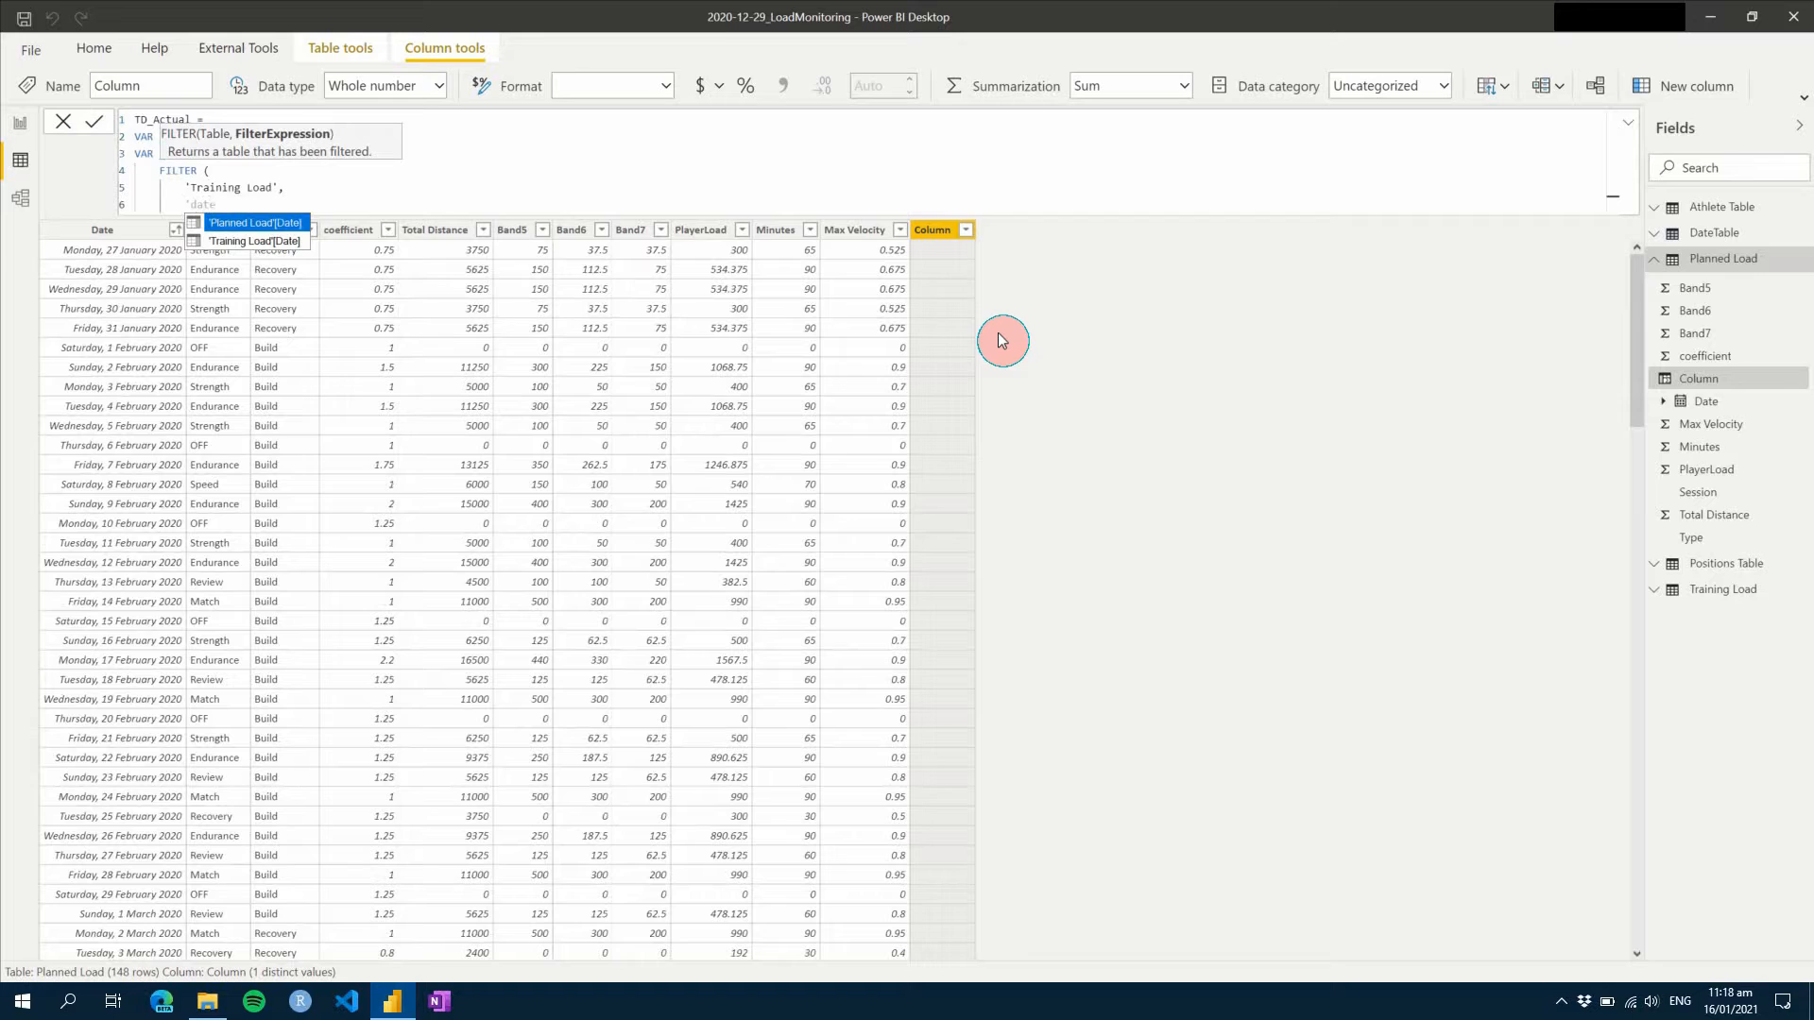
{"action": "key", "text": "Down"}
{"action": "key", "text": "Tab"}
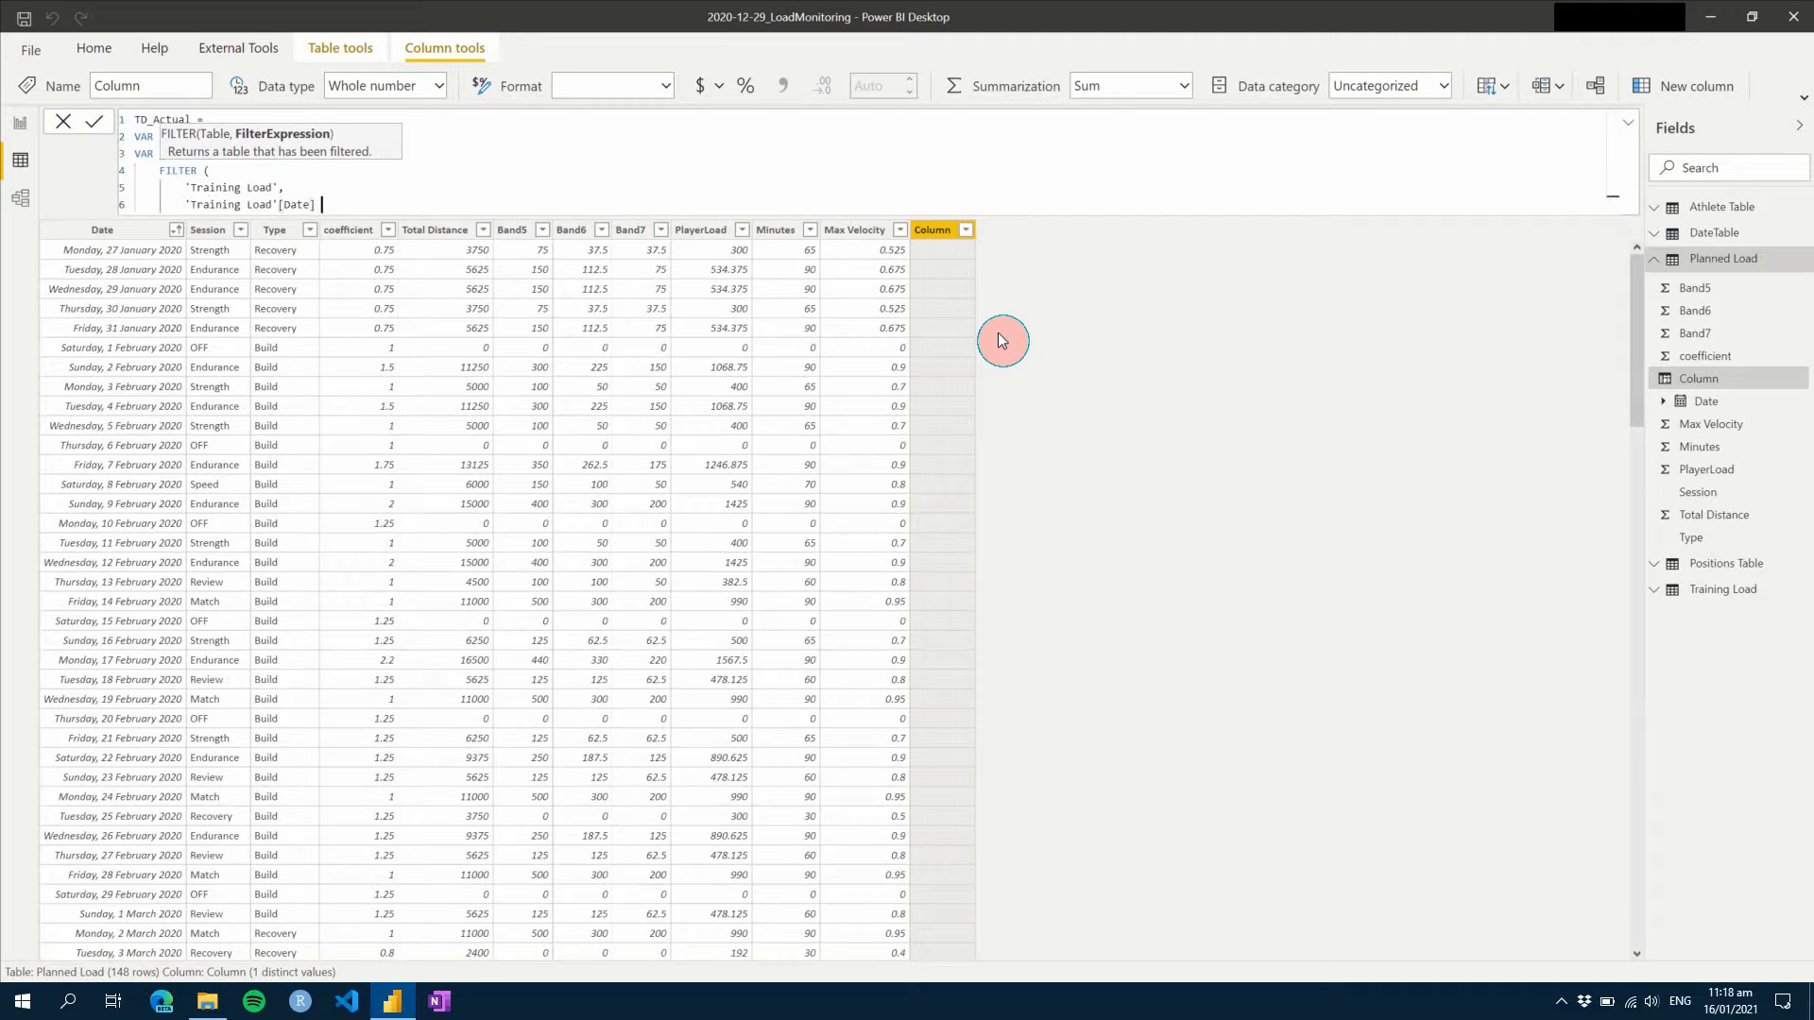
{"action": "type", "text": "= _date"}
{"action": "key", "text": "Escape"}
{"action": "key", "text": "shift+Return"}
{"action": "type", "text": ")"}
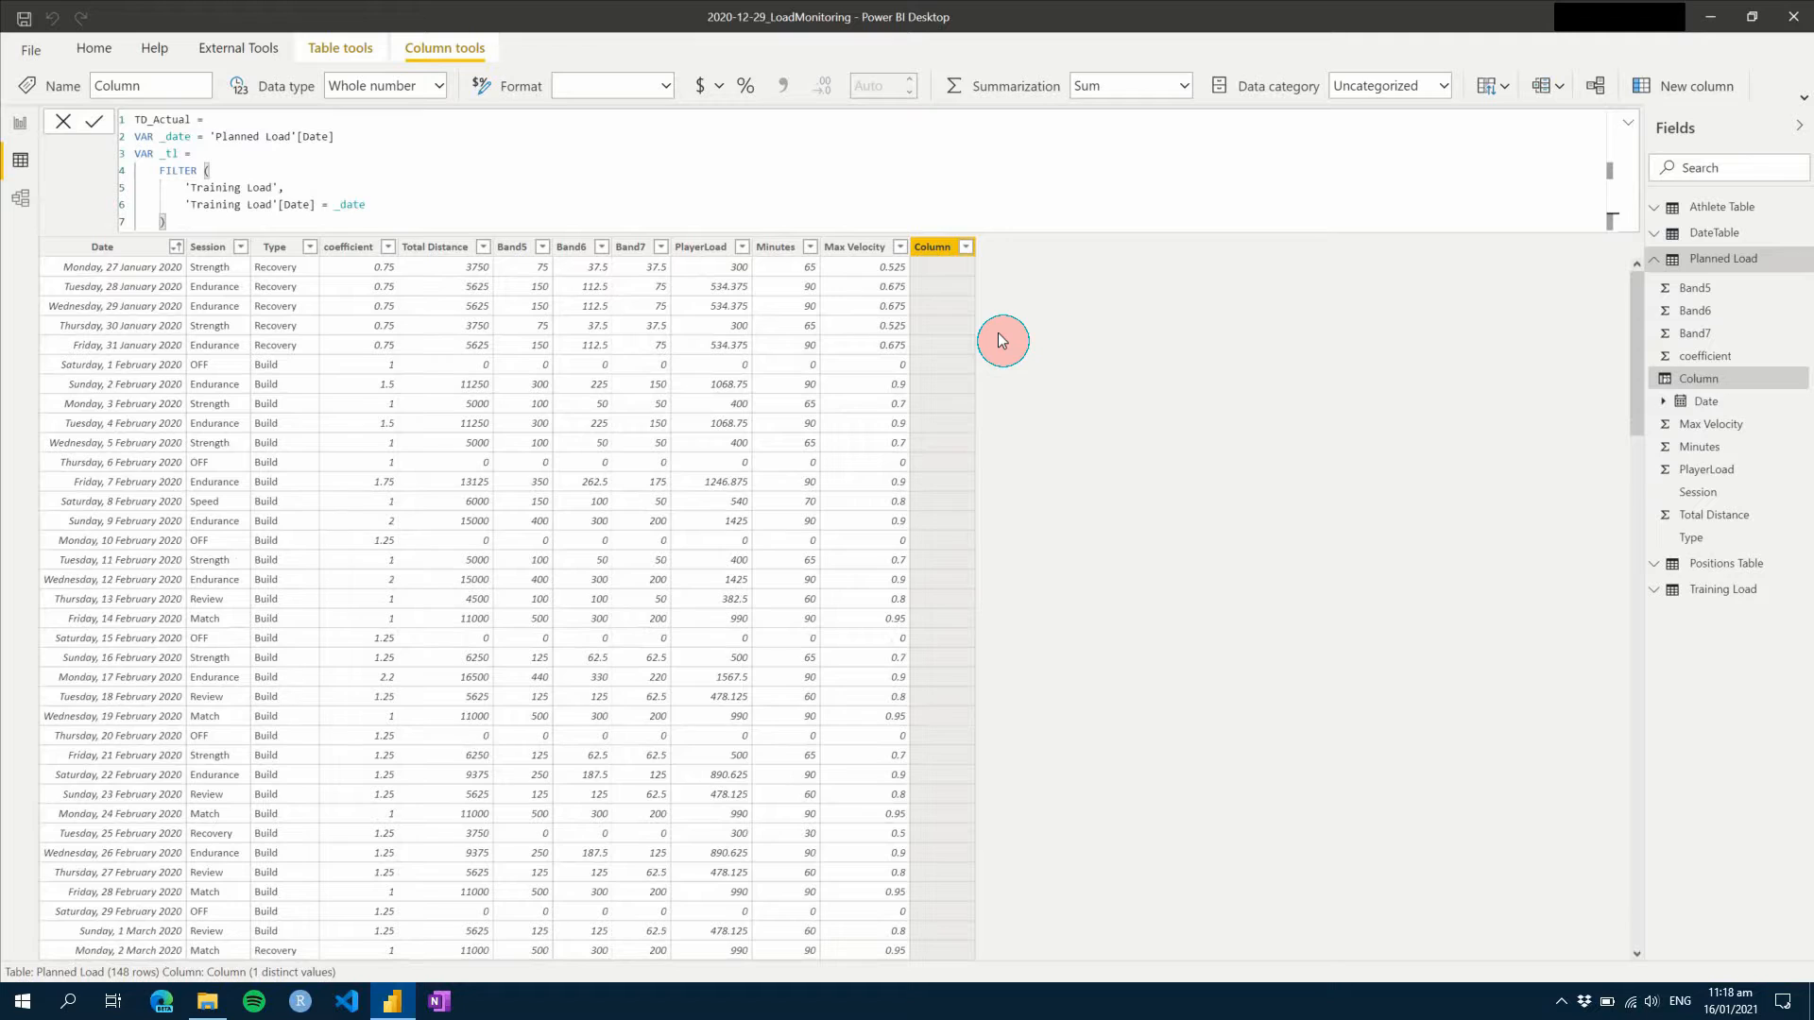
{"action": "key", "text": "shift+Return"}
{"action": "key", "text": "BackSpace"}
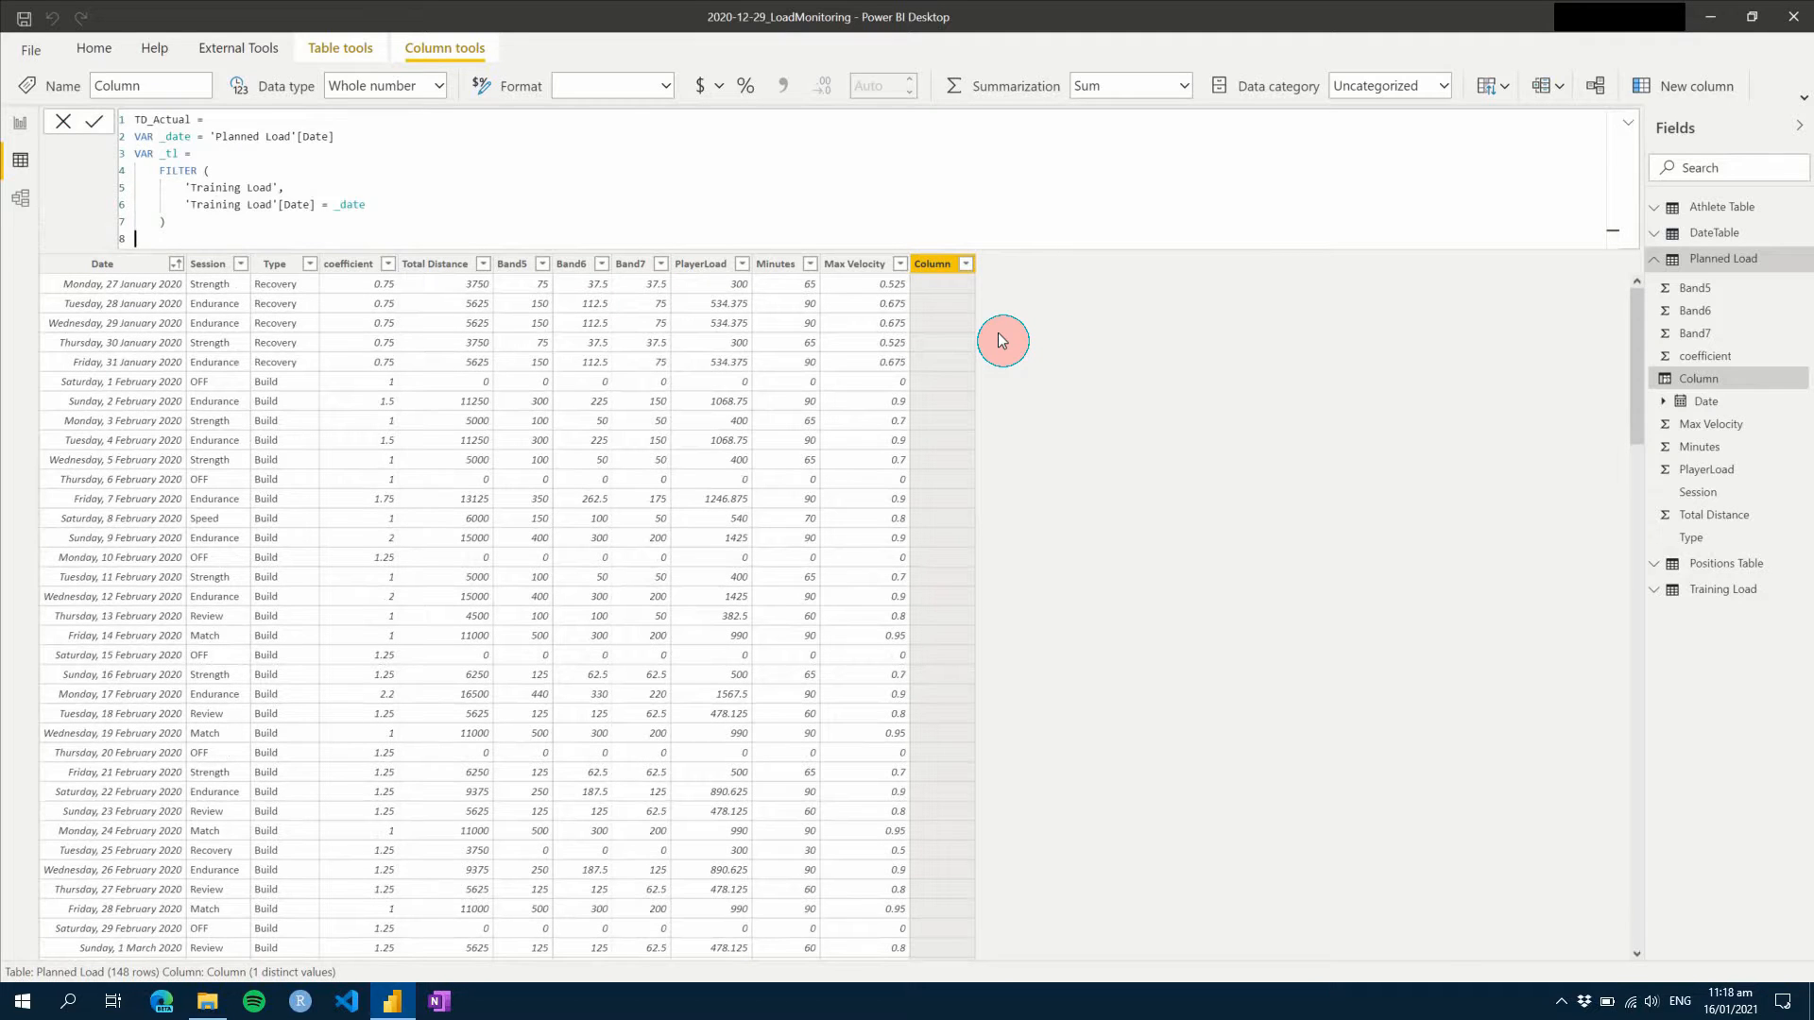
- Define the variable _tlval as AVERAGEX ( _tl, 'Training Load'[Total Distance] )
{"action": "type", "text": "VAR _tlval ="}
{"action": "key", "text": "shift+Return"}
{"action": "type", "text": "AVERAGE"}
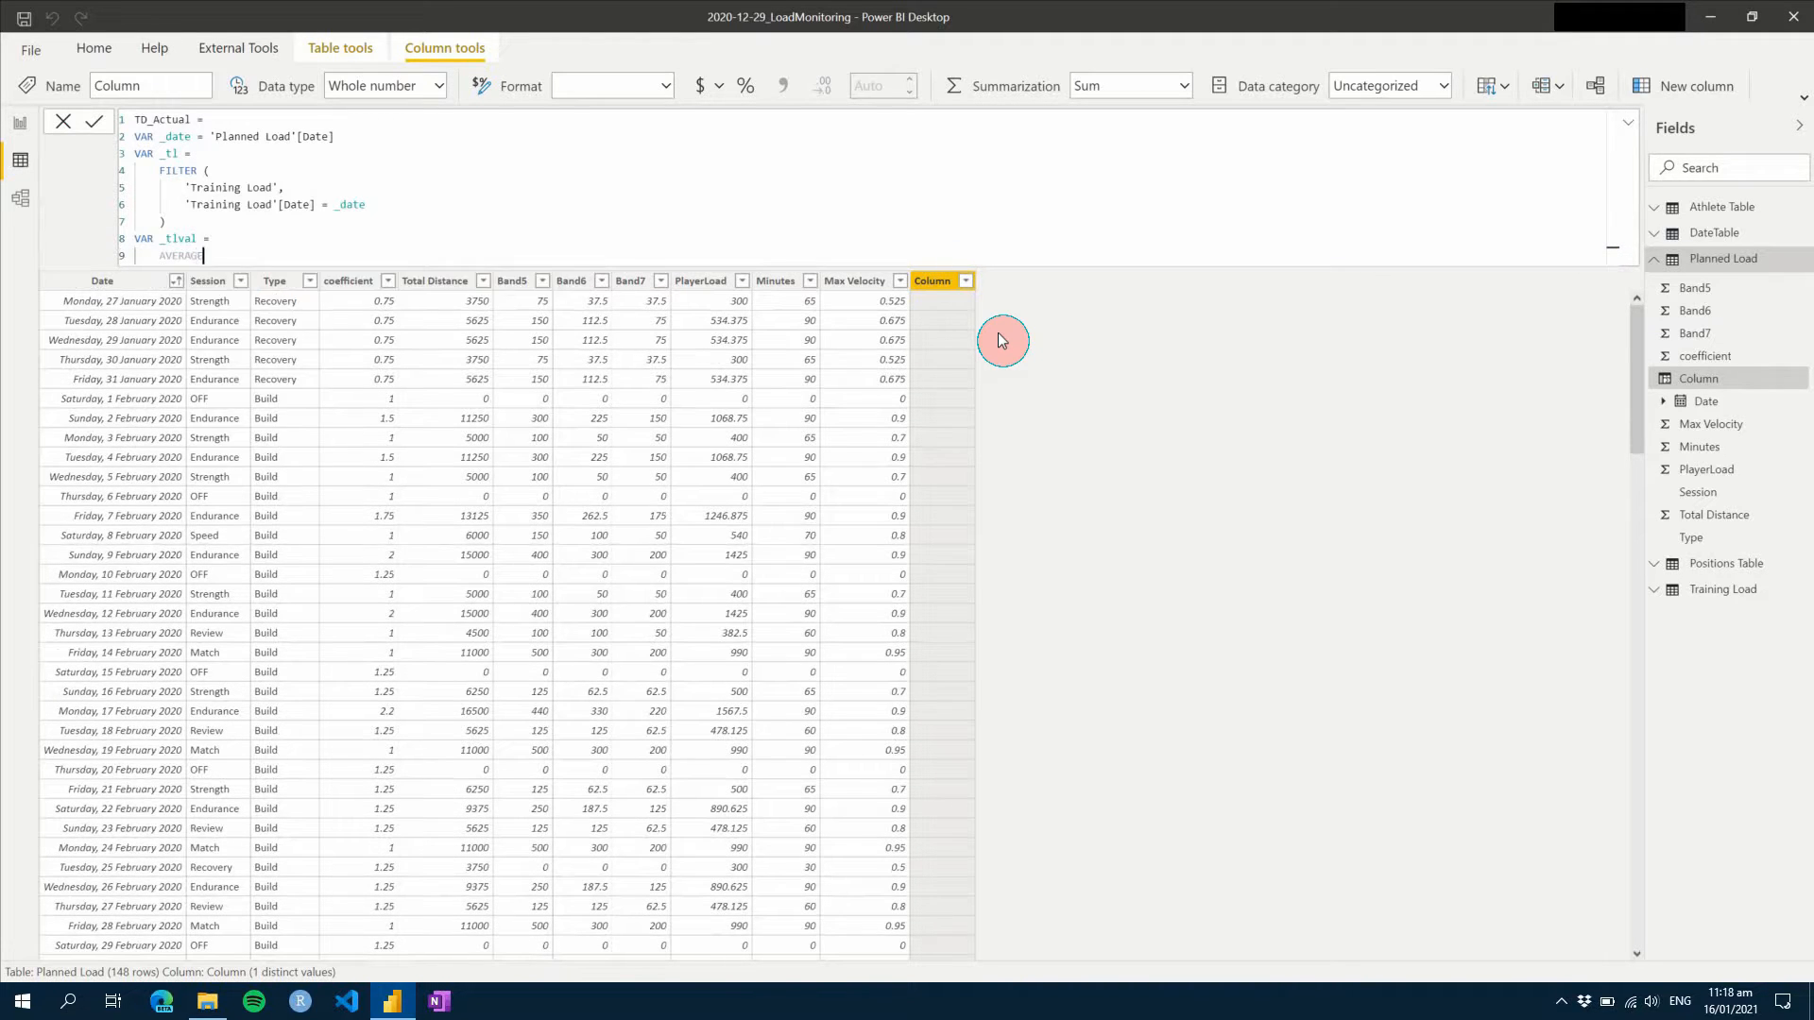
{"action": "key", "text": "Down"}
{"action": "key", "text": "Tab"}
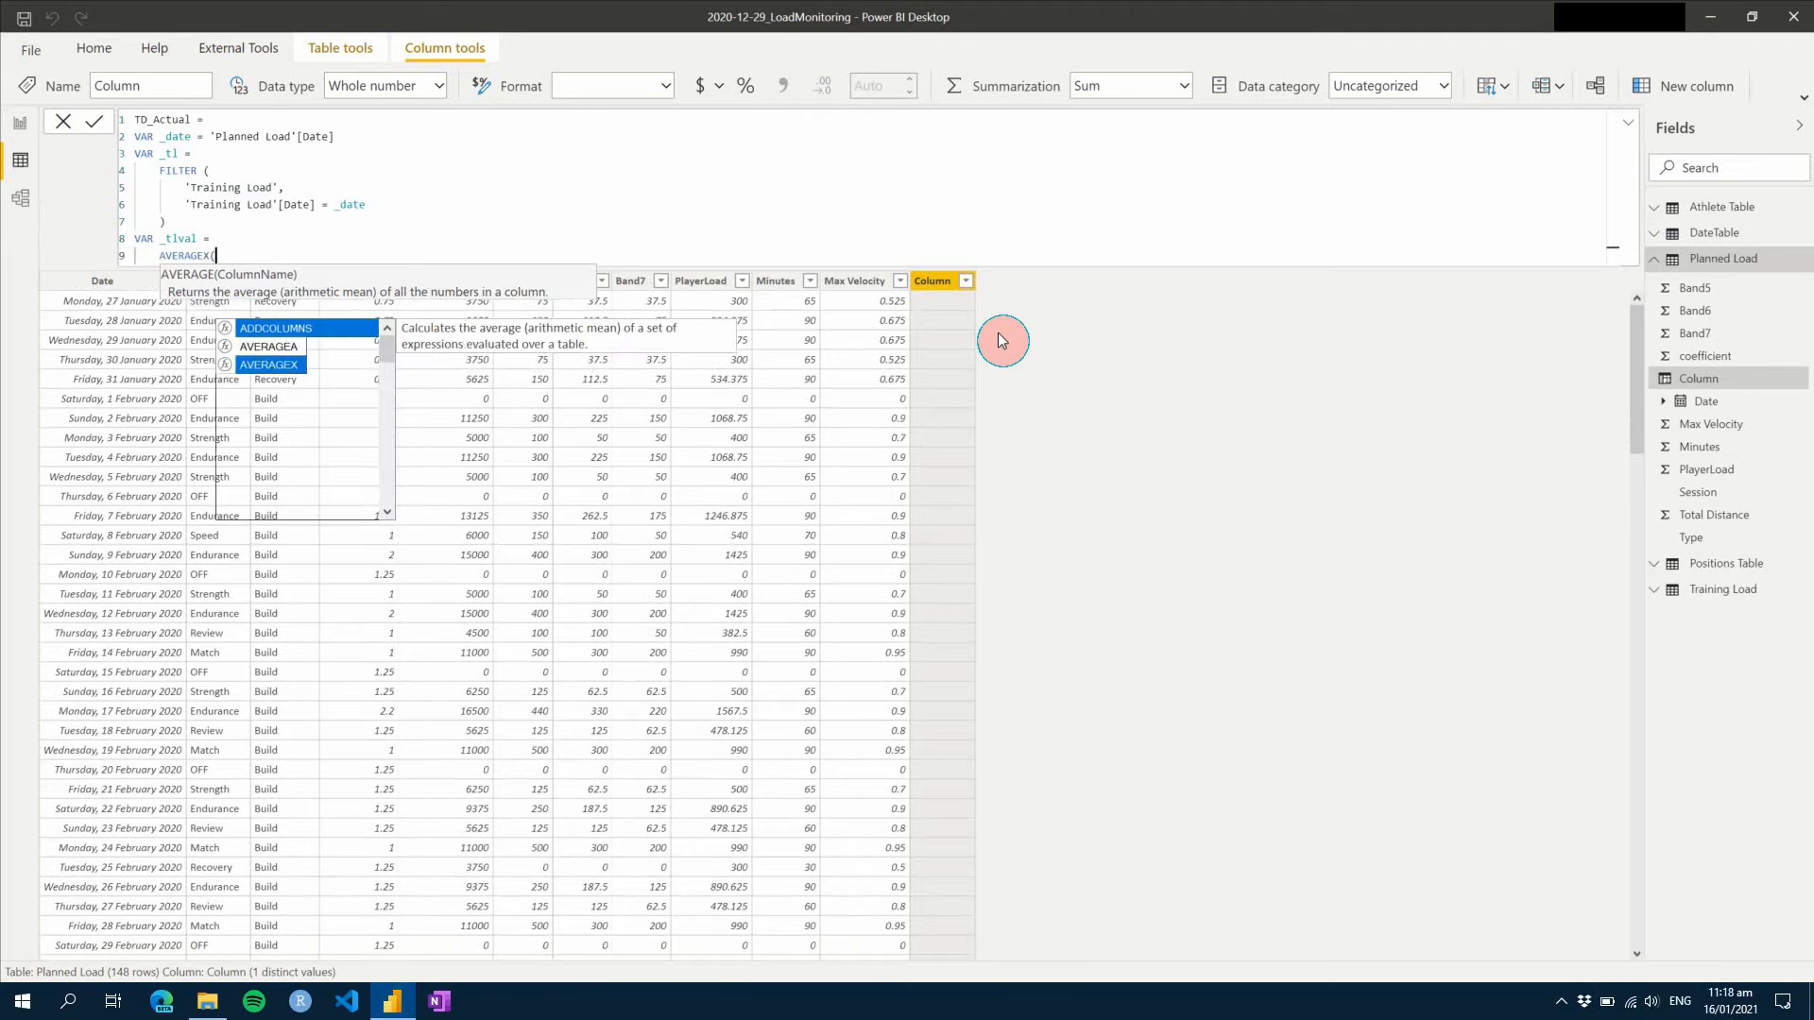
{"action": "key", "text": "Left"}
{"action": "key", "text": "Right"}
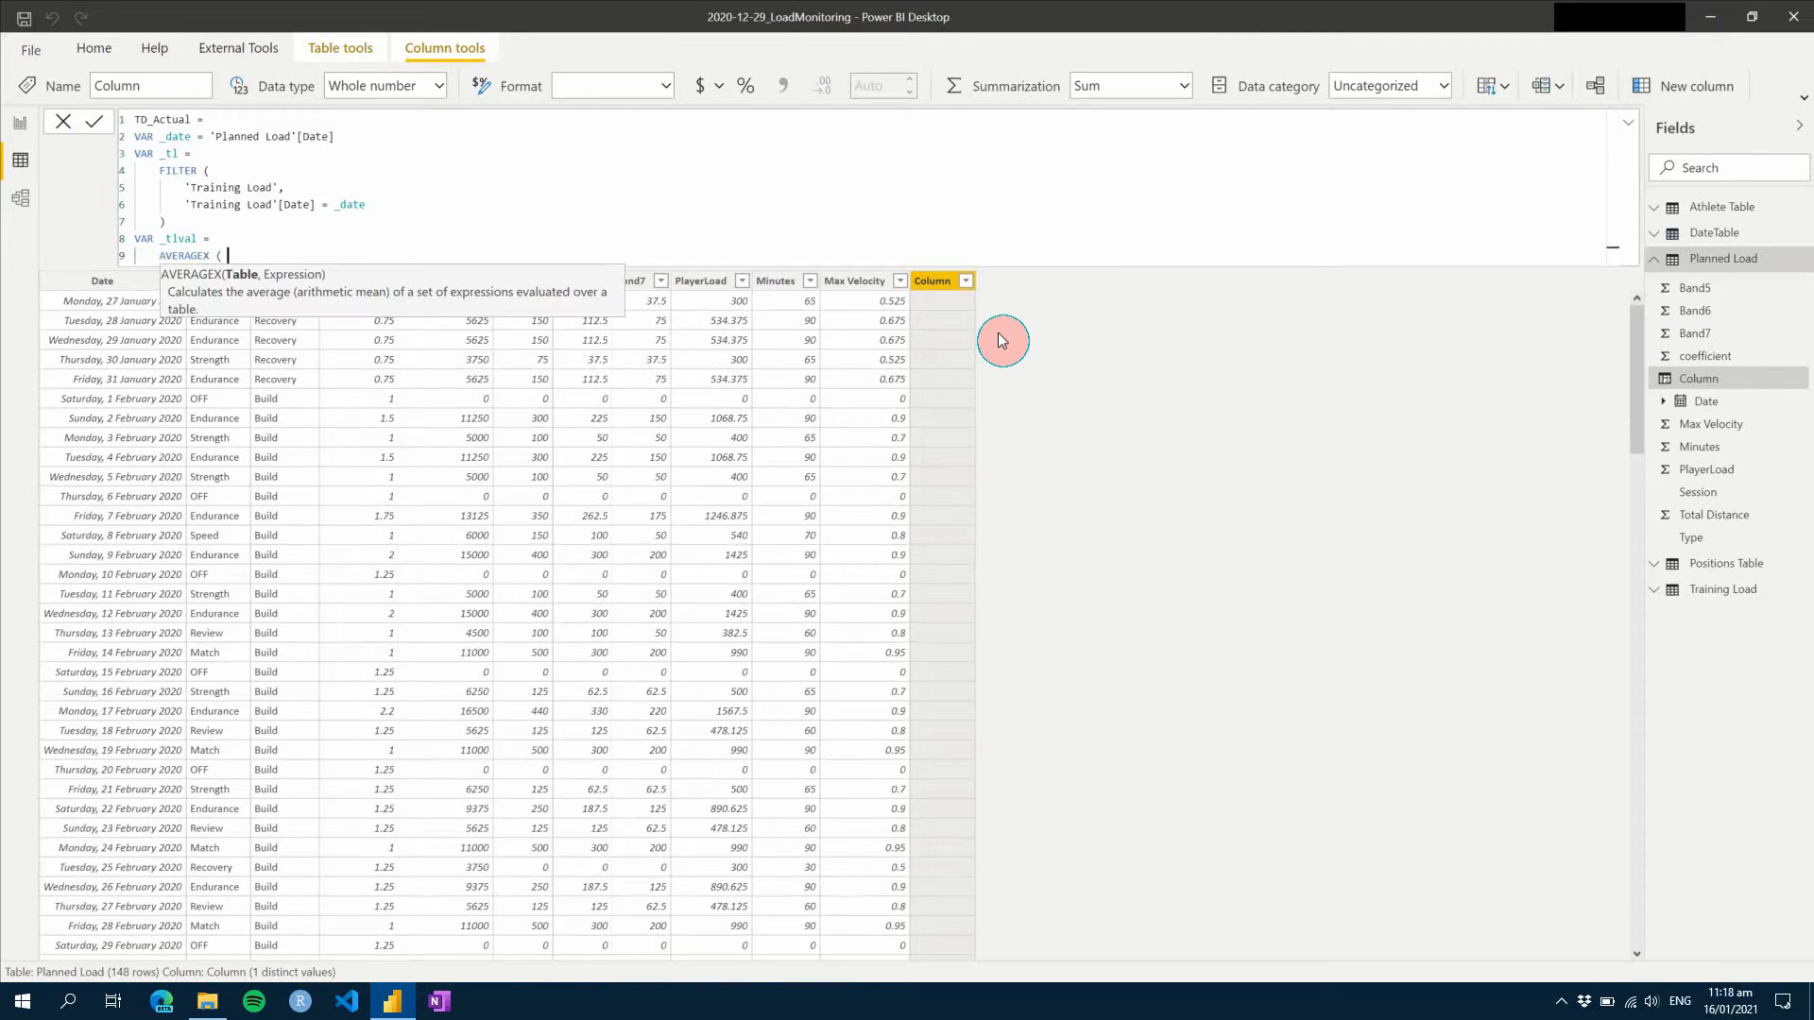
{"action": "type", "text": "_tl, 'tota"}
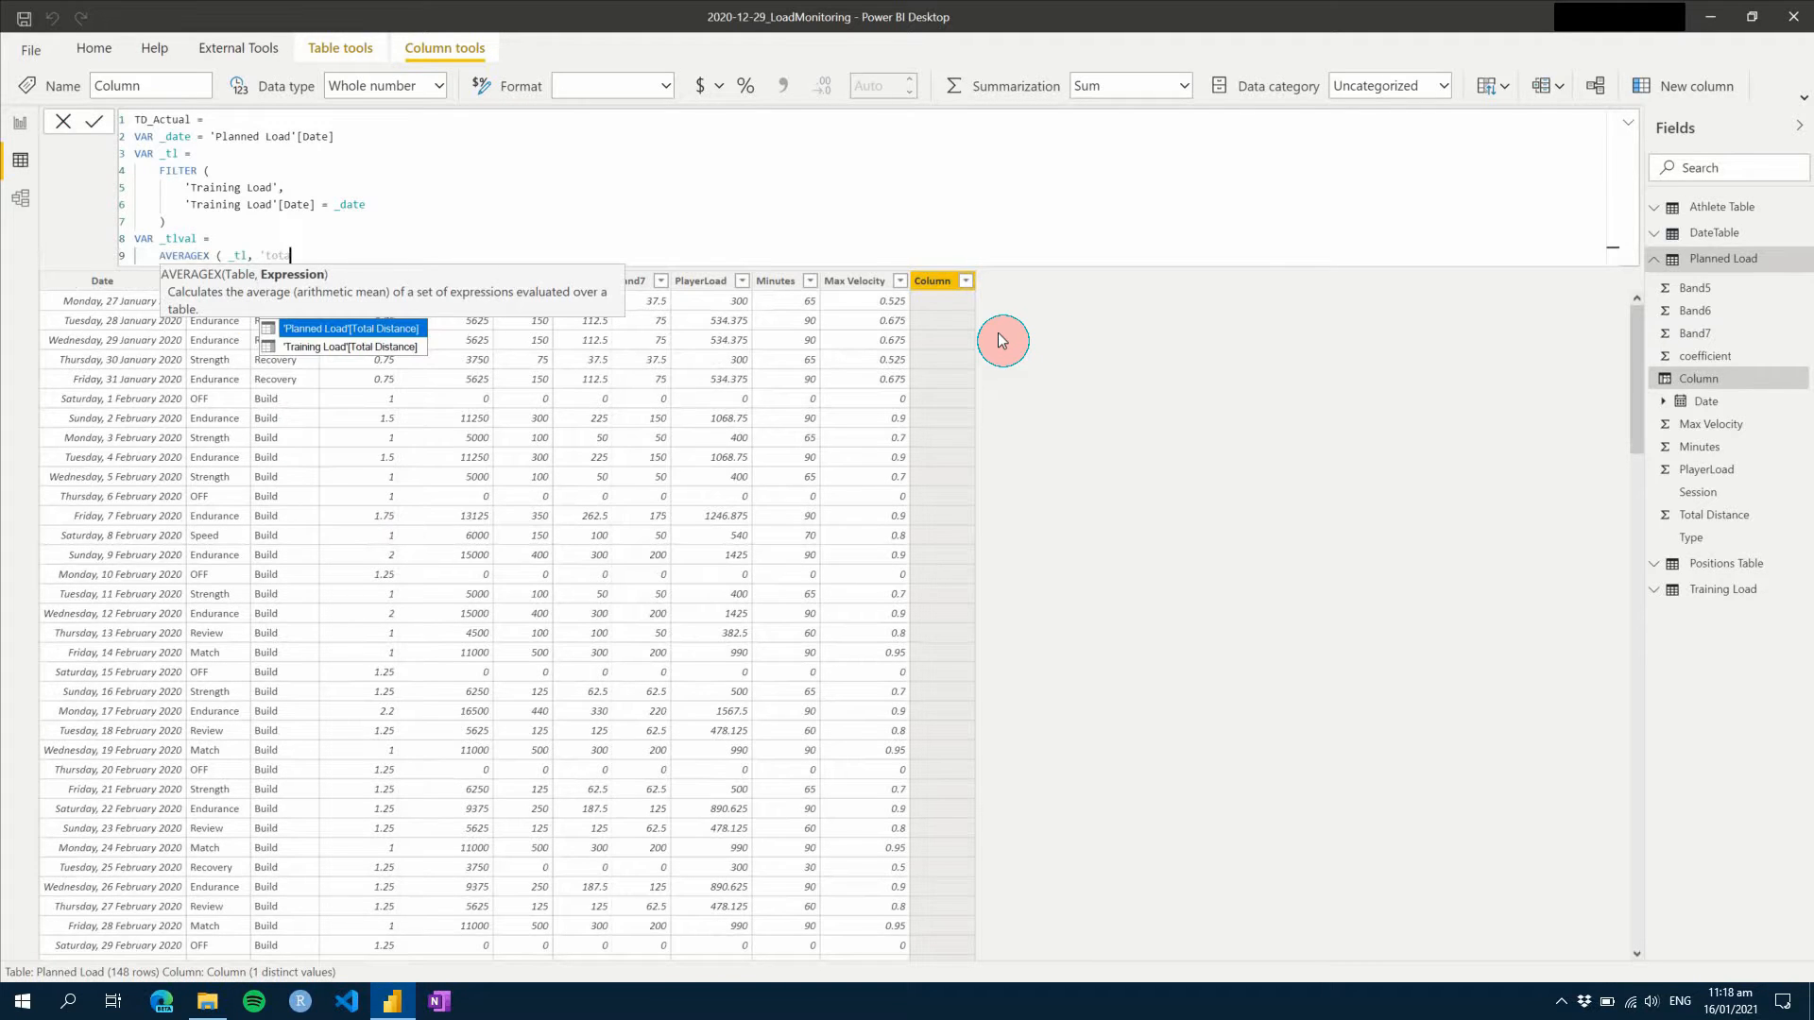
{"action": "key", "text": "Down"}
{"action": "key", "text": "Tab"}
{"action": "type", "text": ")"}
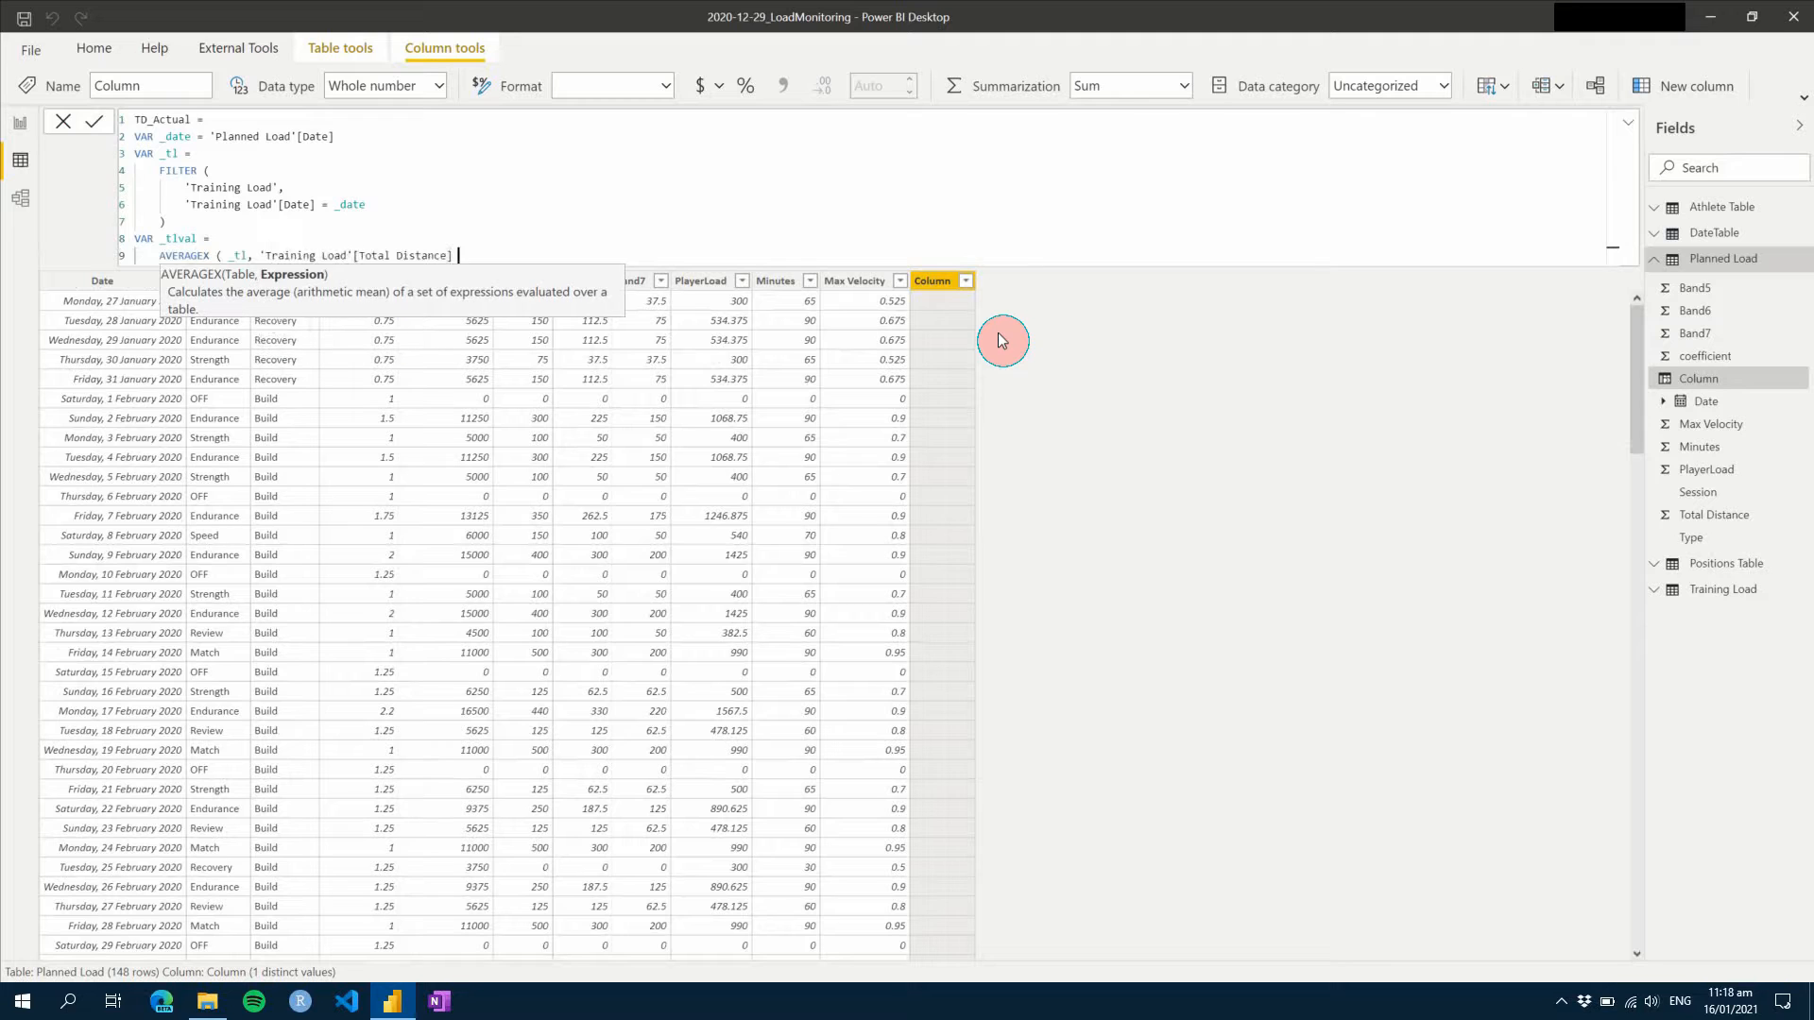
{"action": "key", "text": "shift+Return"}
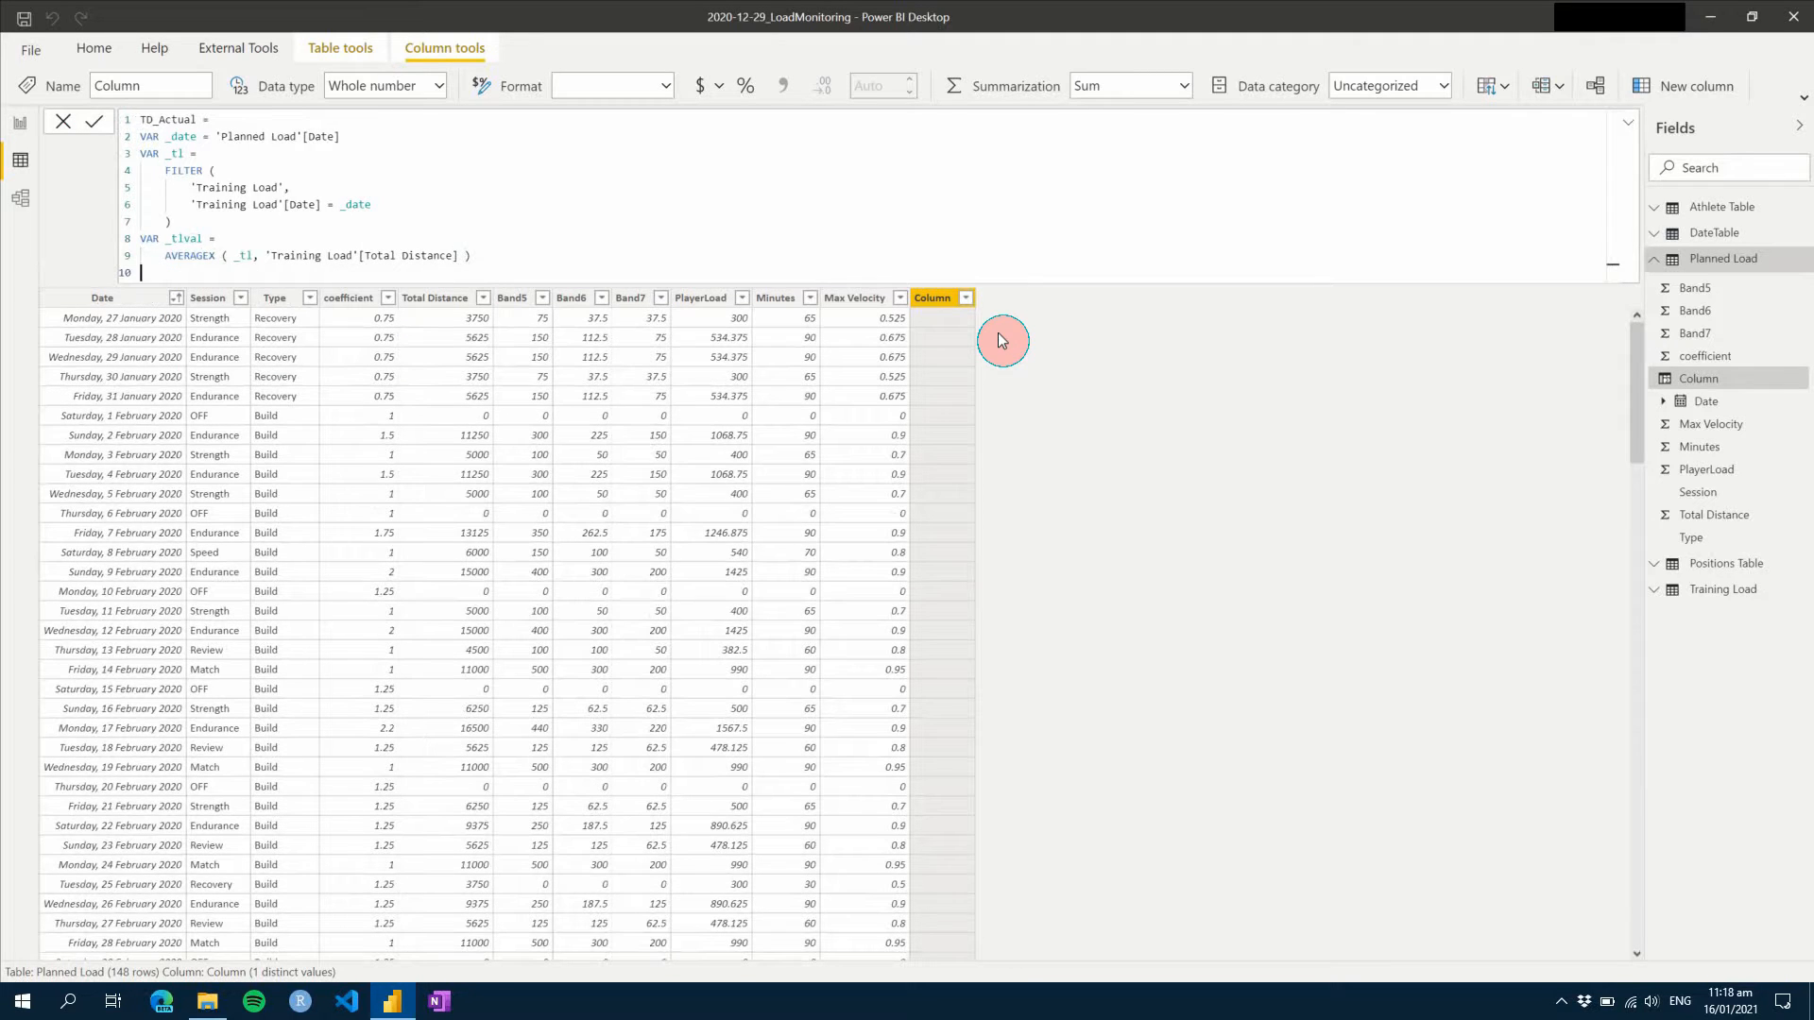
- Make the formula RETURN _tlval, commit the TD_Actual column and check its values down the table
{"action": "type", "text": "RETURN"}
{"action": "key", "text": "shift+Return"}
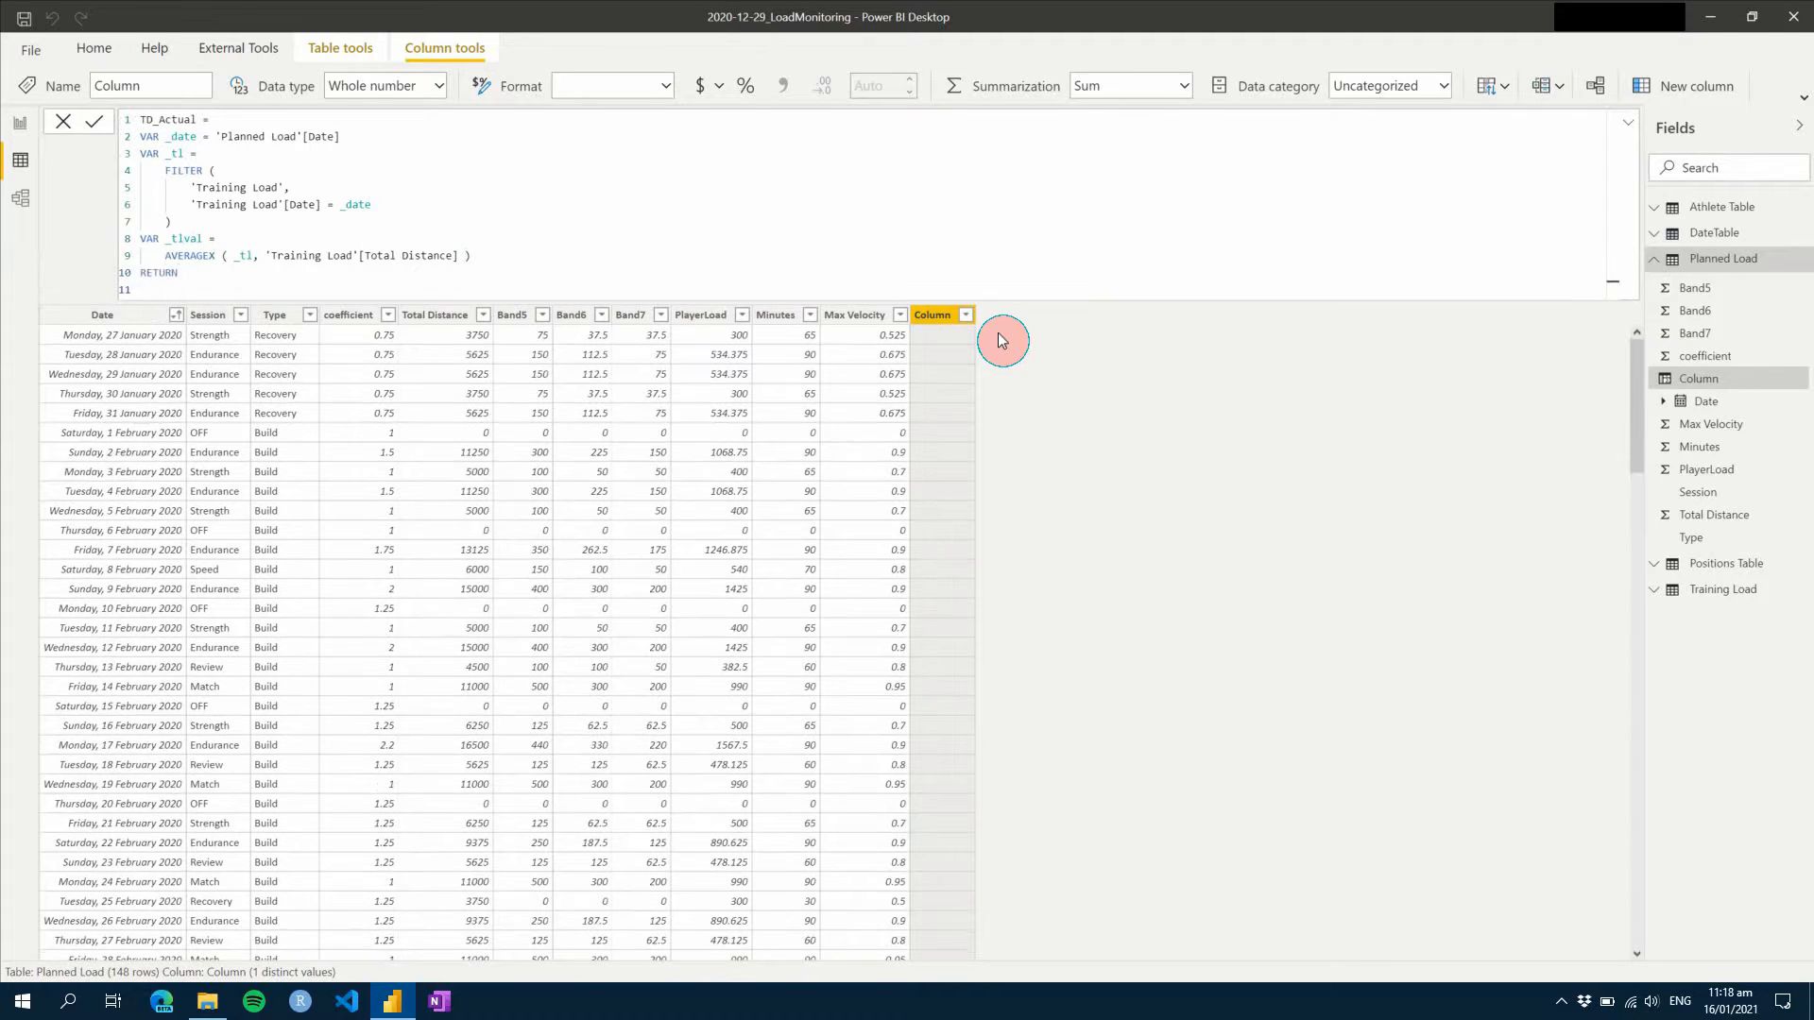
{"action": "type", "text": "_tlval"}
{"action": "key", "text": "Left"}
{"action": "key", "text": "Left"}
{"action": "key", "text": "Left"}
{"action": "key", "text": "Left"}
{"action": "key", "text": "Left"}
{"action": "key", "text": "Tab"}
{"action": "key", "text": "Return"}
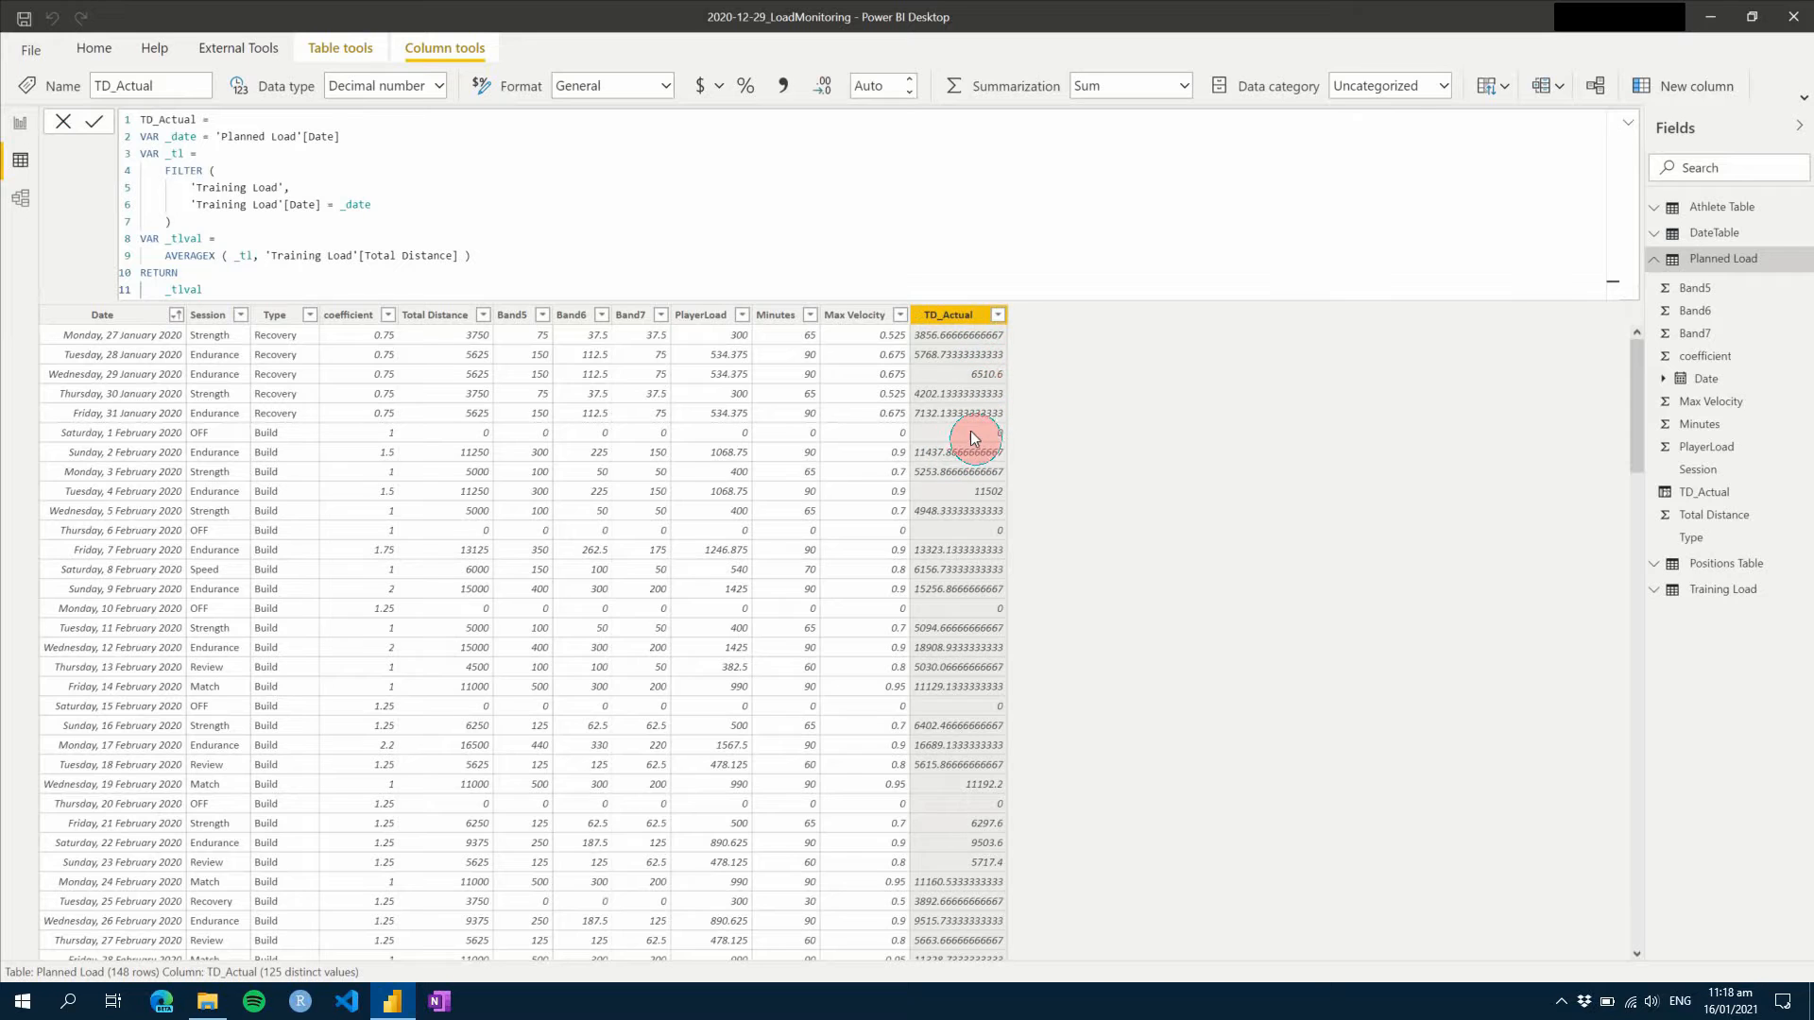
{"action": "scroll", "coordinate": [955, 452], "scroll_direction": "down", "scroll_amount": 5}
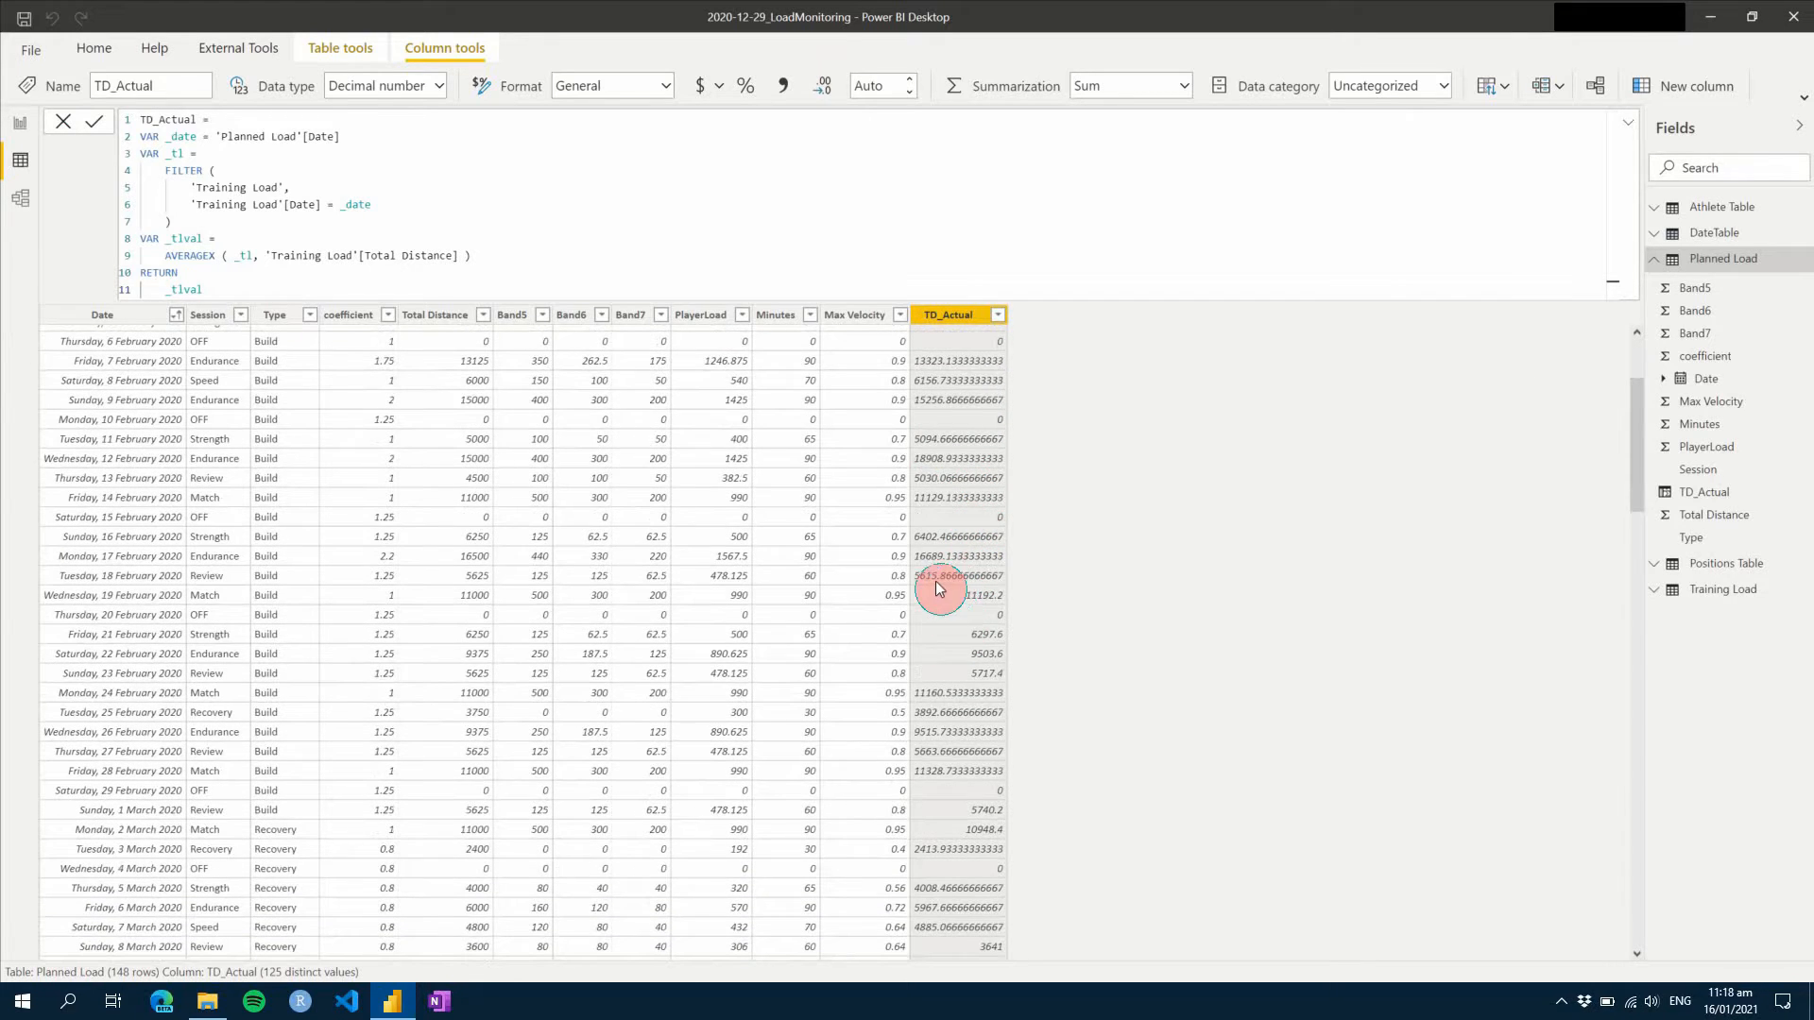
{"action": "scroll", "coordinate": [983, 616], "scroll_direction": "down", "scroll_amount": 20}
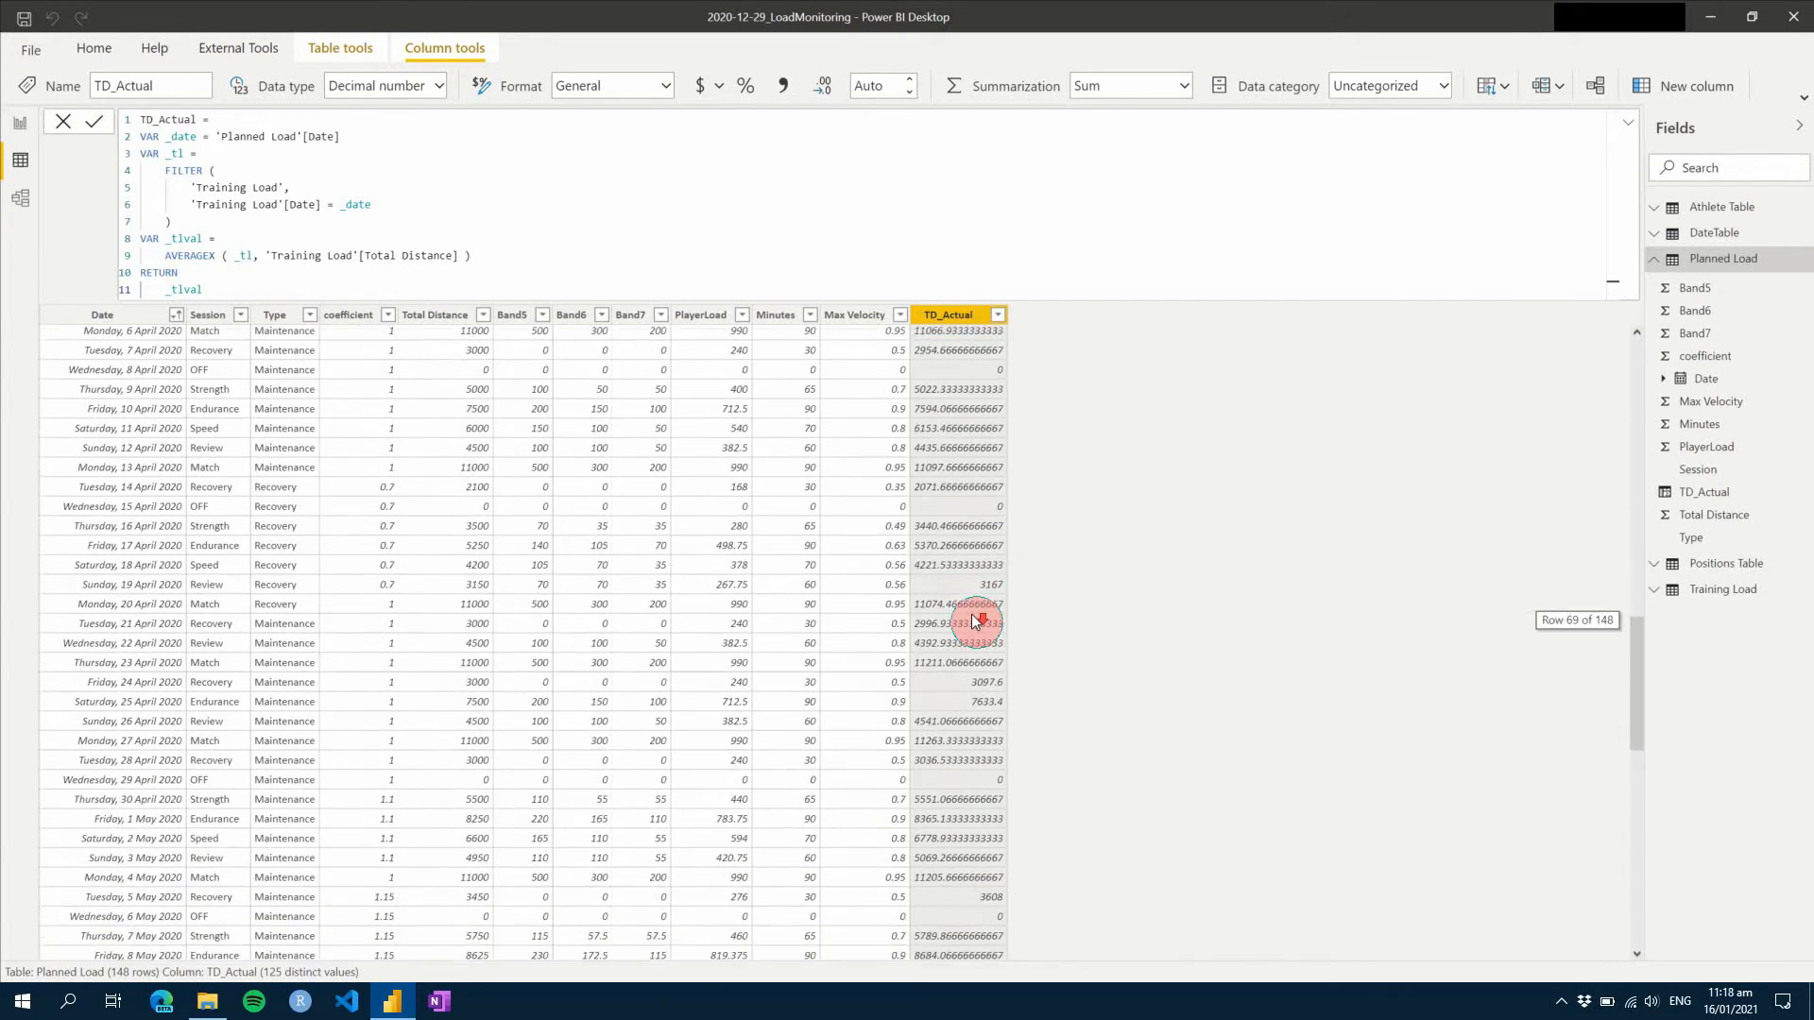
{"action": "scroll", "coordinate": [973, 609], "scroll_direction": "up", "scroll_amount": 20}
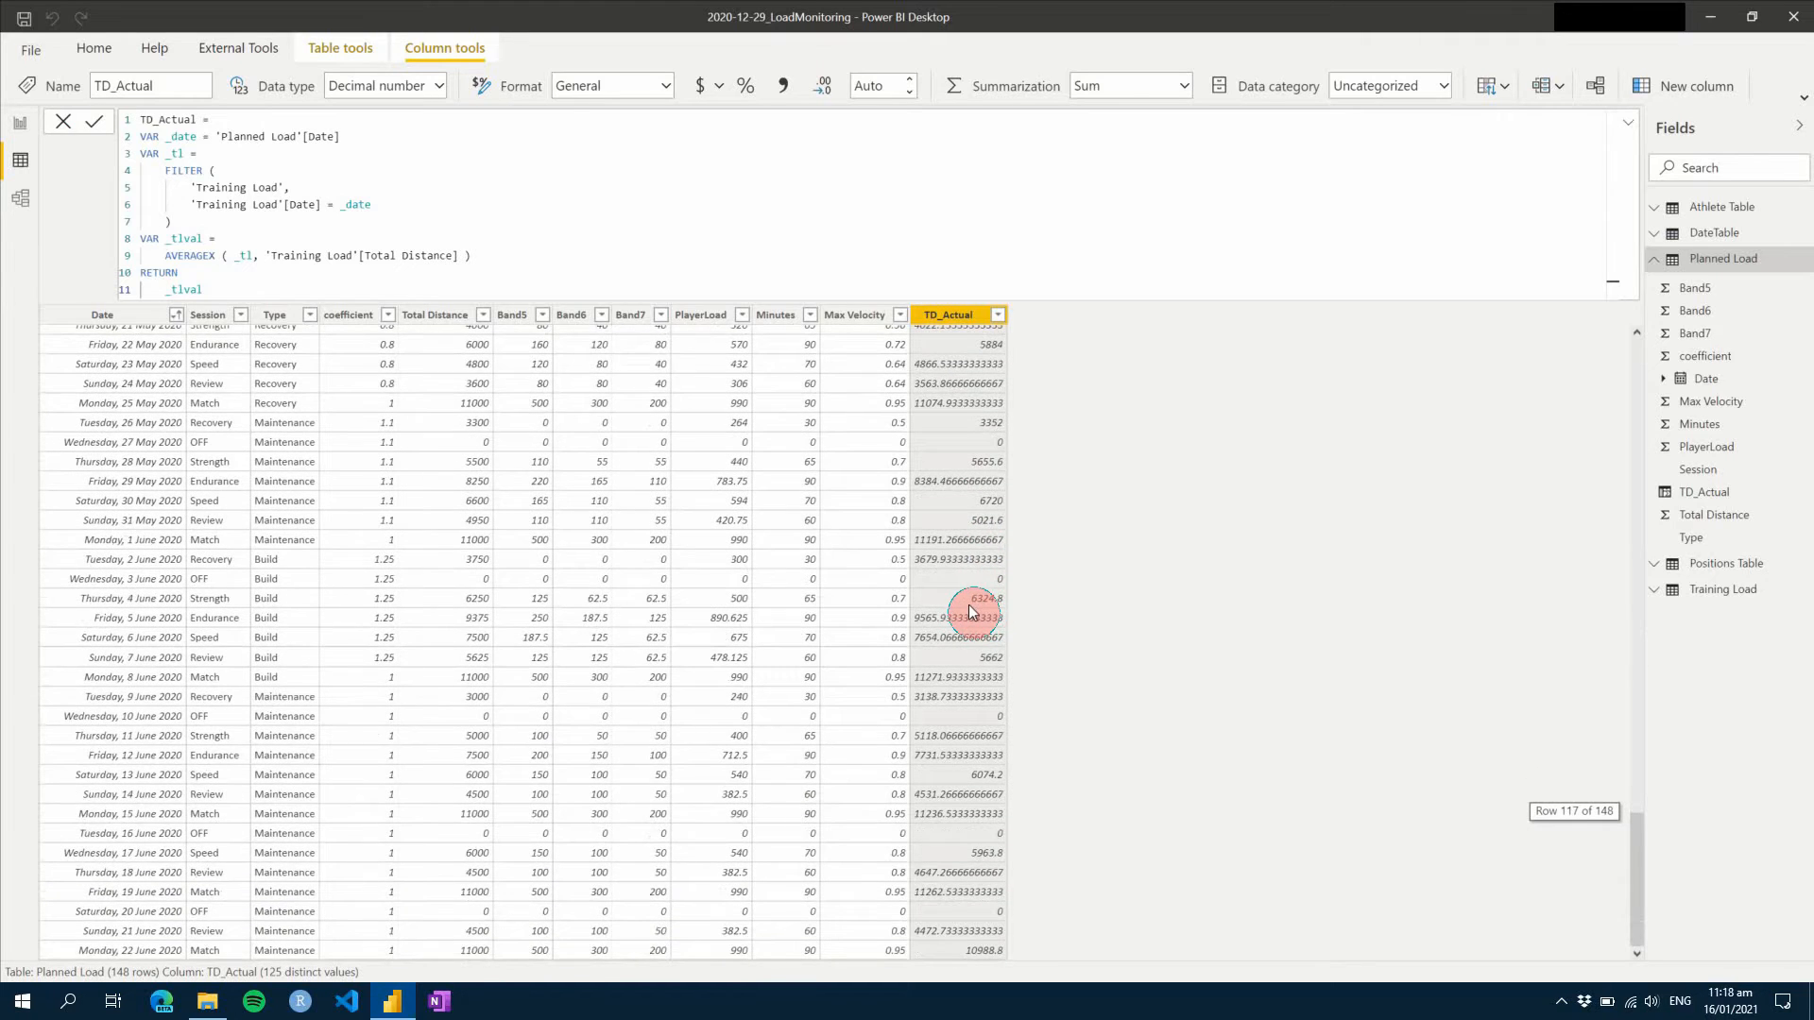
{"action": "scroll", "coordinate": [926, 585], "scroll_direction": "up", "scroll_amount": 7}
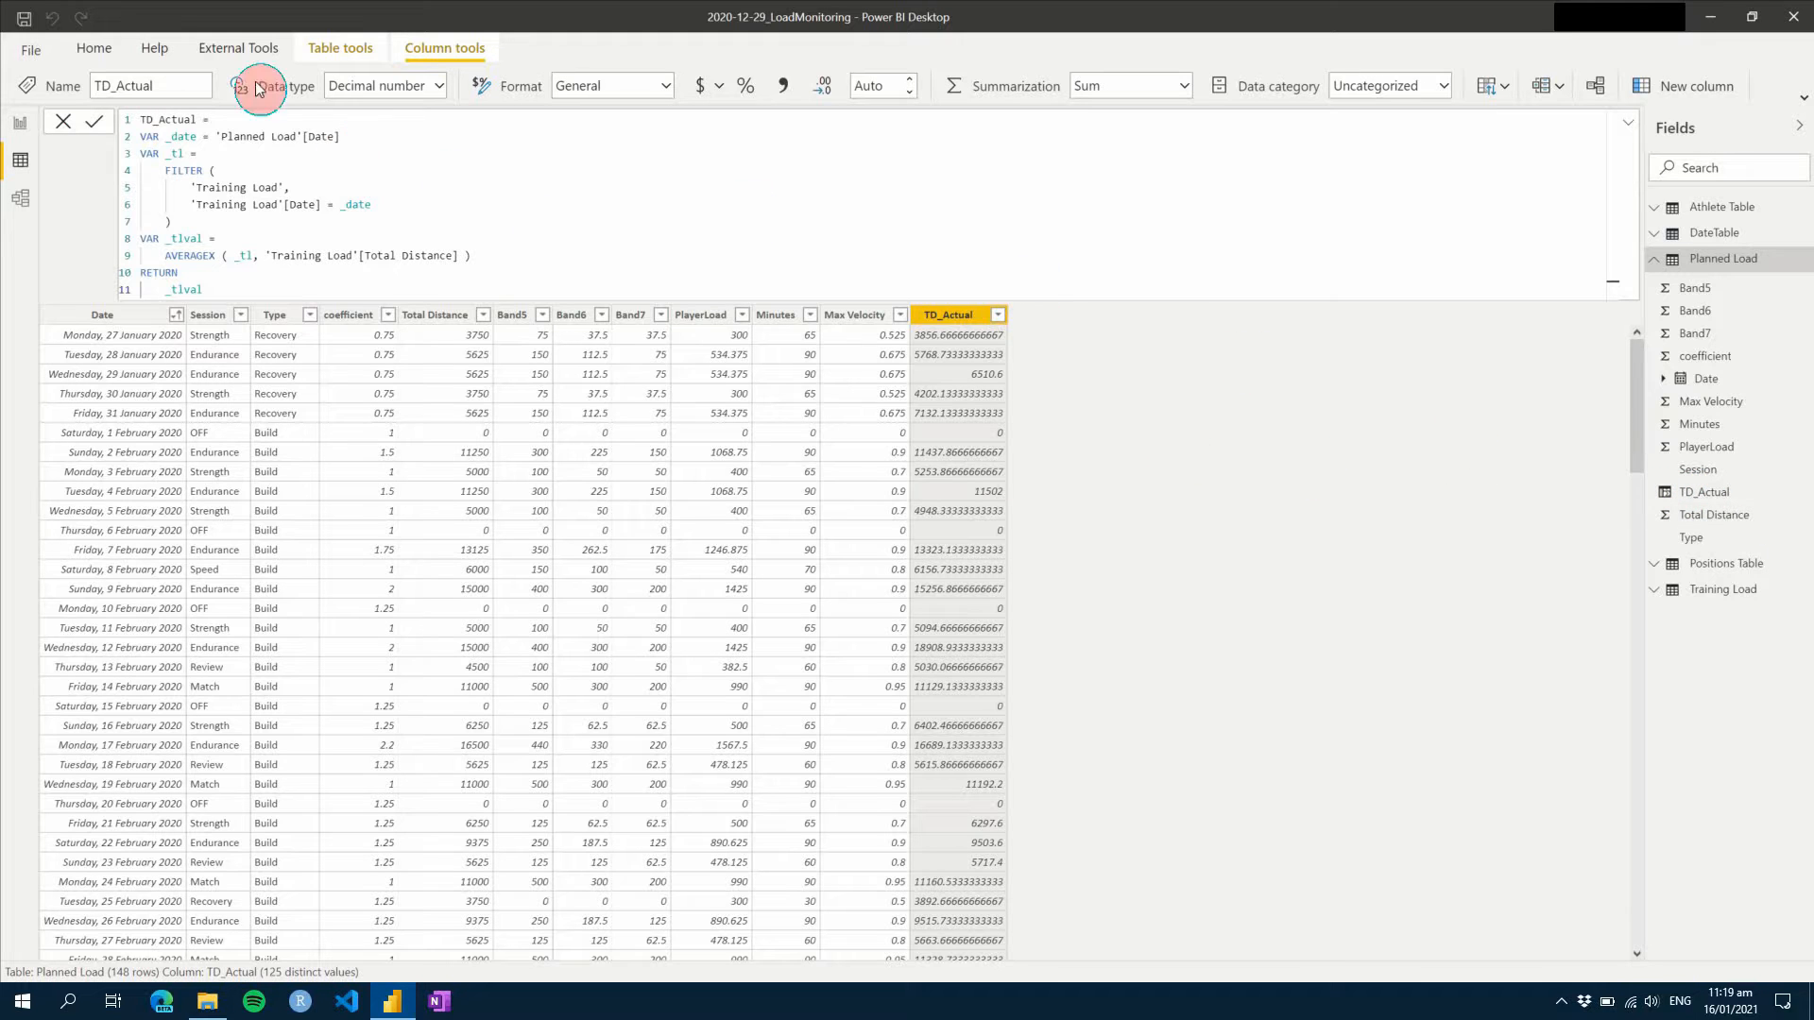
- Open the model in Tabular Editor, place its window beside the formula and expand the Tables folder
{"action": "left_click", "coordinate": [238, 52]}
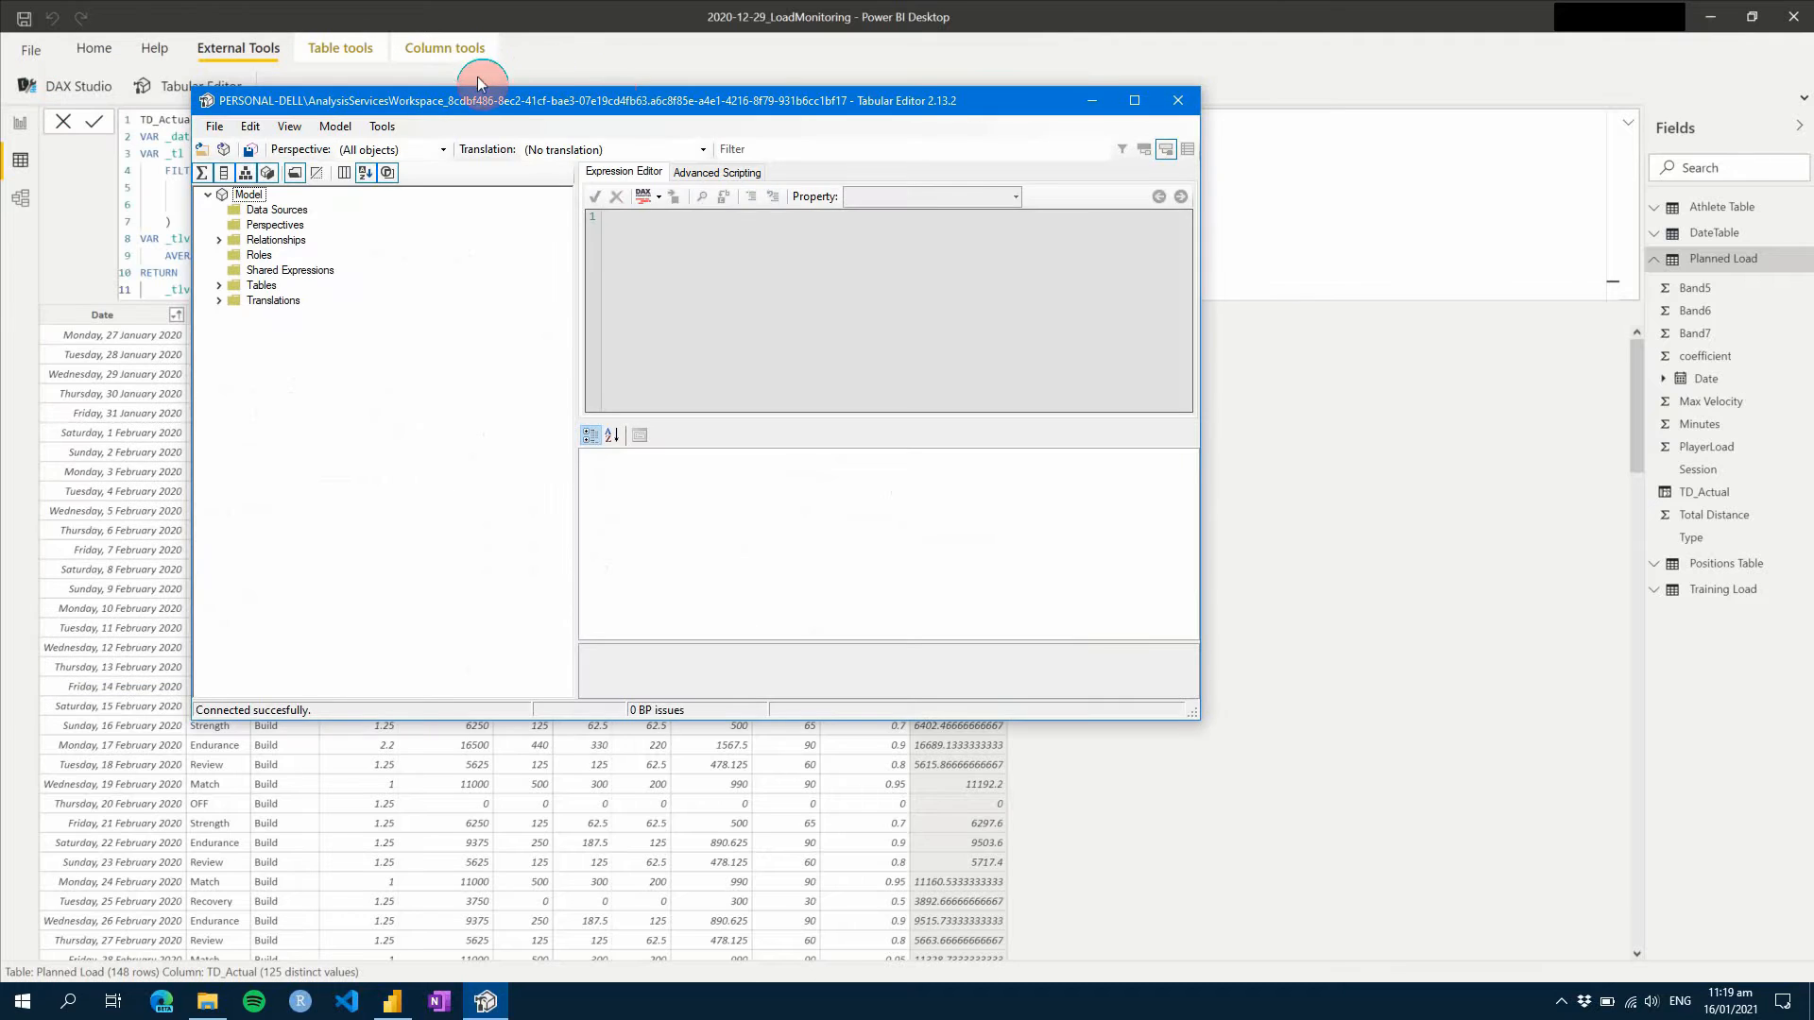
{"action": "left_click_drag", "start_coordinate": [478, 101], "coordinate": [1025, 151]}
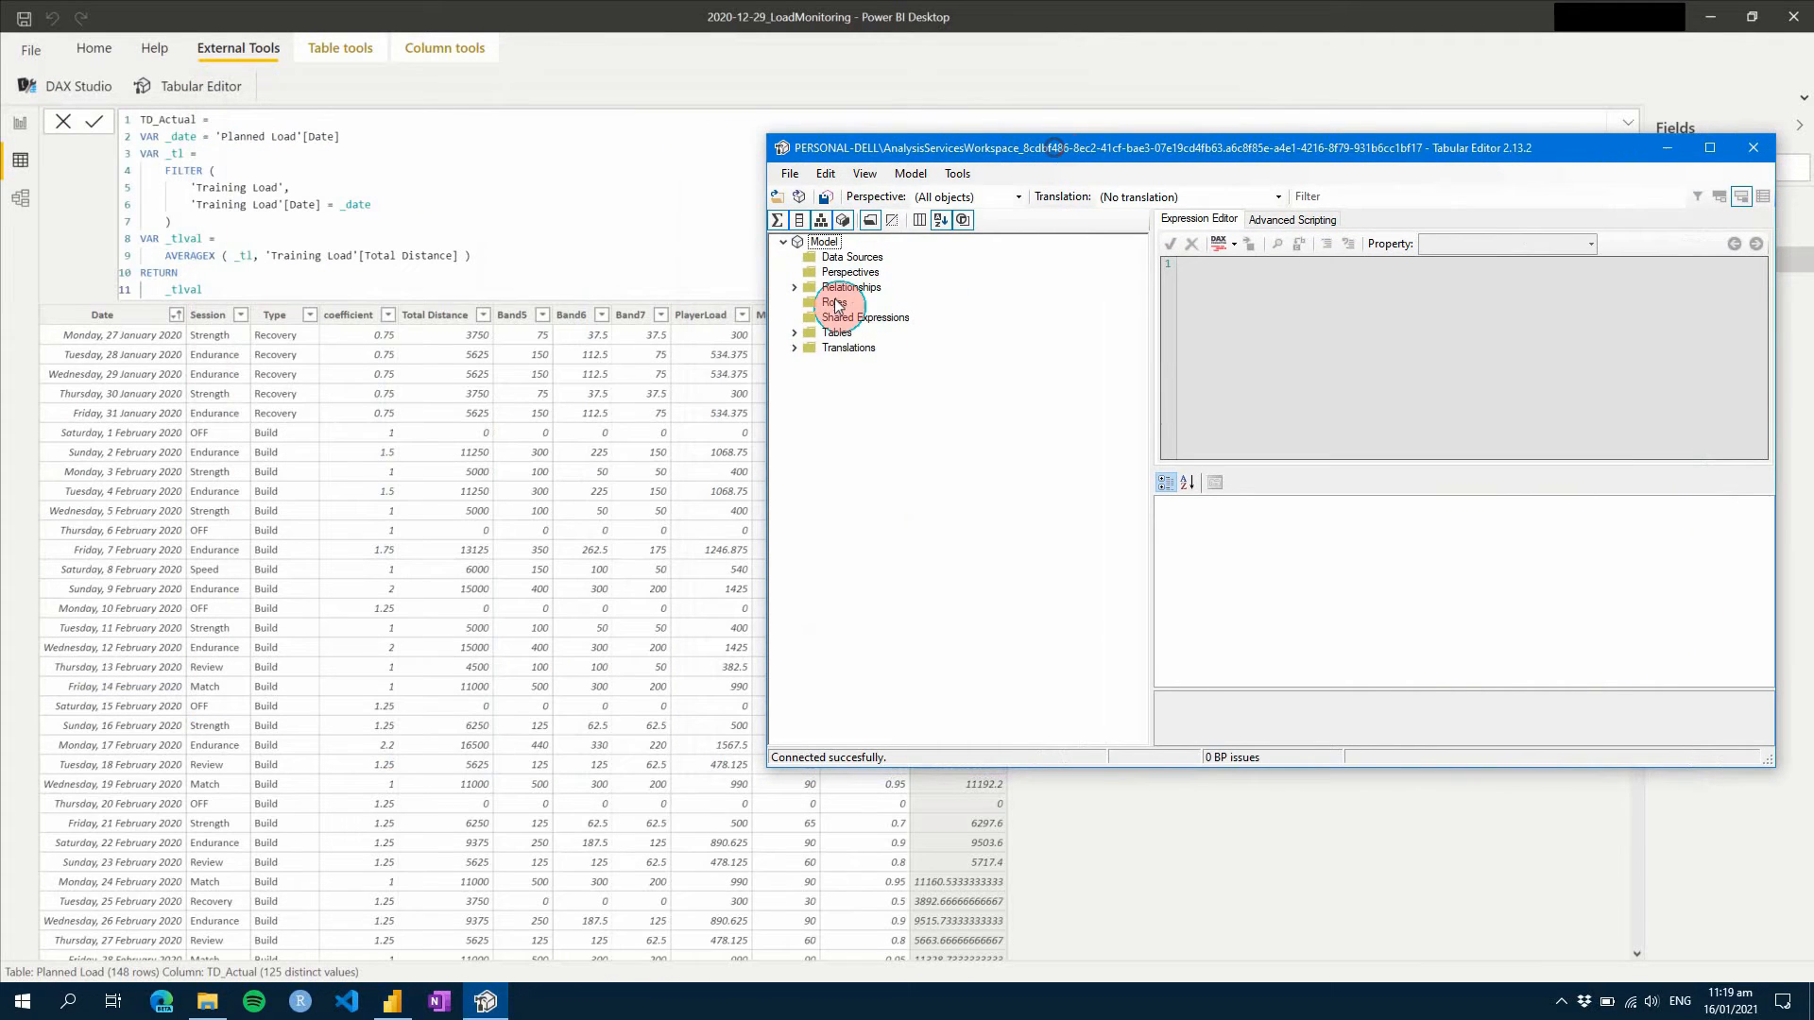
{"action": "left_click", "coordinate": [795, 333]}
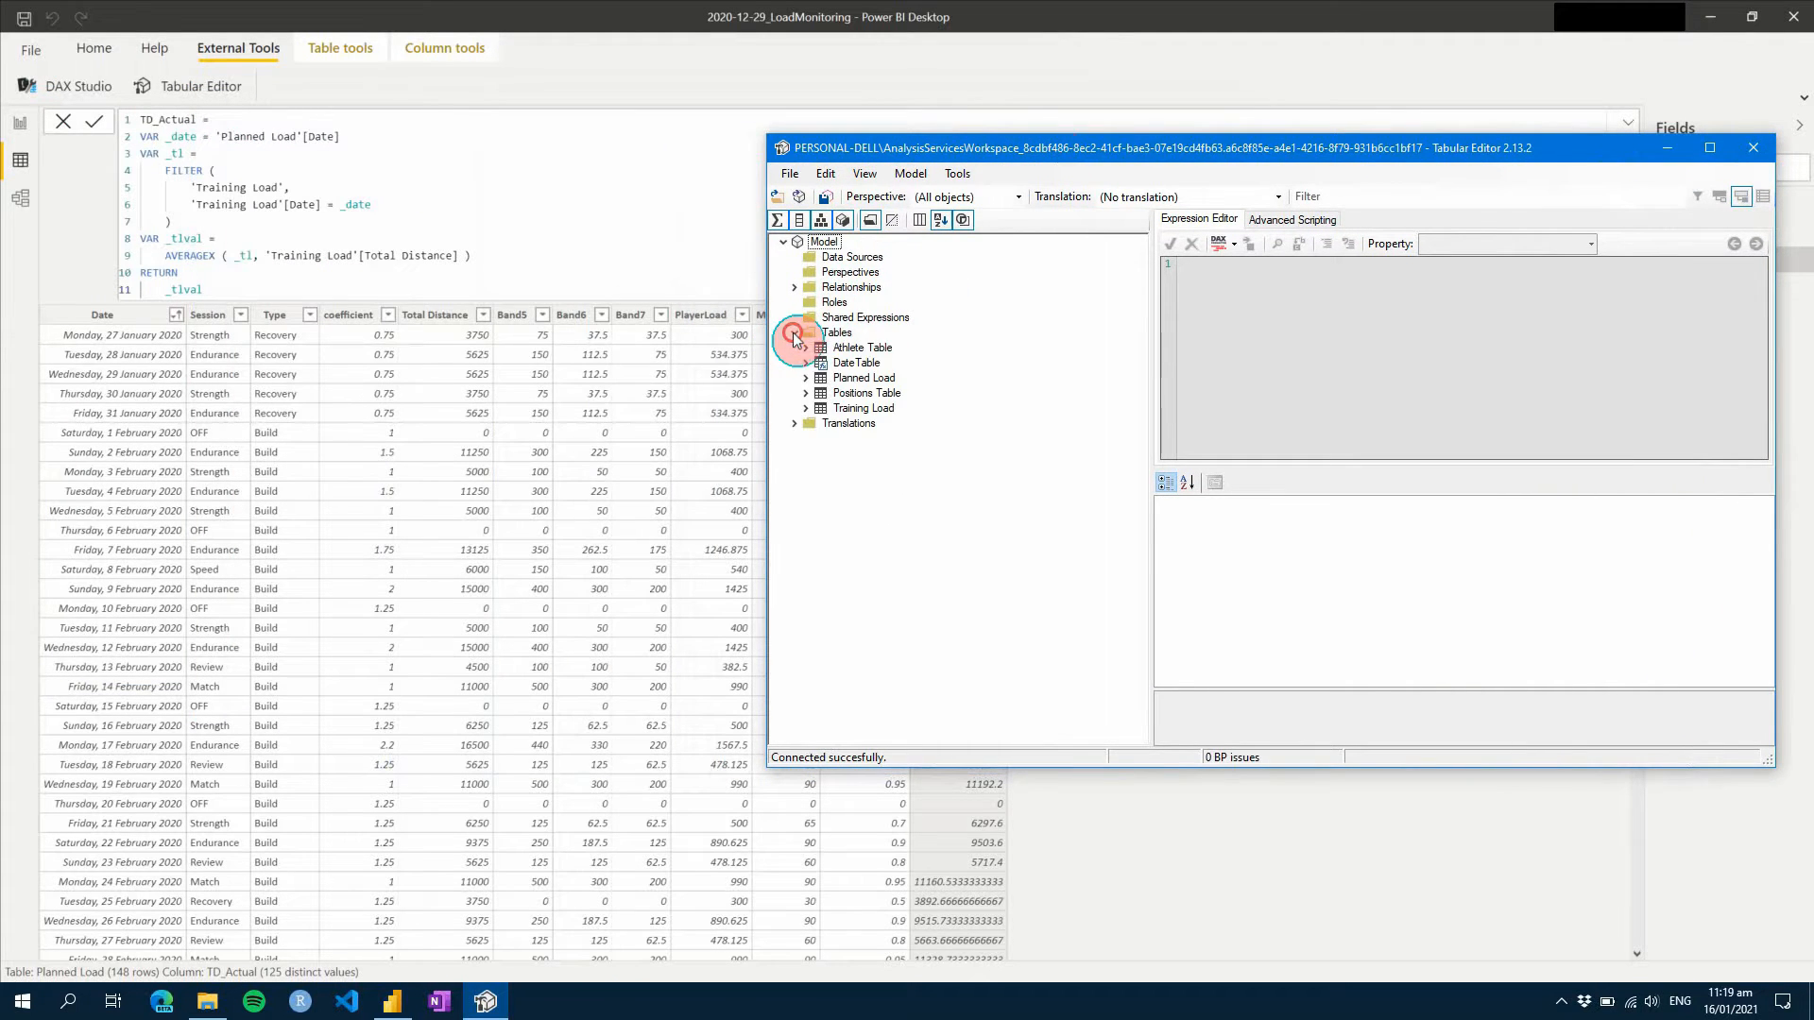
- Copy the whole DAX expression of the TD_7day measure in the Training Load table's _7Day folder
{"action": "left_click", "coordinate": [864, 378]}
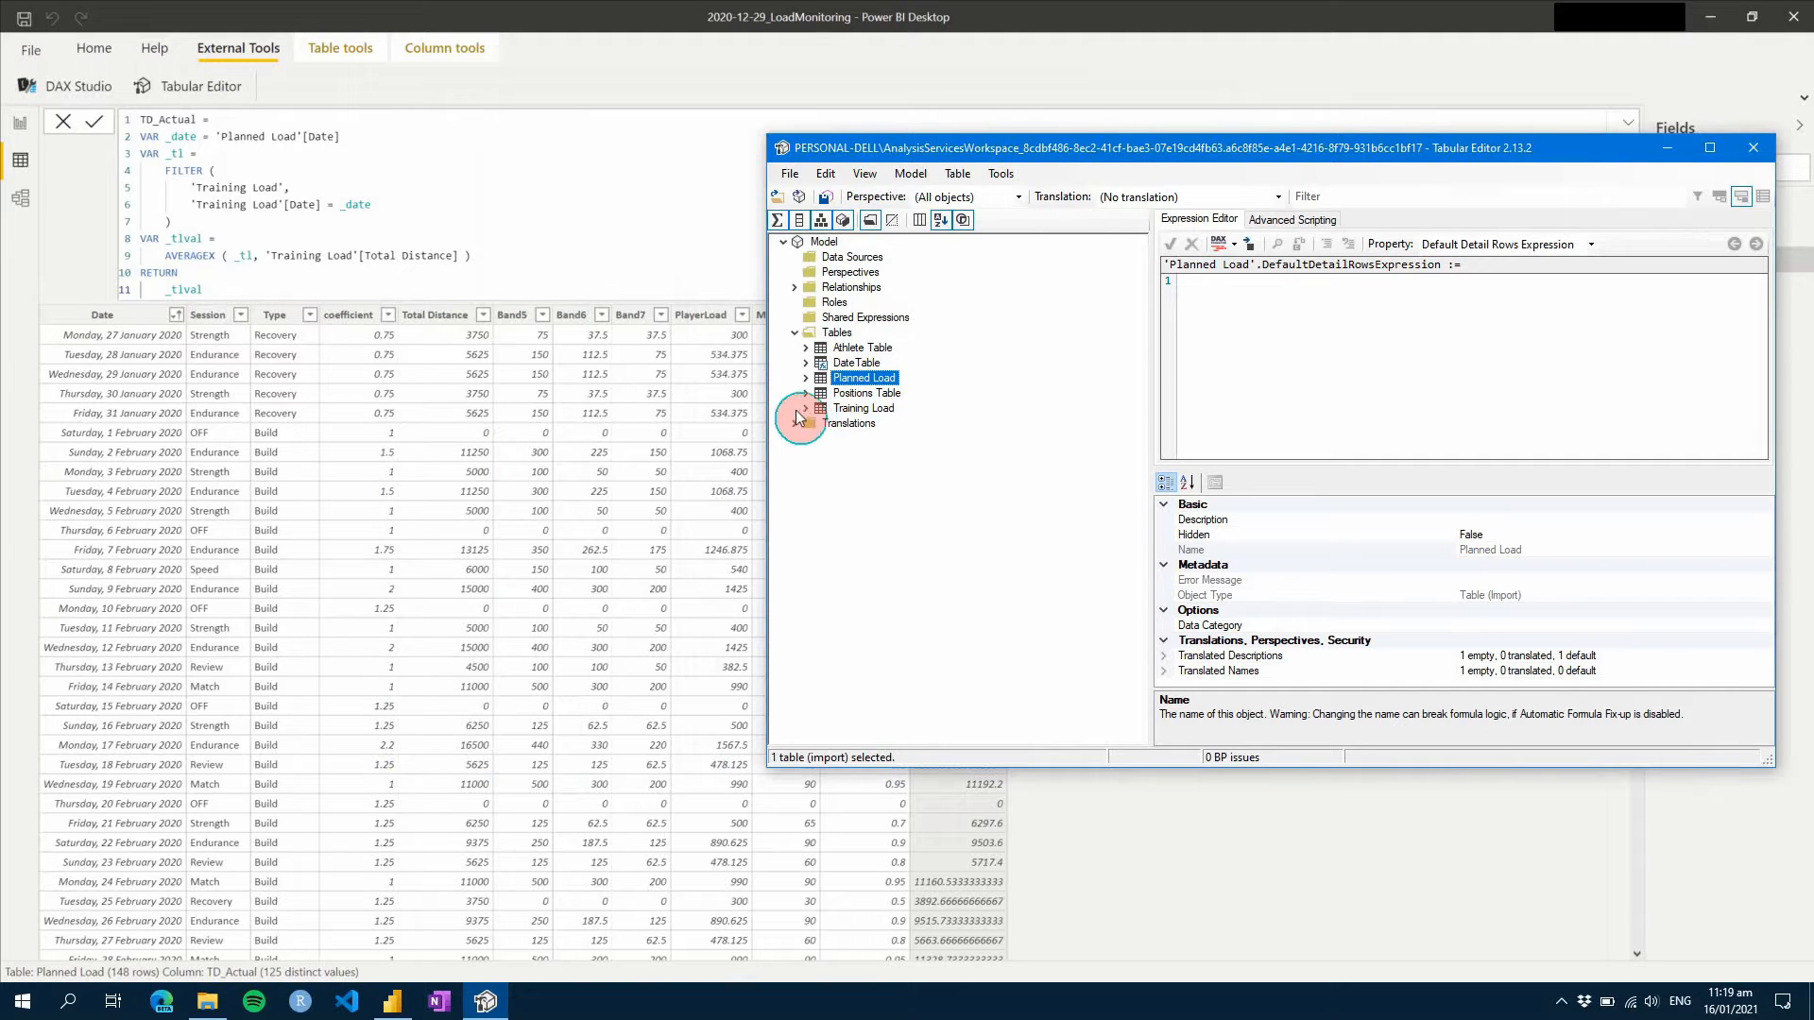
{"action": "left_click", "coordinate": [806, 408]}
{"action": "left_click", "coordinate": [817, 453]}
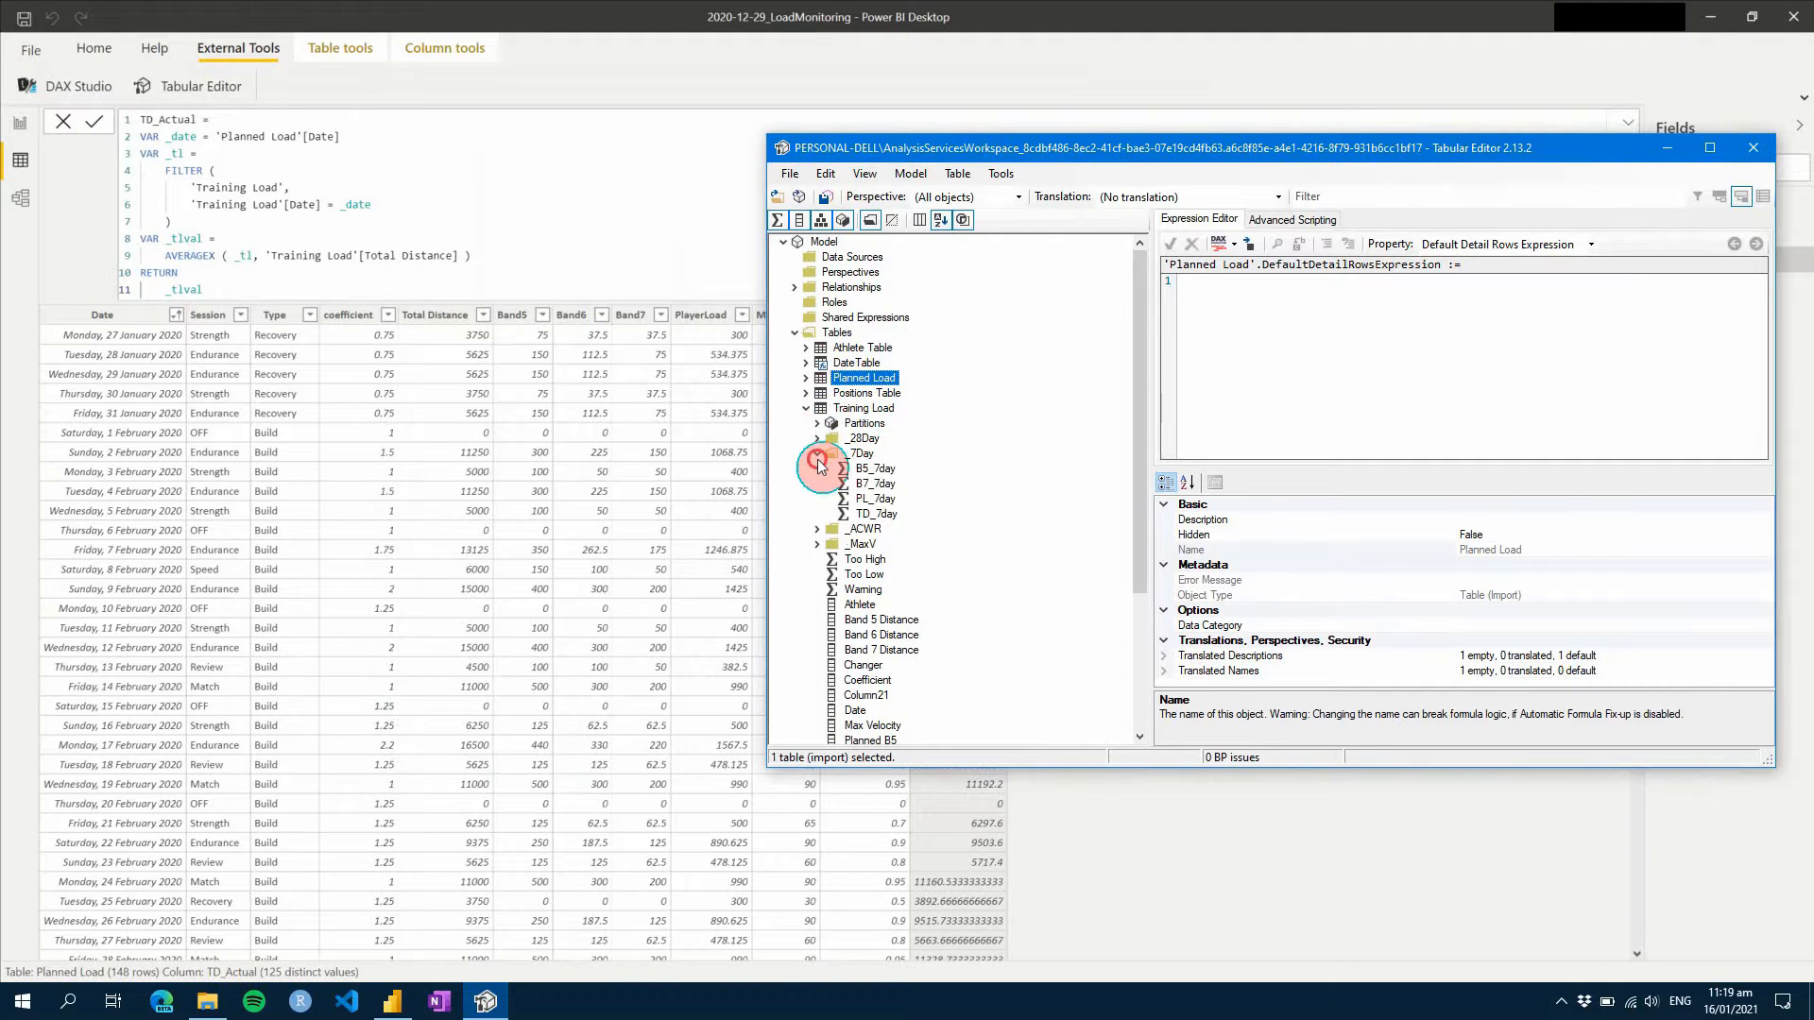
{"action": "left_click", "coordinate": [863, 530]}
{"action": "left_click", "coordinate": [870, 511]}
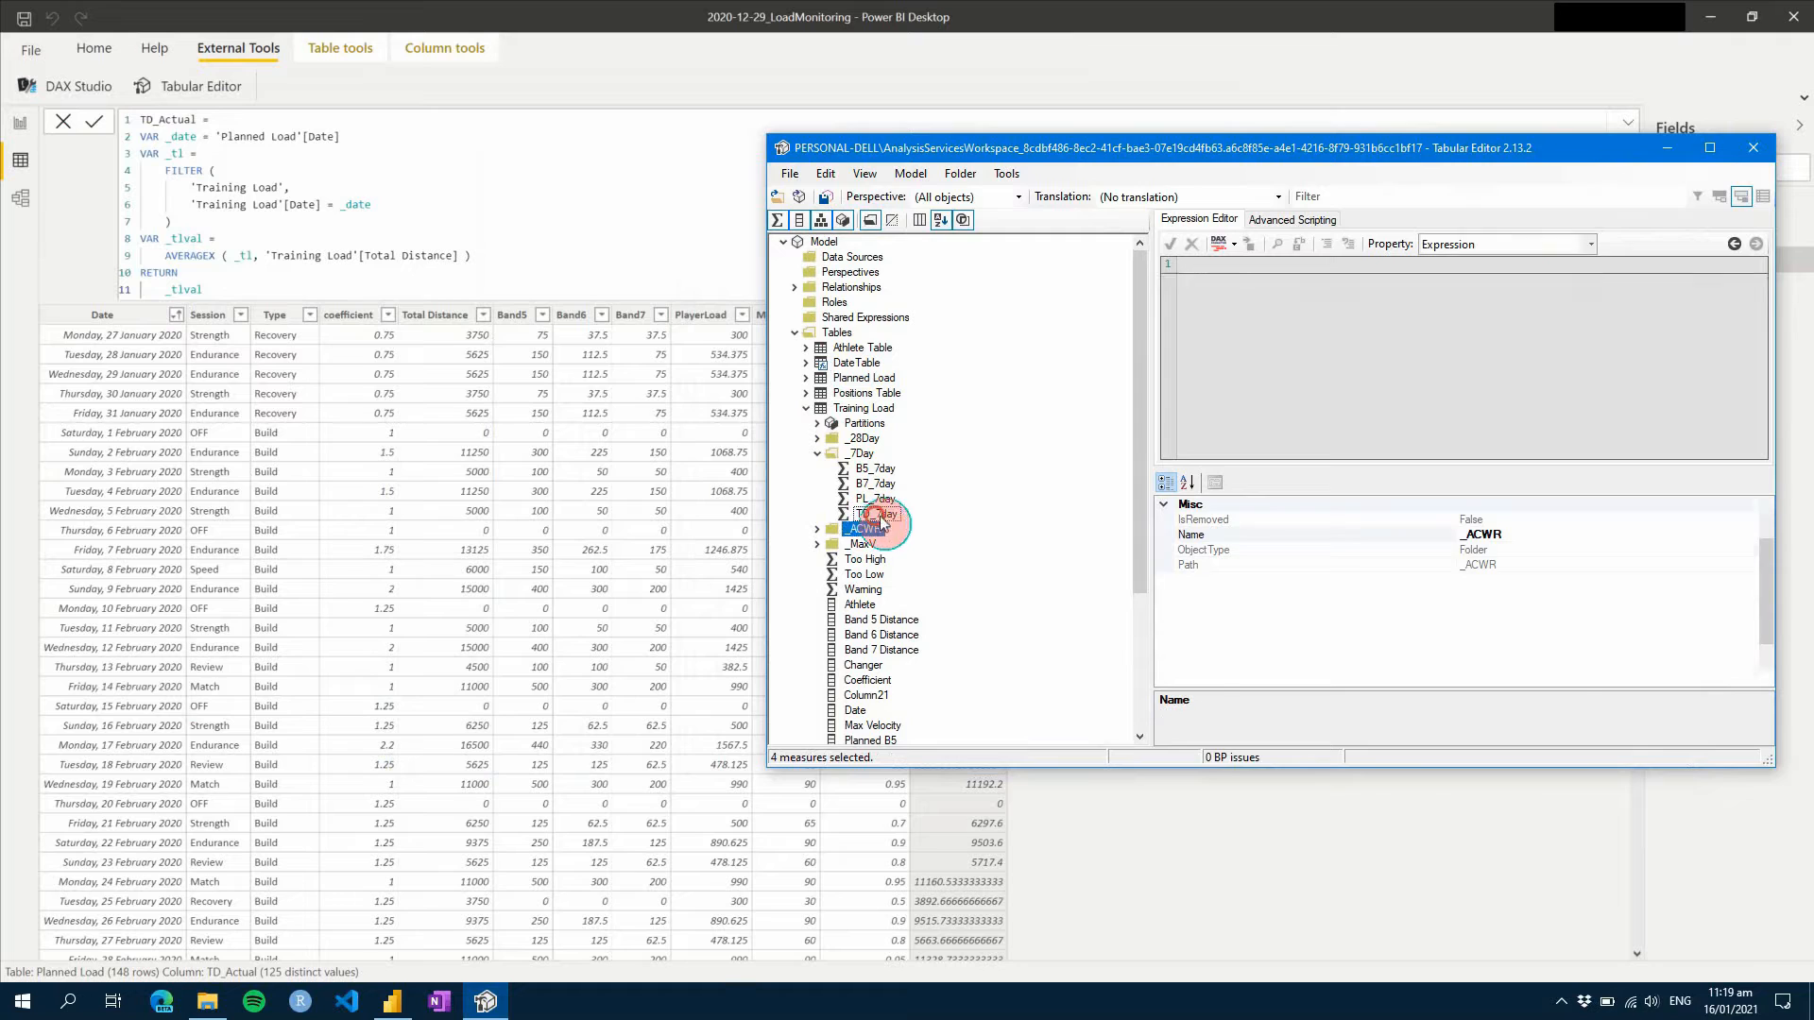
{"action": "left_click_drag", "start_coordinate": [1231, 332], "coordinate": [1173, 288]}
{"action": "key", "text": "ctrl+c"}
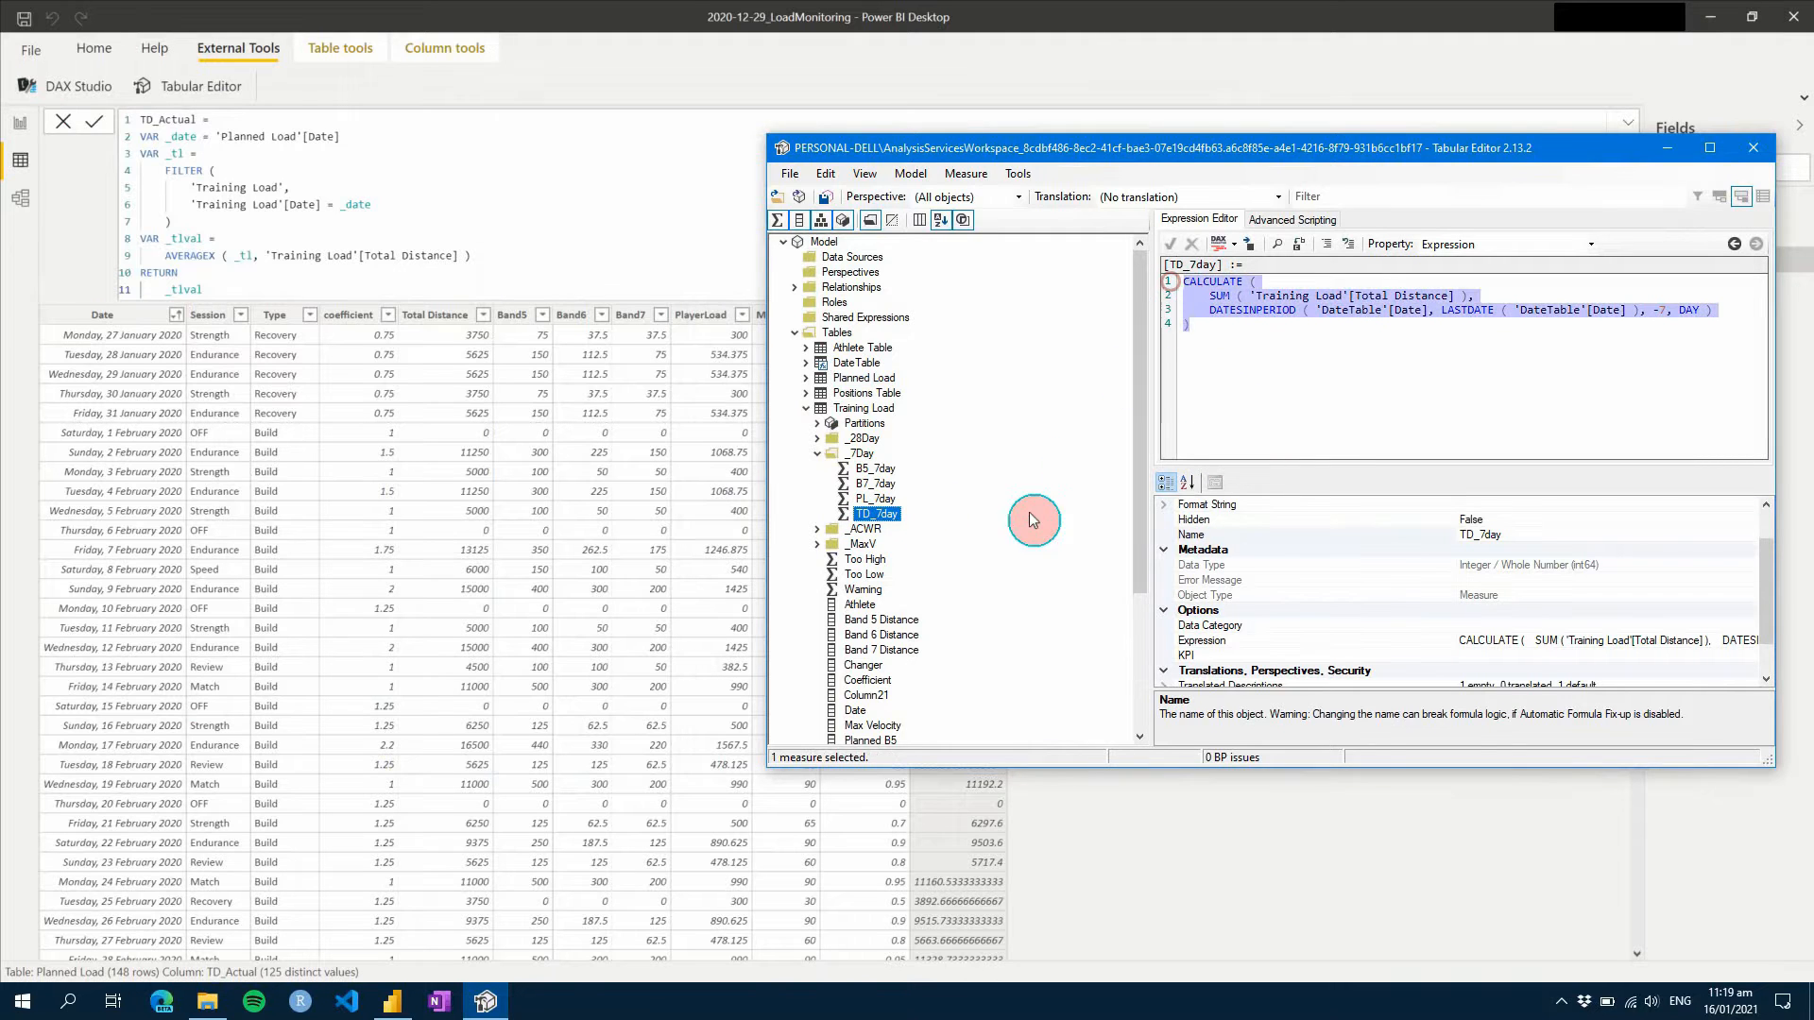
- Create a measure named Planned_7Day in the Planned Load table and set its display folder to _PlannedvsActual7
{"action": "left_click", "coordinate": [806, 378]}
{"action": "right_click", "coordinate": [866, 380]}
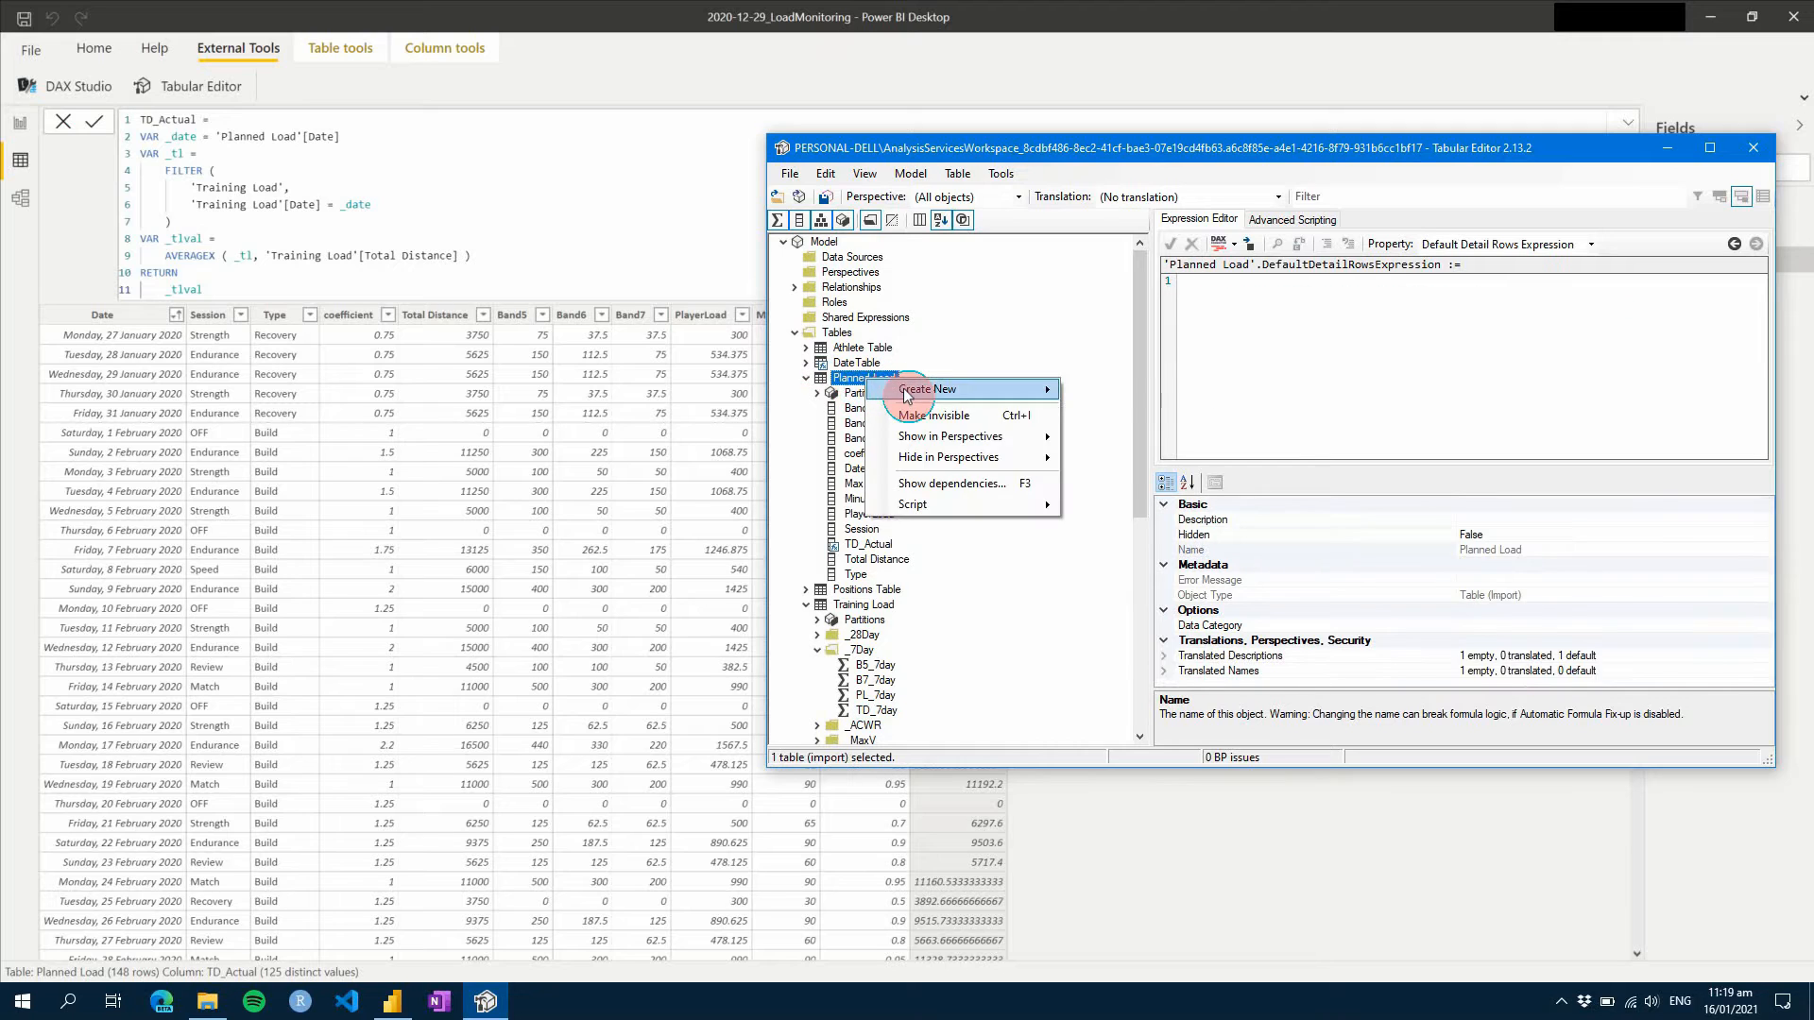
{"action": "mouse_move", "coordinate": [1012, 389]}
{"action": "left_click", "coordinate": [1115, 390]}
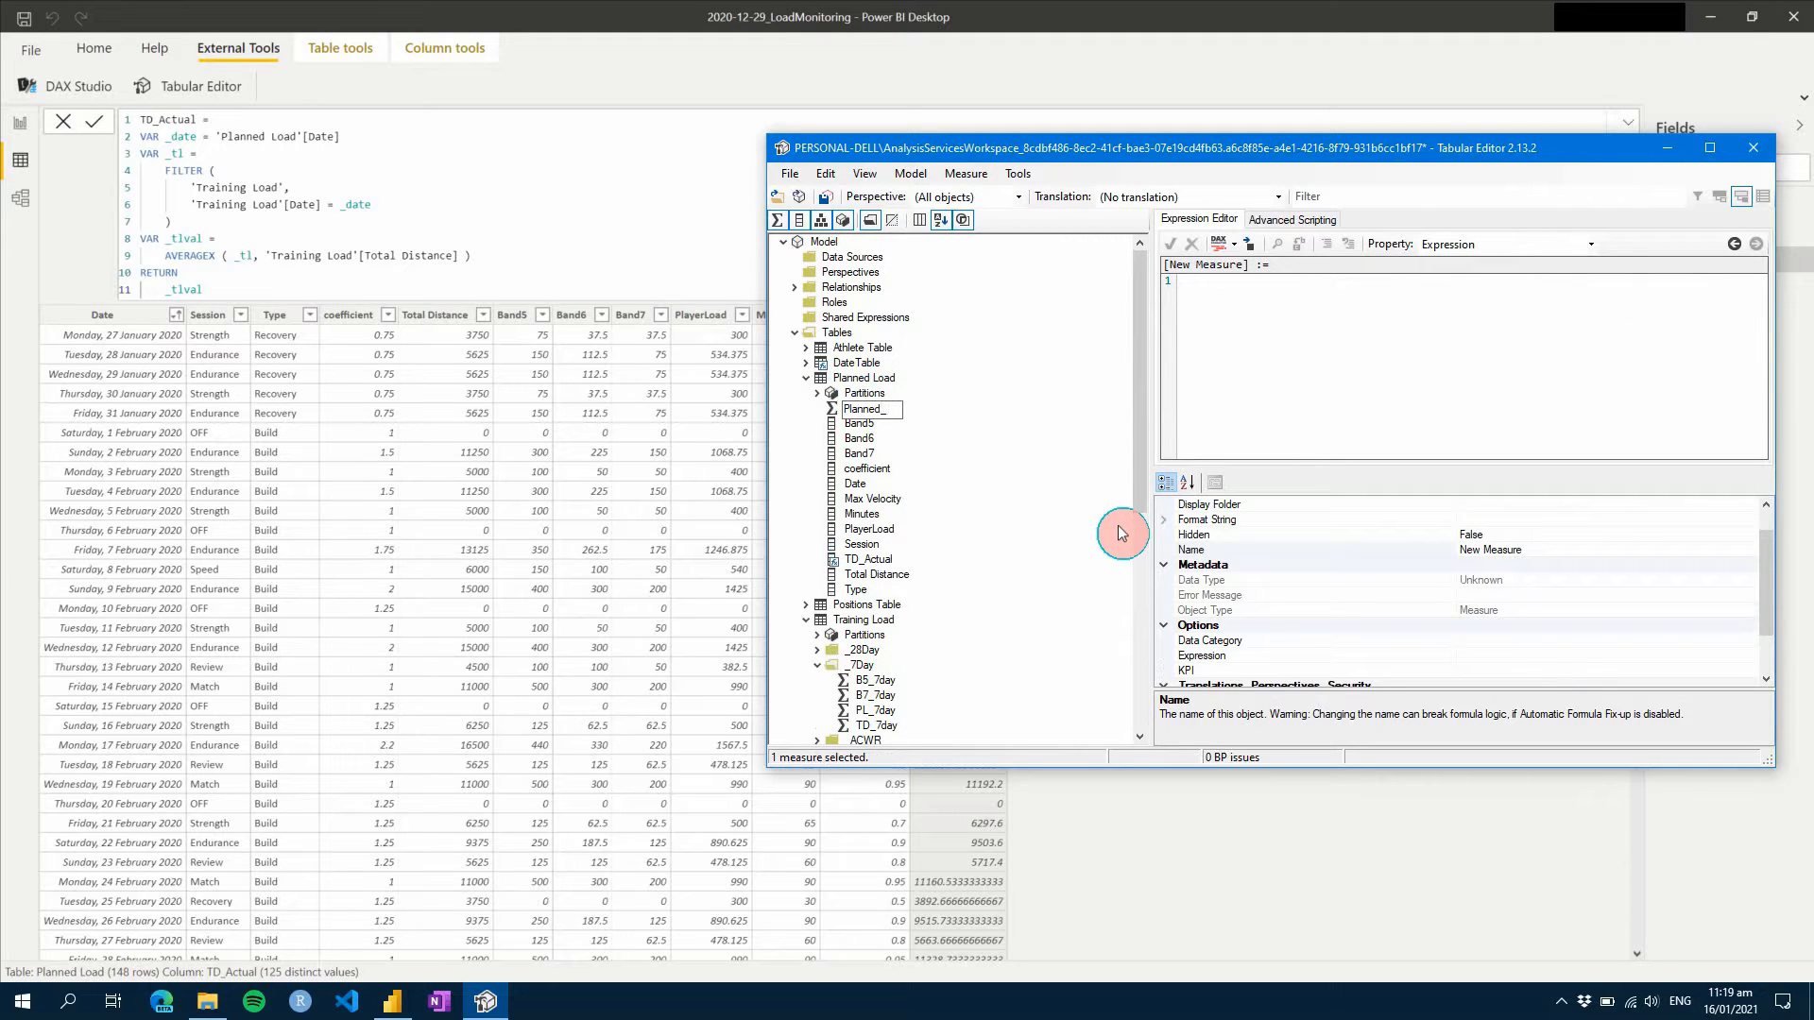
{"action": "left_click", "coordinate": [1122, 533]}
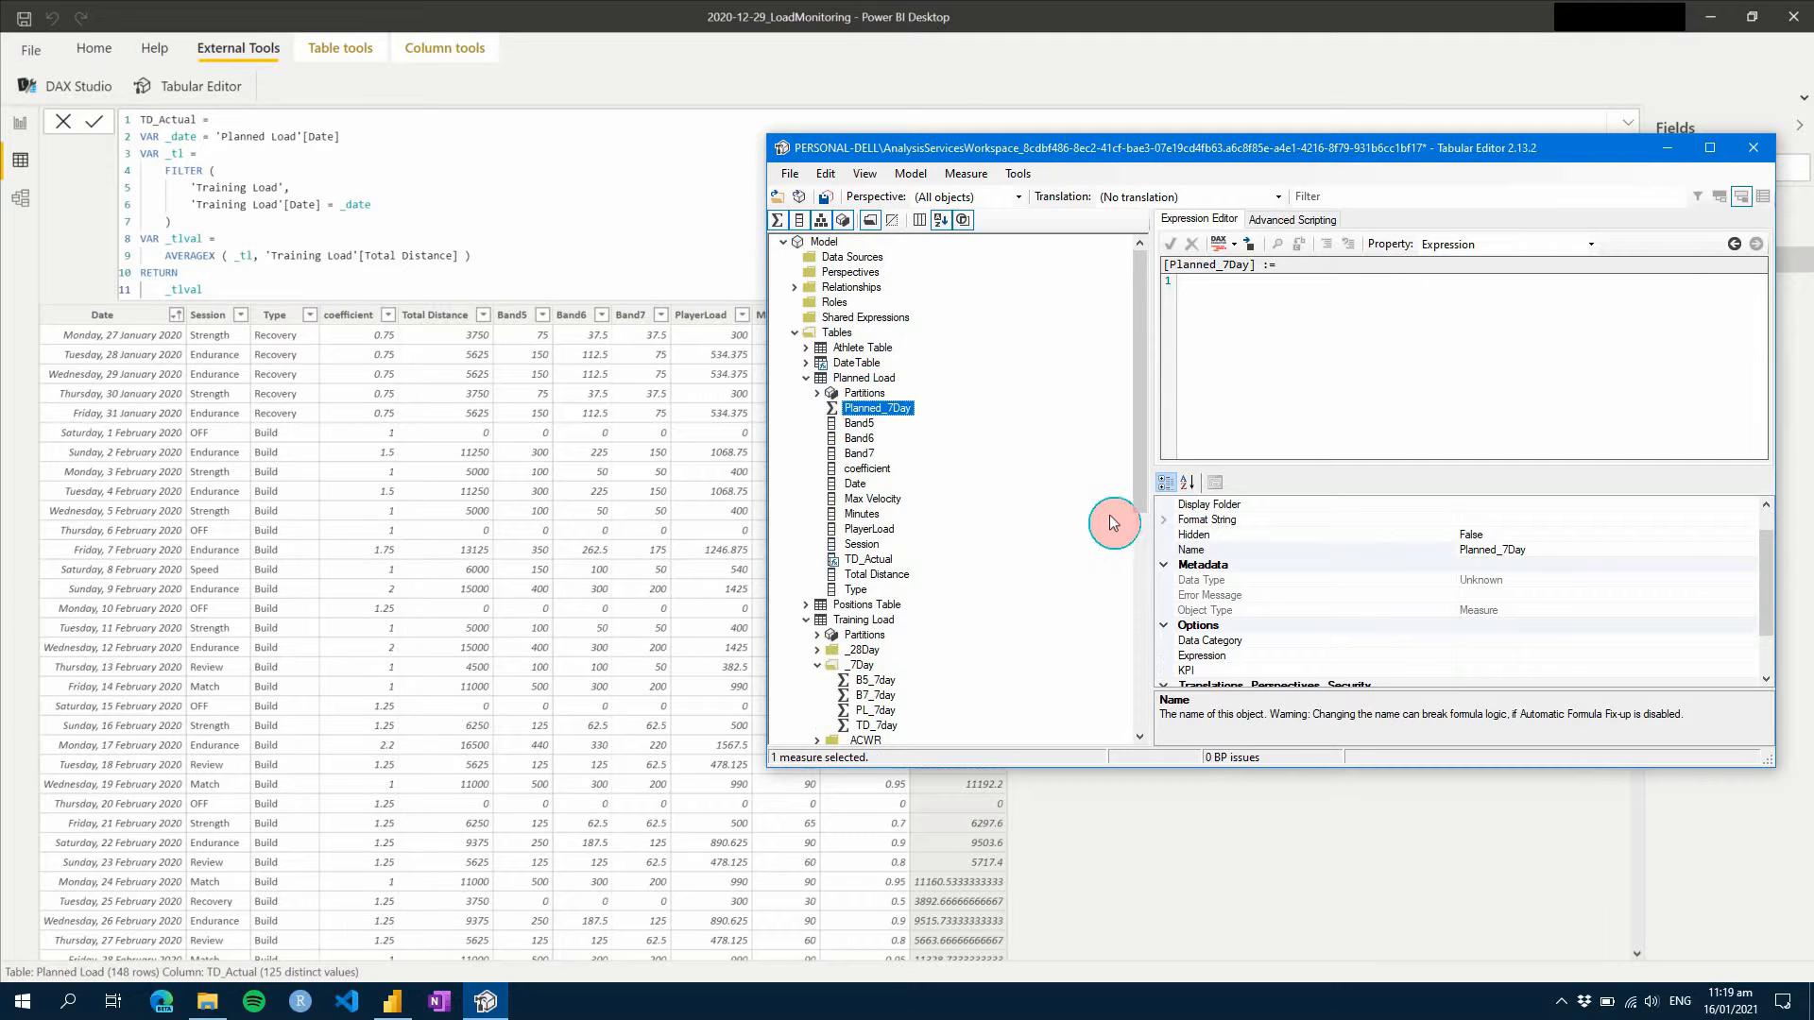
{"action": "left_click", "coordinate": [1479, 505]}
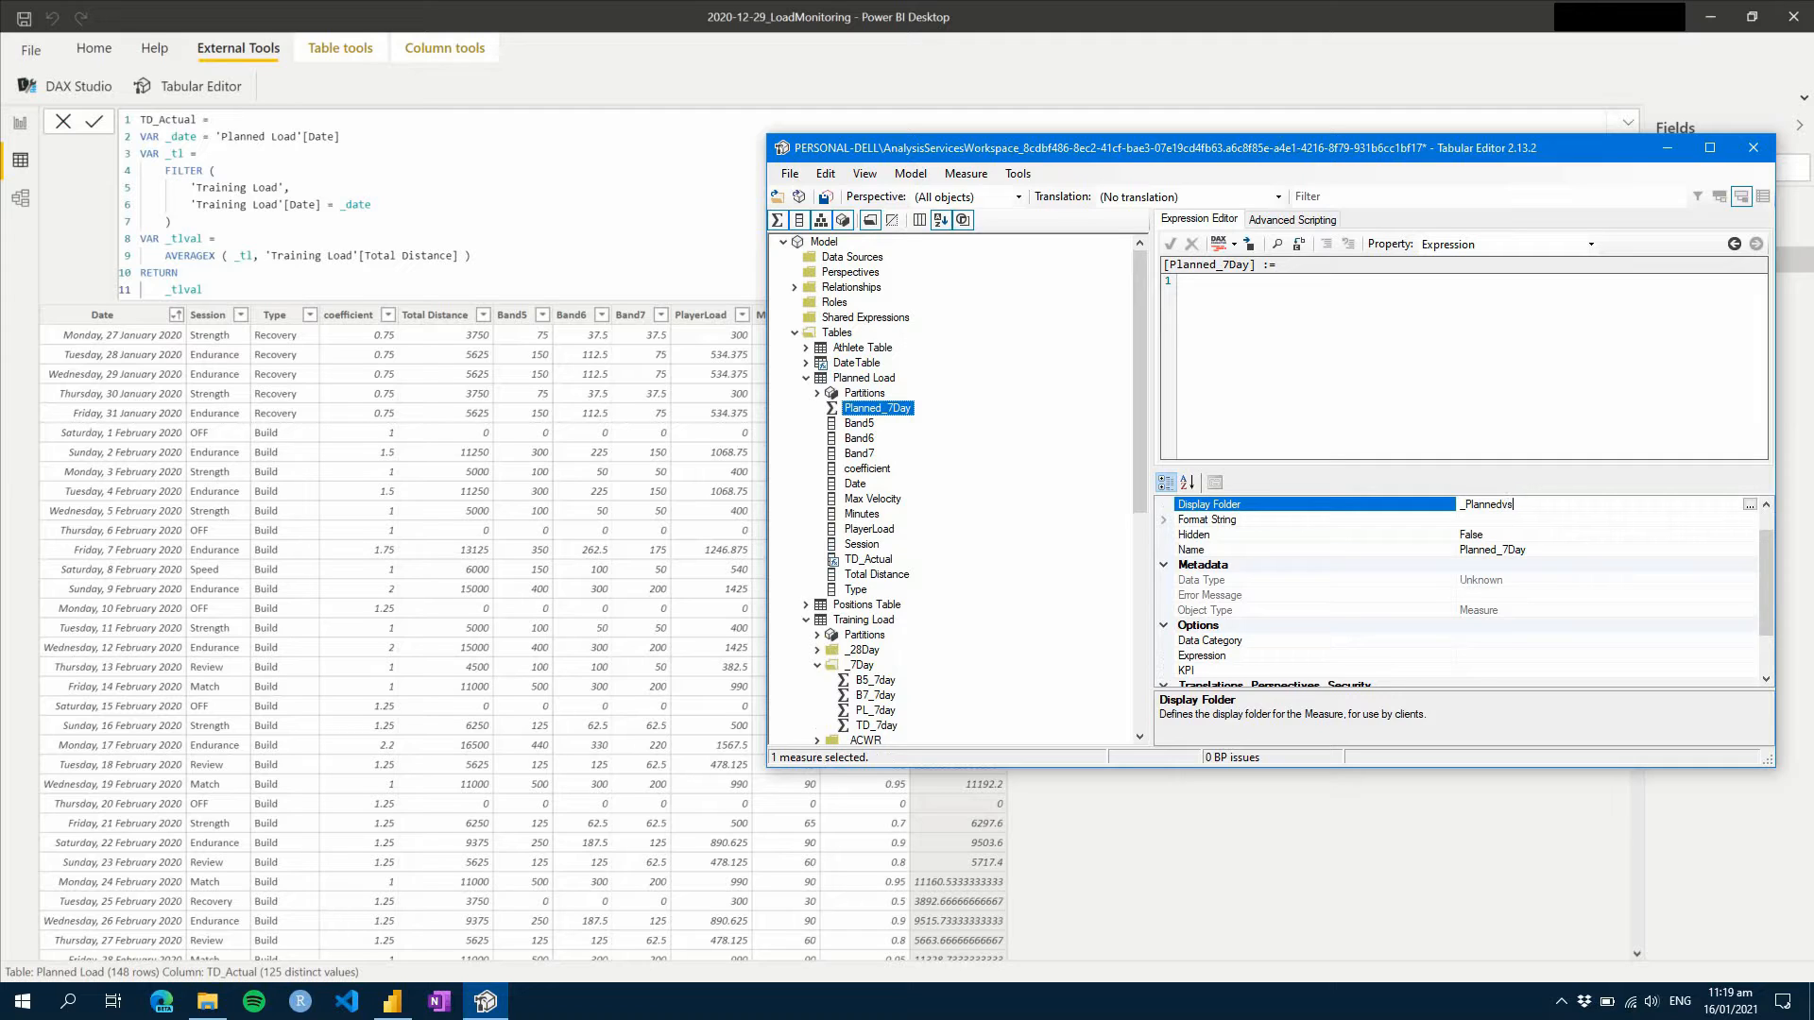
{"action": "type", "text": "7"}
{"action": "key", "text": "Return"}
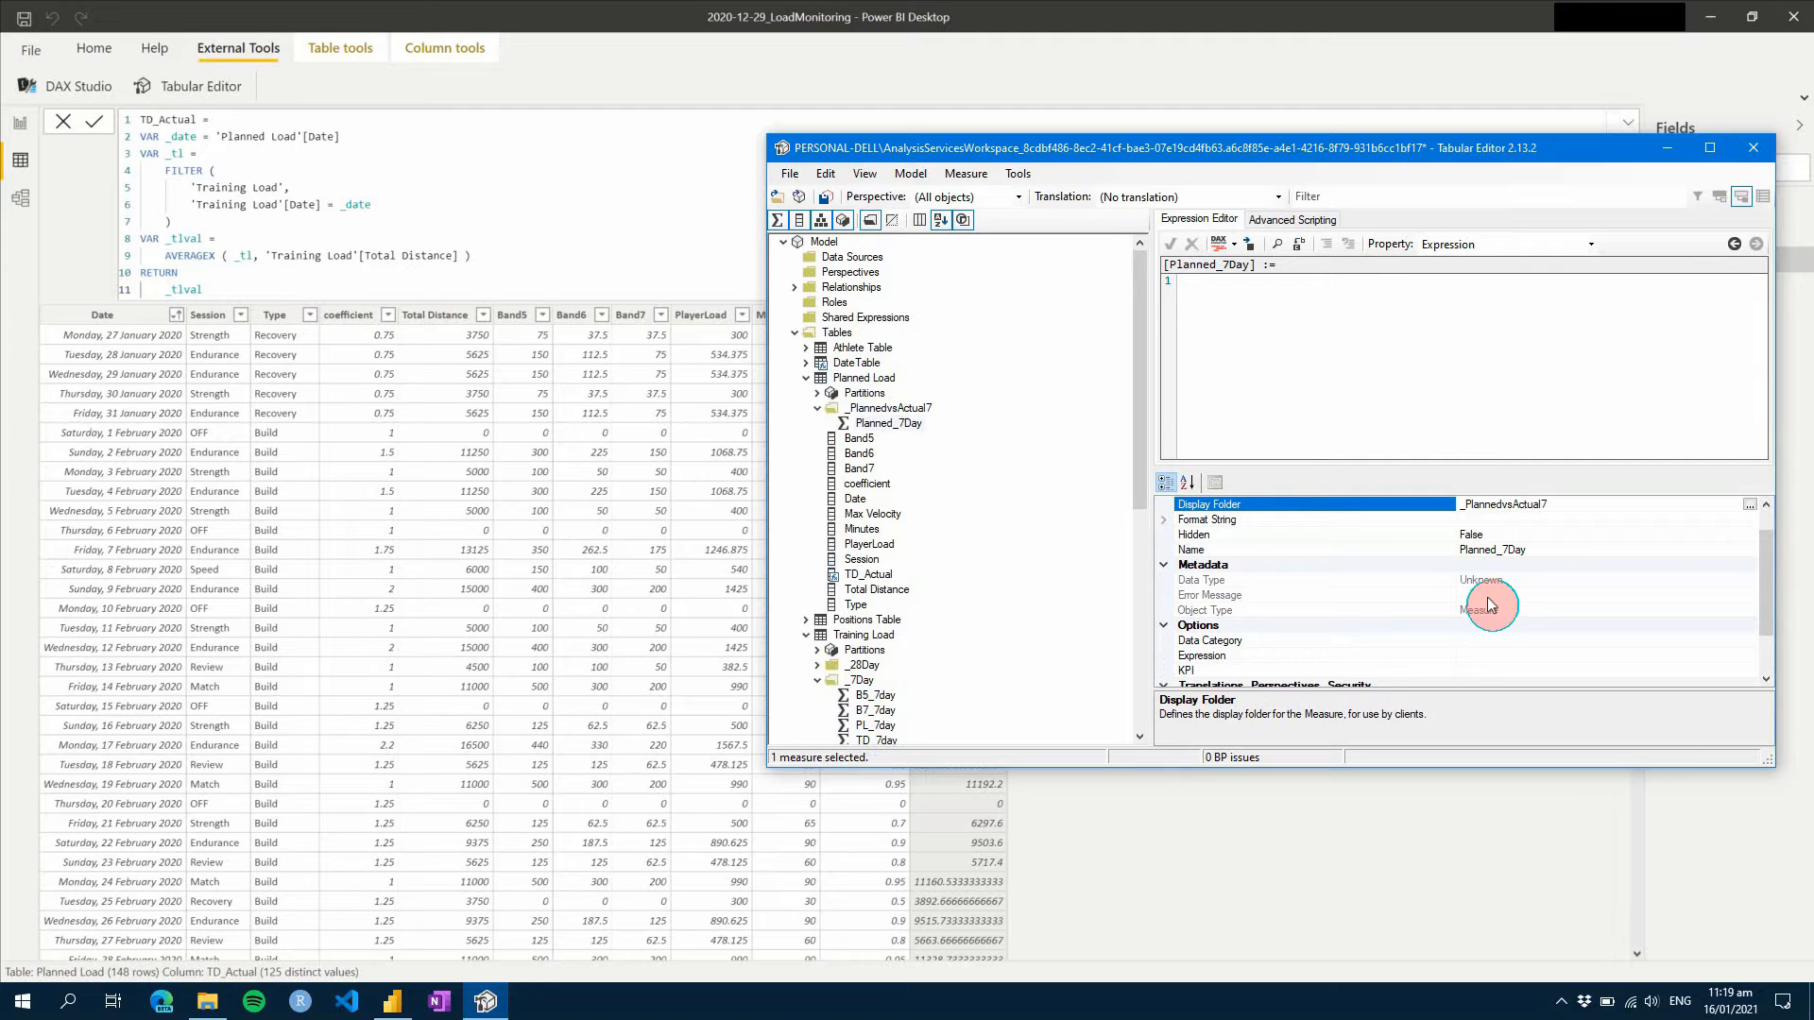
- Paste the copied expression into Planned_7Day and change the SUM to 'Planned Load'[Total Distance]
{"action": "left_click", "coordinate": [1332, 363]}
{"action": "key", "text": "ctrl+v"}
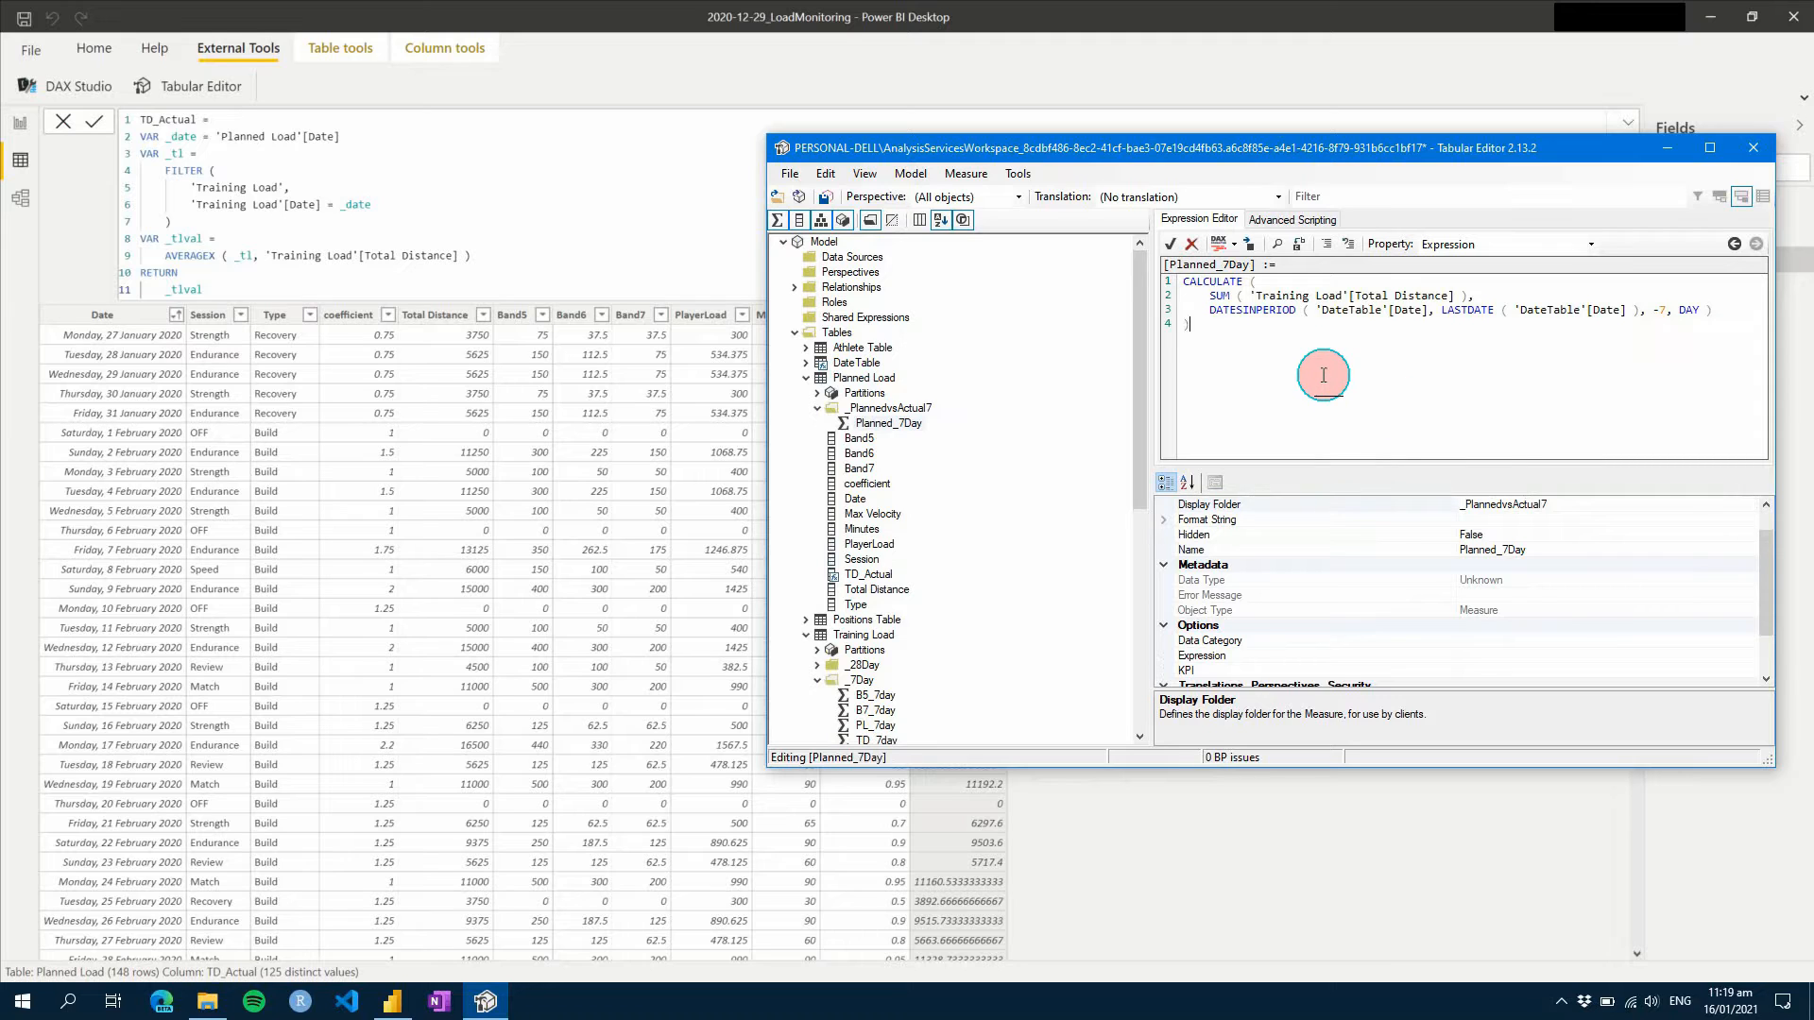
{"action": "left_click_drag", "start_coordinate": [1342, 296], "coordinate": [1261, 295]}
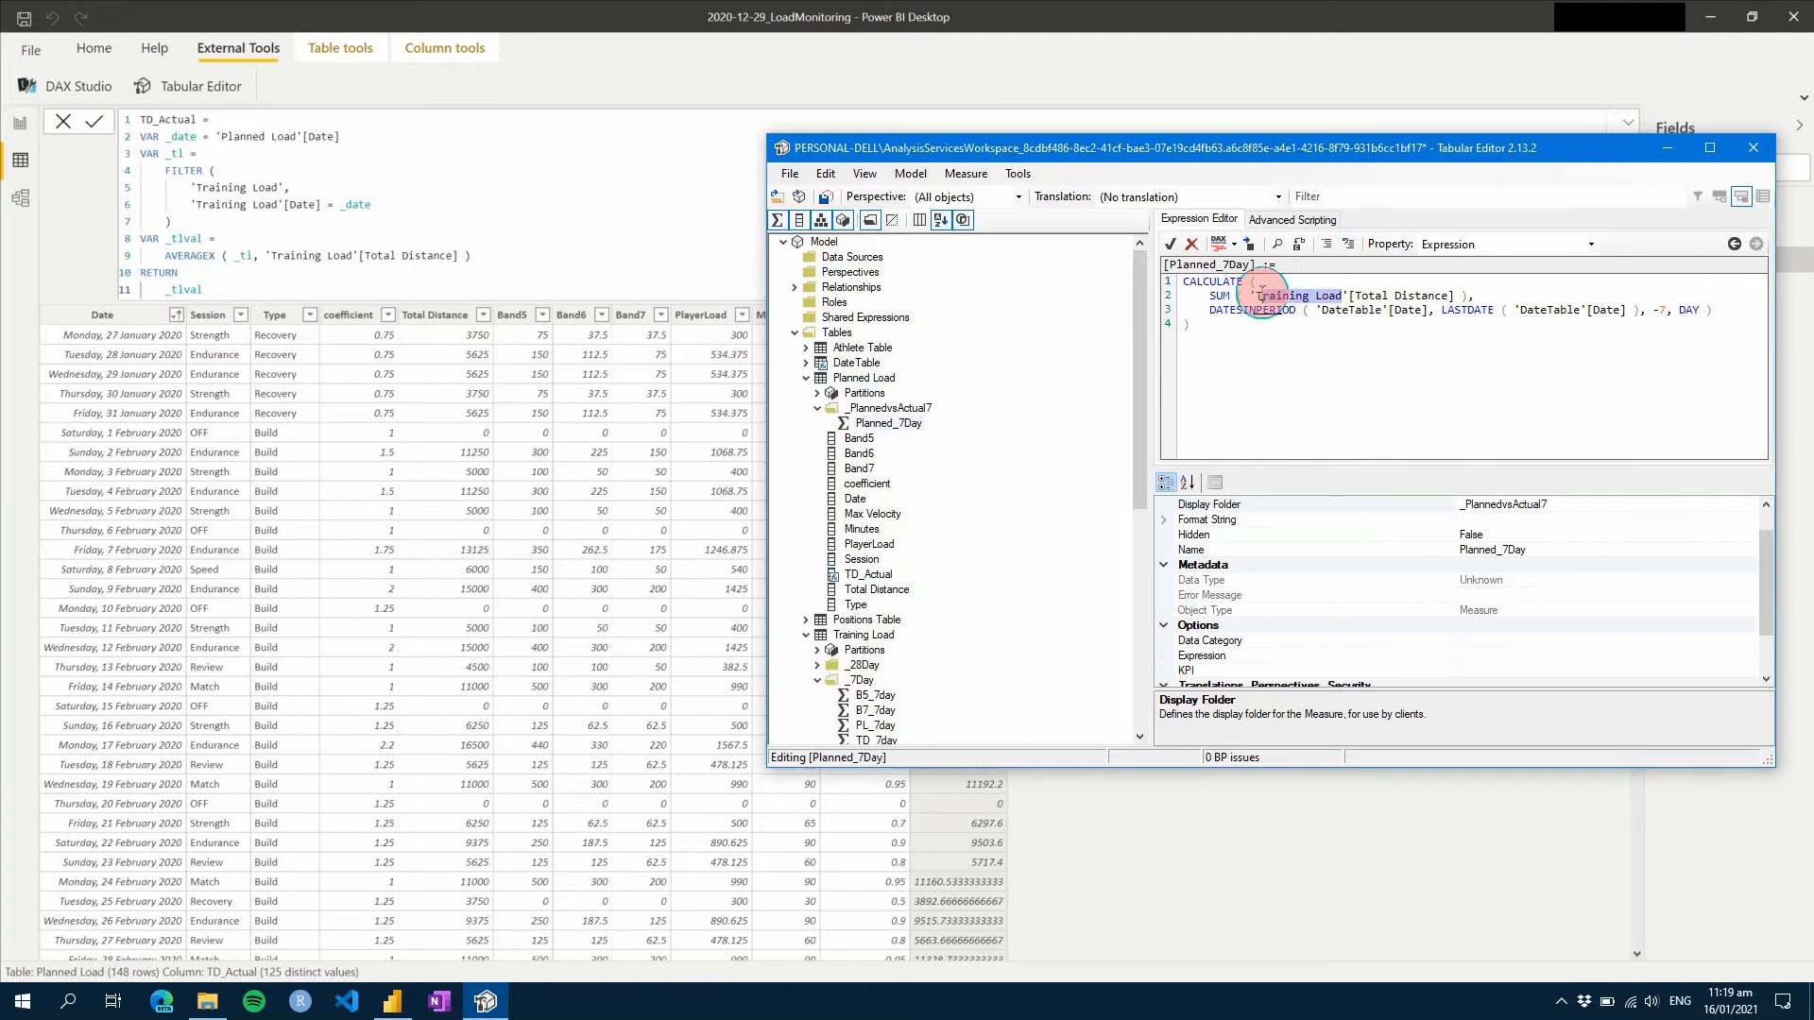
{"action": "type", "text": "Pl"}
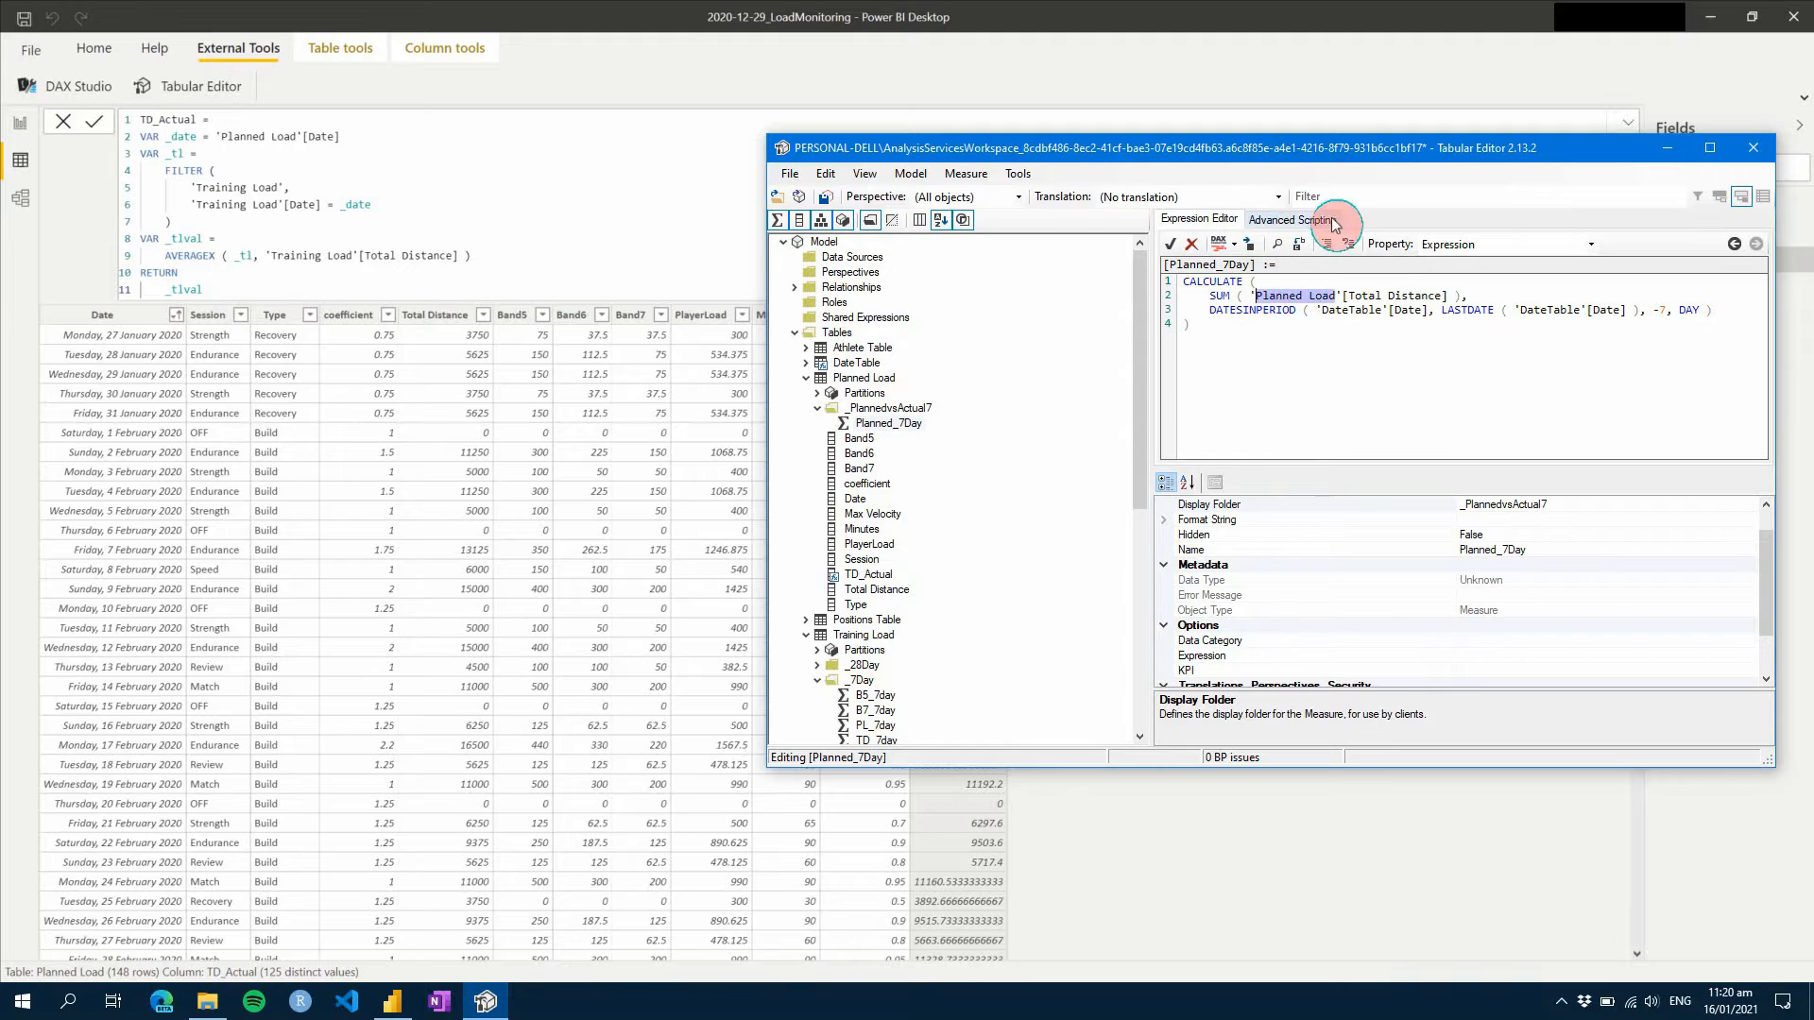
- Replace both DateTable references in DATESINPERIOD and LASTDATE with 'Planned Load', then save the Planned_7Day measure to the model
{"action": "left_click_drag", "start_coordinate": [1382, 311], "coordinate": [1322, 312]}
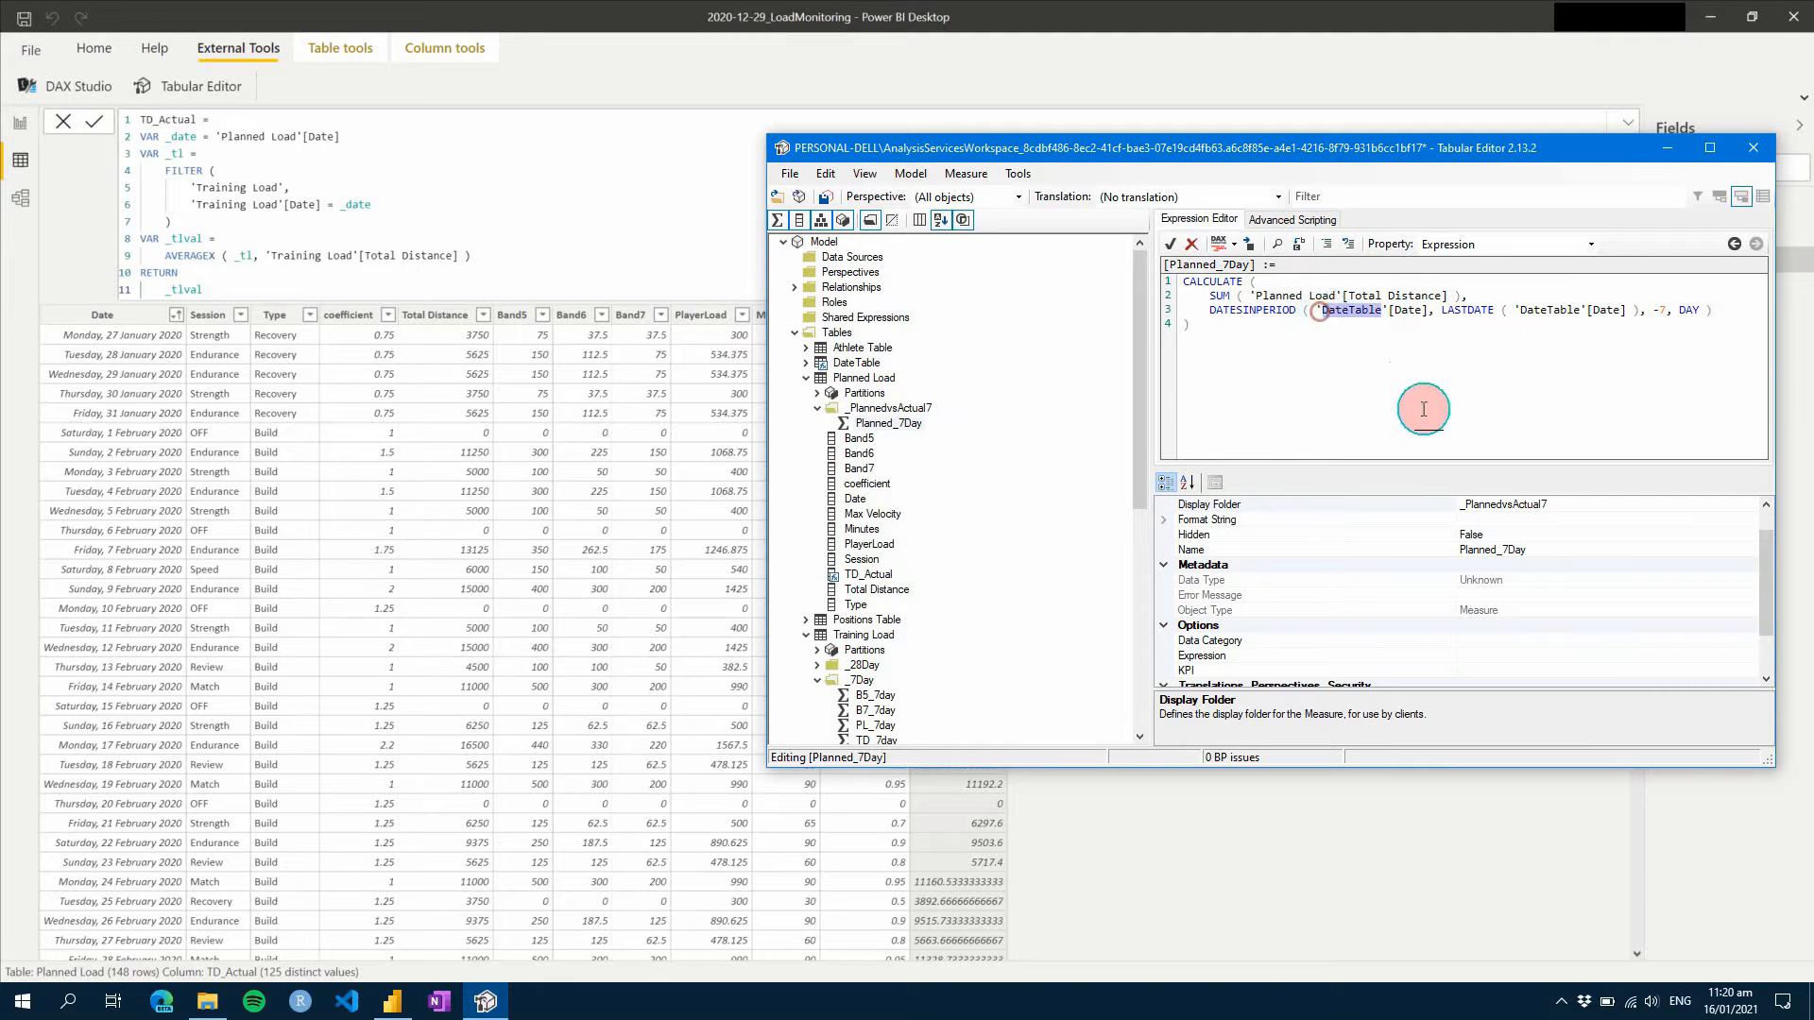
{"action": "type", "text": "Planned Load"}
{"action": "left_click_drag", "start_coordinate": [1600, 311], "coordinate": [1537, 310]}
{"action": "type", "text": "Planned Load"}
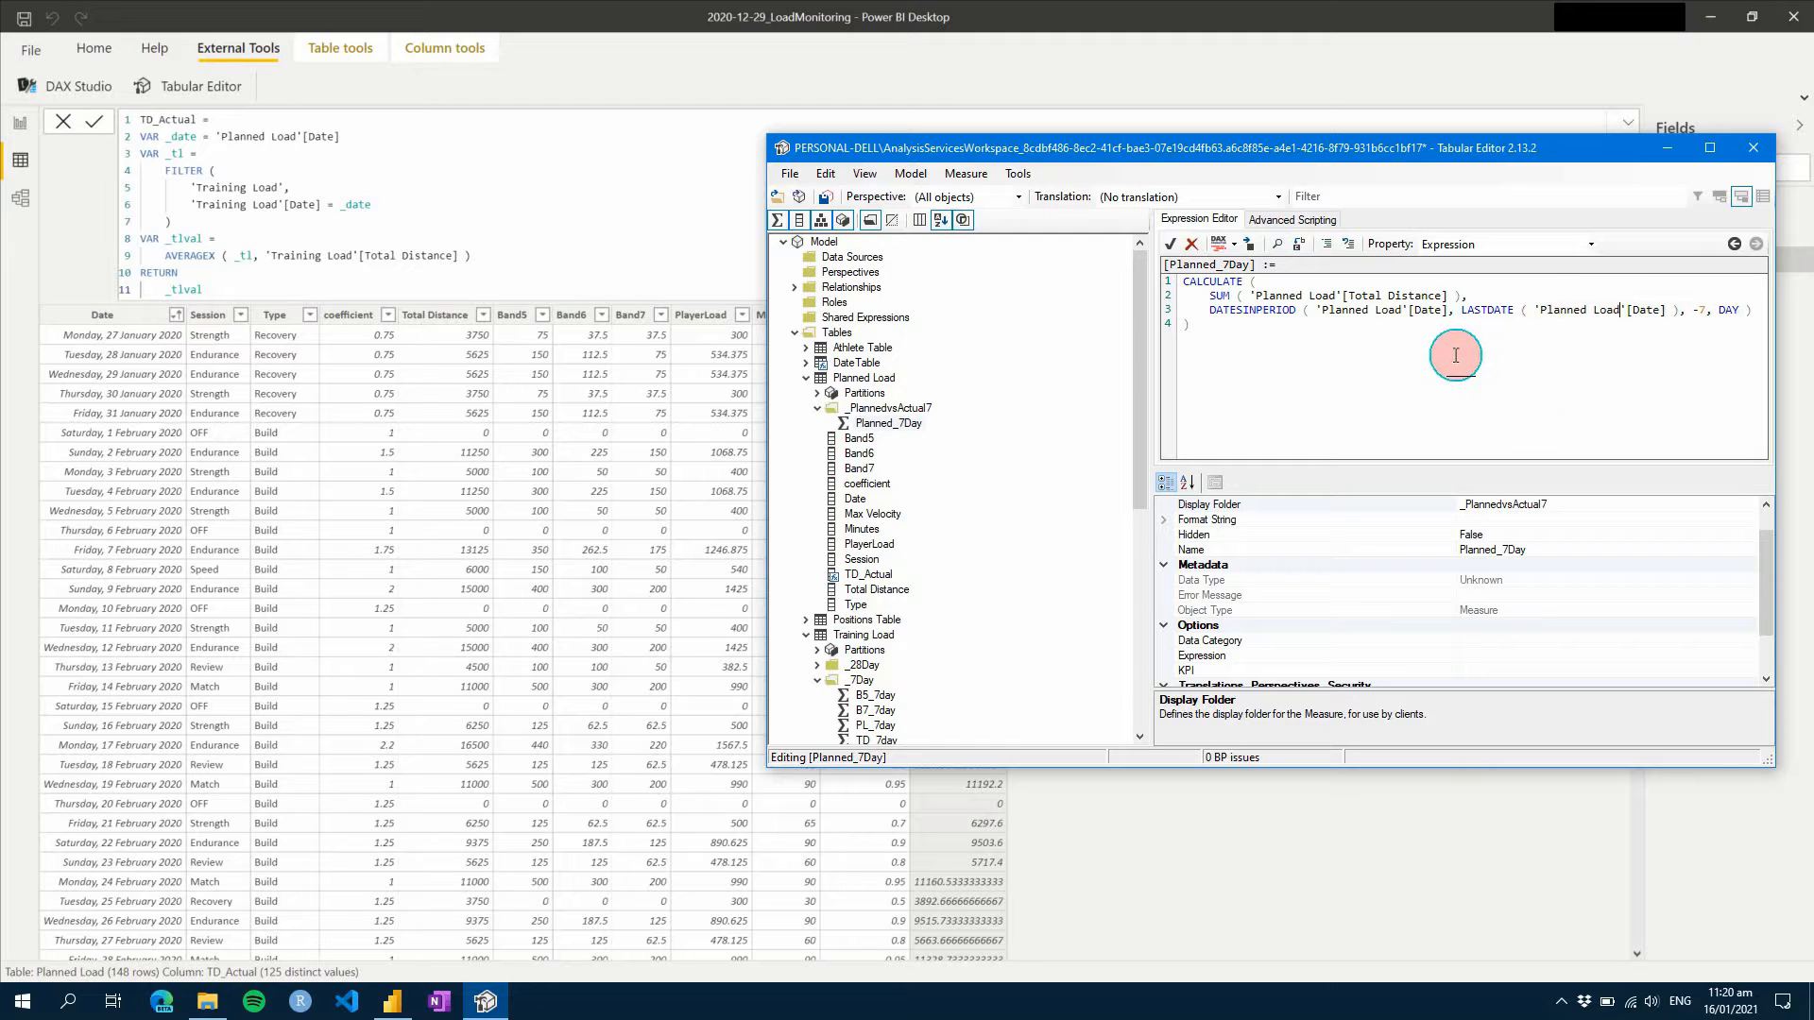
{"action": "left_click", "coordinate": [911, 420]}
{"action": "key", "text": "ctrl+s"}
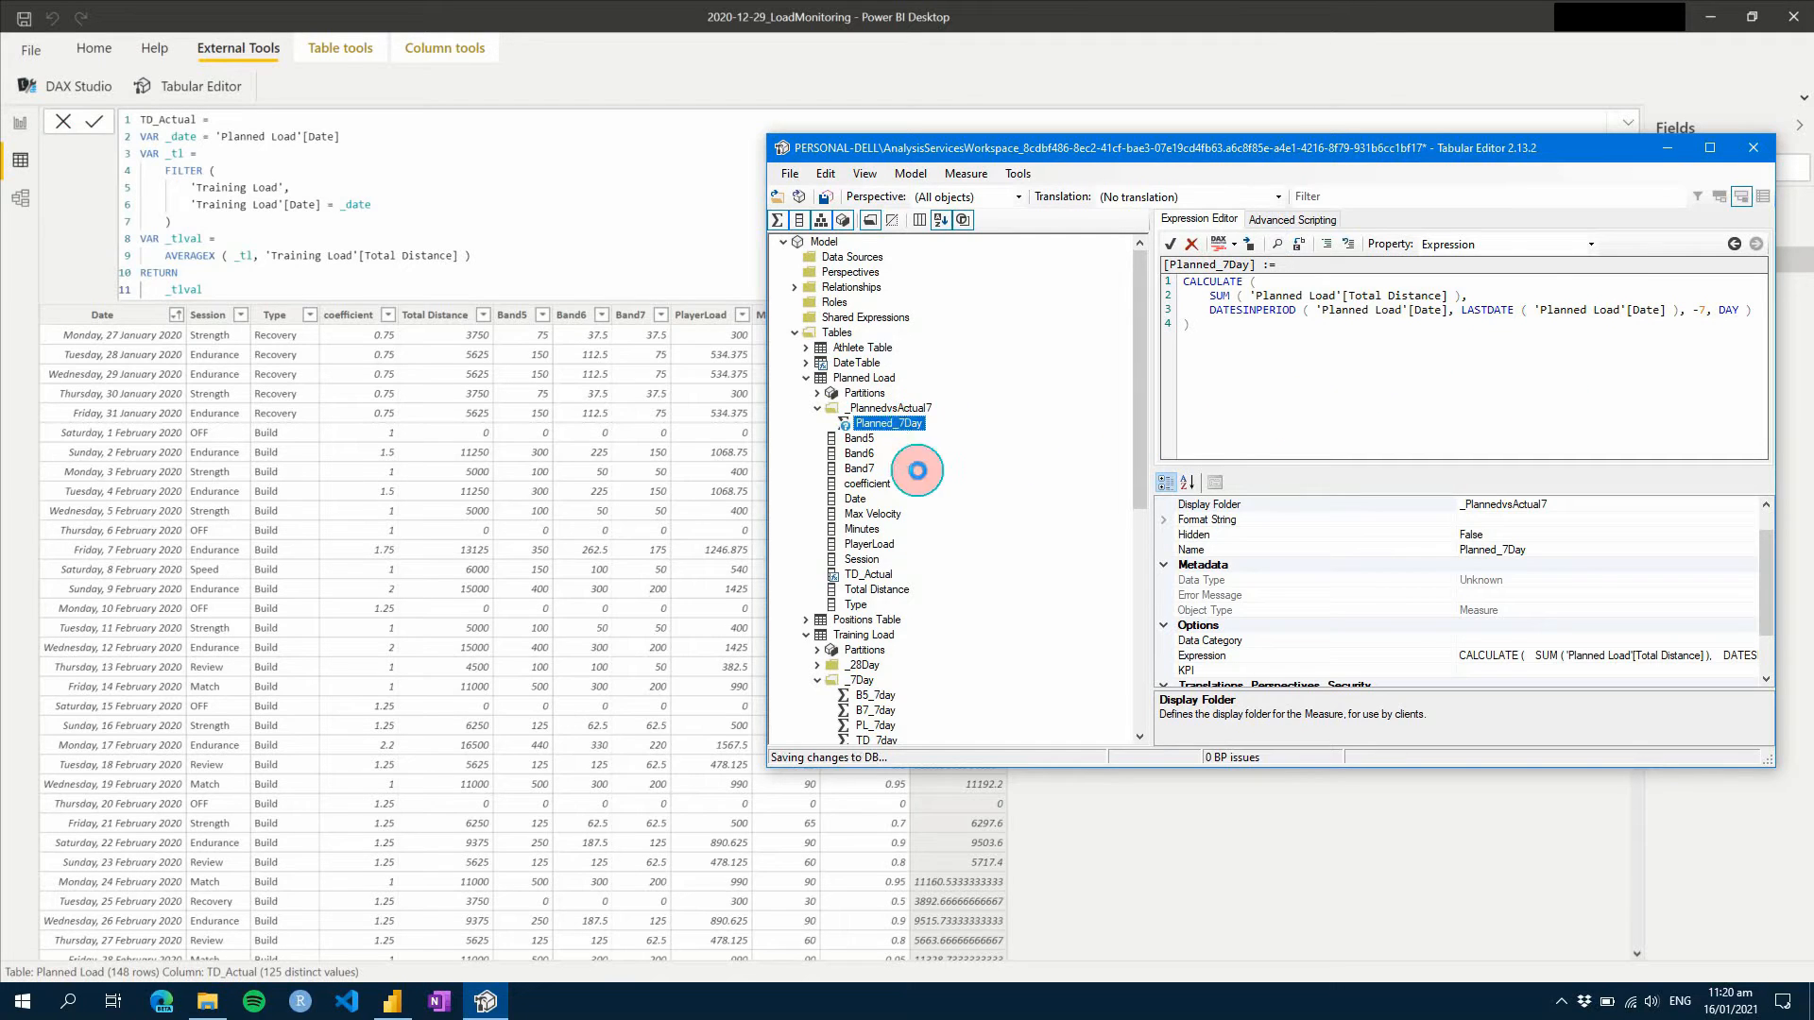
{"action": "right_click", "coordinate": [903, 410]}
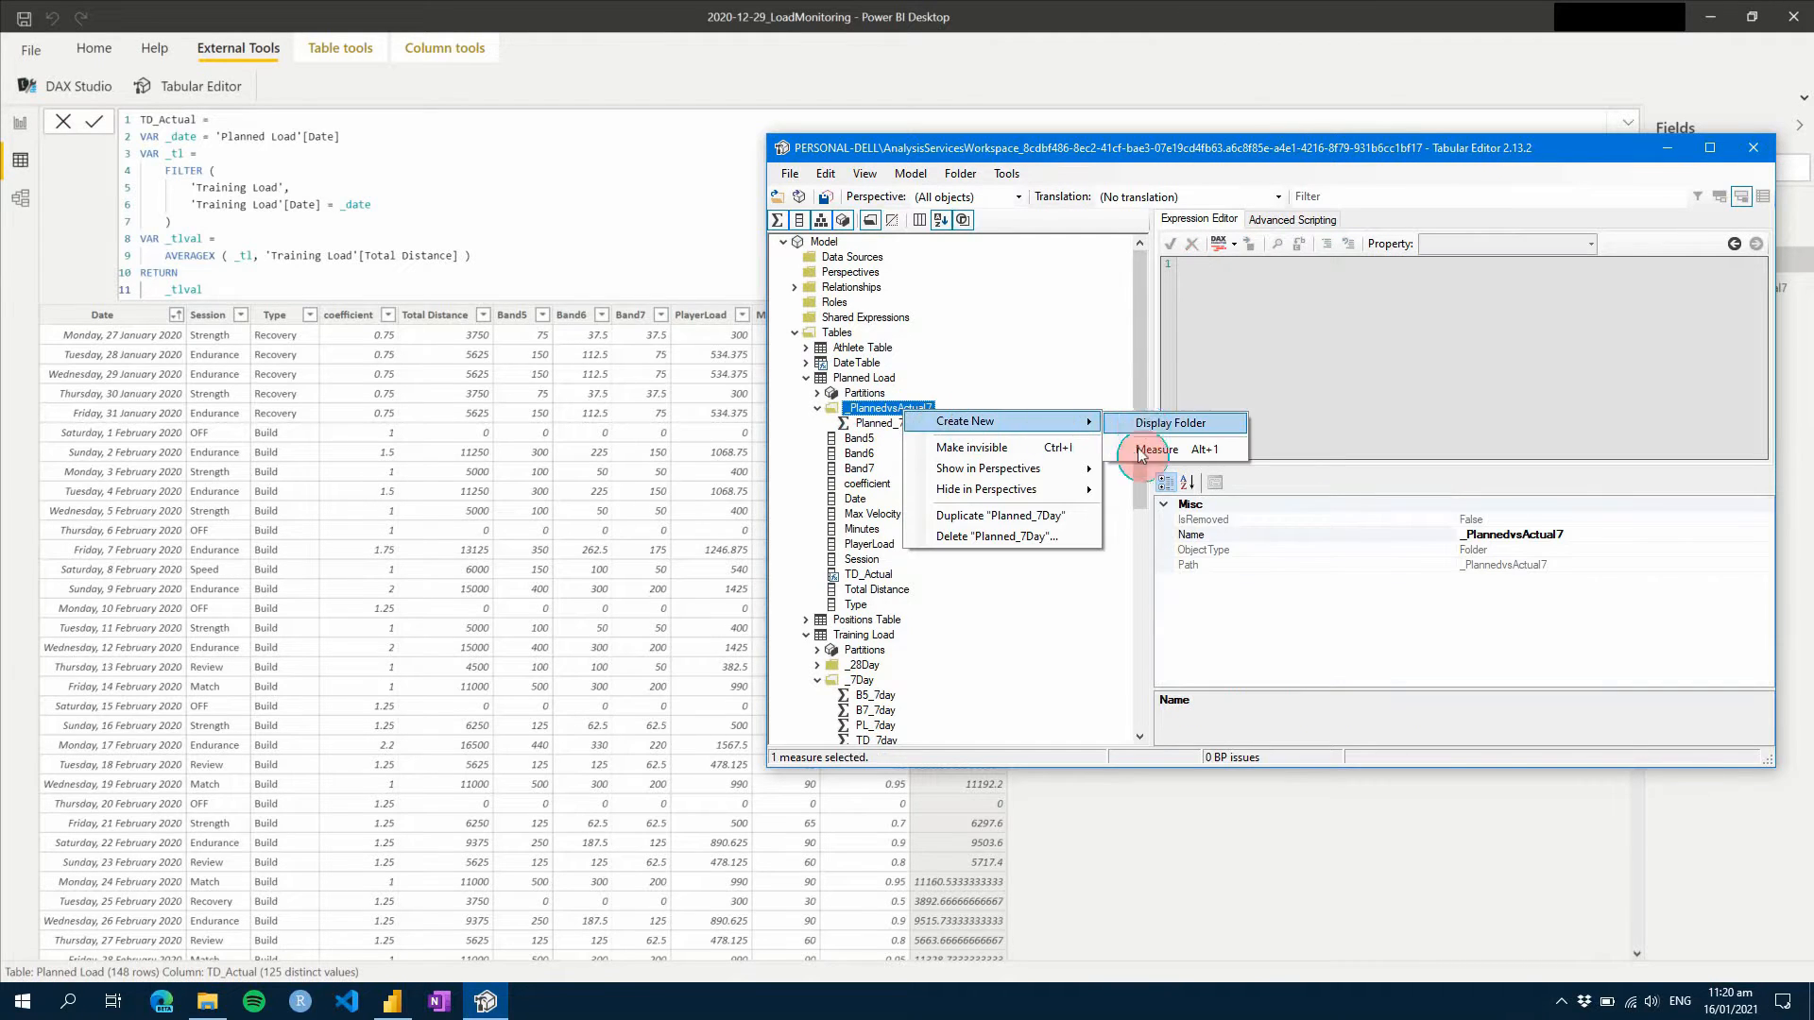
{"action": "left_click", "coordinate": [1148, 443]}
{"action": "type", "text": "A"}
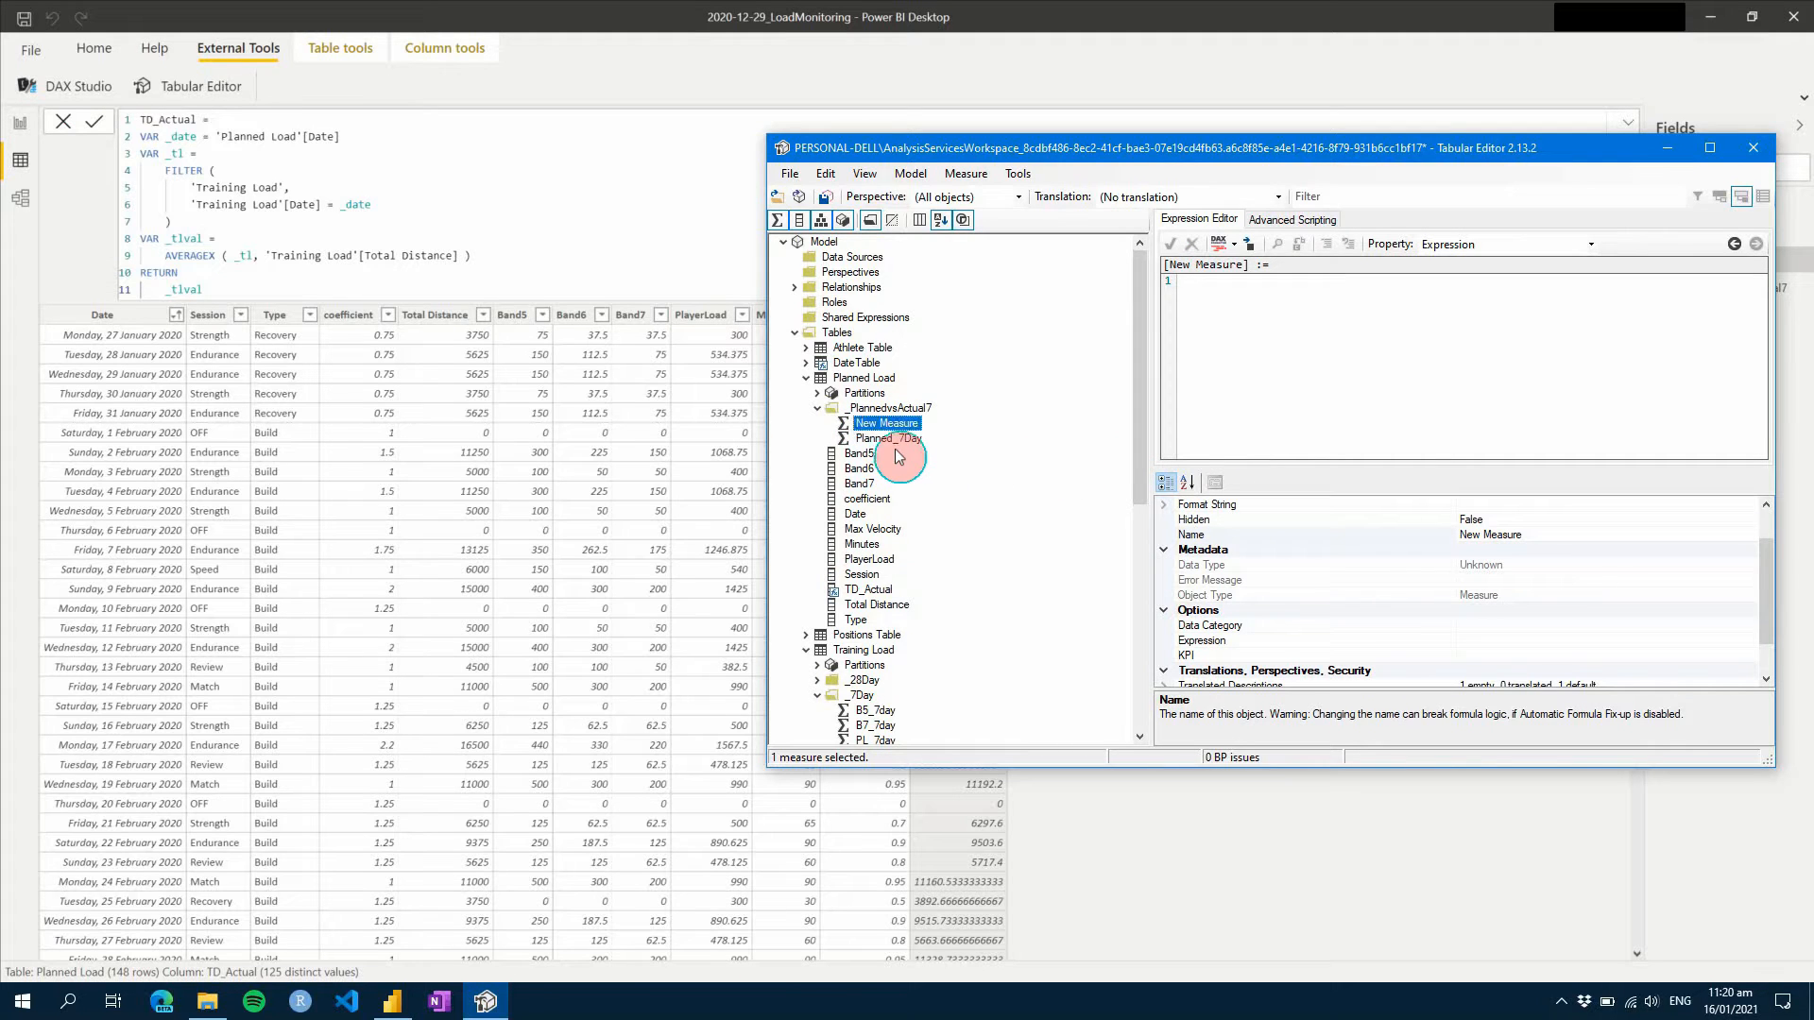
{"action": "right_click", "coordinate": [893, 427]}
{"action": "left_click", "coordinate": [1006, 565]}
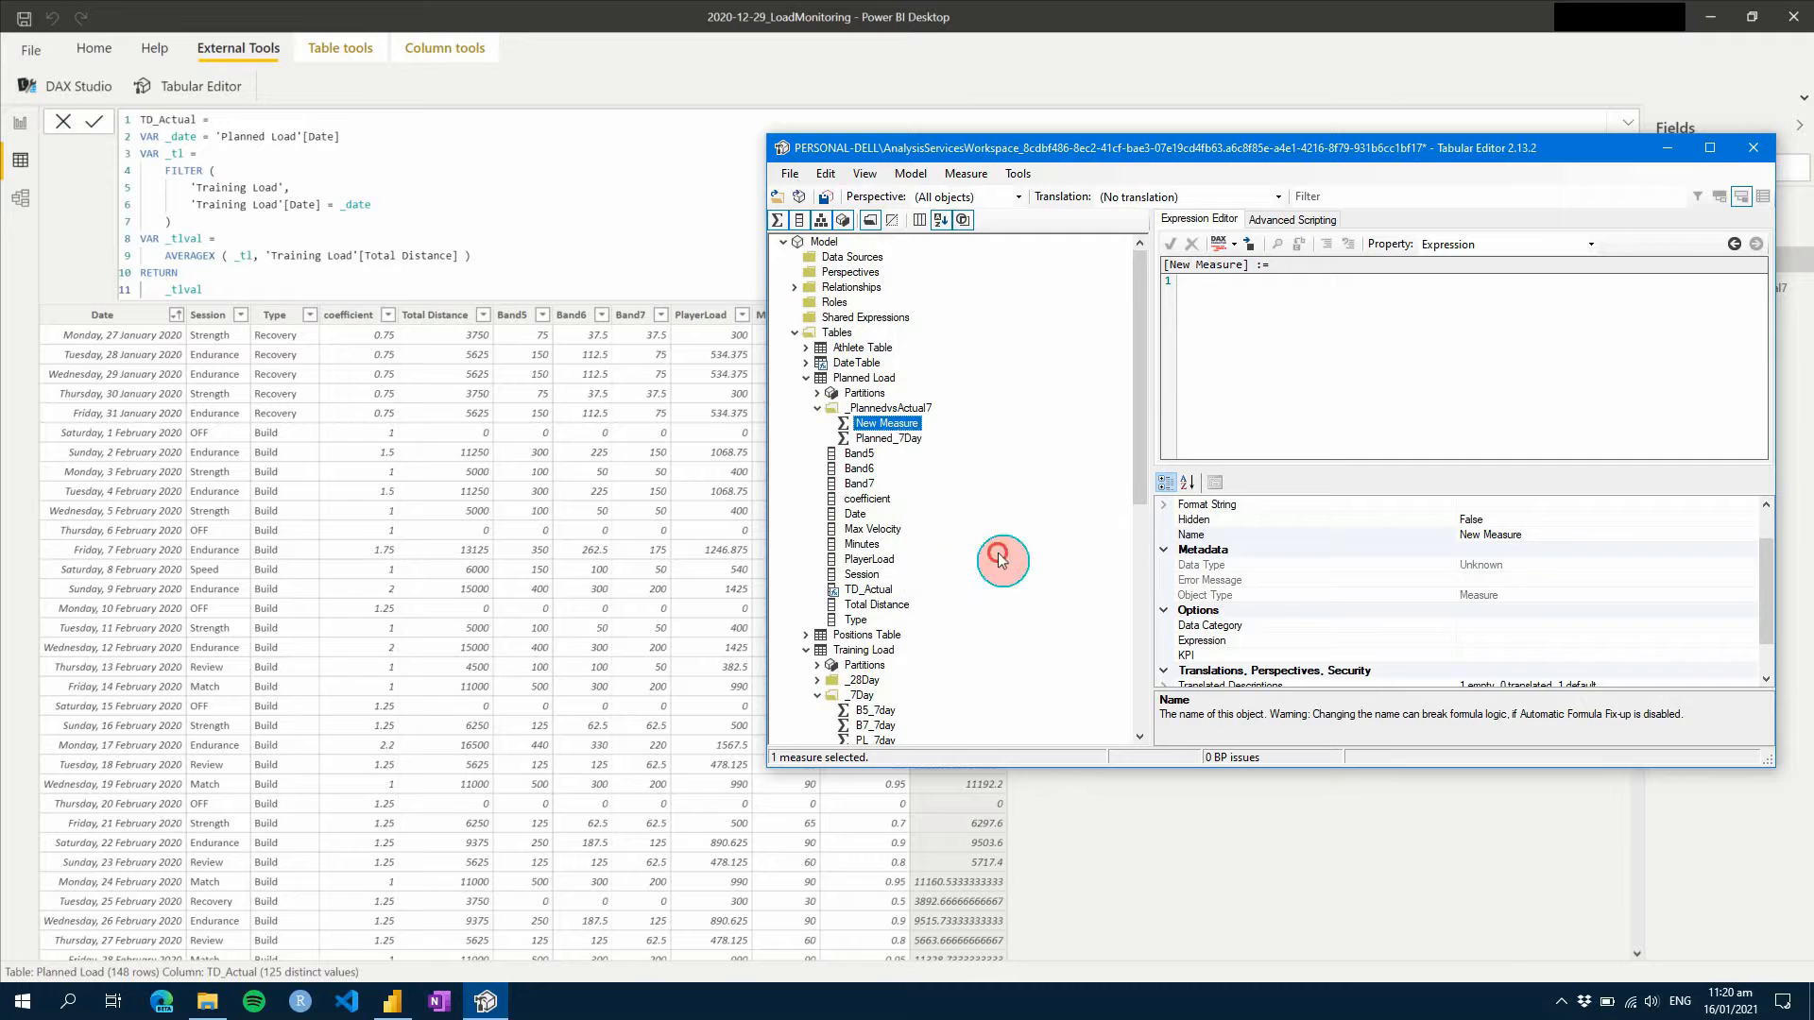
- Duplicate Planned_7Day as Actual_7Day, make it sum 'Planned Load'[TD_Actual] and save the changes to the model
{"action": "right_click", "coordinate": [886, 423]}
{"action": "left_click", "coordinate": [957, 529]}
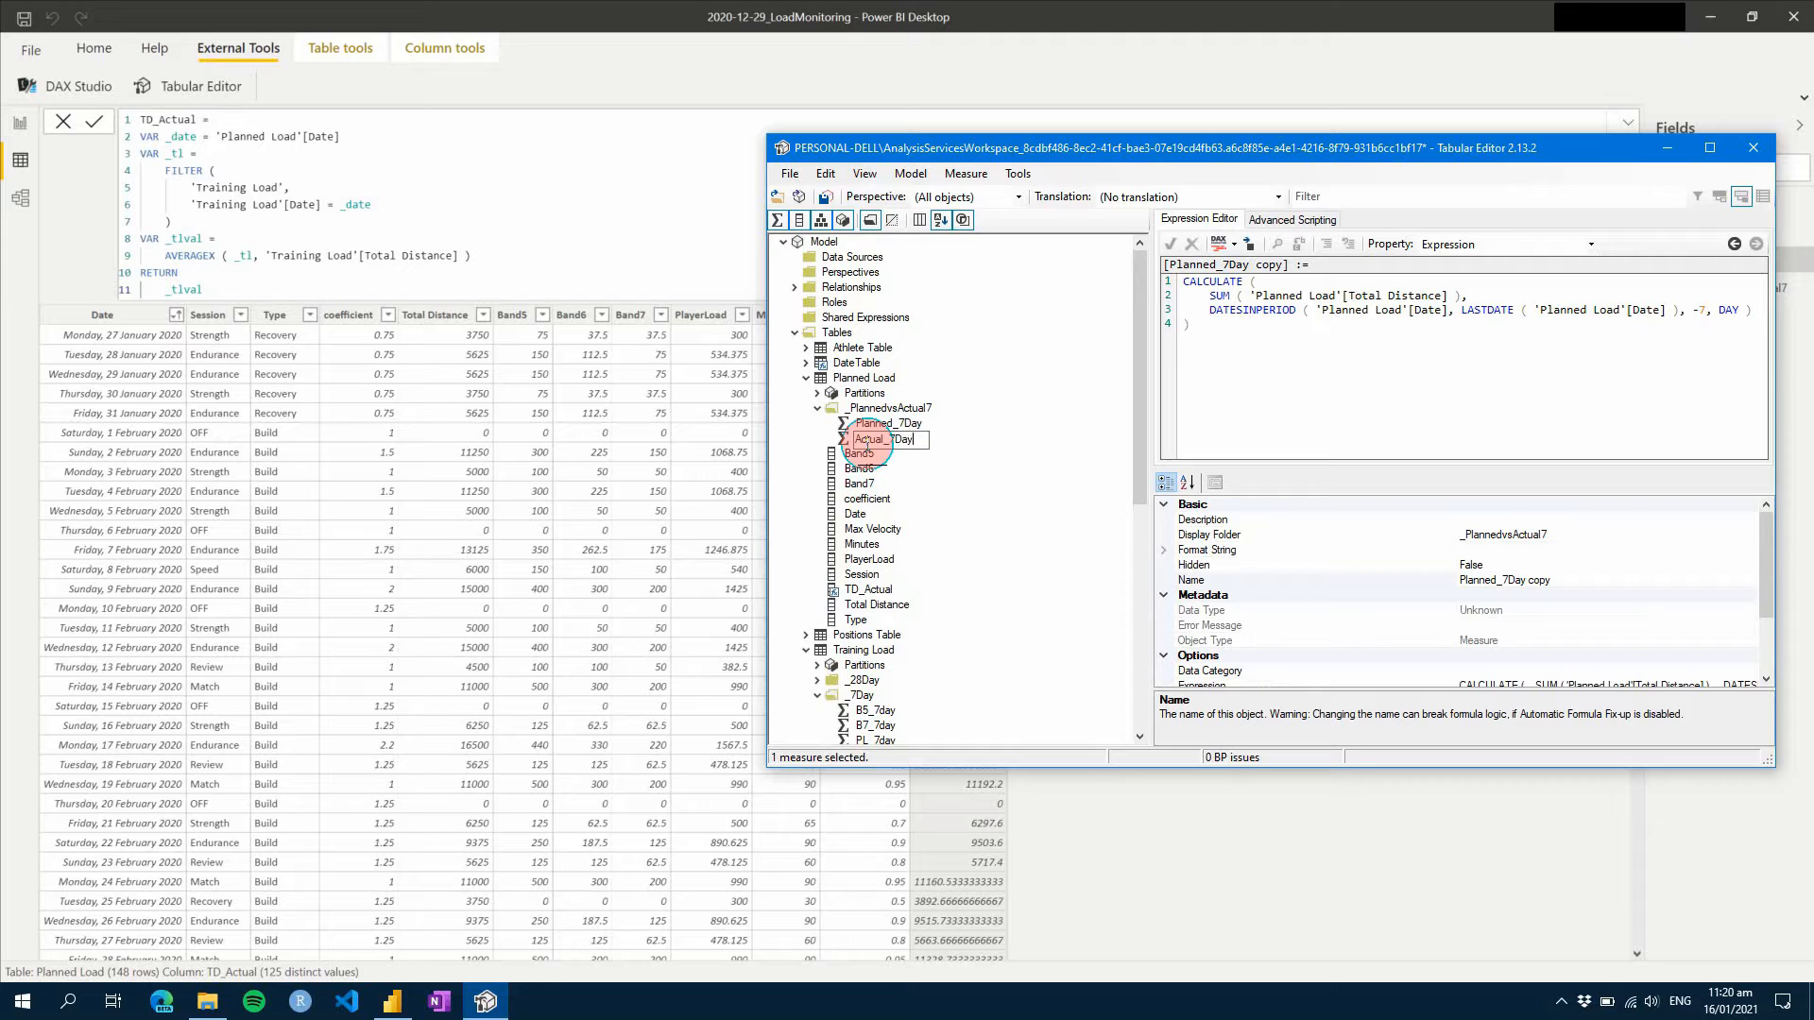
{"action": "type", "text": "Actual_7Day"}
{"action": "key", "text": "Return"}
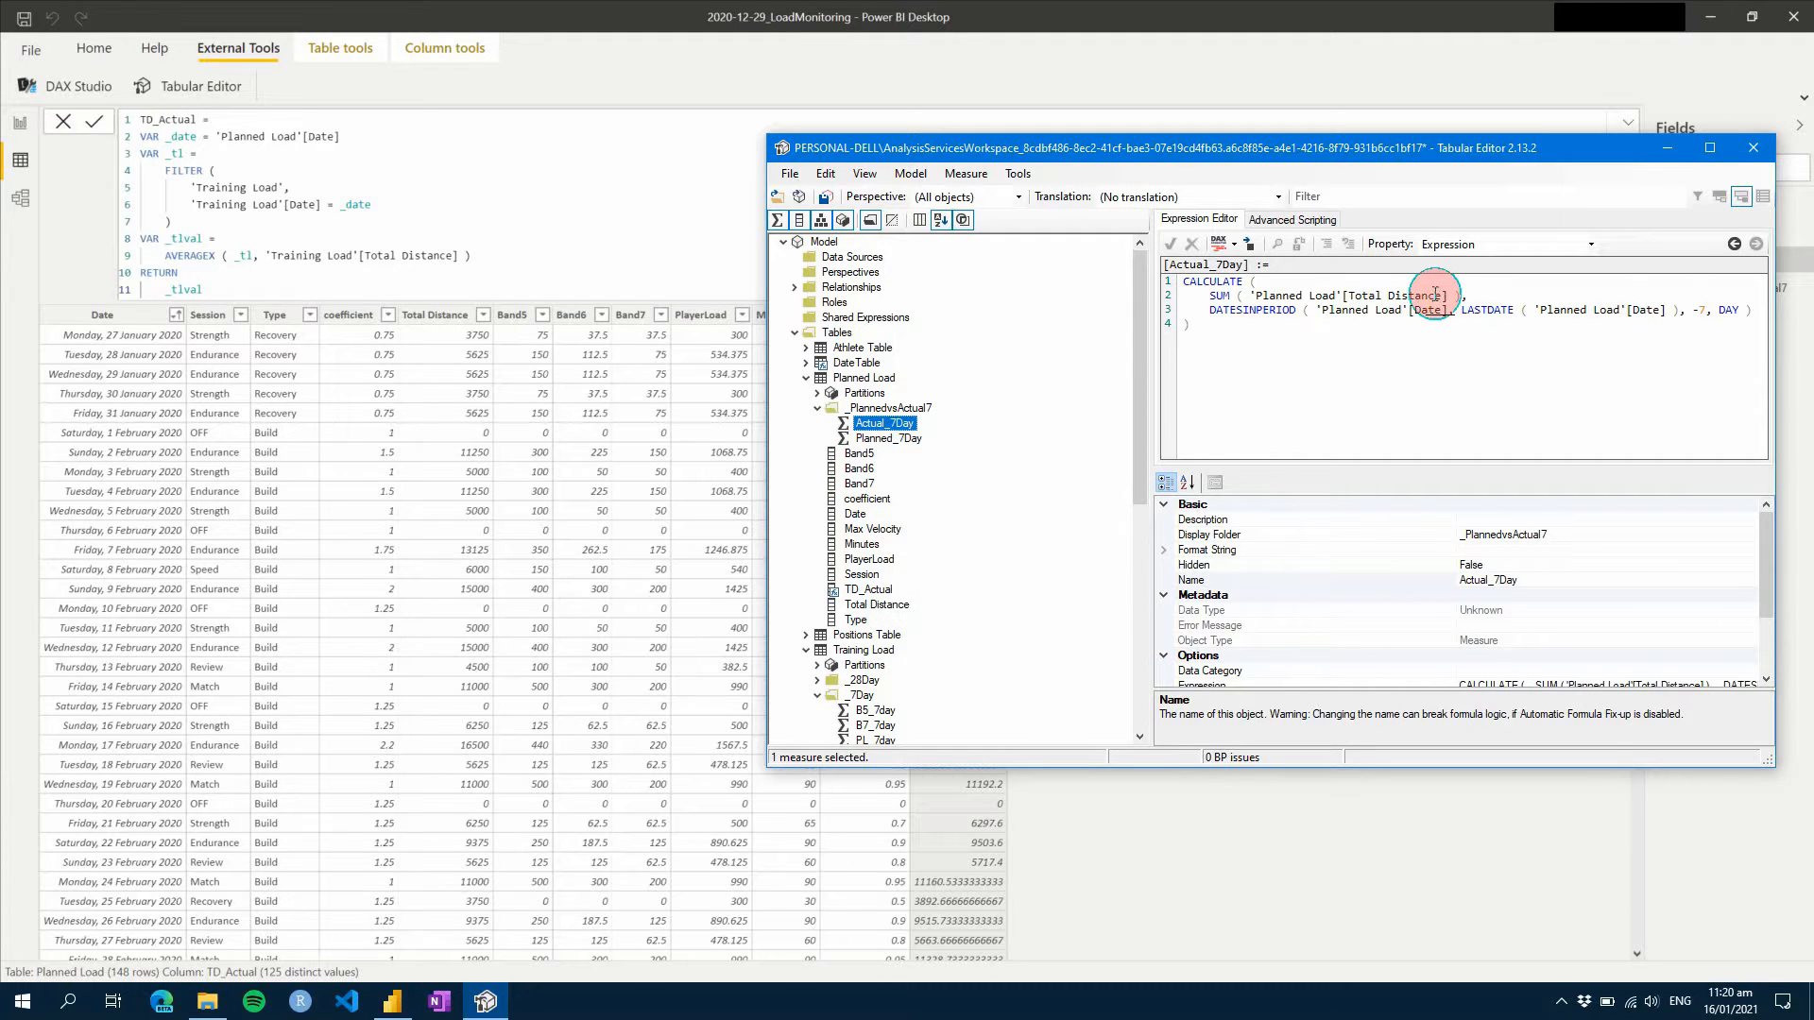
{"action": "left_click_drag", "start_coordinate": [1443, 295], "coordinate": [1355, 296]}
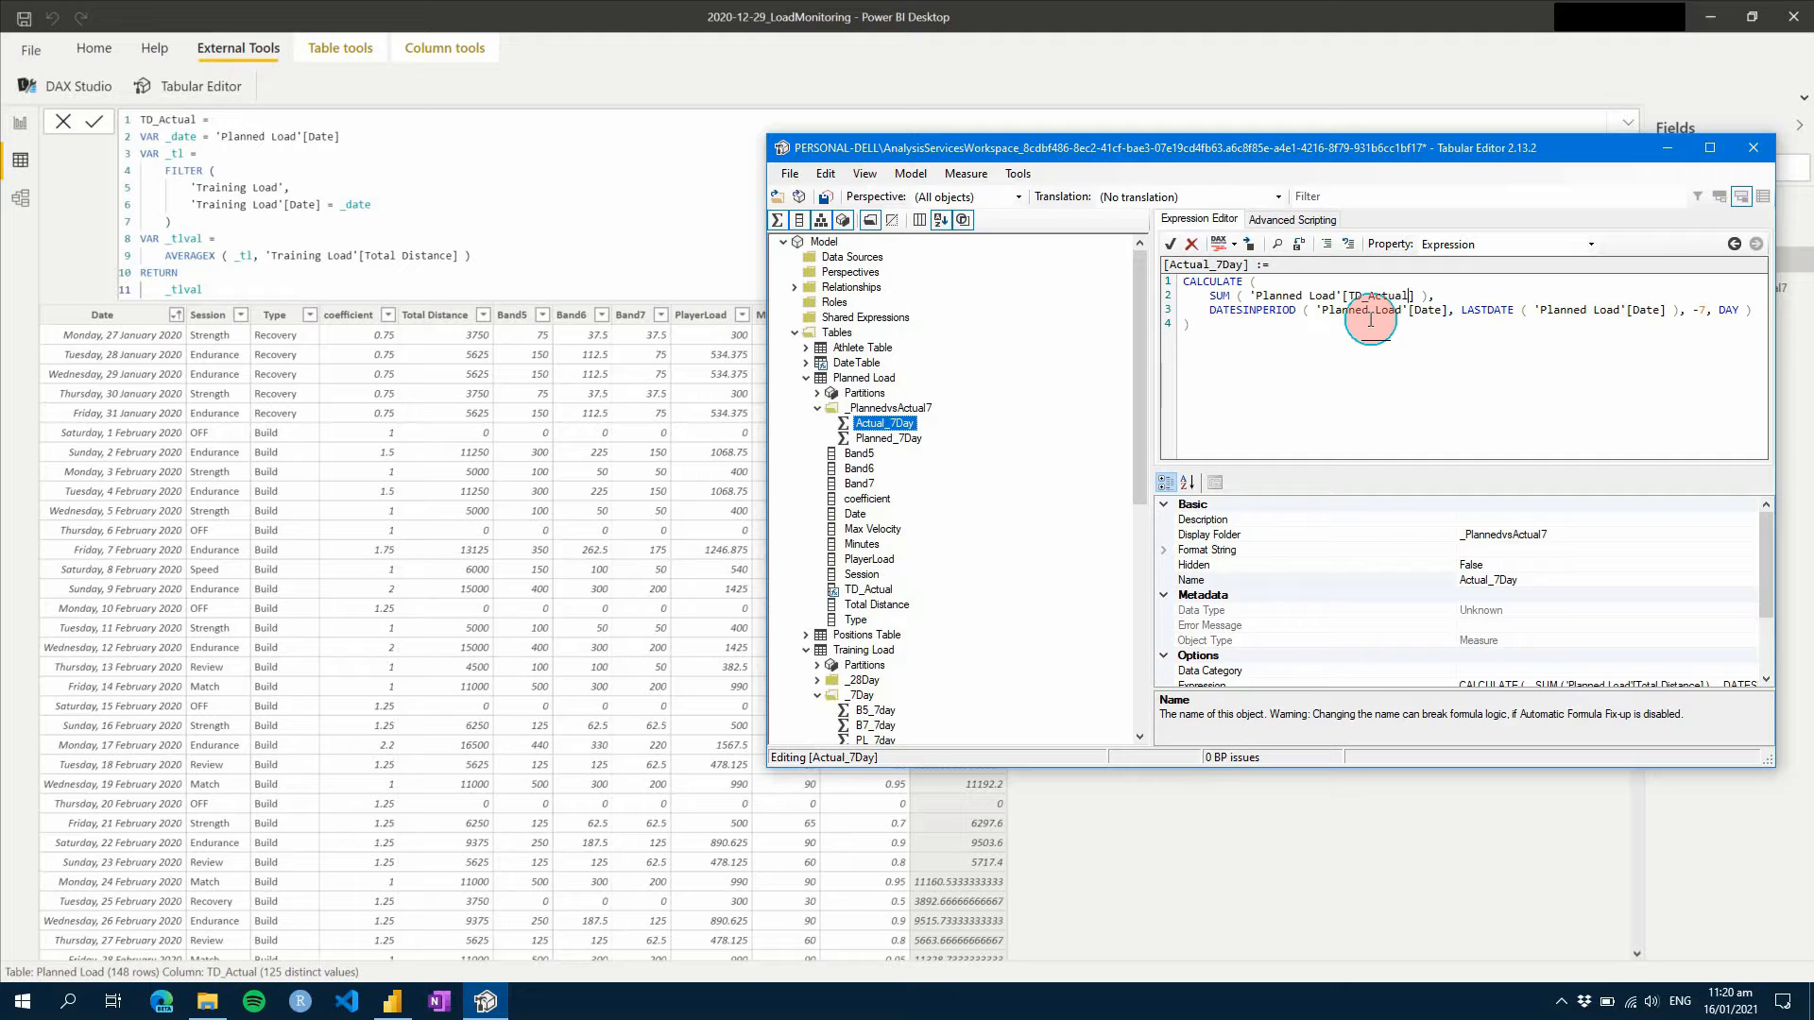
{"action": "key", "text": "ctrl+s"}
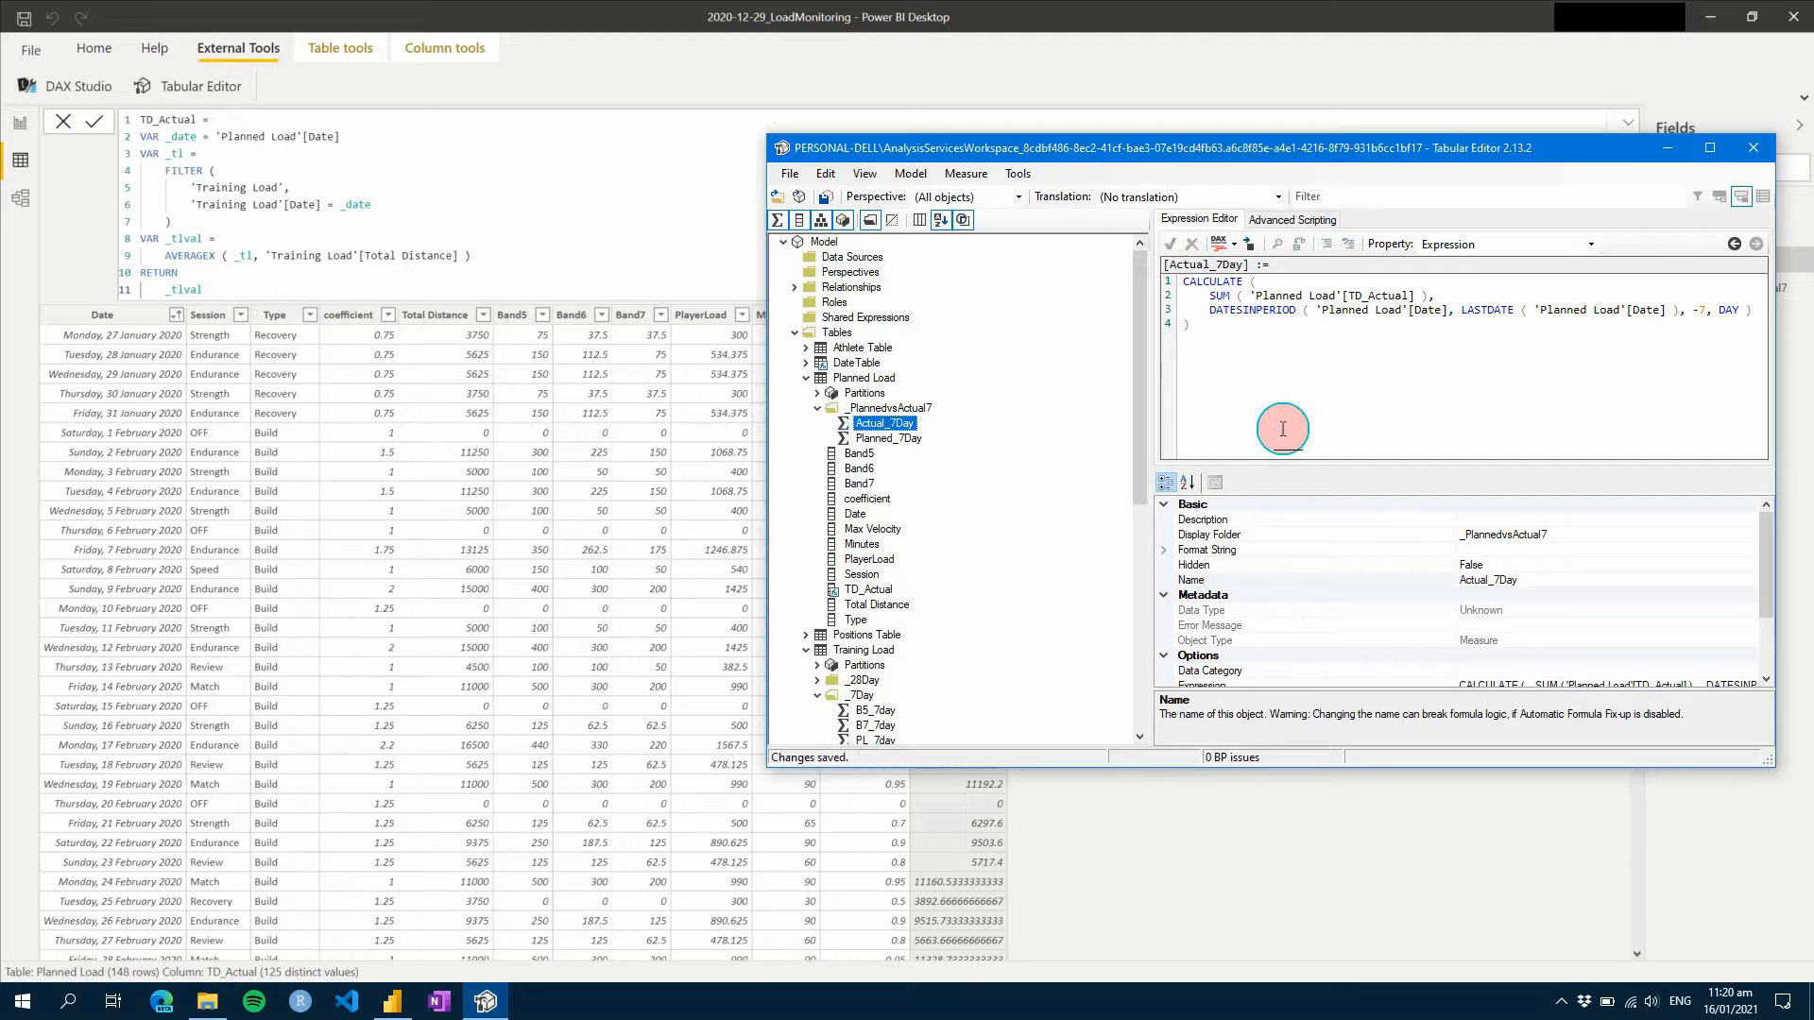
- Switch back to Power BI Desktop and check the Actual_7Day and Planned_7Day measures in the _PlannedvsActual7 folder
{"action": "left_click", "coordinate": [1154, 17]}
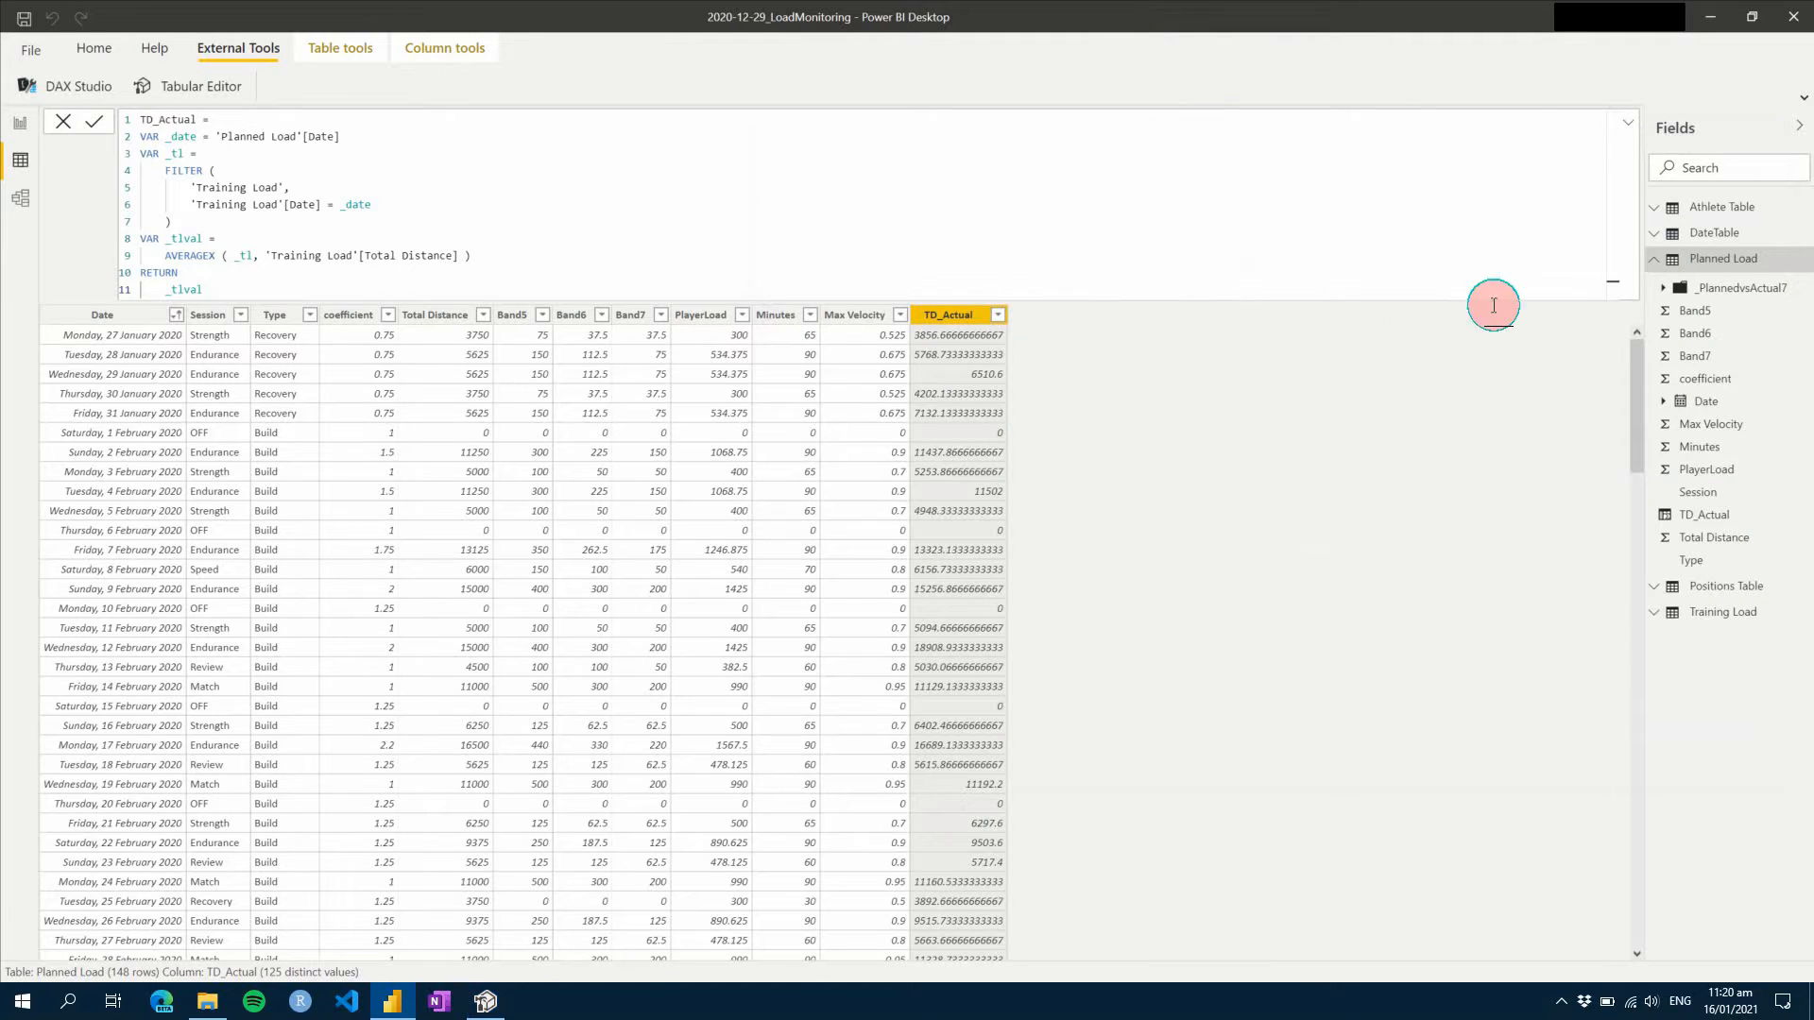
{"action": "left_click", "coordinate": [1662, 293]}
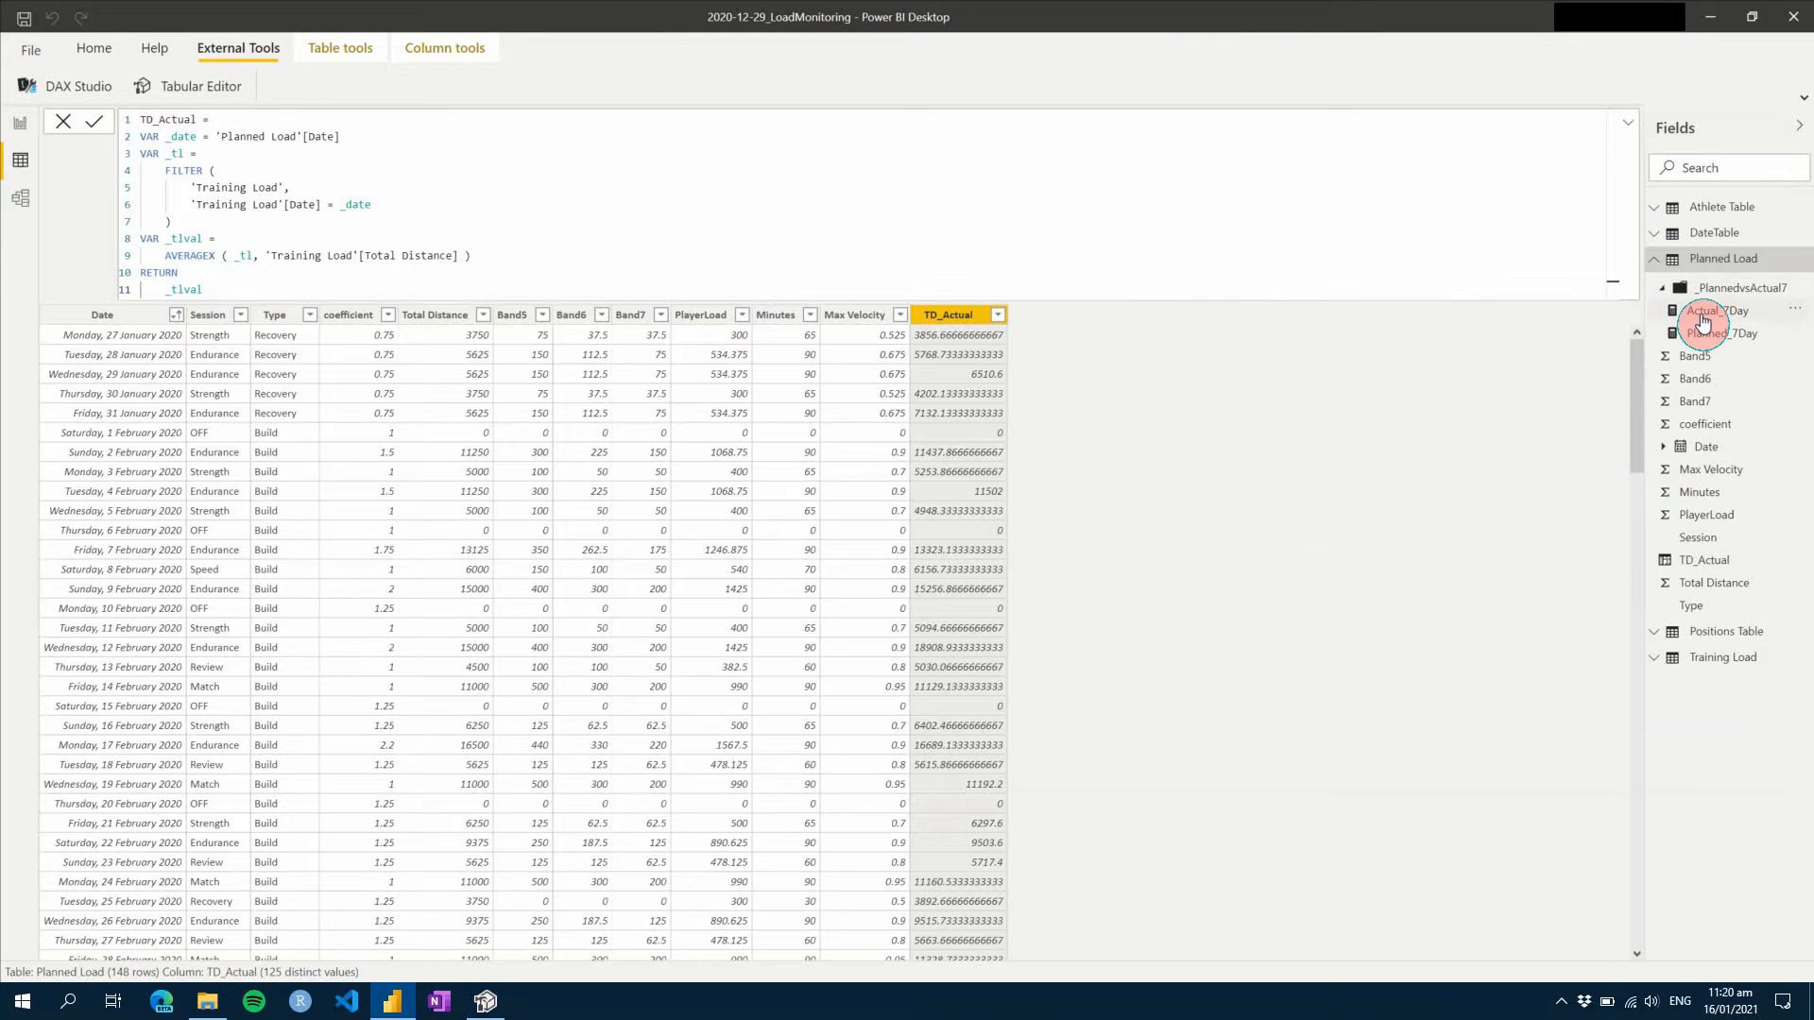
{"action": "left_click", "coordinate": [1705, 311]}
{"action": "left_click", "coordinate": [1707, 335]}
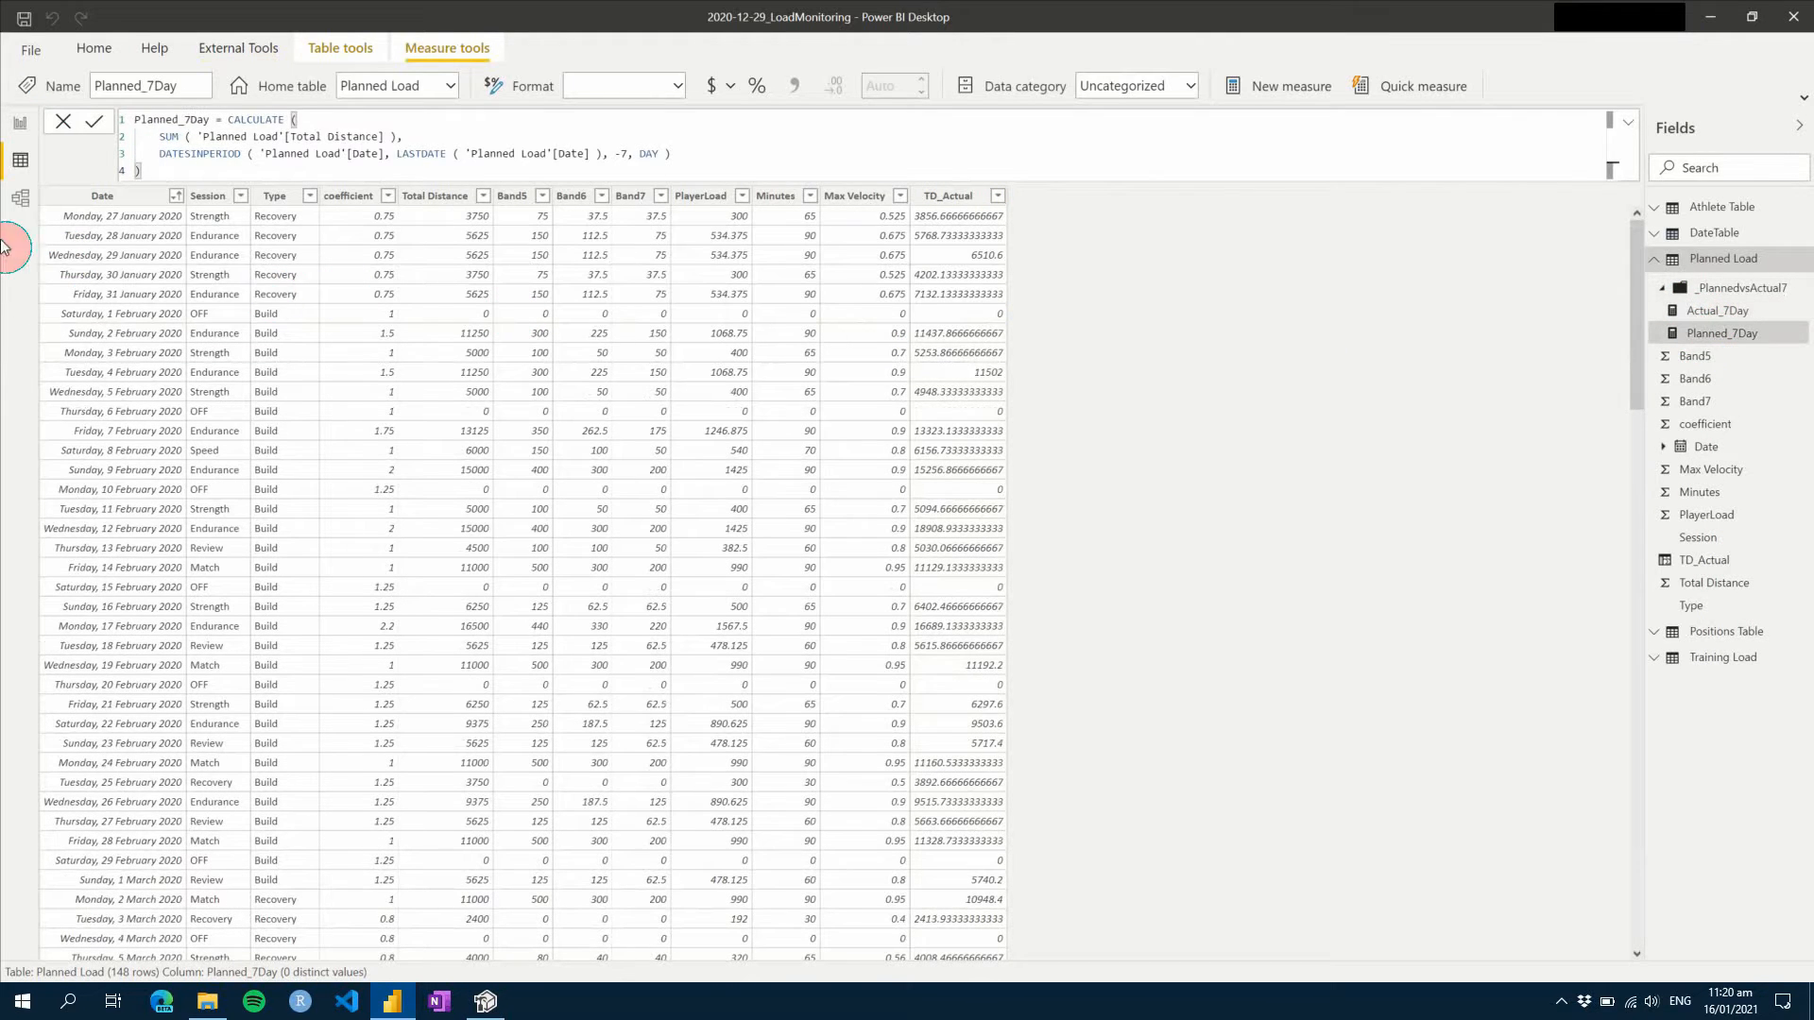
- Copy the Total Distance Chronic Load card from the Player Report page and paste it onto the Team Report page
{"action": "left_click", "coordinate": [15, 128]}
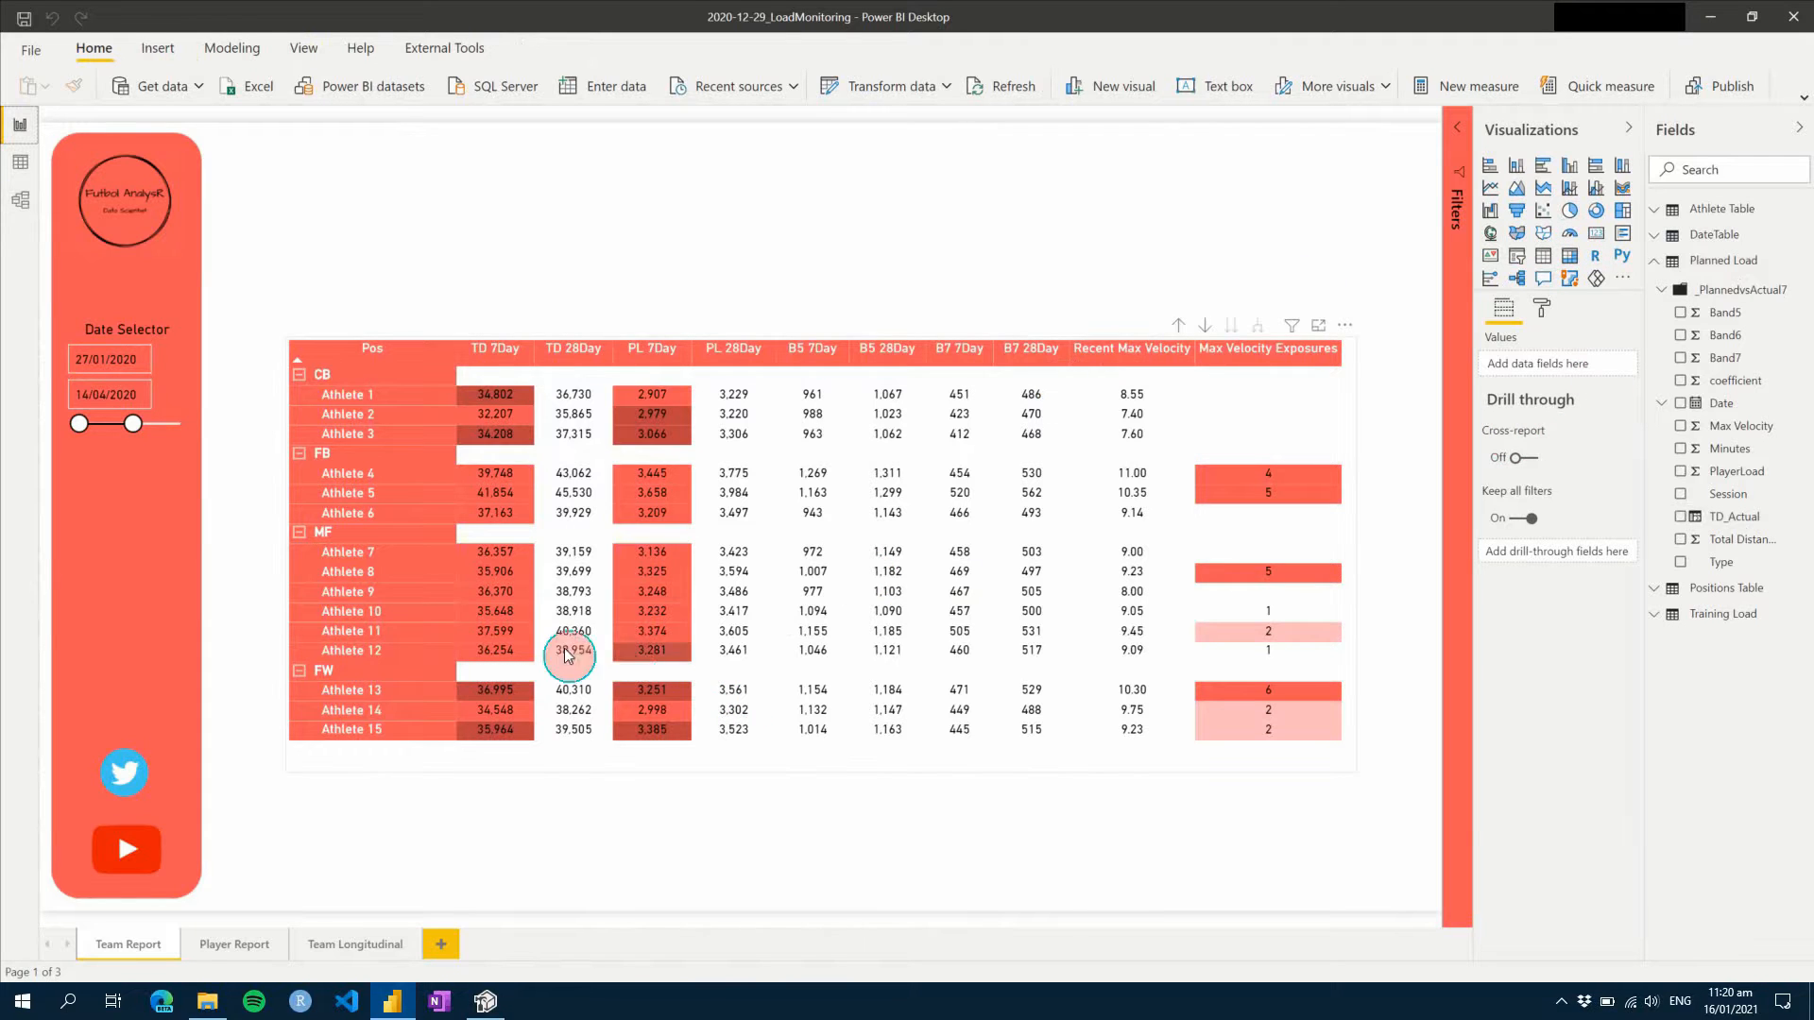
{"action": "left_click", "coordinate": [230, 938]}
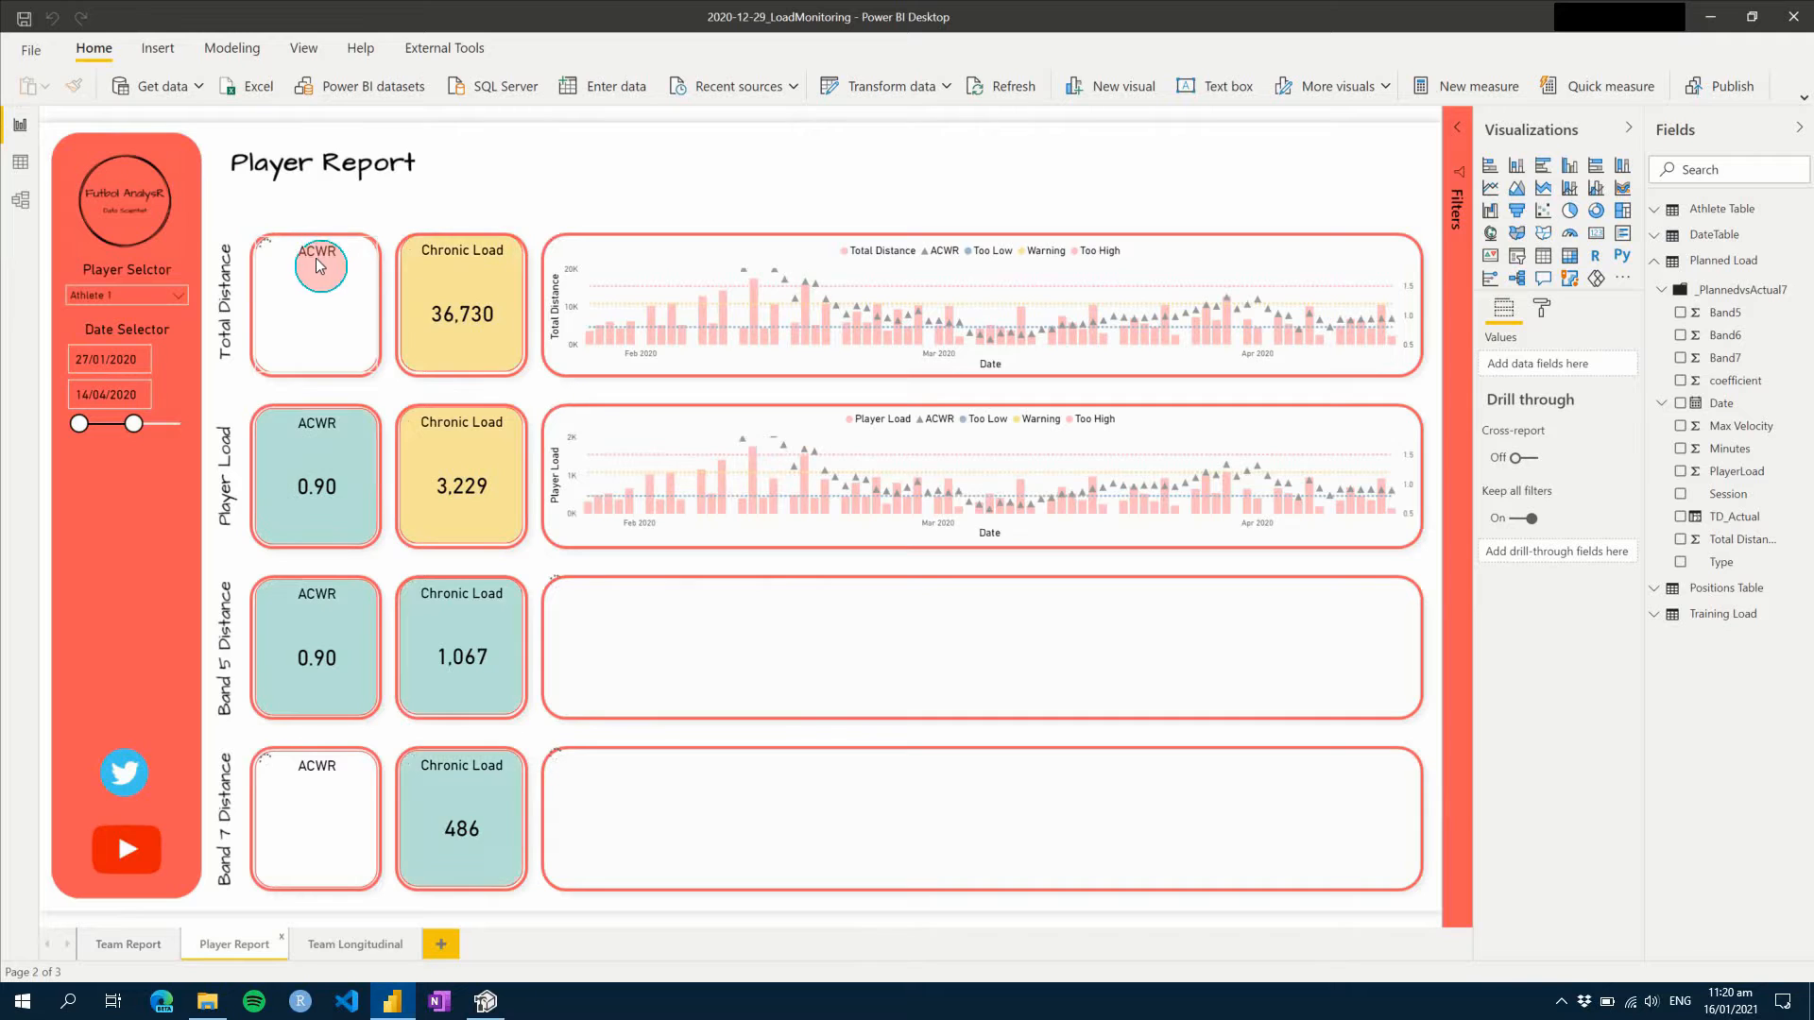
{"action": "left_click", "coordinate": [471, 259]}
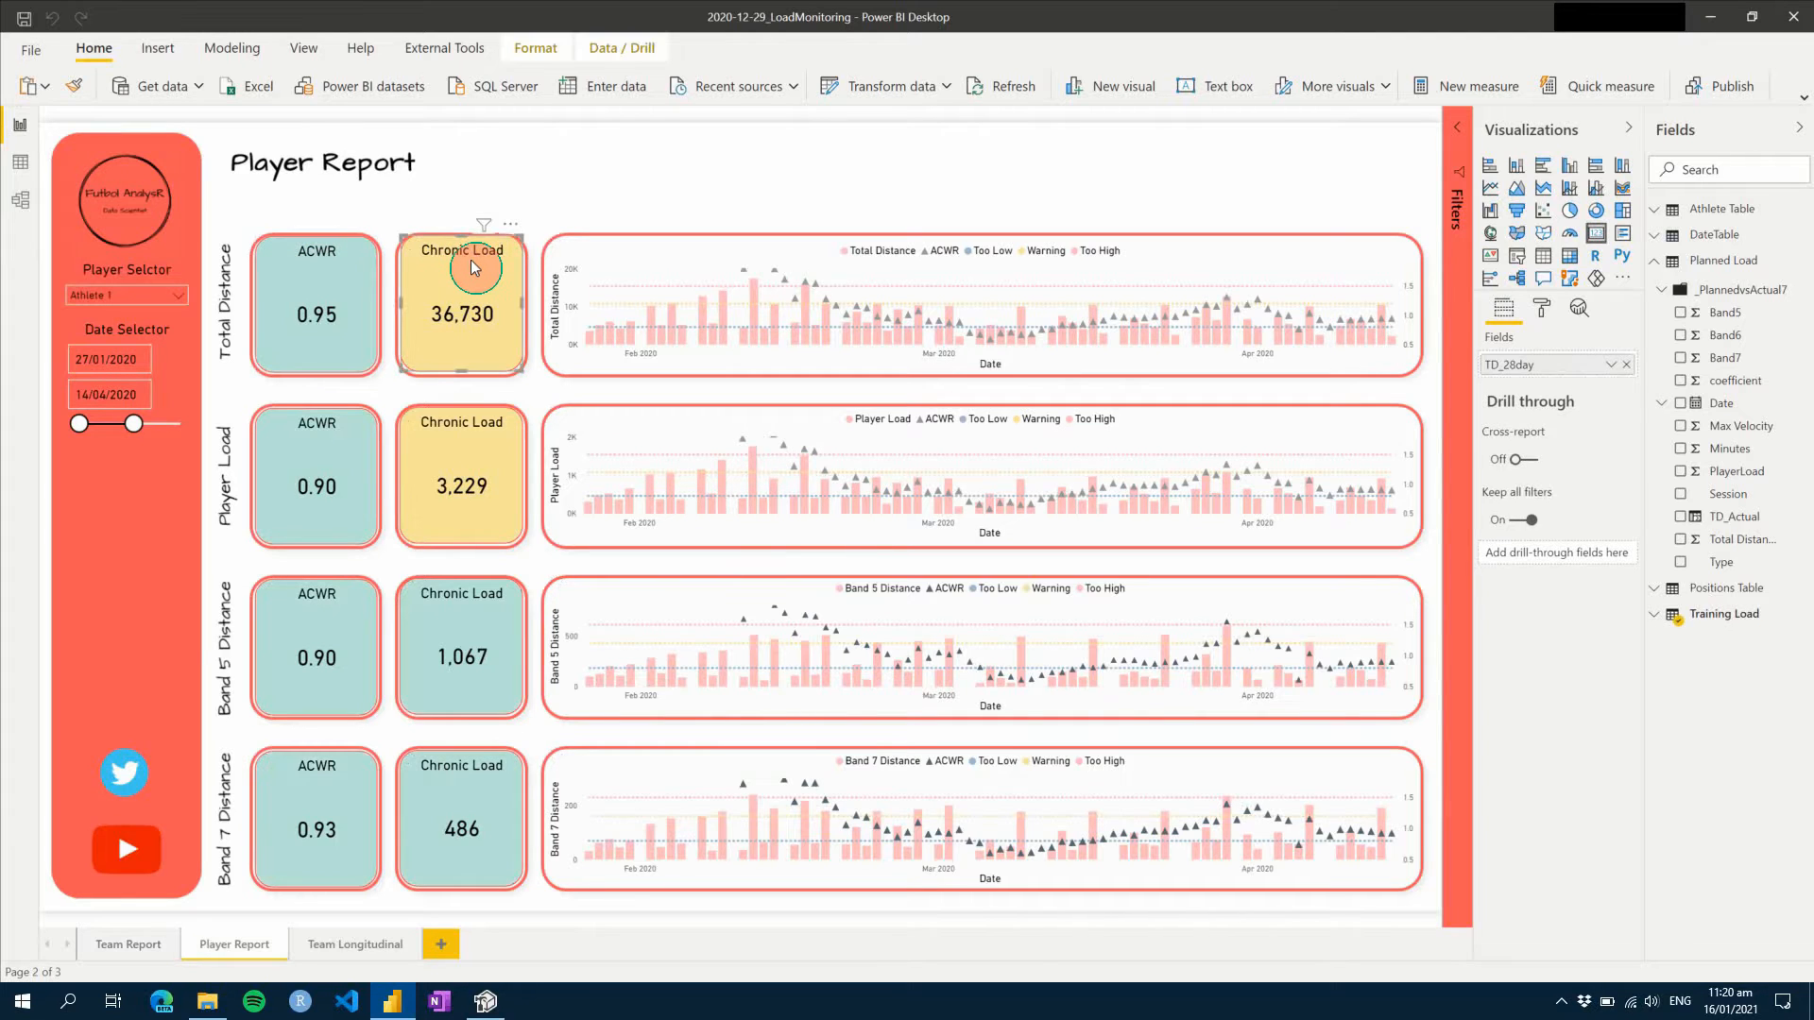
{"action": "left_click", "coordinate": [131, 944]}
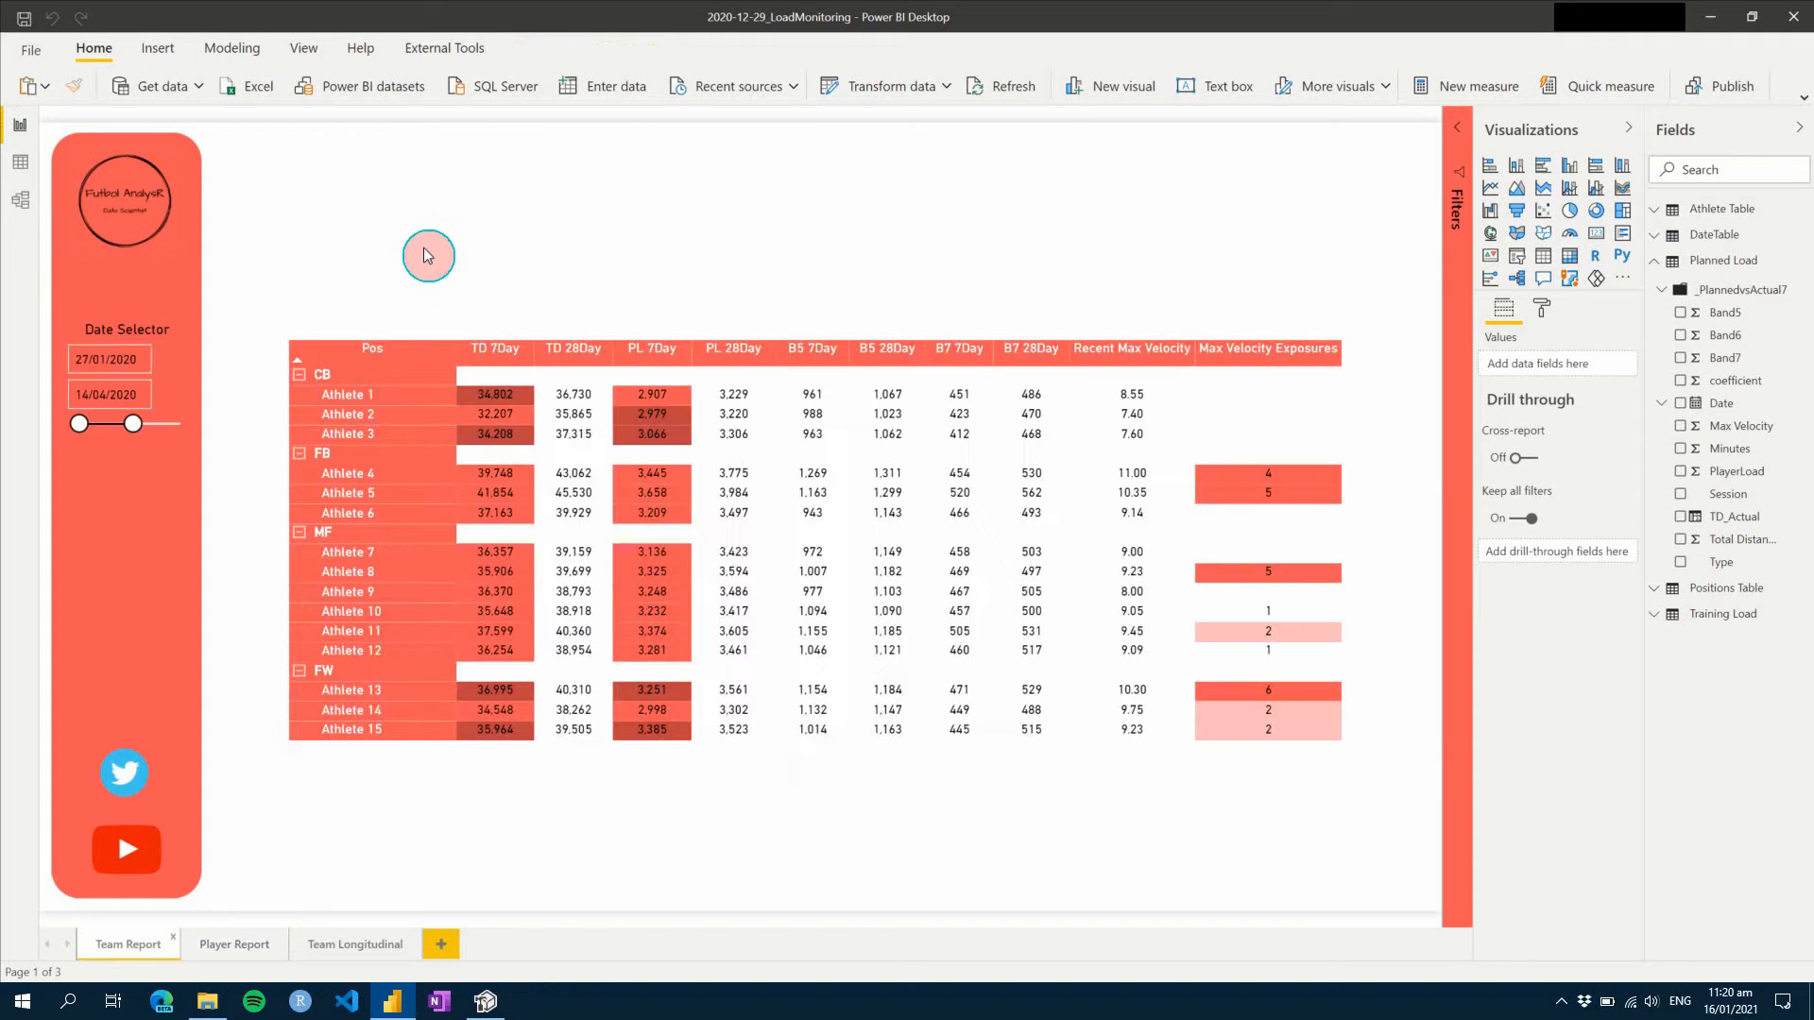
{"action": "key", "text": "ctrl+v"}
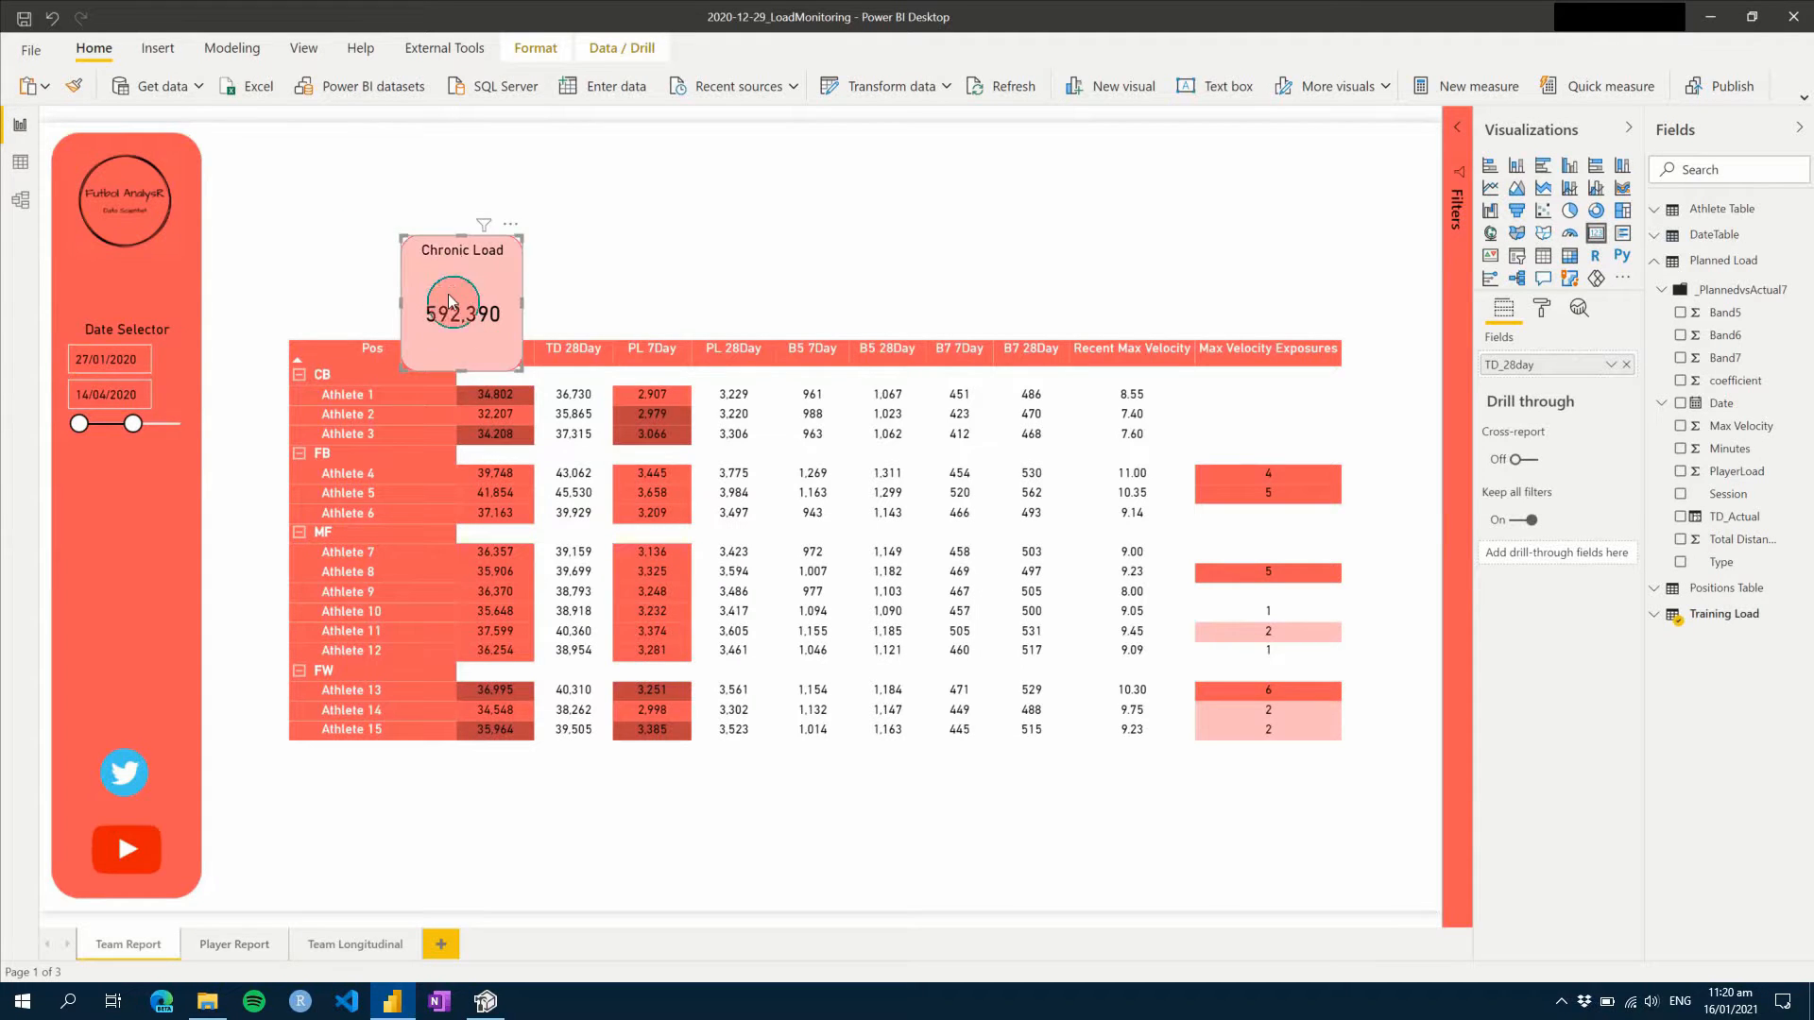
- Place the Chronic Load card directly above the Pos and TD 7Day columns of the team matrix and make it wider and shorter
{"action": "left_click_drag", "start_coordinate": [461, 356], "coordinate": [466, 341]}
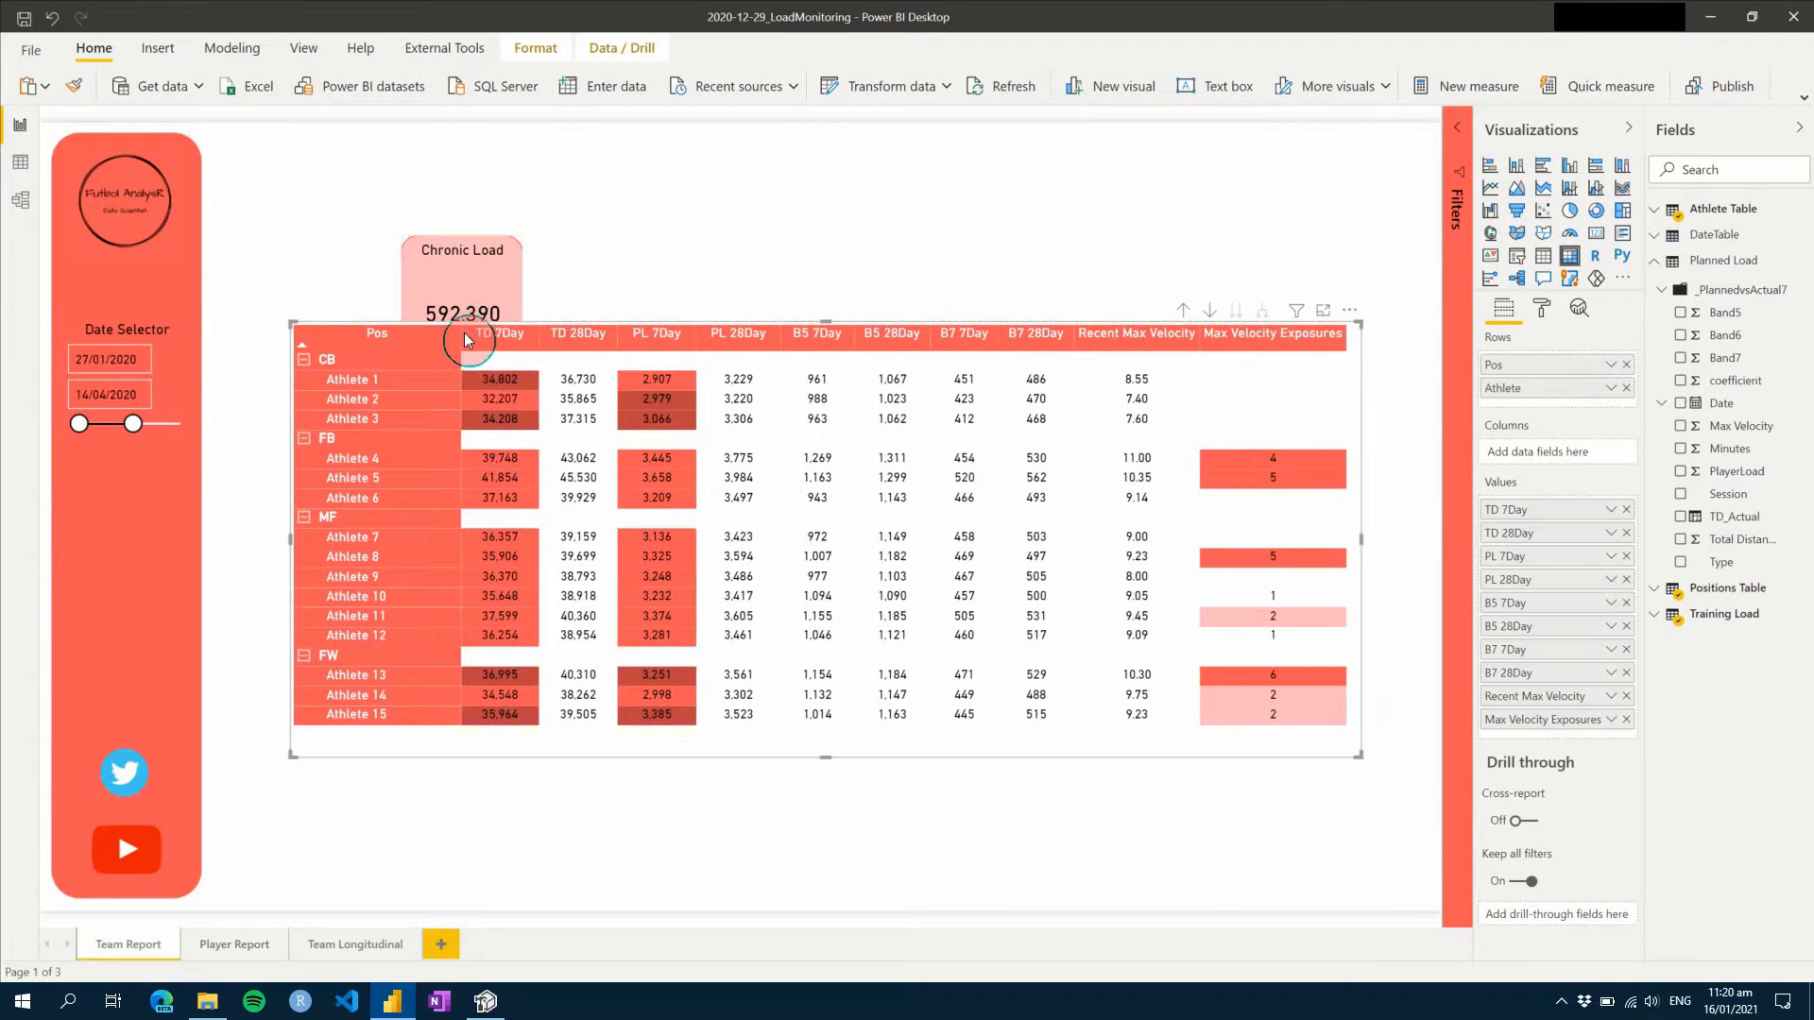
{"action": "key", "text": "ctrl+z"}
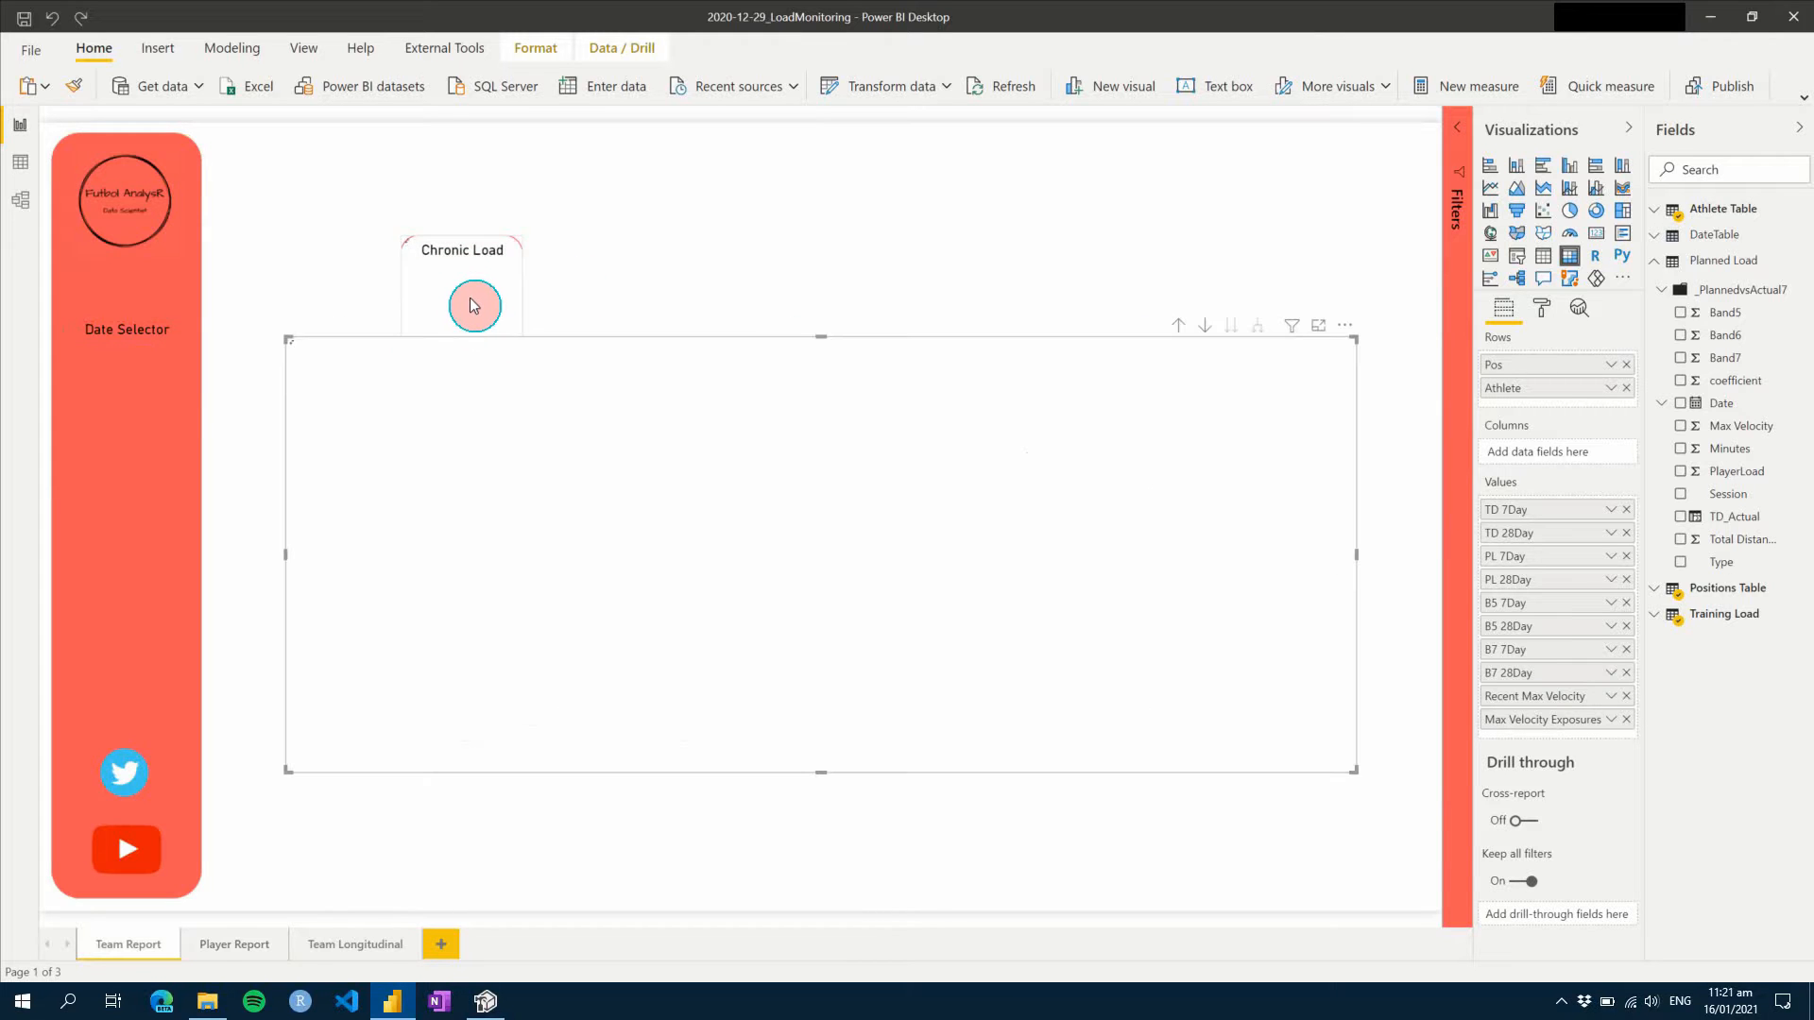
{"action": "left_click_drag", "start_coordinate": [467, 298], "coordinate": [355, 252]}
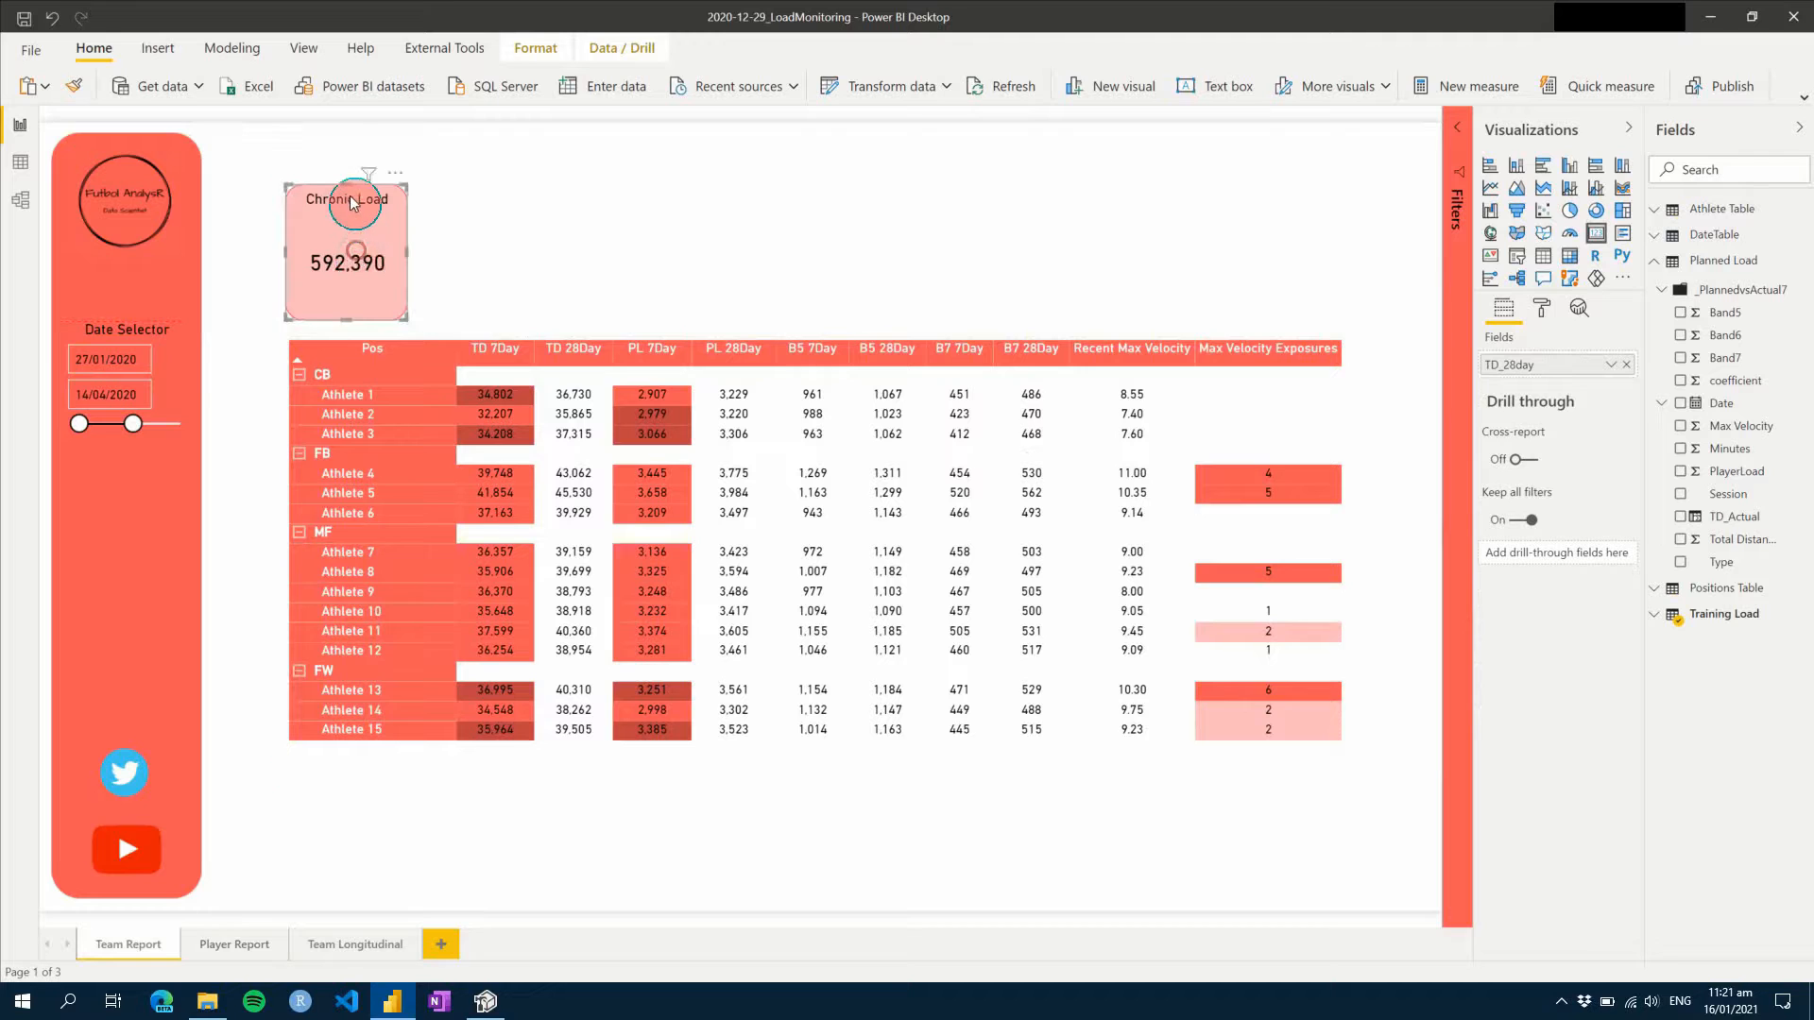
{"action": "left_click_drag", "start_coordinate": [357, 184], "coordinate": [535, 274]}
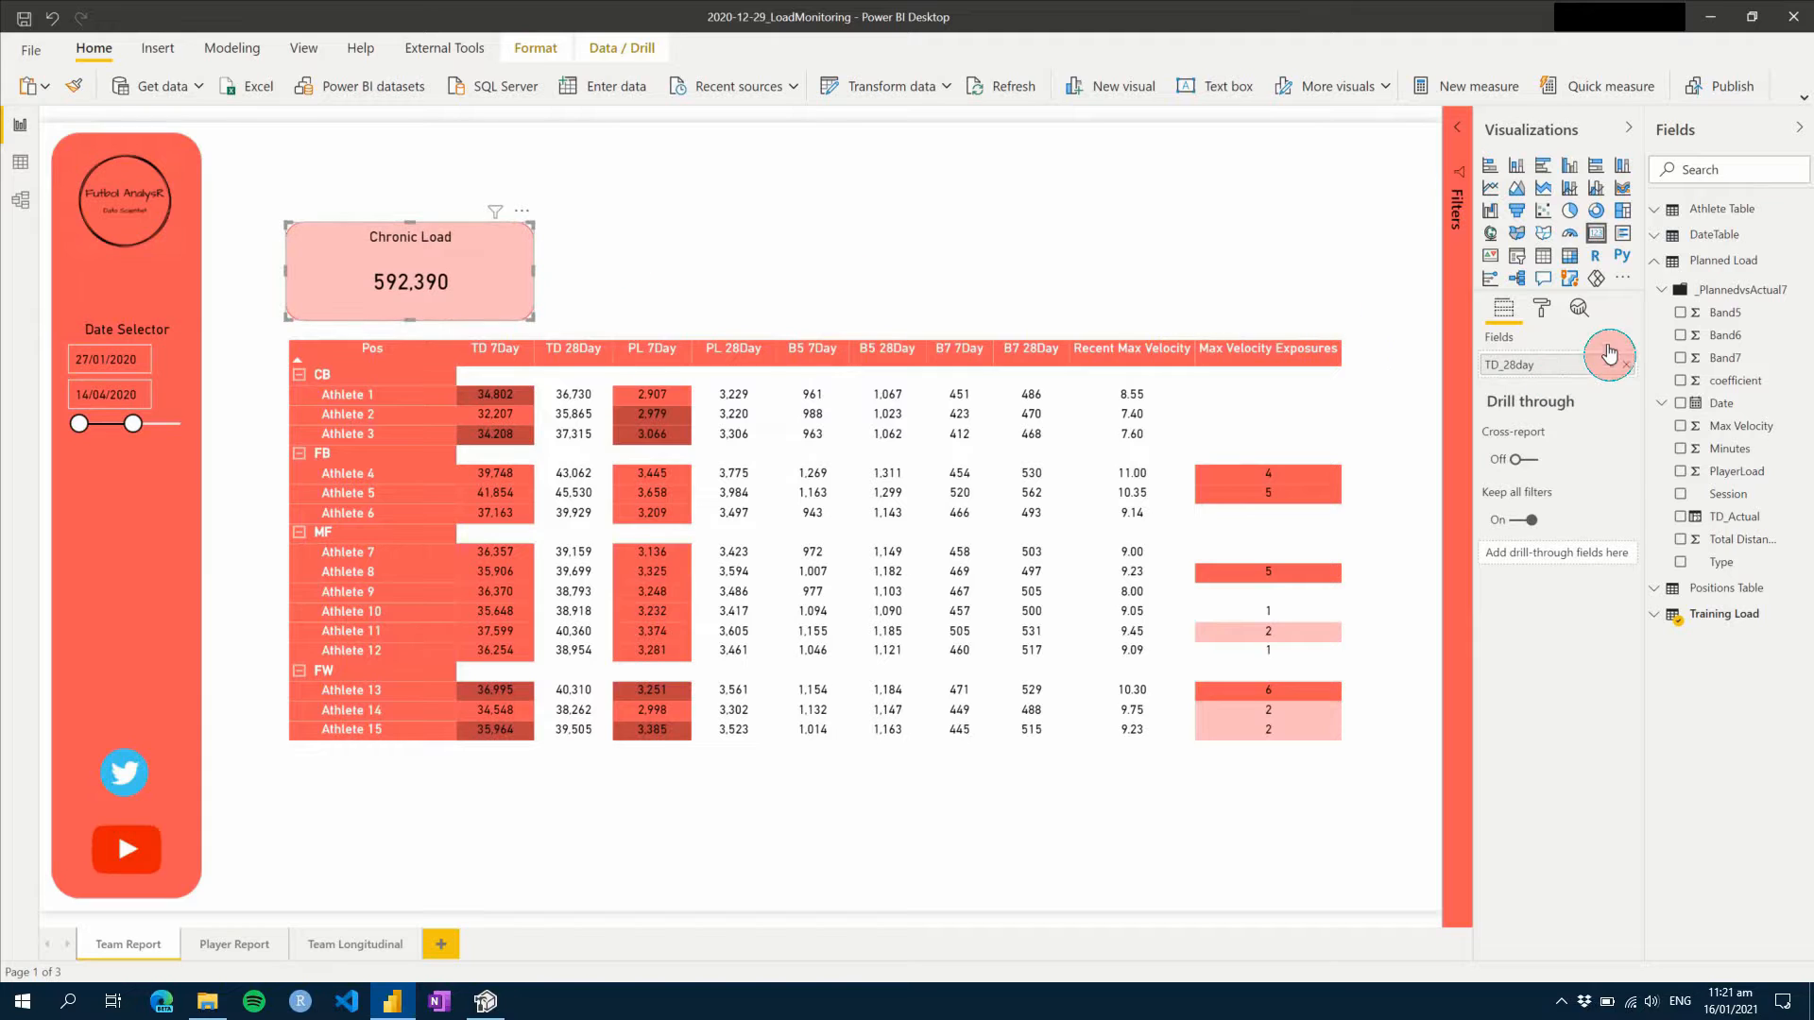
- Replace TD_28day in the Chronic Load card with Actual_7Day and review the Actual_7Day and Planned_7Day measure formulas
{"action": "left_click", "coordinate": [1661, 291]}
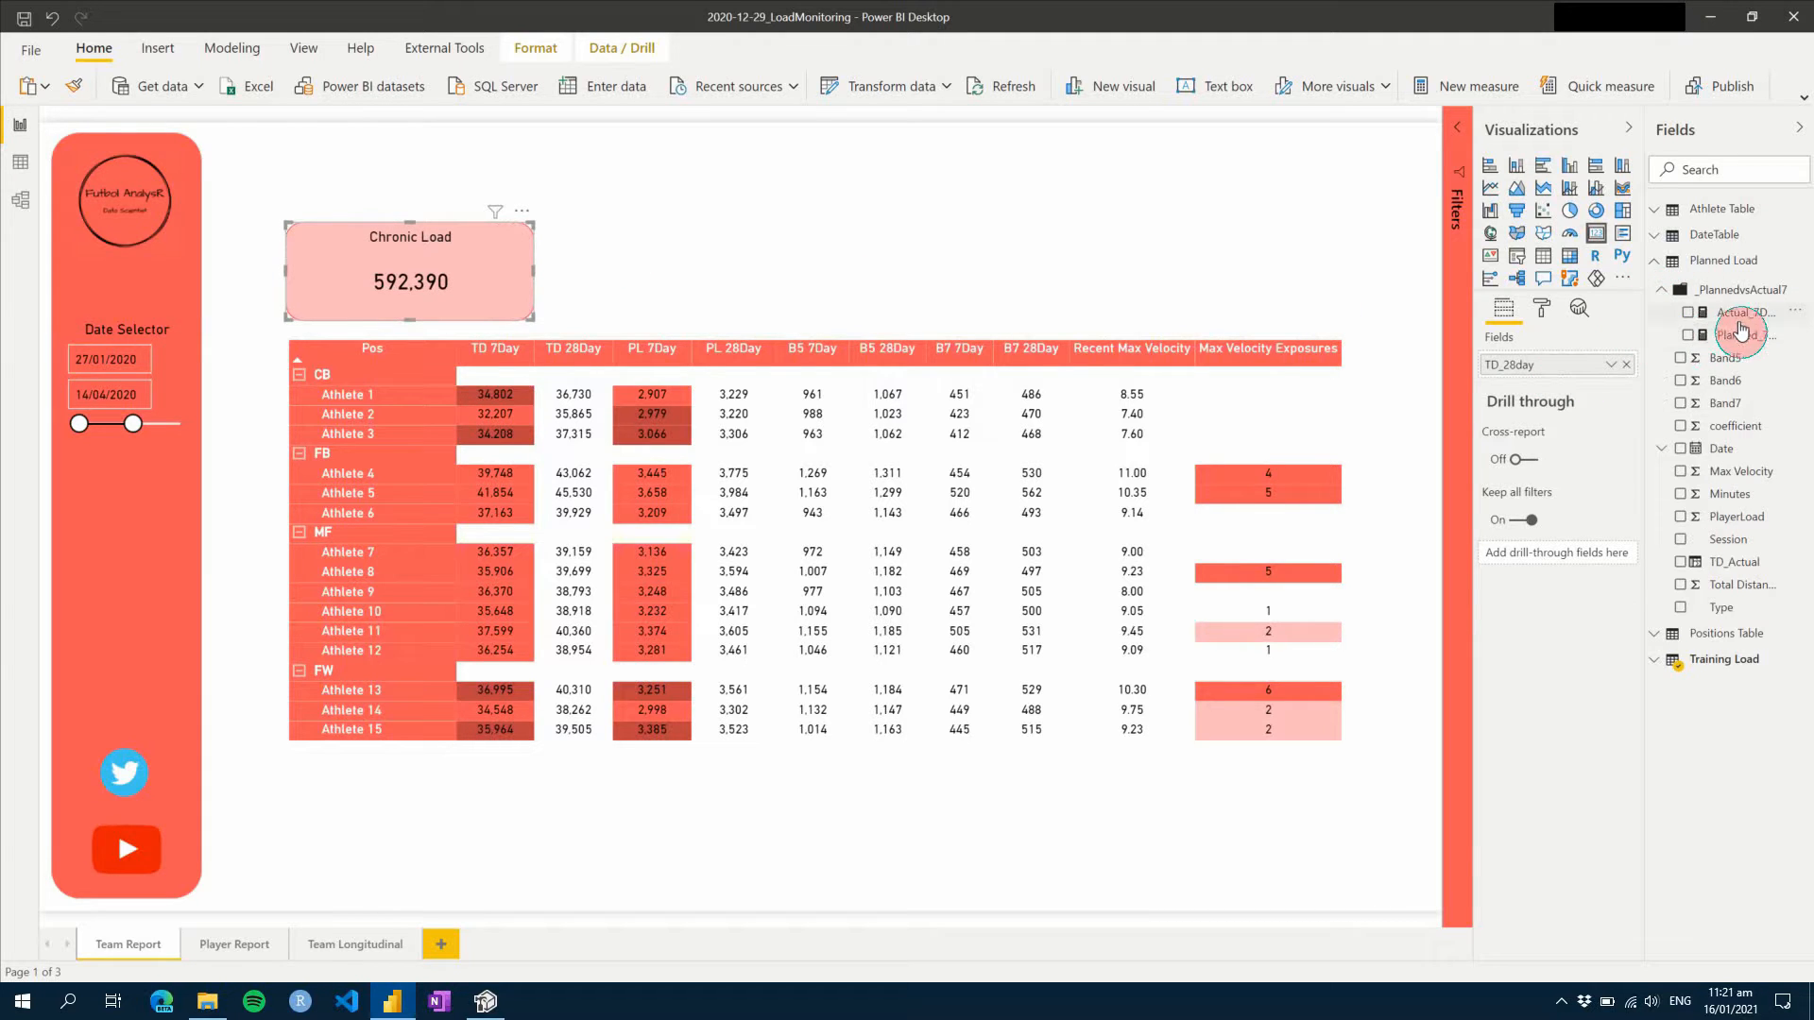
{"action": "left_click_drag", "start_coordinate": [1740, 321], "coordinate": [1540, 369]}
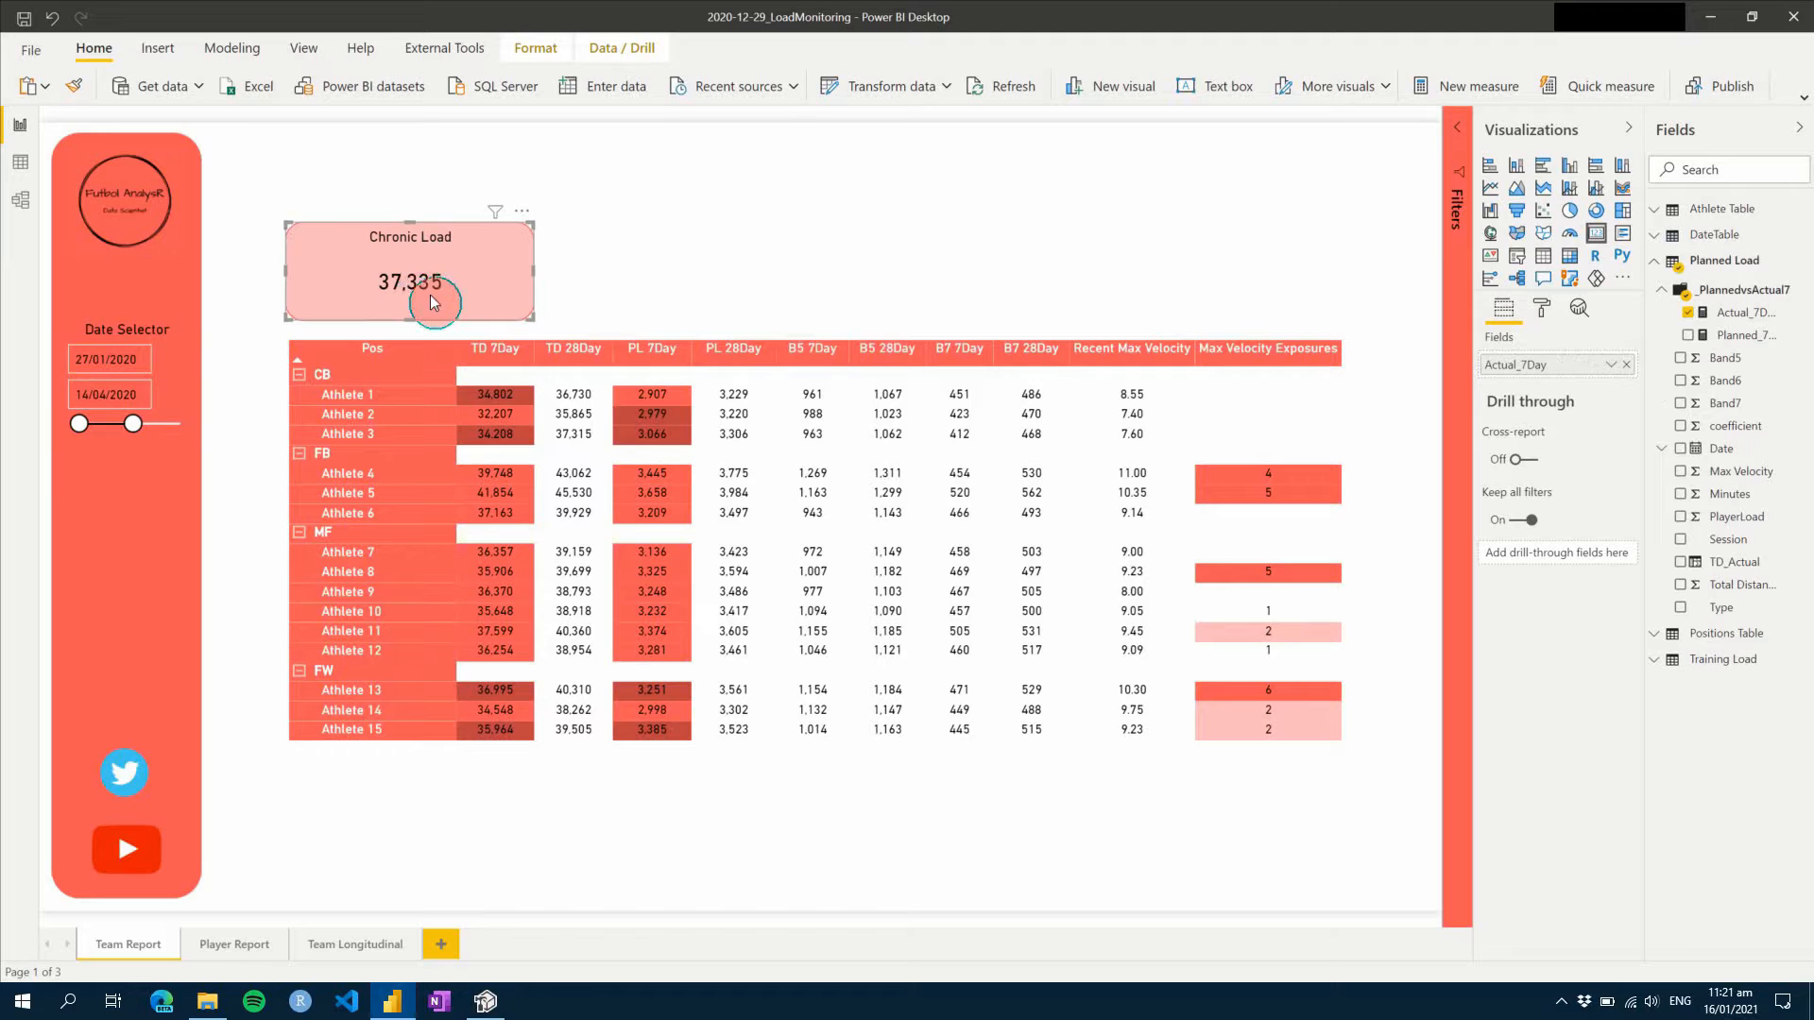
{"action": "left_click", "coordinate": [1741, 313]}
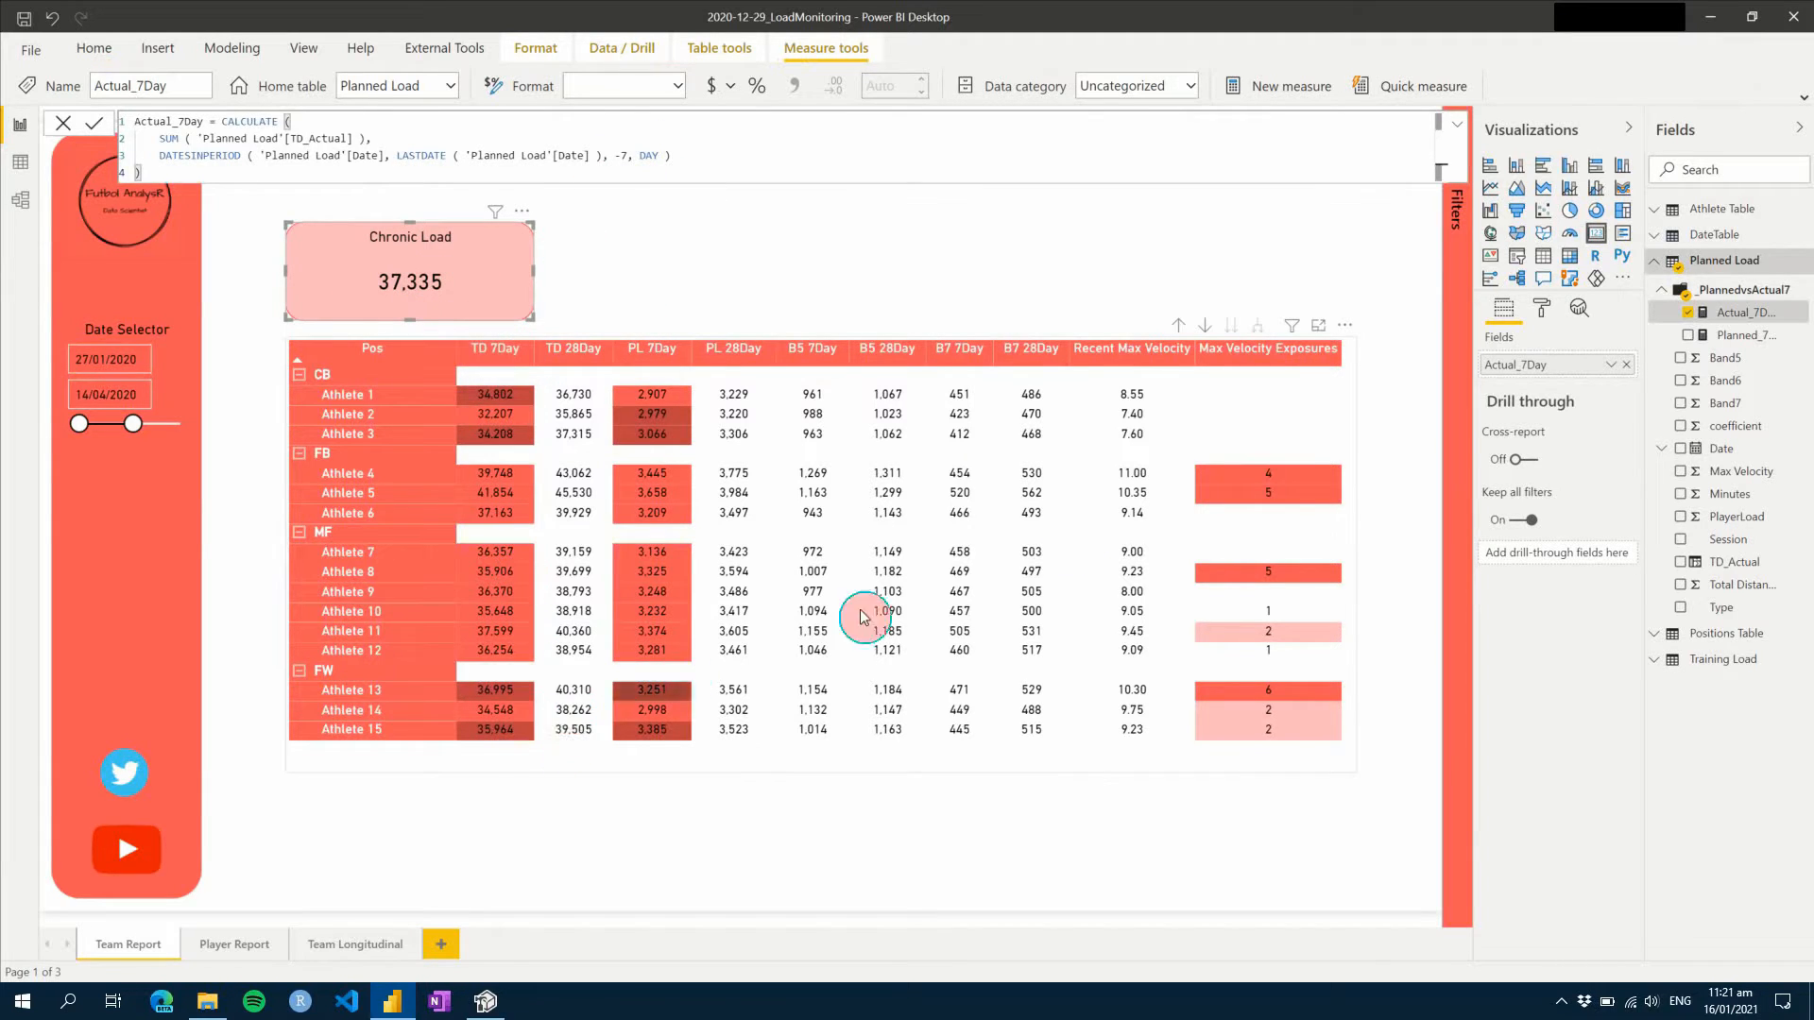
{"action": "left_click", "coordinate": [1731, 336]}
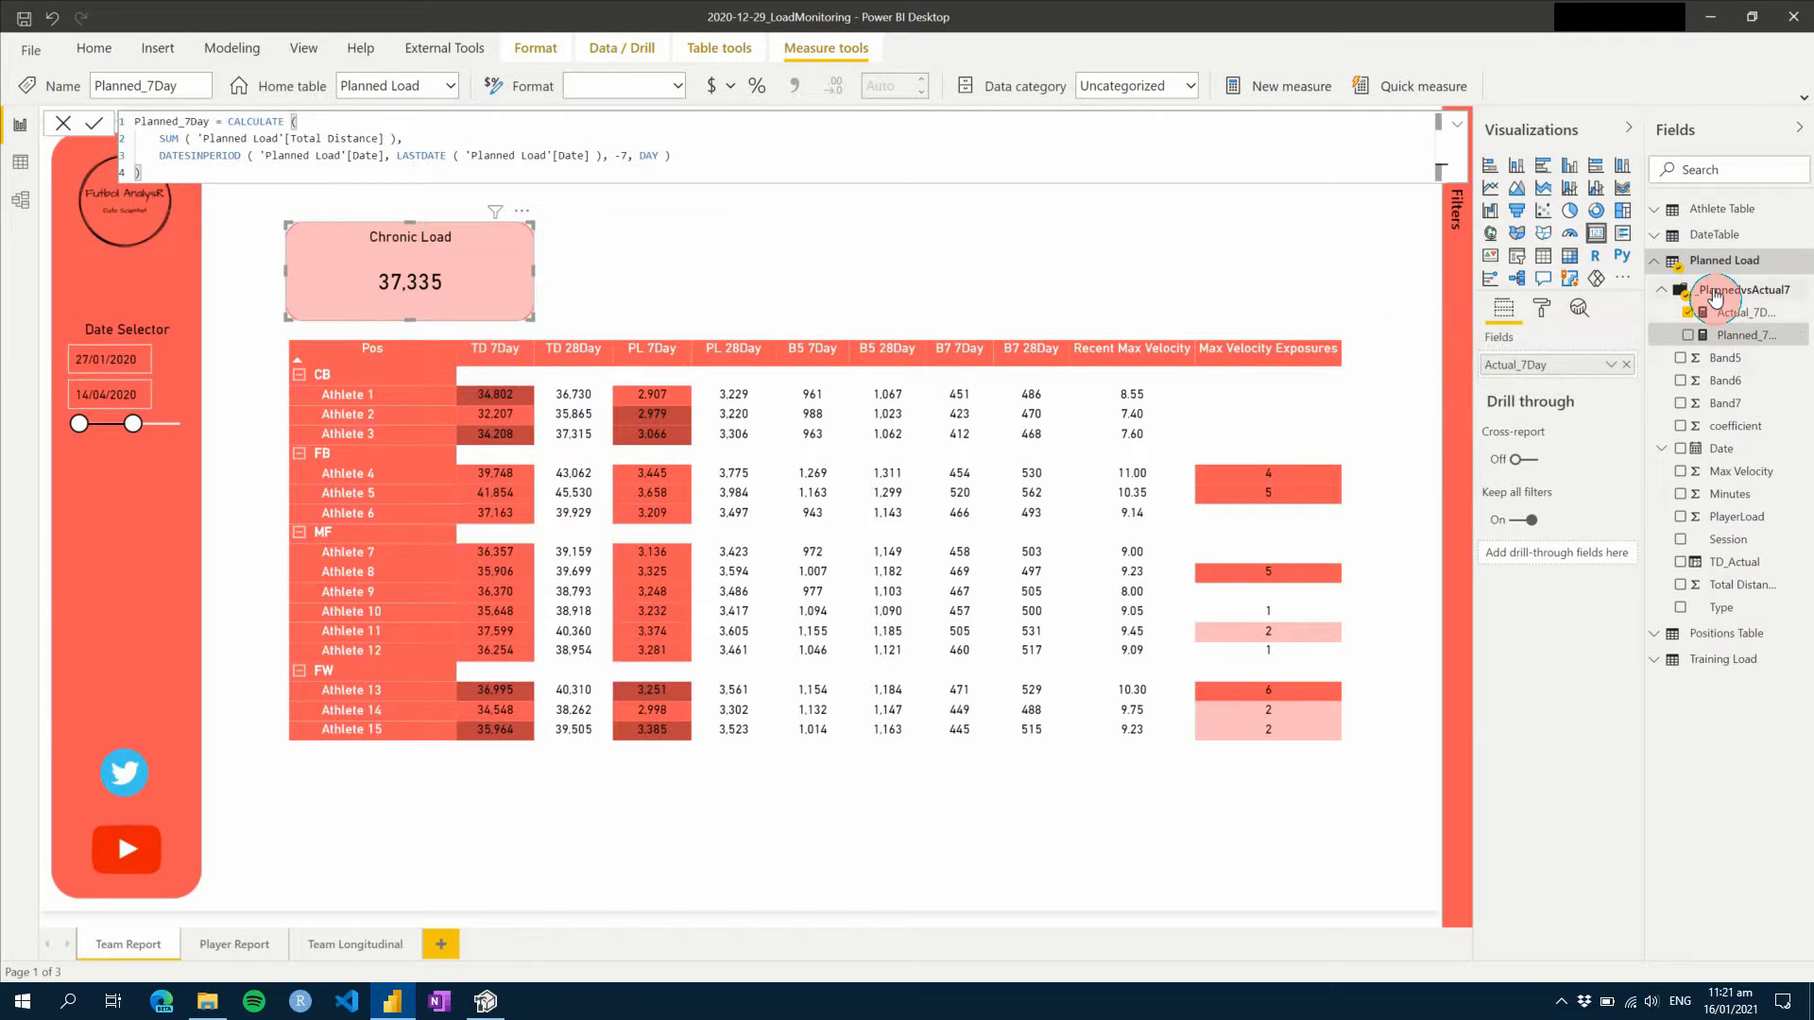
- Switch to Tabular Editor and create a measure named Difference_TD7day in the _PlannedvsActual7 folder of the Planned Load table
{"action": "left_click", "coordinate": [485, 1001]}
{"action": "right_click", "coordinate": [881, 408]}
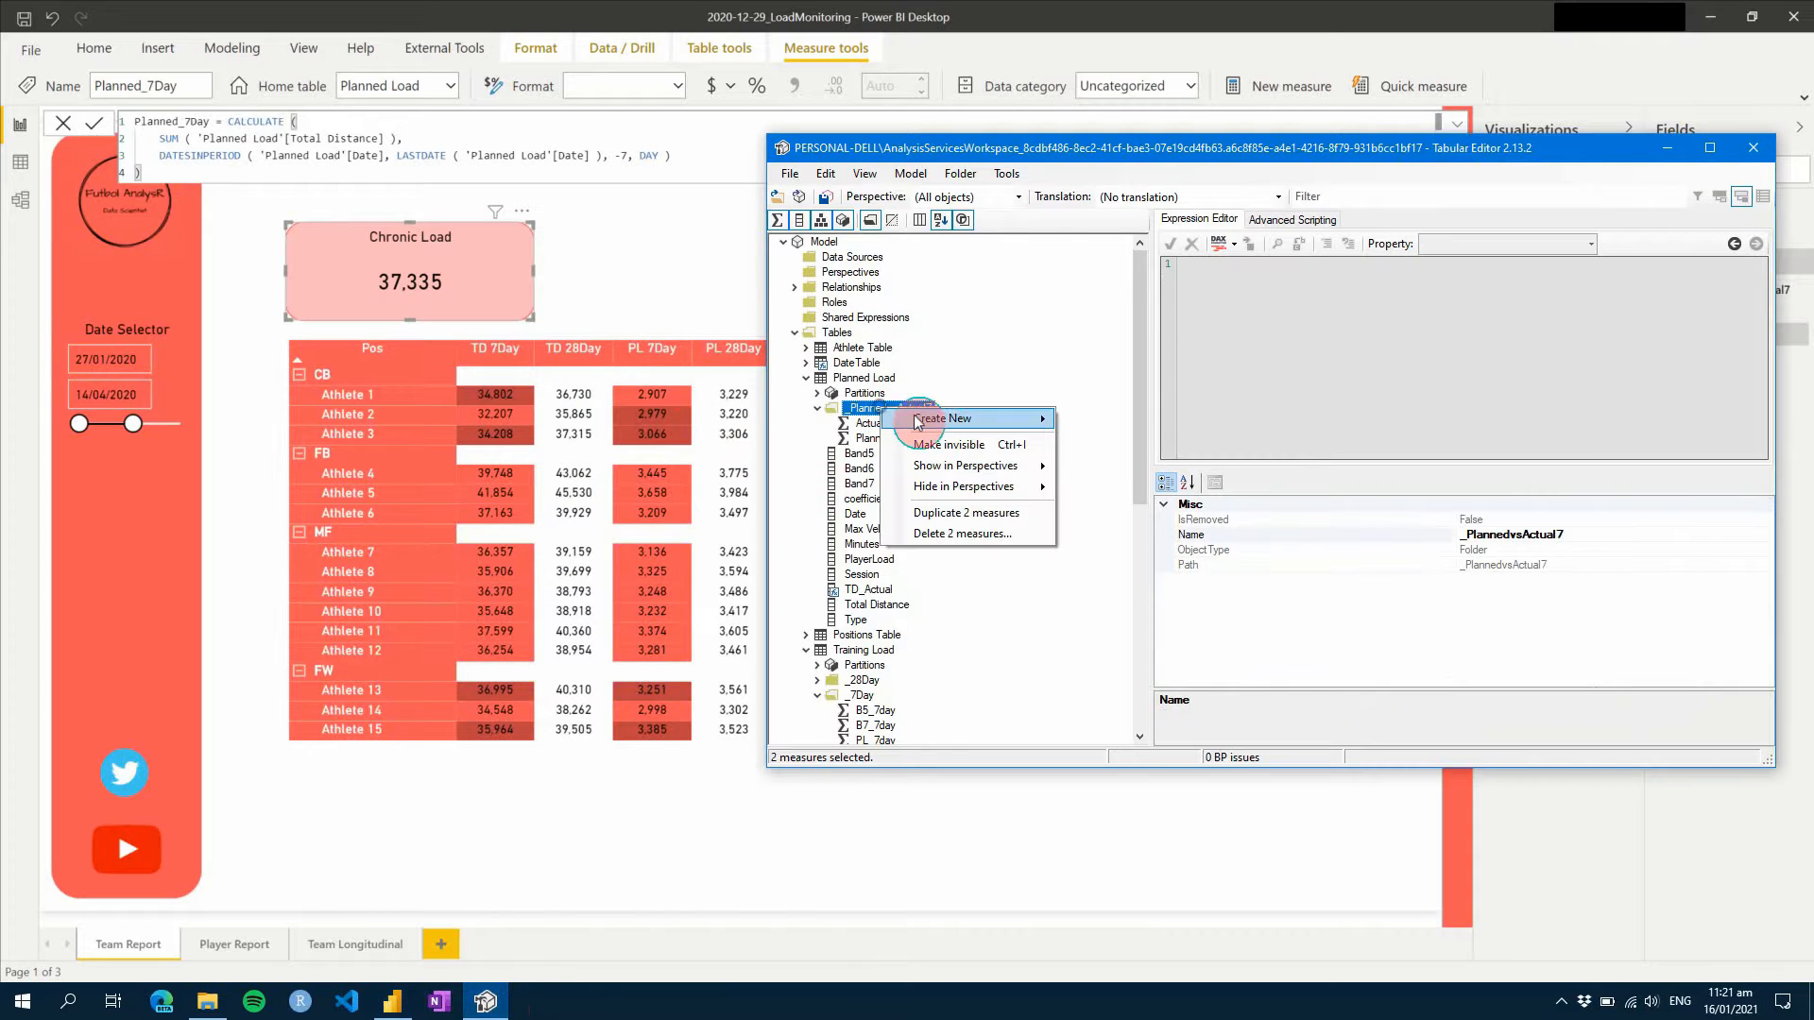
{"action": "mouse_move", "coordinate": [935, 423]}
{"action": "left_click", "coordinate": [1111, 446]}
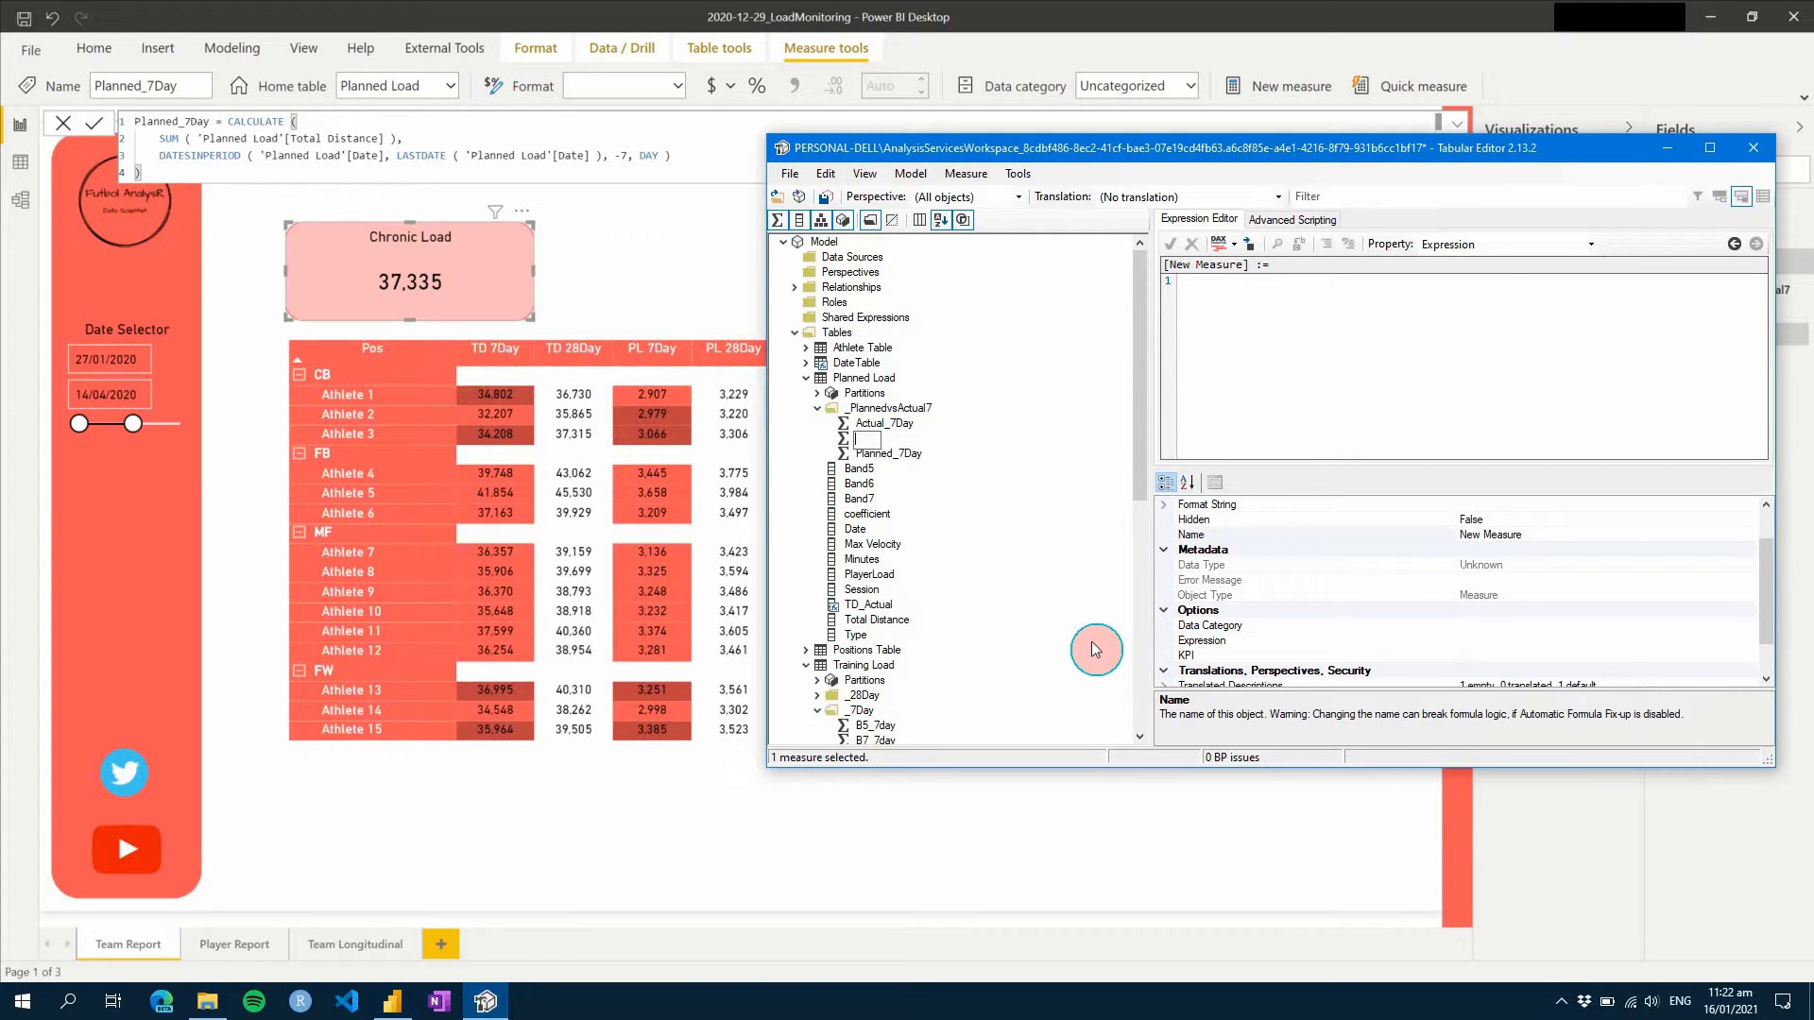
{"action": "type", "text": "Difference_TD7day"}
{"action": "key", "text": "Return"}
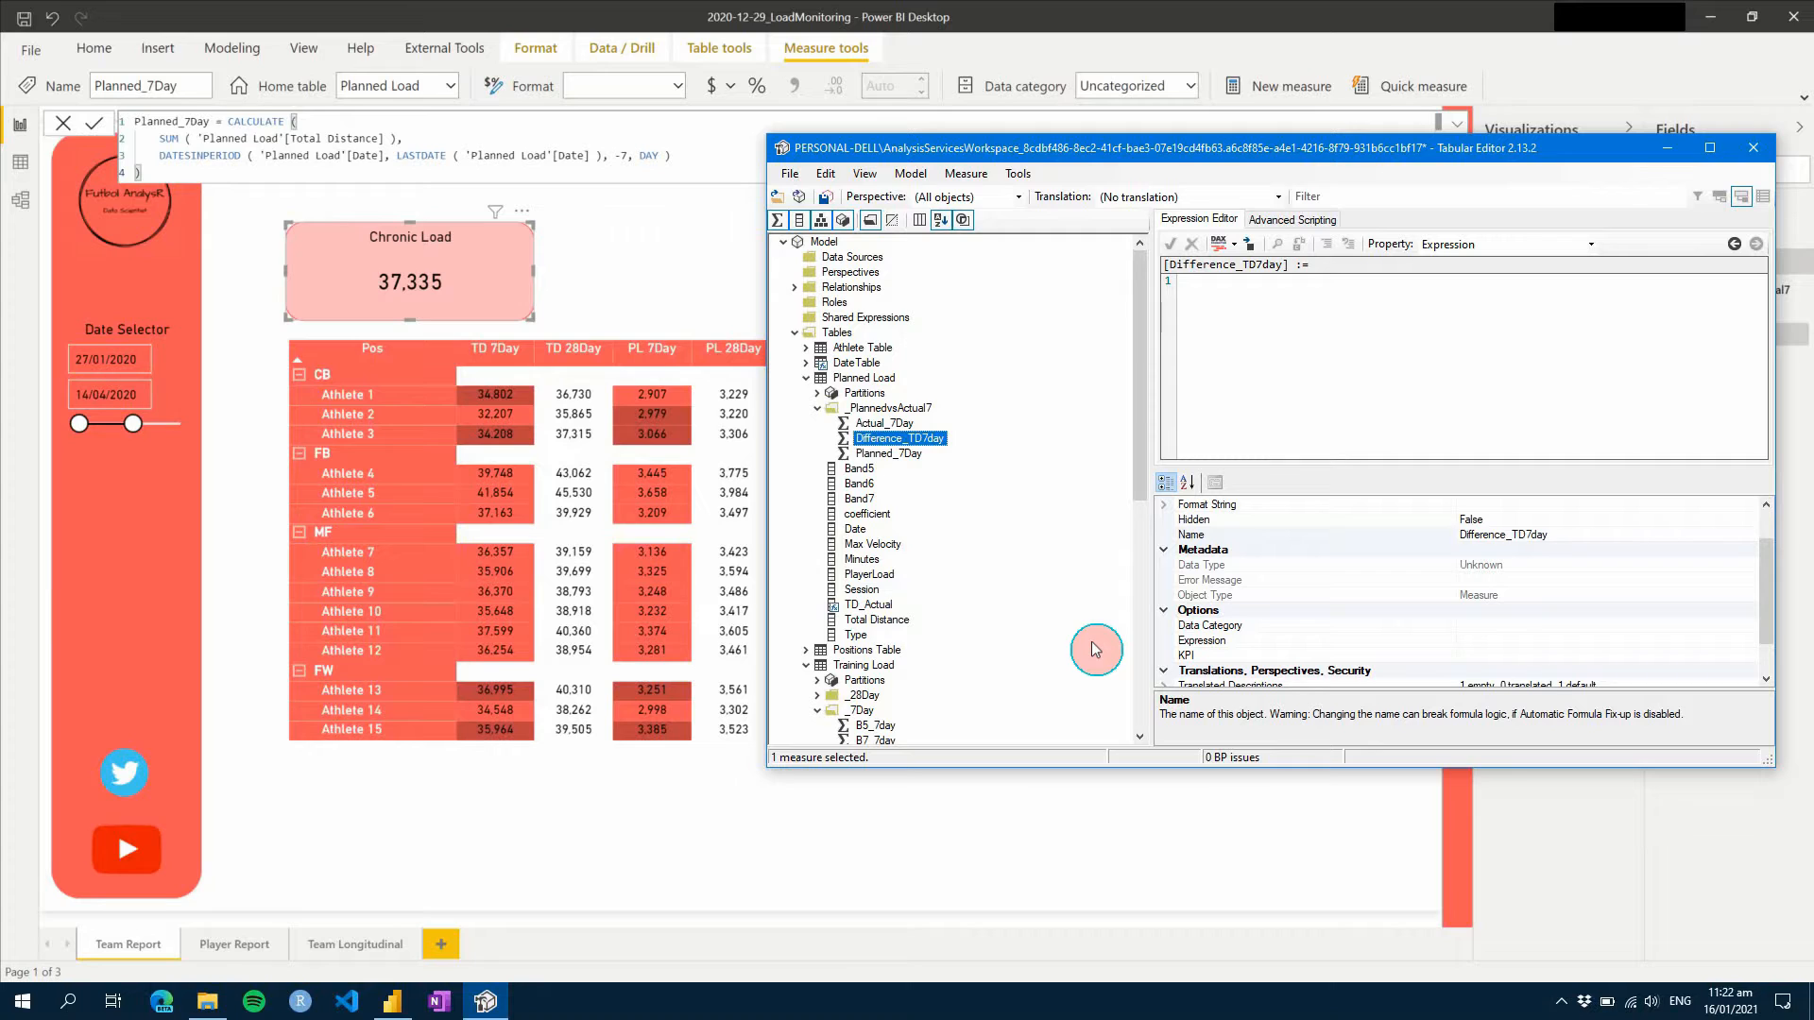
- Define Difference_TD7day with a variable _val equal to ( [Actual_7Day] - [Planned_7Day] ) and return _val
{"action": "left_click", "coordinate": [1219, 388]}
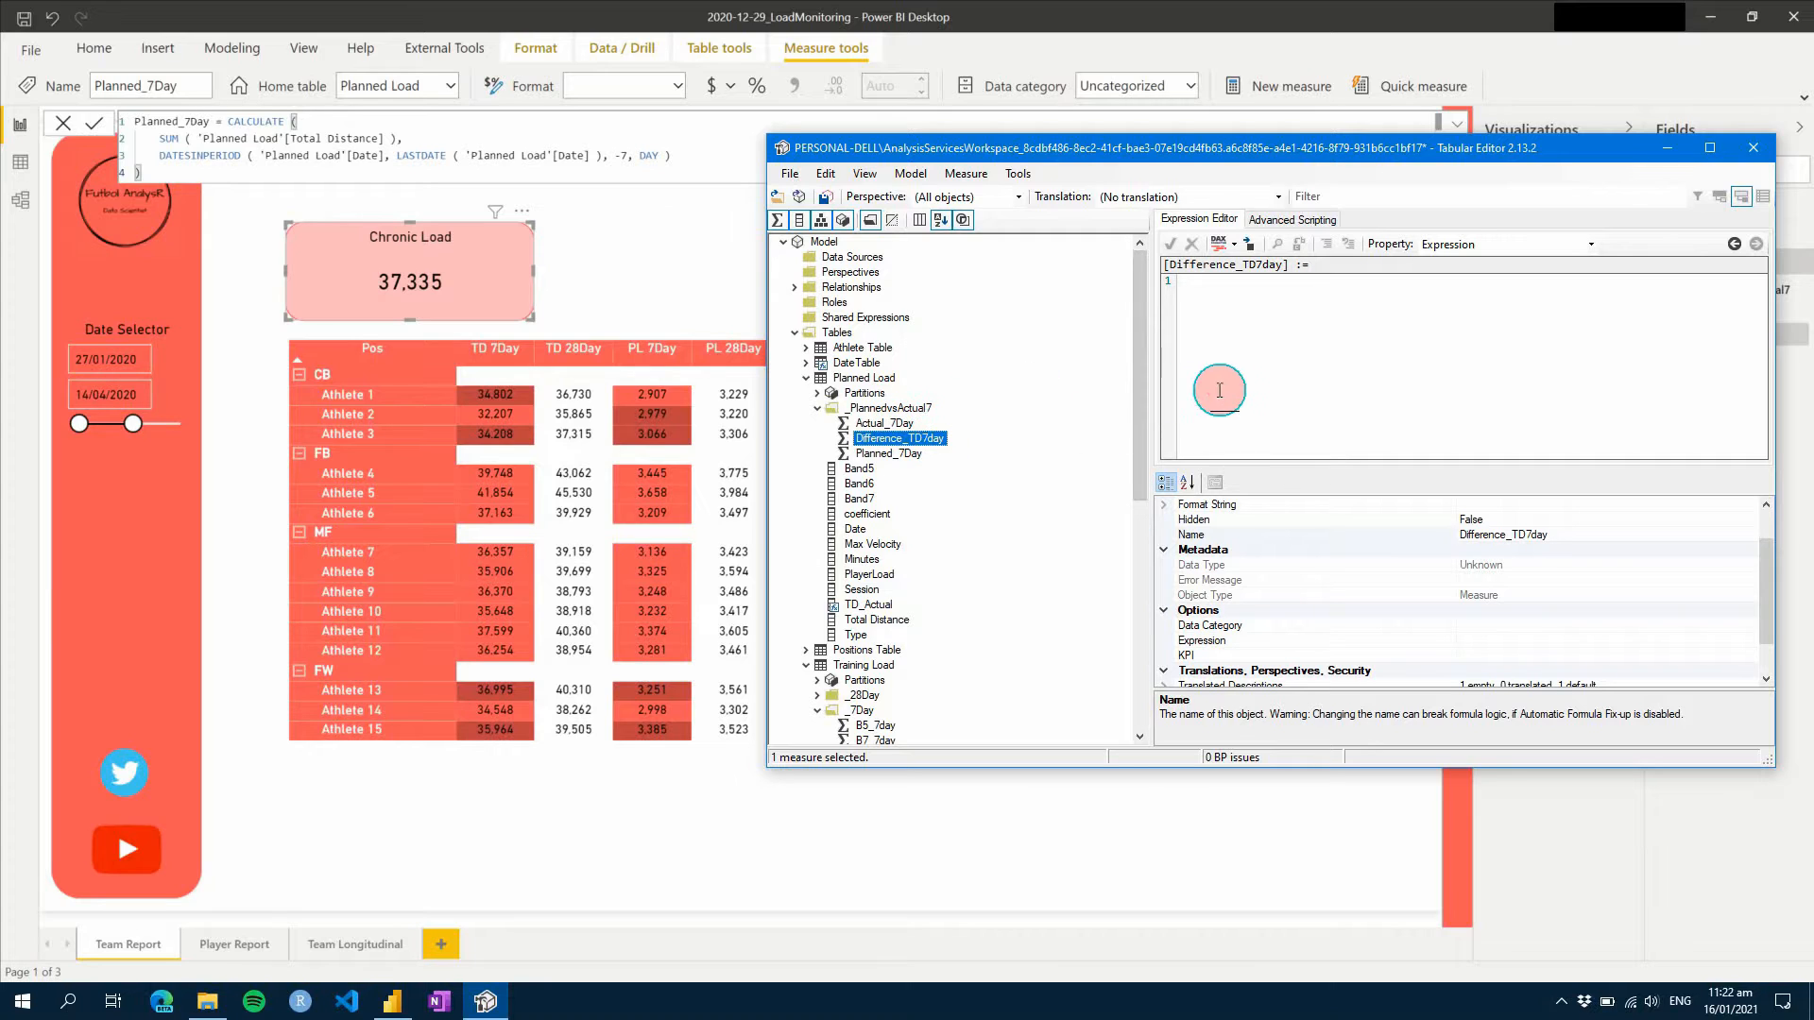
{"action": "type", "text": "VAR _val ="}
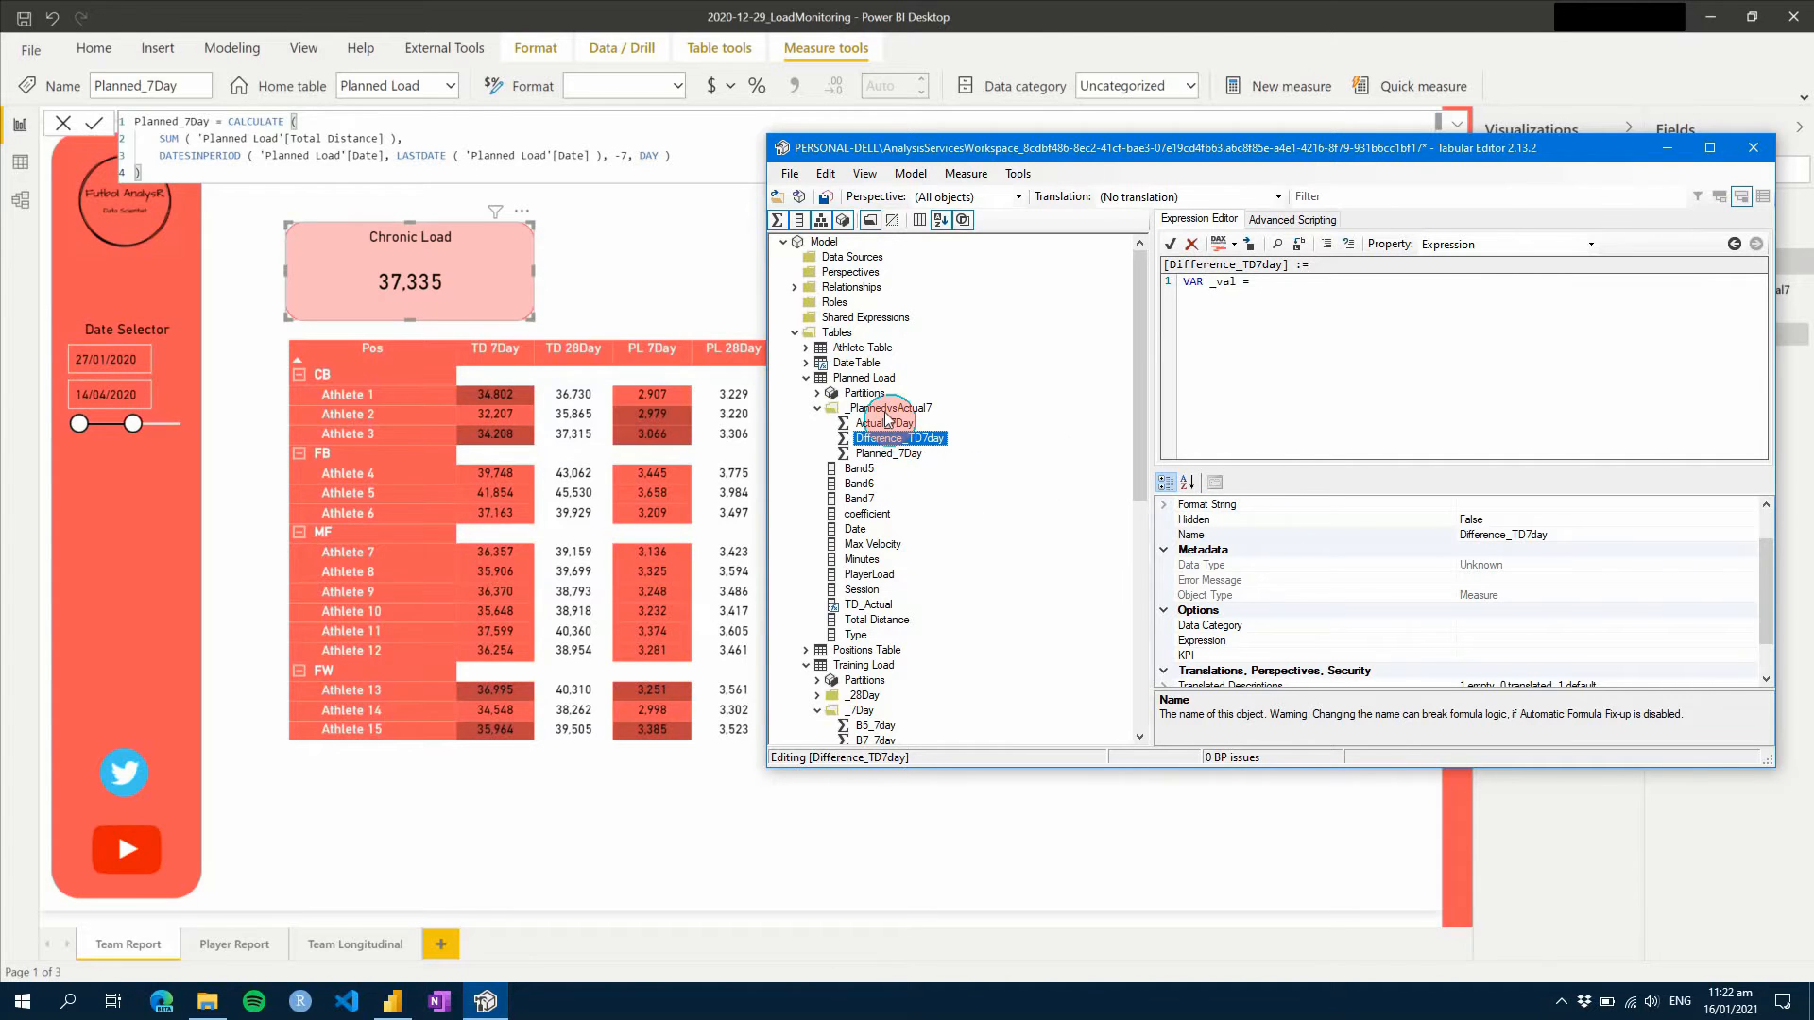
{"action": "left_click_drag", "start_coordinate": [874, 423], "coordinate": [1299, 284]}
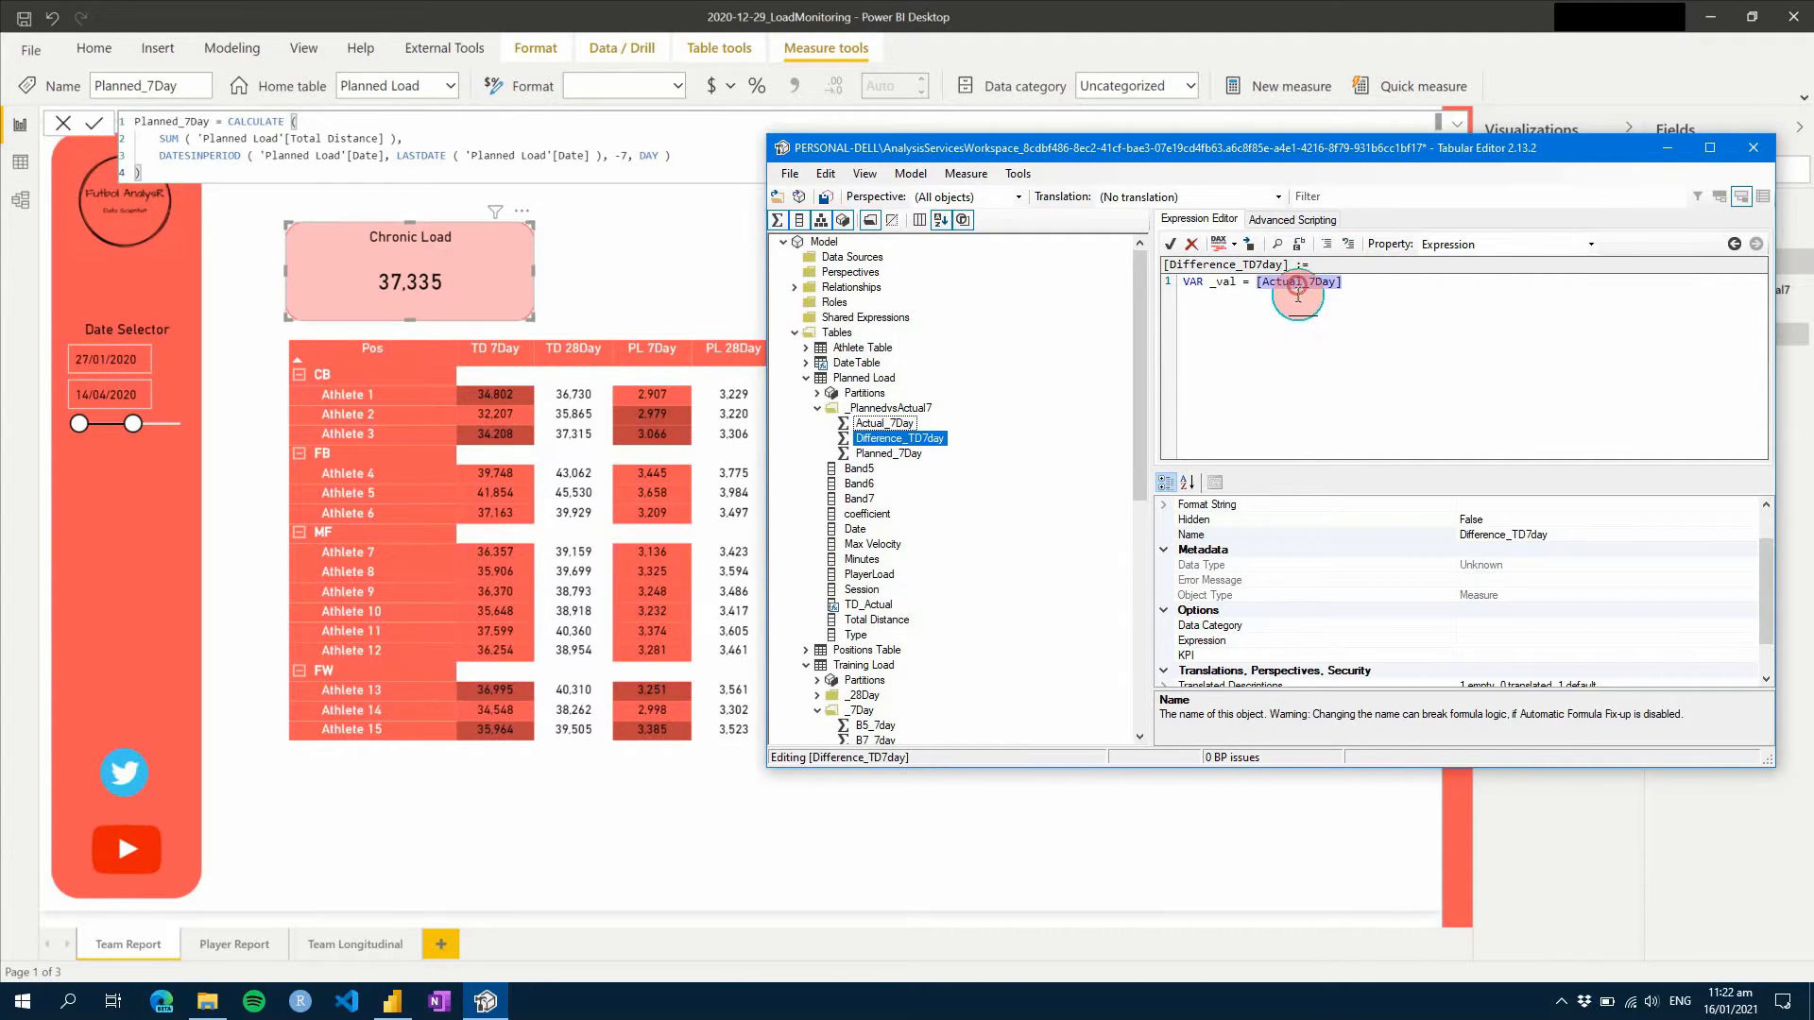
{"action": "left_click", "coordinate": [1386, 430]}
{"action": "type", "text": "-"}
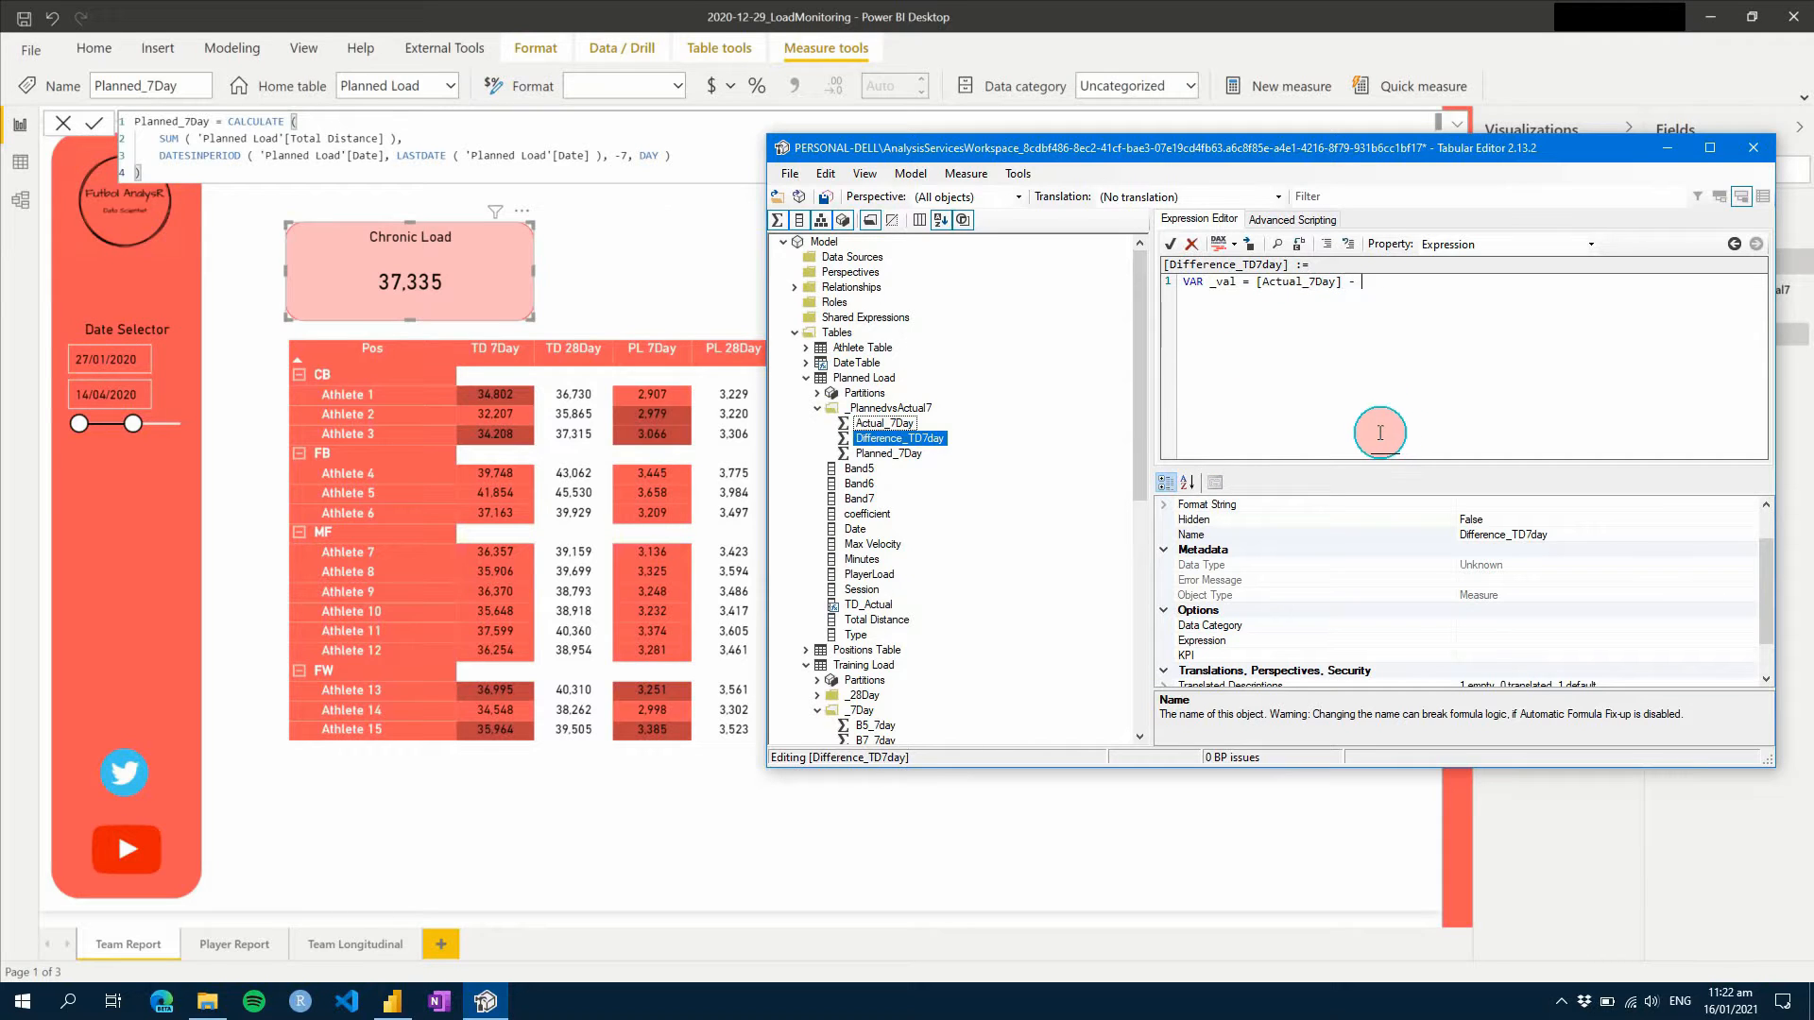
{"action": "left_click_drag", "start_coordinate": [925, 452], "coordinate": [1371, 283]}
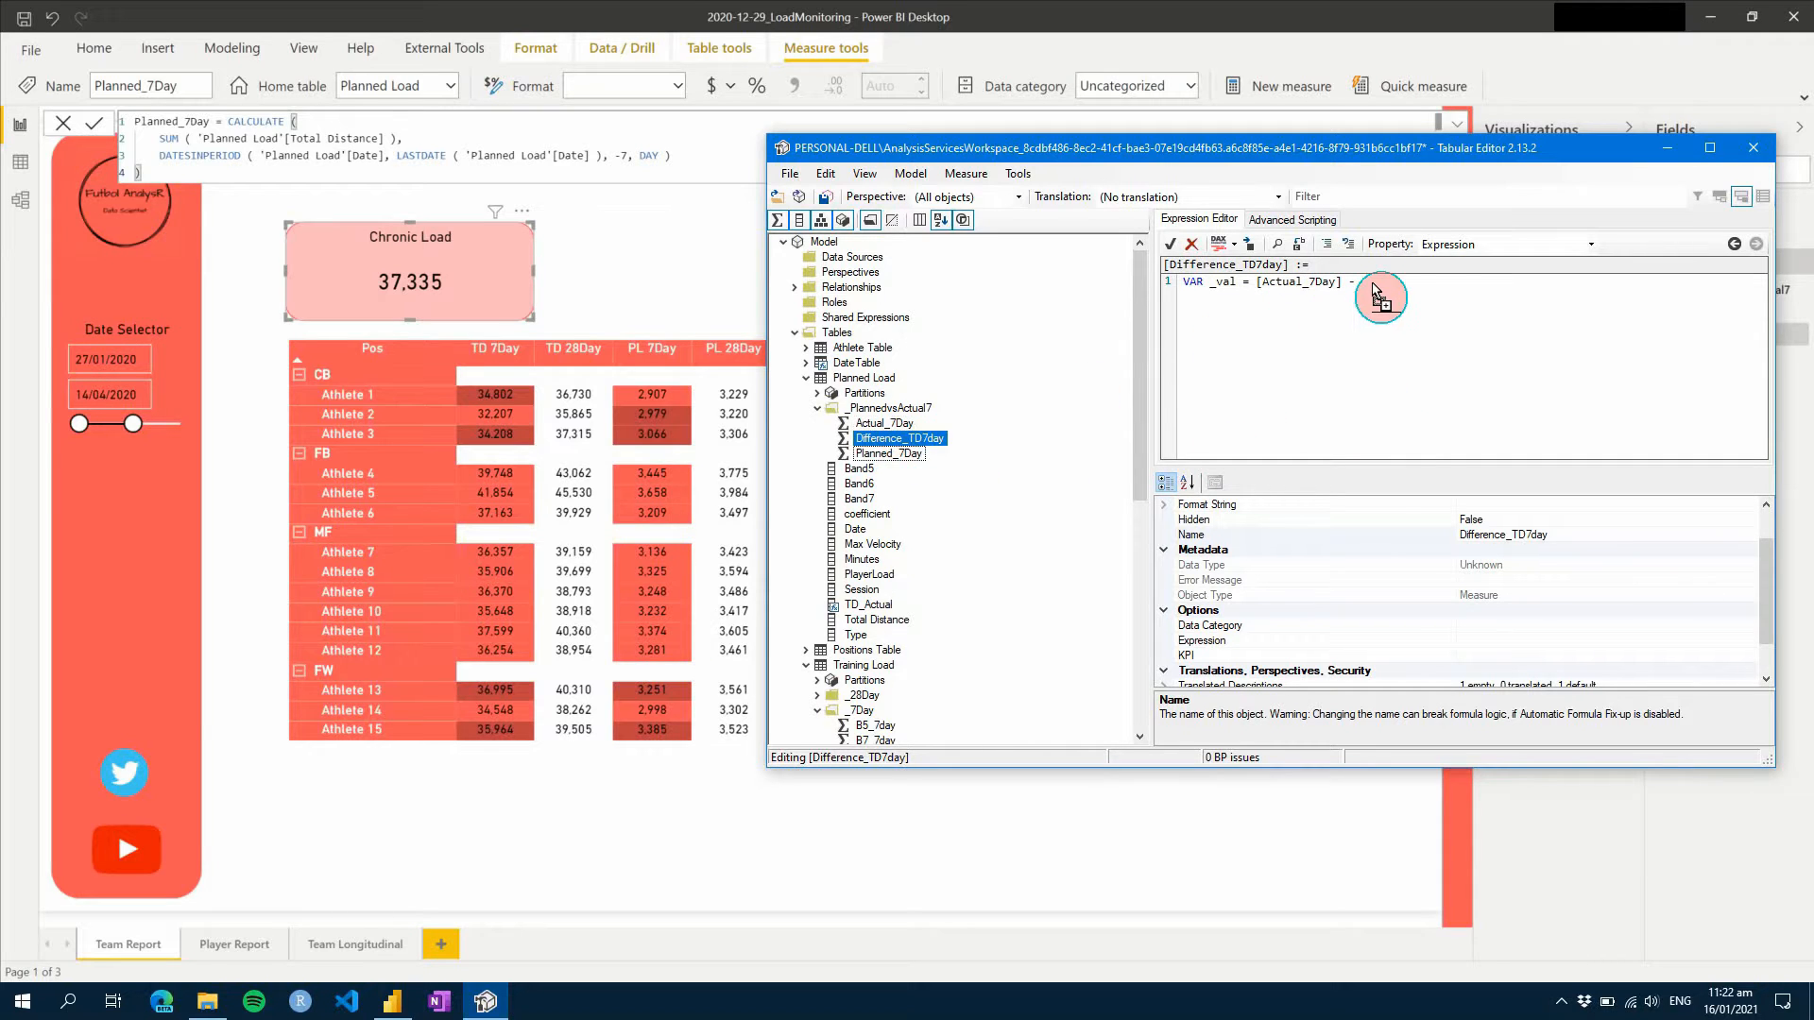
{"action": "left_click", "coordinate": [1256, 283]}
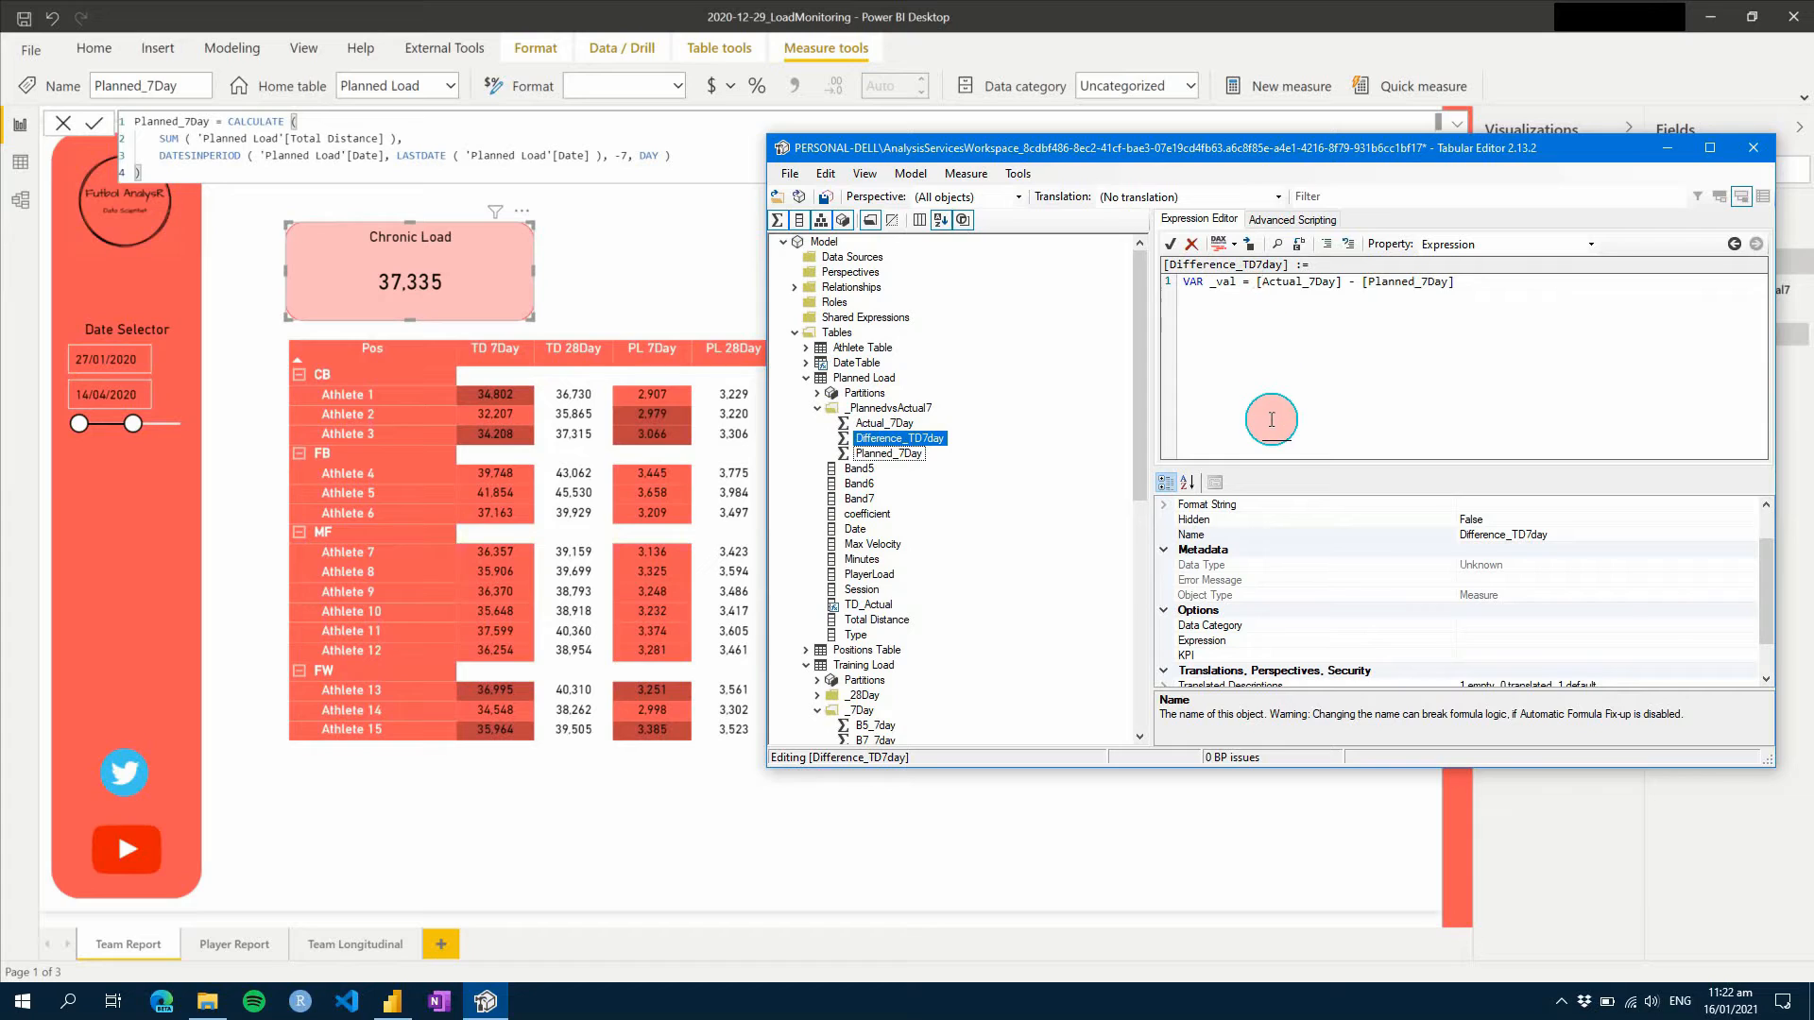
{"action": "type", "text": "("}
{"action": "left_click", "coordinate": [1520, 286]}
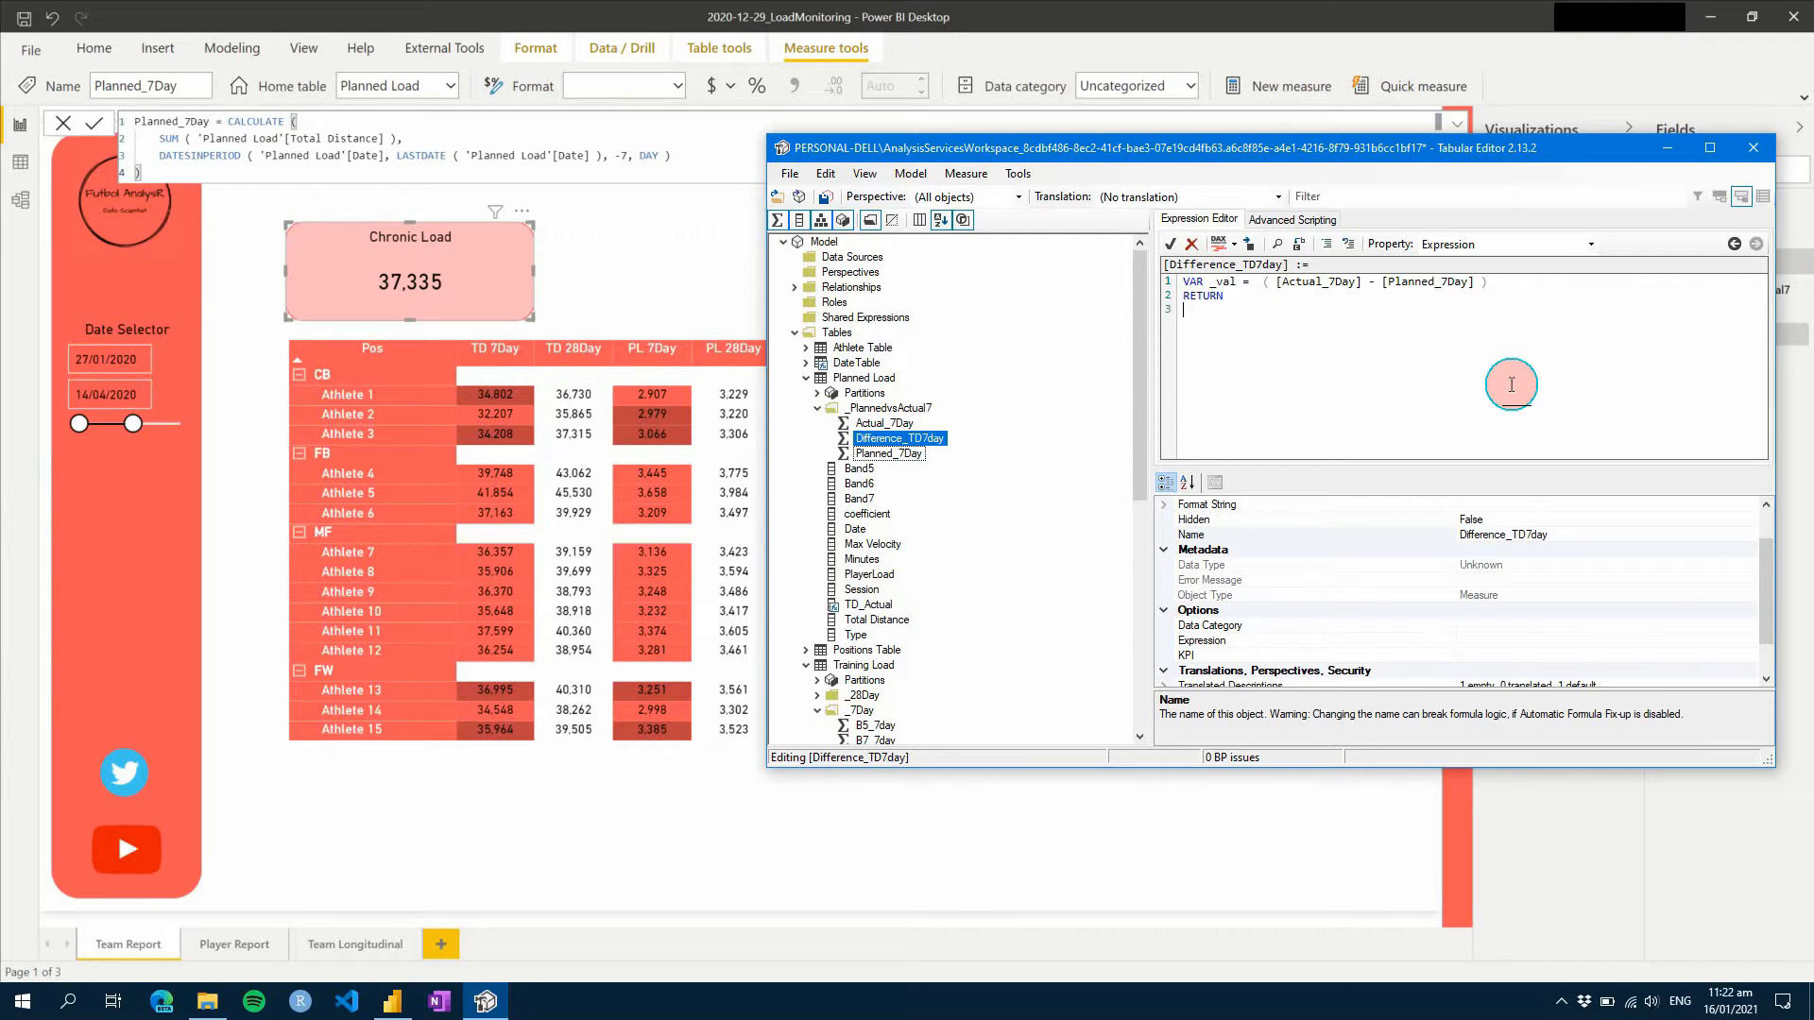
{"action": "key", "text": "Tab"}
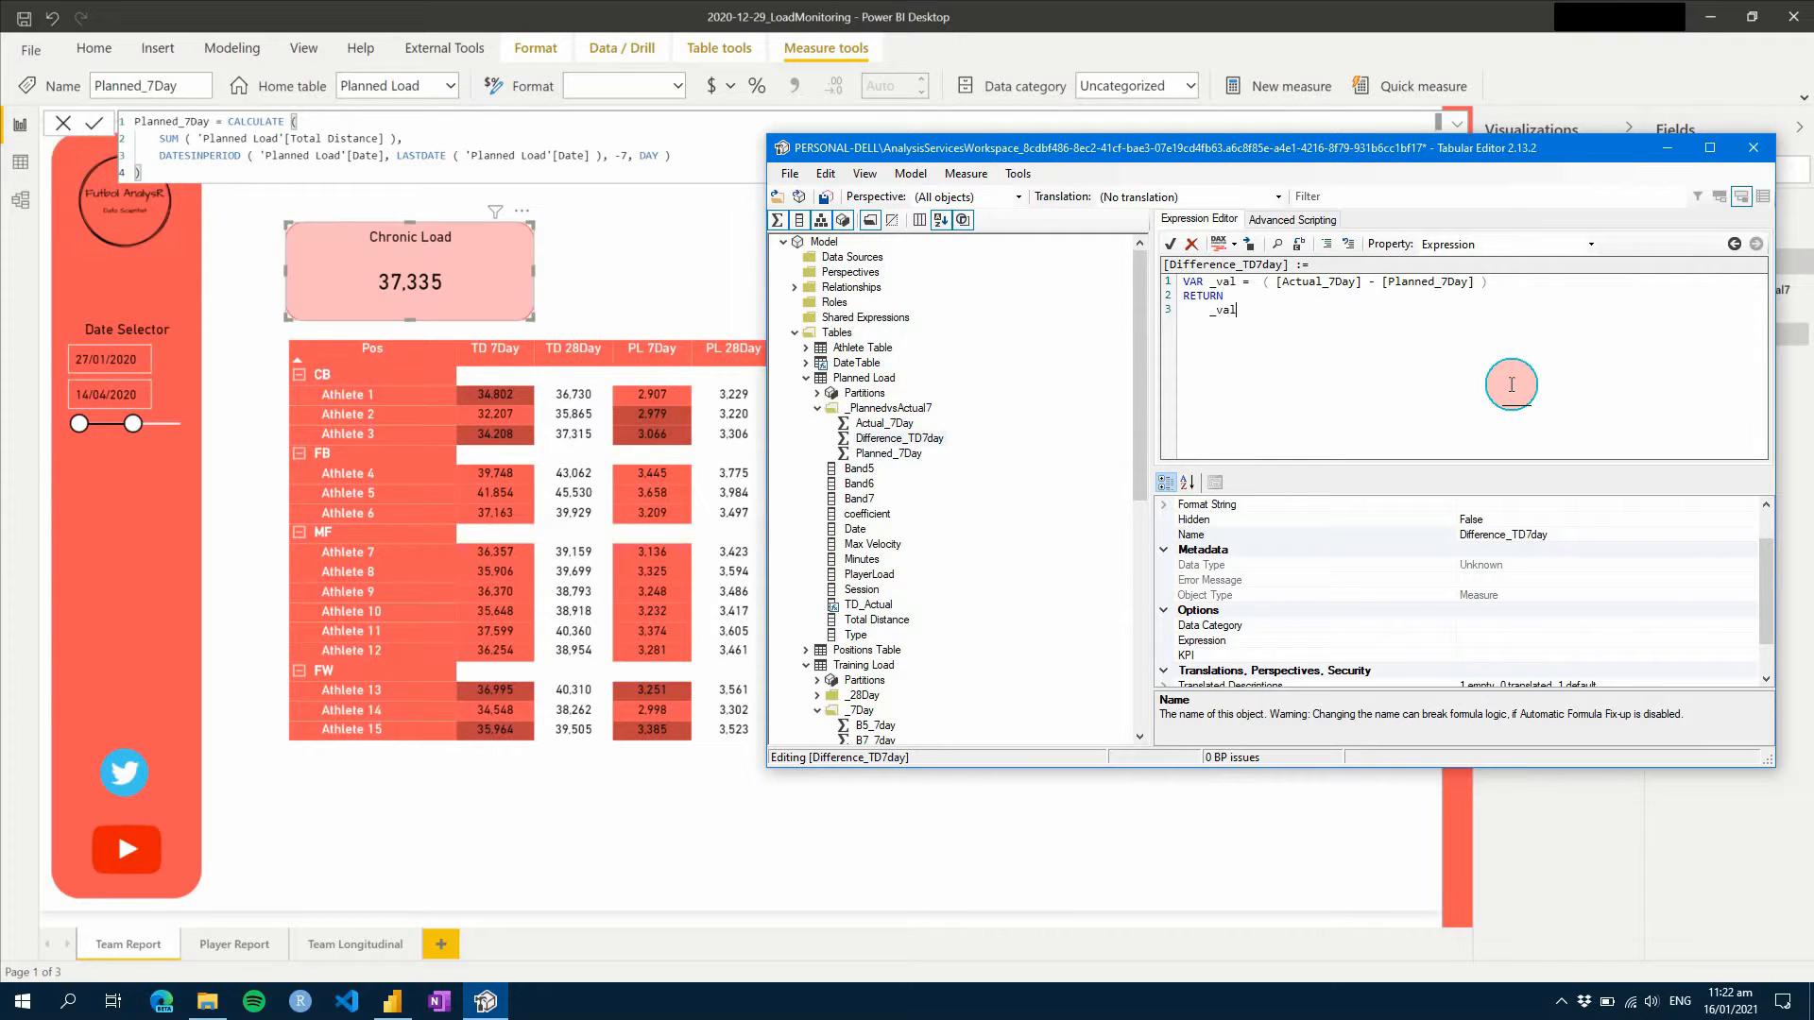
- Switch to Power BI Desktop and add a card showing Difference_TD7day between the Chronic Load card and the matrix's far edge
{"action": "left_click", "coordinate": [587, 231]}
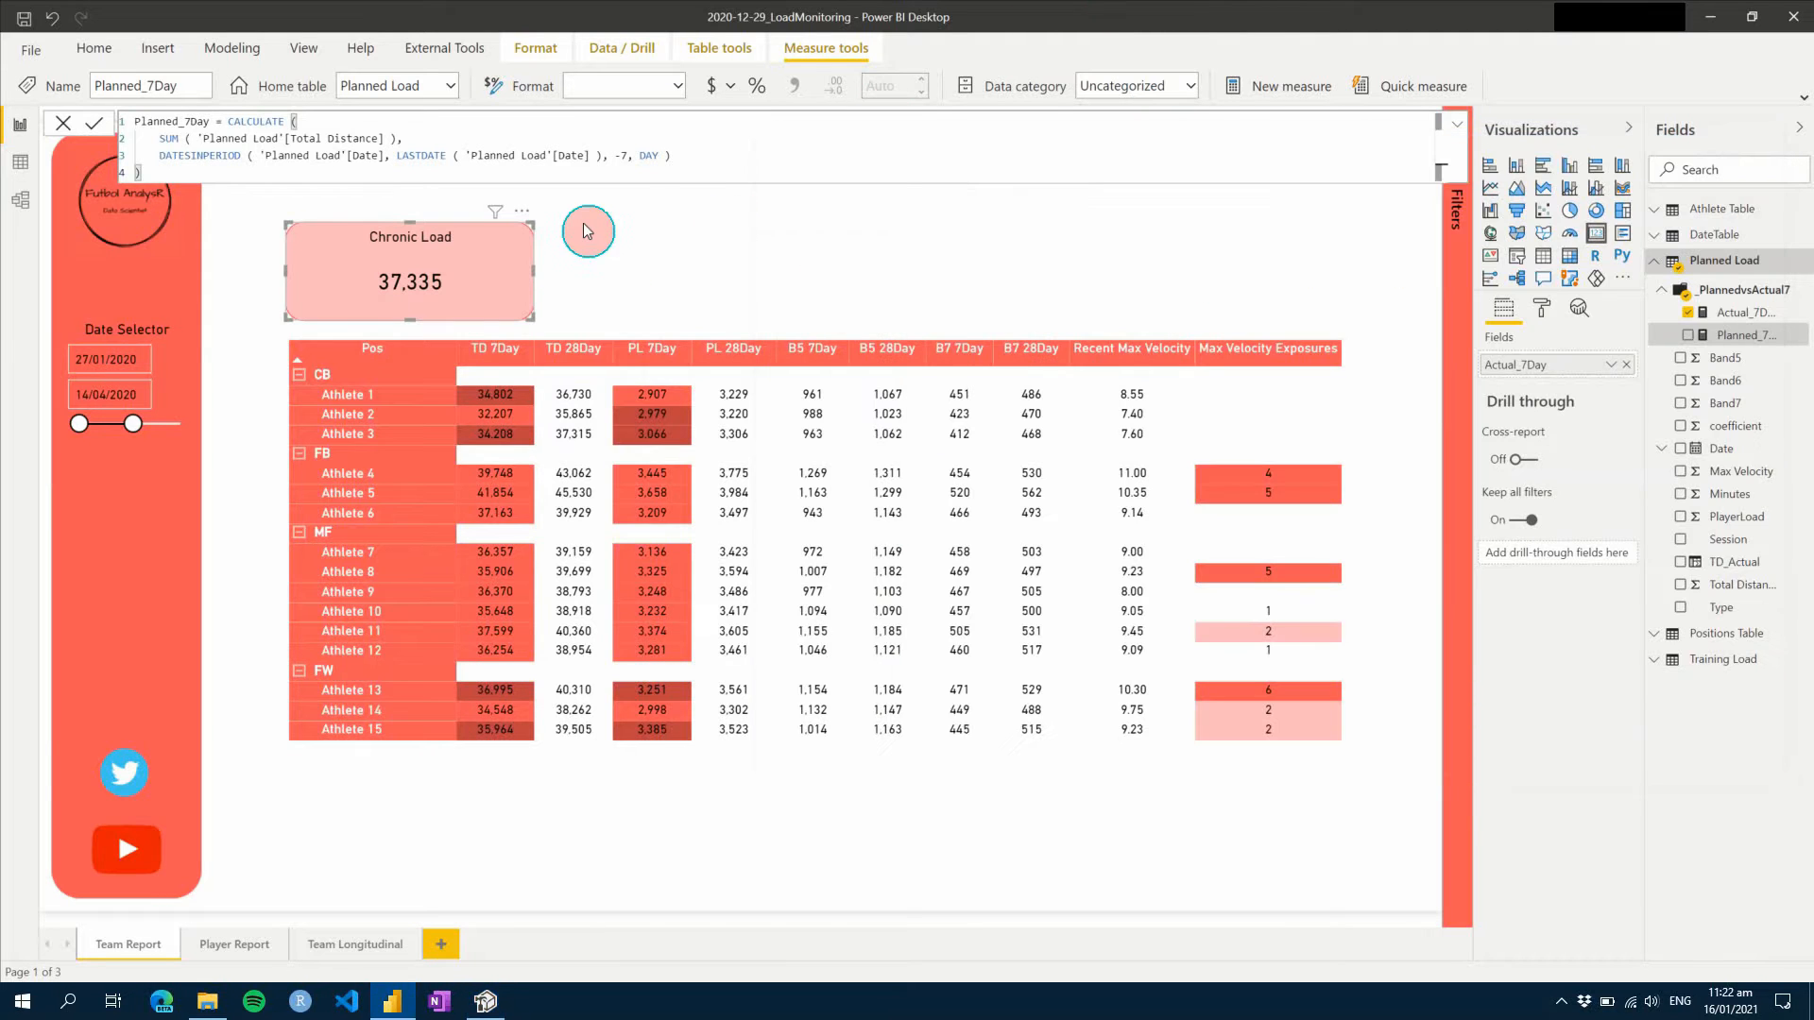
{"action": "left_click", "coordinate": [812, 312]}
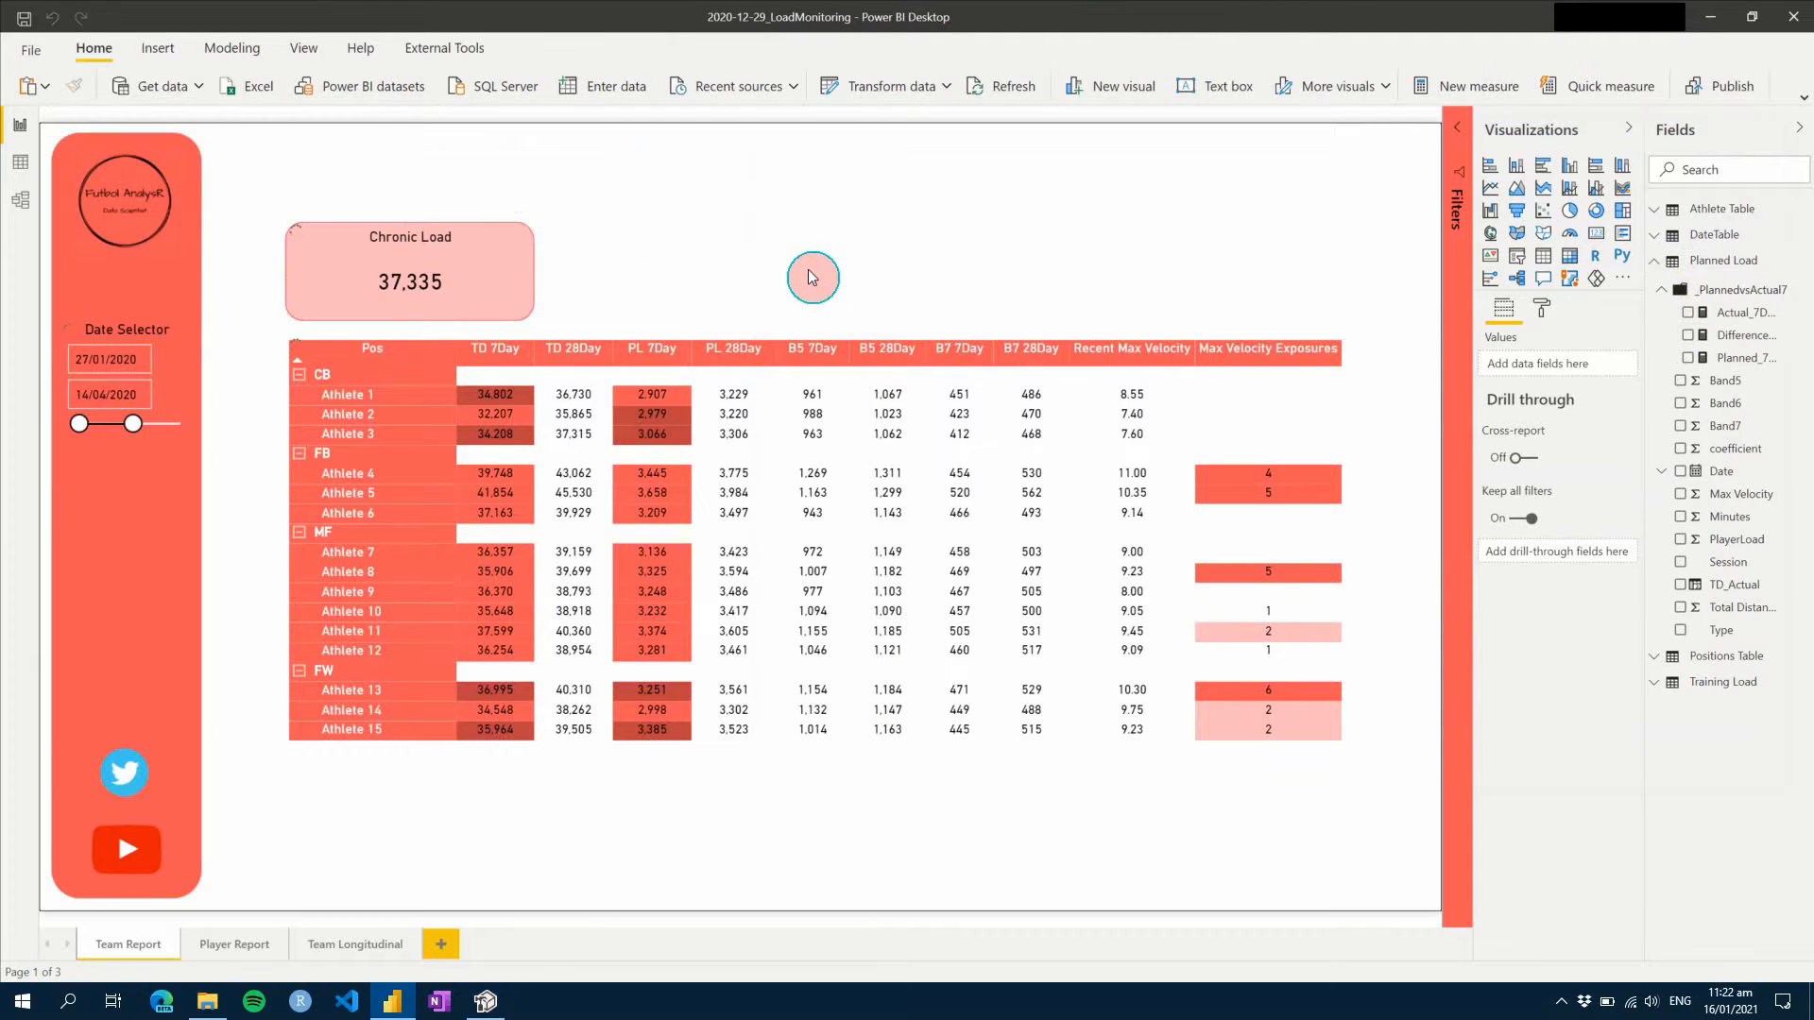
{"action": "left_click_drag", "start_coordinate": [957, 265], "coordinate": [847, 239]}
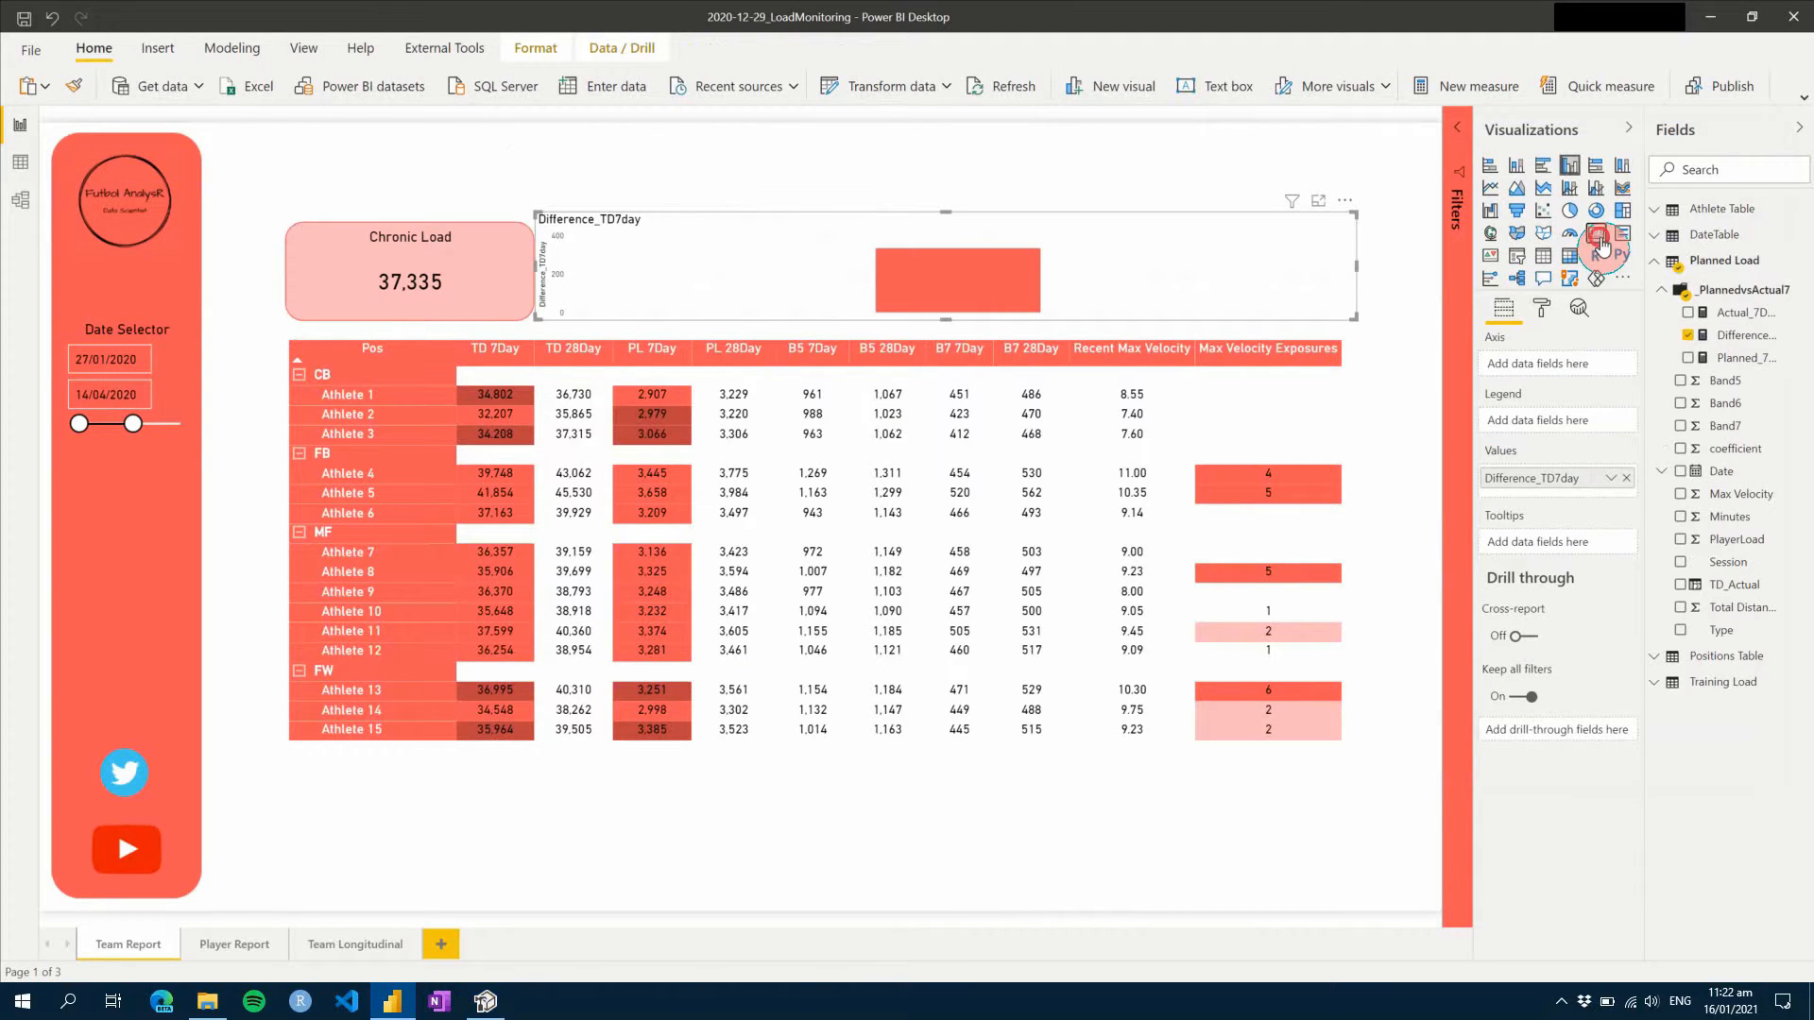
{"action": "left_click", "coordinate": [1601, 244]}
{"action": "left_click_drag", "start_coordinate": [1356, 265], "coordinate": [829, 269]}
{"action": "left_click_drag", "start_coordinate": [704, 274], "coordinate": [764, 270]}
- Divide the Difference_TD7day subtraction by [Planned_7Day] in Tabular Editor, save the model and uncover the report card to view it
{"action": "key", "text": "alt+Tab"}
{"action": "left_click", "coordinate": [1352, 296]}
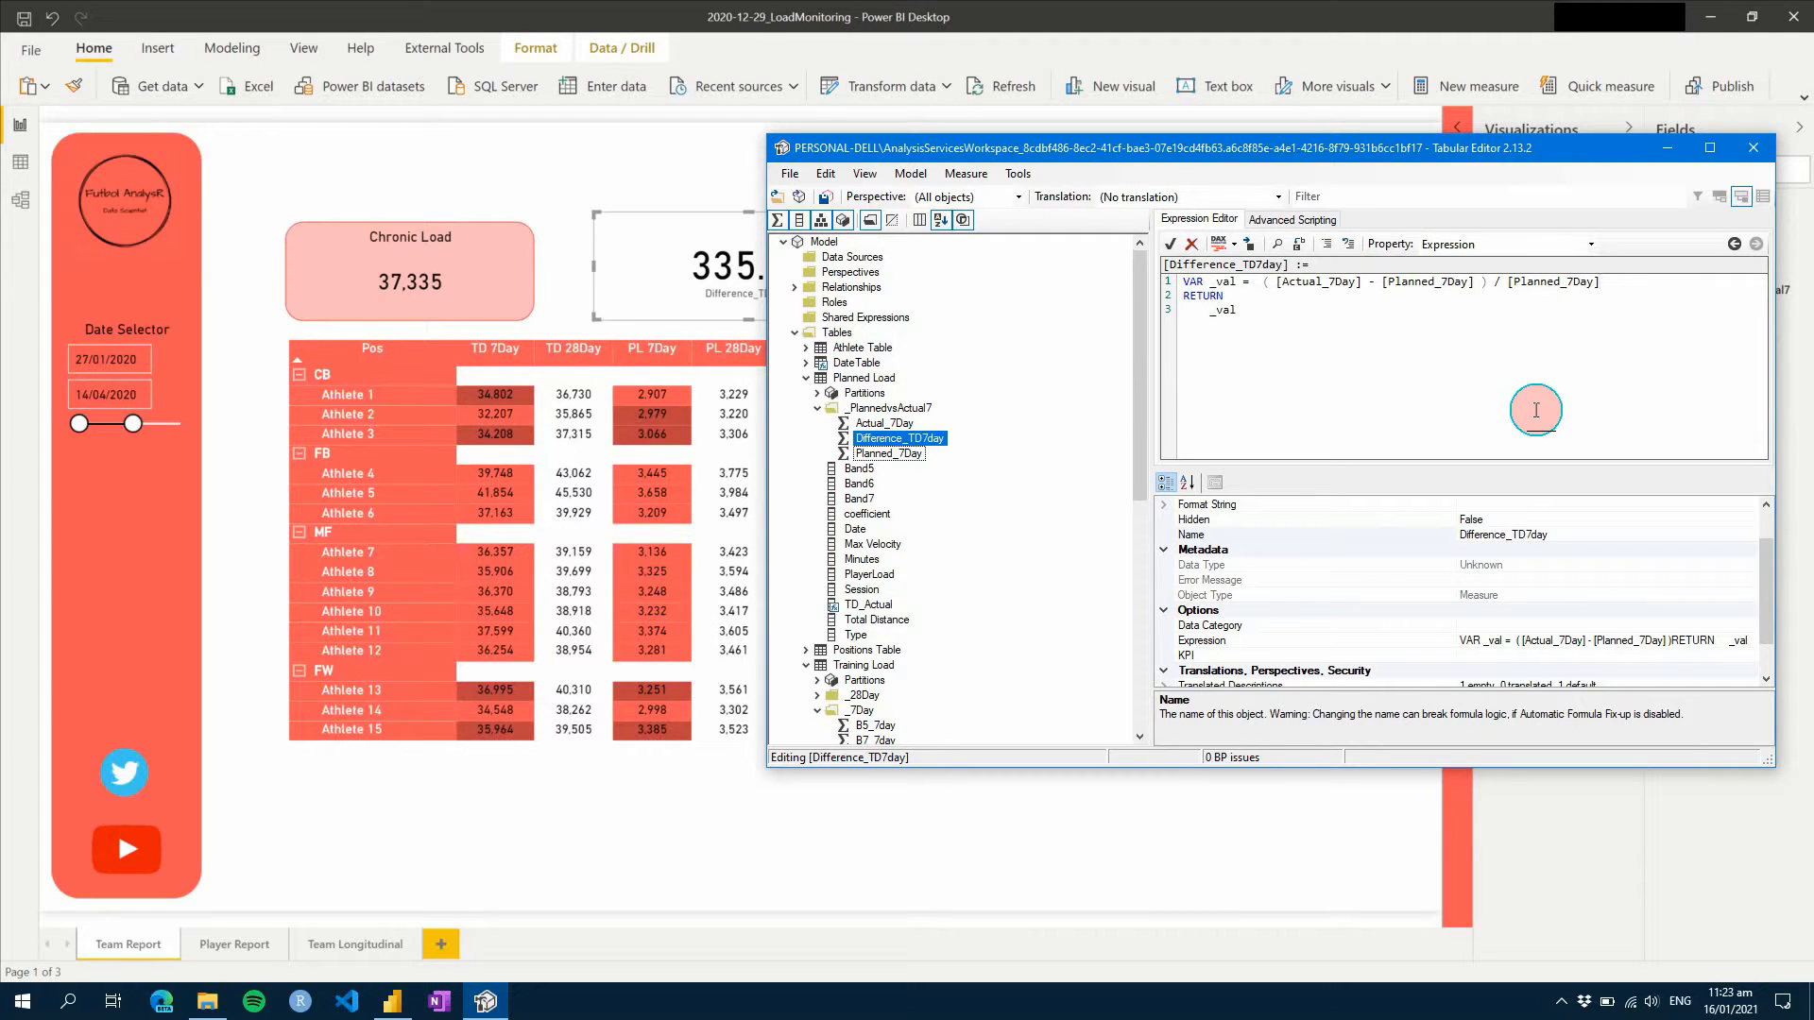
{"action": "key", "text": "ctrl+s"}
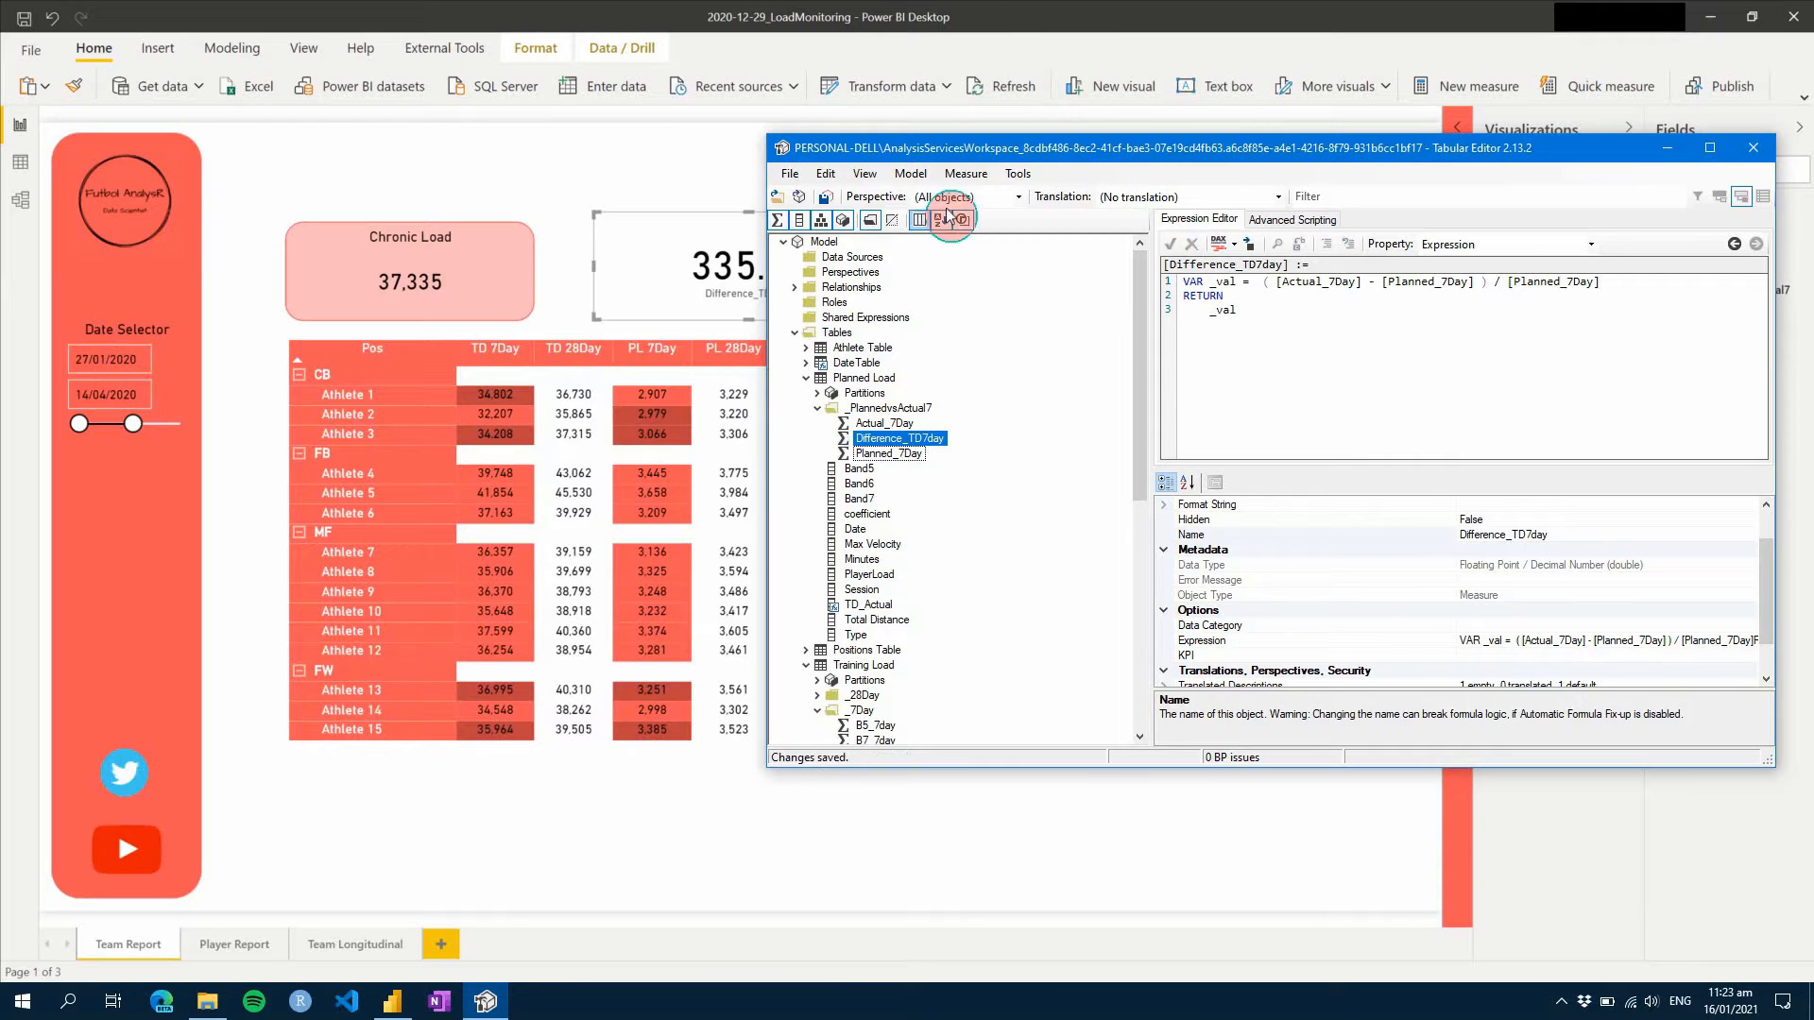
{"action": "left_click_drag", "start_coordinate": [1009, 161], "coordinate": [760, 354]}
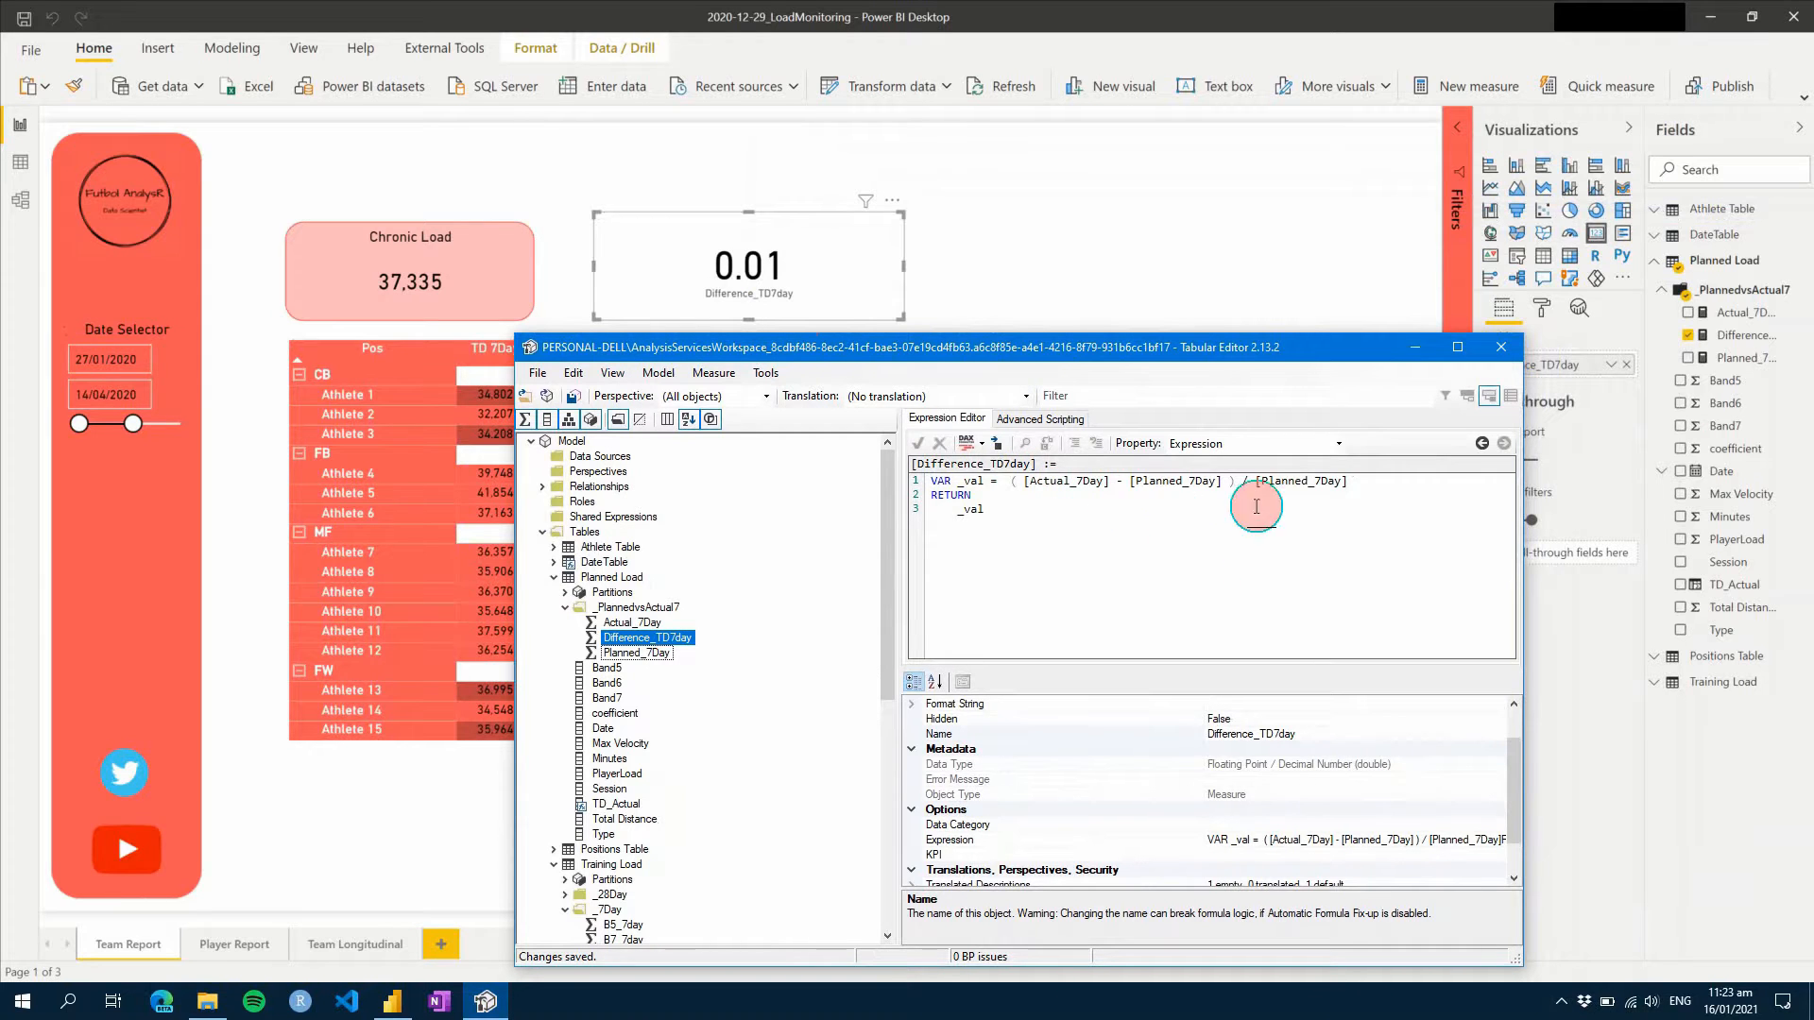
- Change the _val expression of Difference_TD7day to [Actual_7Day] / [Planned_7Day] and save the changes to the model
{"action": "left_click_drag", "start_coordinate": [1373, 486], "coordinate": [1222, 482]}
{"action": "key", "text": "Delete"}
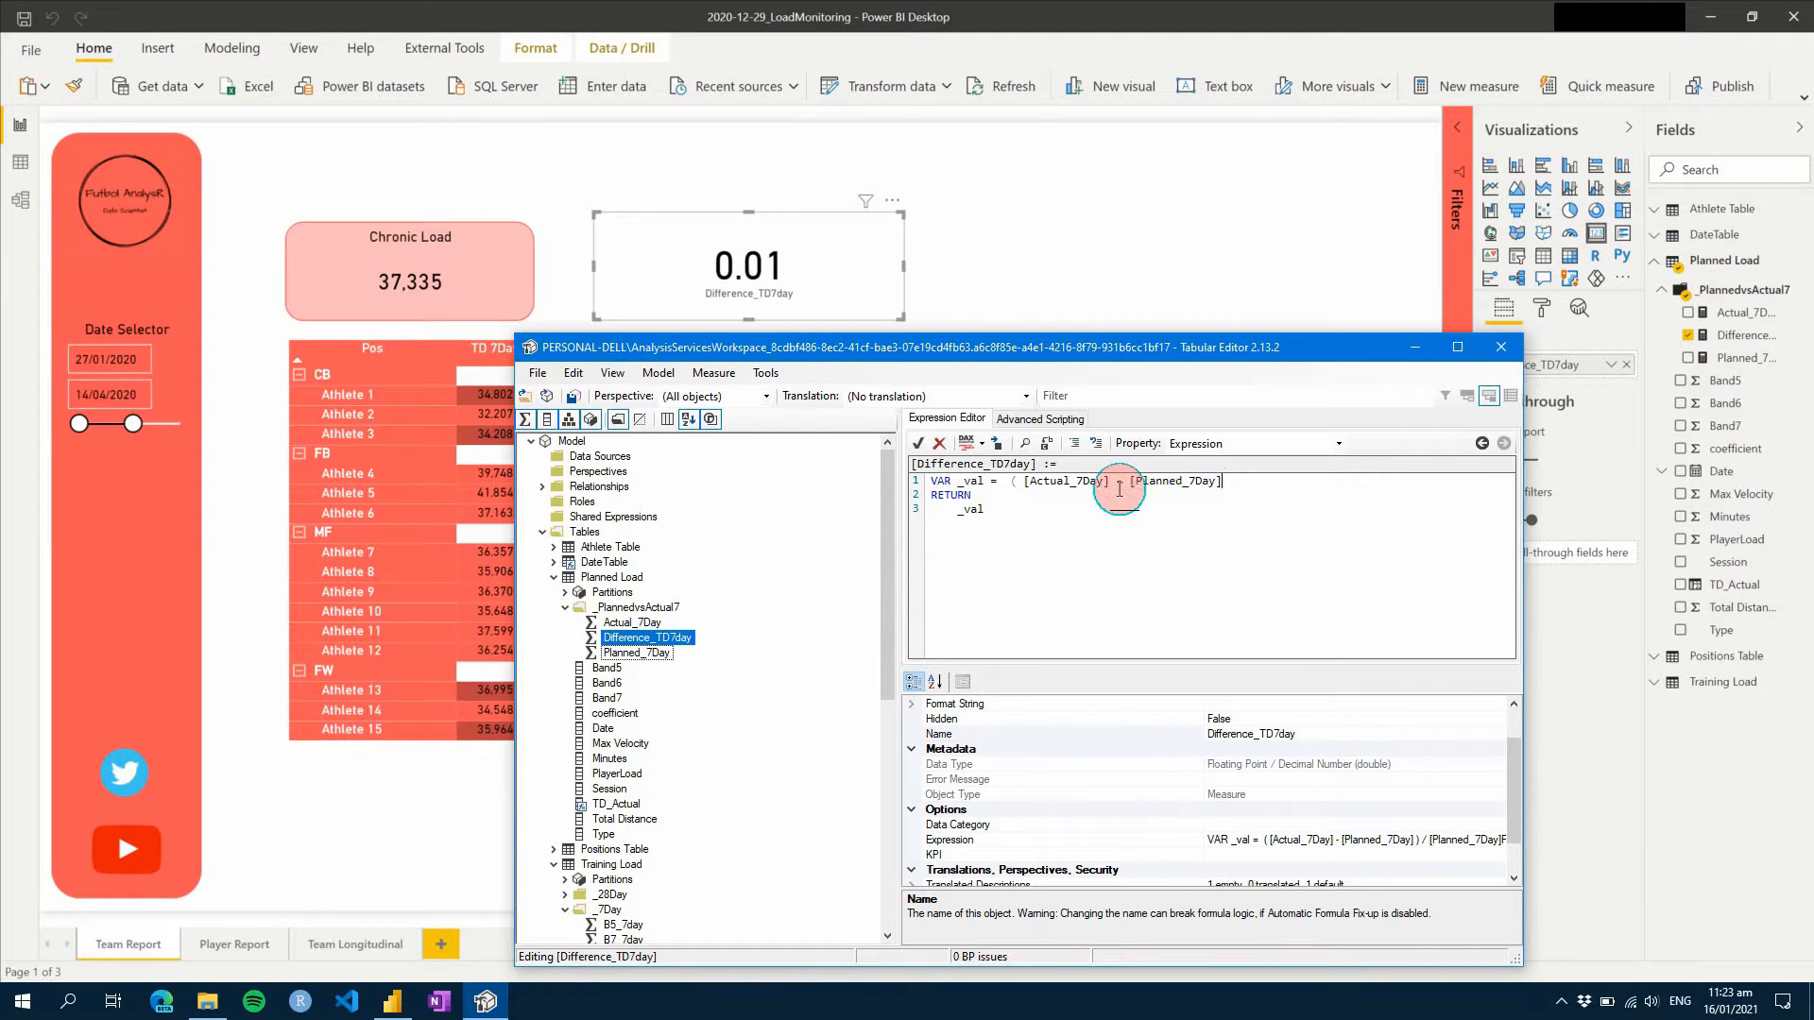
{"action": "left_click", "coordinate": [1122, 483]}
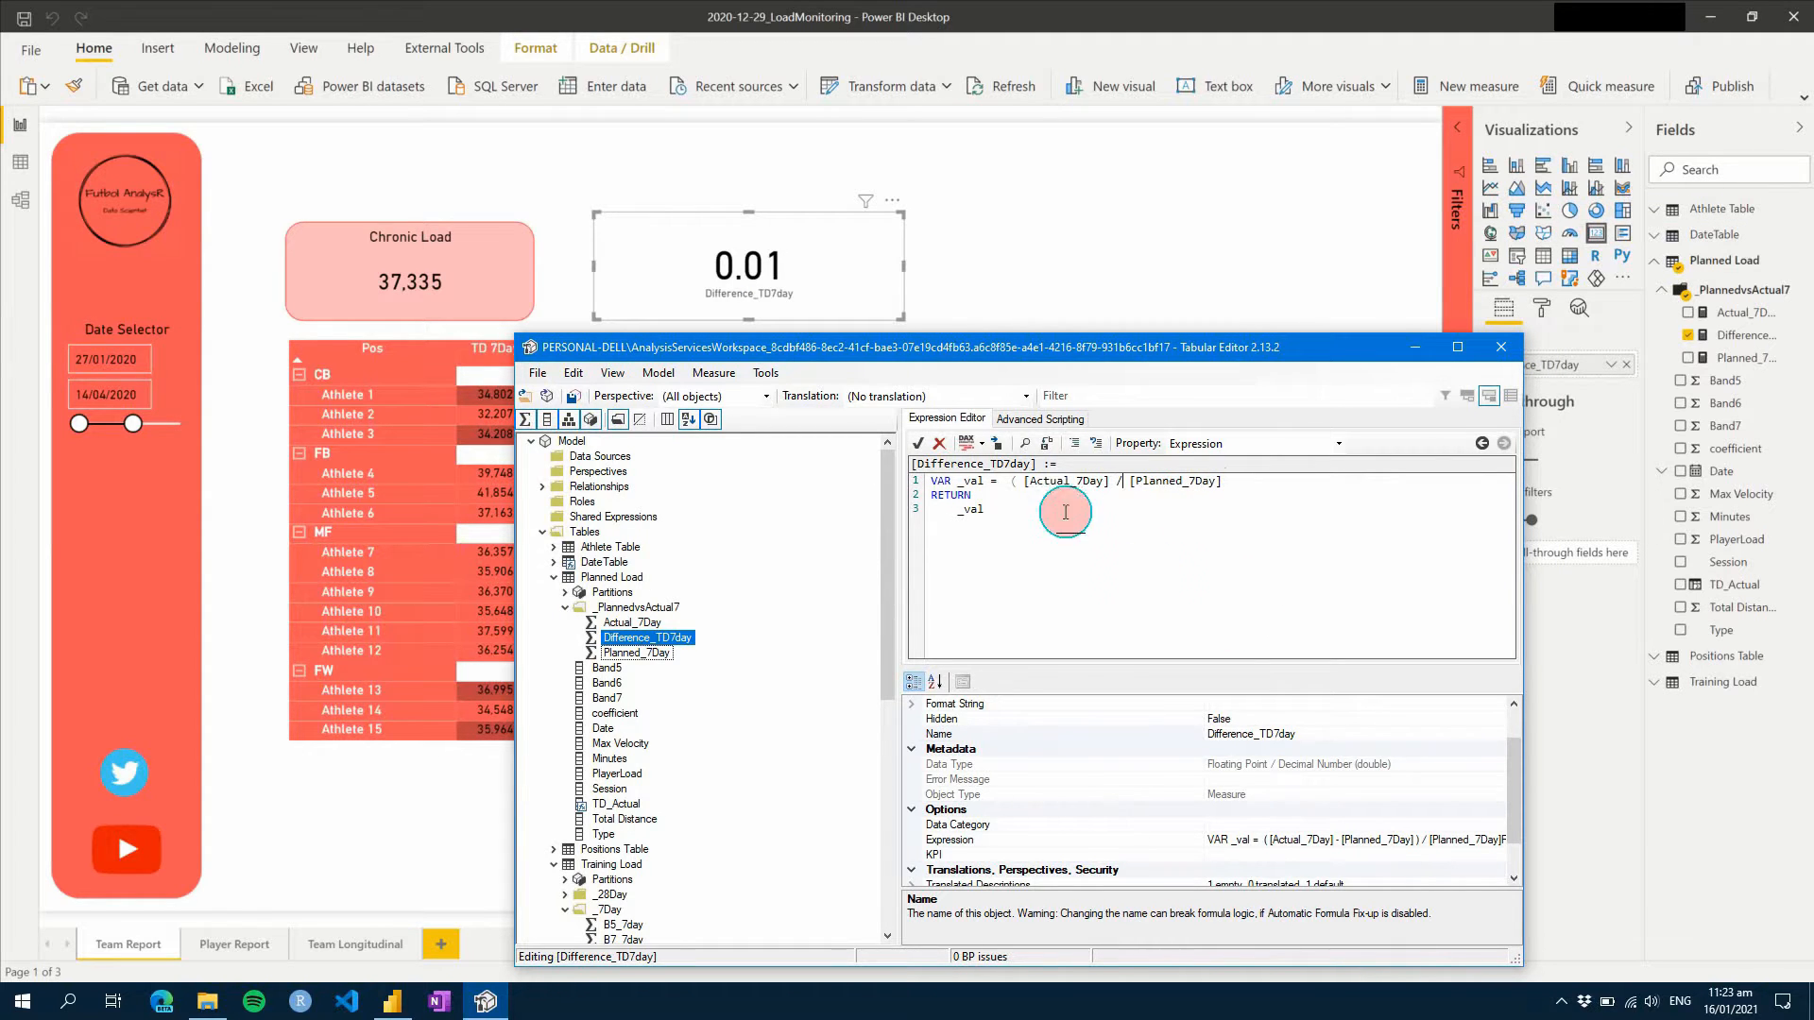
{"action": "left_click", "coordinate": [1019, 482]}
{"action": "key", "text": "BackSpace"}
{"action": "key", "text": "BackSpace"}
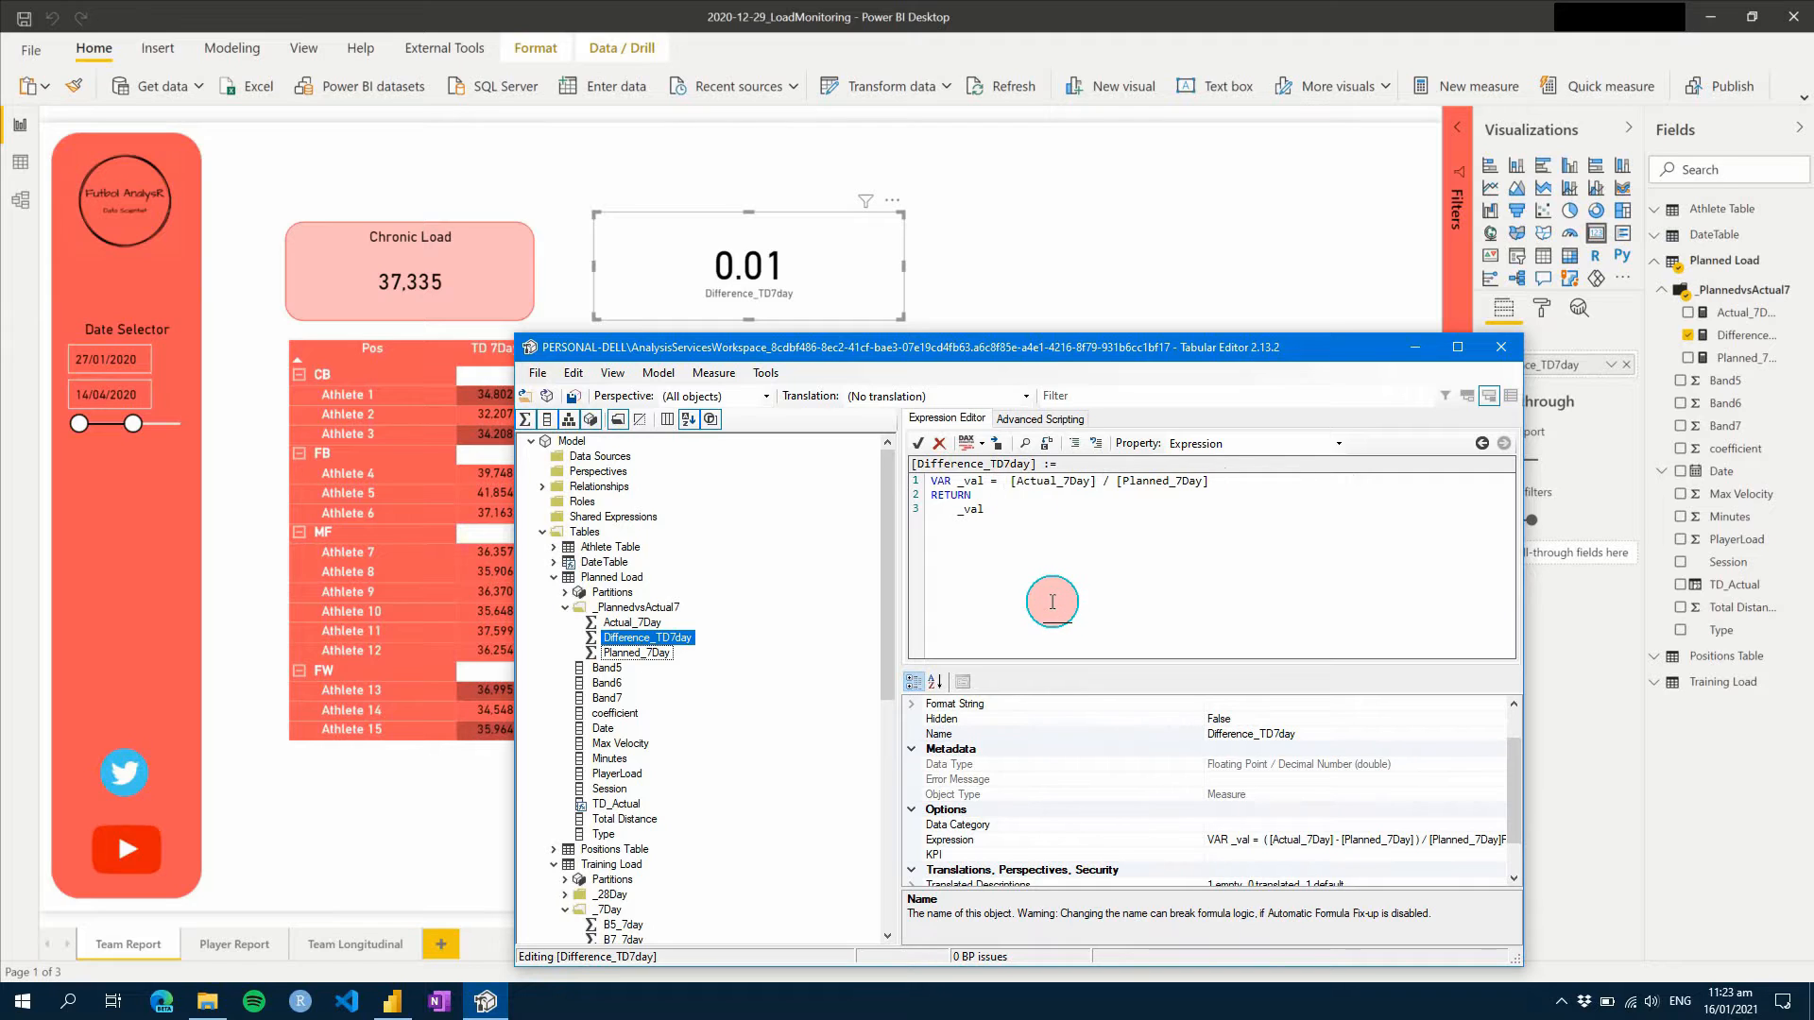
{"action": "key", "text": "ctrl+s"}
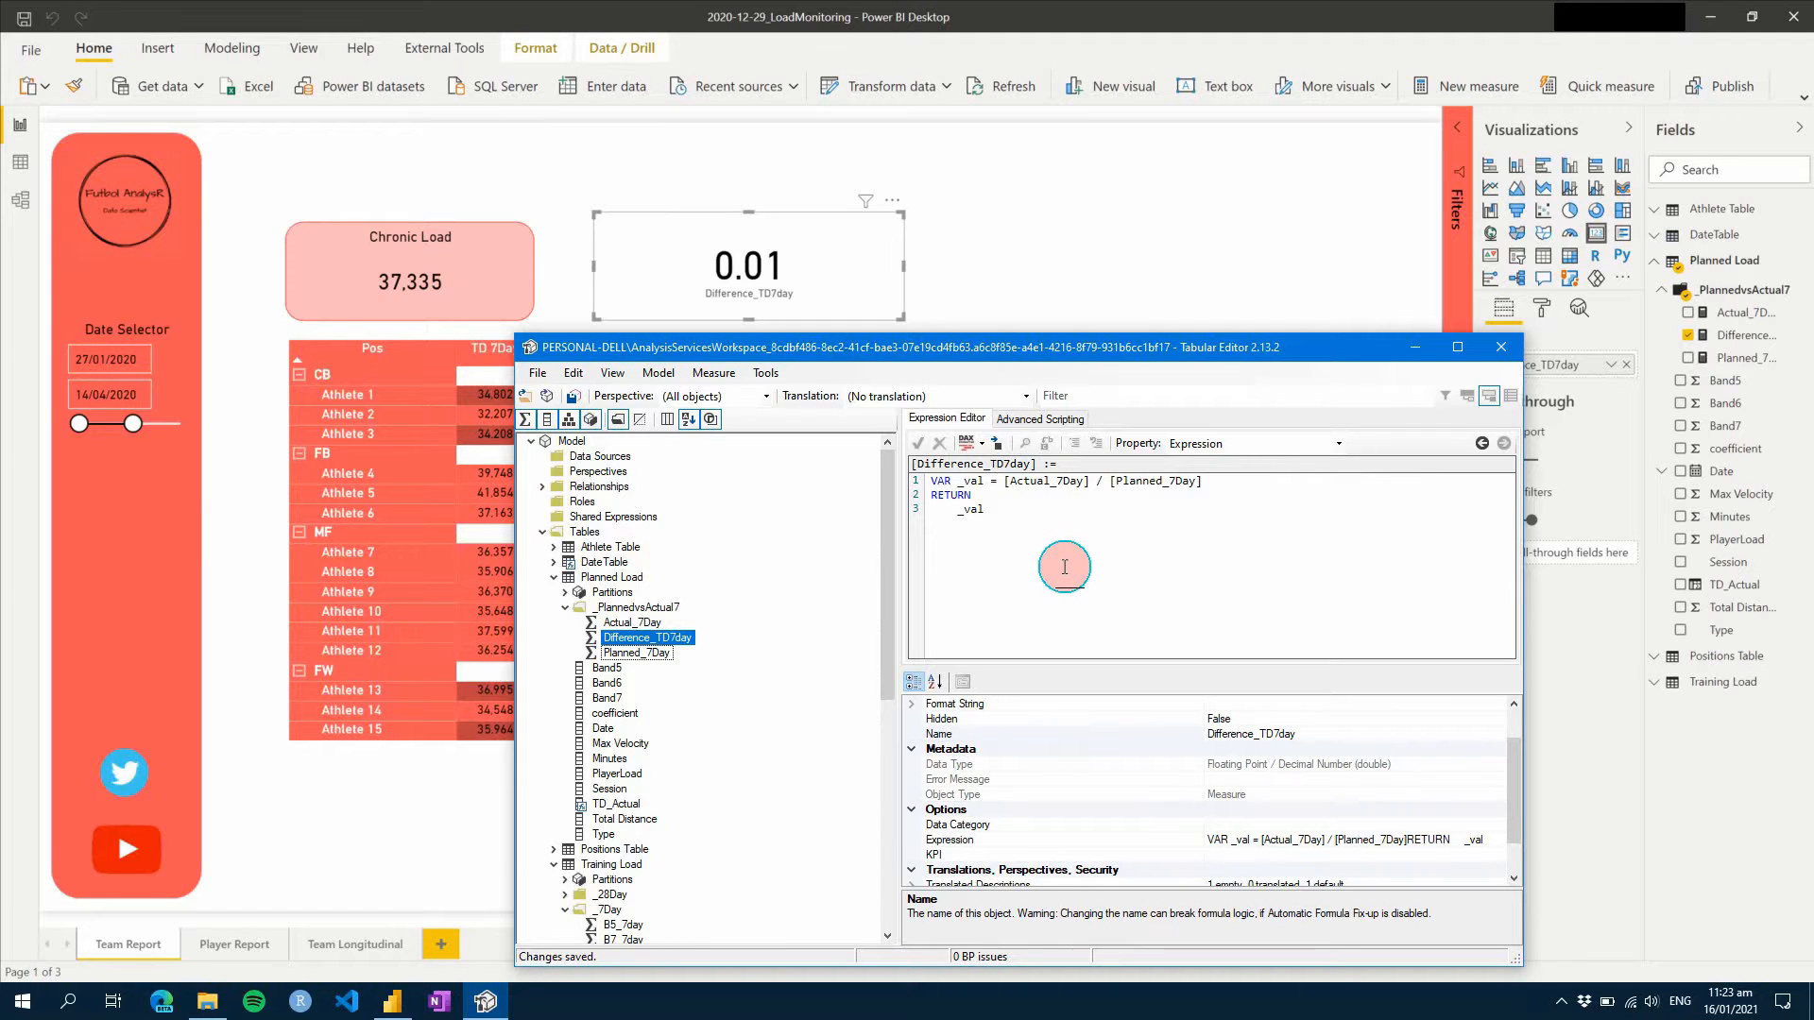
- Switch back to Power BI Desktop and check that the Difference_TD7day formula and its card match the saved expression
{"action": "left_click", "coordinate": [1735, 314]}
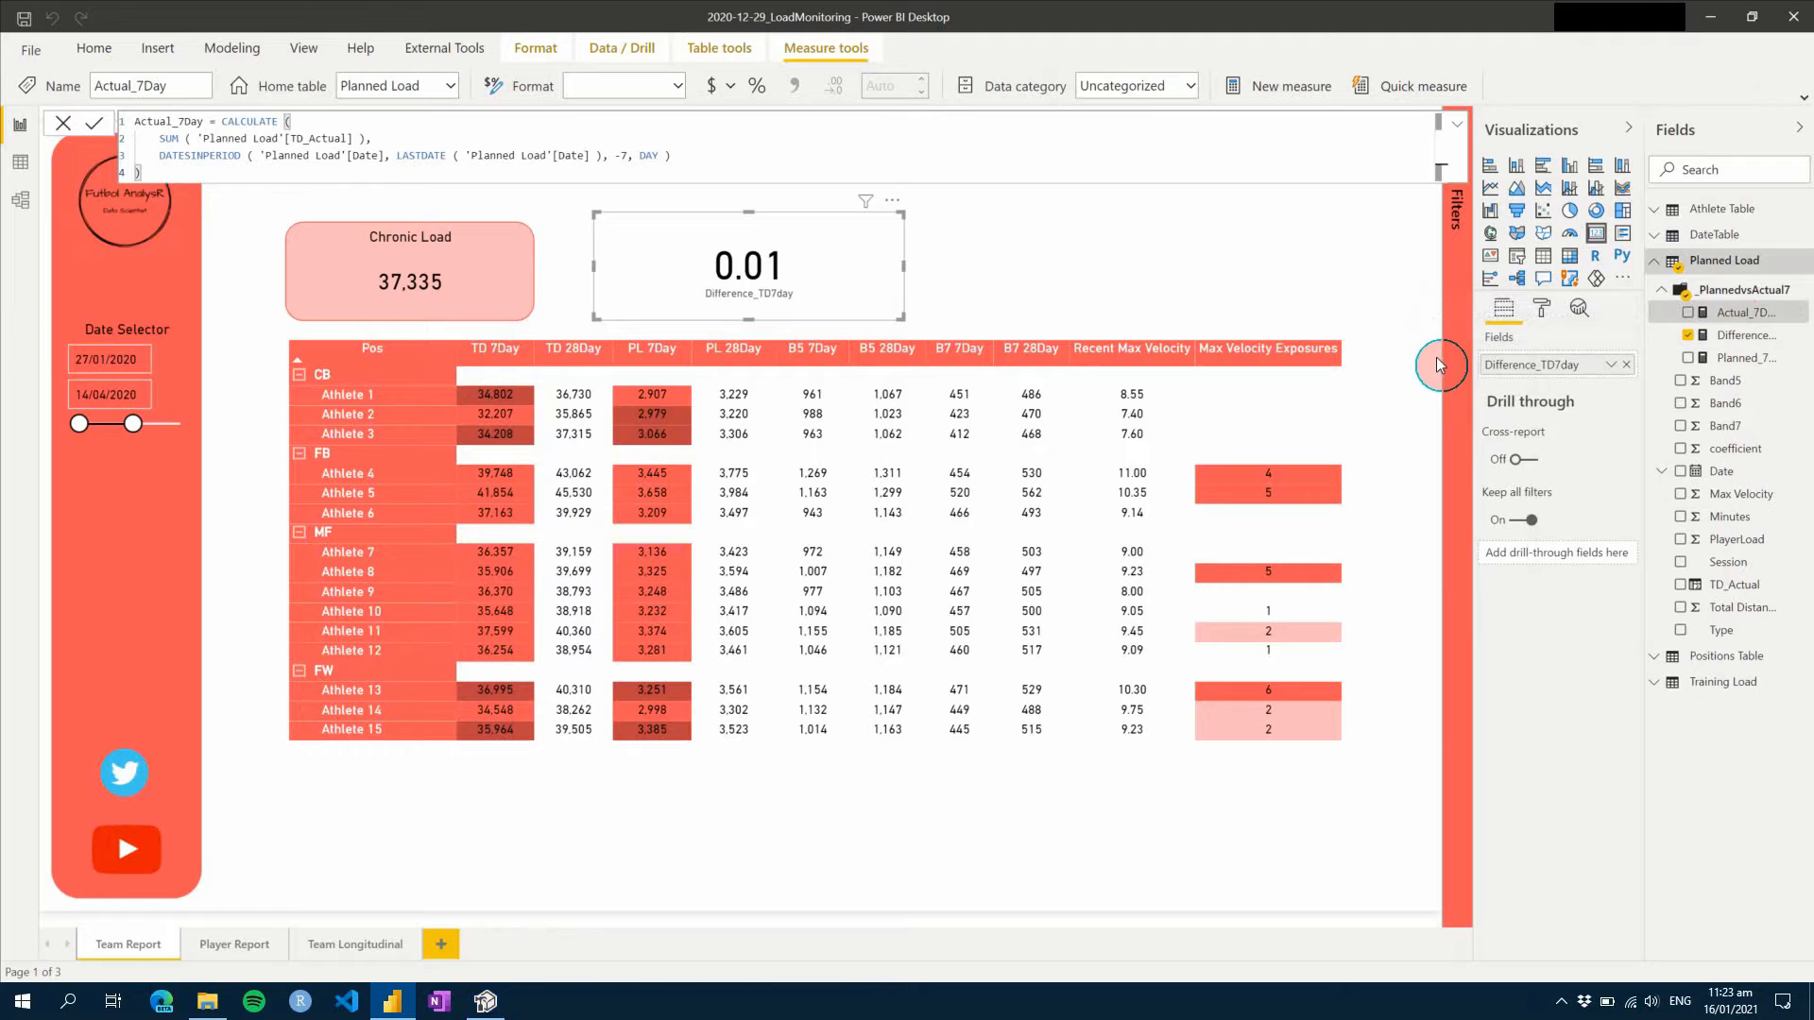
{"action": "left_click", "coordinate": [1744, 336]}
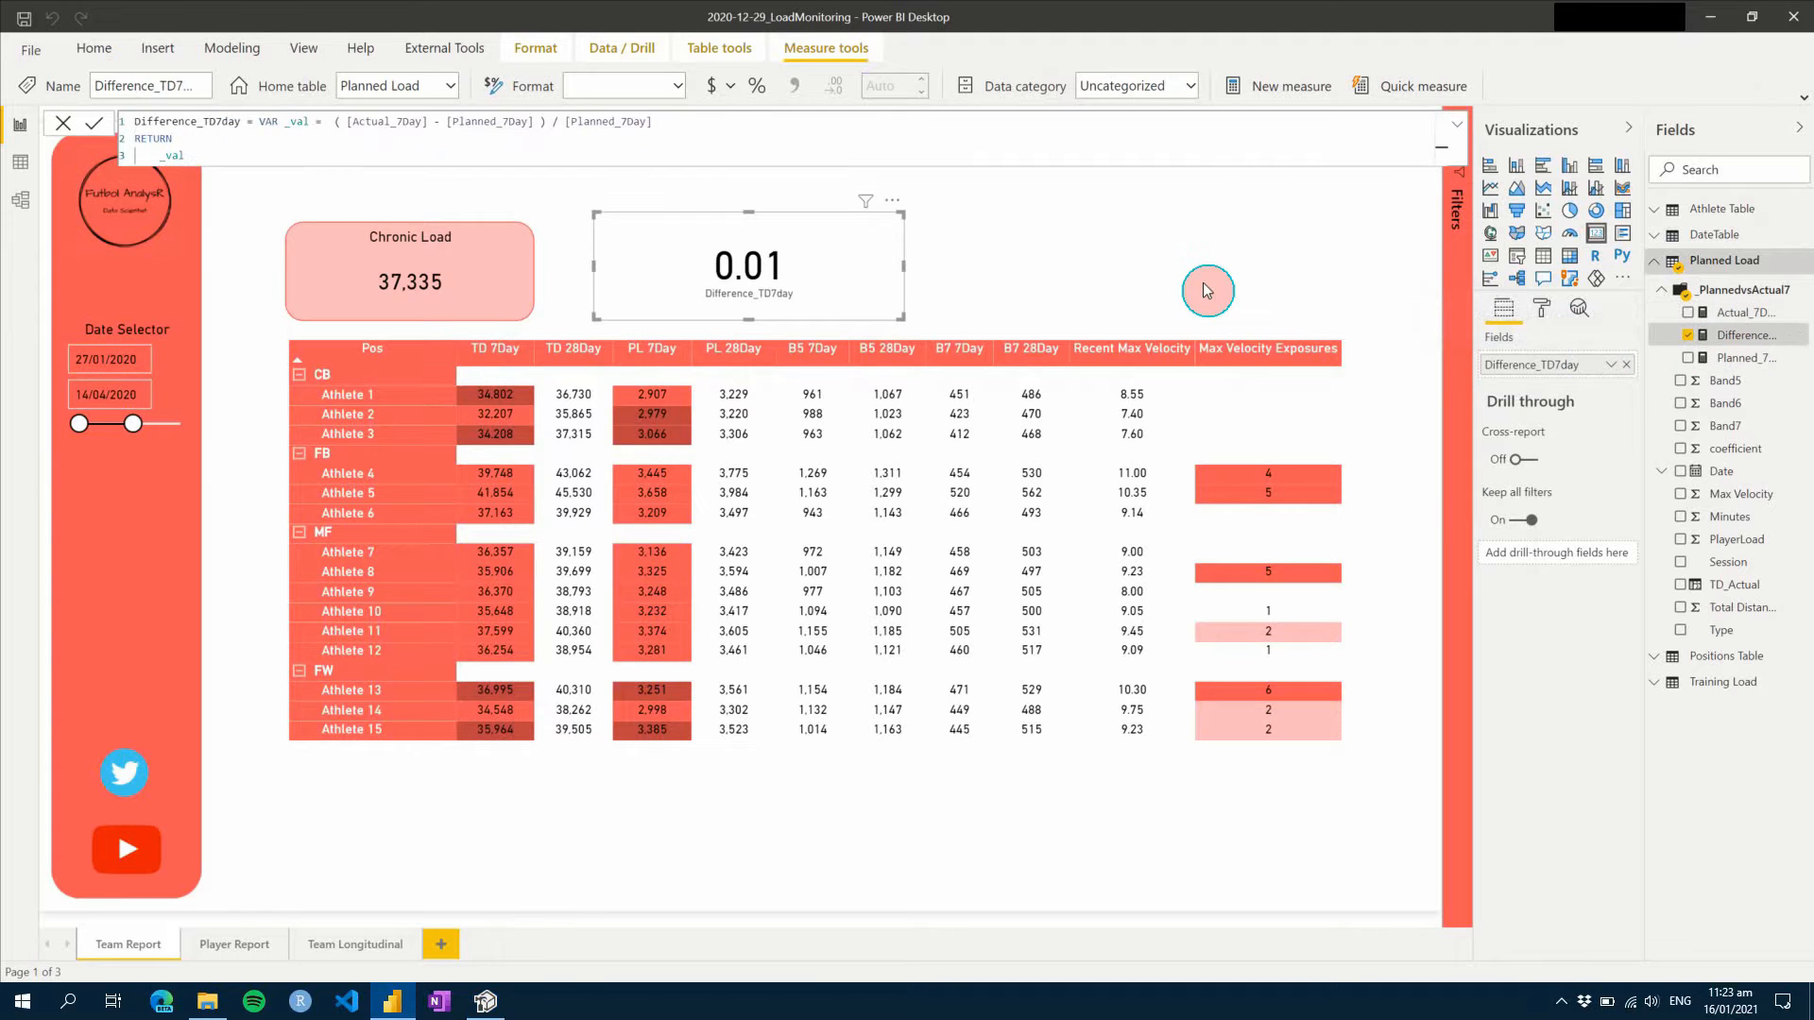
{"action": "key", "text": "alt+Tab"}
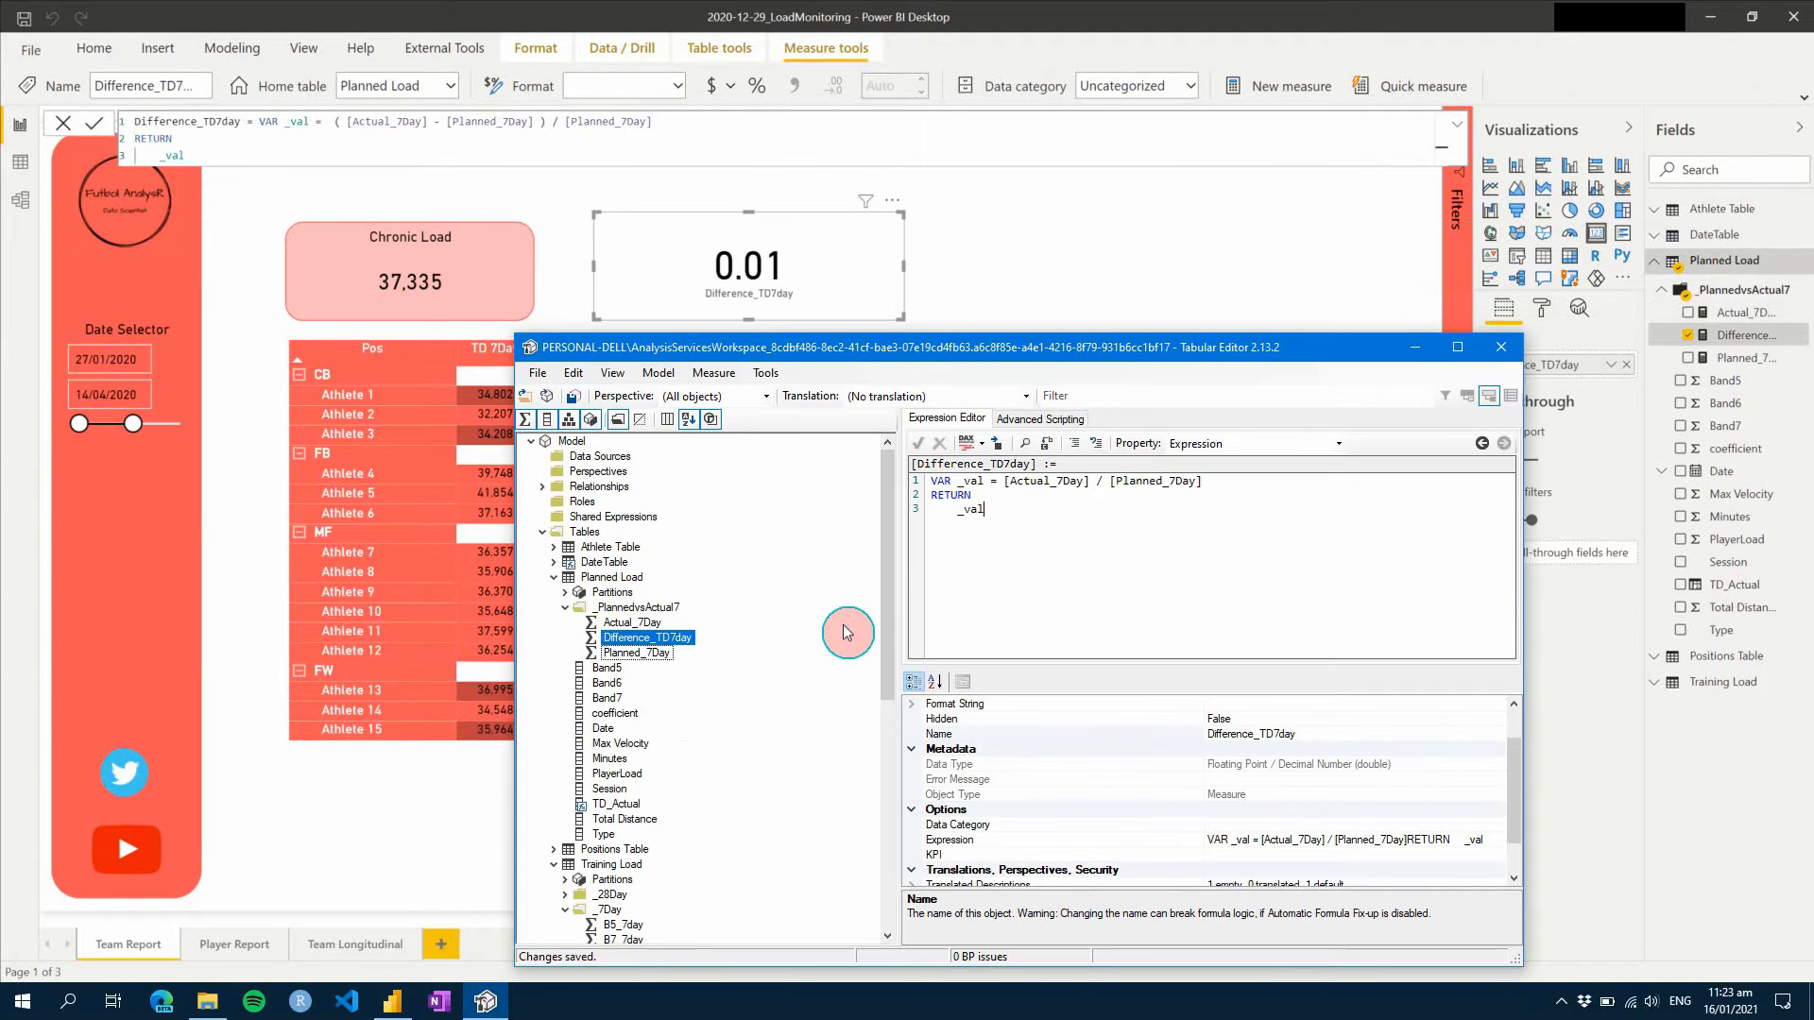
{"action": "right_click", "coordinate": [1738, 270]}
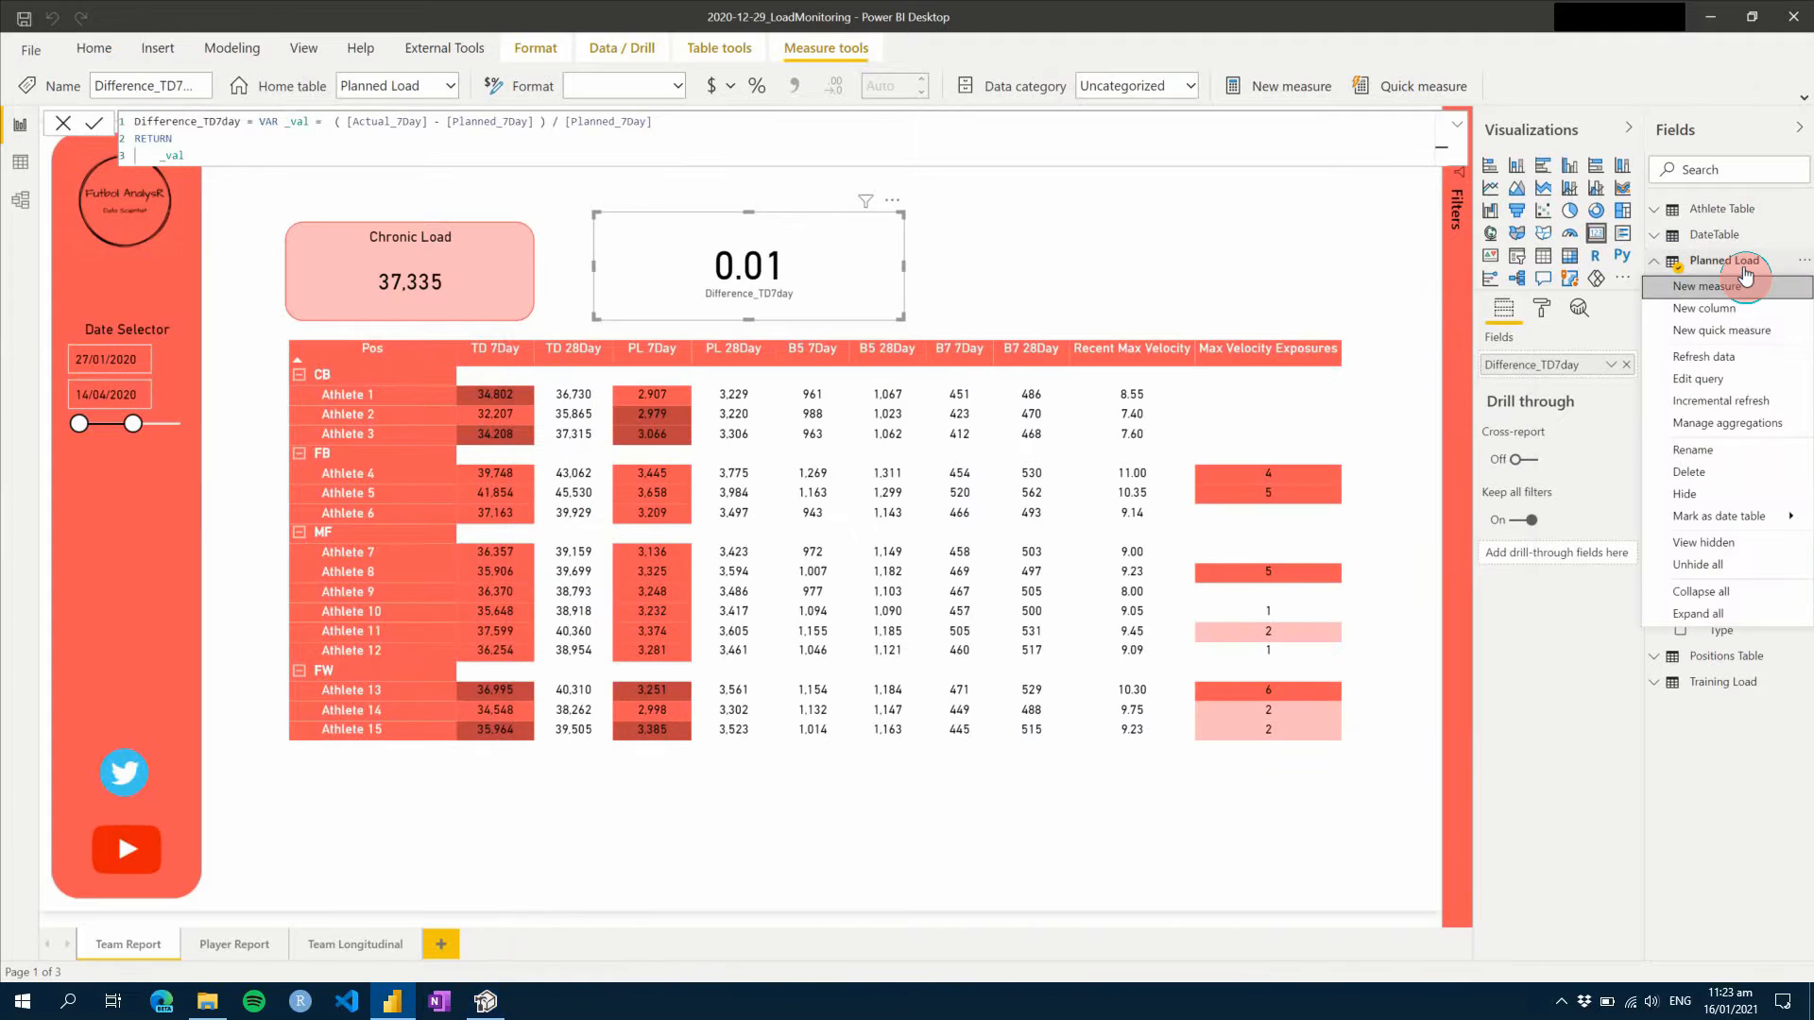
{"action": "left_click", "coordinate": [1341, 356]}
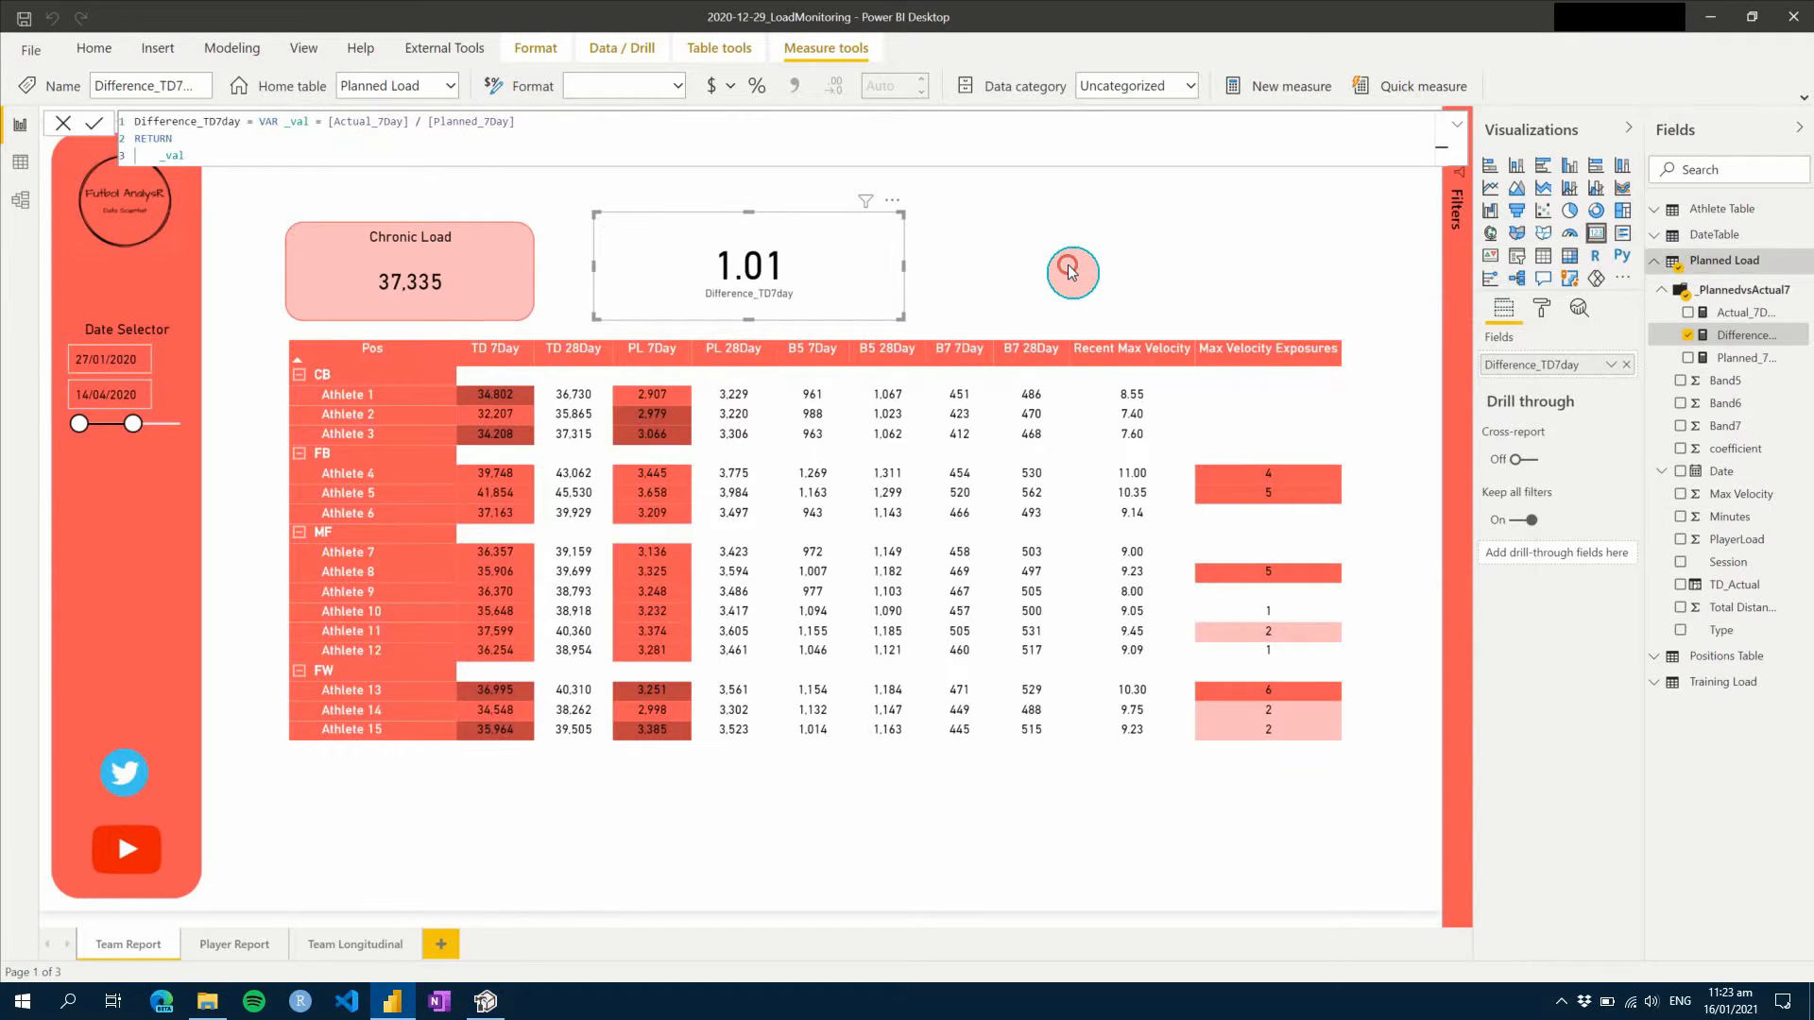
- Format the Difference_TD7day measure as a percentage with 2 decimal places
{"action": "left_click", "coordinate": [1068, 272]}
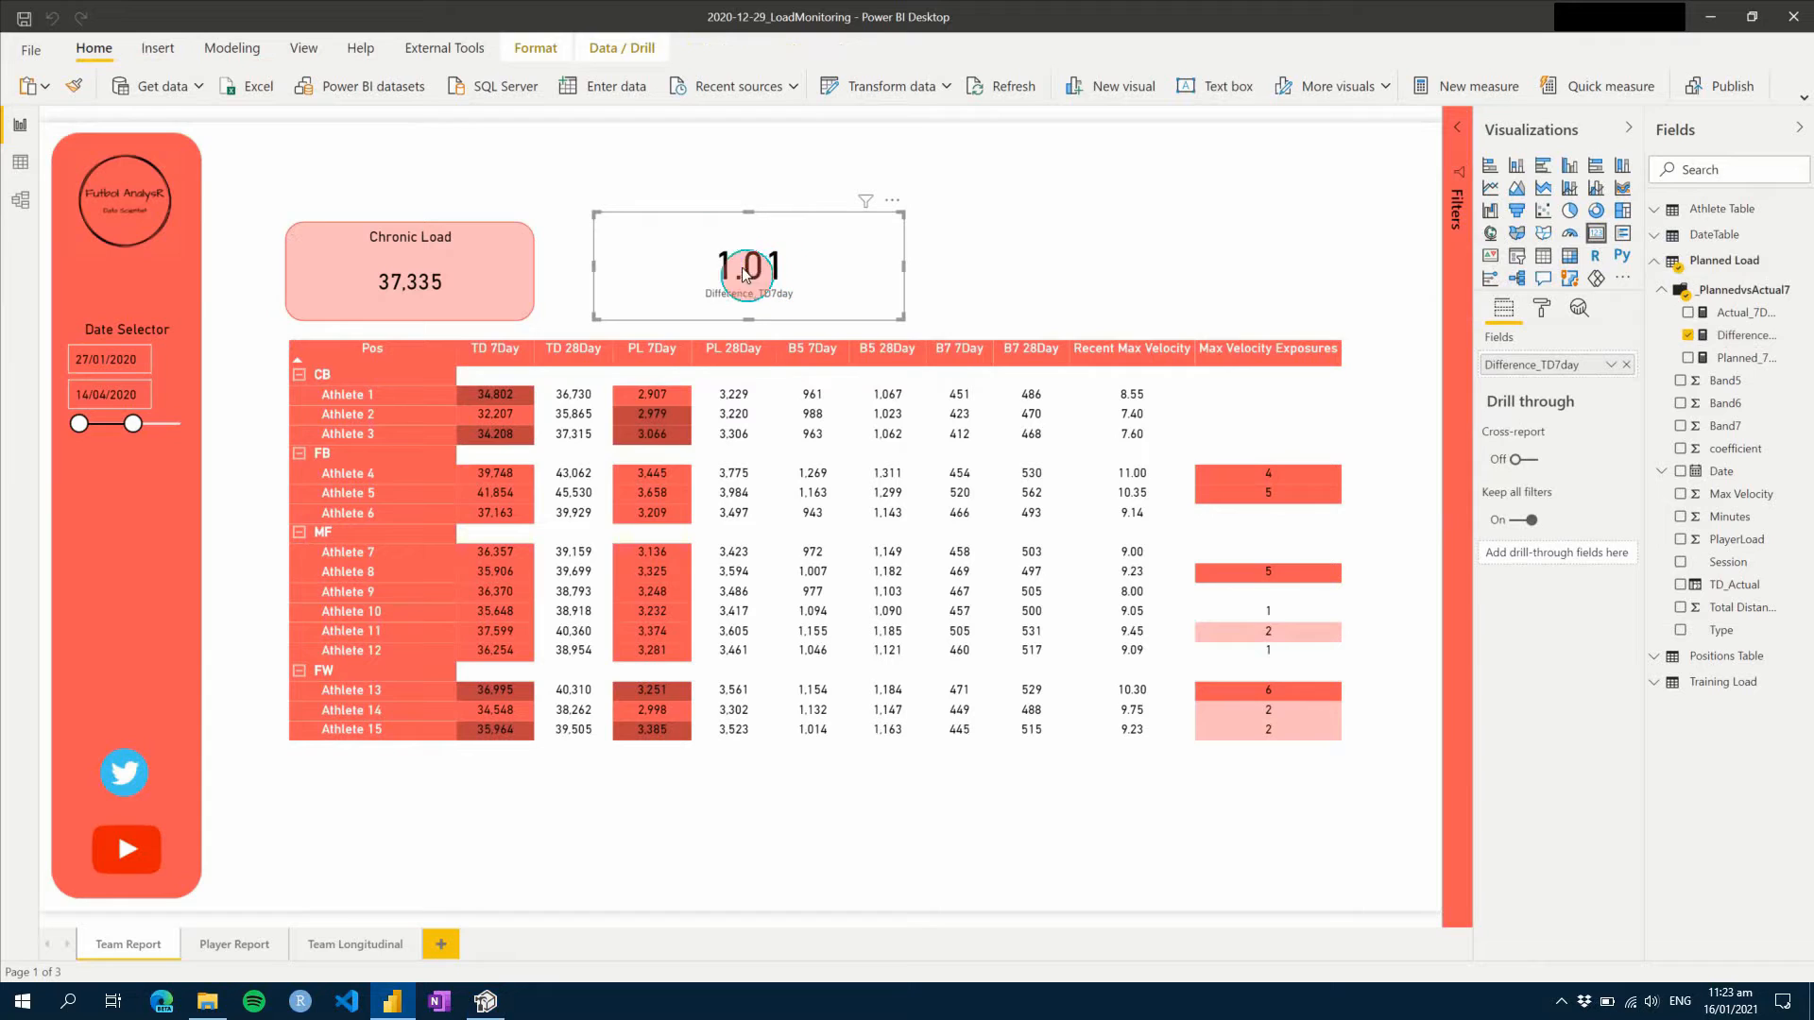
{"action": "left_click", "coordinate": [1701, 337]}
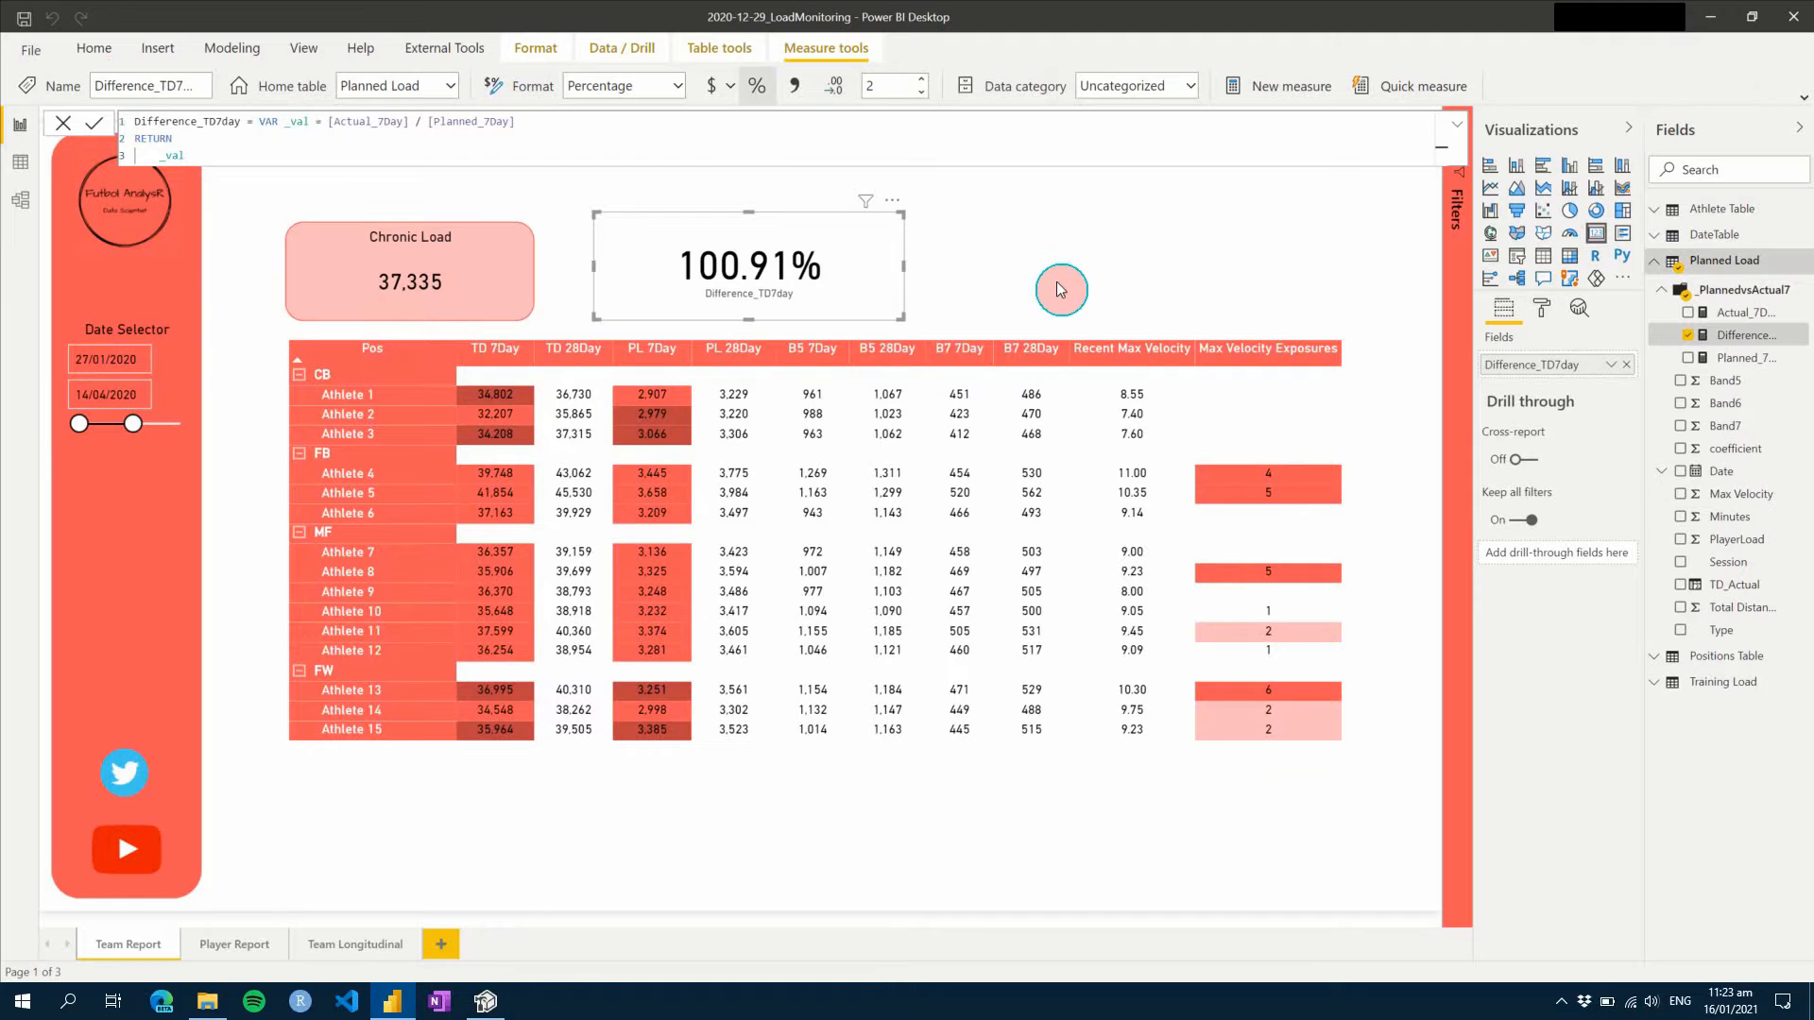
{"action": "left_click", "coordinate": [1023, 257]}
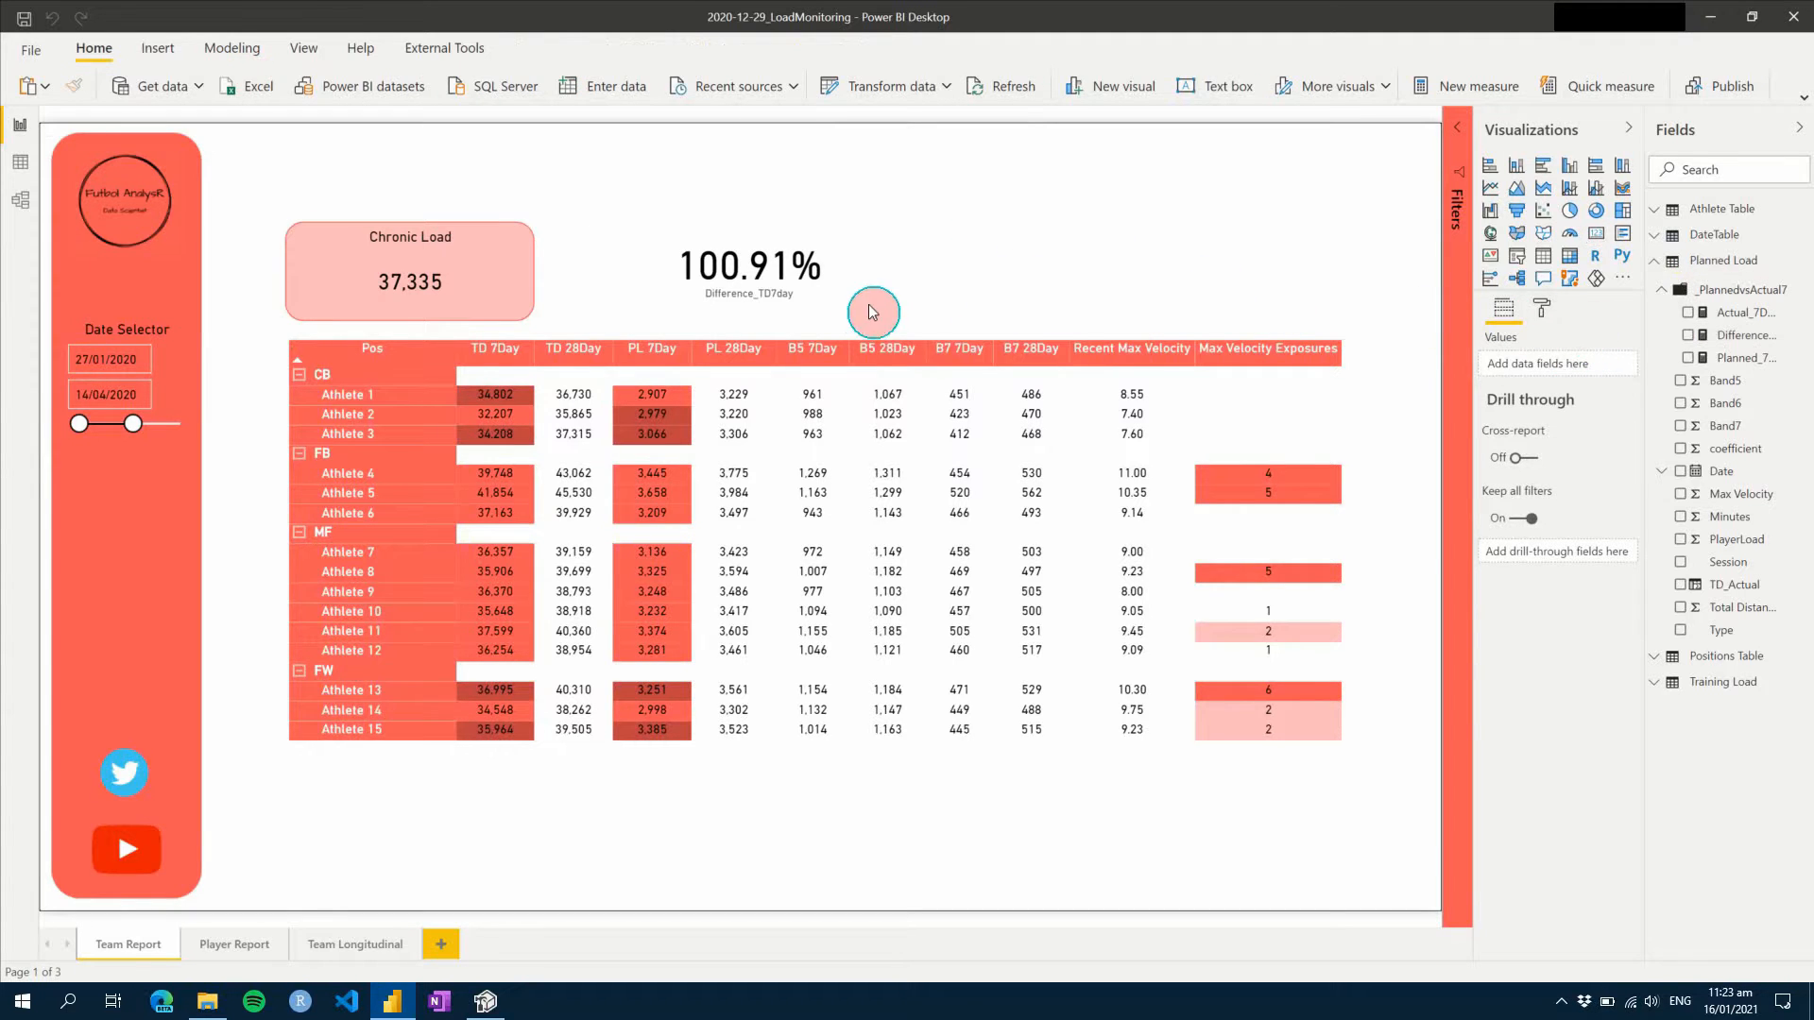
- Delete the Difference_TD7day card from the Team Report page and select the Chronic Load card
{"action": "left_click", "coordinate": [767, 267]}
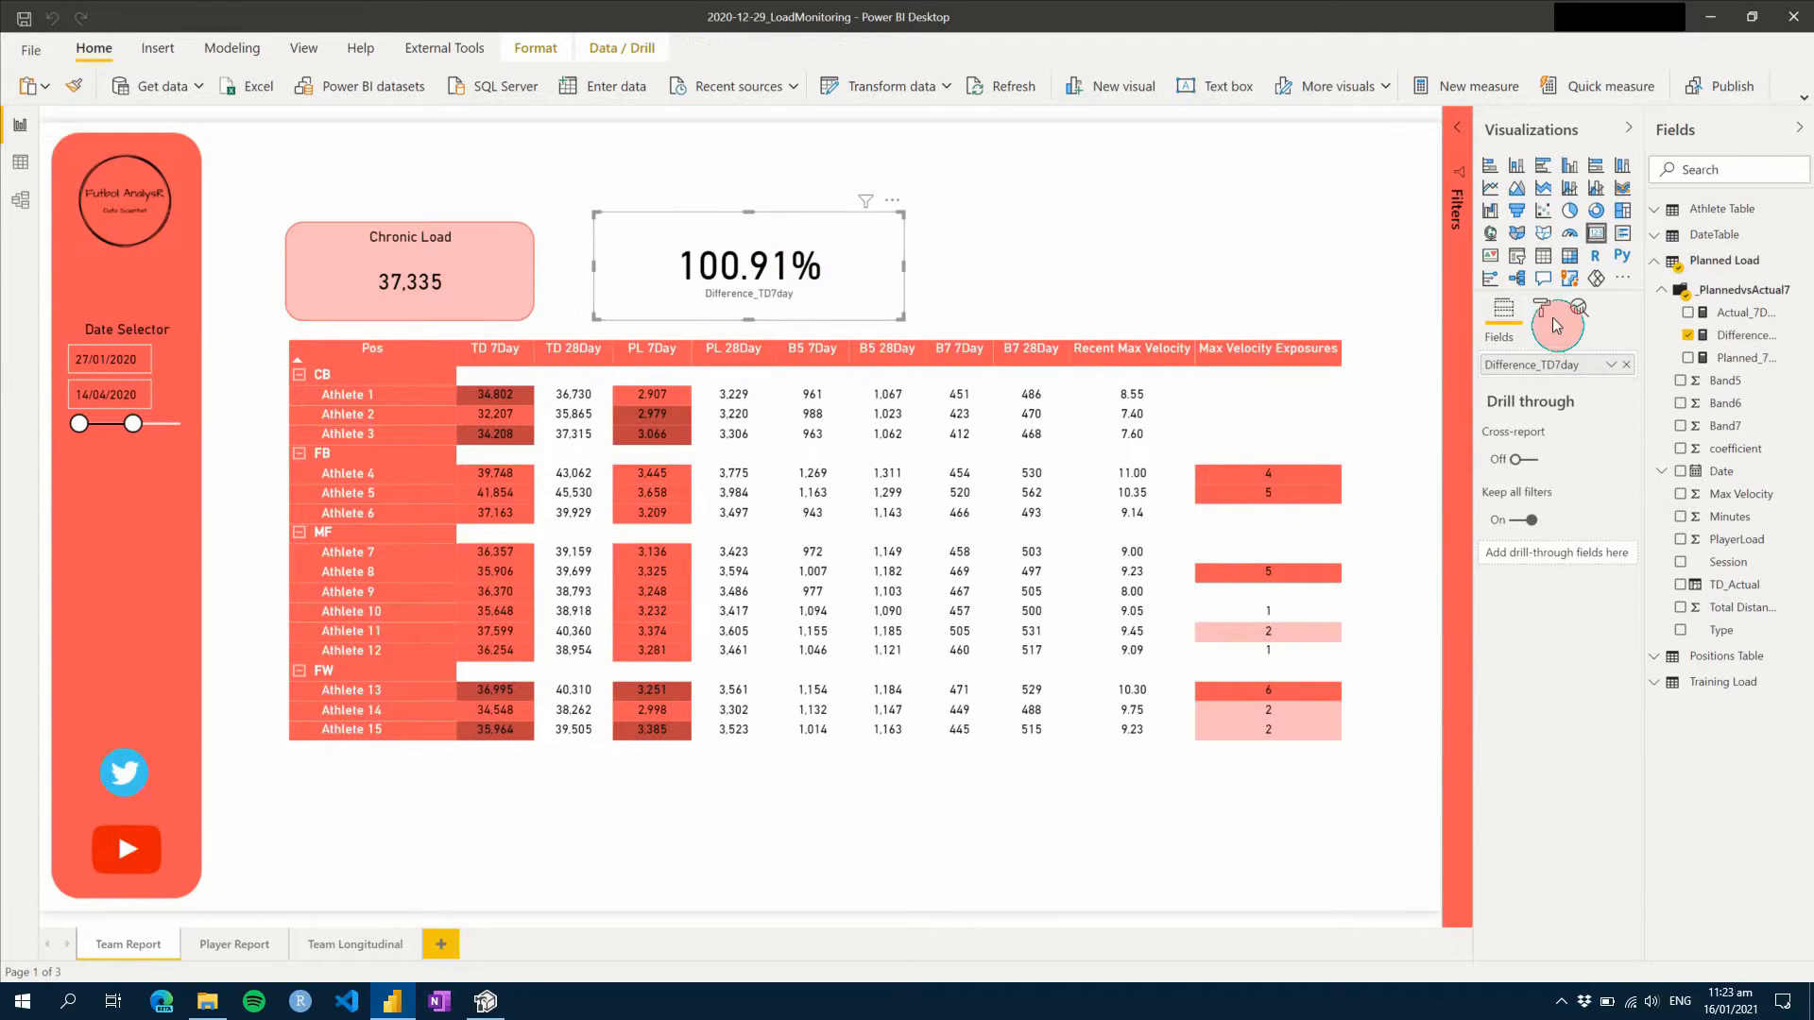
{"action": "key", "text": "Delete"}
{"action": "left_click", "coordinate": [491, 275]}
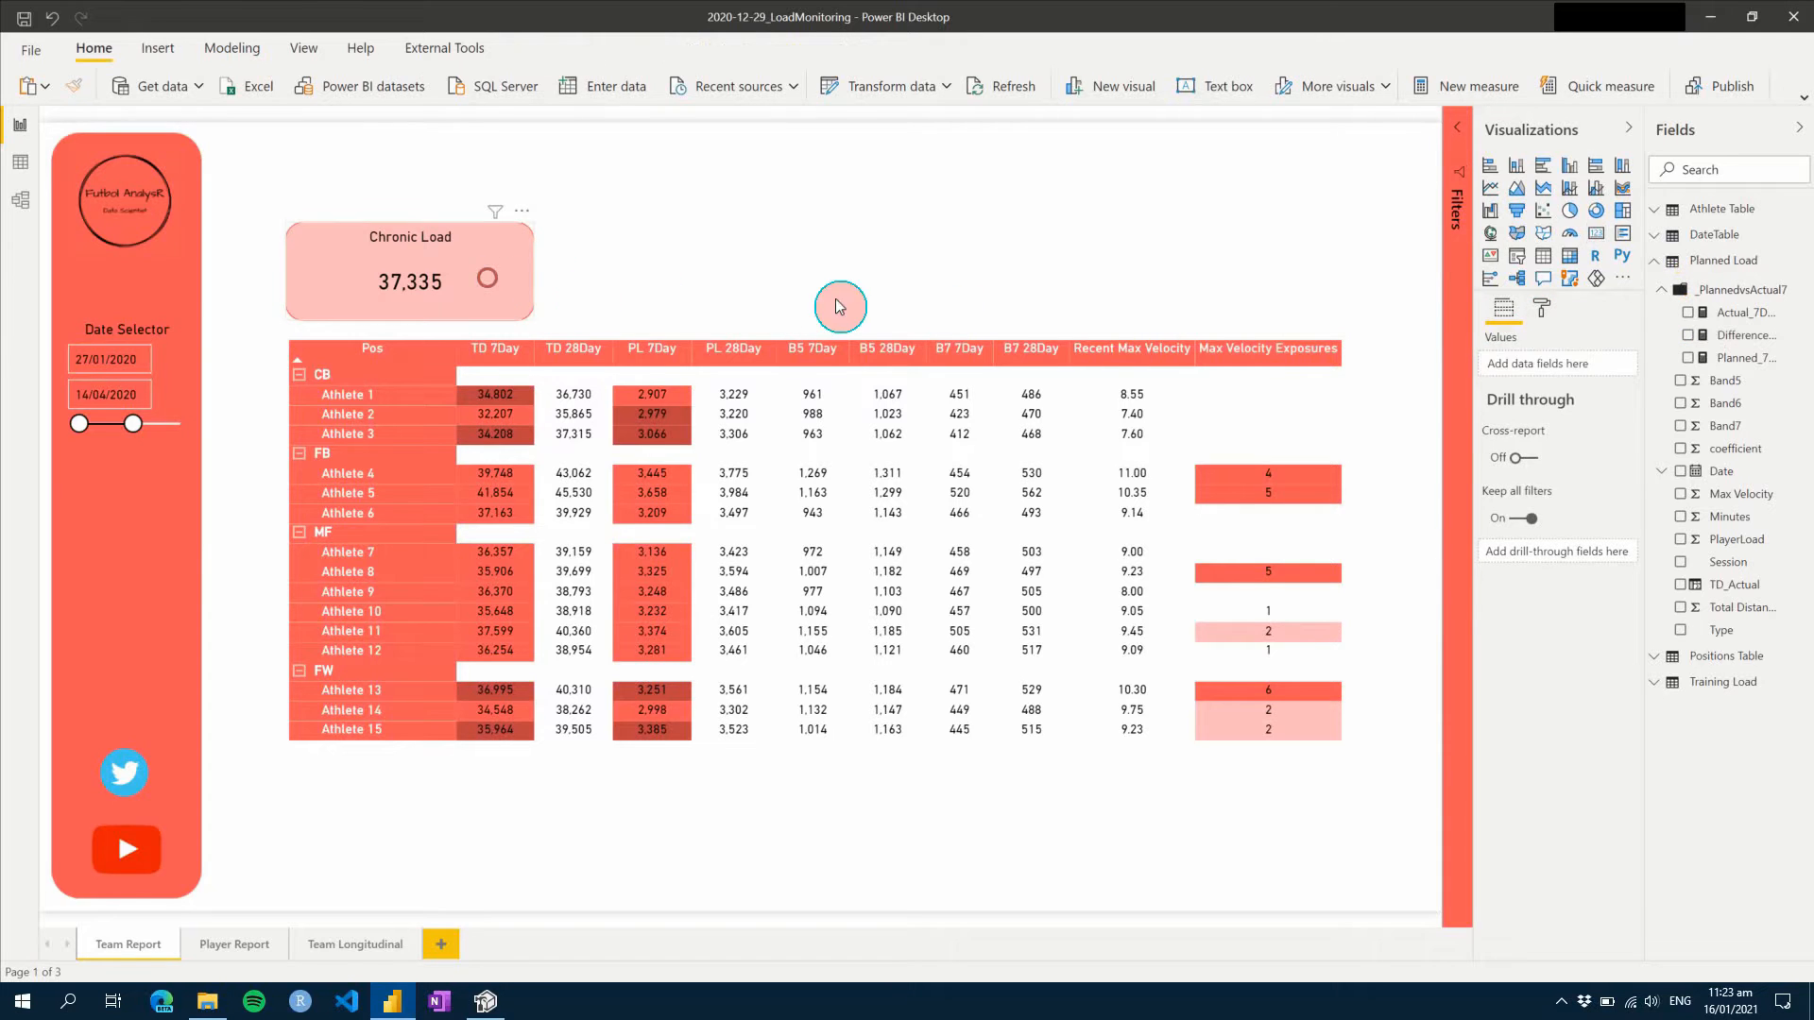
- Base the Chronic Load card's background color rules on the Difference_TD7day measure
{"action": "left_click", "coordinate": [1546, 315]}
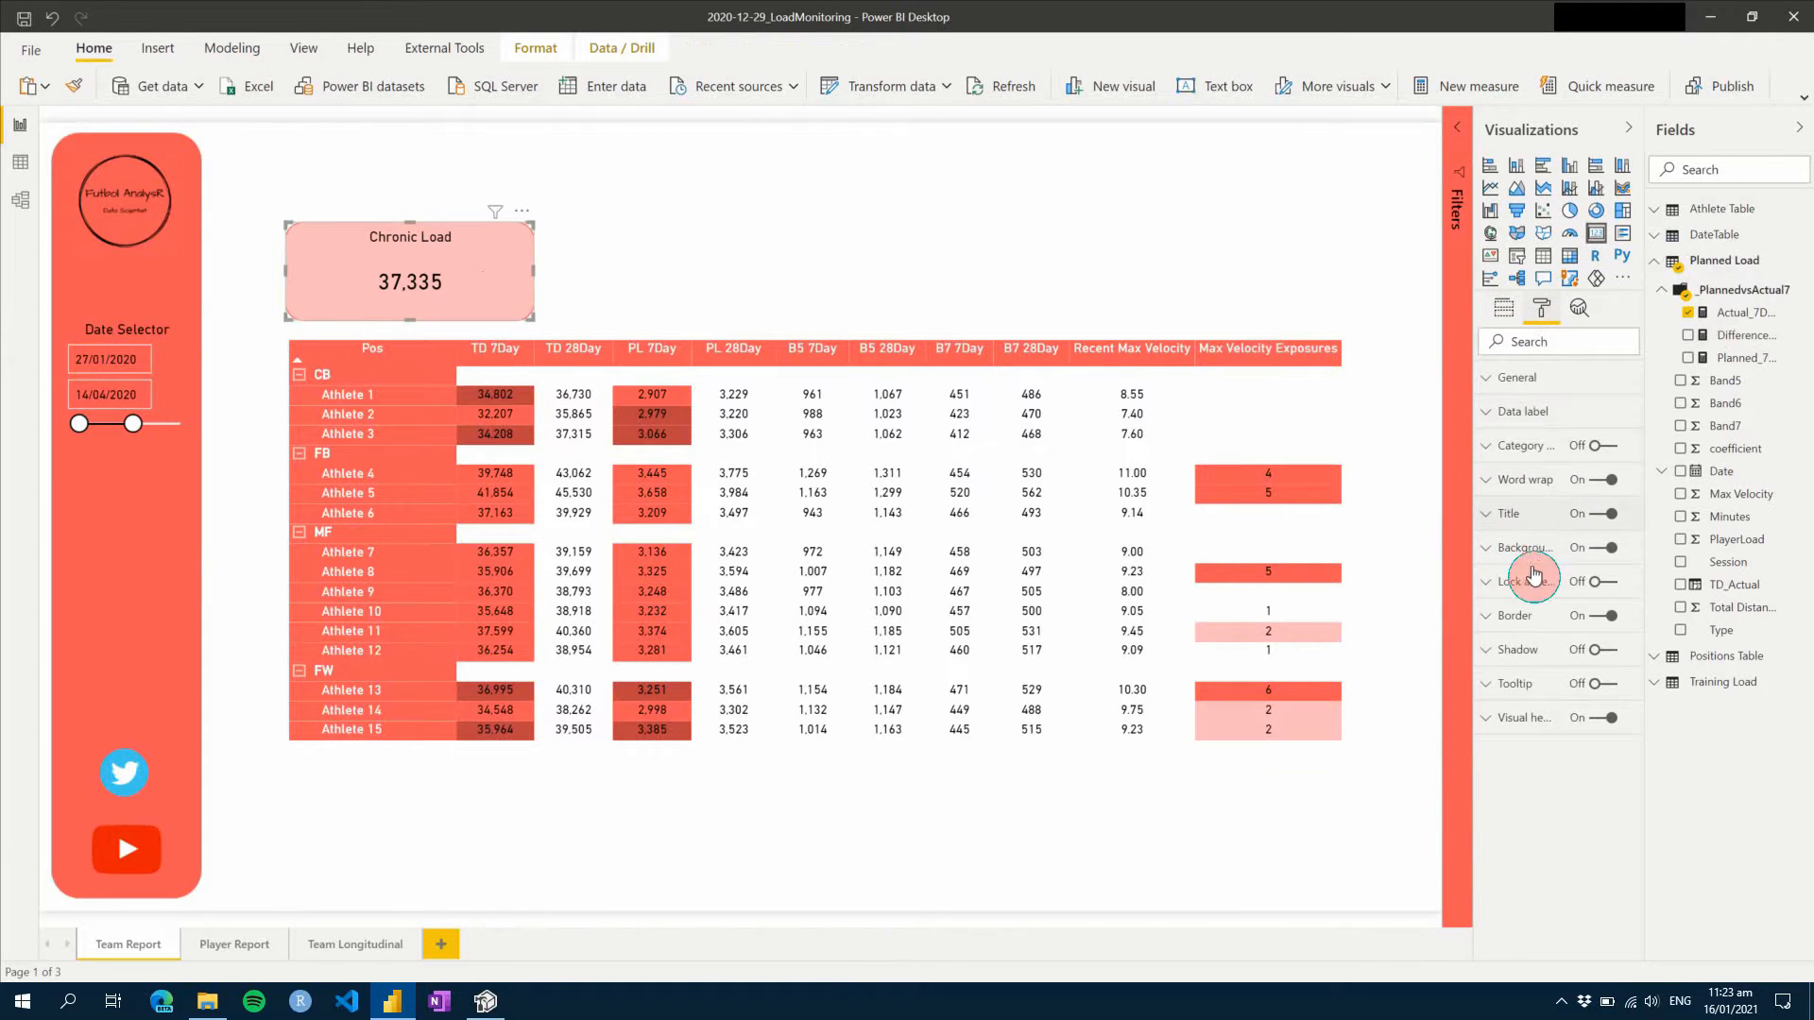
{"action": "left_click", "coordinate": [1521, 548]}
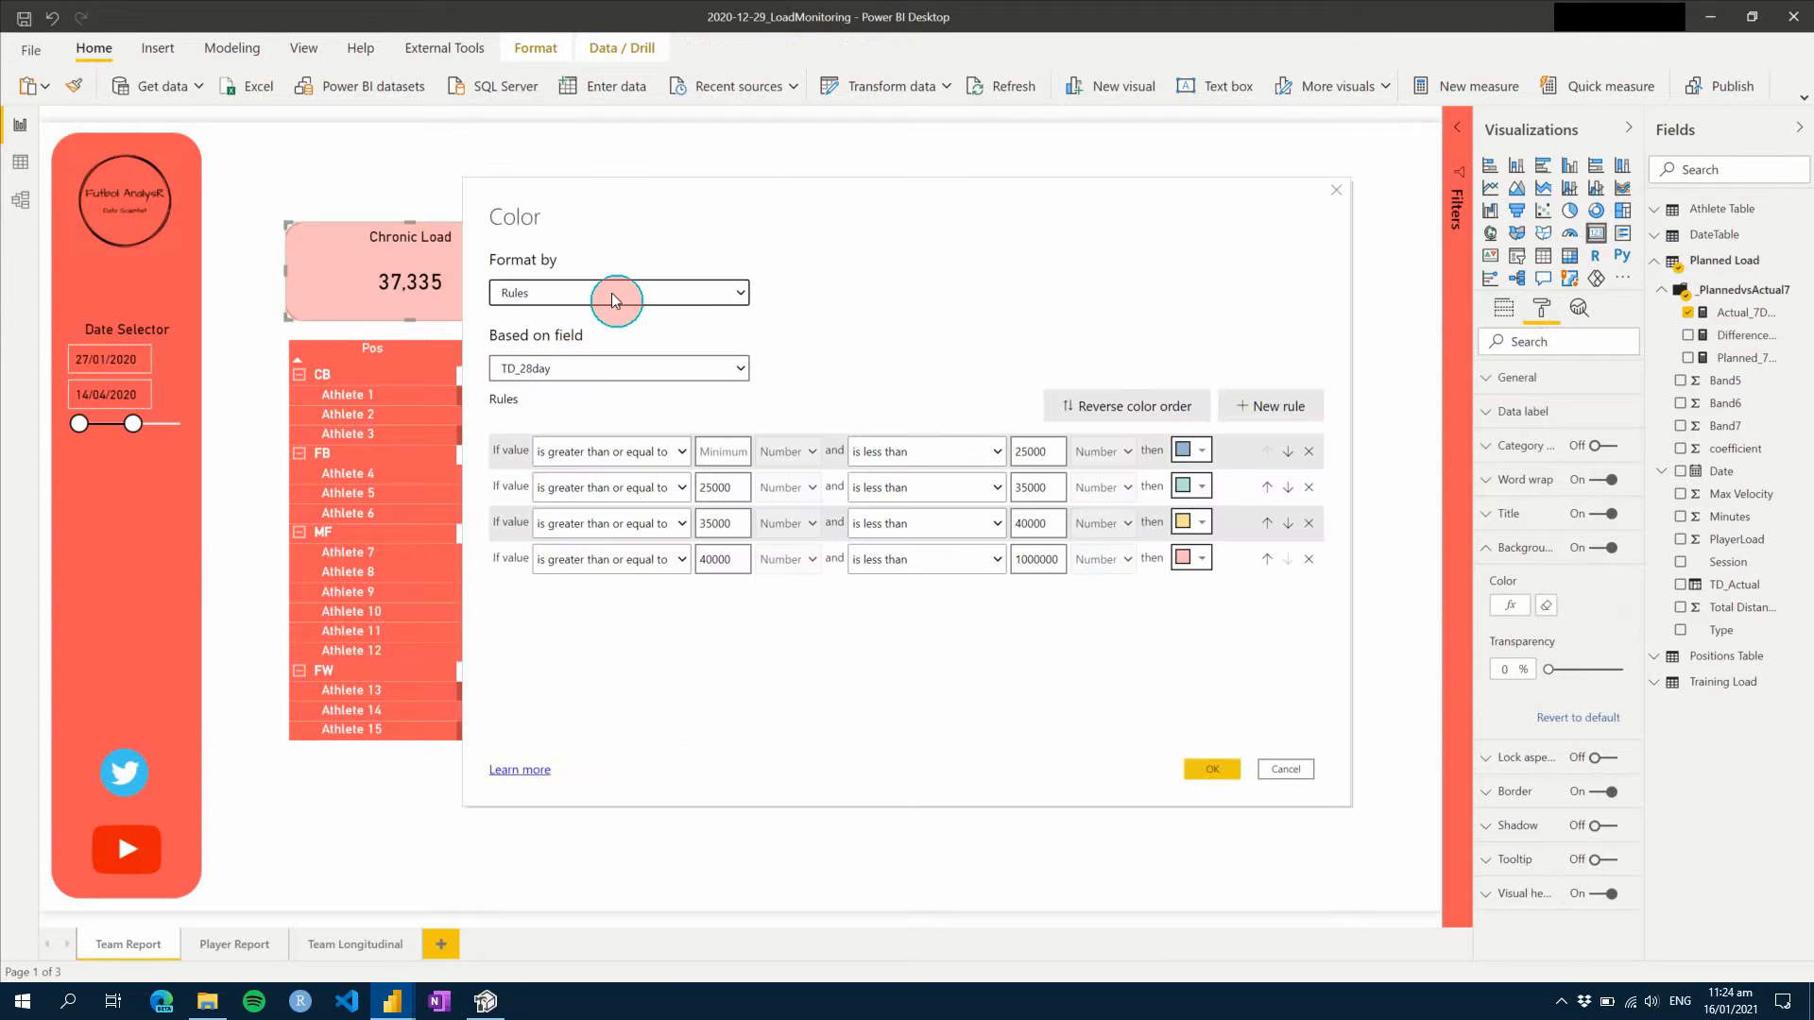
{"action": "left_click", "coordinate": [605, 293]}
{"action": "left_click", "coordinate": [572, 374]}
{"action": "left_click", "coordinate": [572, 371]}
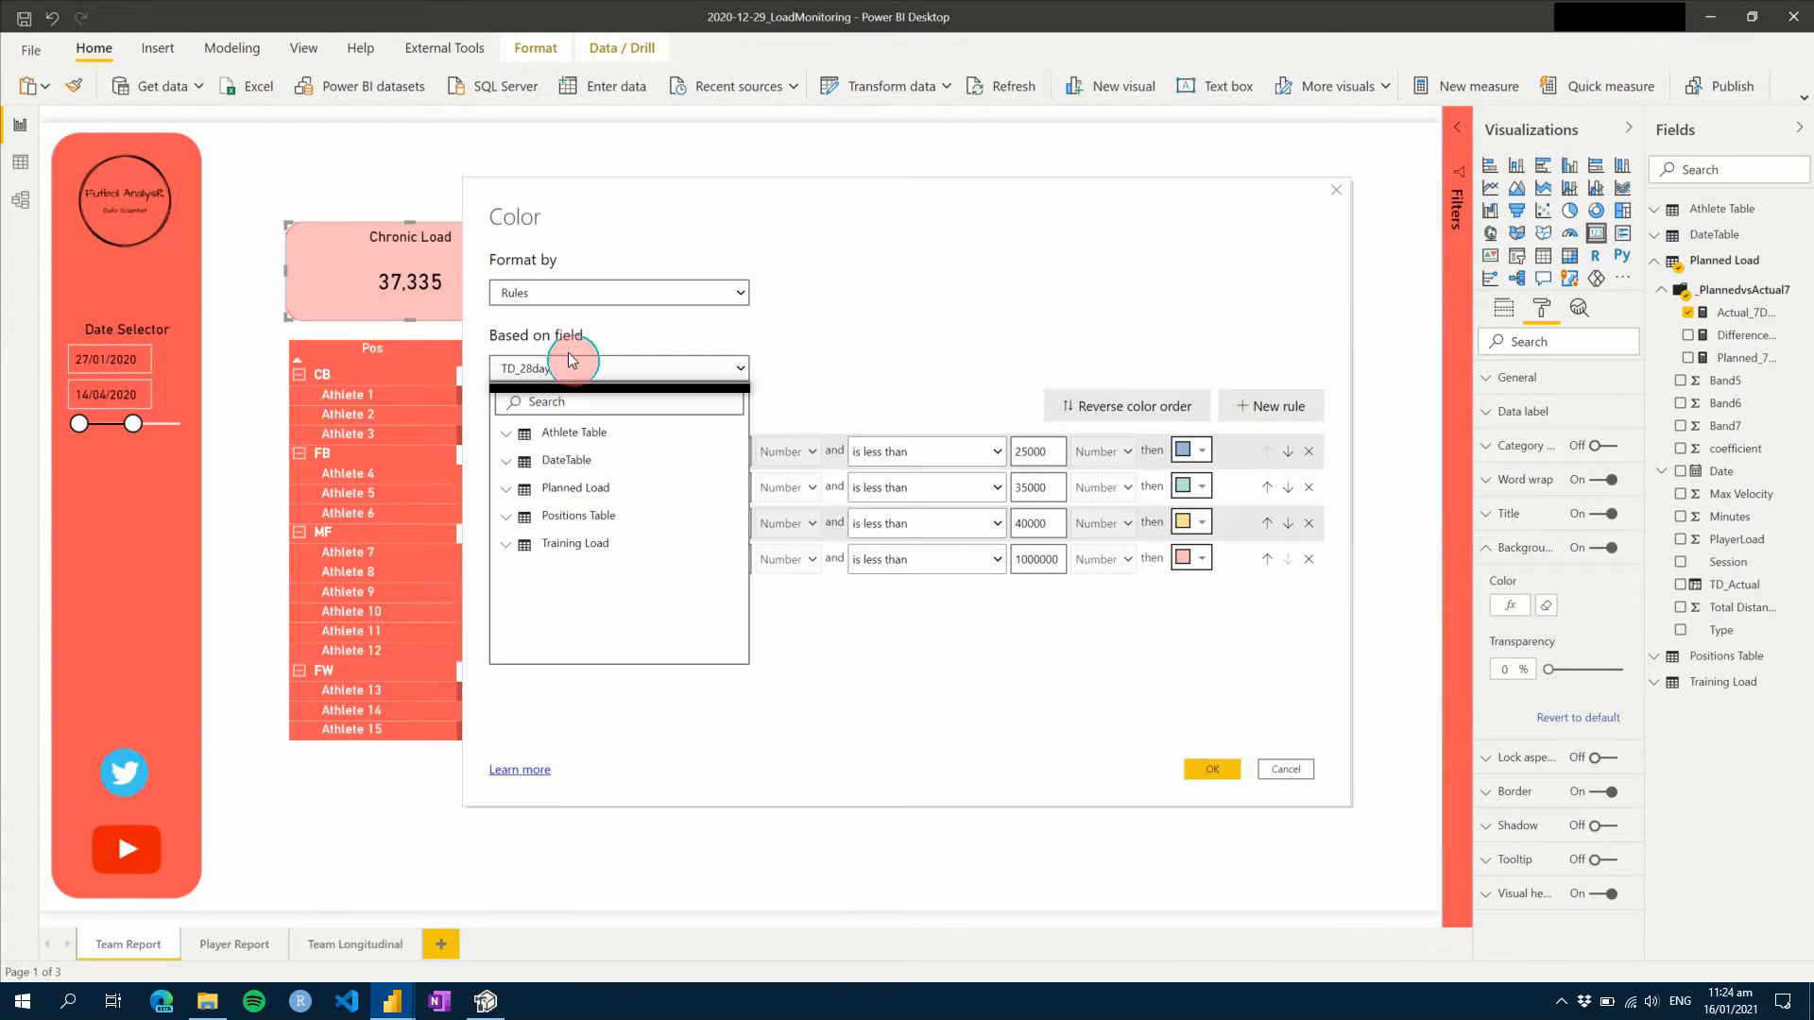
{"action": "left_click", "coordinate": [536, 405]}
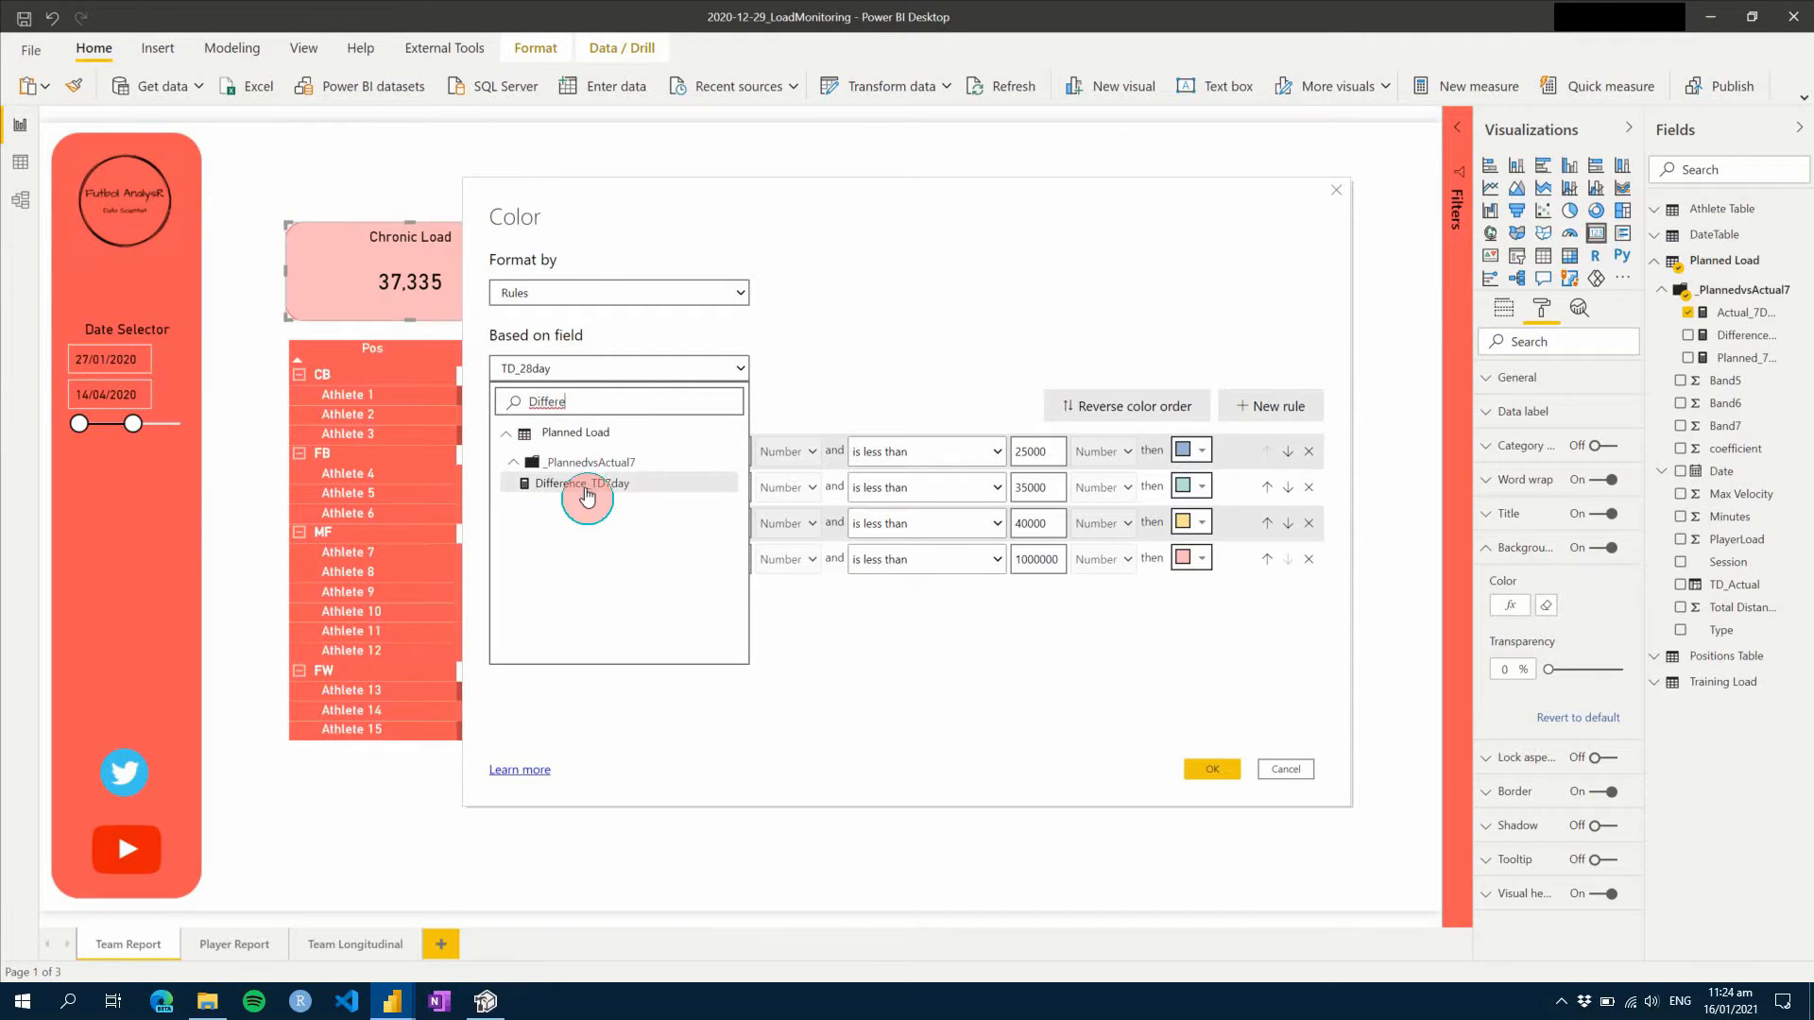
{"action": "left_click", "coordinate": [582, 488]}
- Set the first color rule to values less than 0.9 and the second to values from 0.9 to less than 1.1
{"action": "double_click", "coordinate": [1036, 451]}
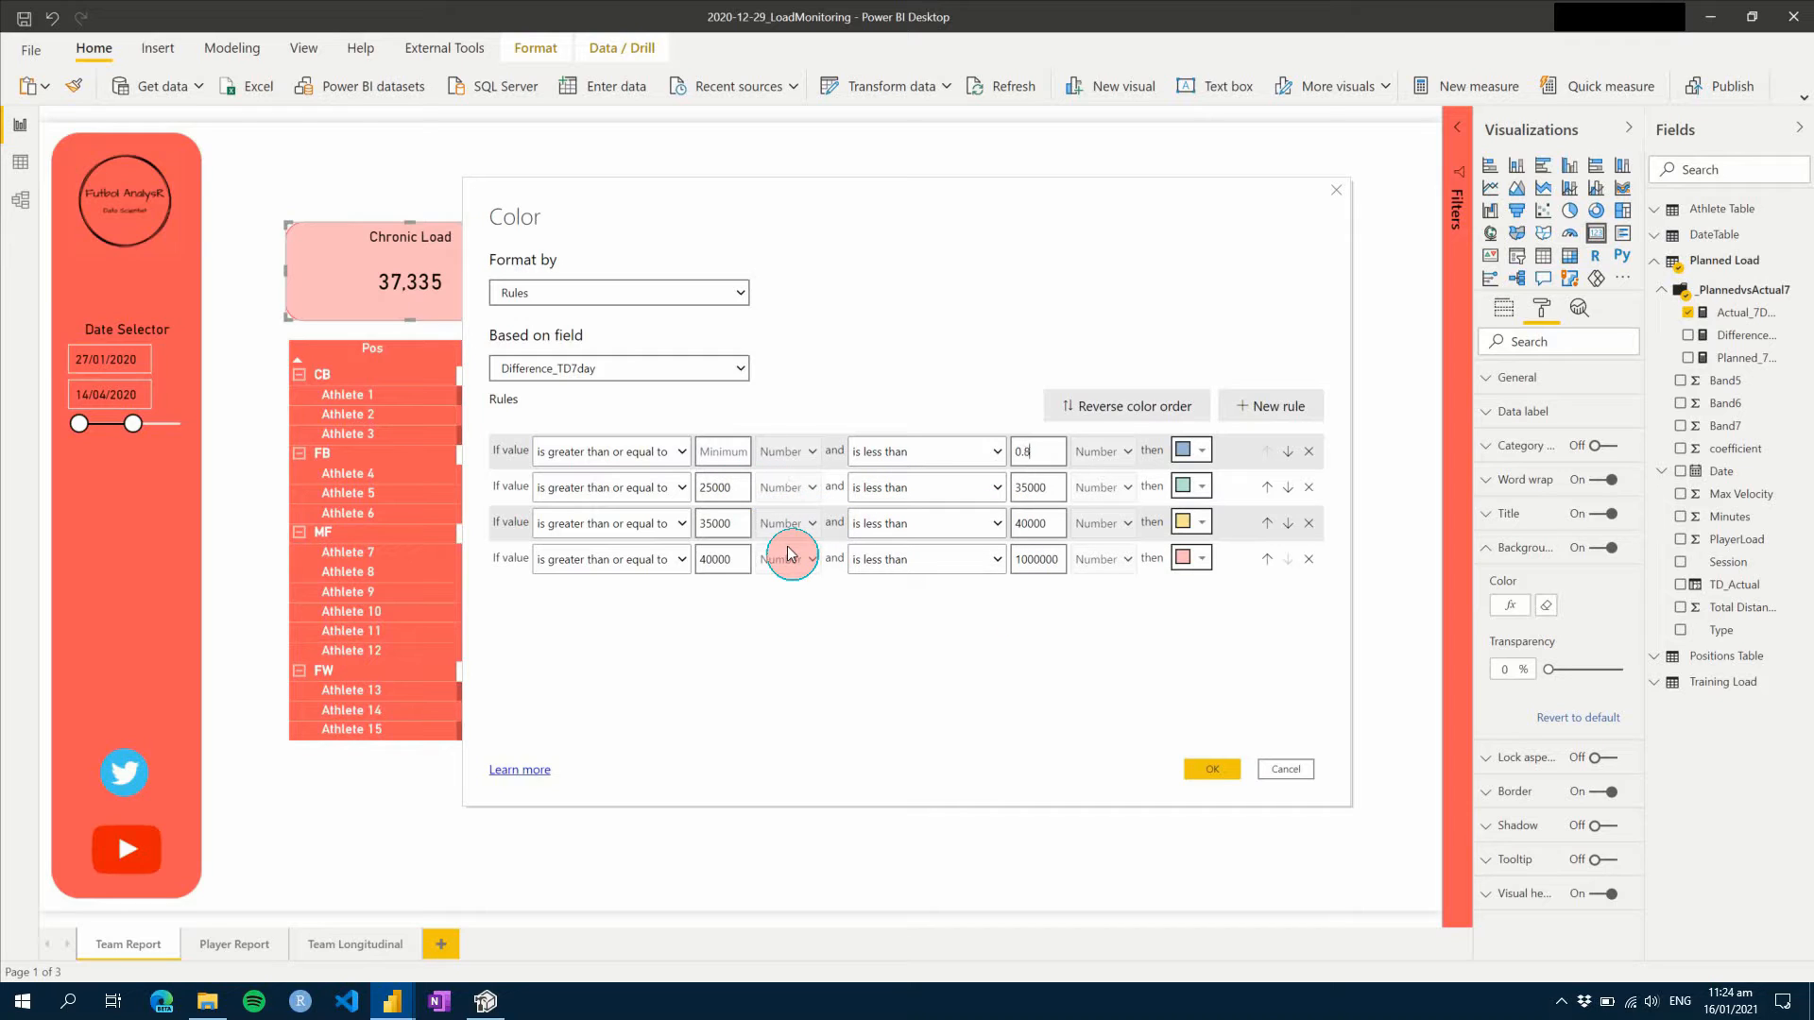
{"action": "double_click", "coordinate": [715, 487]}
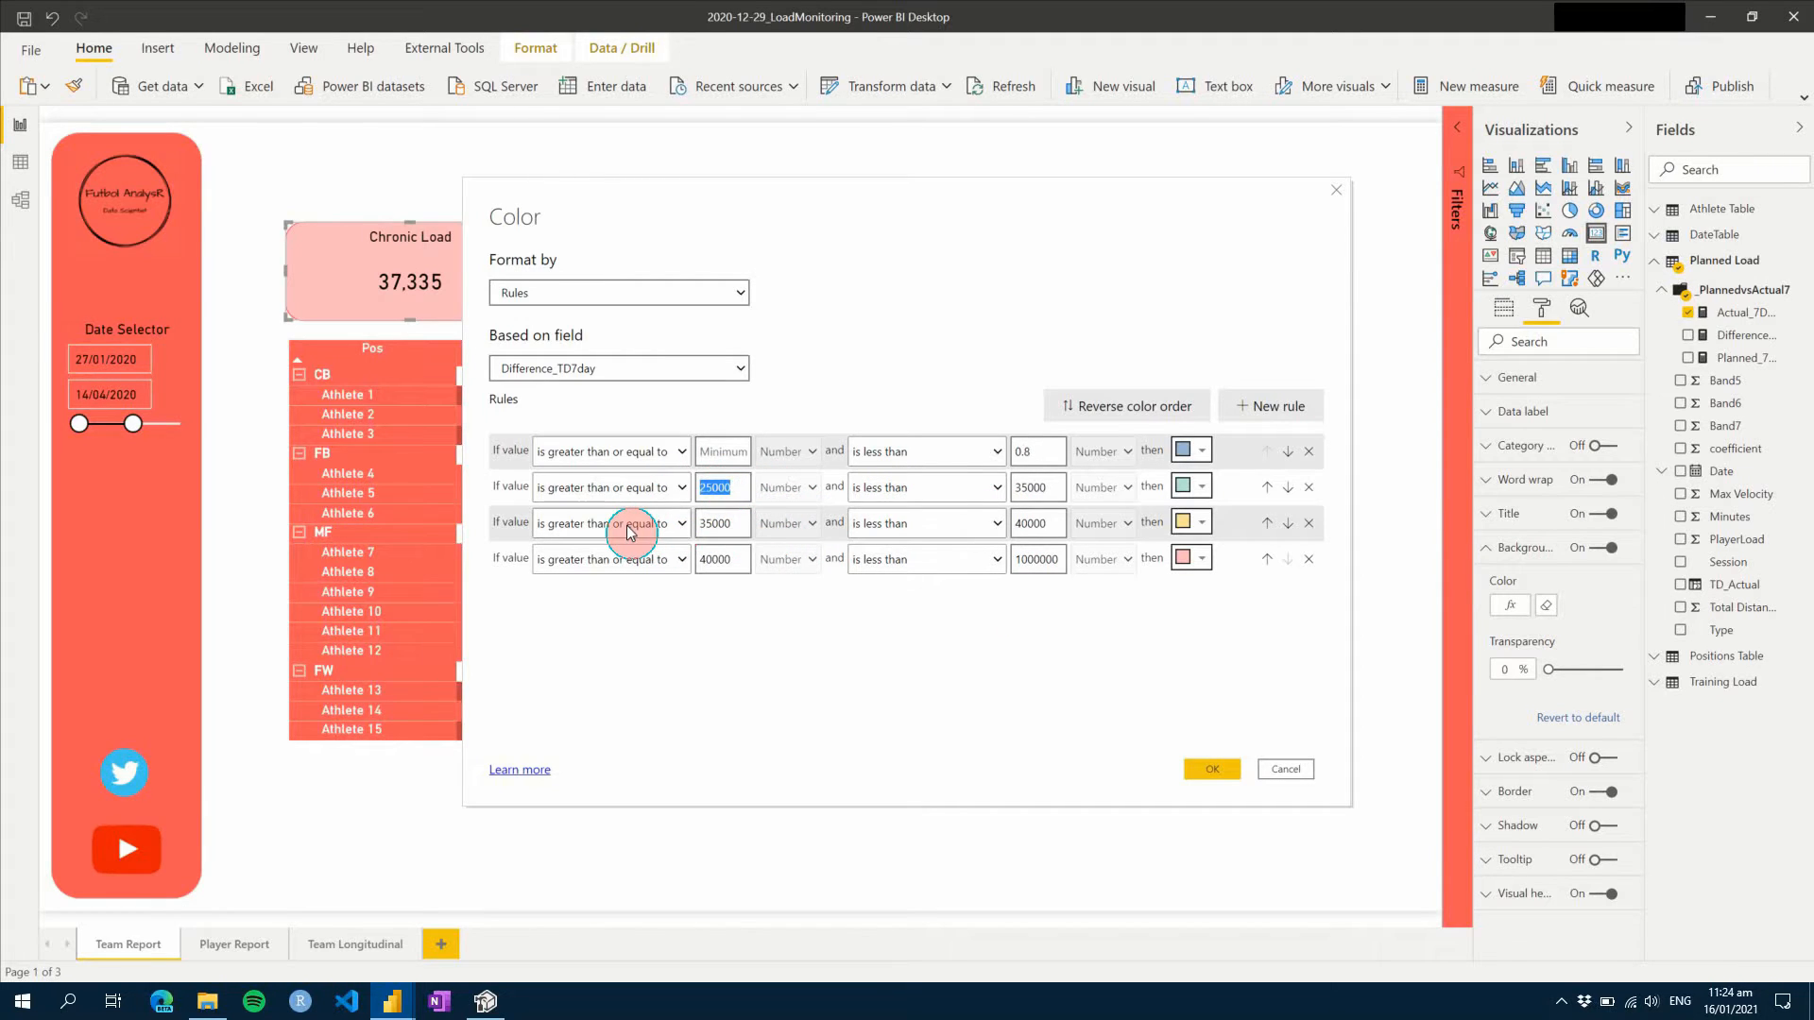
{"action": "type", "text": "0.8"}
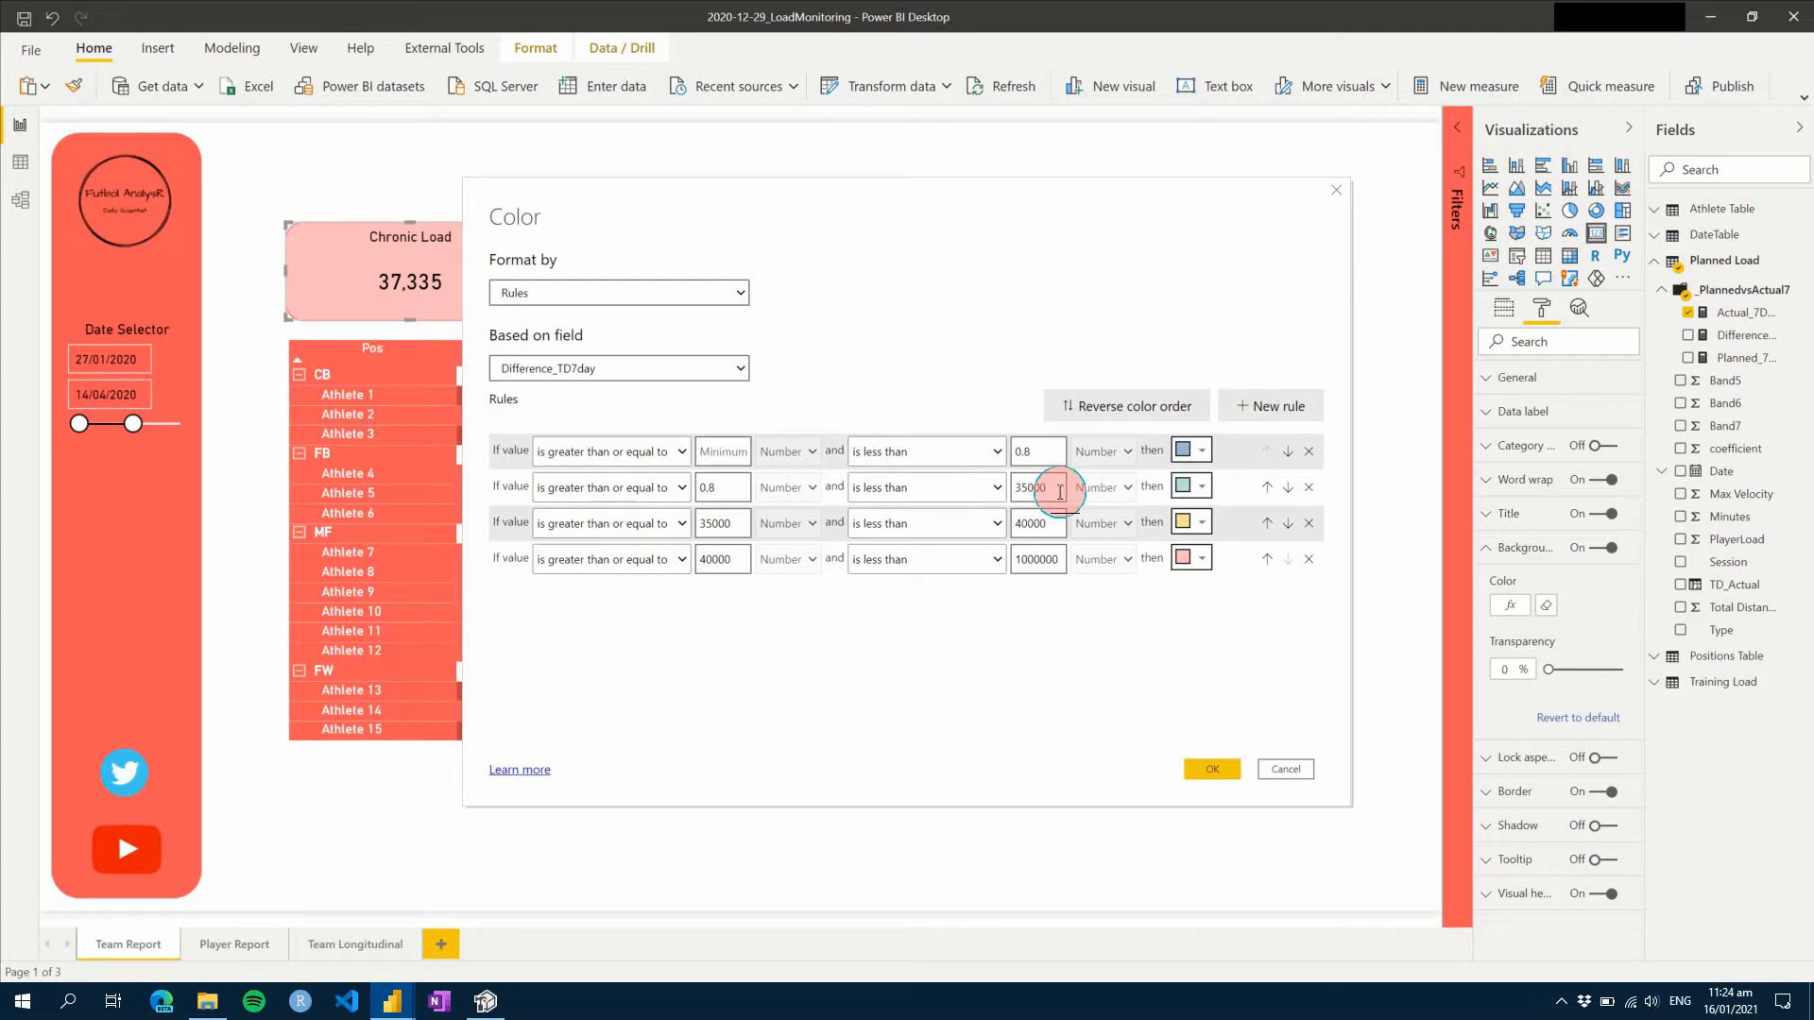
{"action": "double_click", "coordinate": [1056, 487]}
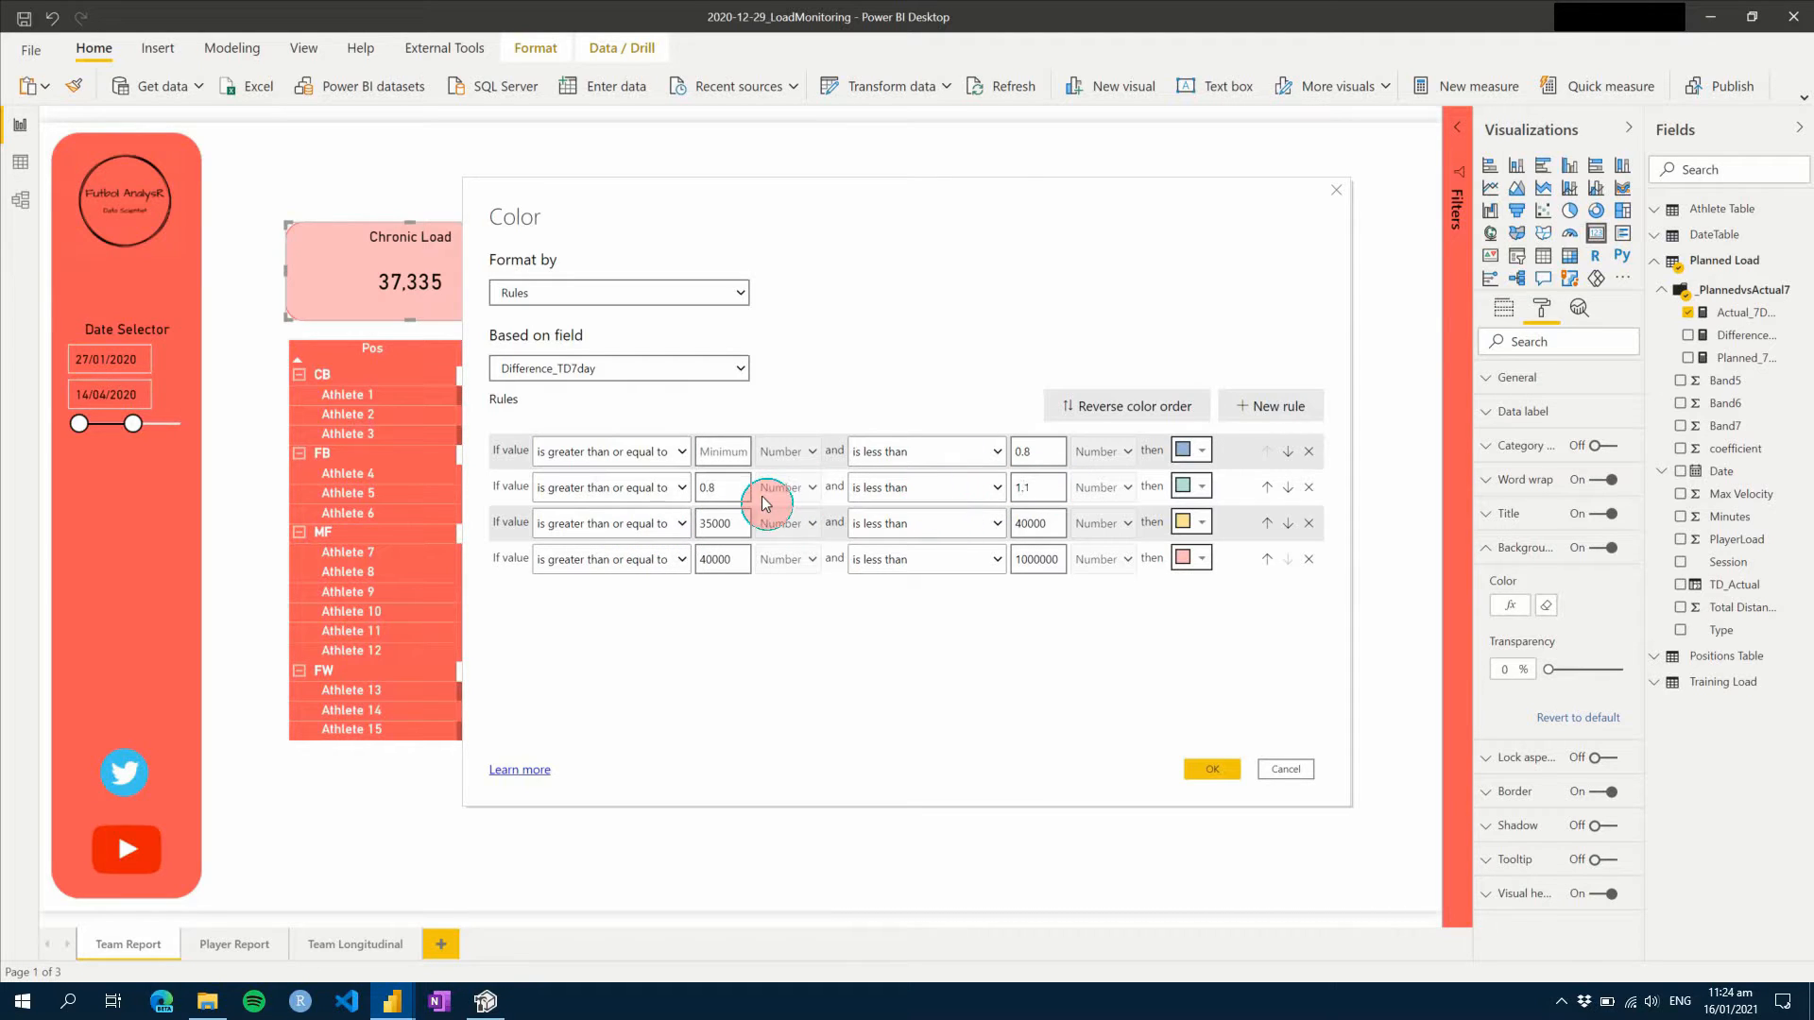
{"action": "double_click", "coordinate": [718, 487]}
{"action": "type", "text": "0.9"}
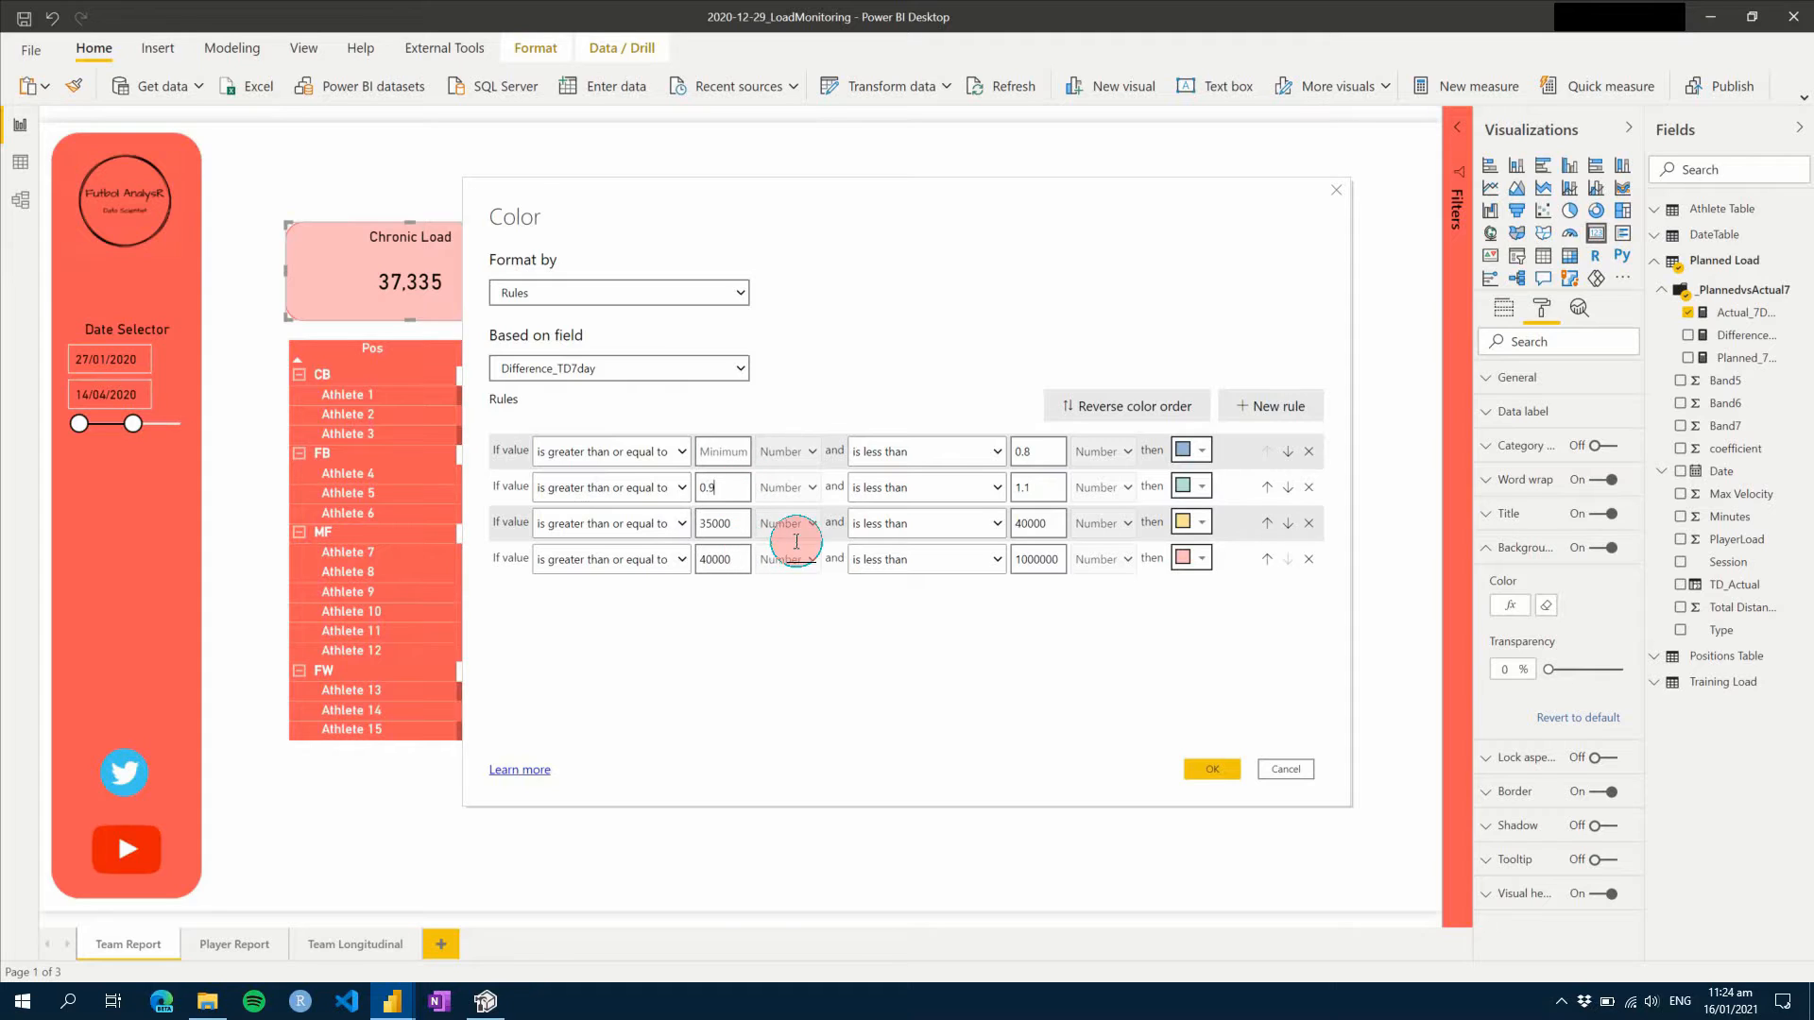
{"action": "left_click", "coordinate": [1038, 451]}
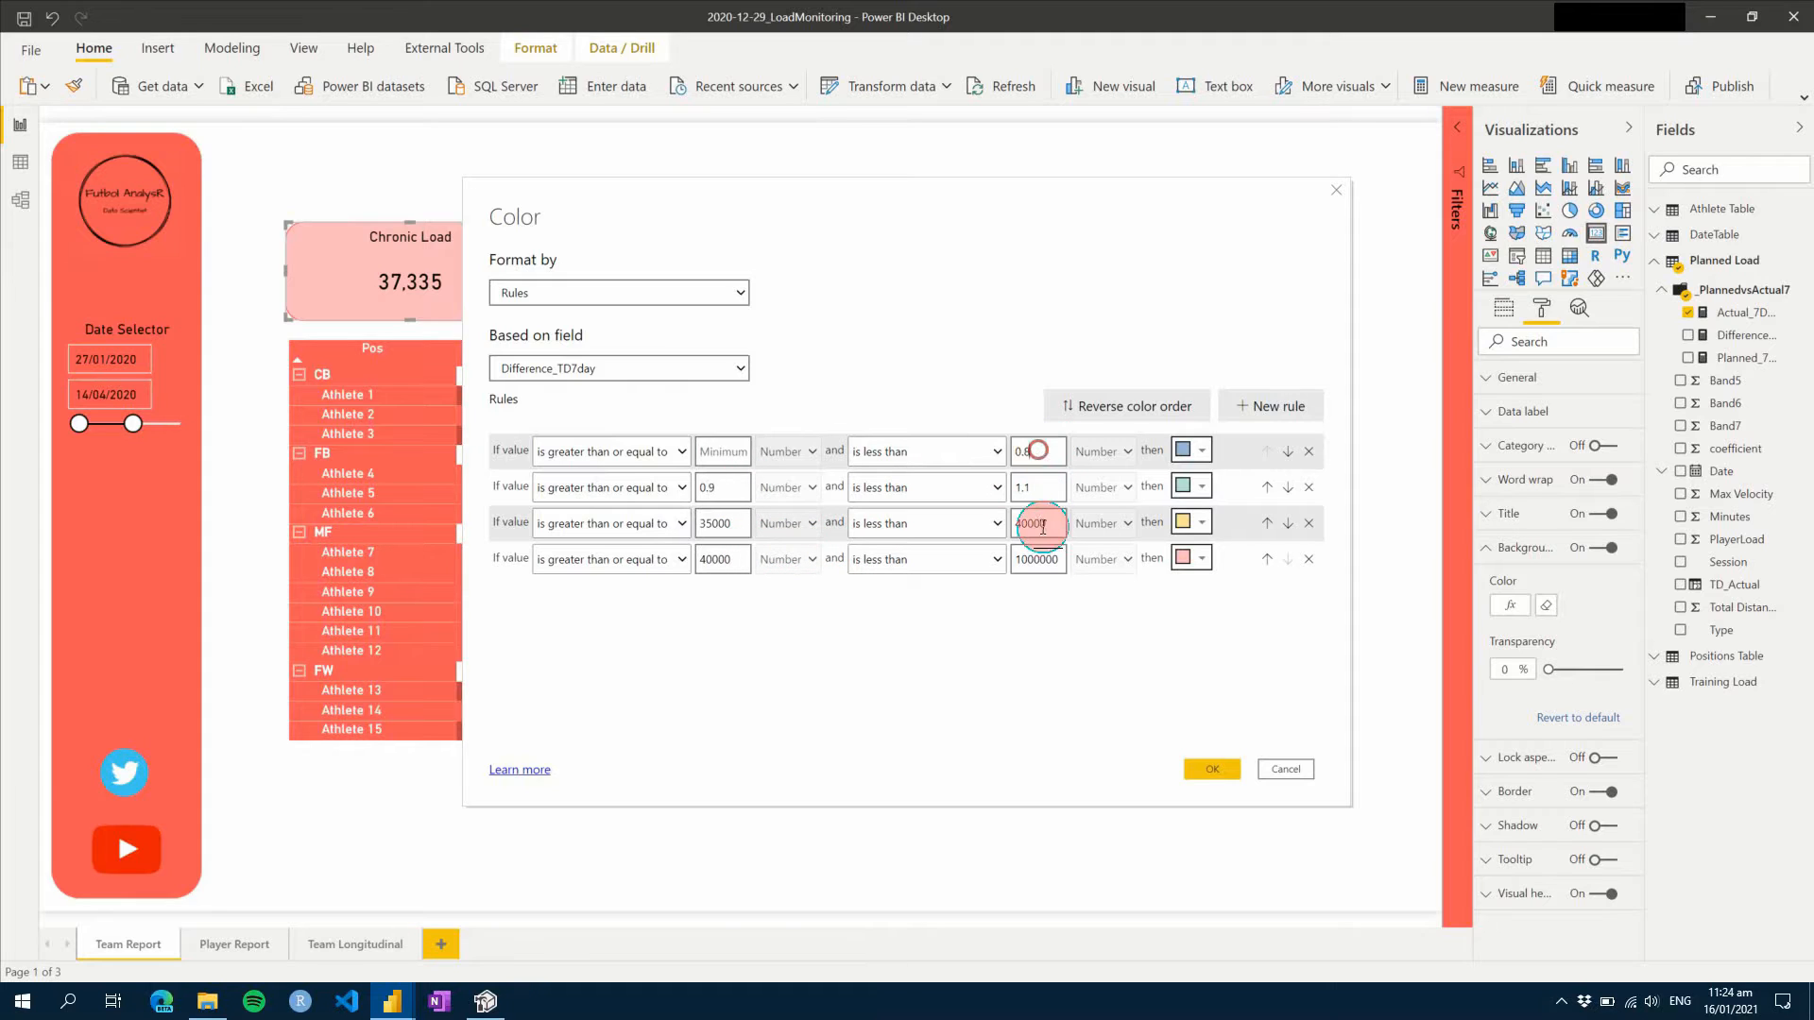
- Set the third color rule to 1.1 up to less than 1.2, start the fourth at 1.2, and apply the rules to the card
{"action": "double_click", "coordinate": [735, 523]}
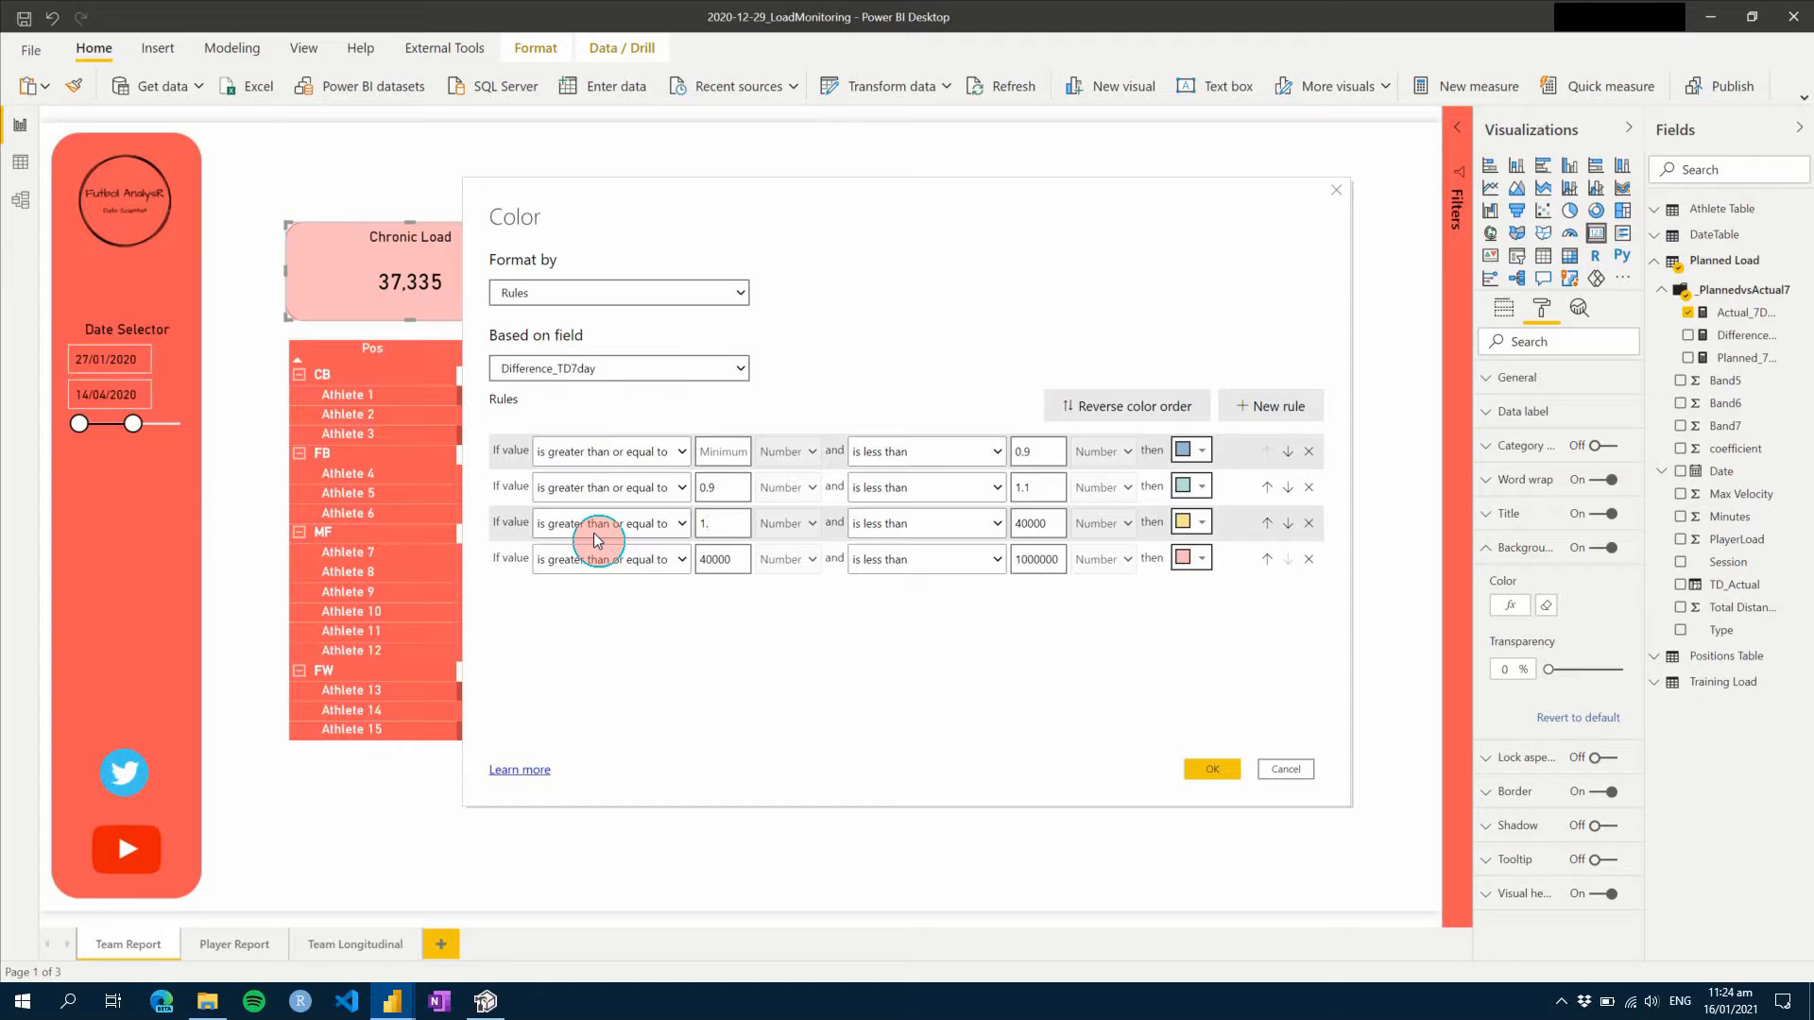
{"action": "double_click", "coordinate": [1036, 522]}
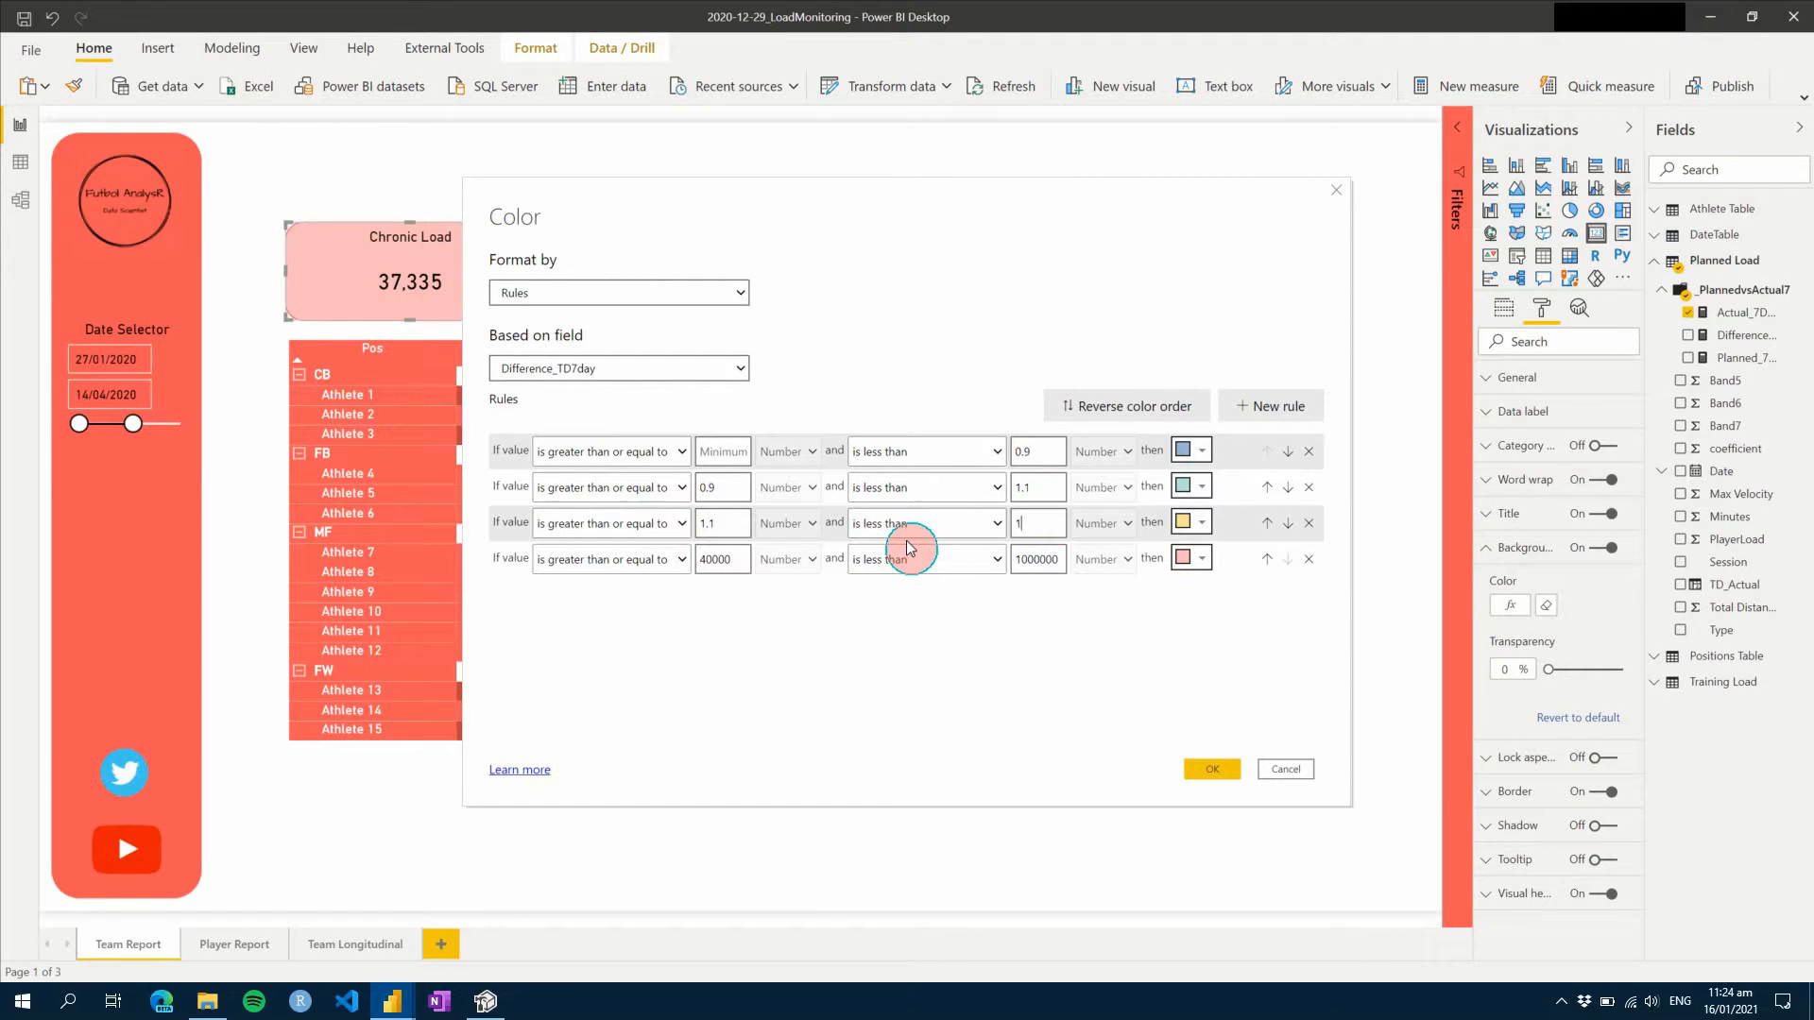
{"action": "type", "text": "1.2"}
{"action": "double_click", "coordinate": [718, 558]}
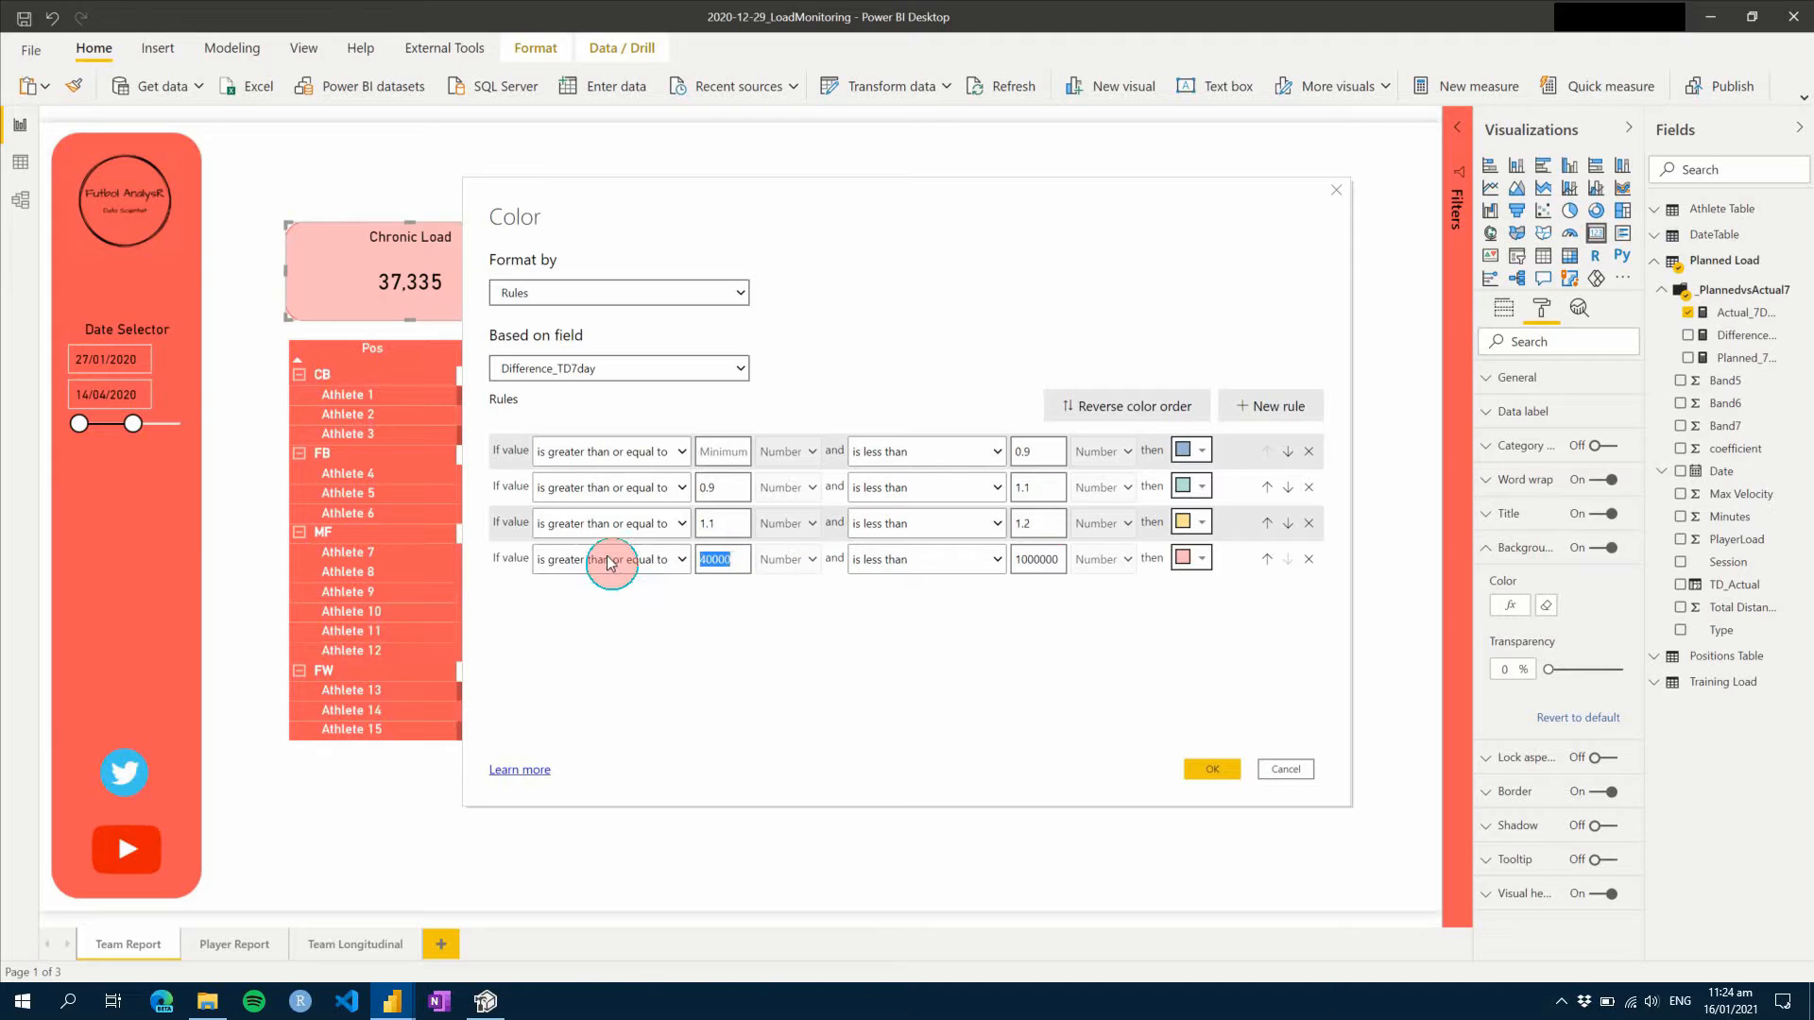
{"action": "type", "text": "1.2"}
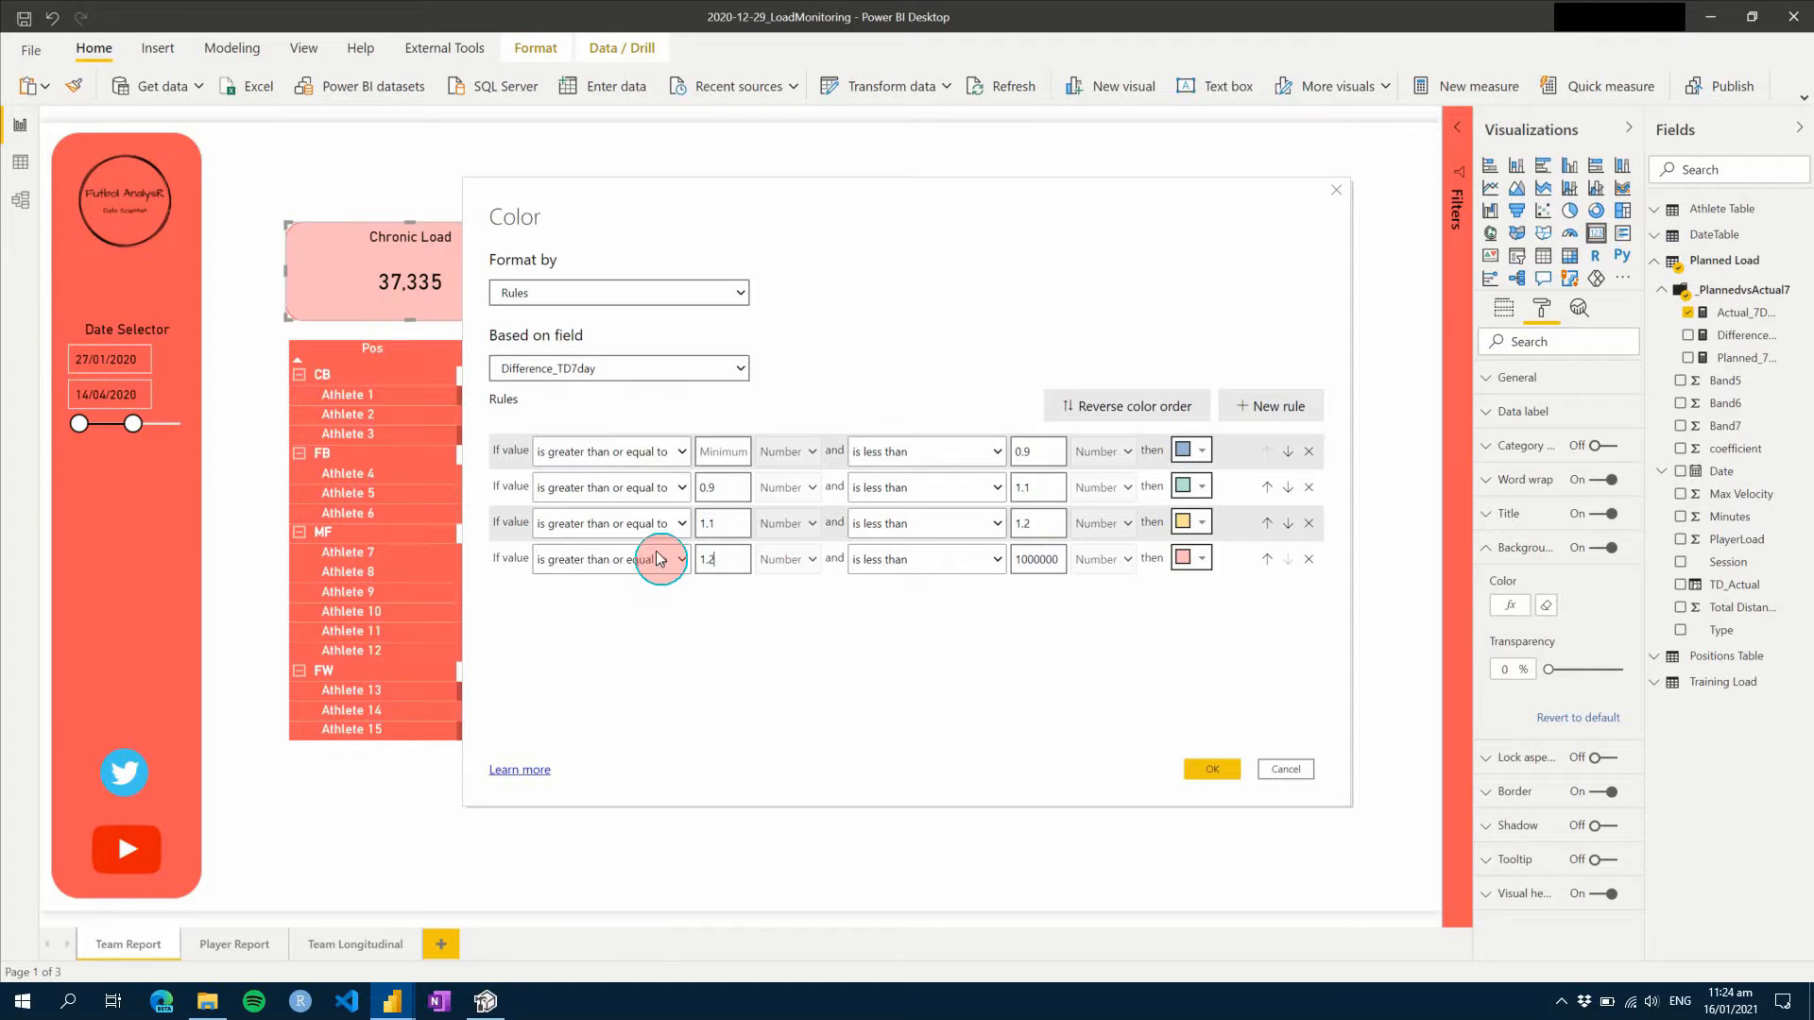
{"action": "left_click", "coordinate": [1210, 770]}
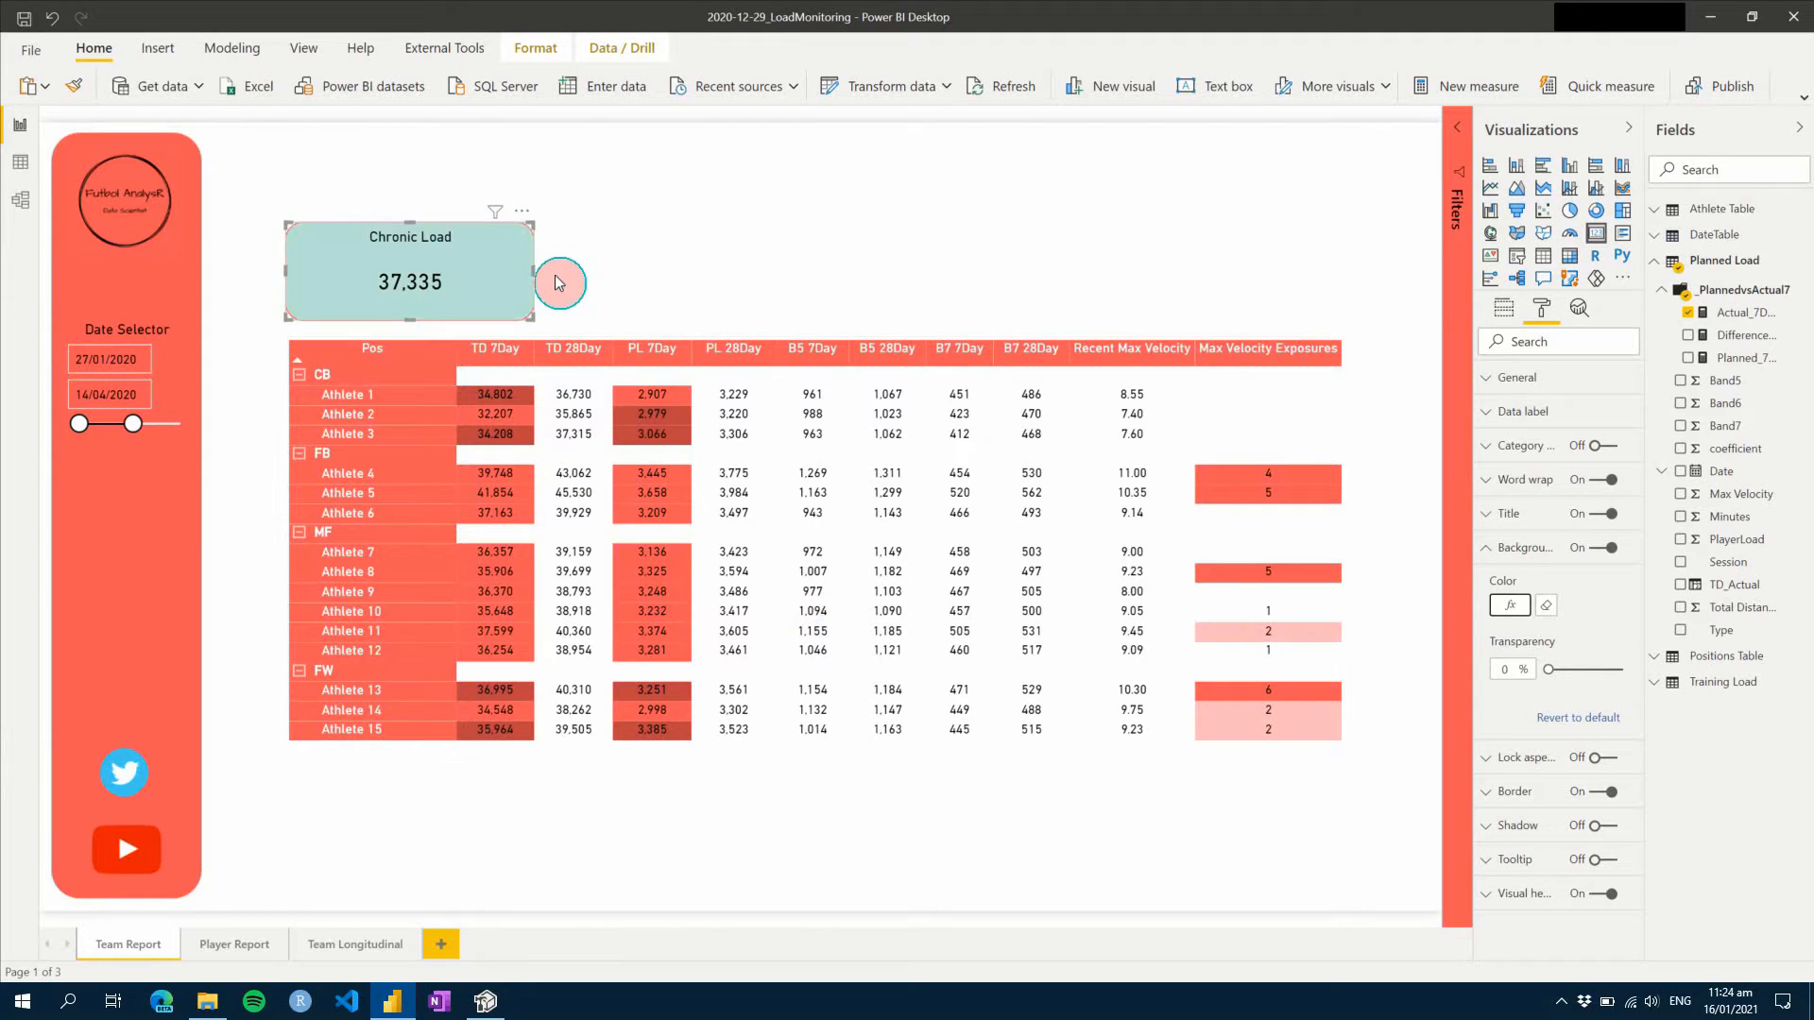
{"action": "left_click", "coordinate": [639, 297]}
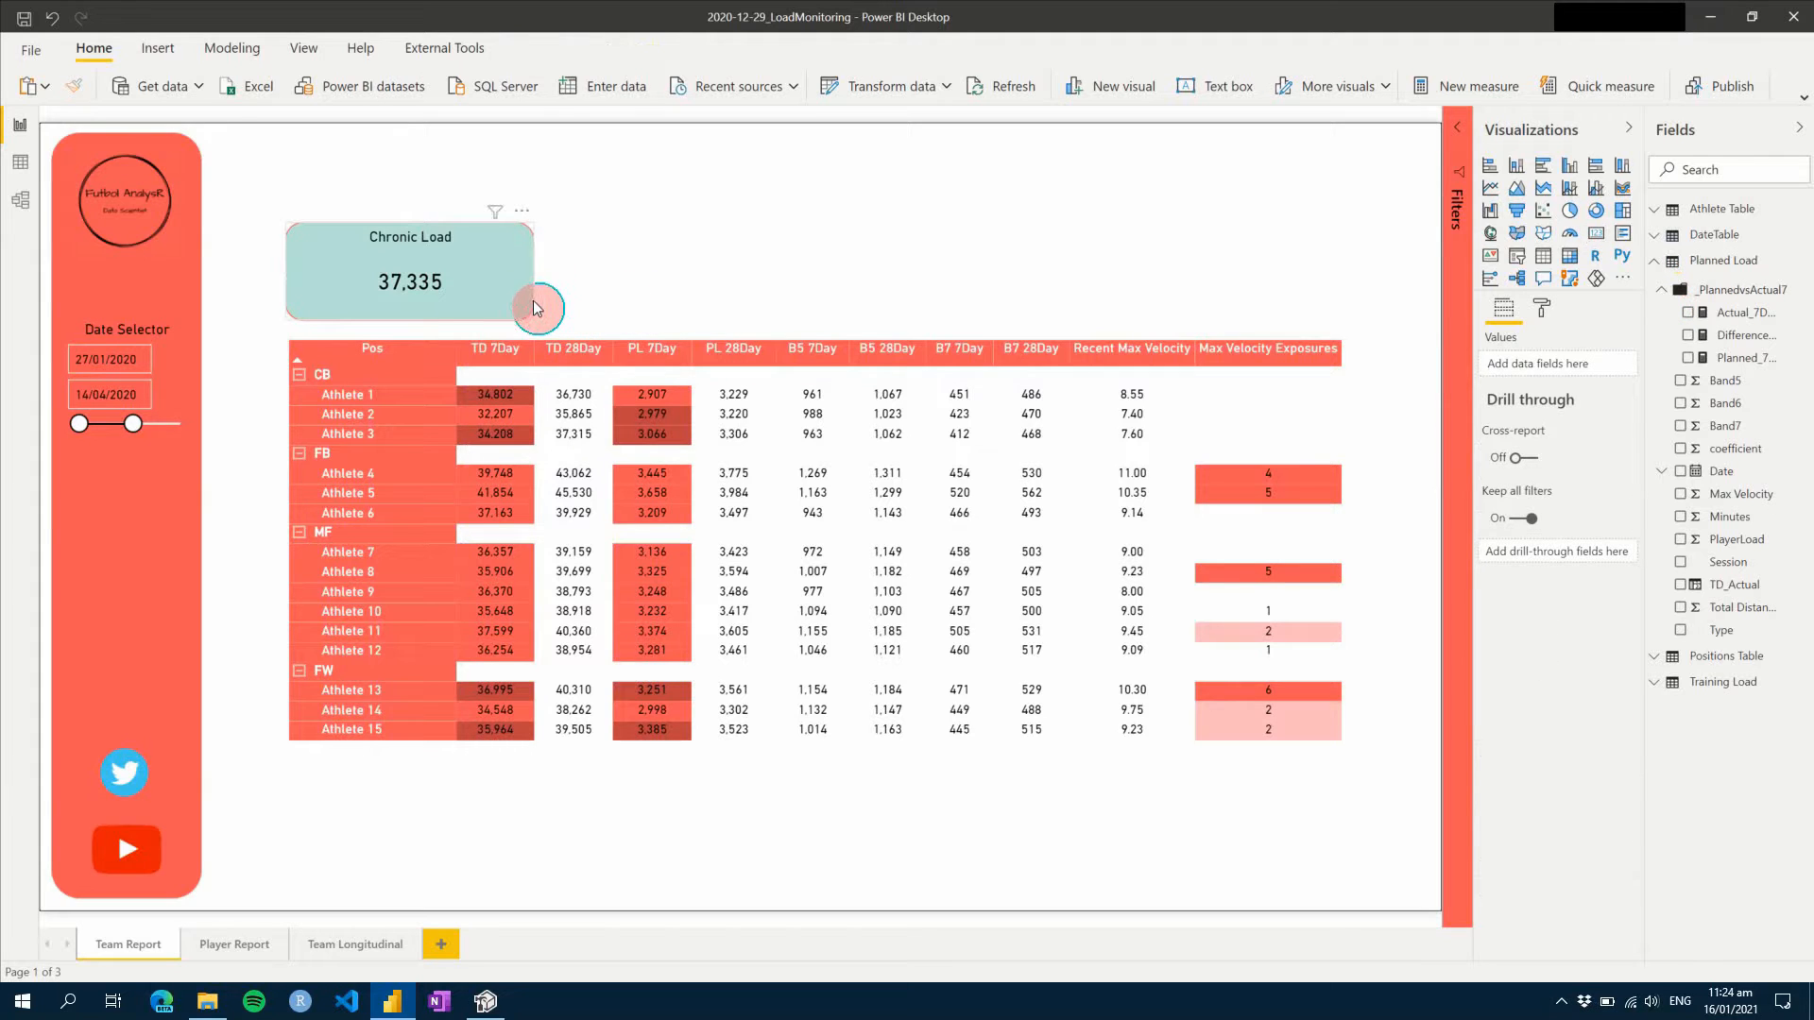
- Change the Chronic Load card's title text to "TD 7Day Team Average"
{"action": "left_click", "coordinate": [533, 301]}
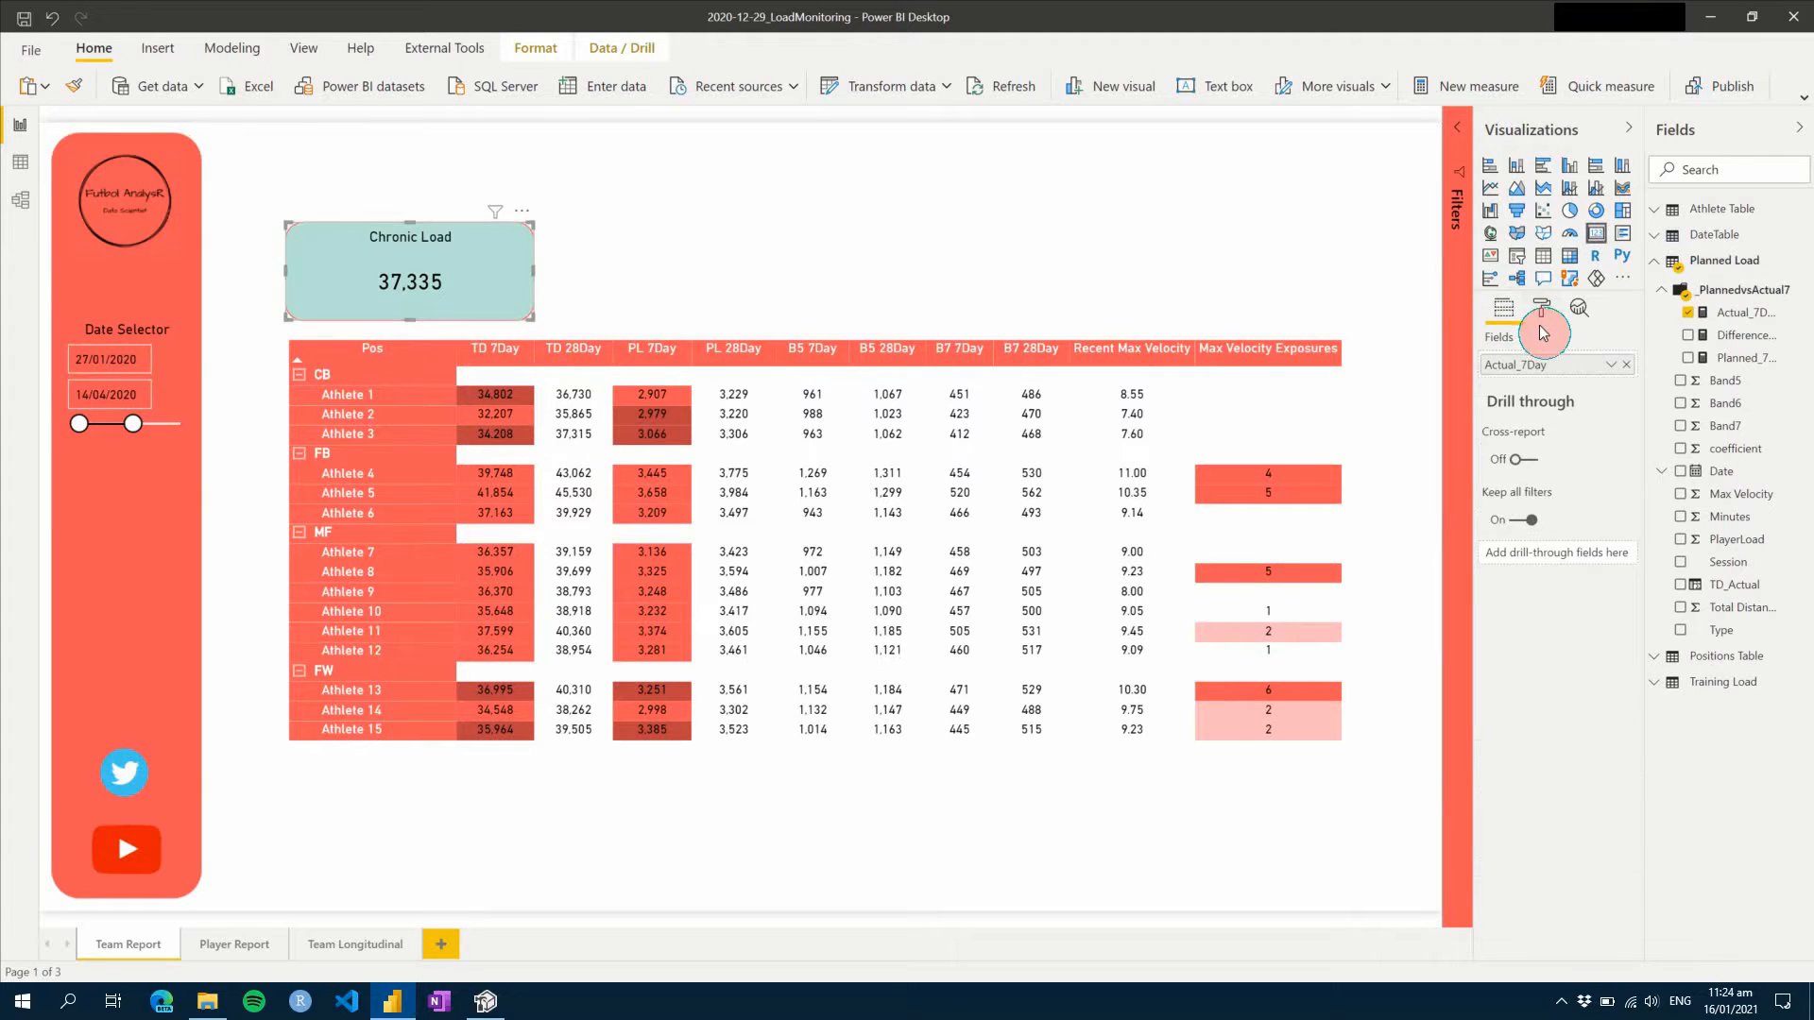
{"action": "left_click", "coordinate": [1536, 515]}
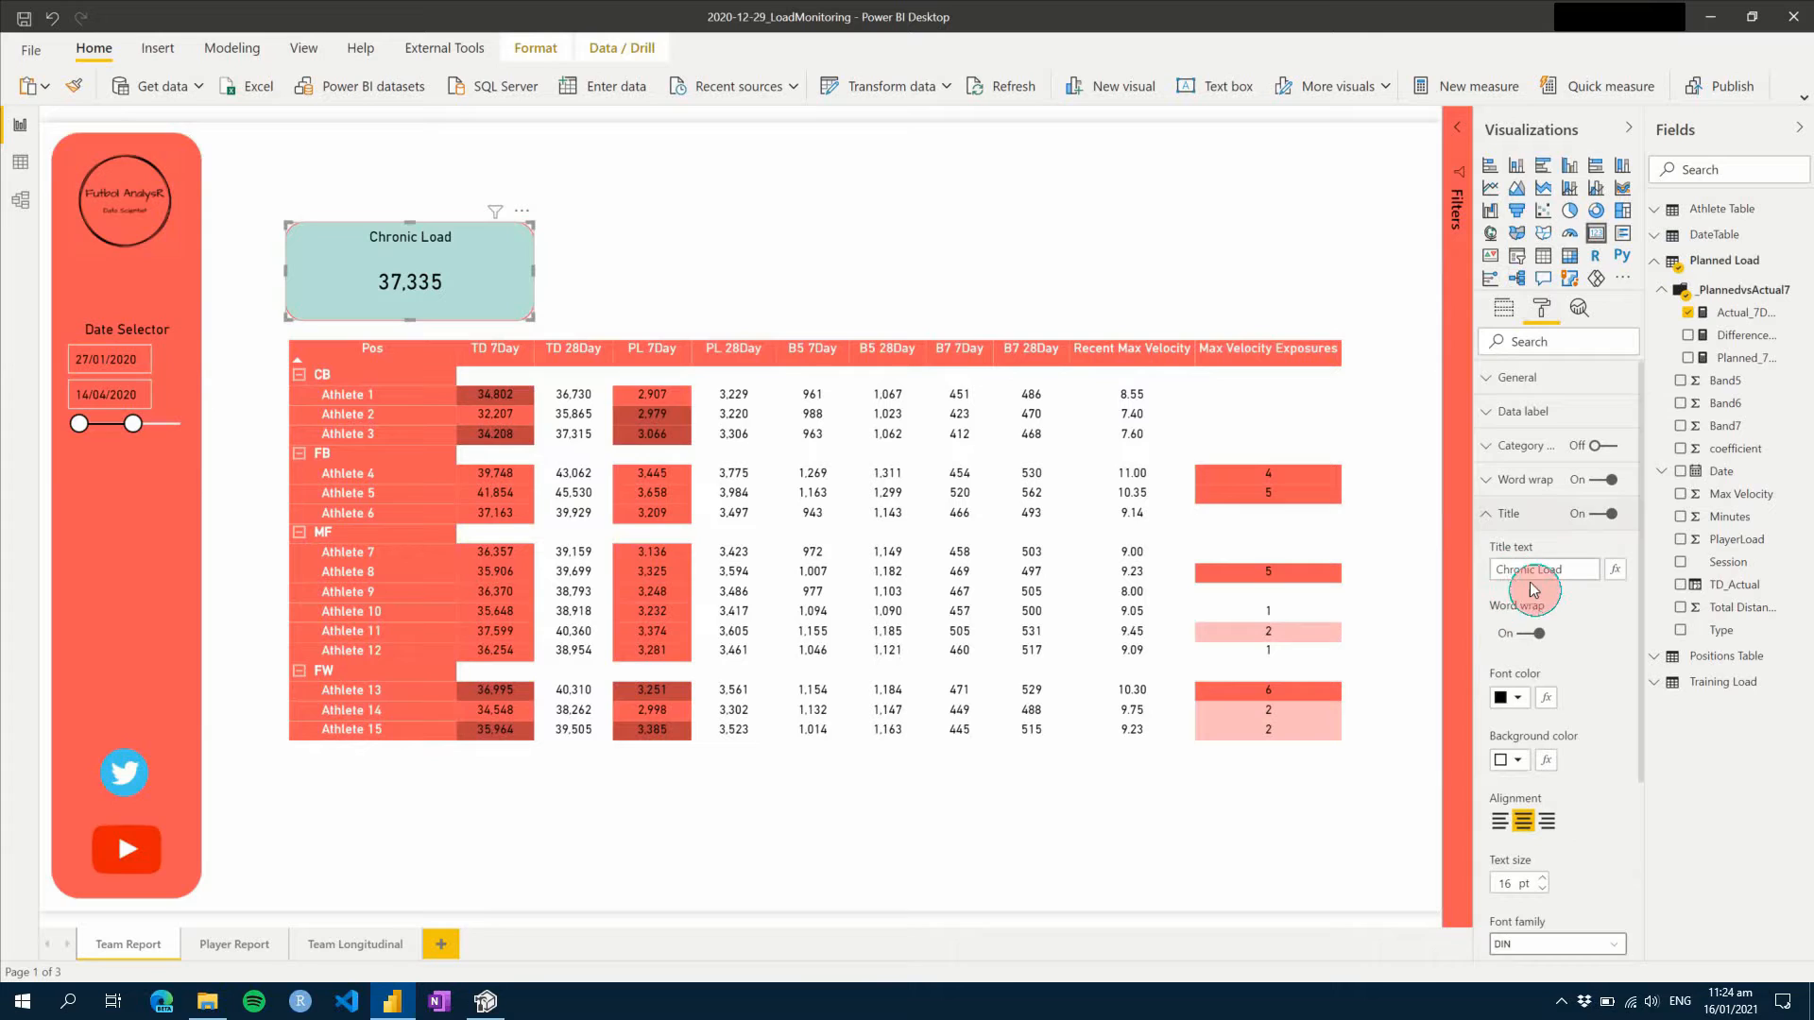
{"action": "left_click", "coordinate": [1532, 566]}
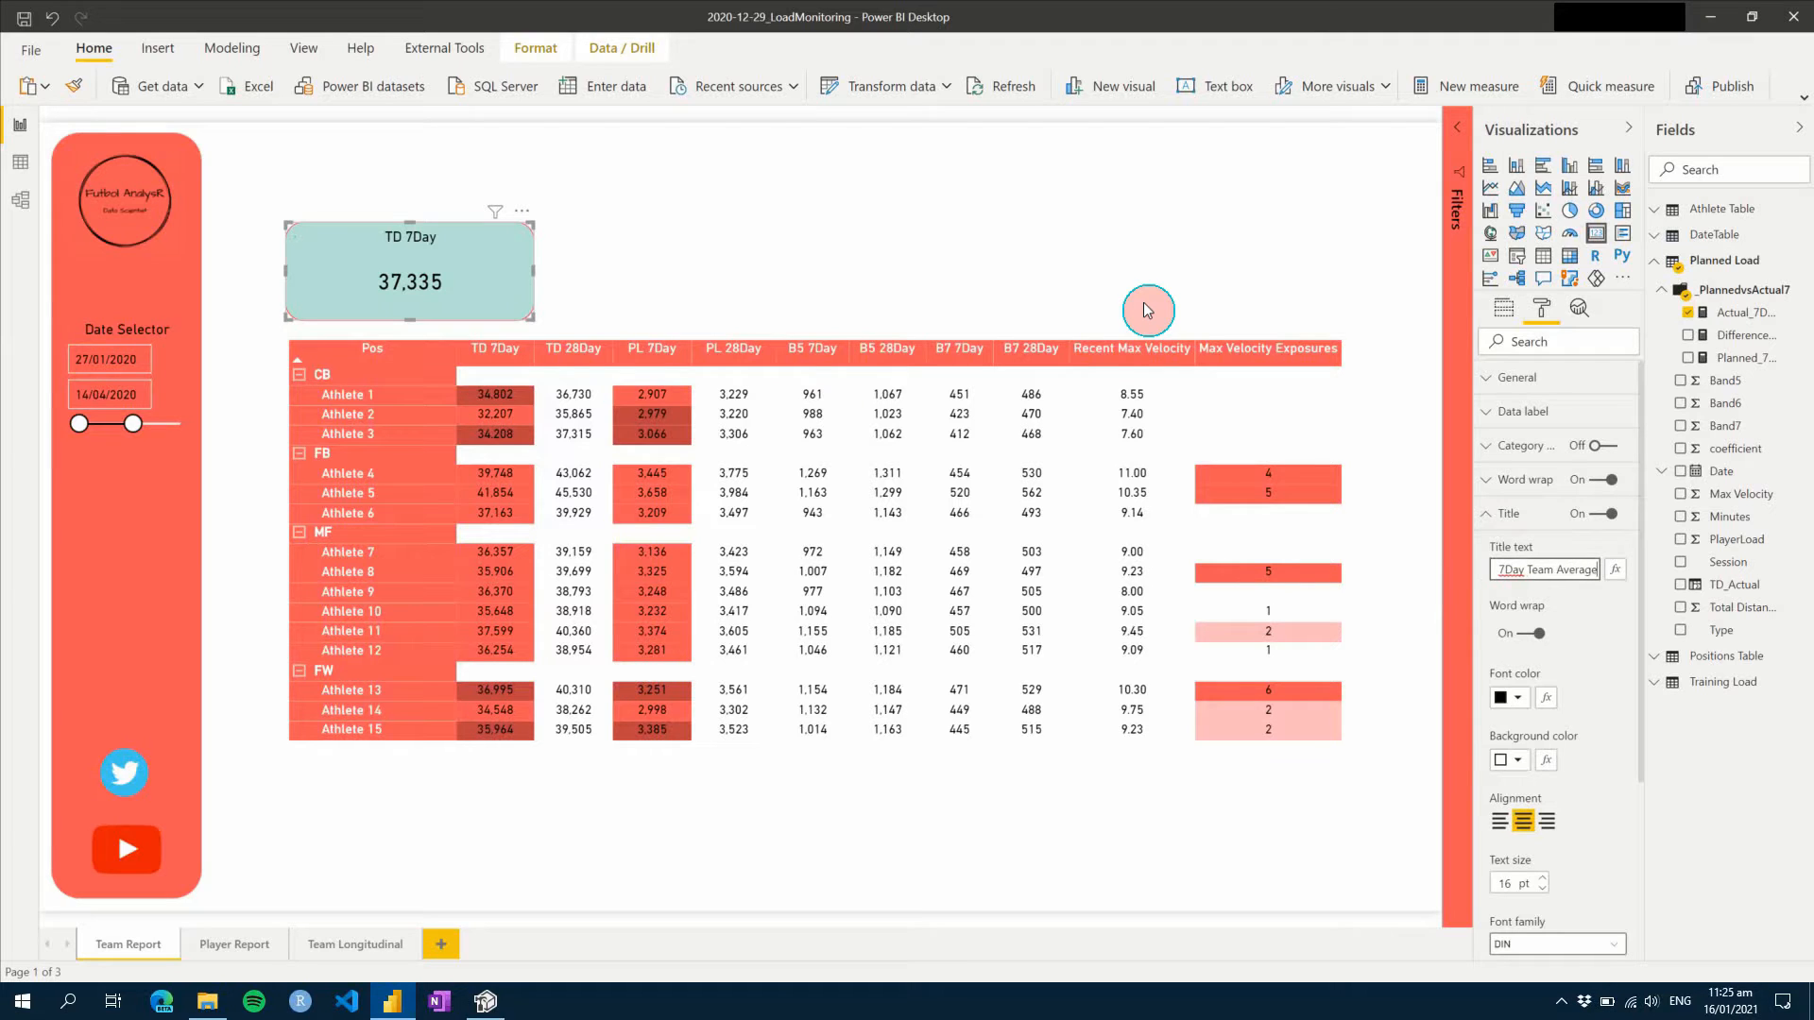
{"action": "left_click", "coordinate": [616, 228]}
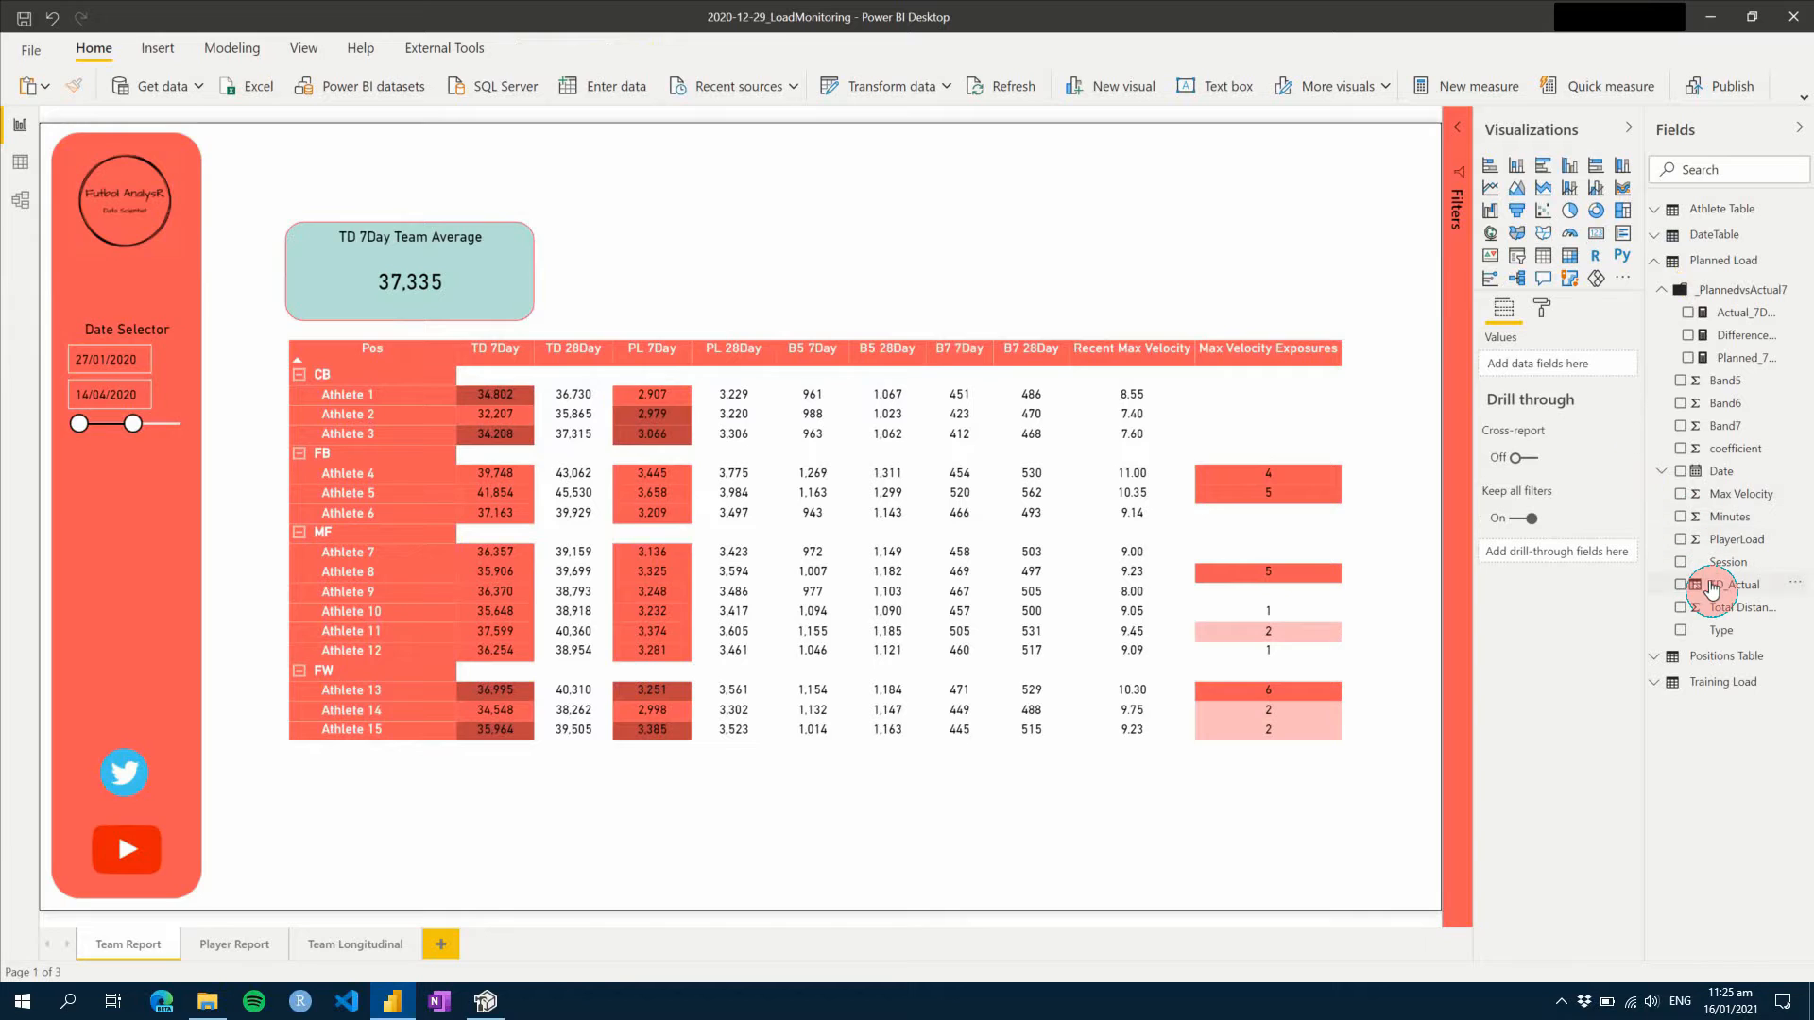
- Copy the whole TD_Actual column formula and paste it into a new column in the Planned Load table
{"action": "left_click", "coordinate": [1712, 588]}
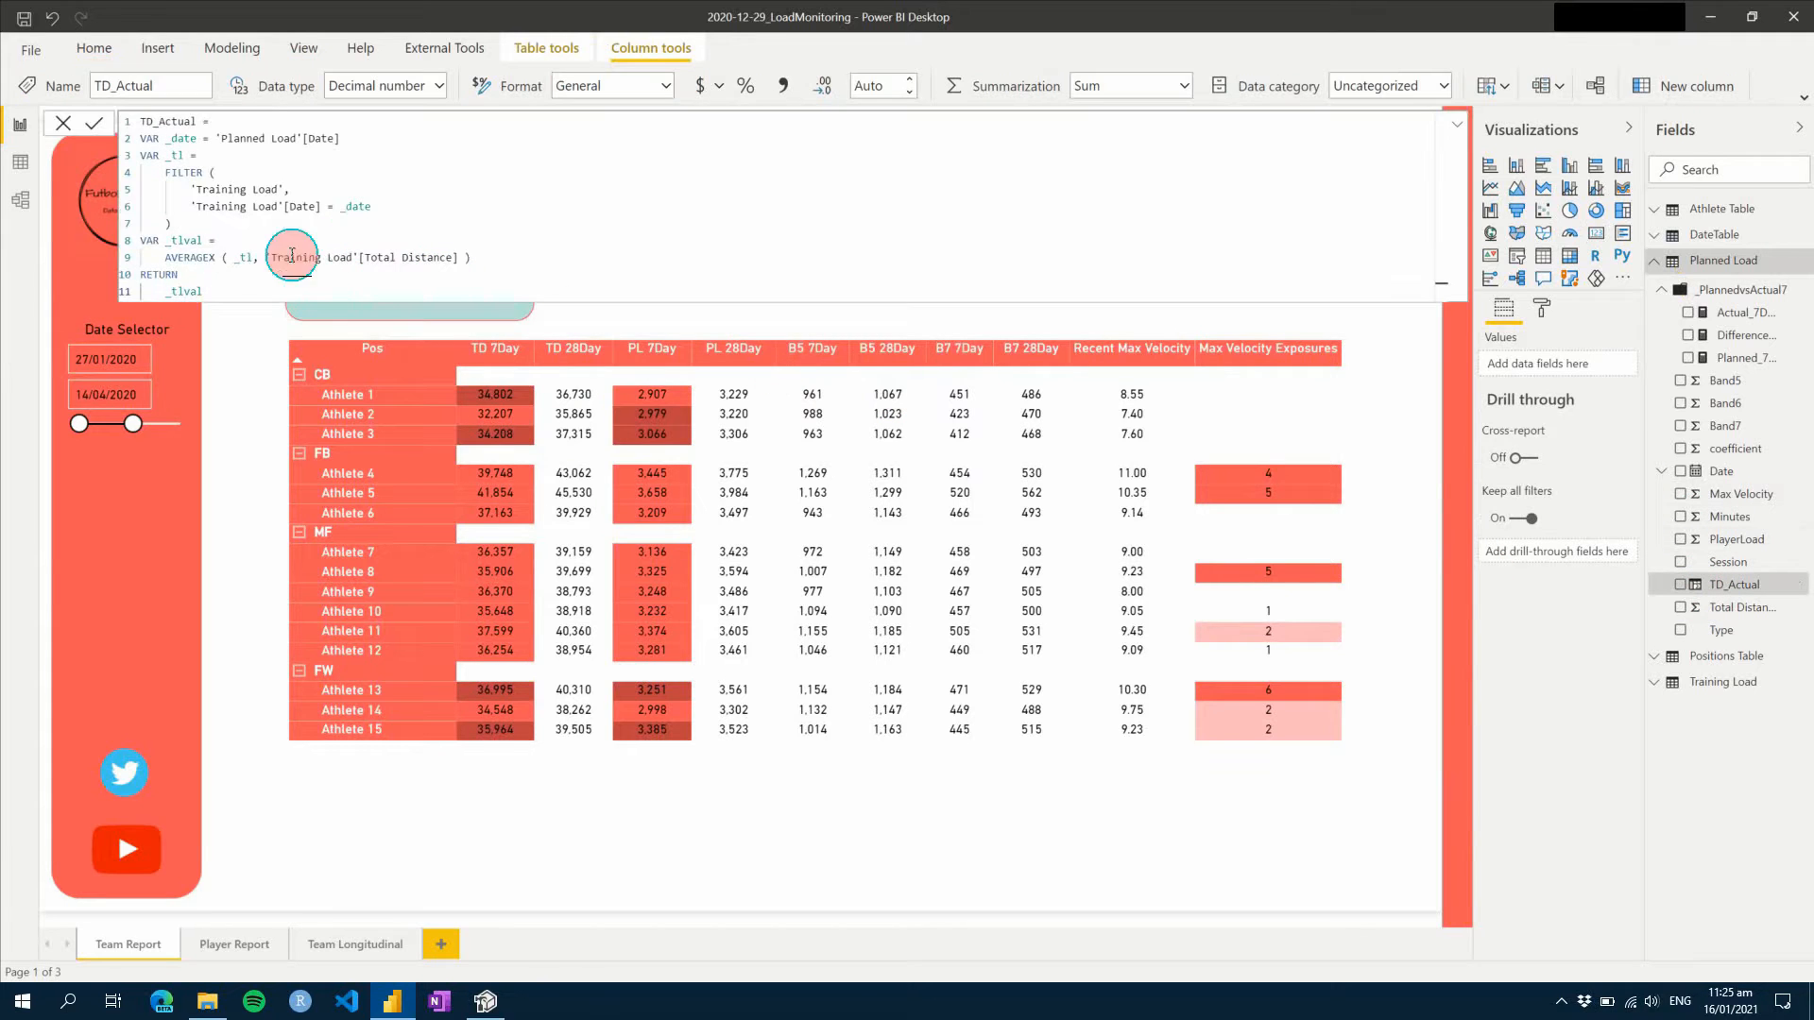
{"action": "left_click", "coordinate": [208, 286]}
{"action": "left_click_drag", "start_coordinate": [209, 287], "coordinate": [138, 121]}
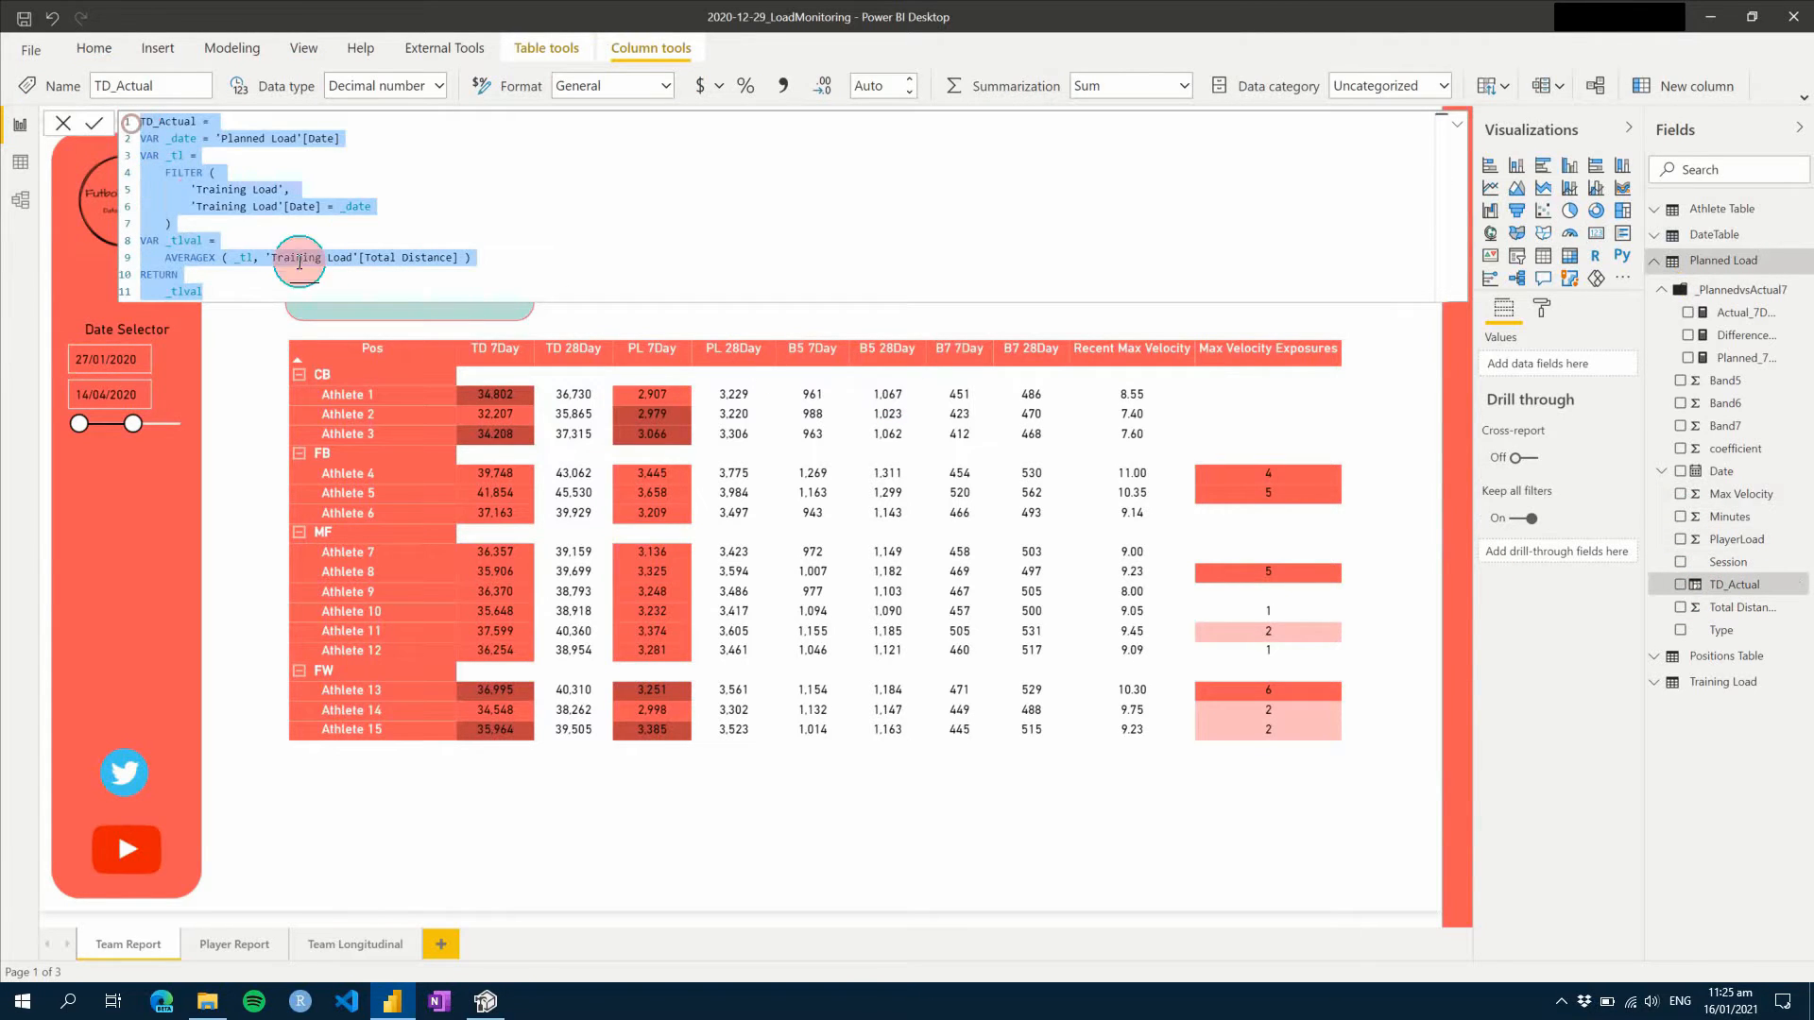
{"action": "right_click", "coordinate": [1725, 269]}
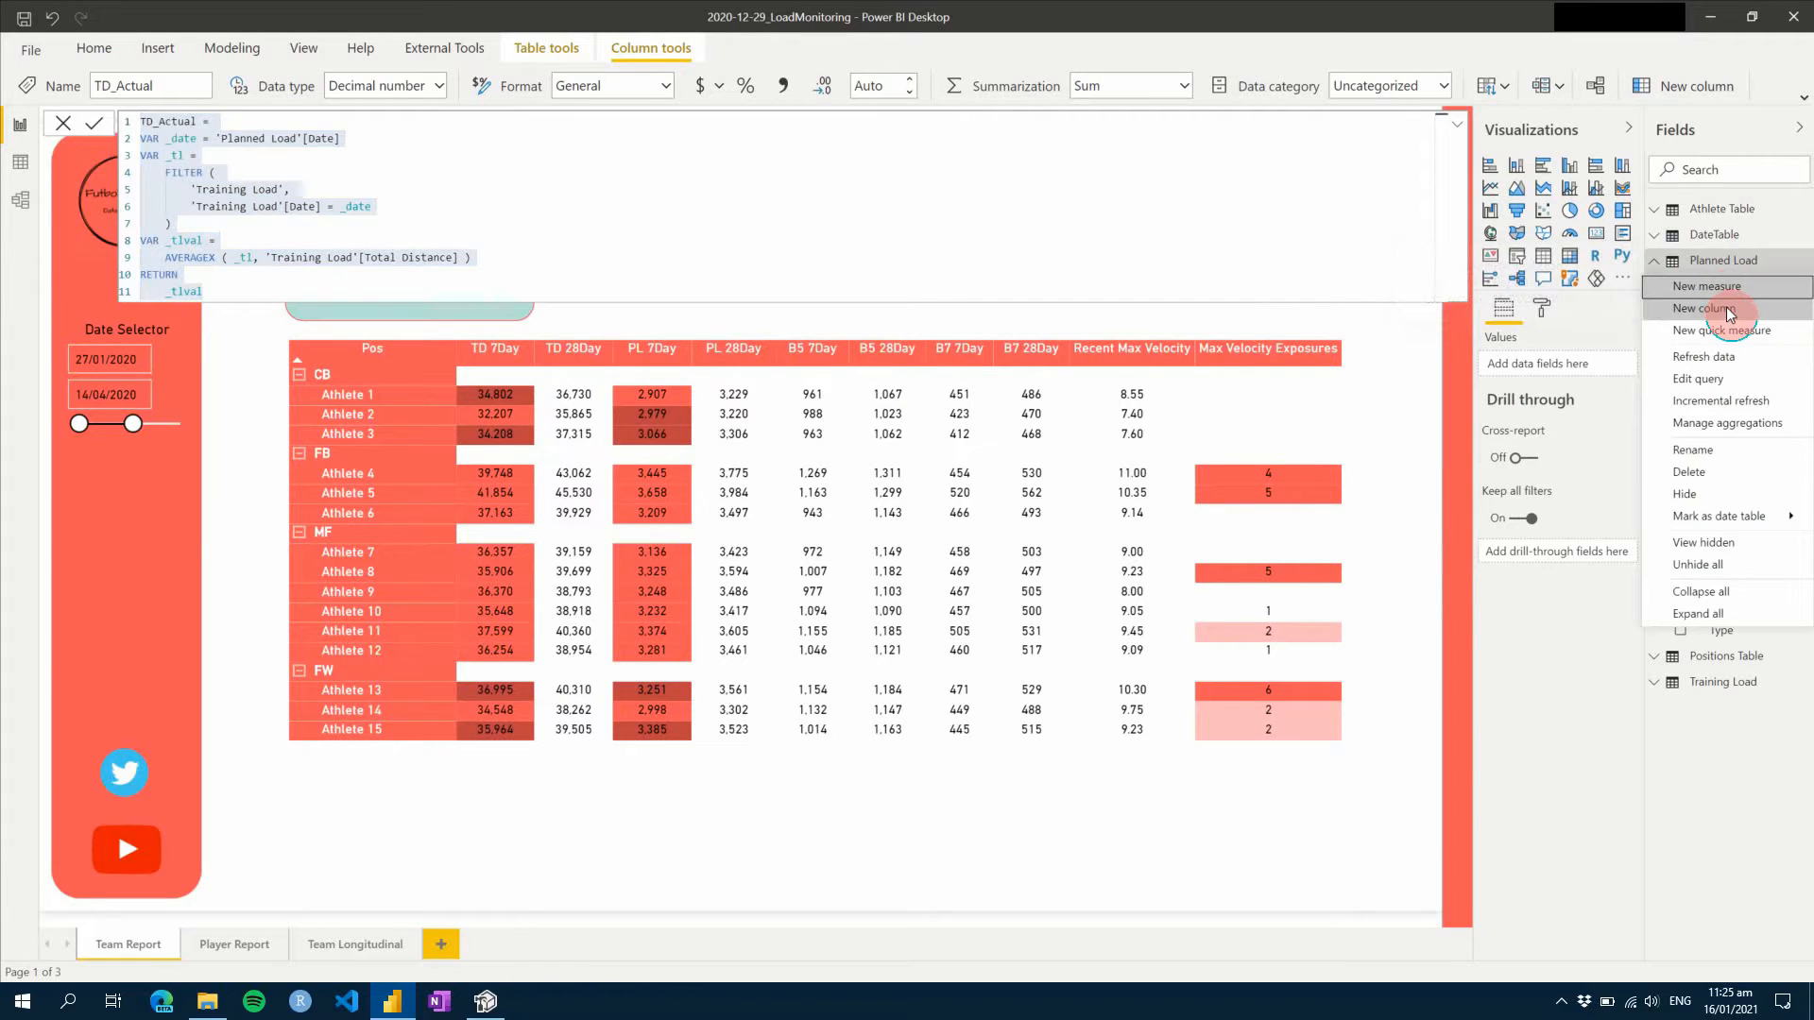
{"action": "left_click", "coordinate": [1728, 313]}
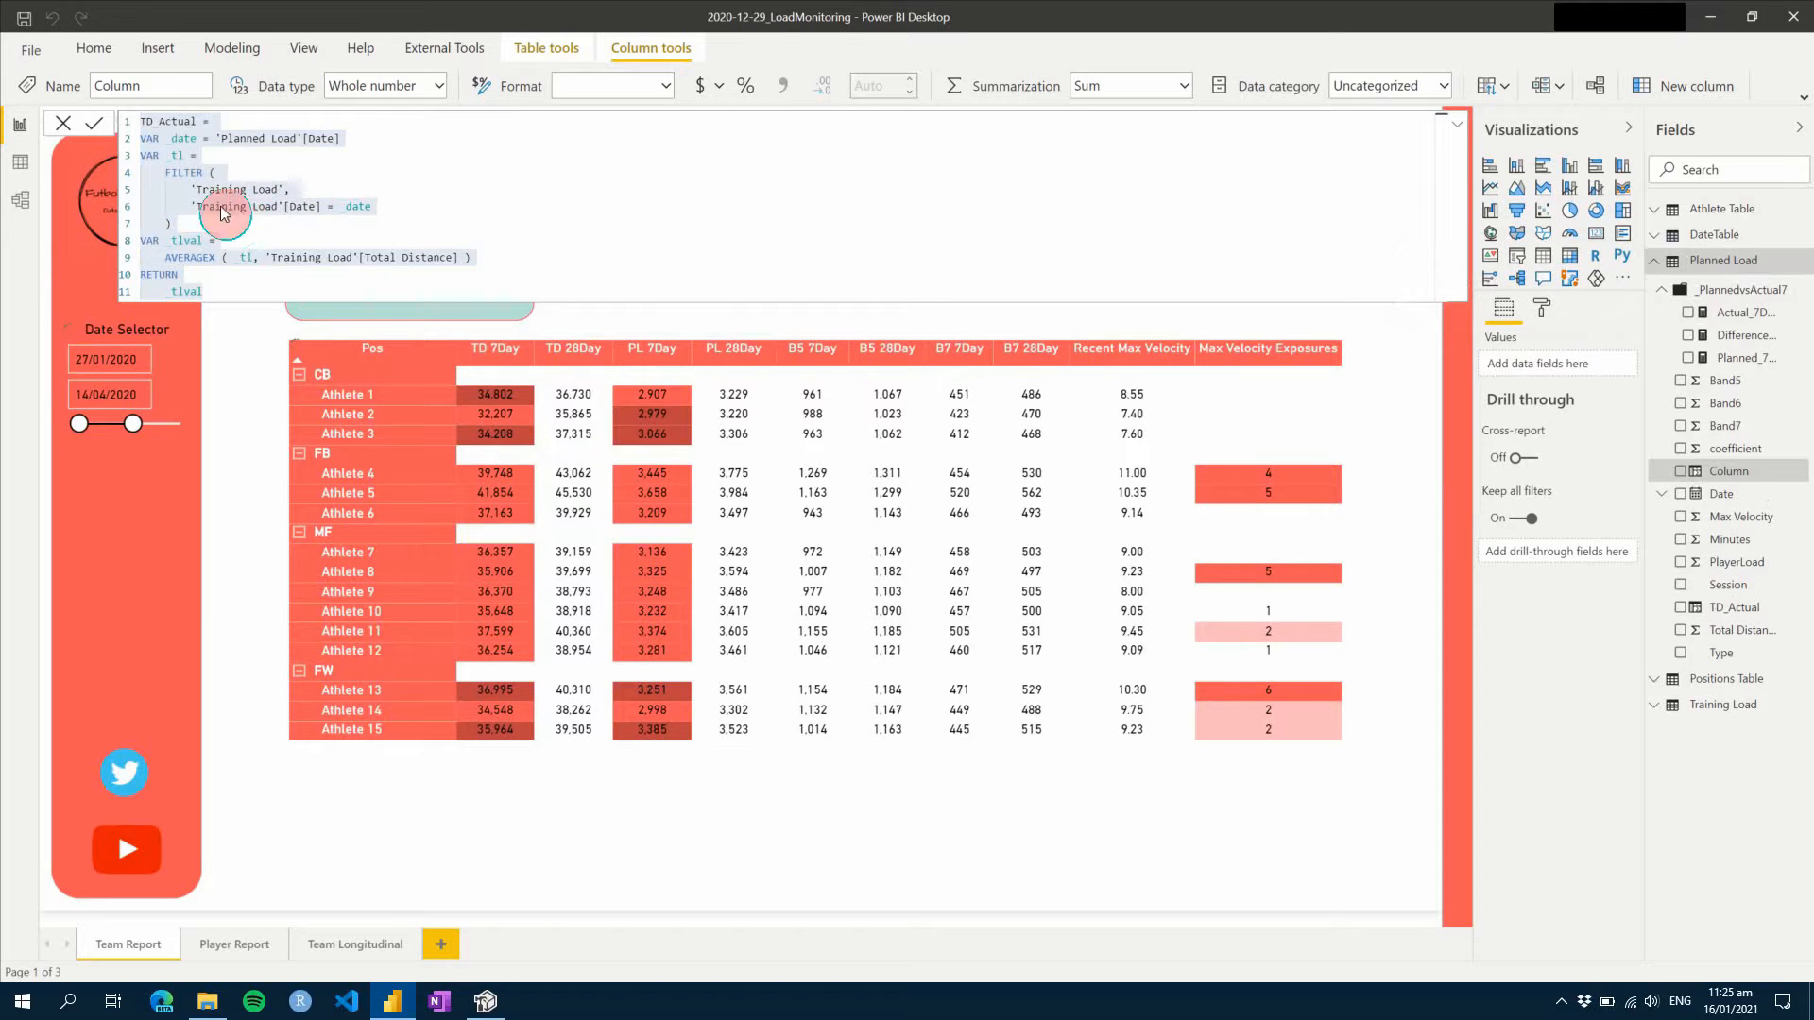
{"action": "left_click", "coordinate": [151, 134]}
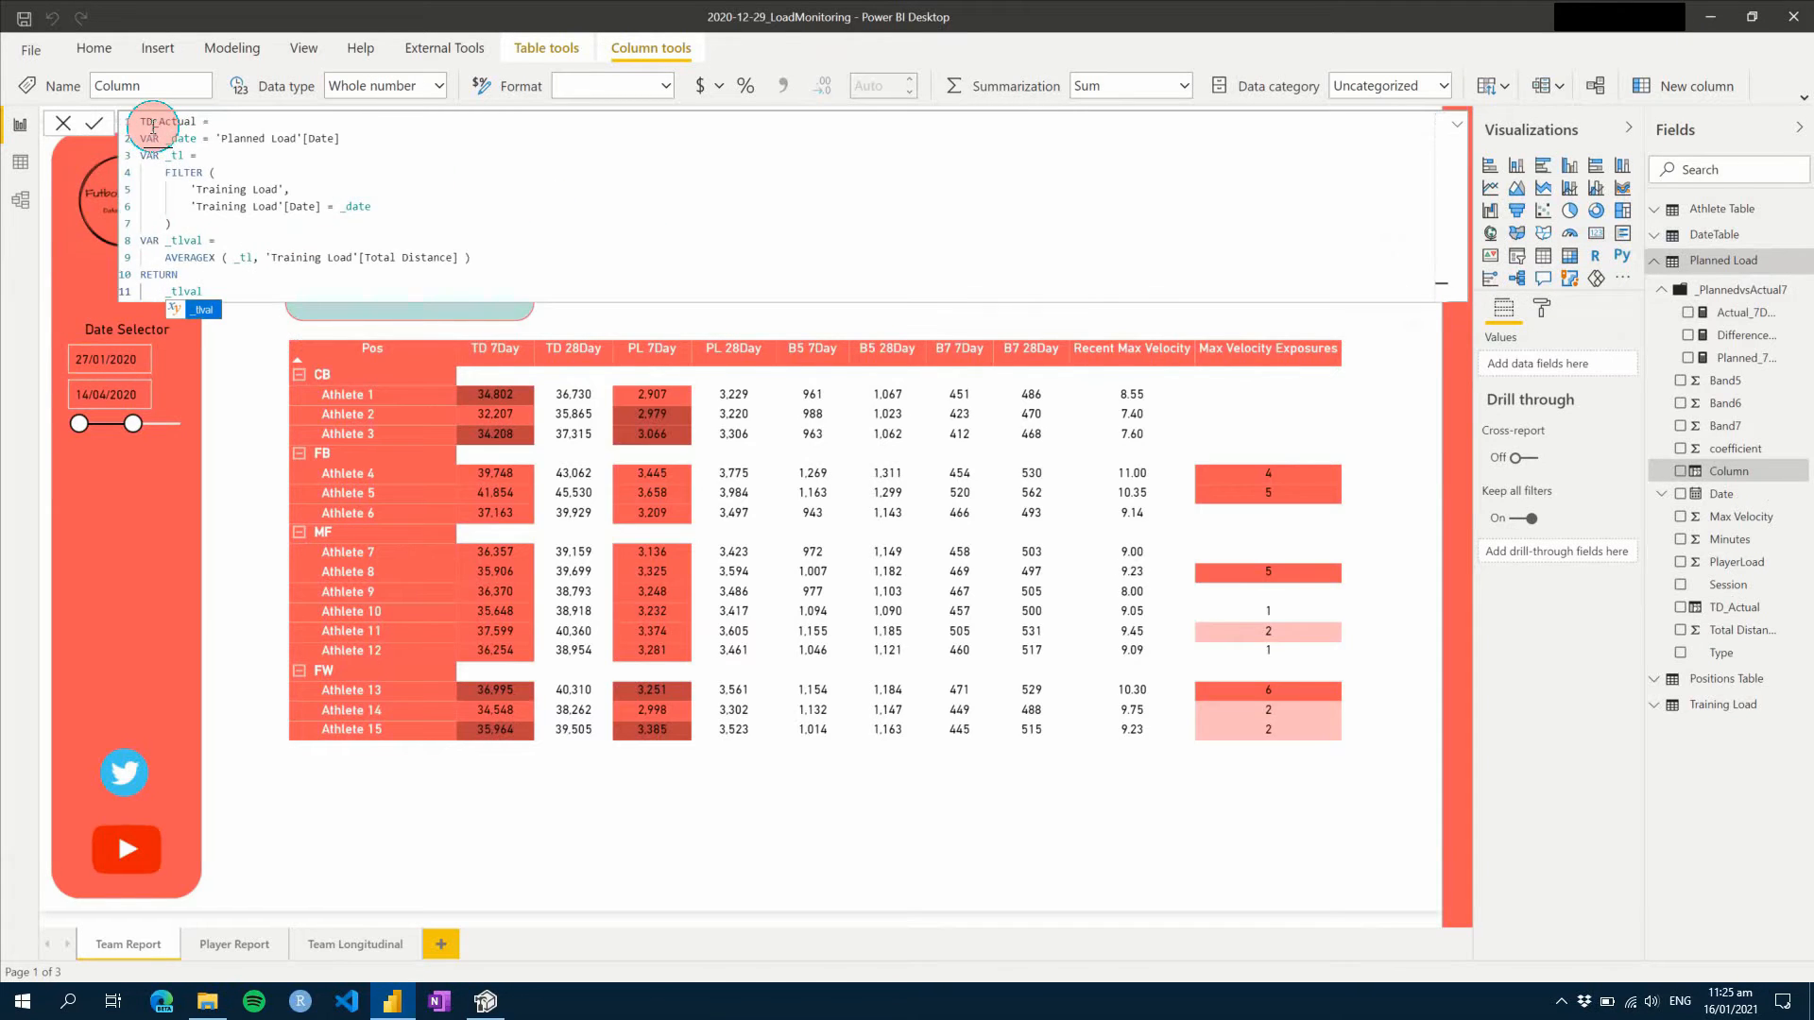
- Name the new column B5_Actual, make AVERAGEX use 'Training Load'[Band 5 Distance], and commit the formula
{"action": "left_click_drag", "start_coordinate": [153, 125], "coordinate": [141, 125]}
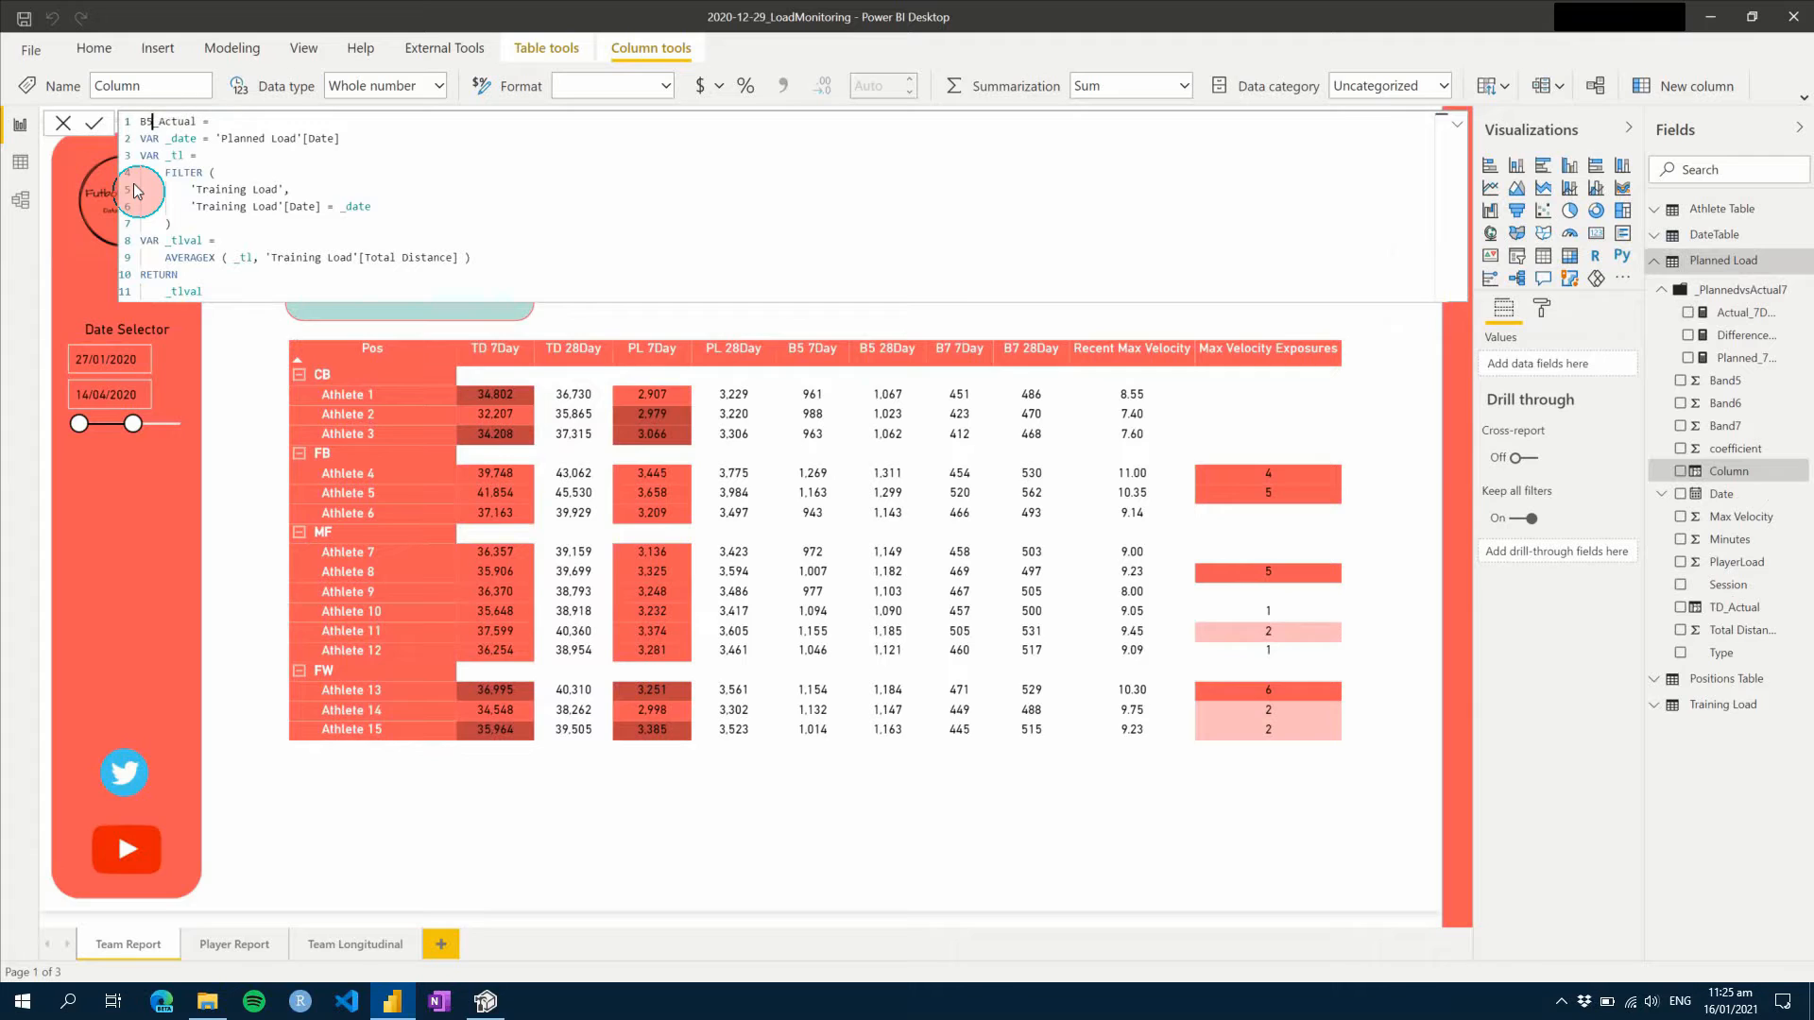
{"action": "left_click_drag", "start_coordinate": [452, 257], "coordinate": [364, 255]}
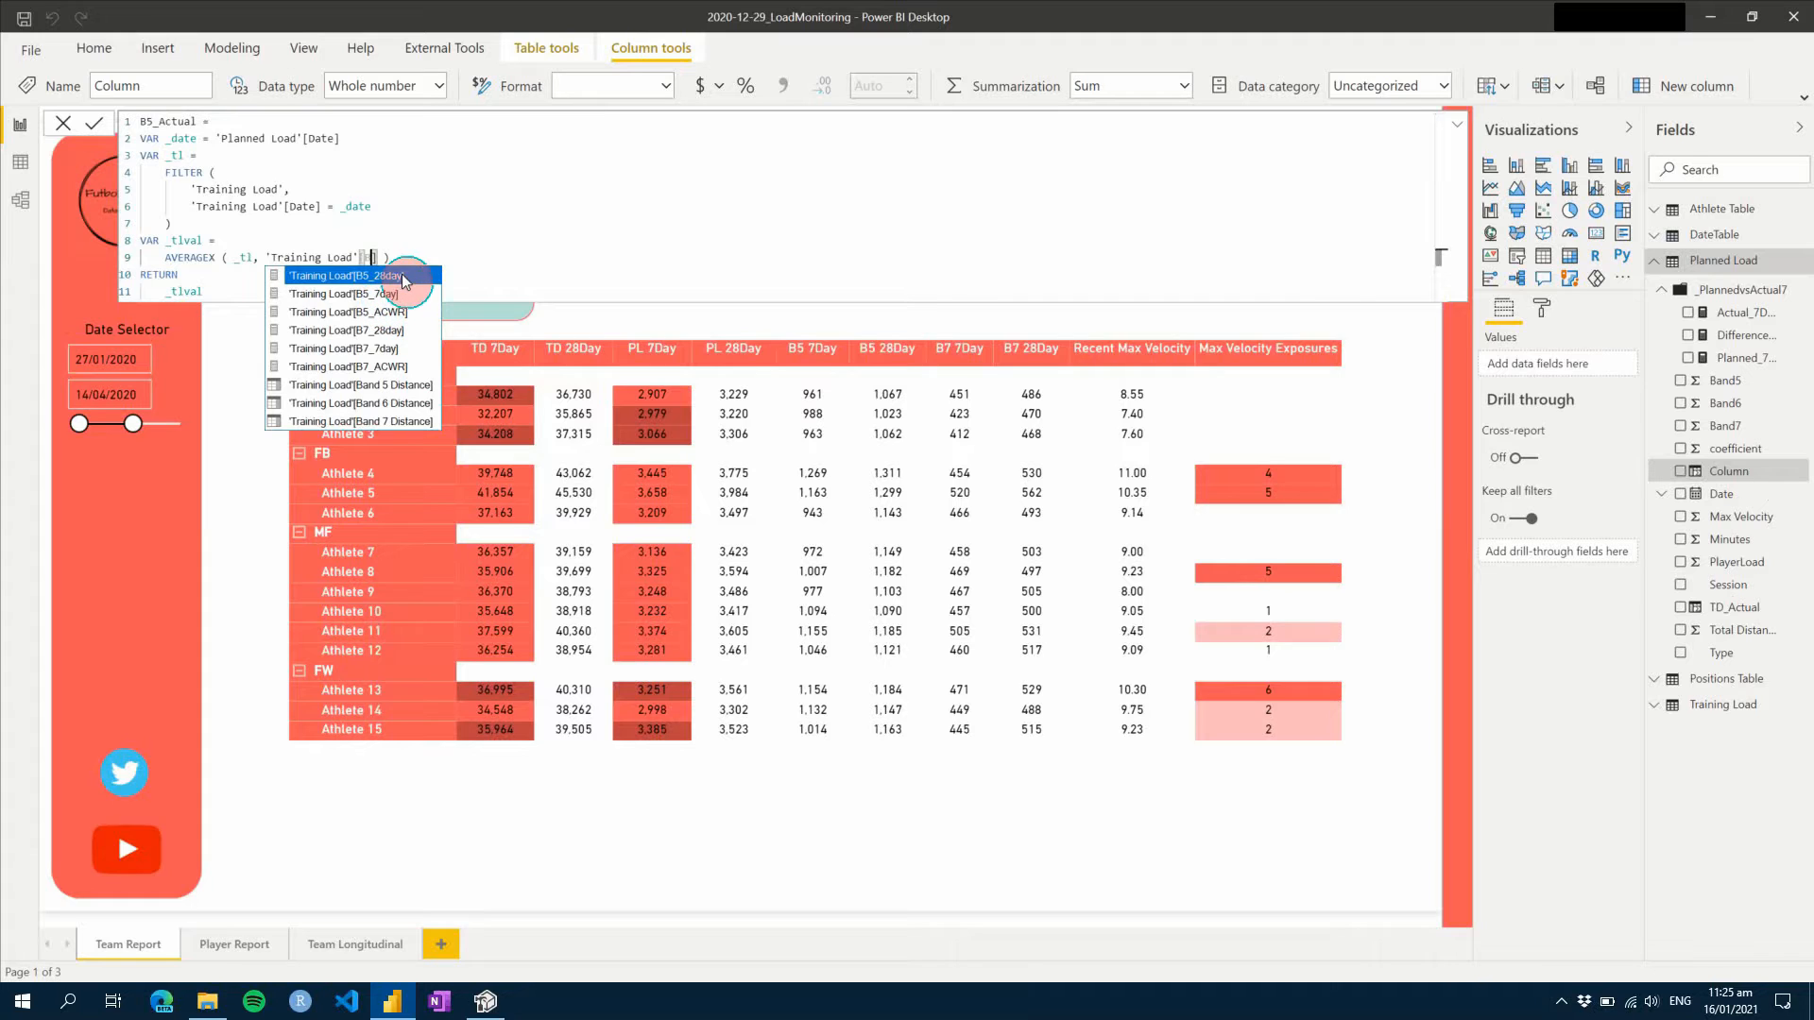
{"action": "left_click", "coordinate": [402, 387]}
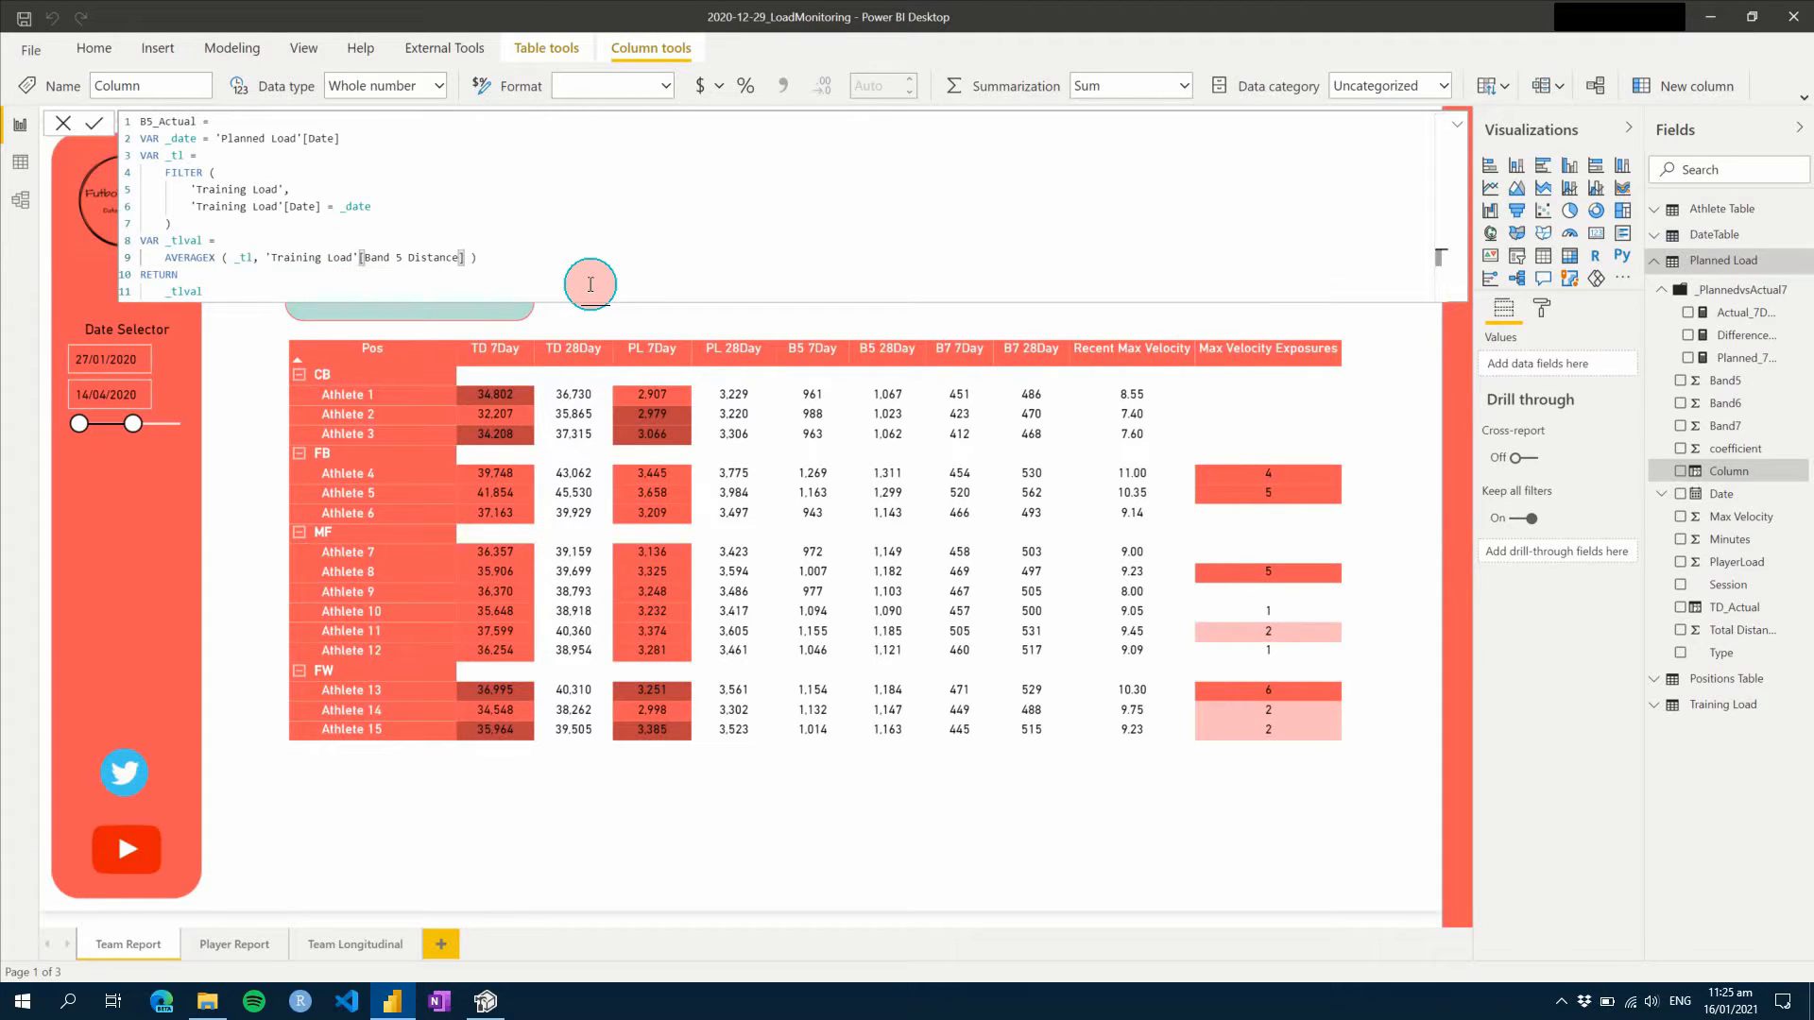
{"action": "key", "text": "Return"}
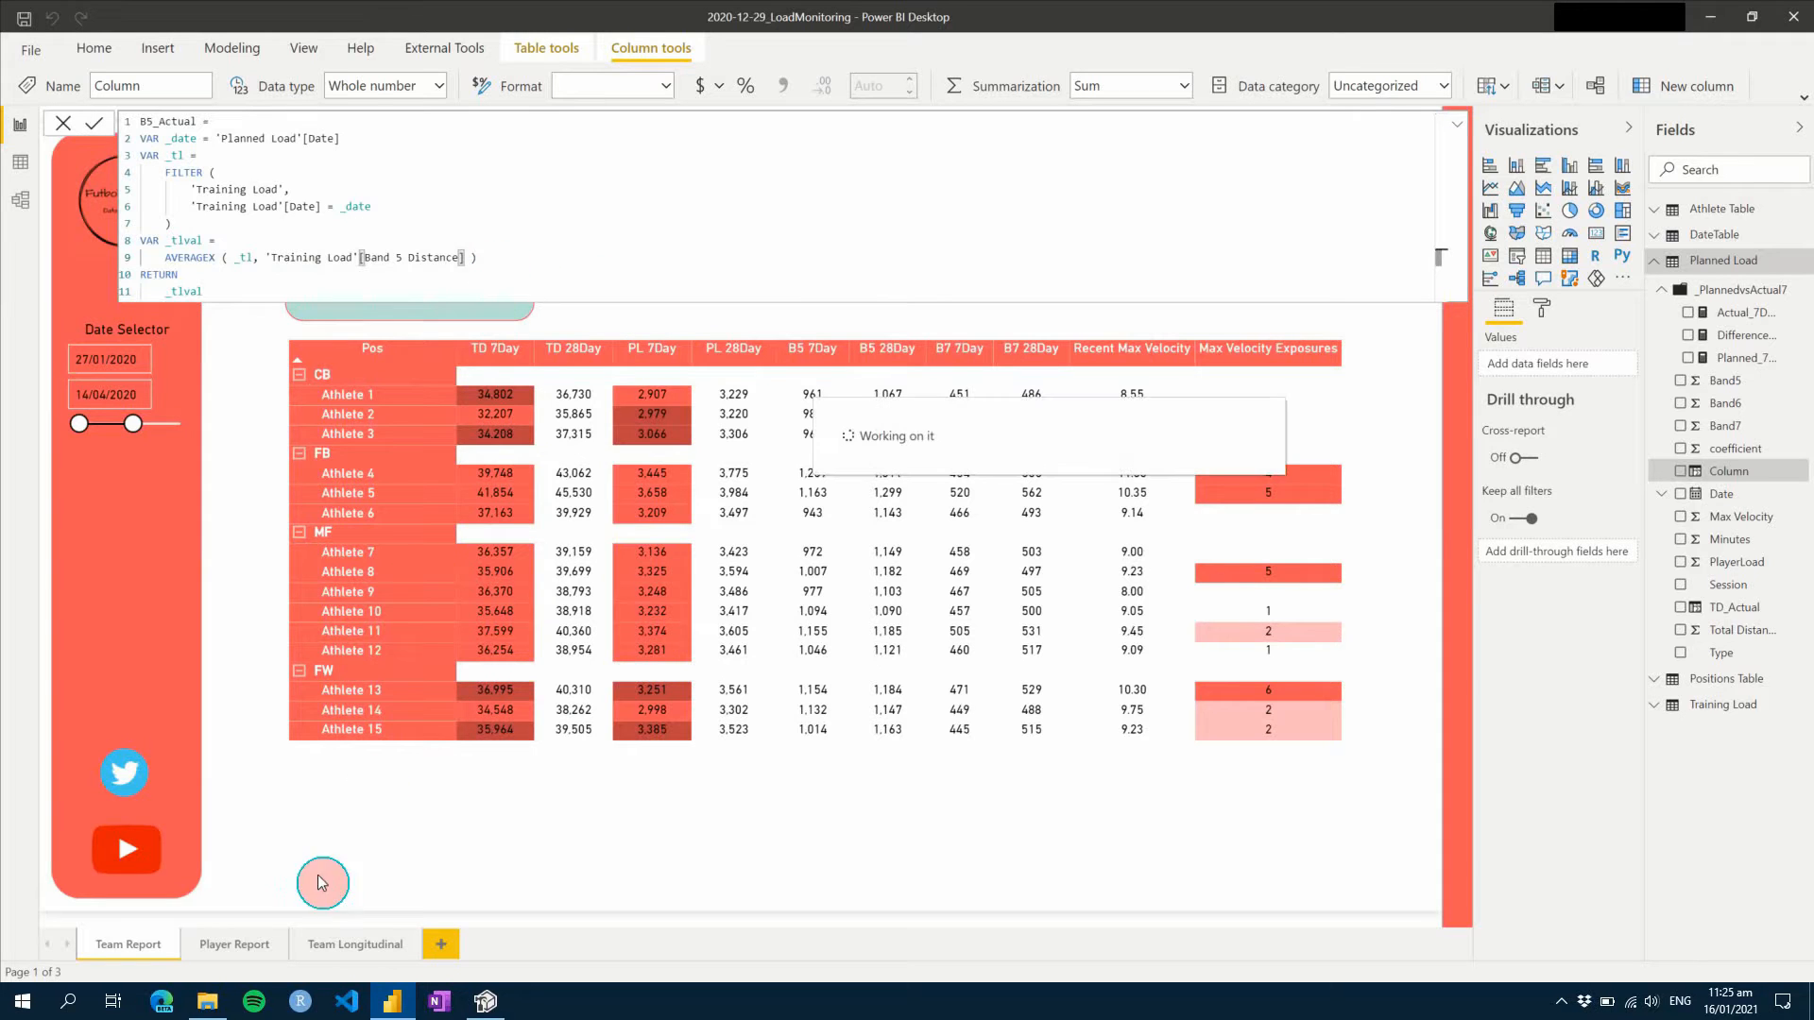
- Switch to Tabular Editor, duplicate the Actual_7Day measure and name the copy Actual_B5_7Day
{"action": "left_click", "coordinate": [484, 998]}
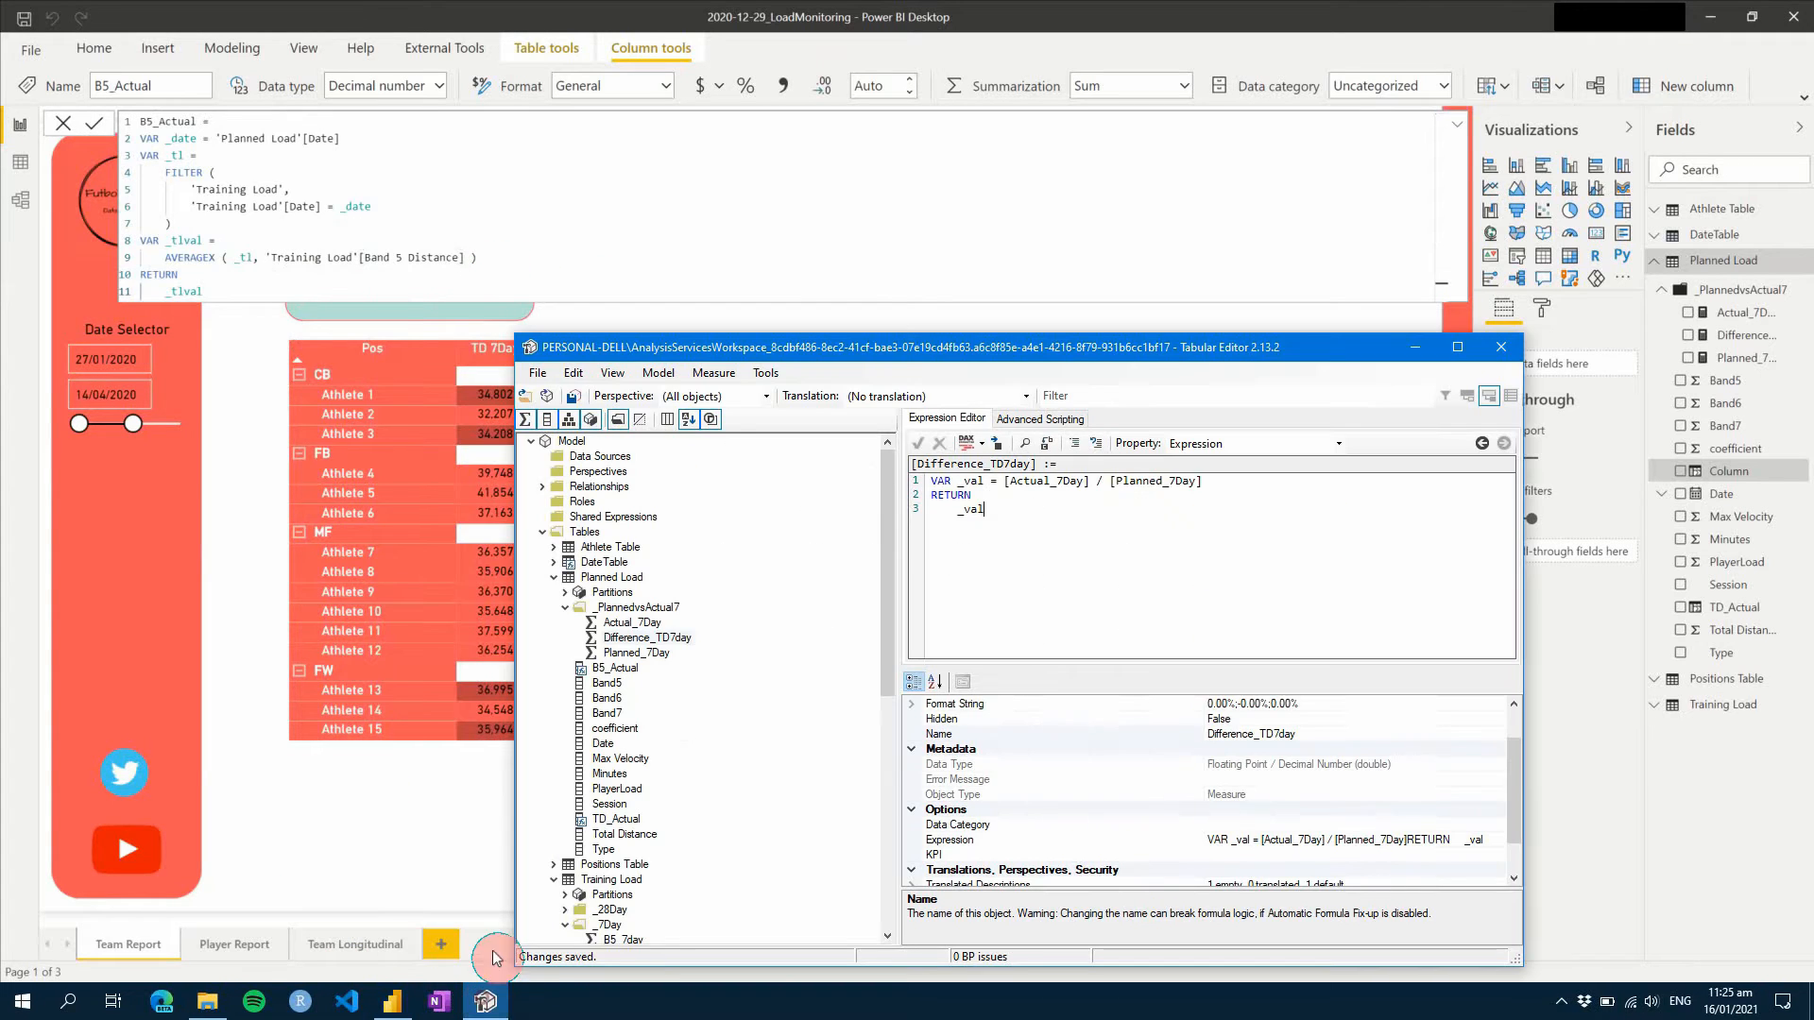
{"action": "left_click_drag", "start_coordinate": [931, 348], "coordinate": [928, 235]}
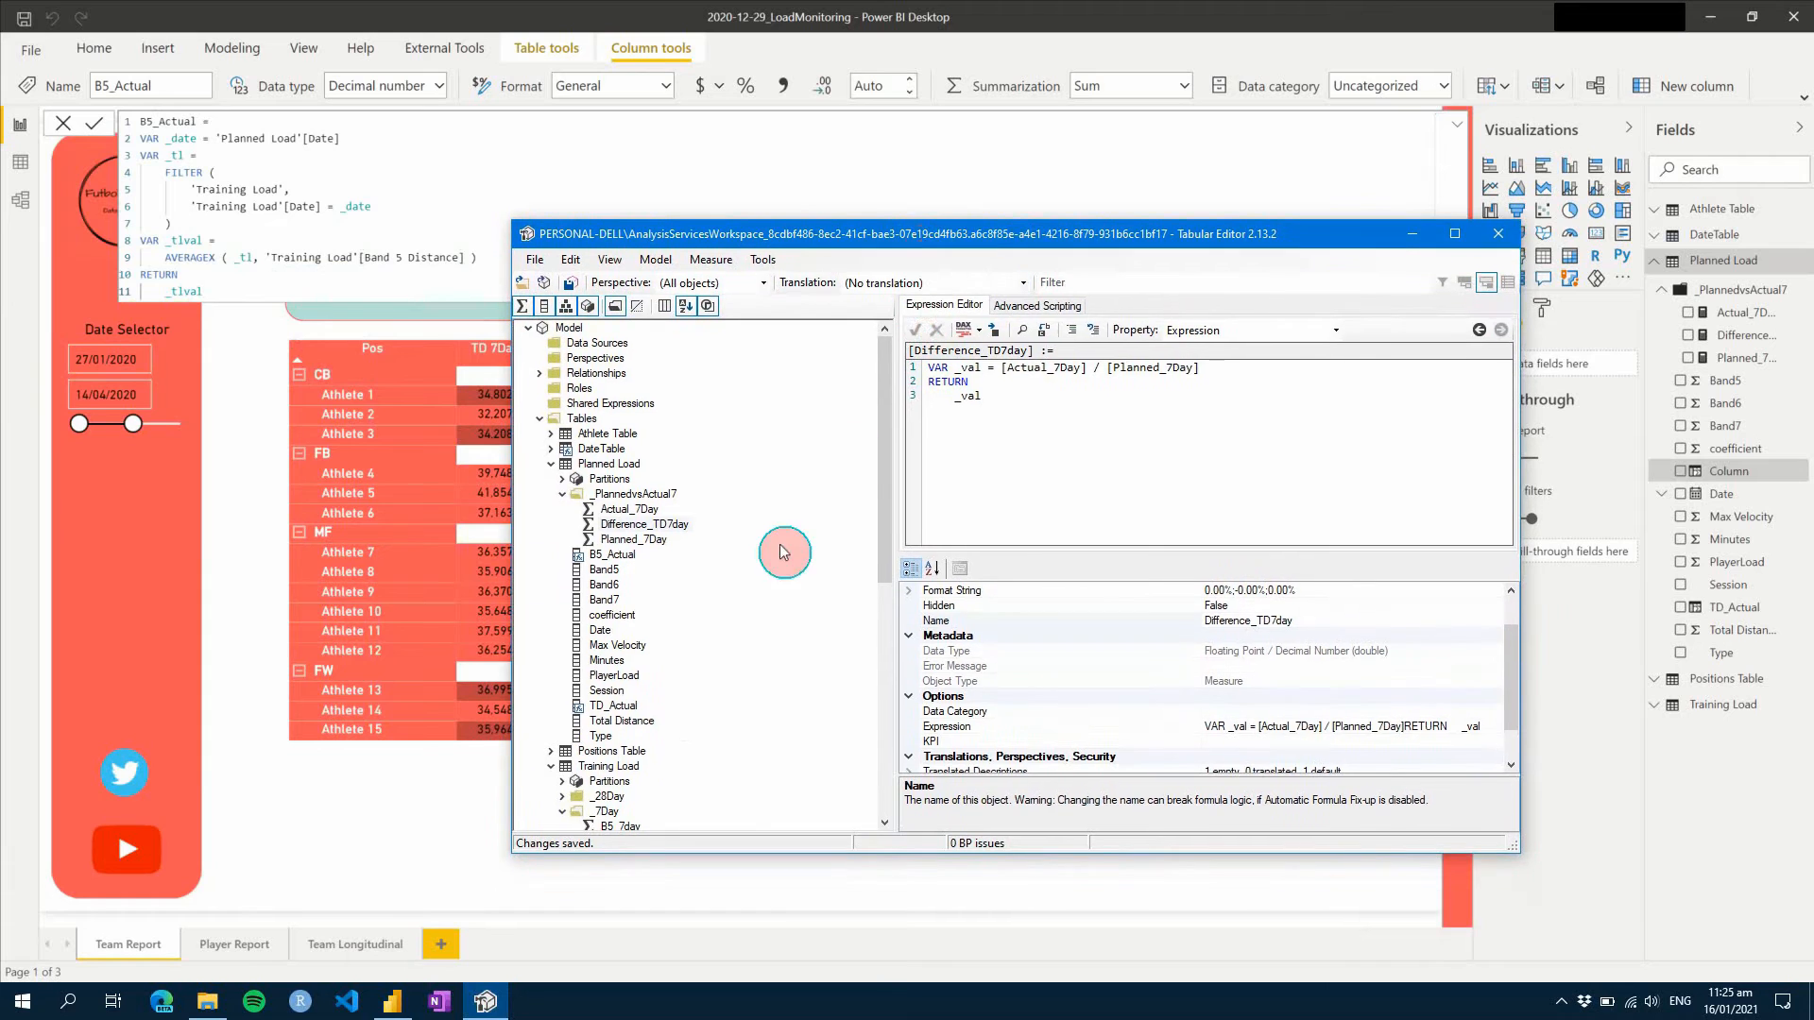
{"action": "left_click", "coordinate": [631, 510]}
{"action": "right_click", "coordinate": [633, 510]}
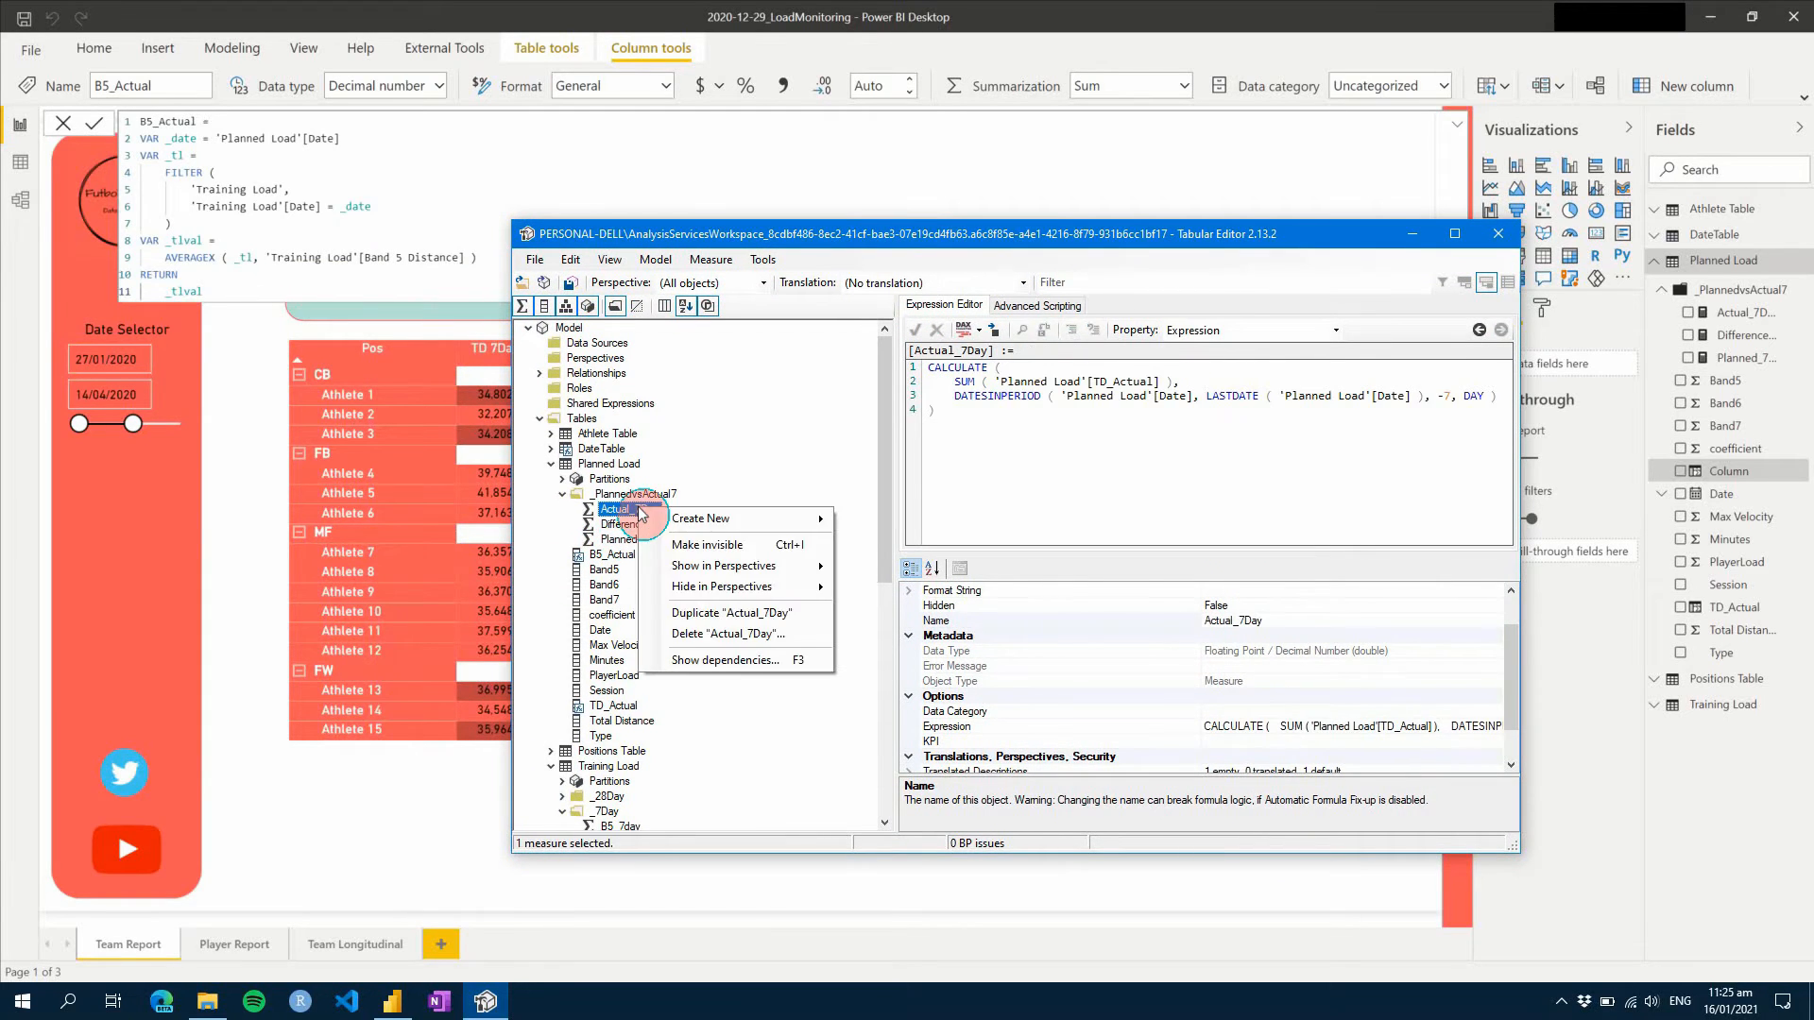
{"action": "left_click", "coordinate": [724, 613]}
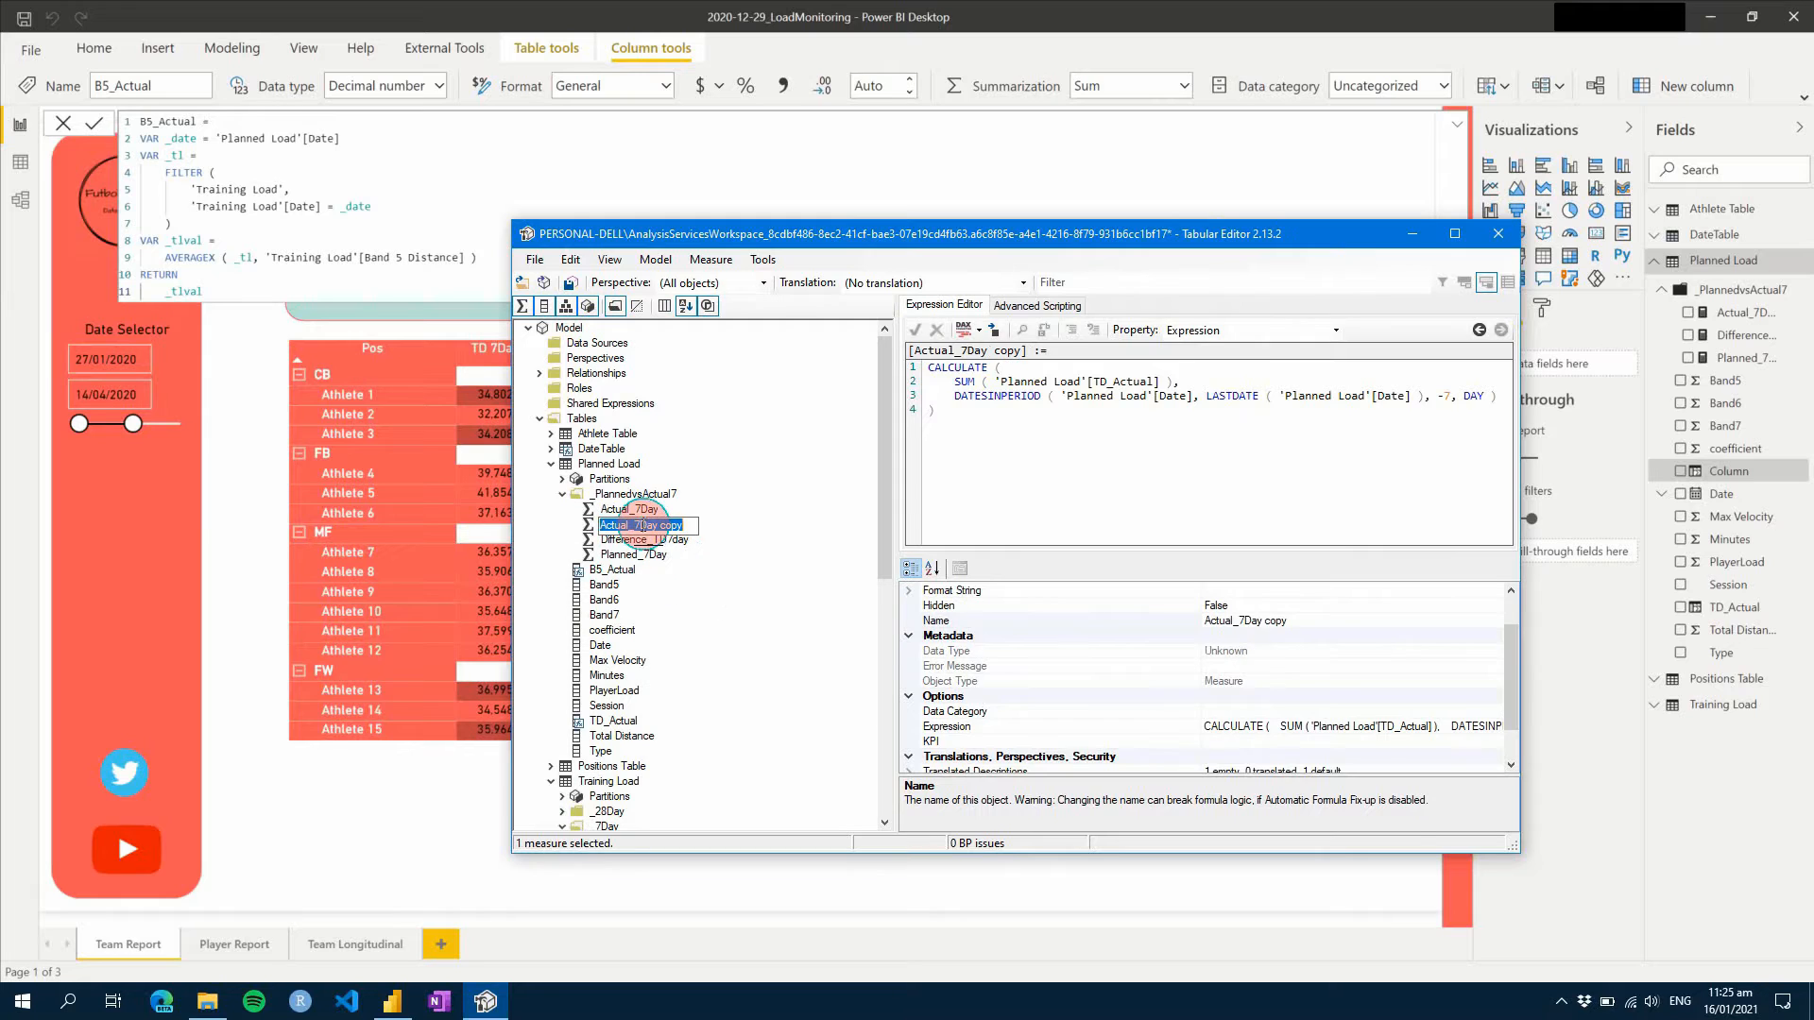
{"action": "left_click", "coordinate": [681, 531]}
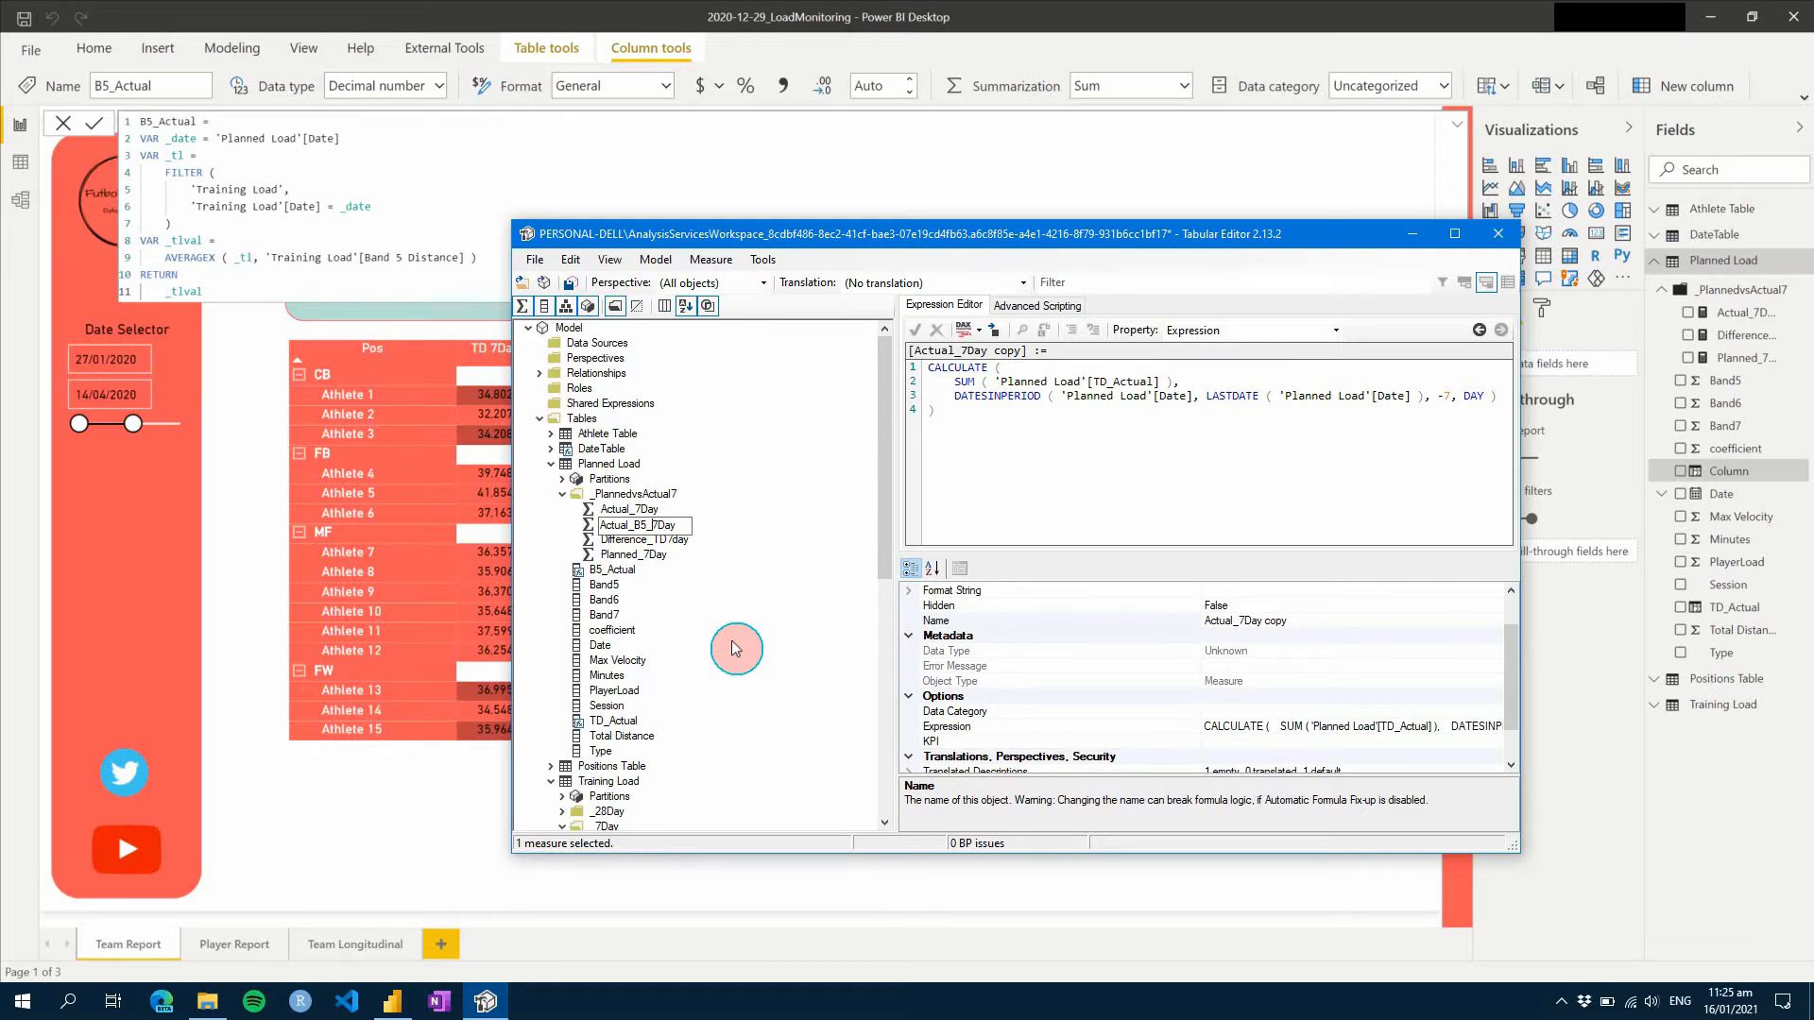
{"action": "left_click", "coordinate": [736, 649]}
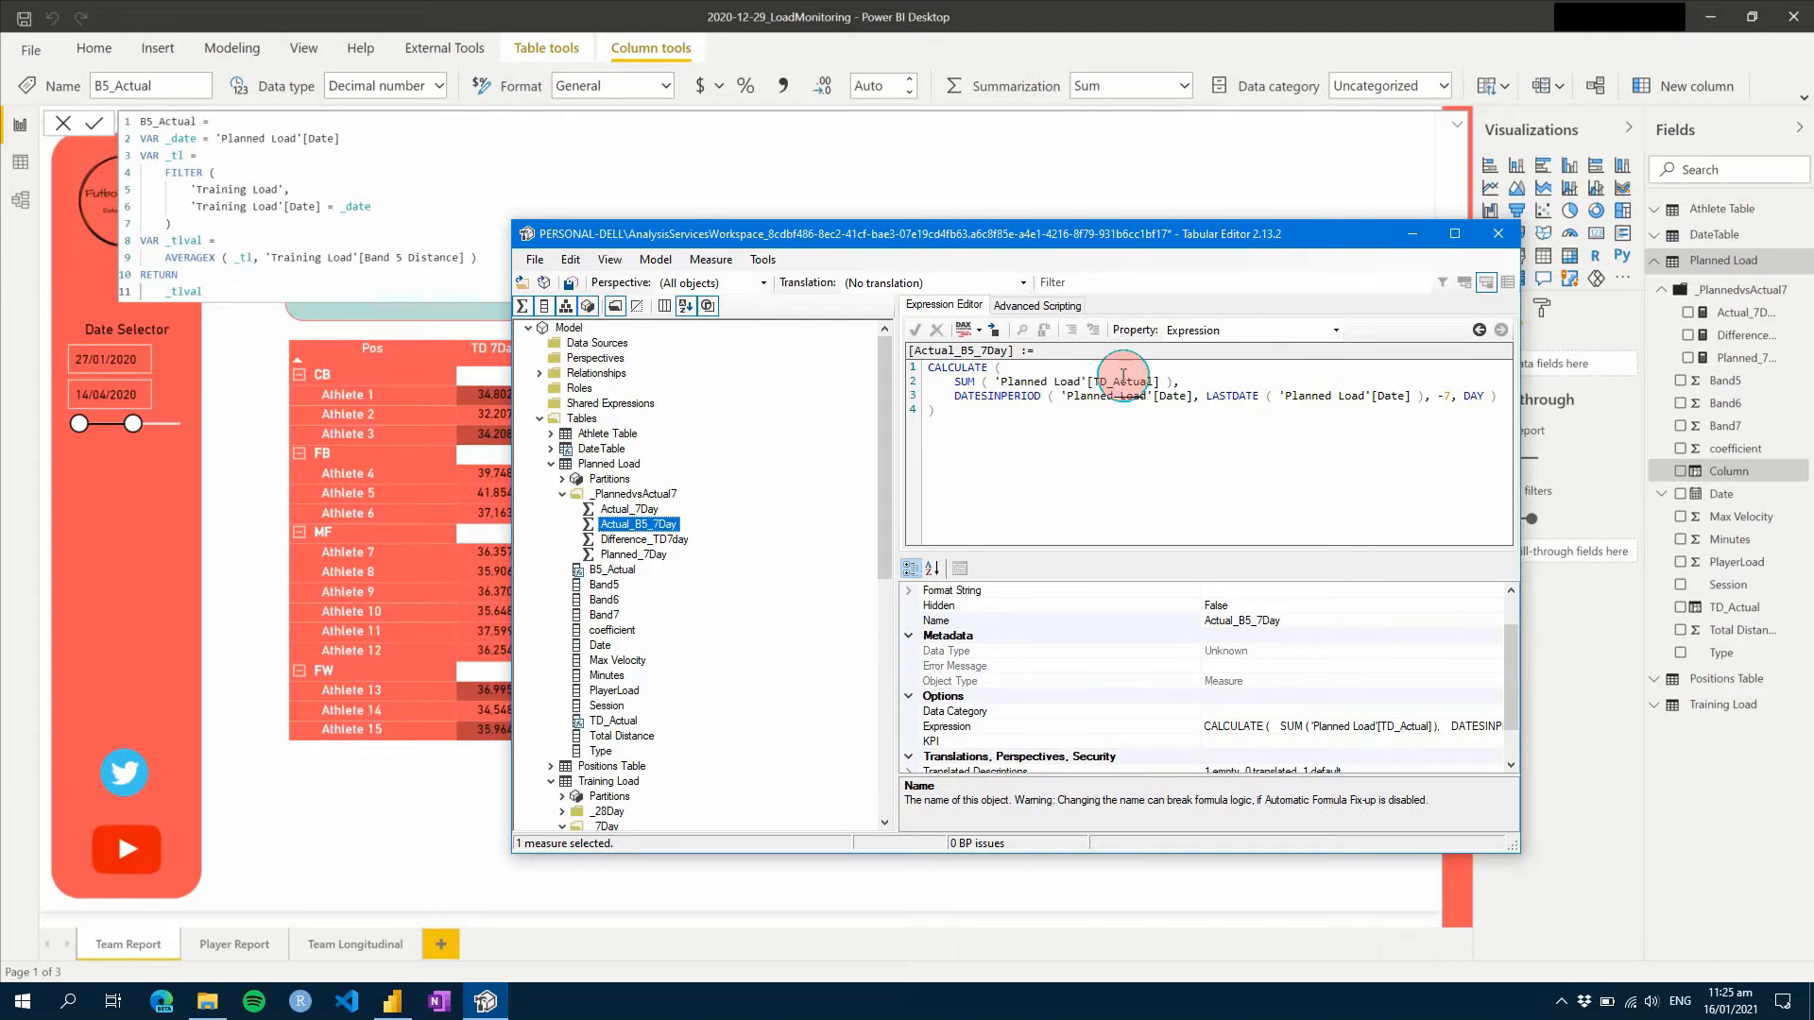
- Make the Actual_B5_7Day expression sum 'Planned Load'[B5_Actual] instead of the total distance column
{"action": "left_click", "coordinate": [1152, 381]}
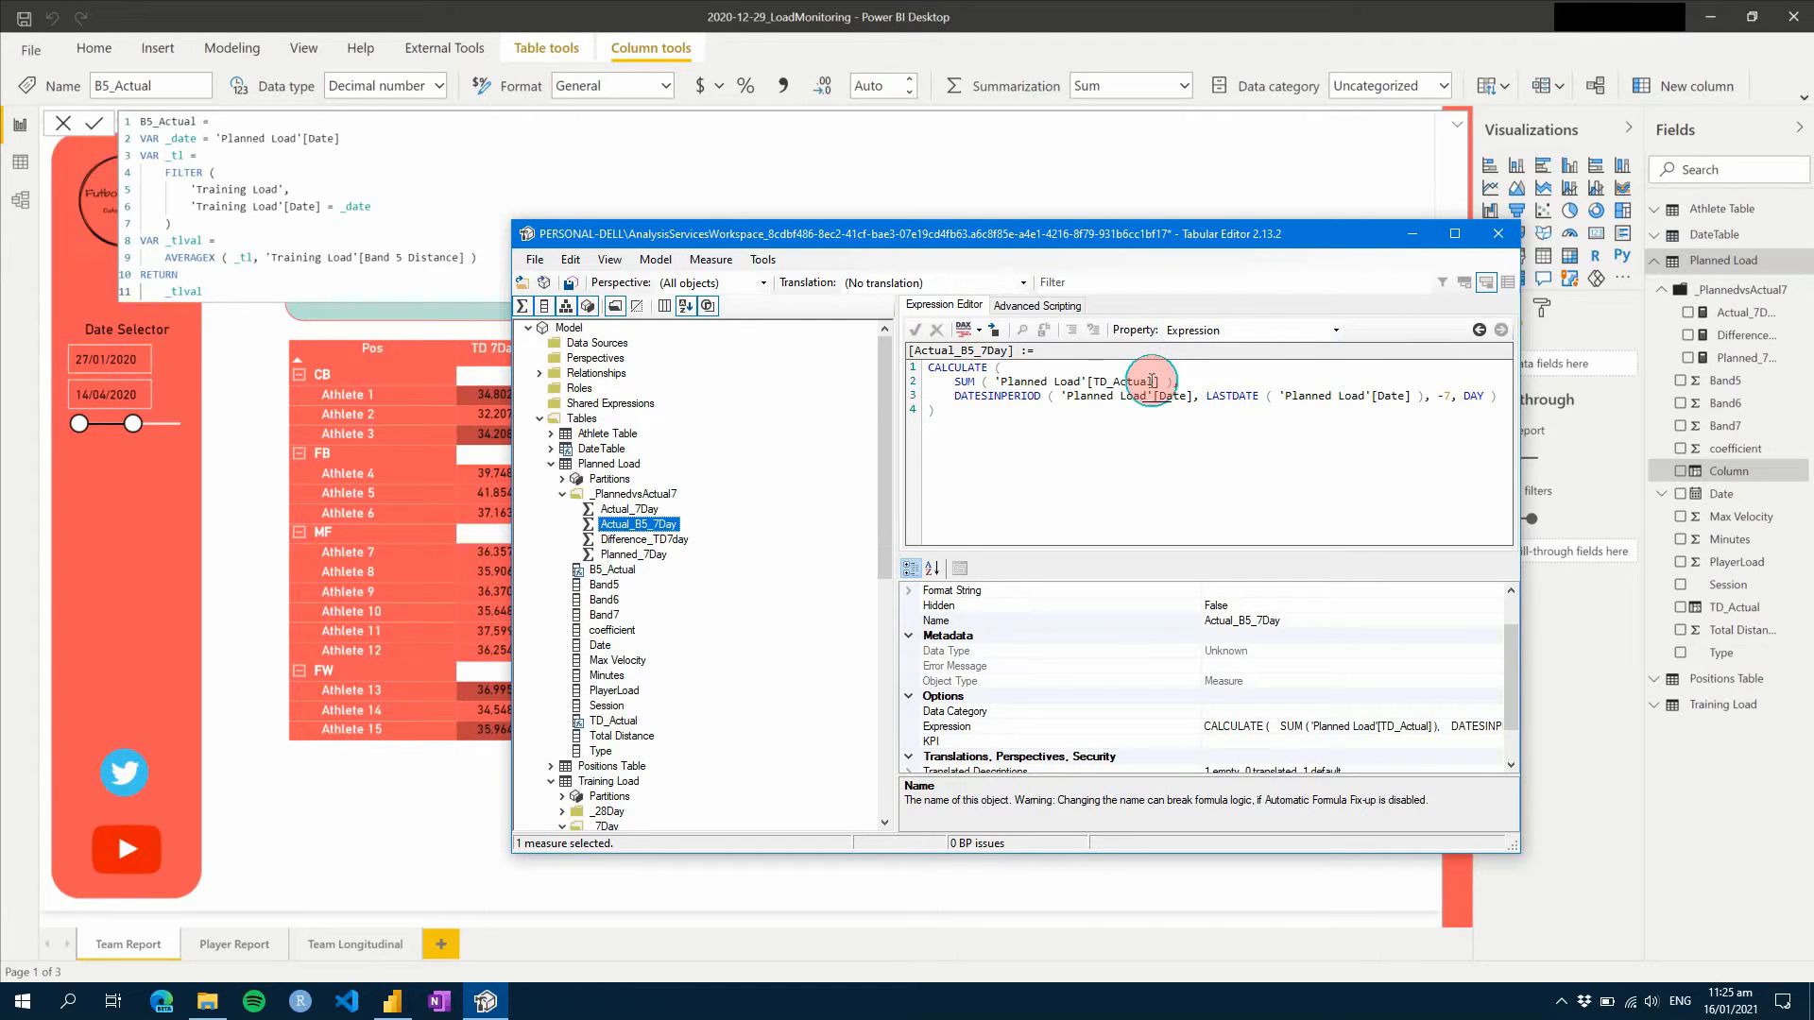
{"action": "double_click", "coordinate": [1096, 381]}
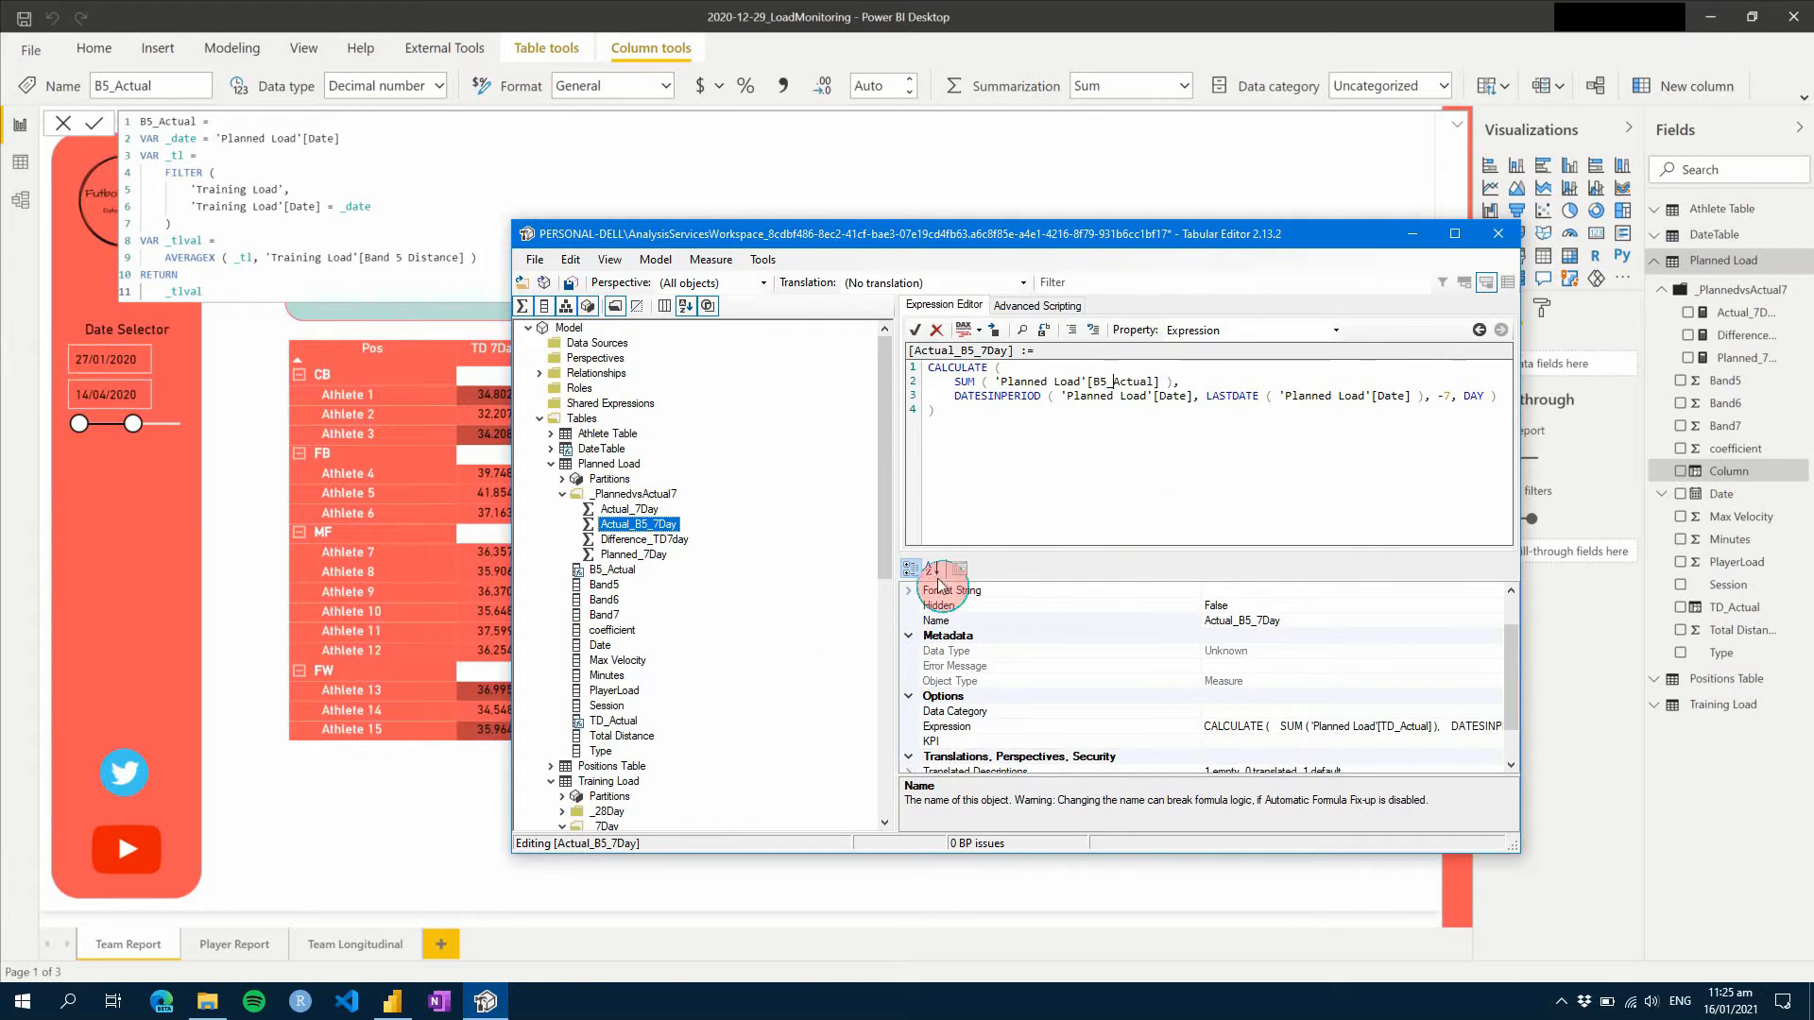
- Duplicate the Planned_7Day measure, name the copy Planned_B5_7Day, and make it sum 'Planned Load'[Band5]
{"action": "left_click", "coordinate": [635, 555]}
{"action": "right_click", "coordinate": [647, 558]}
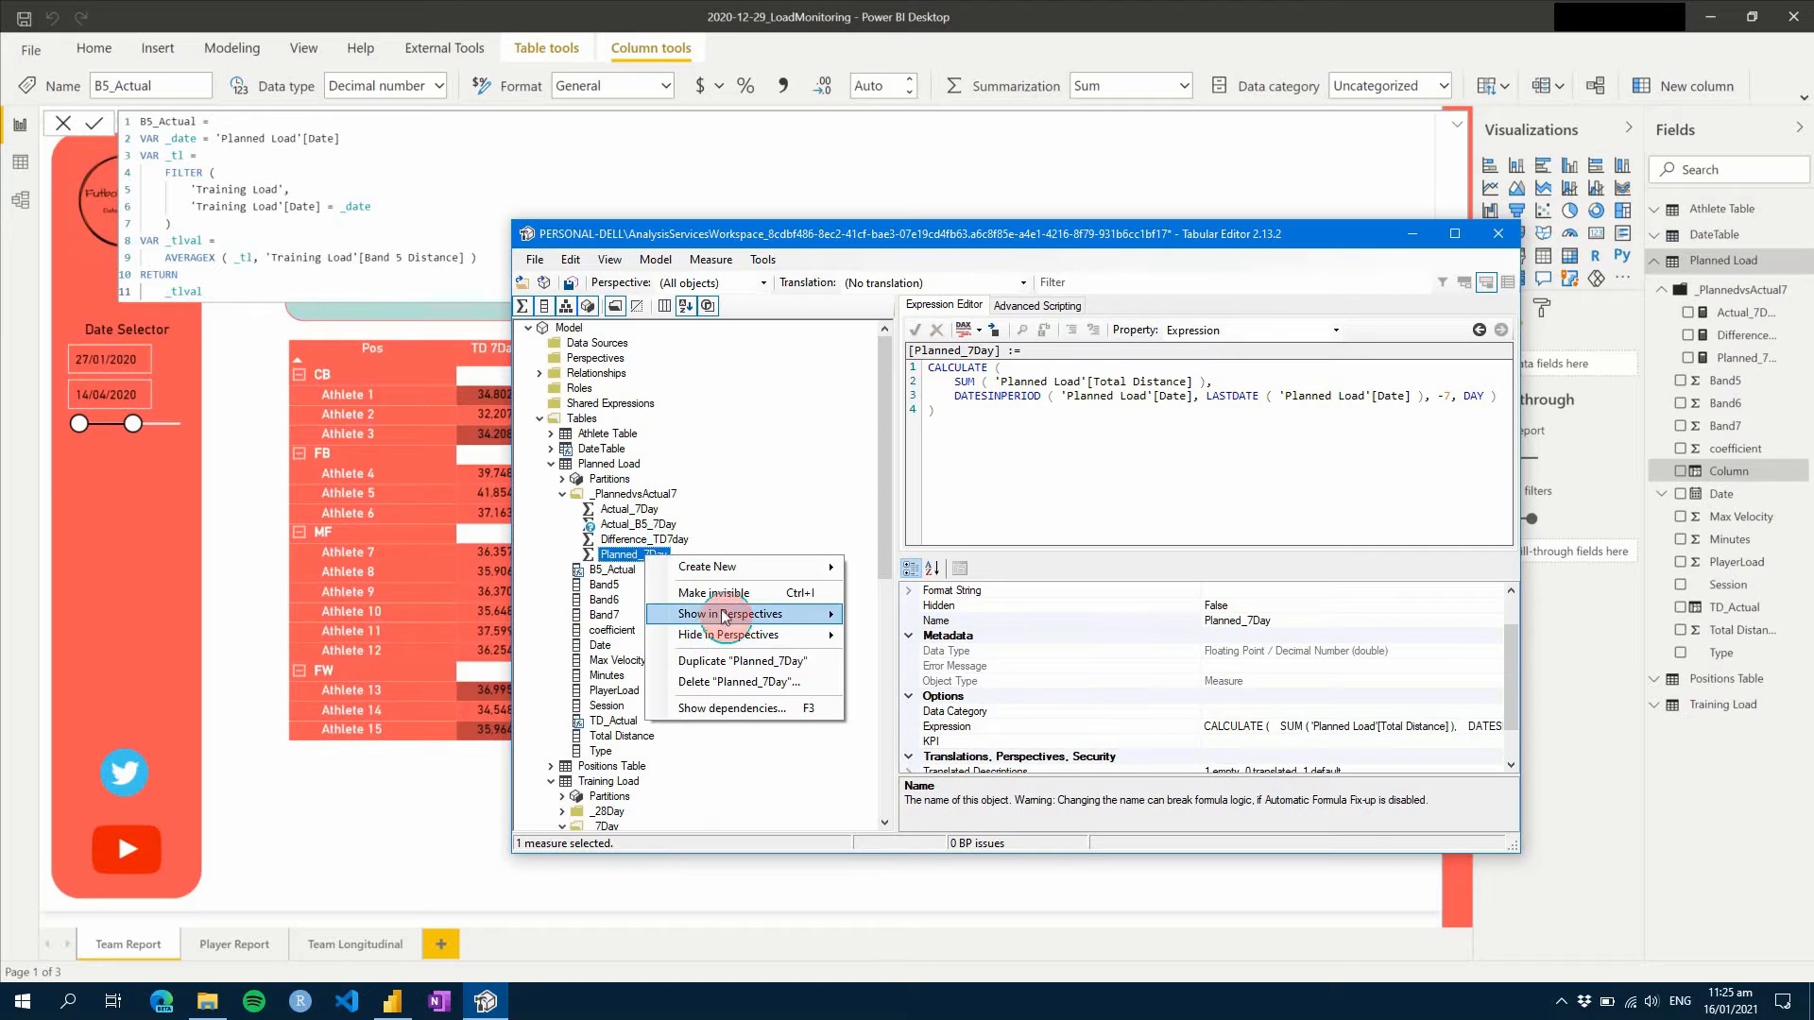
{"action": "left_click", "coordinate": [651, 587]}
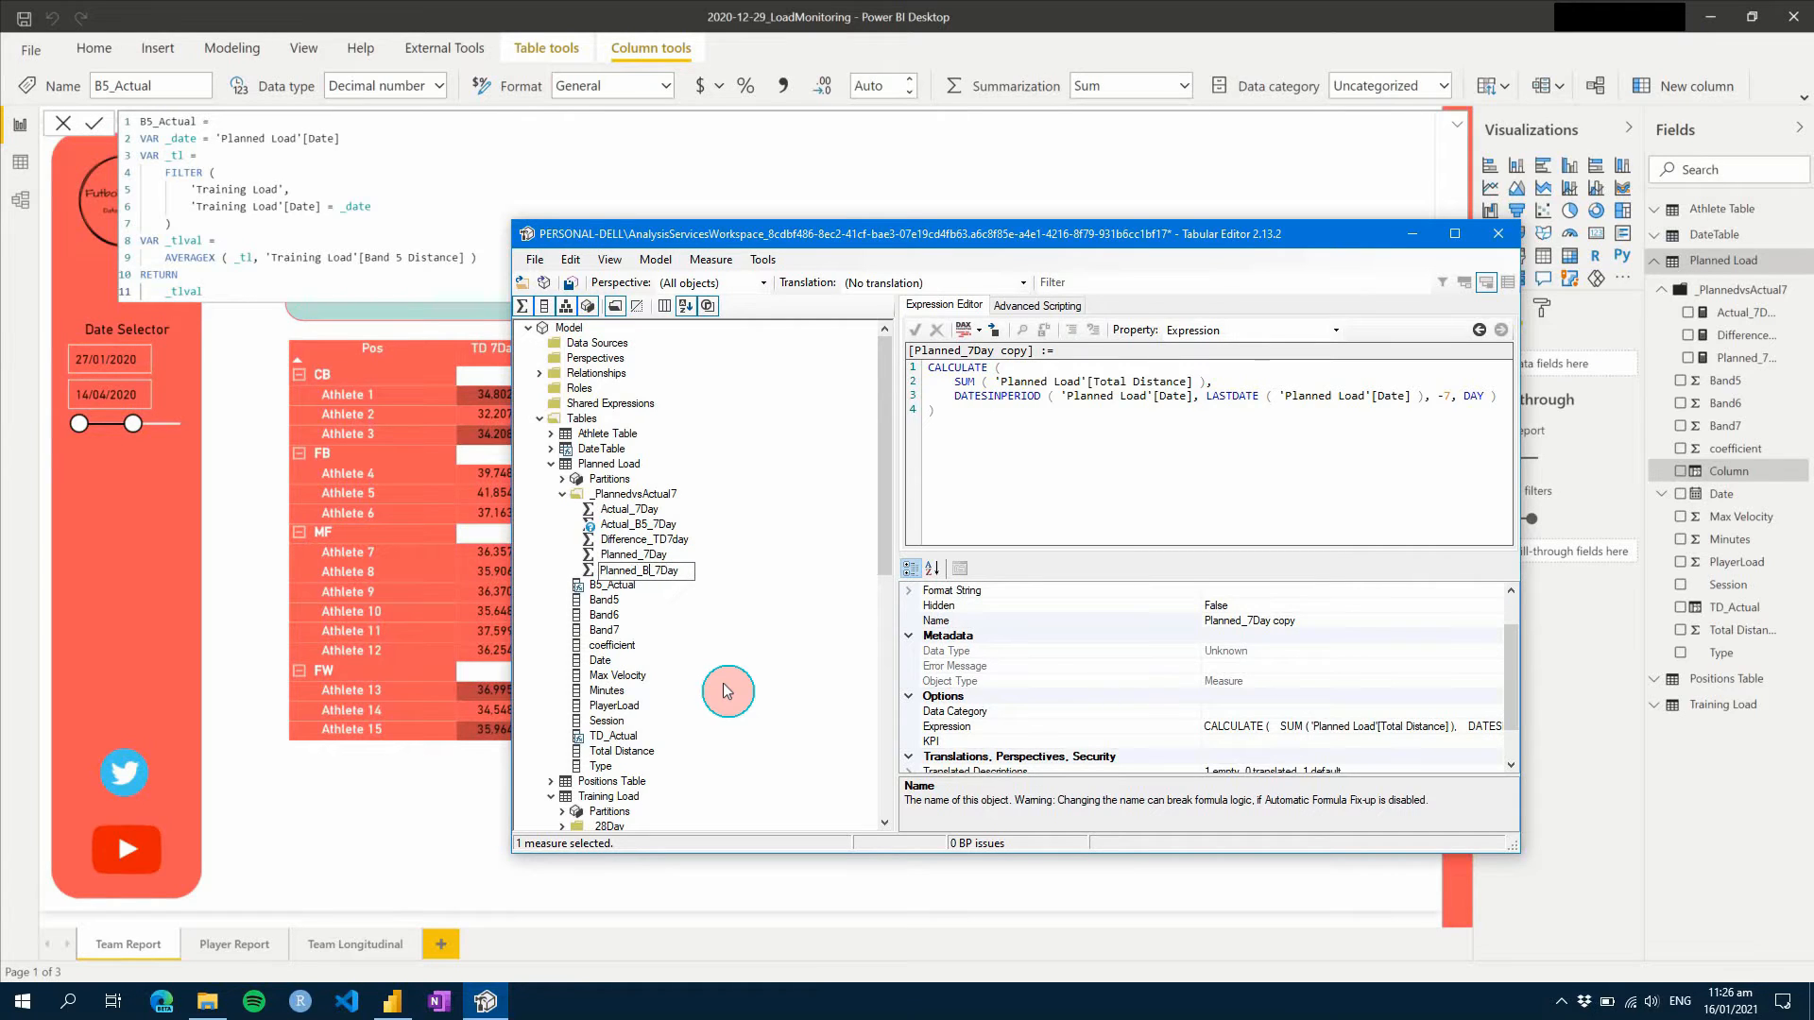
{"action": "key", "text": "Return"}
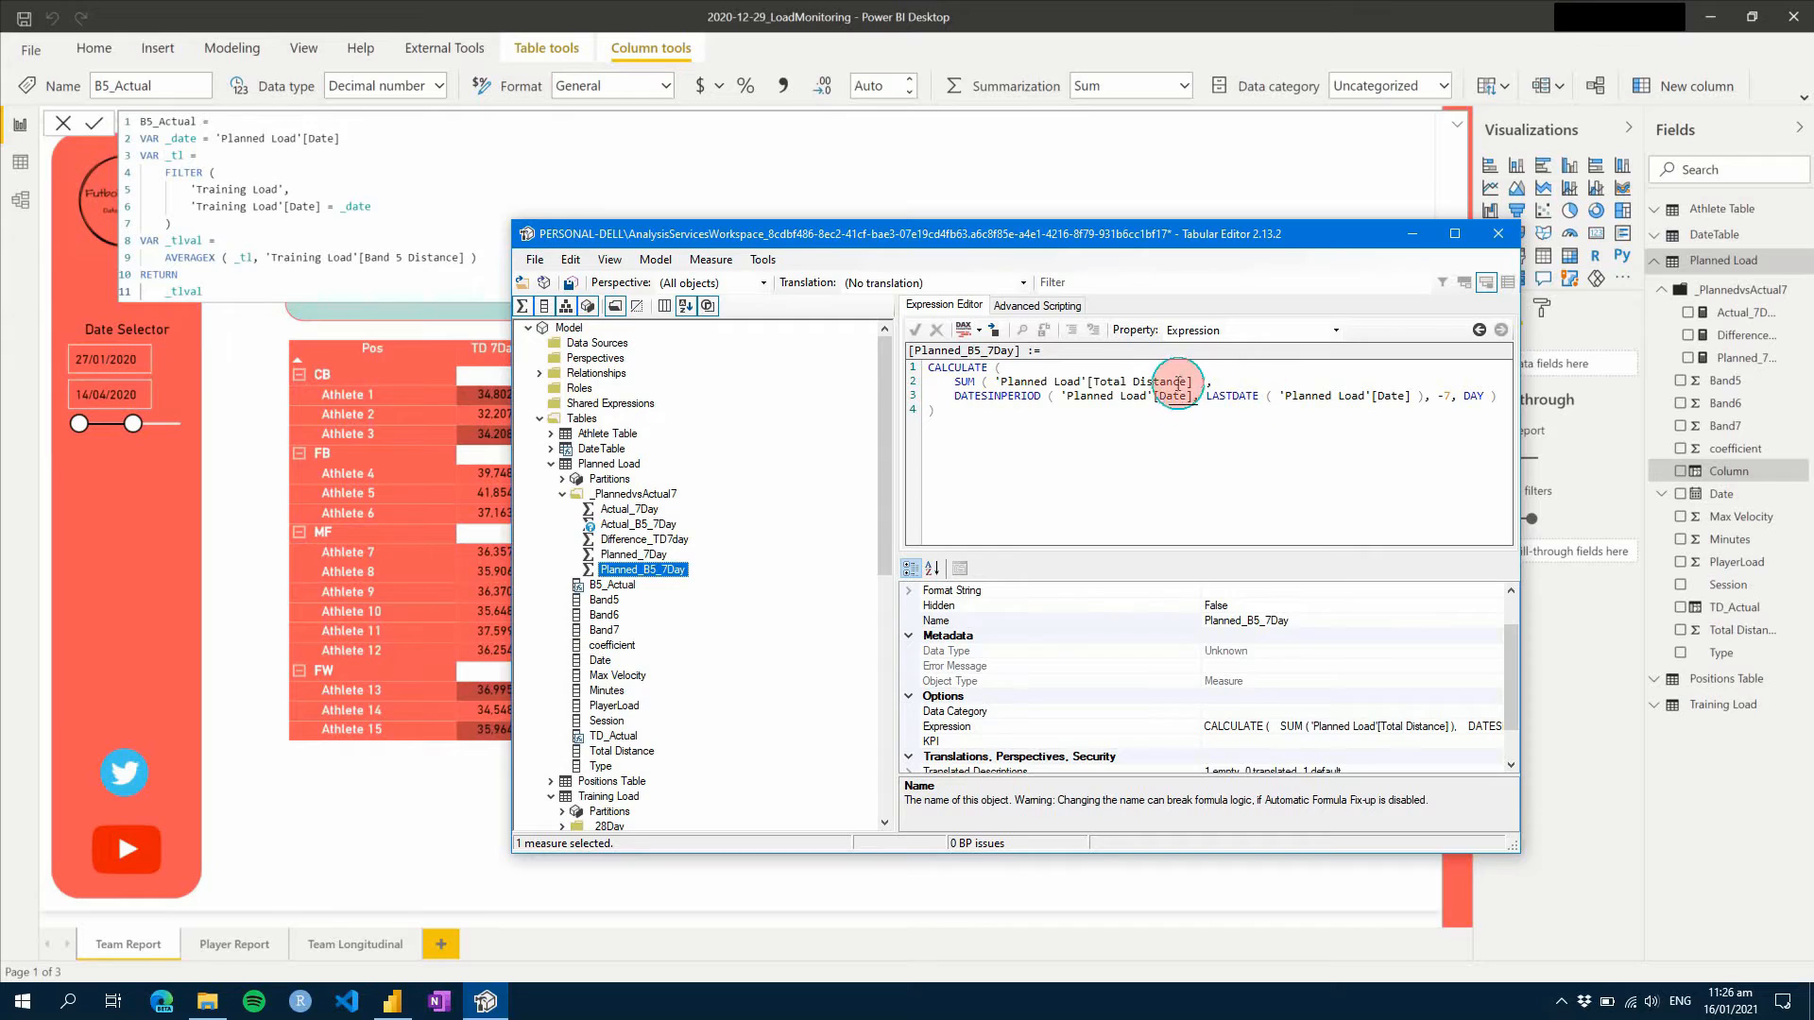
{"action": "left_click_drag", "start_coordinate": [1183, 379], "coordinate": [1094, 381]}
{"action": "type", "text": "Band5"}
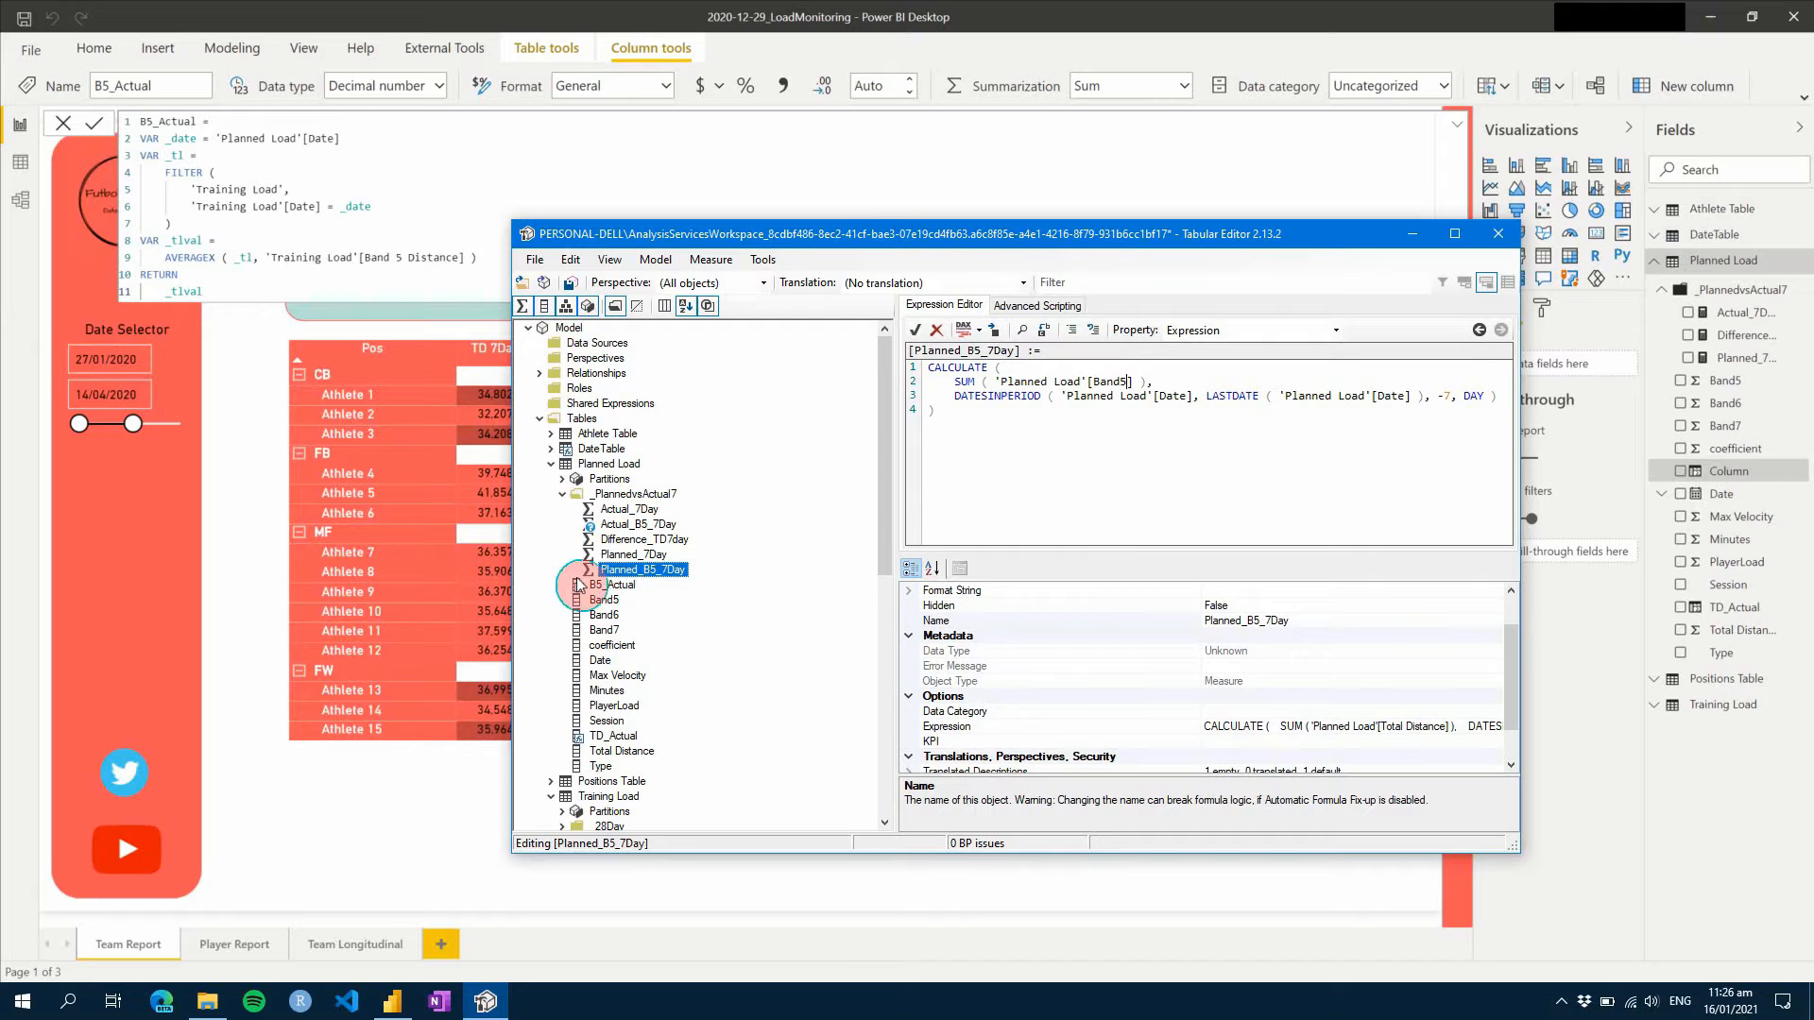
- Duplicate the Difference_TD7day measure and try to name the copy Difference_B5_7day
{"action": "left_click", "coordinate": [632, 541]}
{"action": "right_click", "coordinate": [632, 542]}
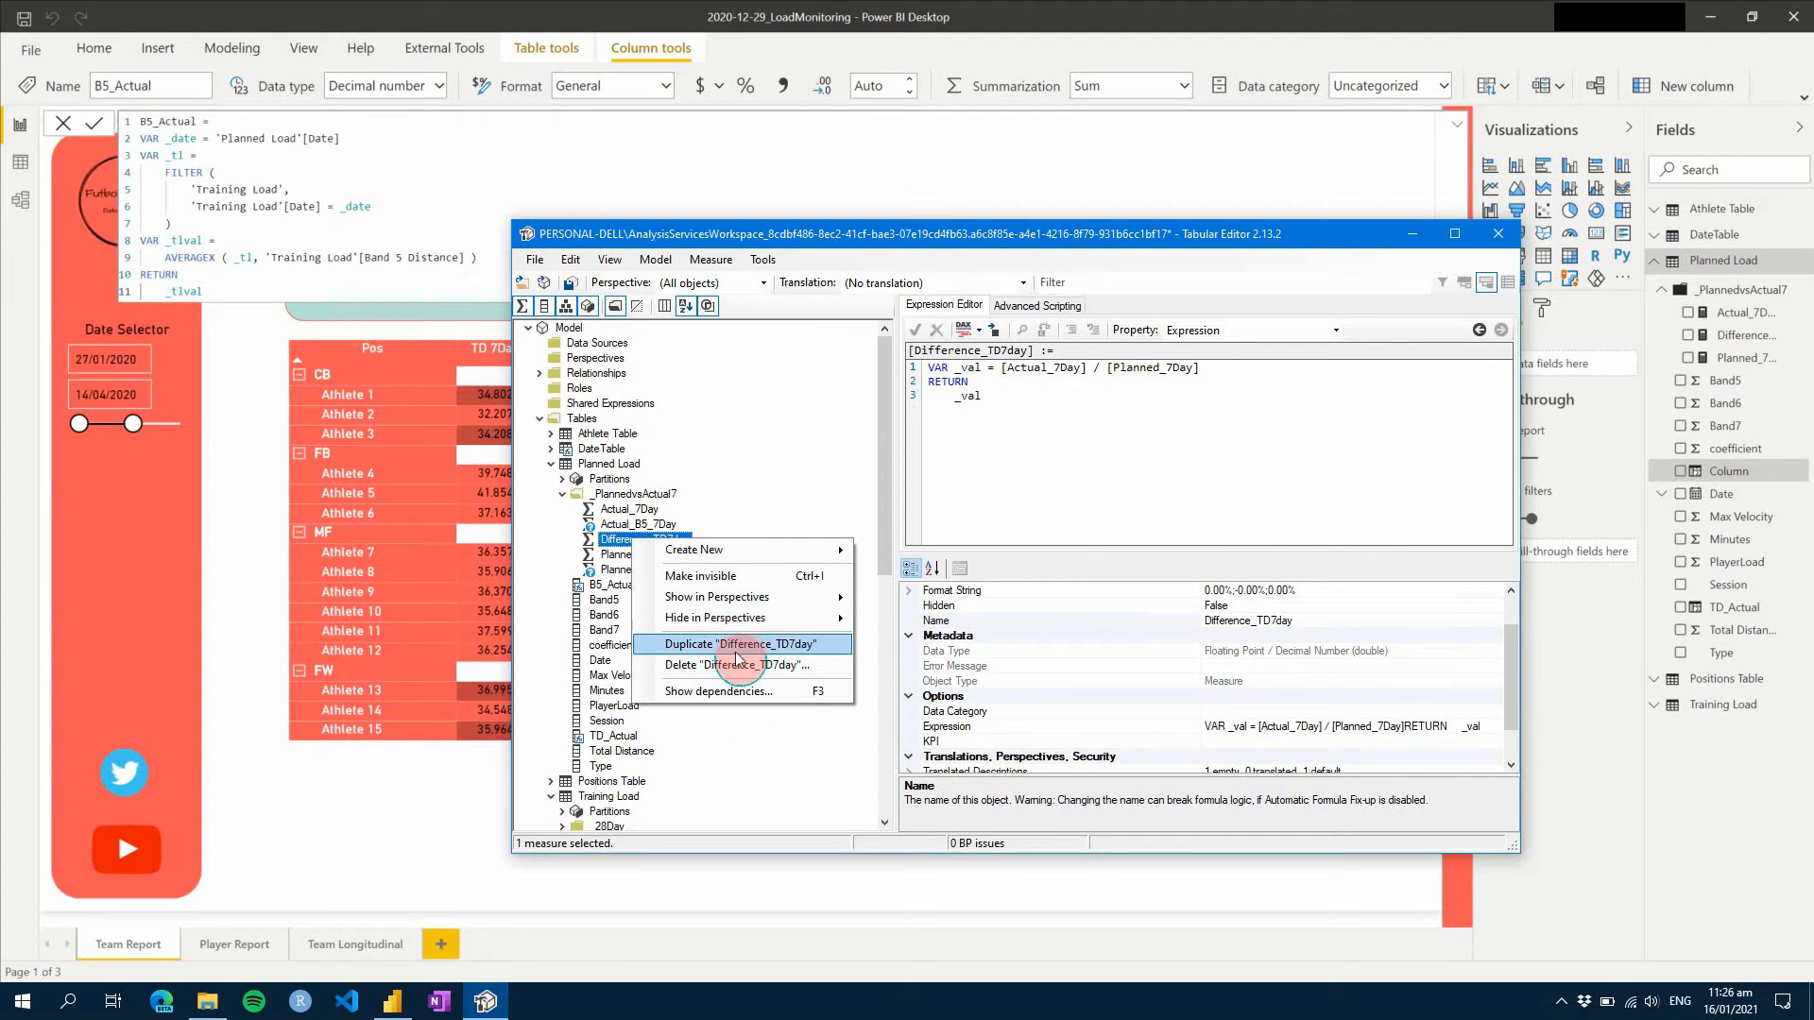
{"action": "left_click", "coordinate": [740, 651]}
{"action": "left_click_drag", "start_coordinate": [726, 553], "coordinate": [652, 550]}
{"action": "type", "text": "B"}
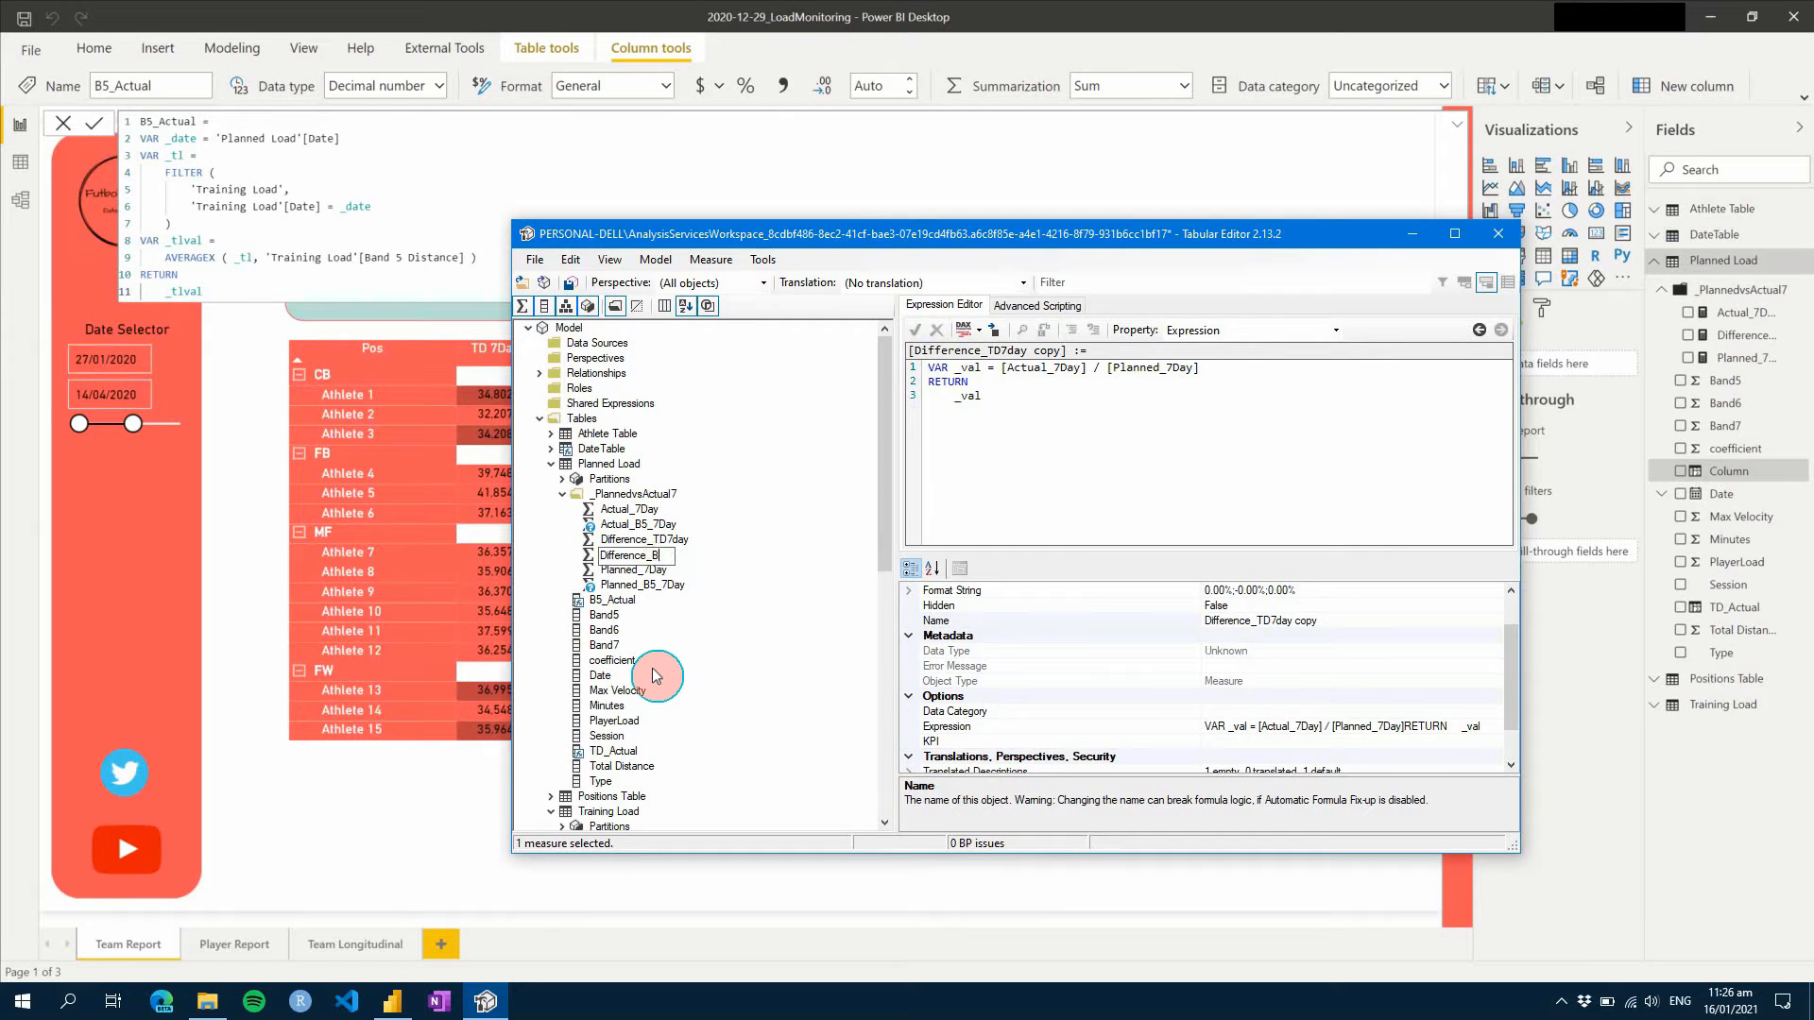
{"action": "type", "text": "5_7day"}
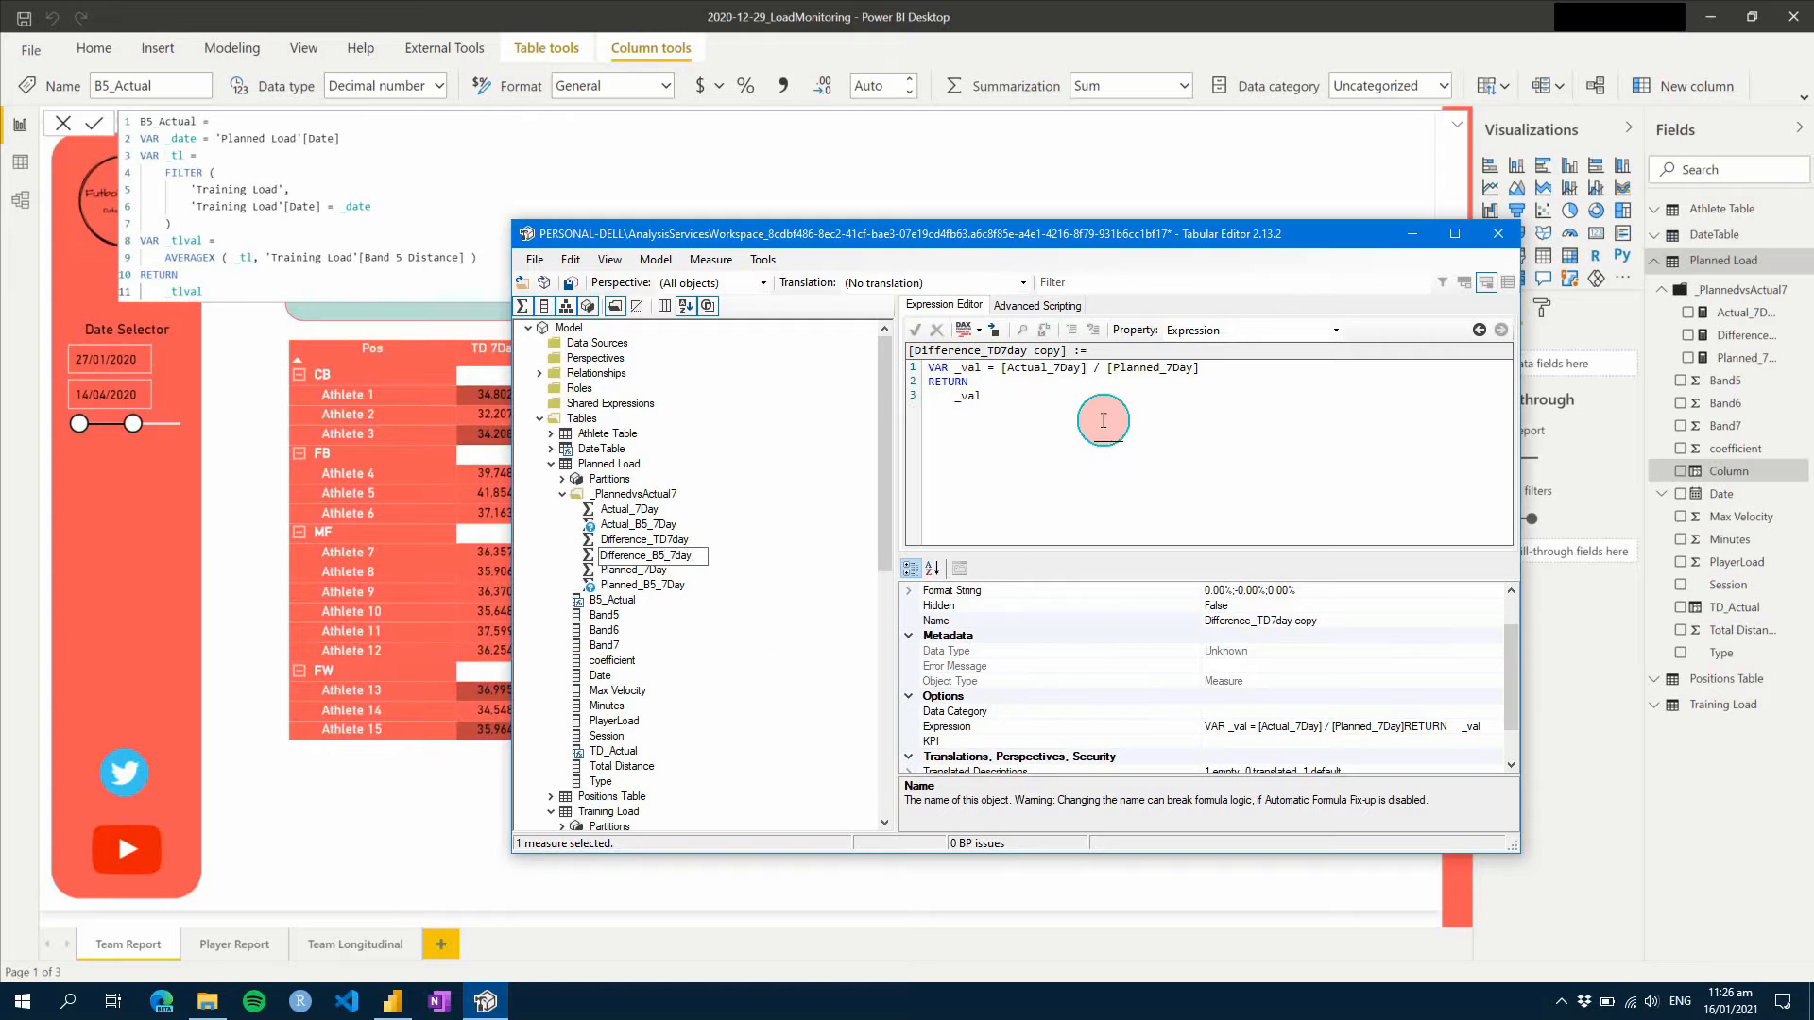
- Make the Difference_TD7day copy divide [Actual_B5_7Day] by [Planned_B5_7Day] and save the changes to the model
{"action": "left_click", "coordinate": [1057, 368]}
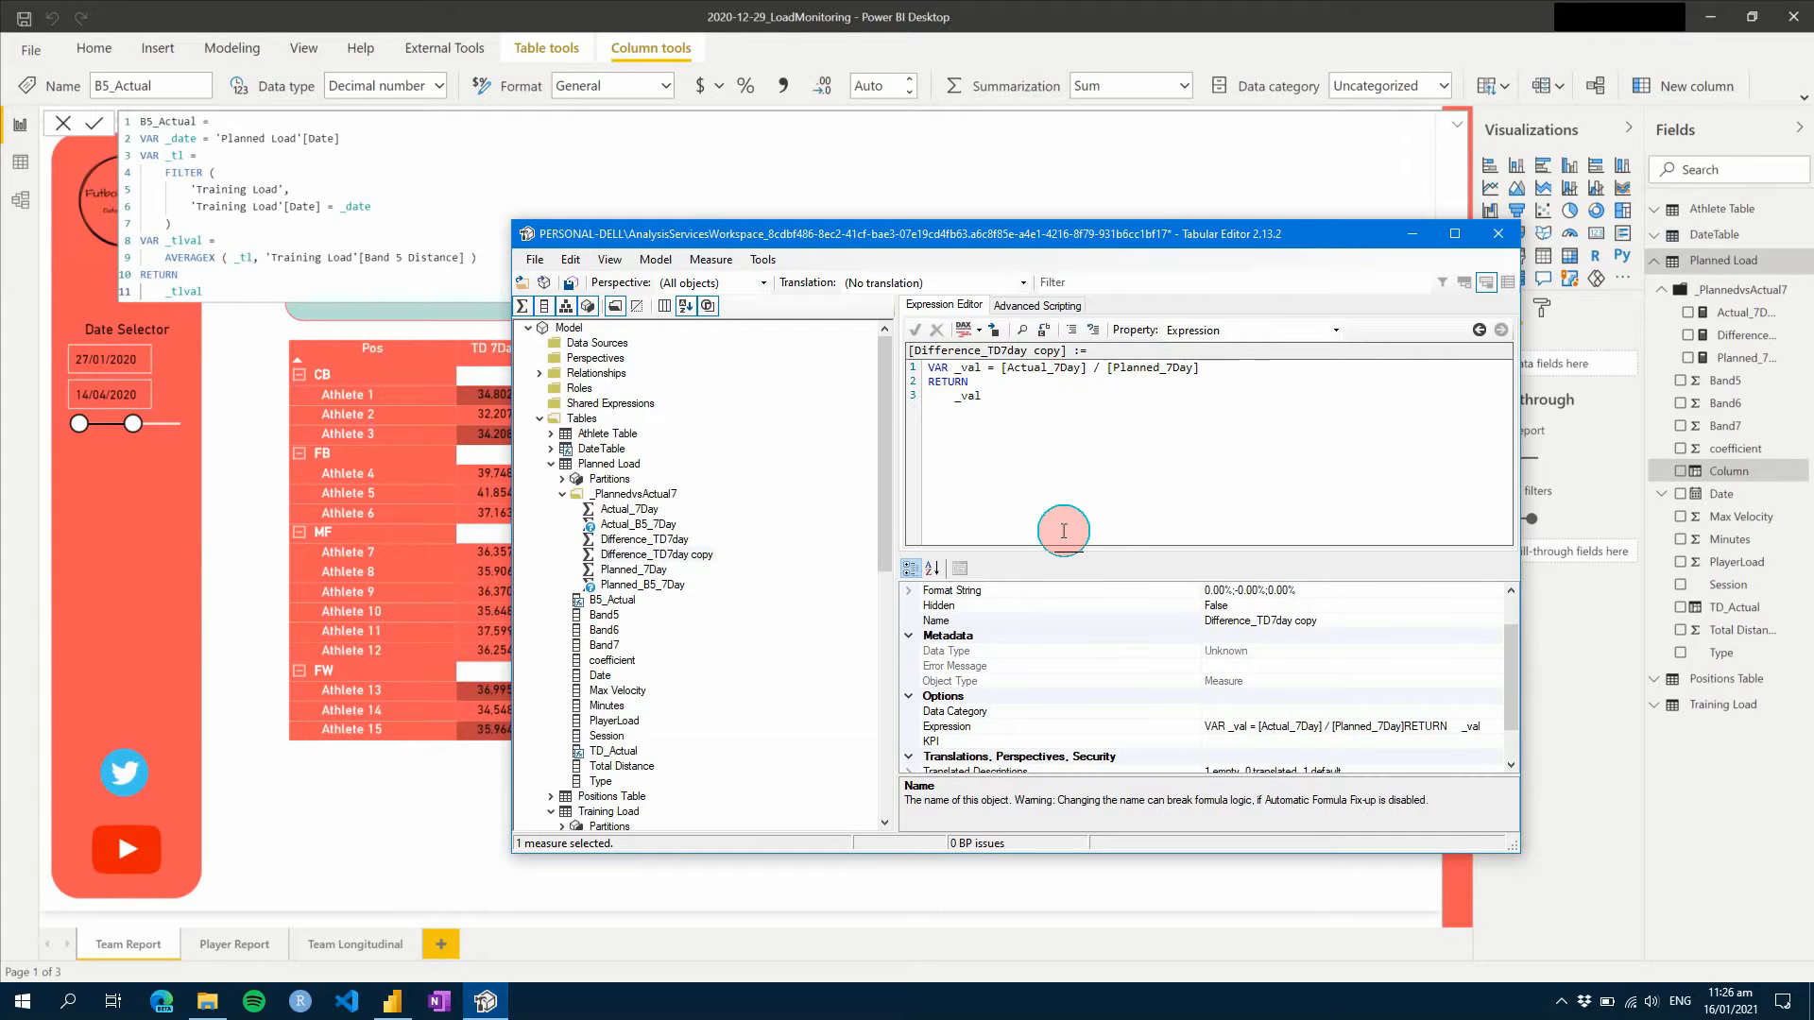
{"action": "type", "text": "B5_"}
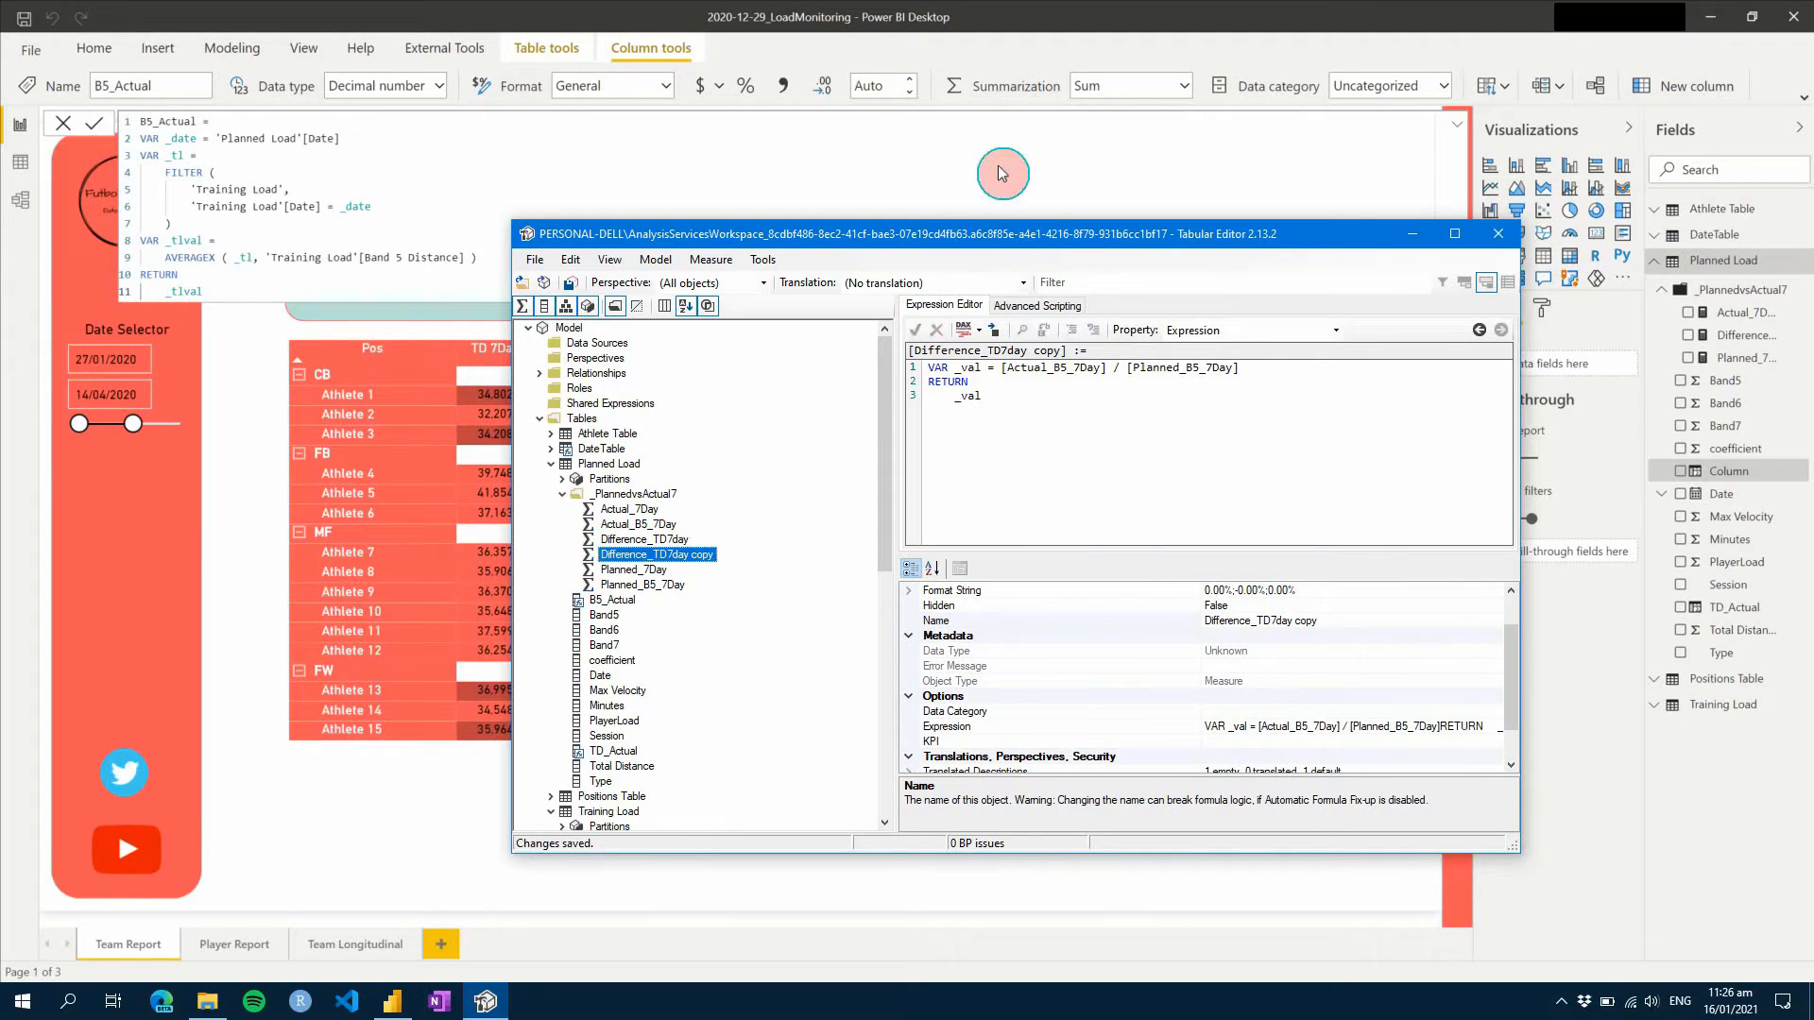
{"action": "key", "text": "ctrl+s"}
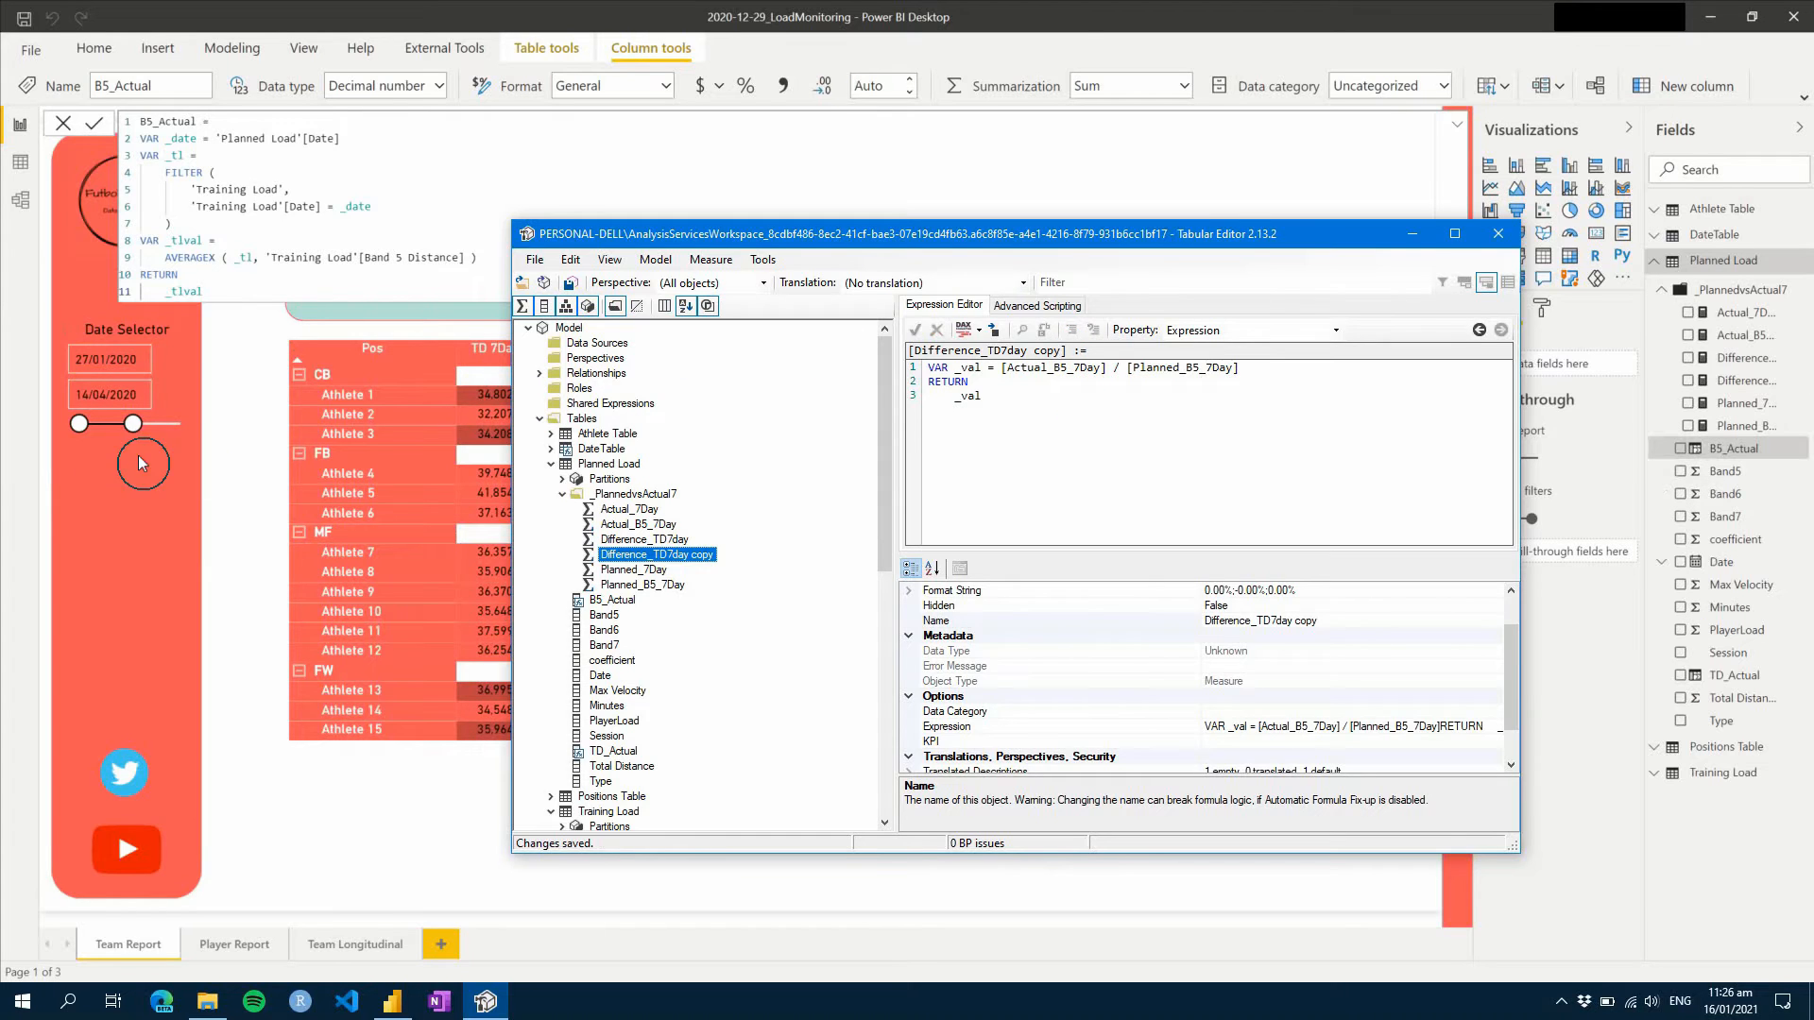
- Switch to Power BI Desktop, duplicate the TD 7Day Team Average card, and place the copy level with it above the table's middle
{"action": "left_click", "coordinate": [230, 387]}
{"action": "left_click", "coordinate": [1386, 433]}
{"action": "left_click", "coordinate": [427, 279]}
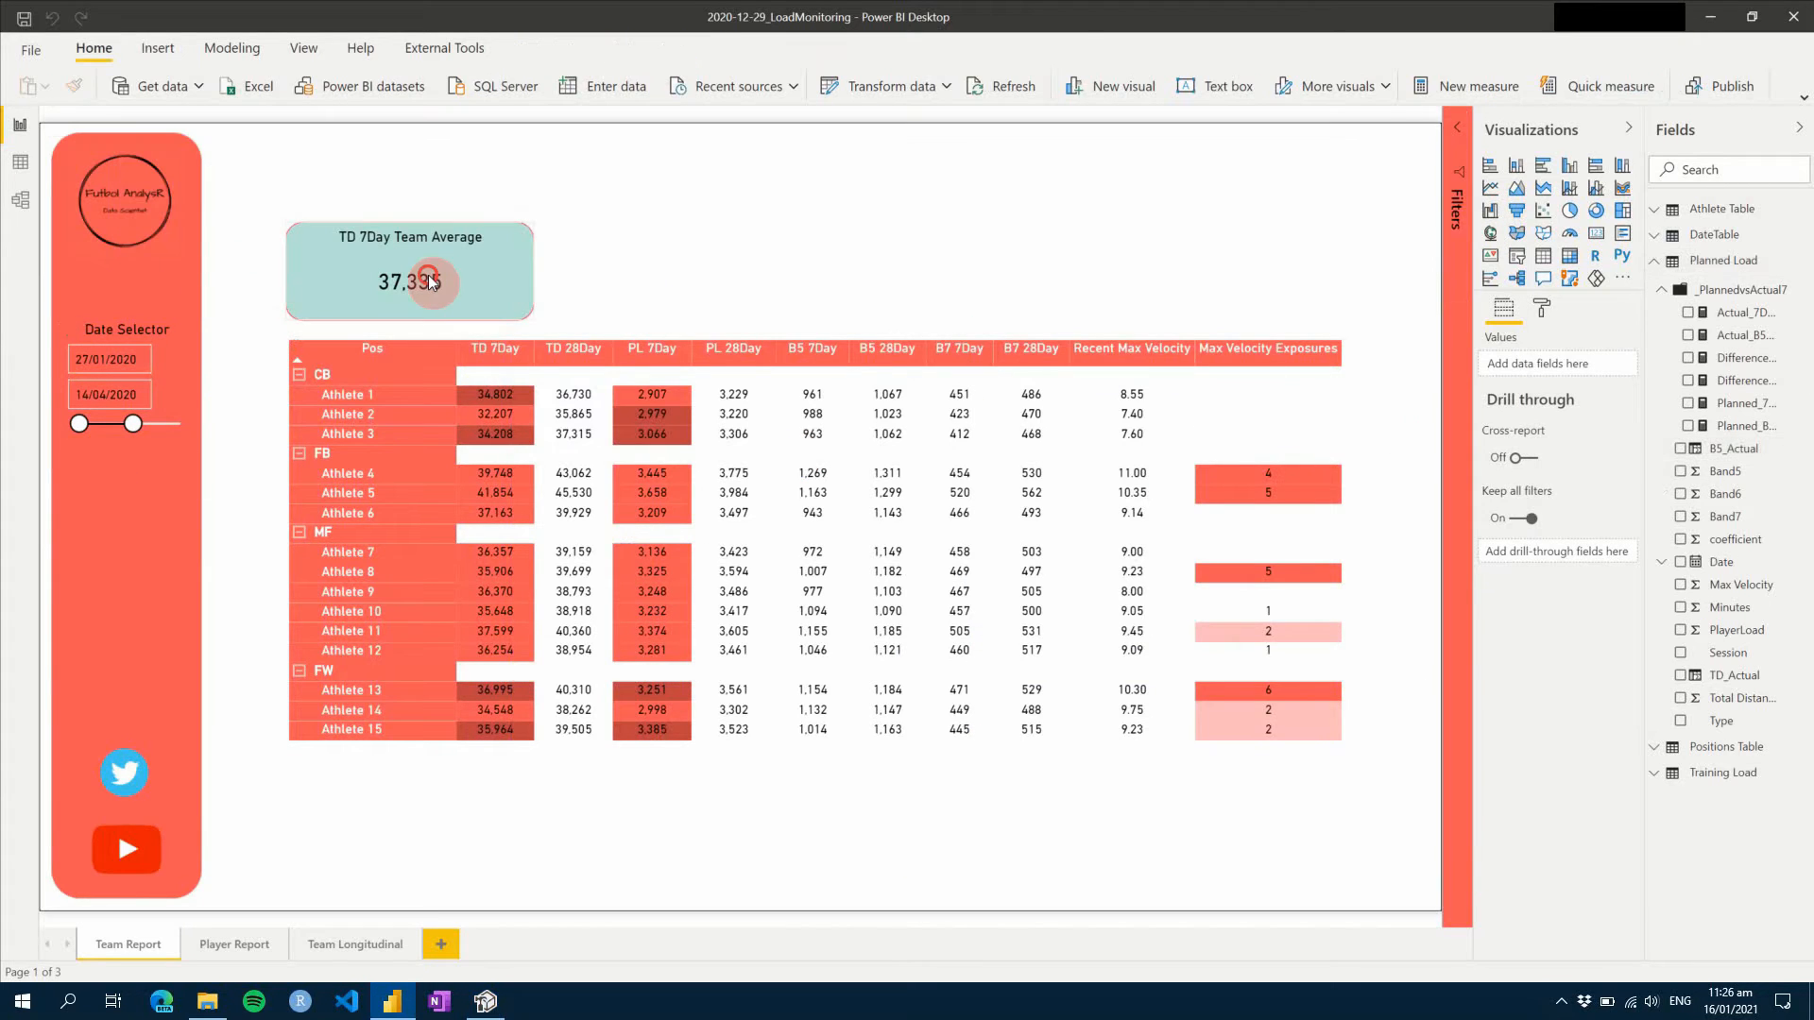
{"action": "key", "text": "ctrl+c"}
{"action": "key", "text": "ctrl+v"}
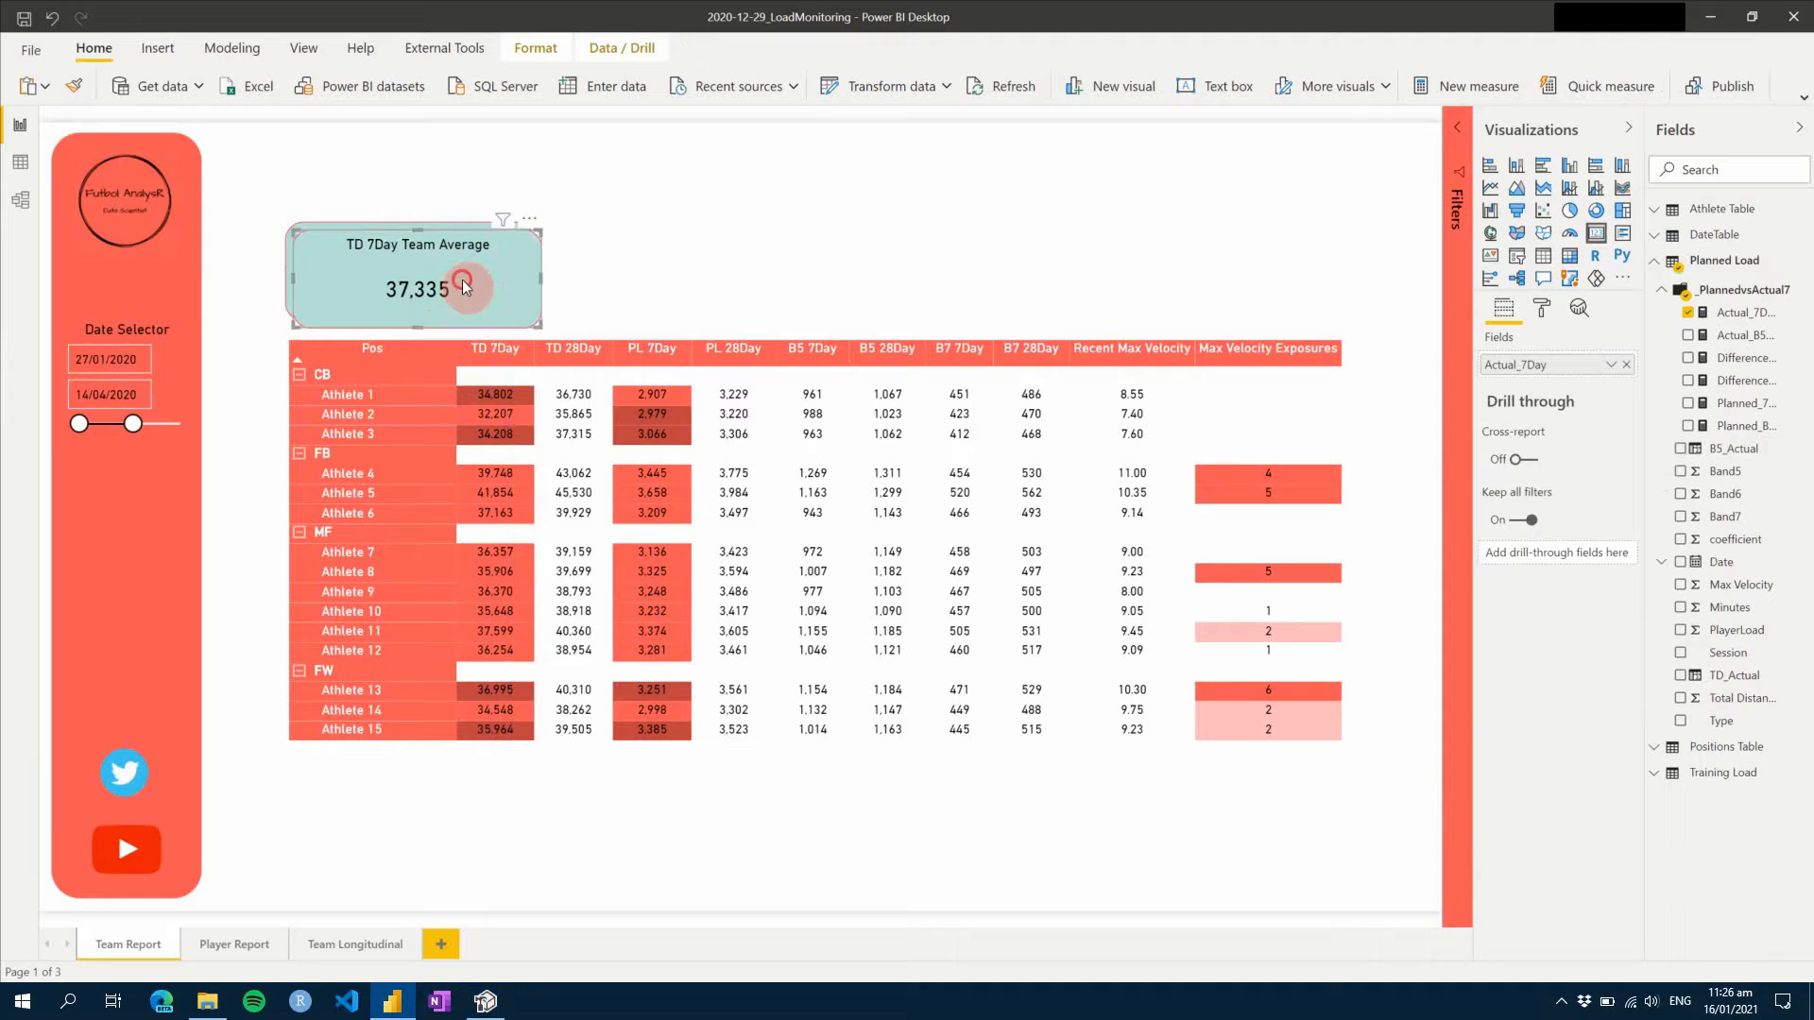
{"action": "left_click_drag", "start_coordinate": [444, 262], "coordinate": [873, 281]}
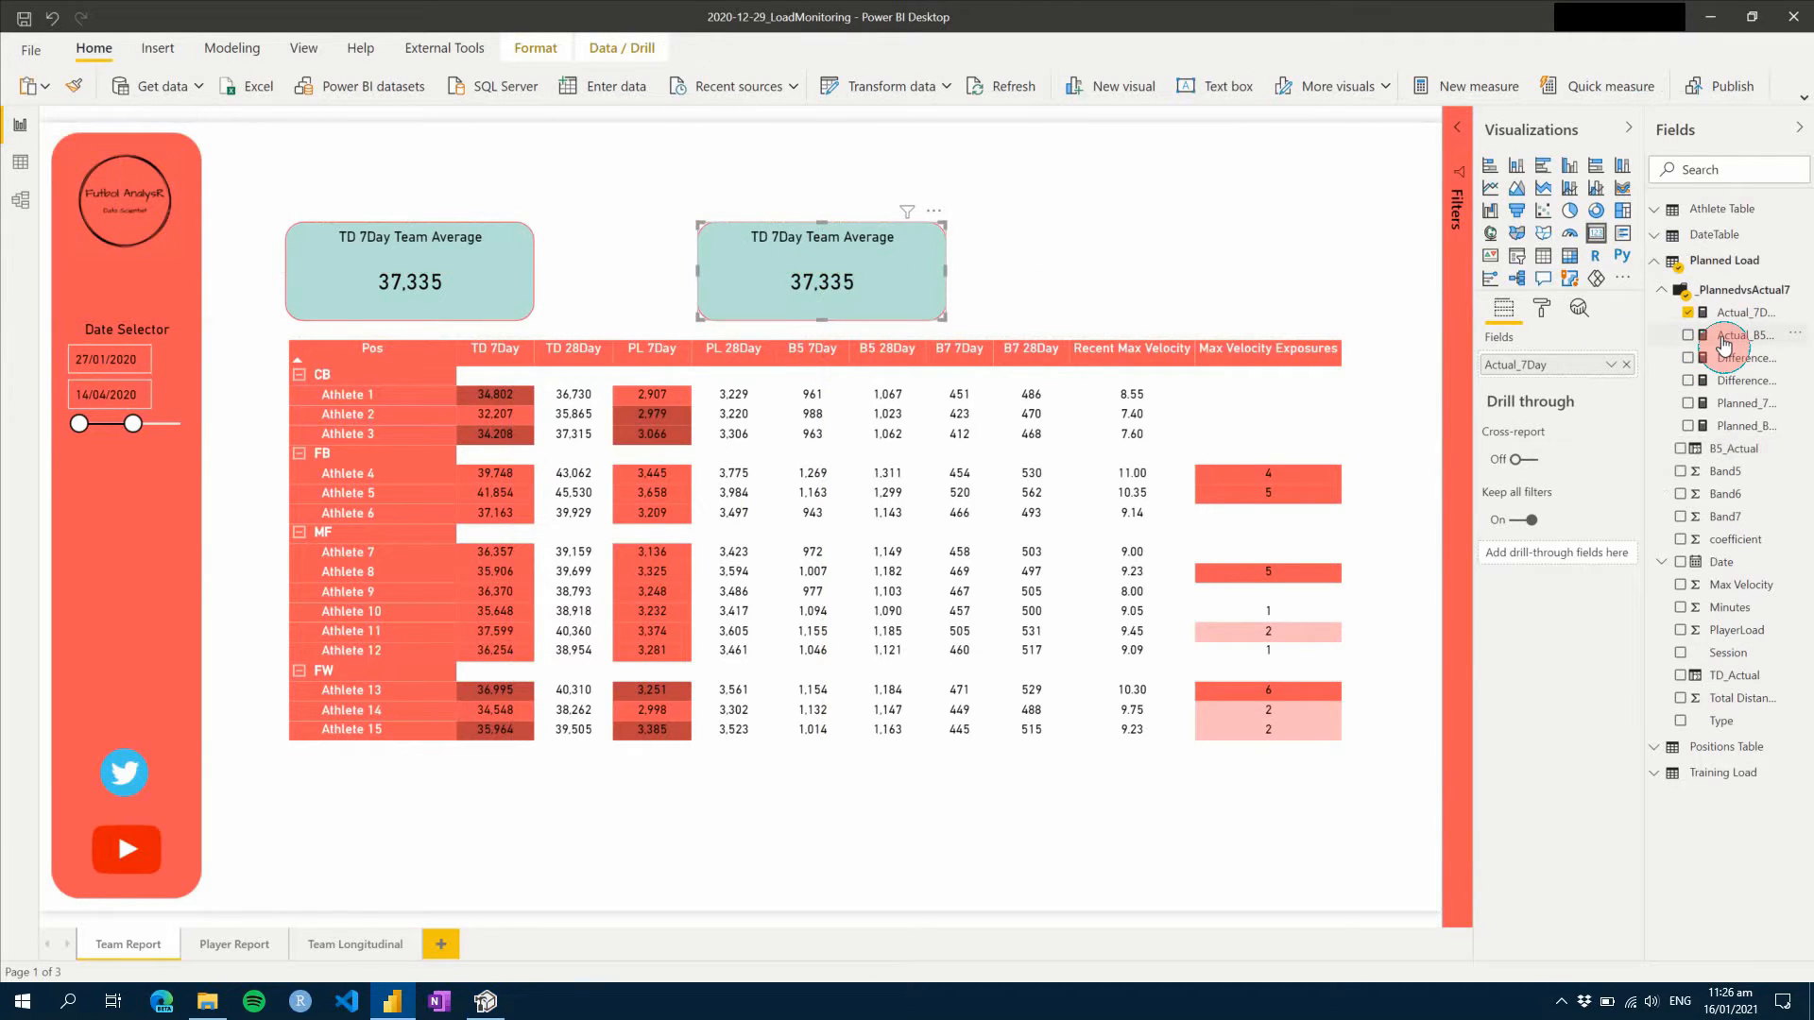
- Show Actual_B5_7Day in the copied card and base its background color rules on the Difference_TD7day copy measure
{"action": "left_click_drag", "start_coordinate": [1722, 345], "coordinate": [1490, 359]}
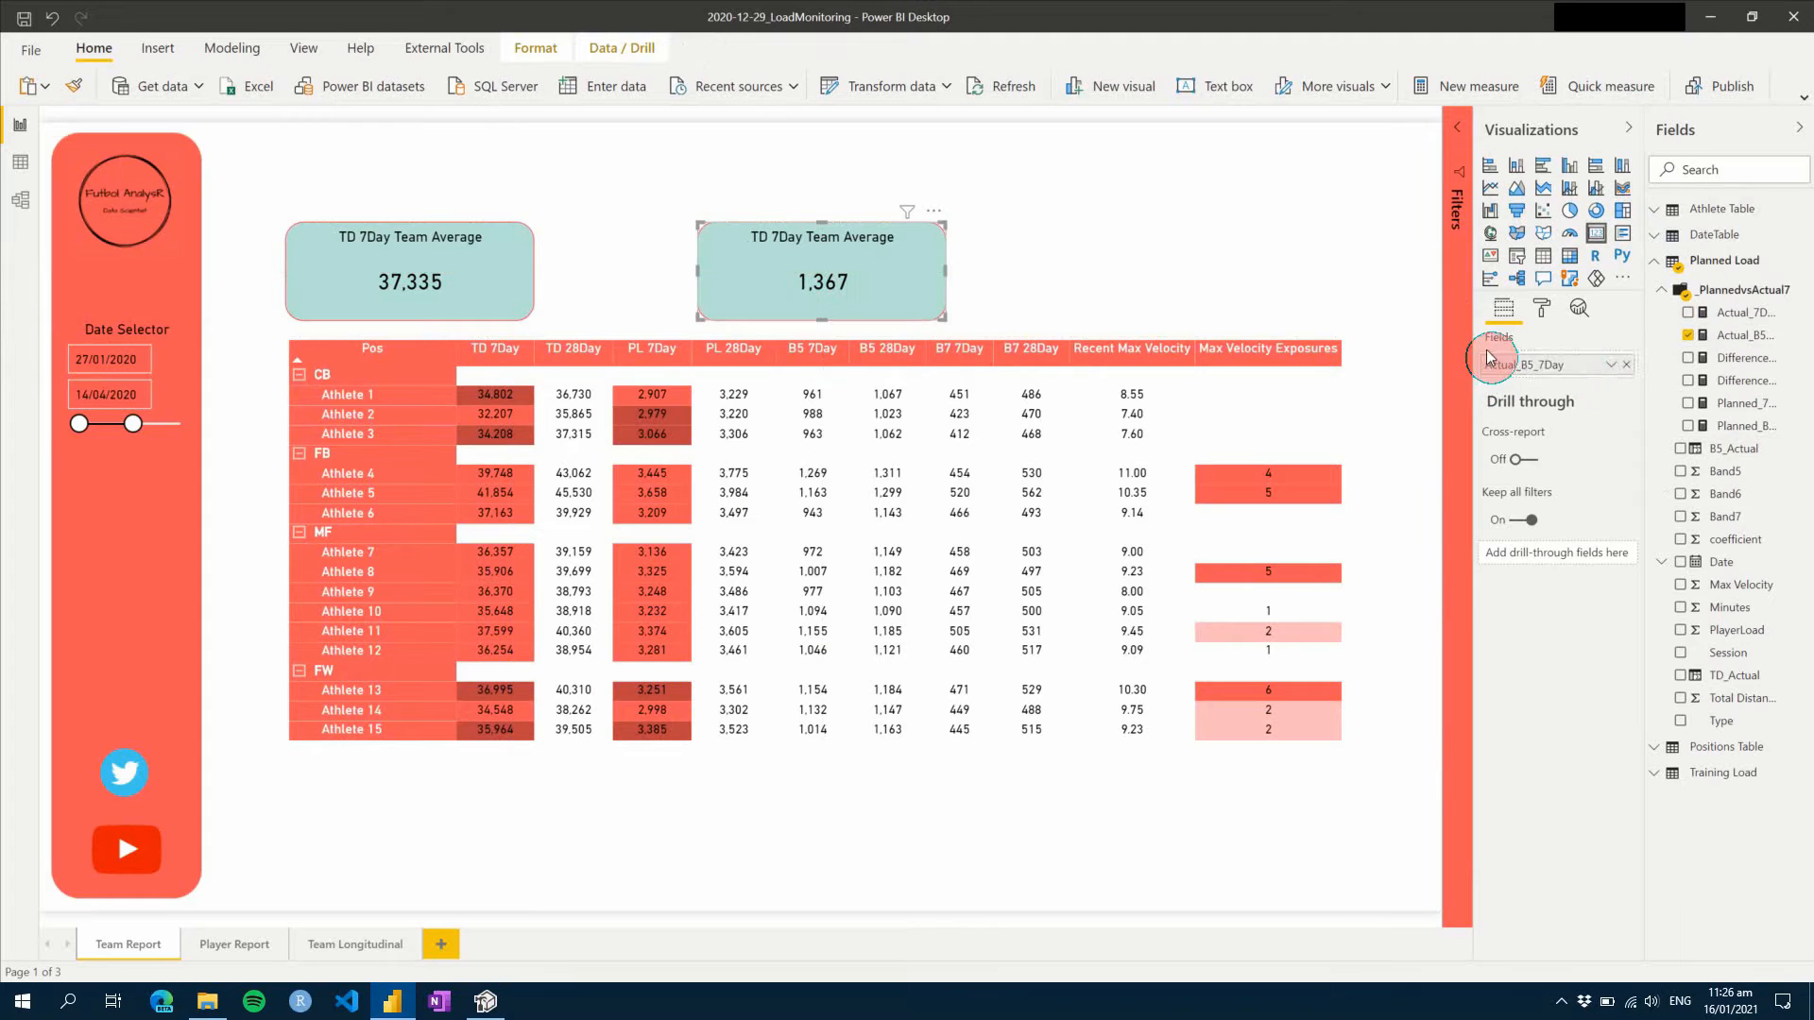
{"action": "left_click", "coordinate": [1540, 315]}
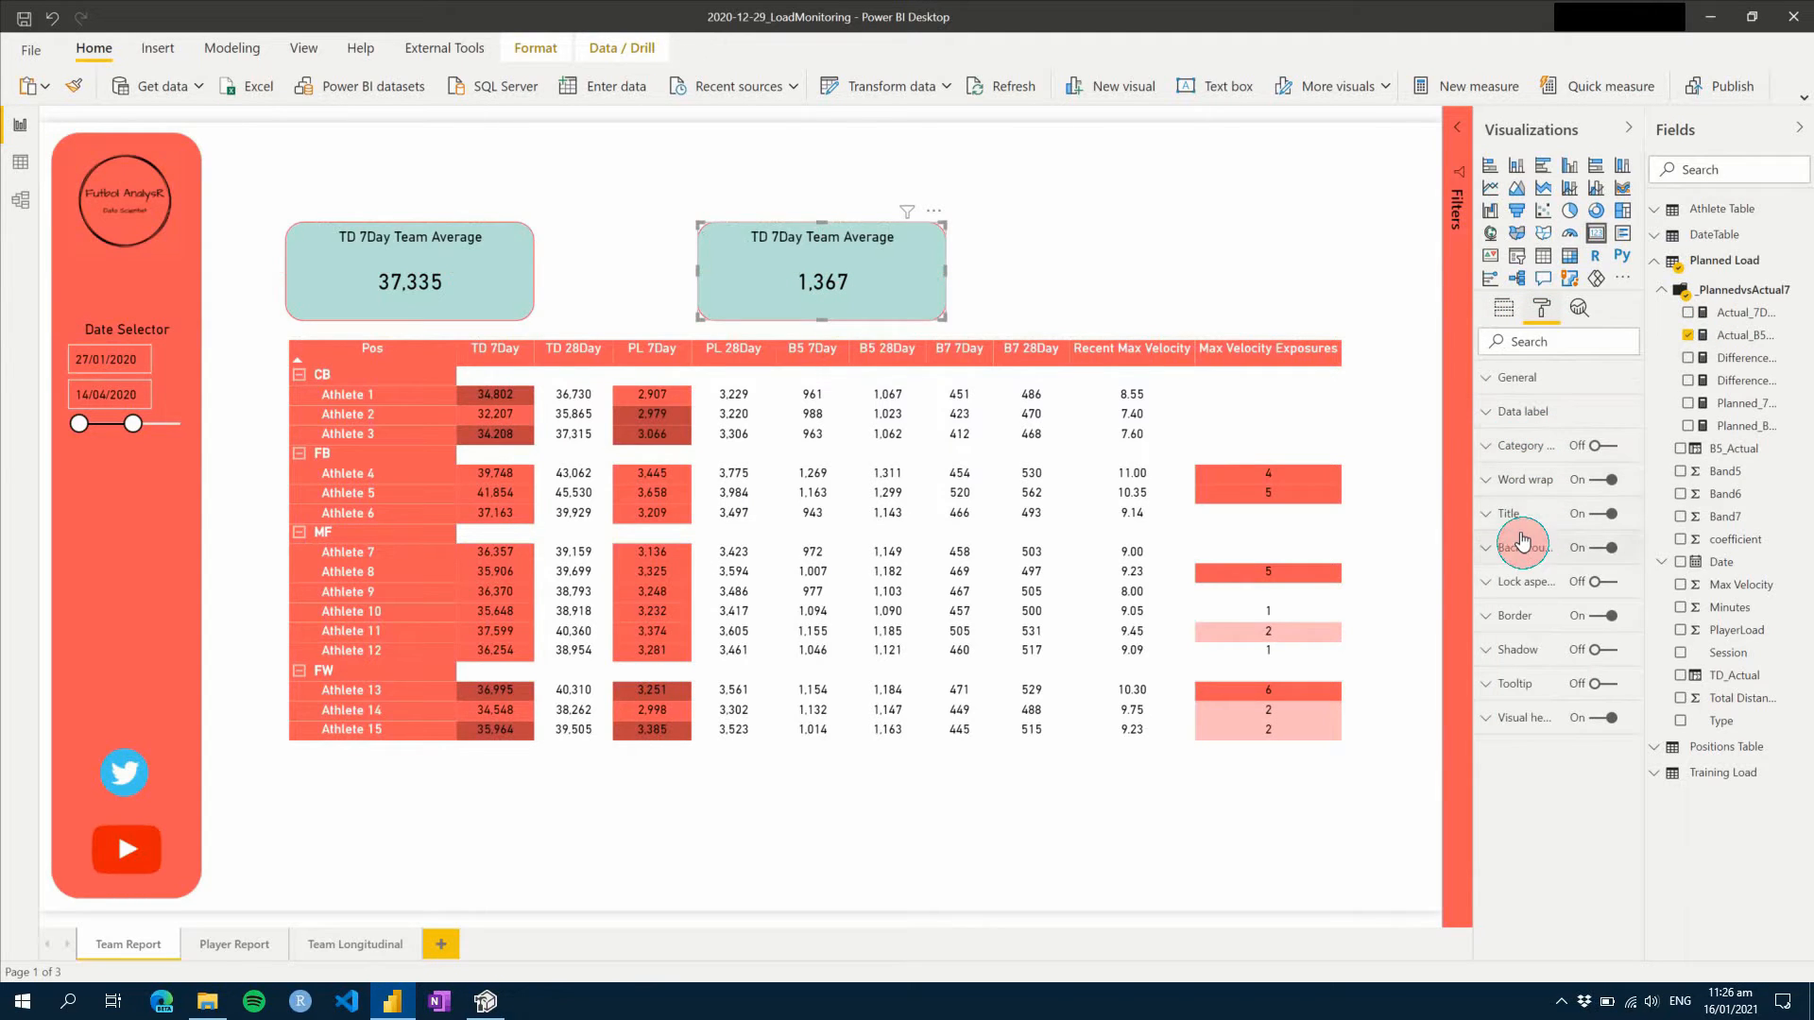
{"action": "left_click", "coordinate": [1523, 552]}
{"action": "left_click", "coordinate": [1506, 616]}
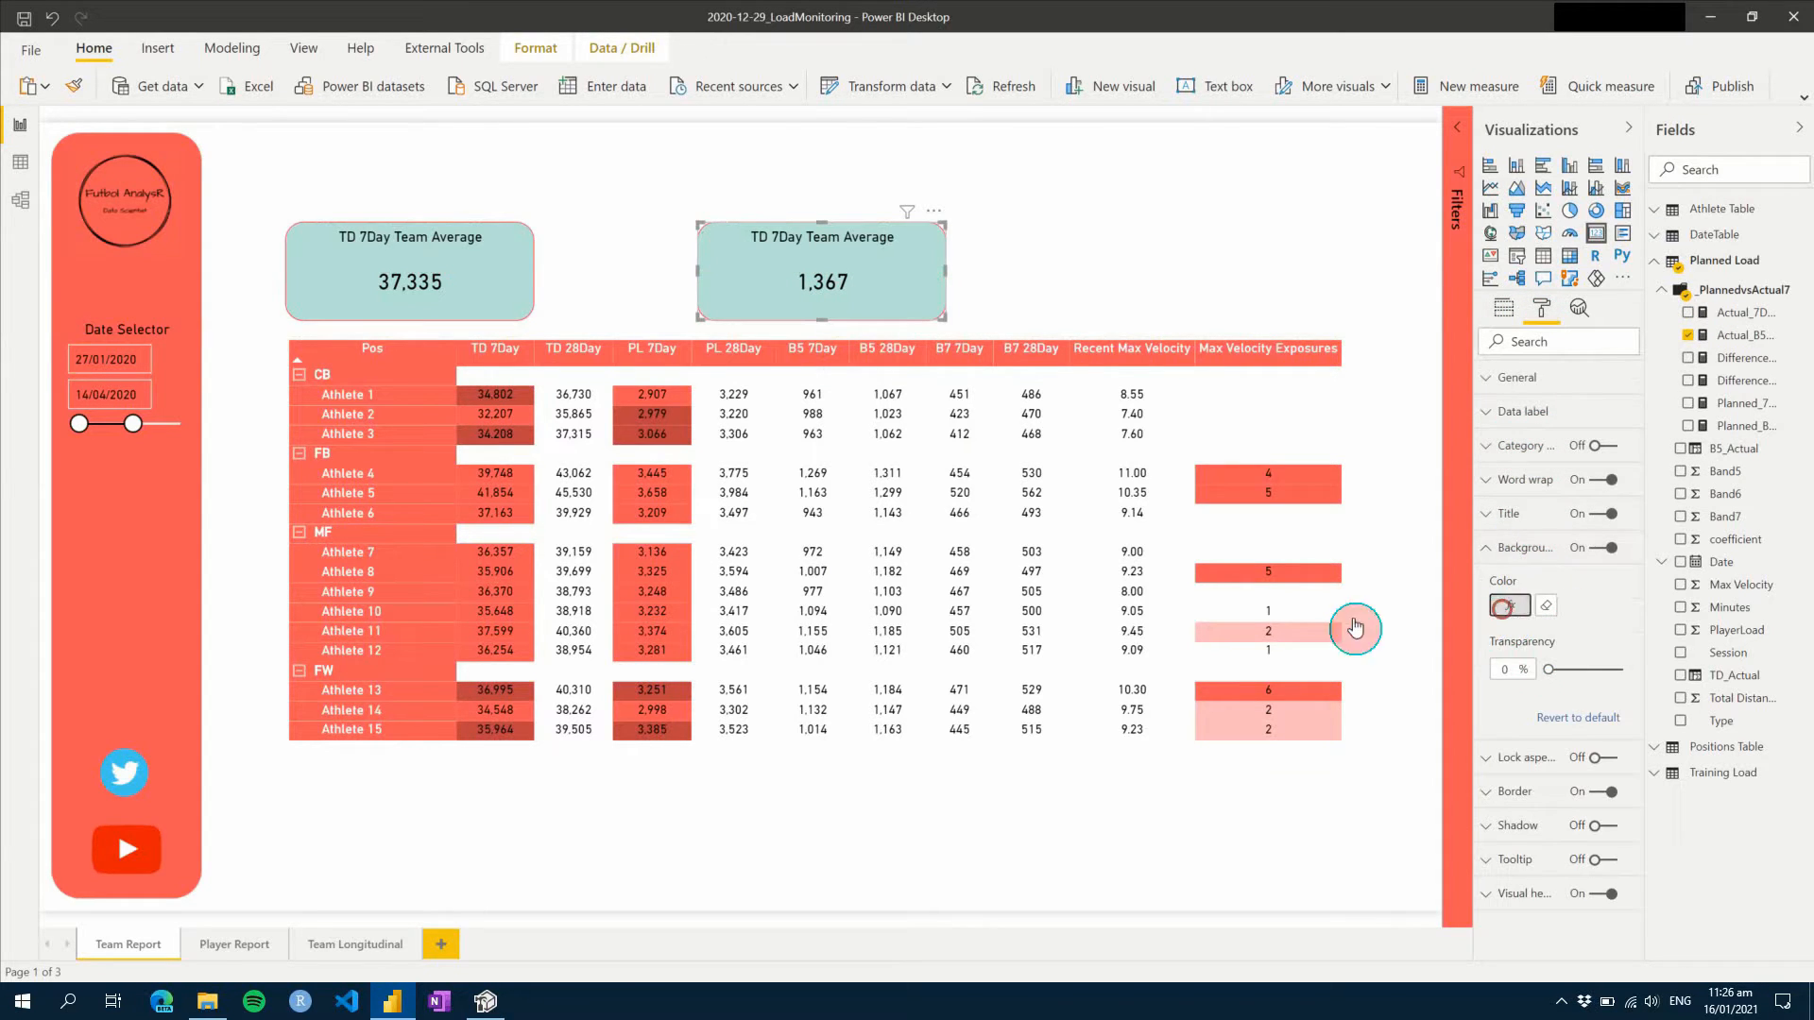
{"action": "left_click", "coordinate": [607, 368]}
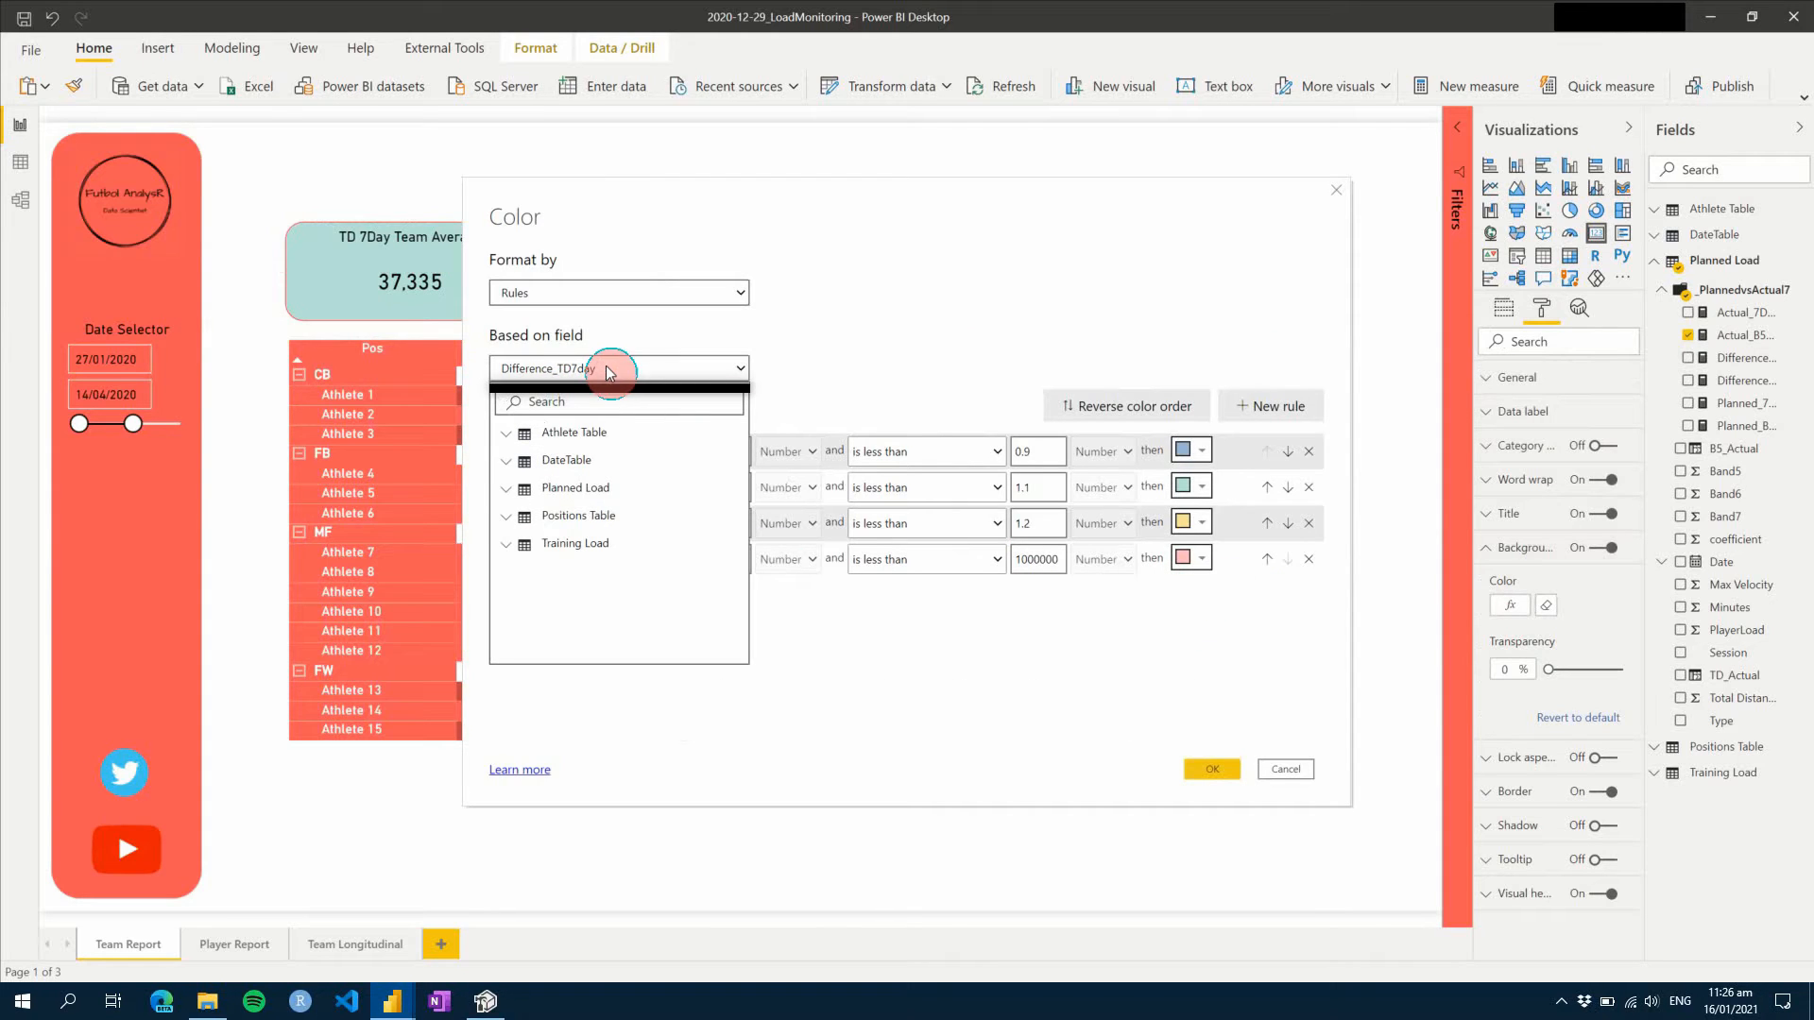
{"action": "left_click", "coordinate": [594, 404]}
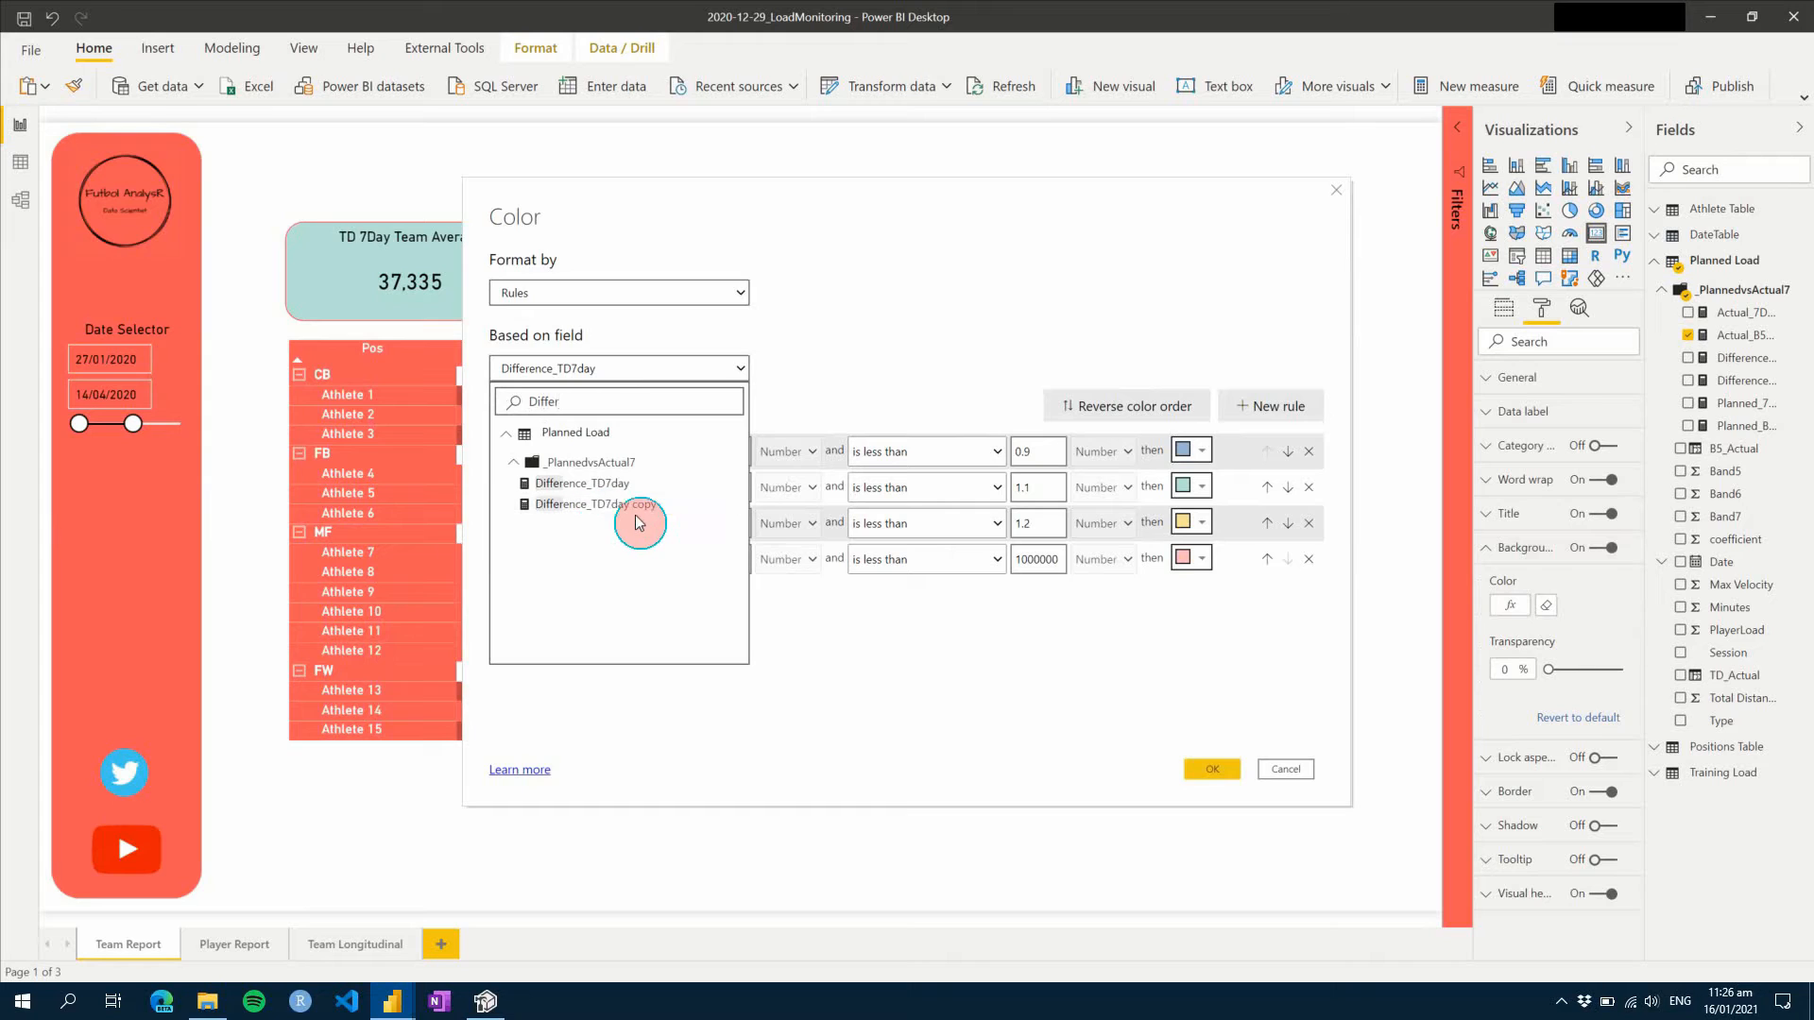
{"action": "left_click", "coordinate": [639, 503]}
{"action": "left_click", "coordinate": [1212, 769]}
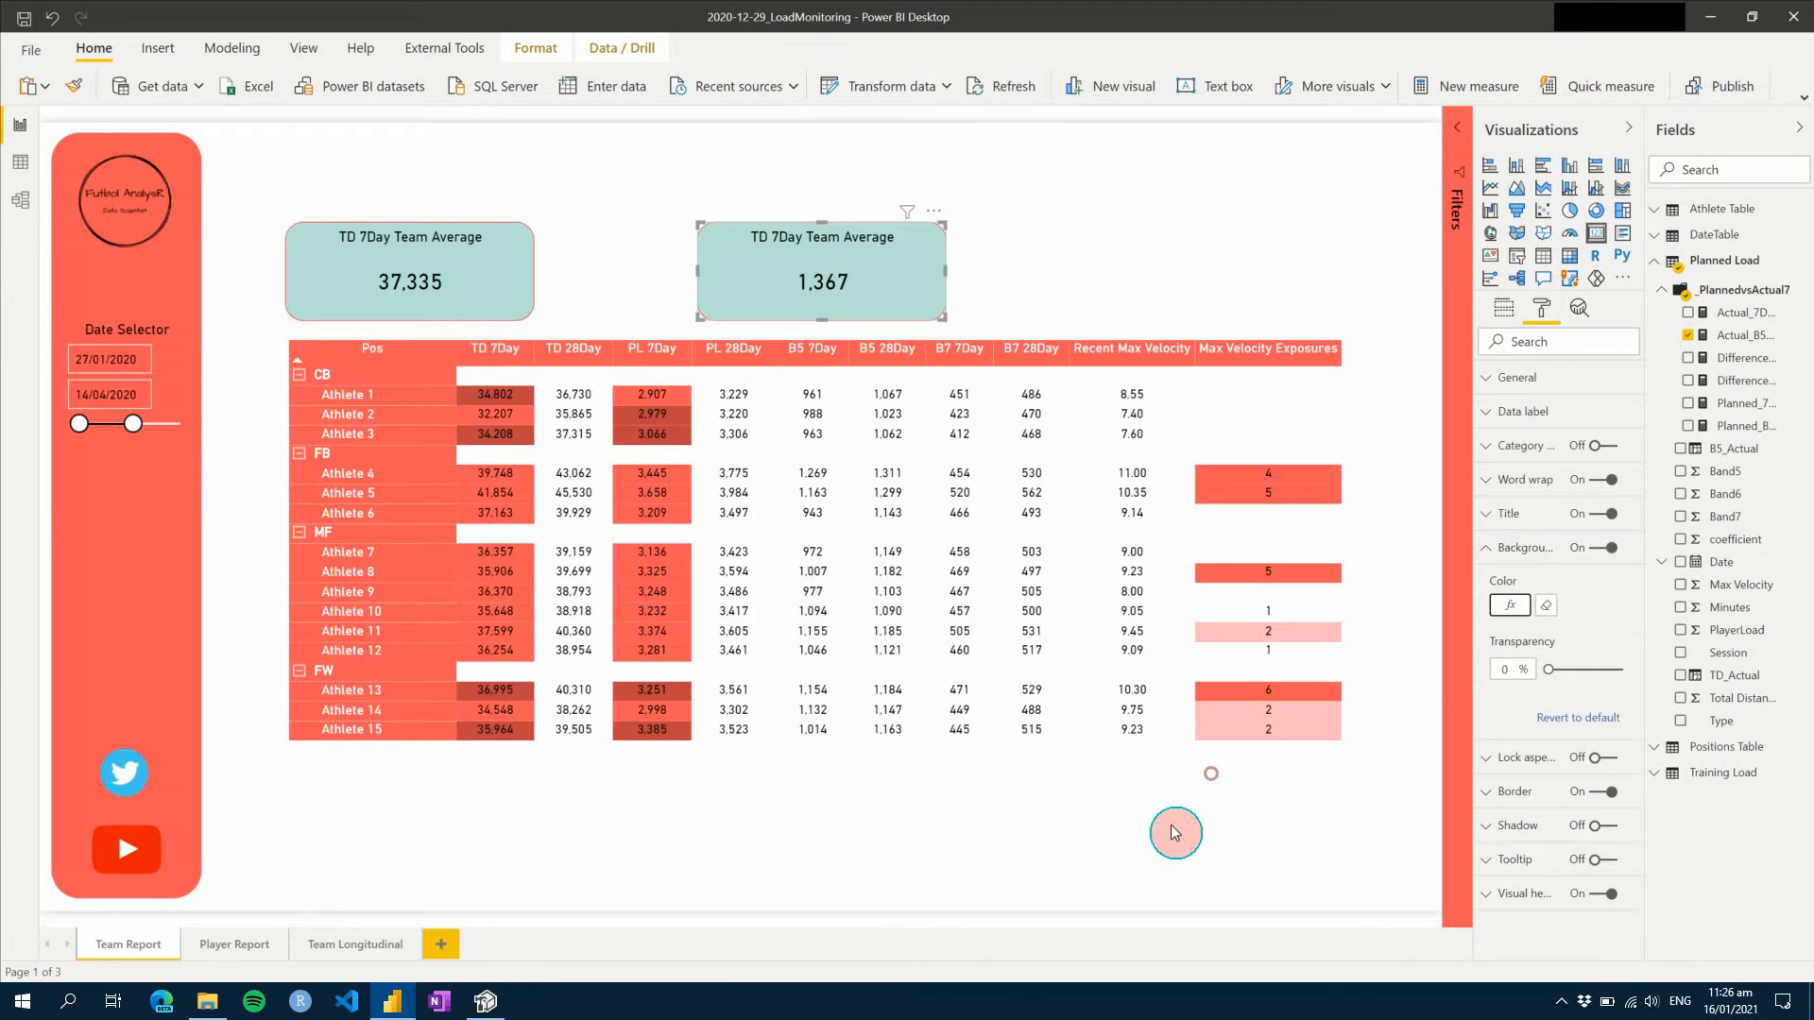
{"action": "left_click", "coordinate": [1179, 858]}
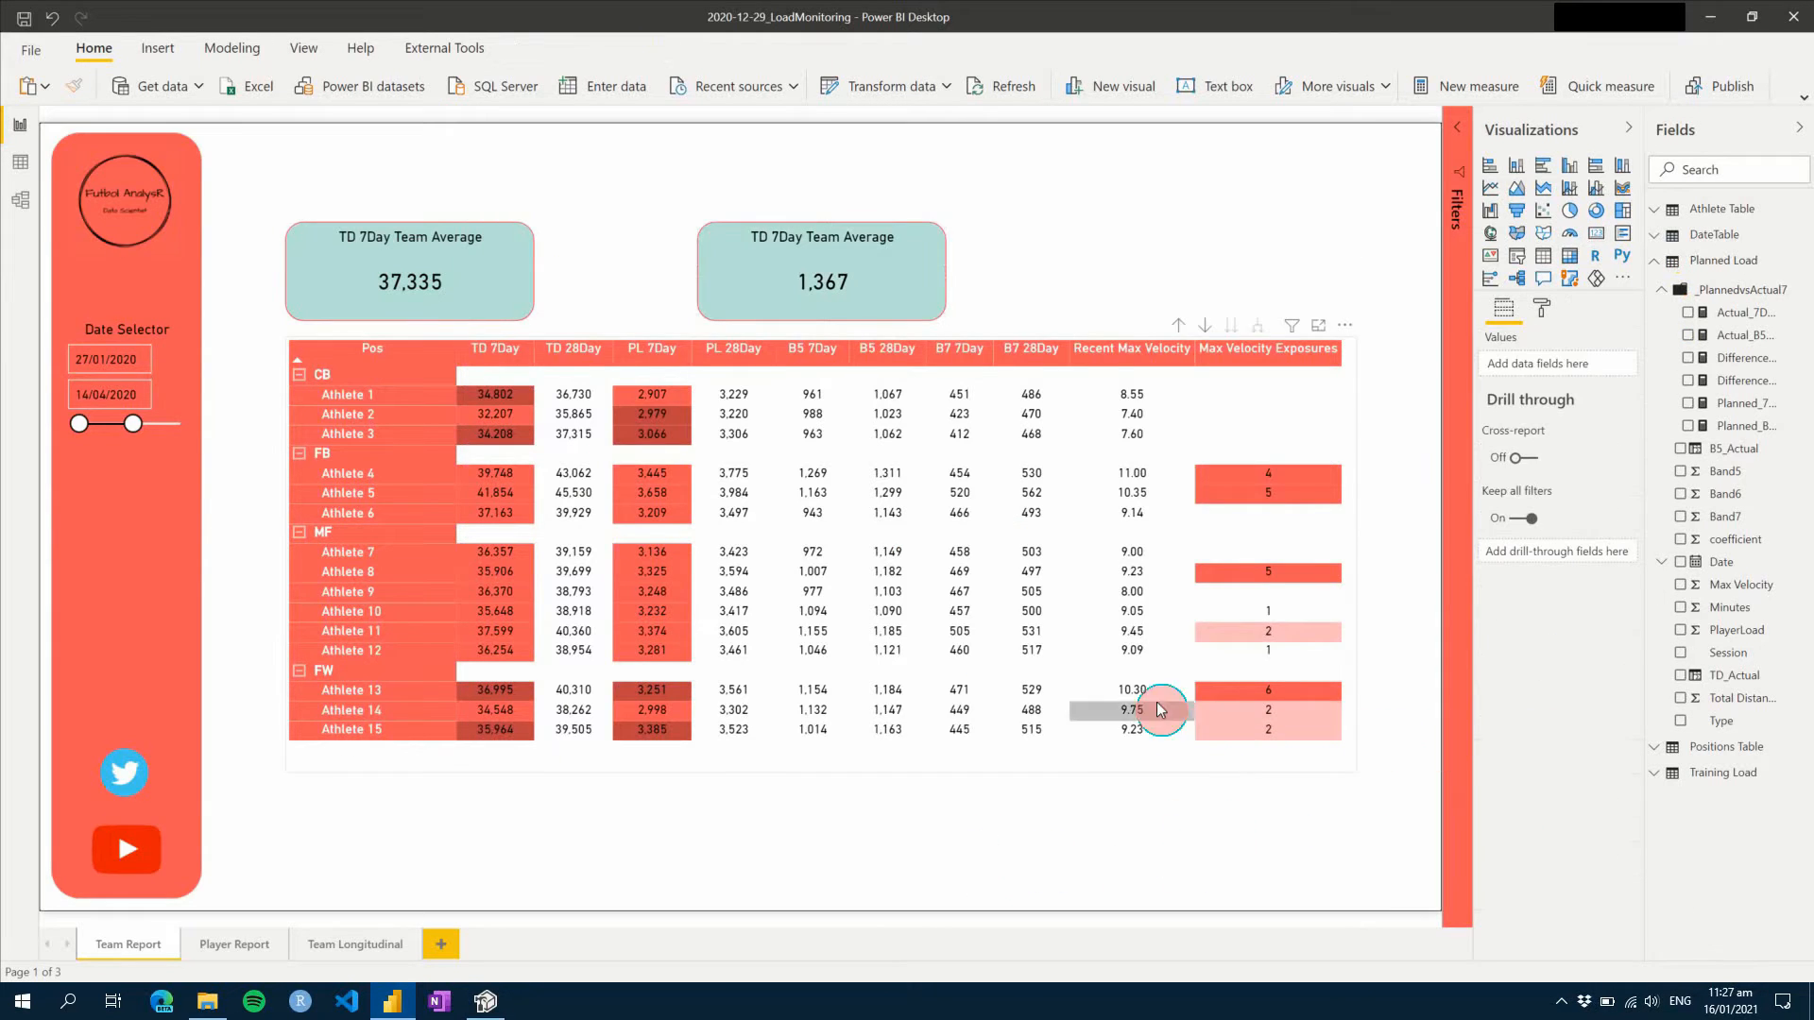
- Check the Difference_TD7day copy measure's value in a temporary card and delete that card
{"action": "left_click", "coordinate": [1745, 393]}
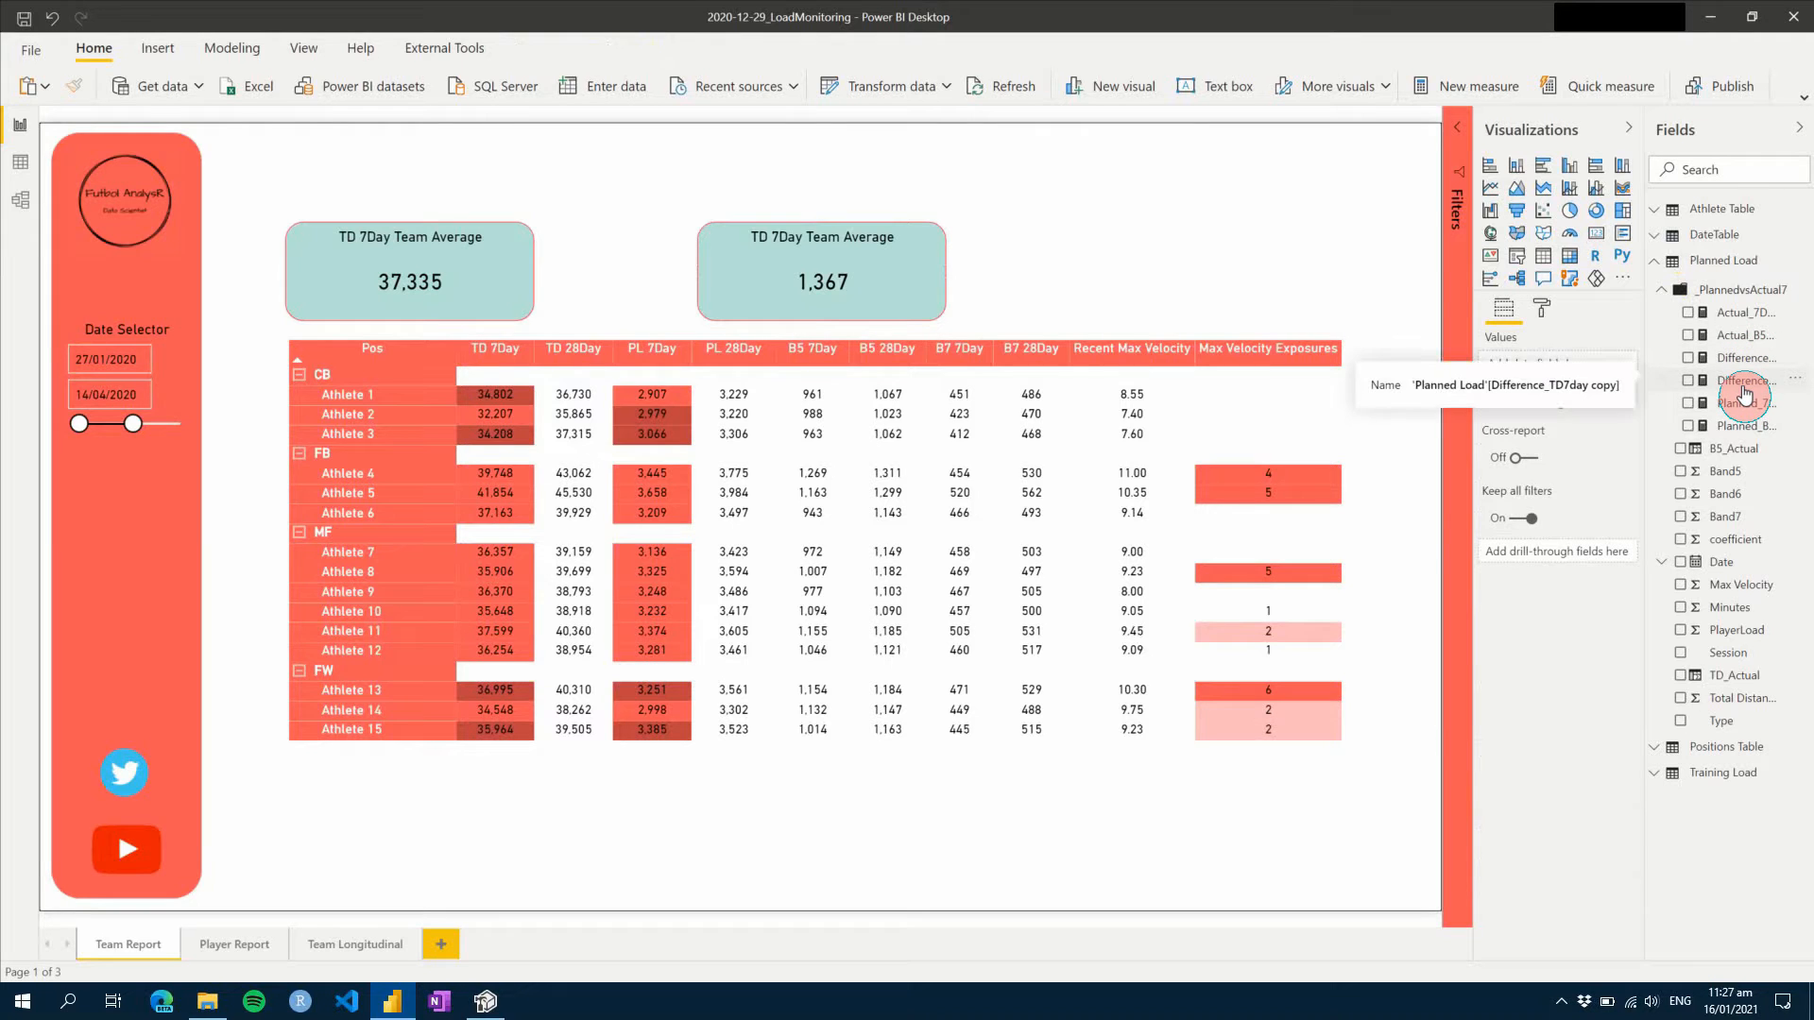
{"action": "left_click", "coordinate": [1595, 234]}
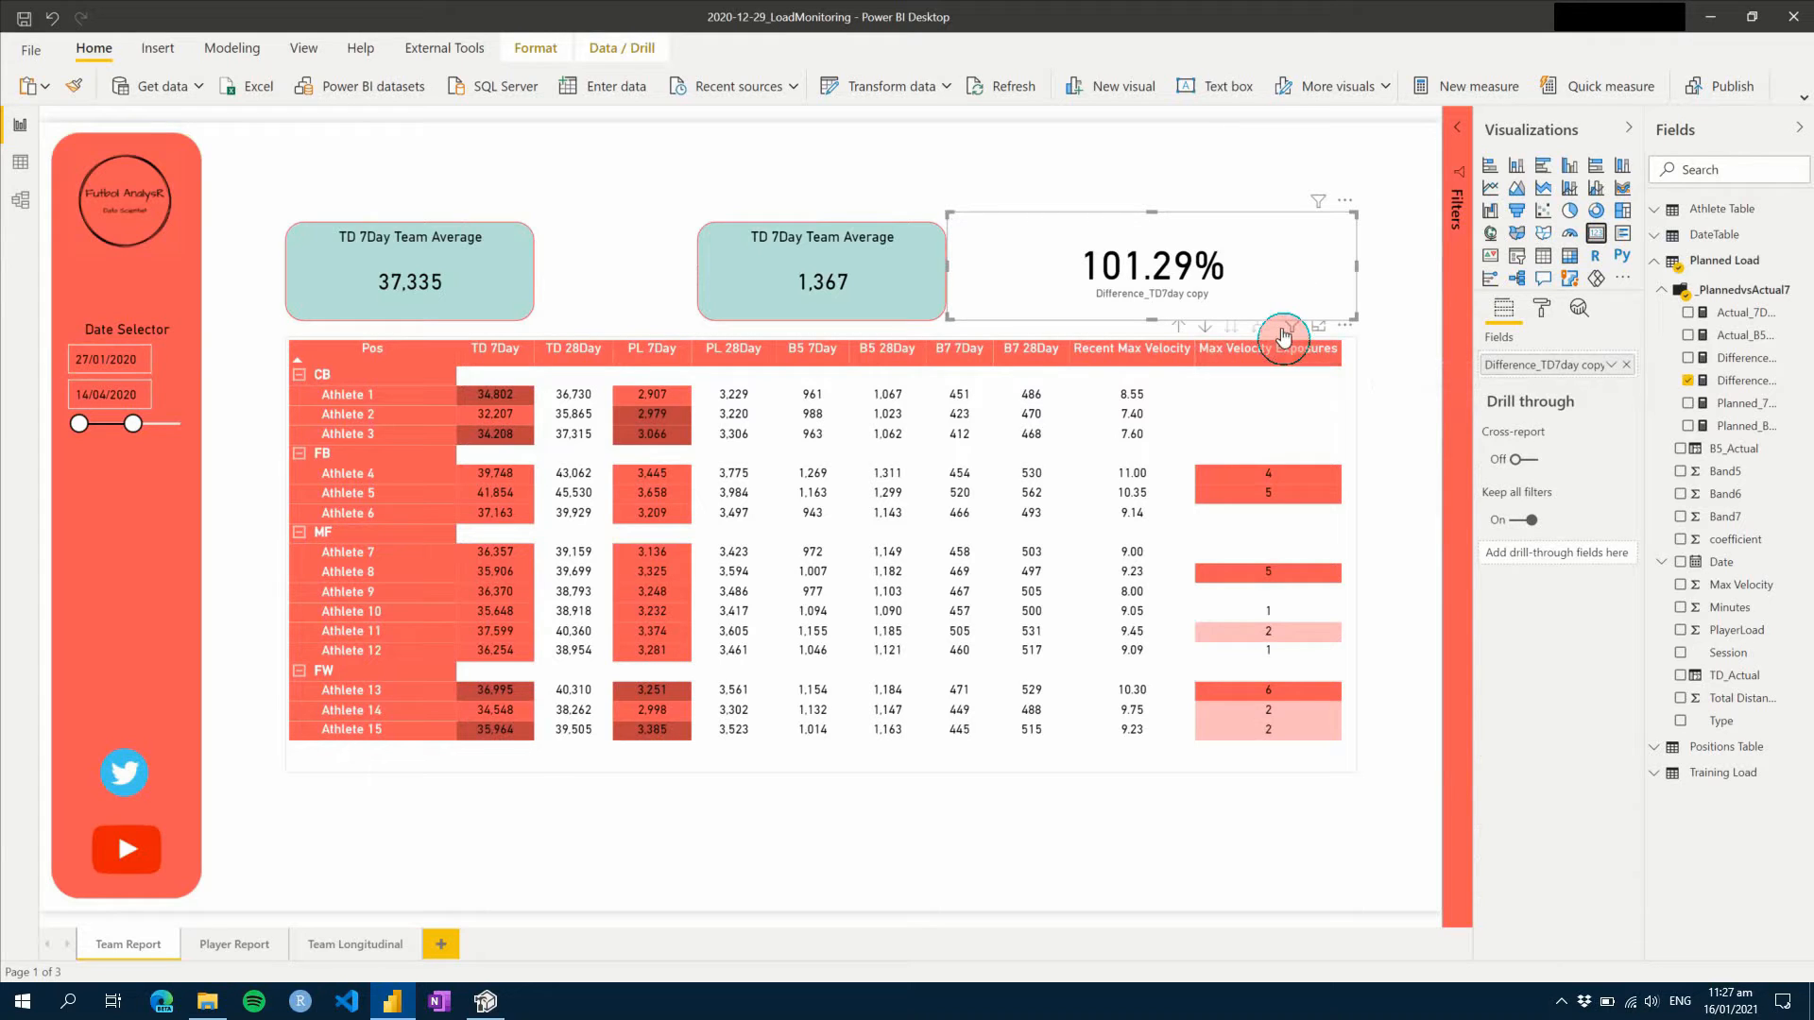
{"action": "key", "text": "Delete"}
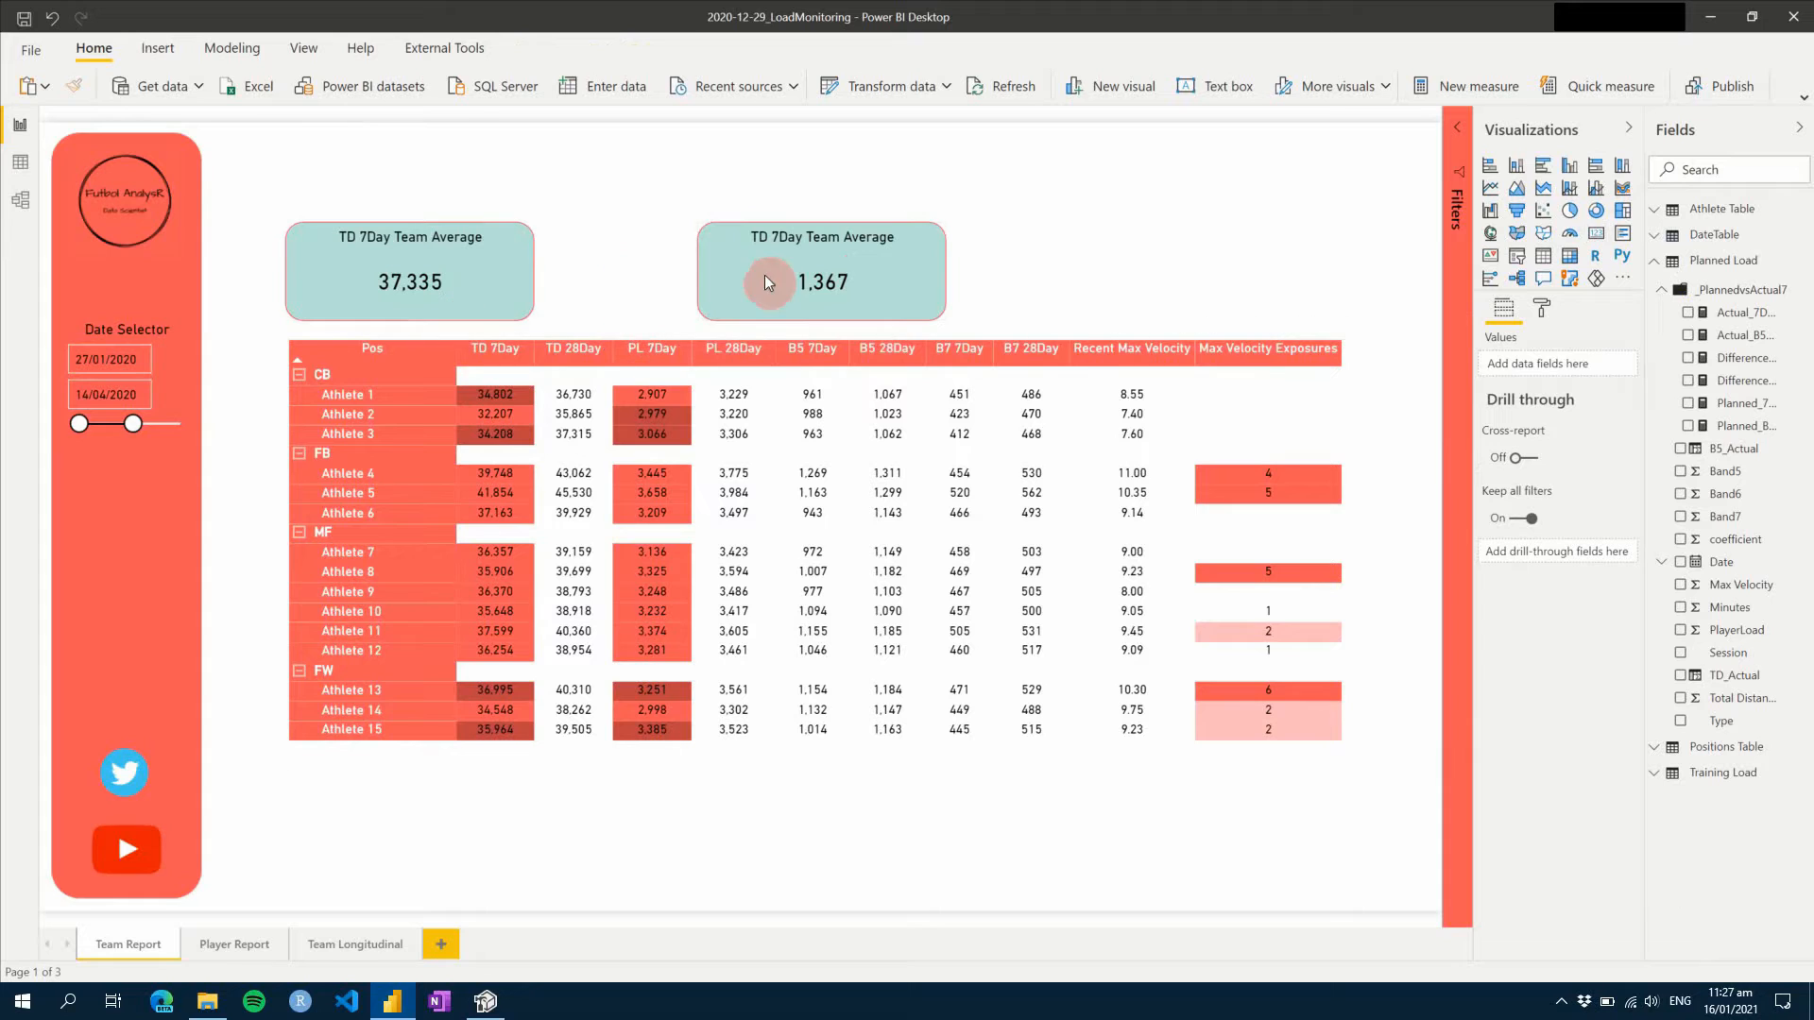
- Move the Actual_B5_7Day card above the table's Max Velocity columns and set its title text to "B5 7Day Team Average"
{"action": "left_click_drag", "start_coordinate": [764, 274], "coordinate": [1166, 264]}
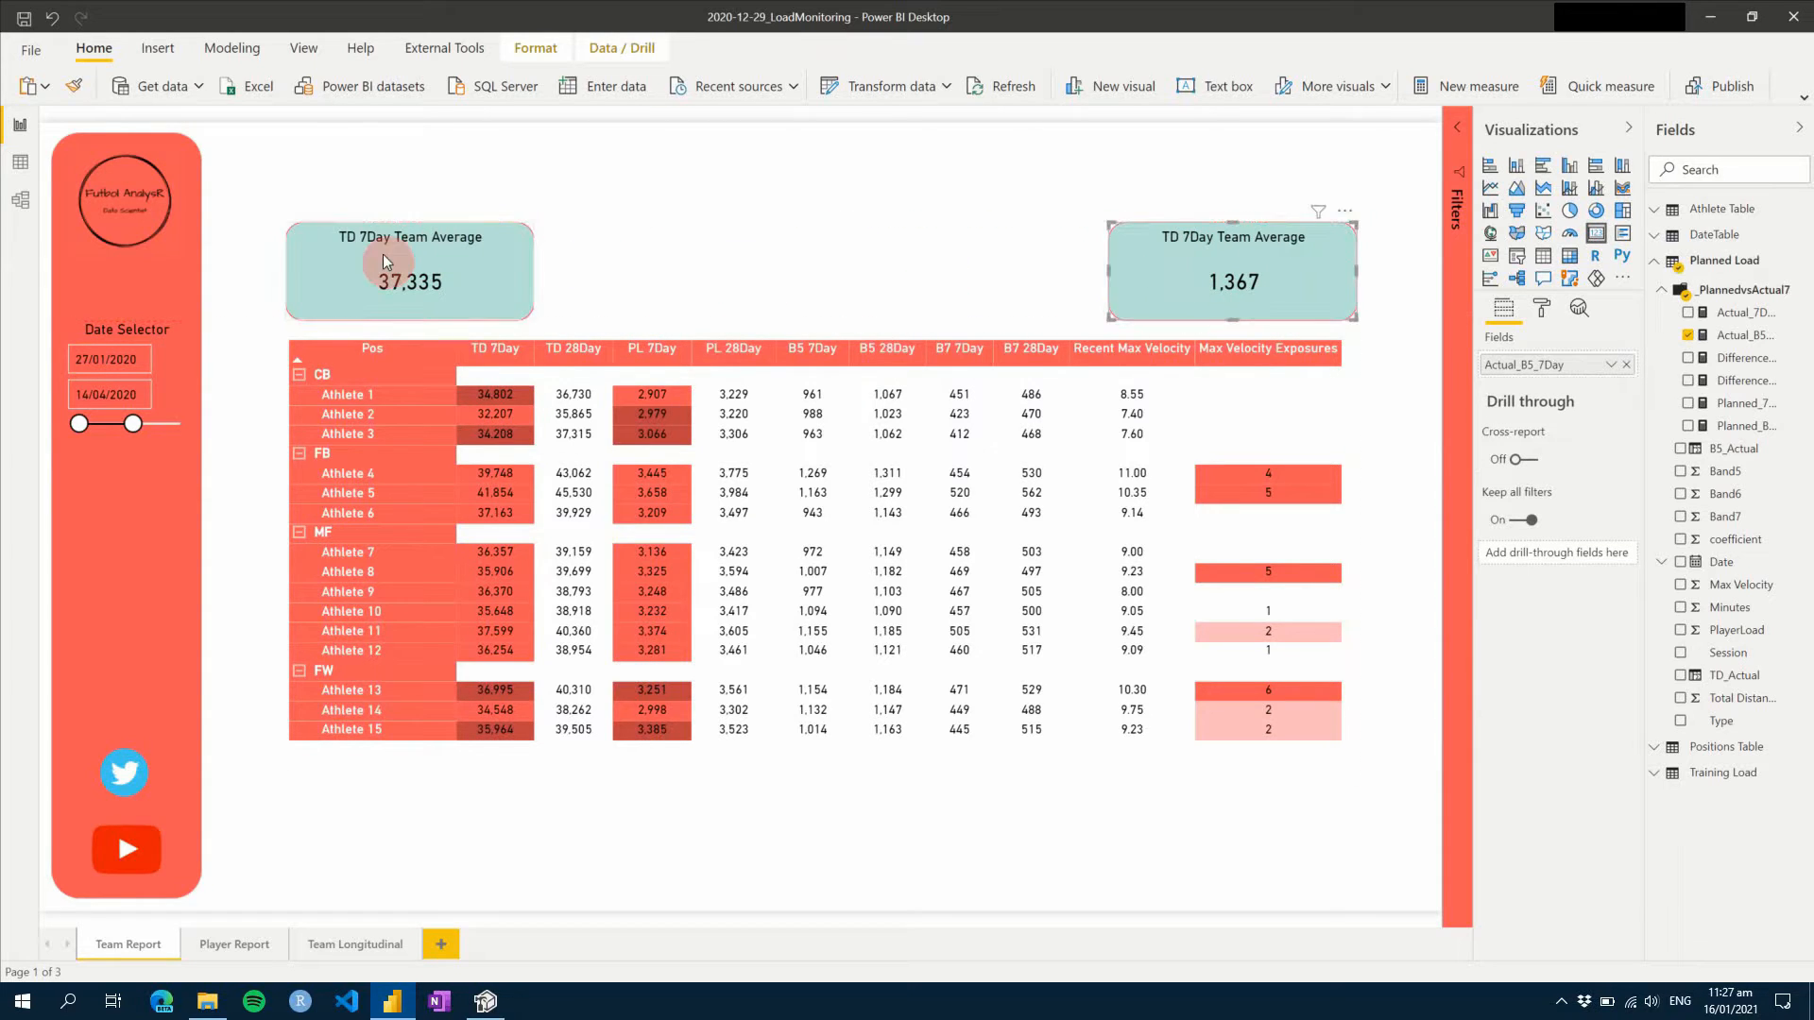
{"action": "left_click", "coordinate": [693, 268]}
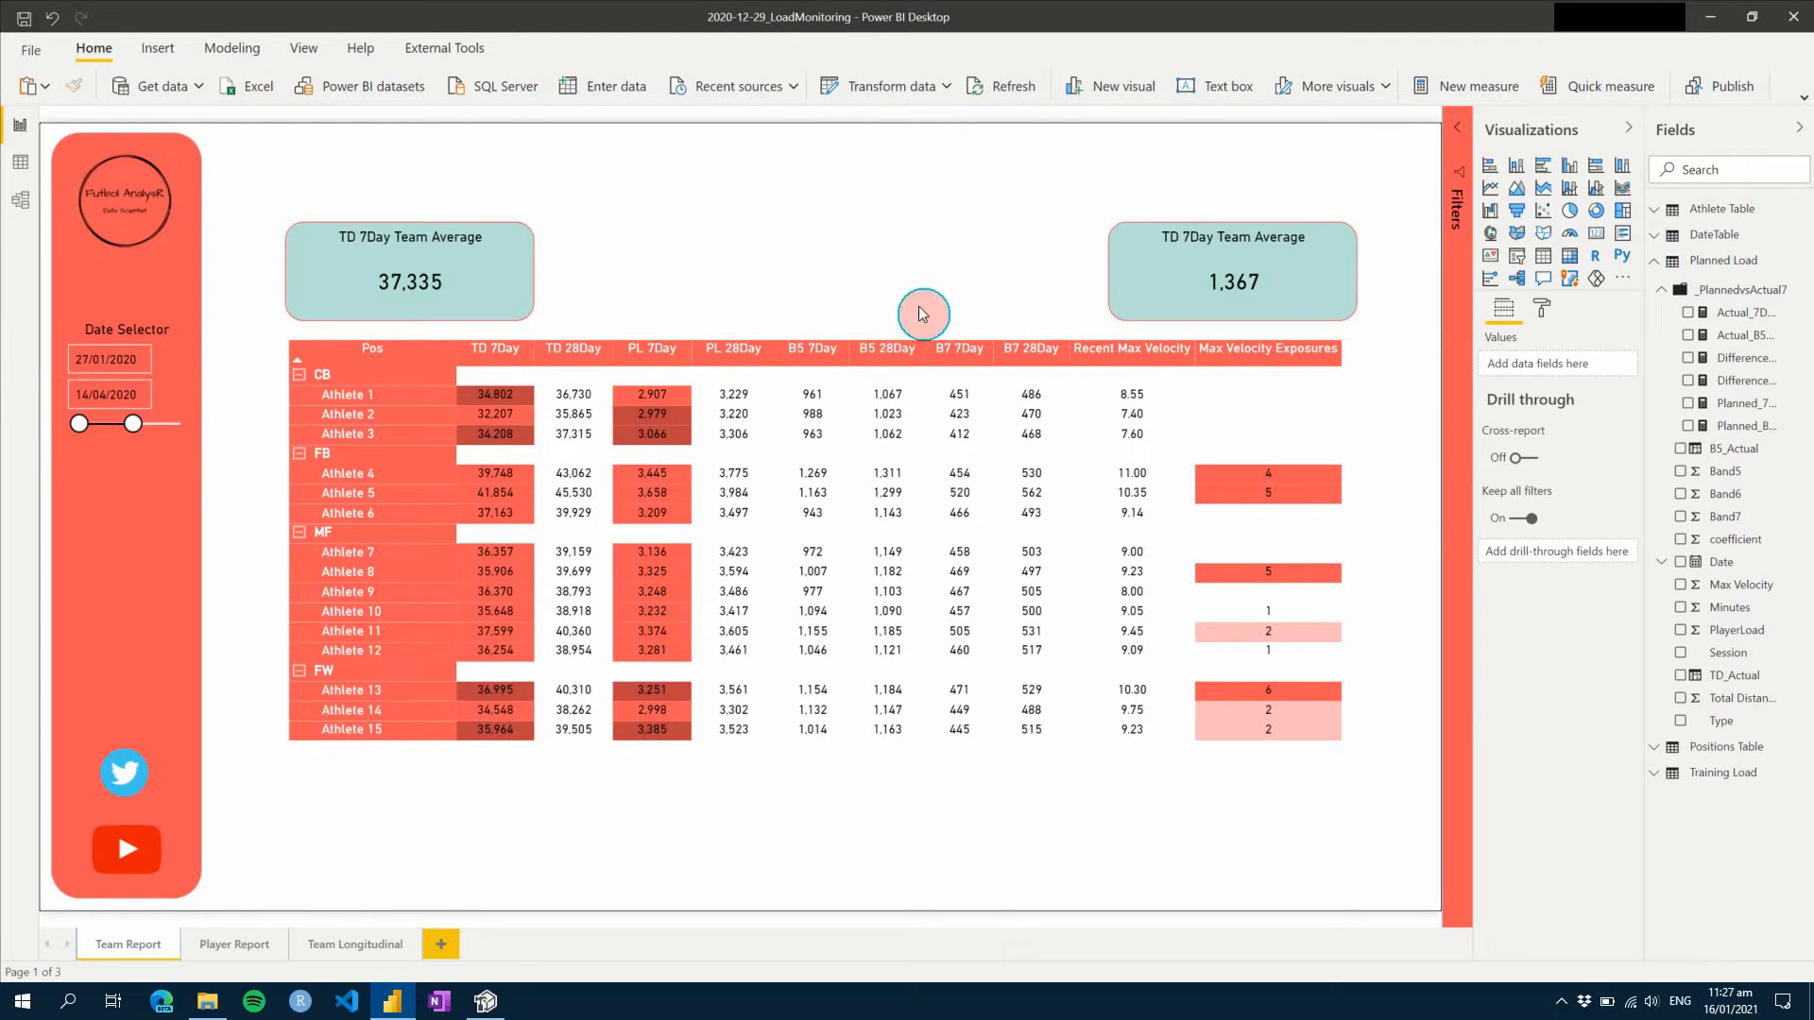
{"action": "left_click", "coordinate": [1154, 303]}
{"action": "left_click", "coordinate": [1541, 308]}
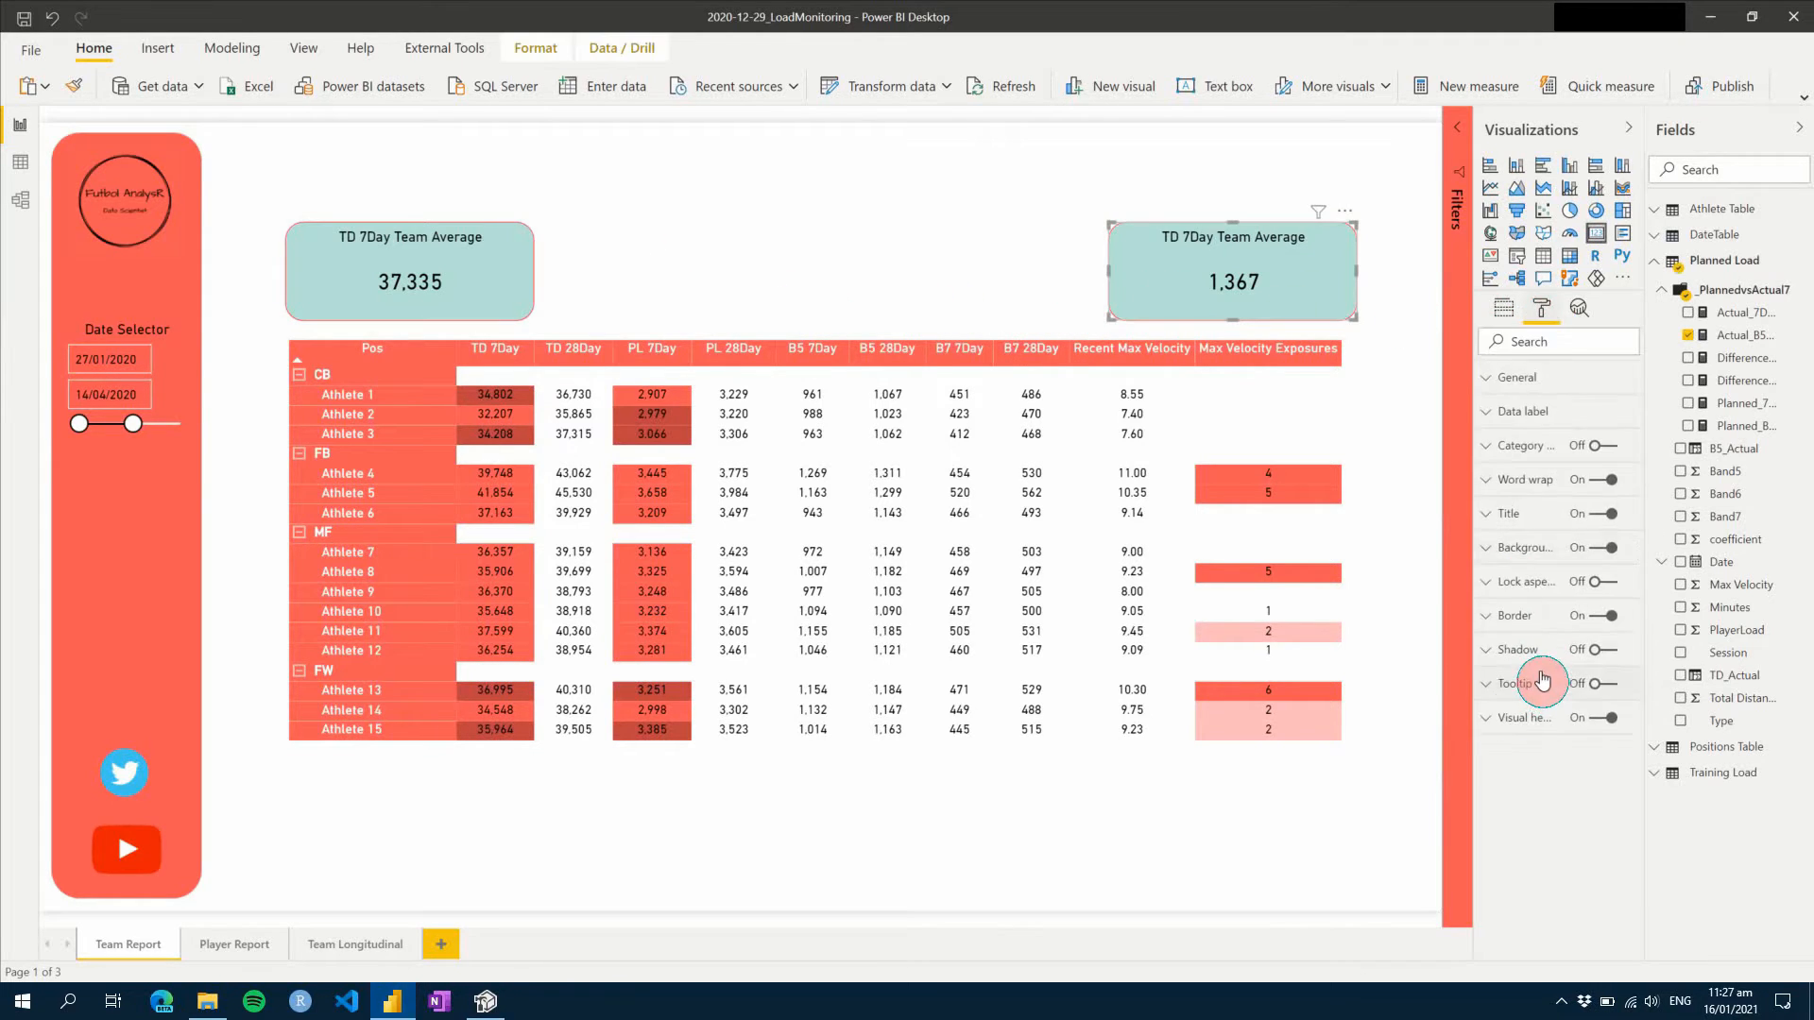
{"action": "left_click", "coordinate": [1508, 525]}
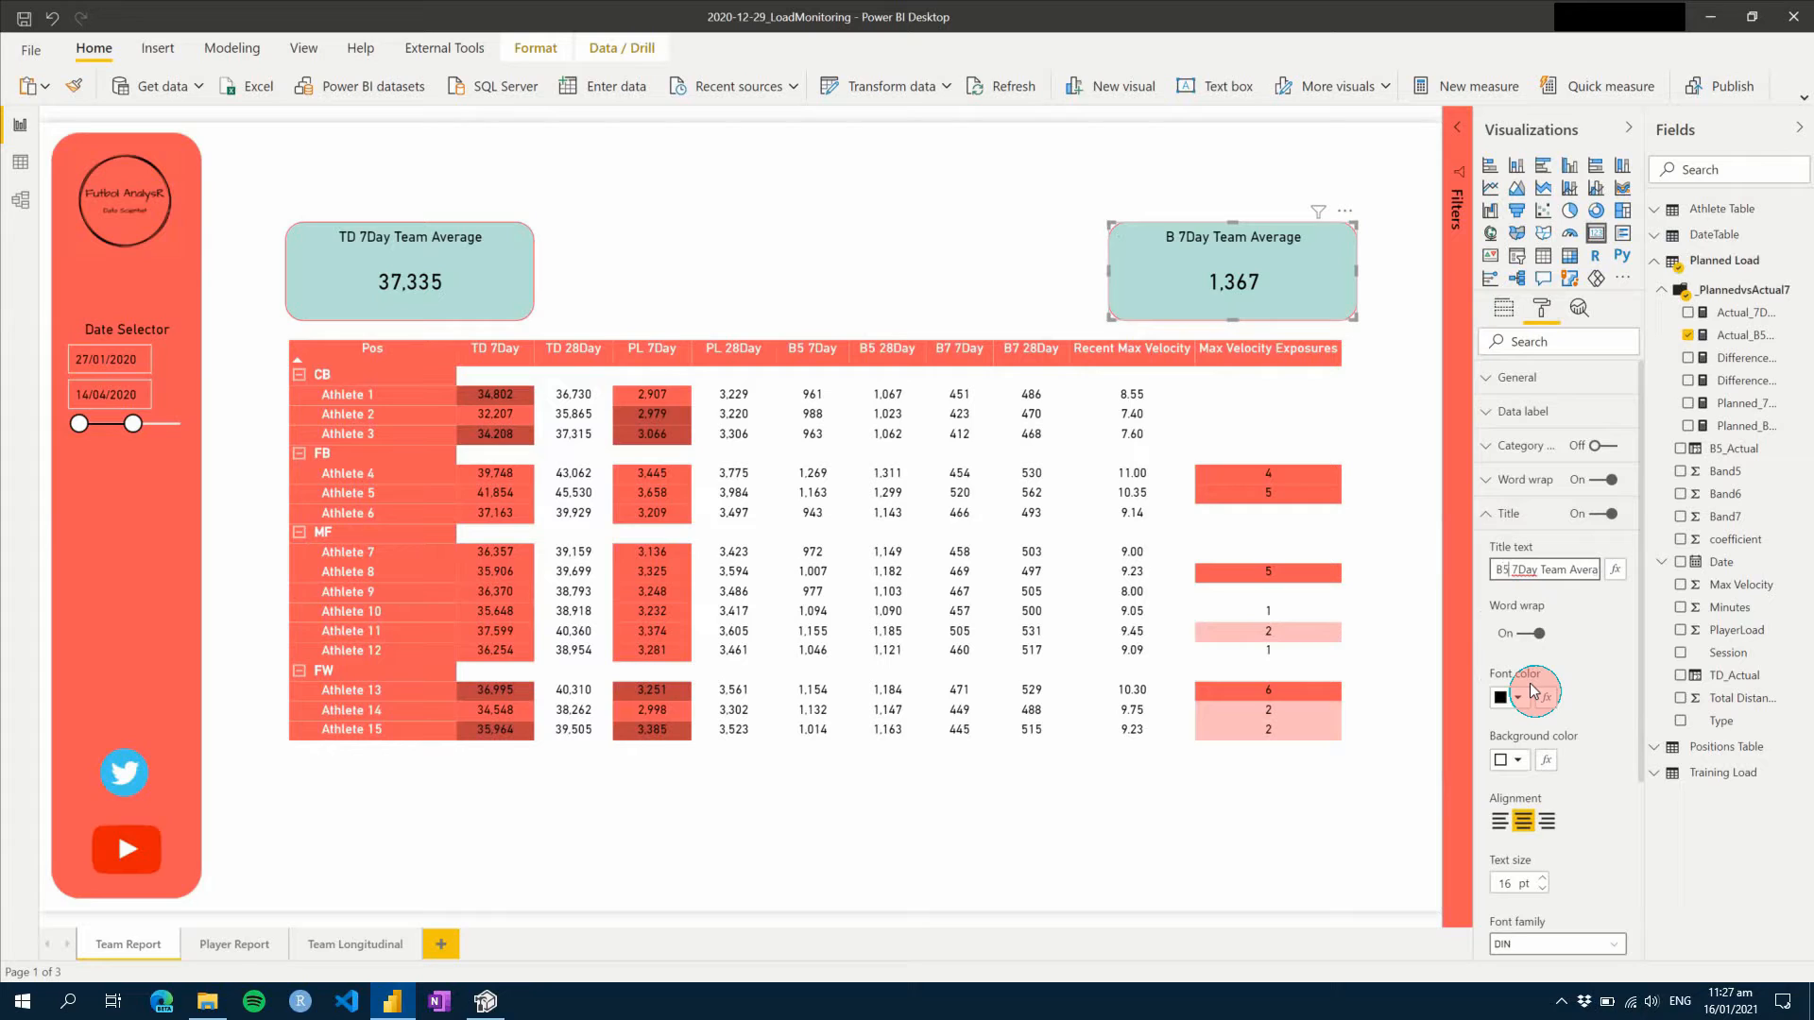
{"action": "left_click", "coordinate": [894, 284]}
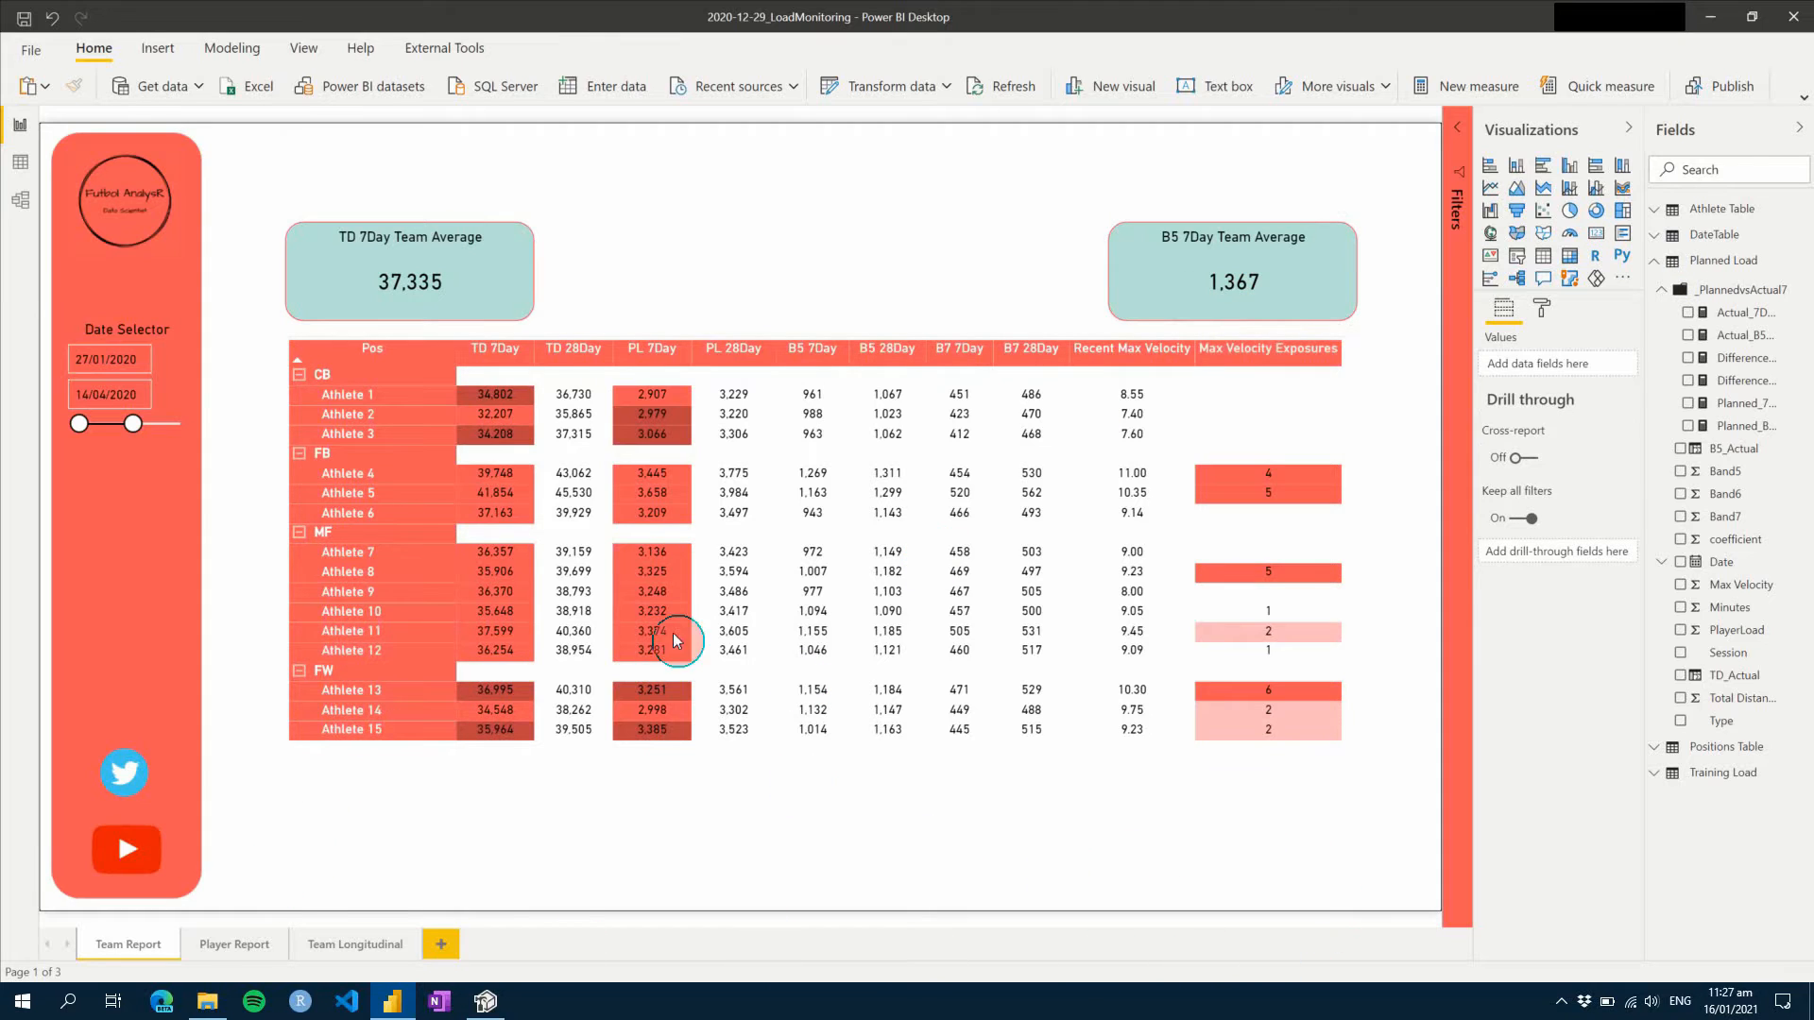
- On the Team Longitudinal page, add a clustered column chart with the Planned Load table's Date field on its axis
{"action": "left_click", "coordinate": [338, 944]}
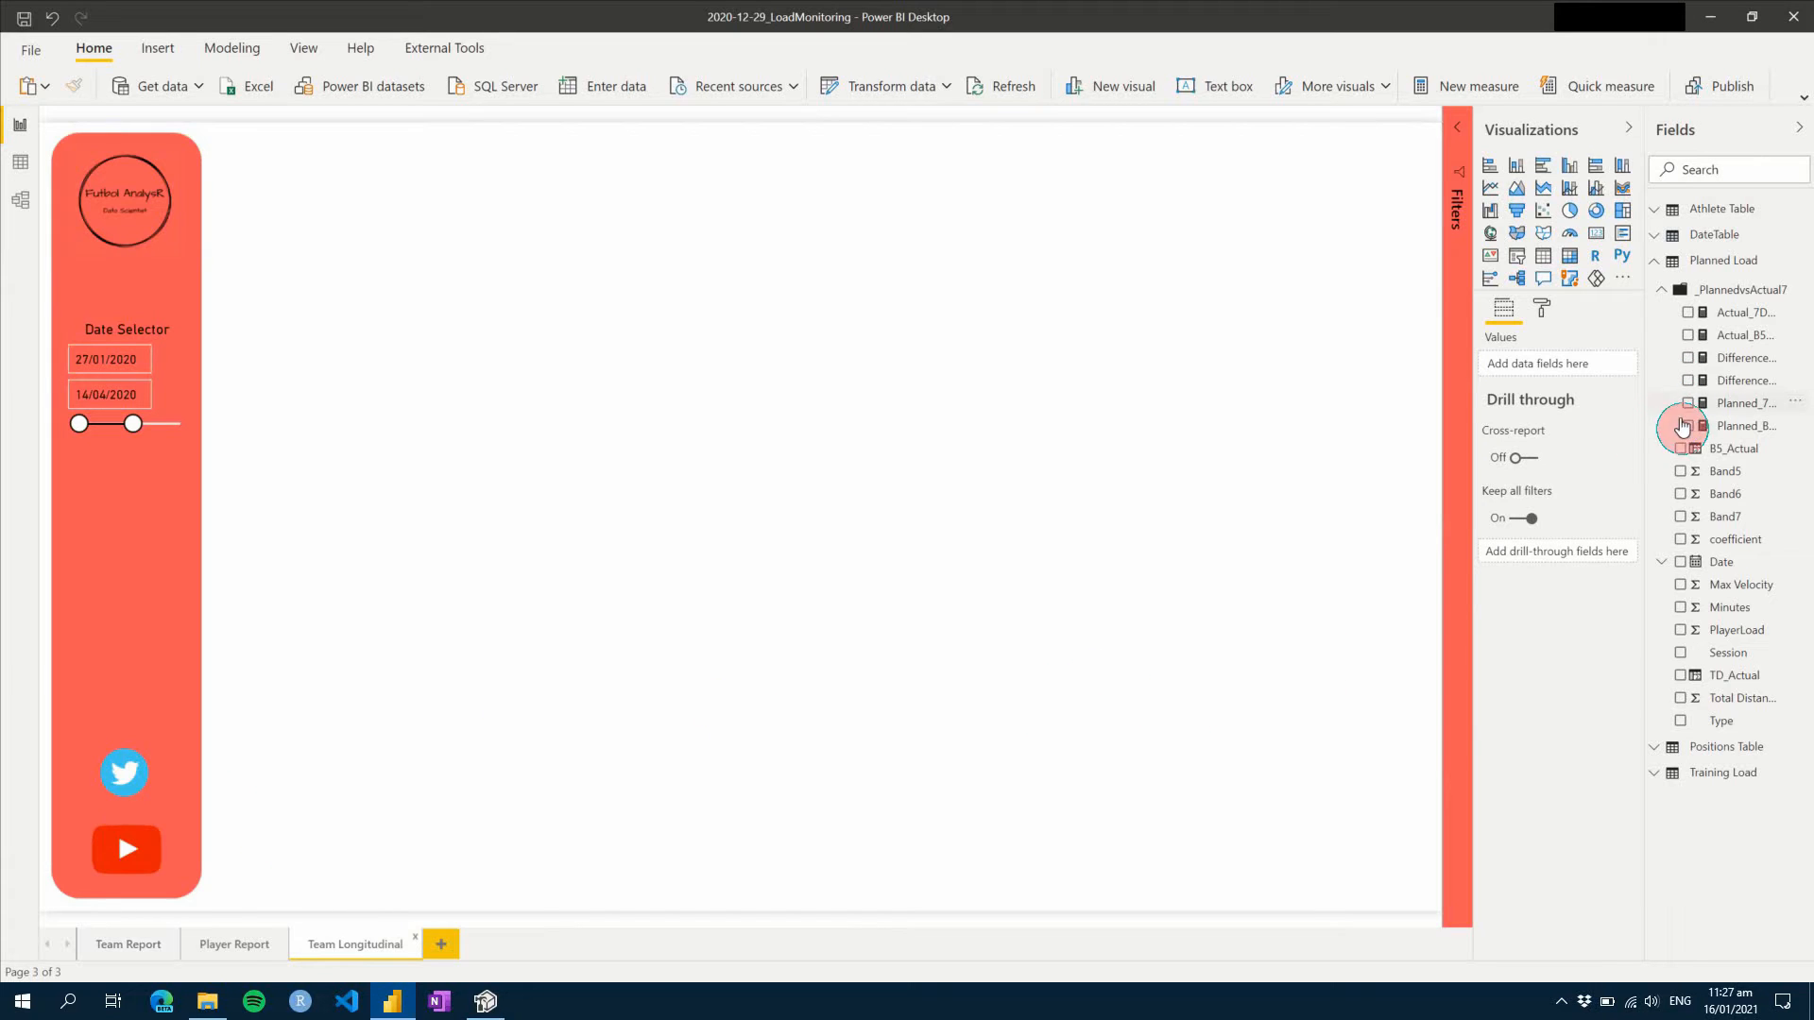
{"action": "left_click", "coordinate": [1662, 289]}
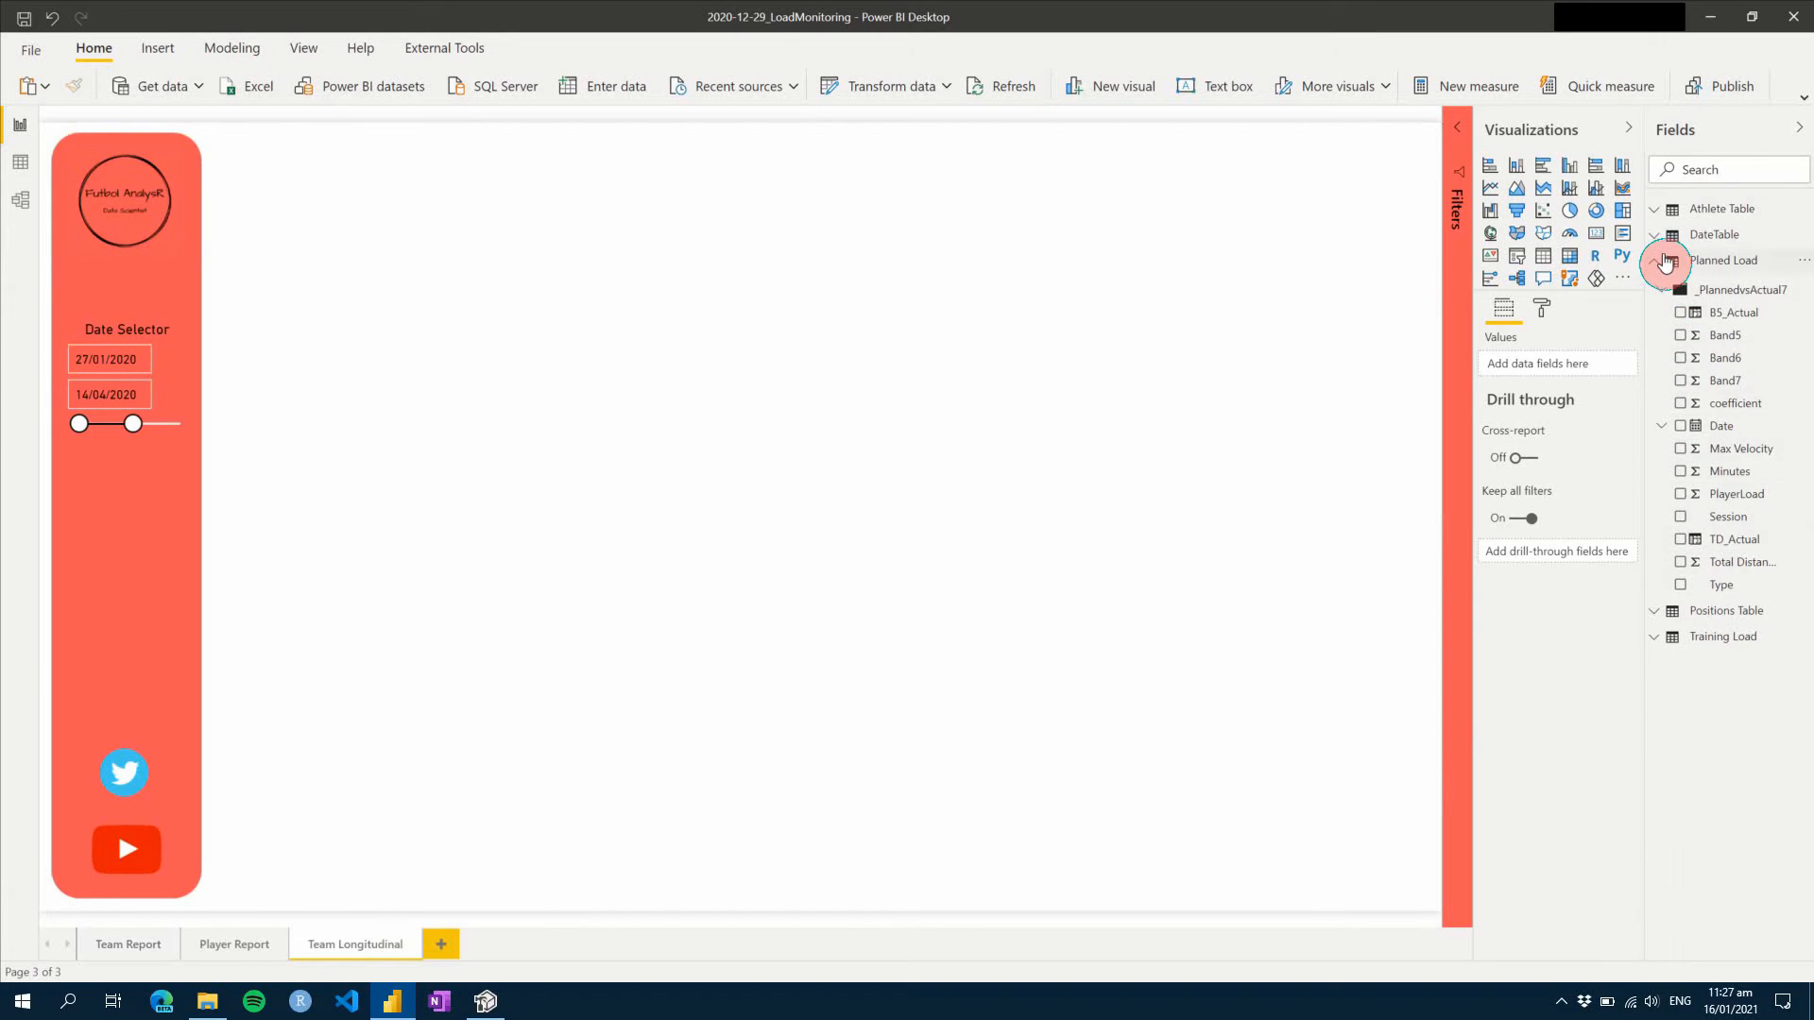
{"action": "left_click", "coordinate": [1659, 262]}
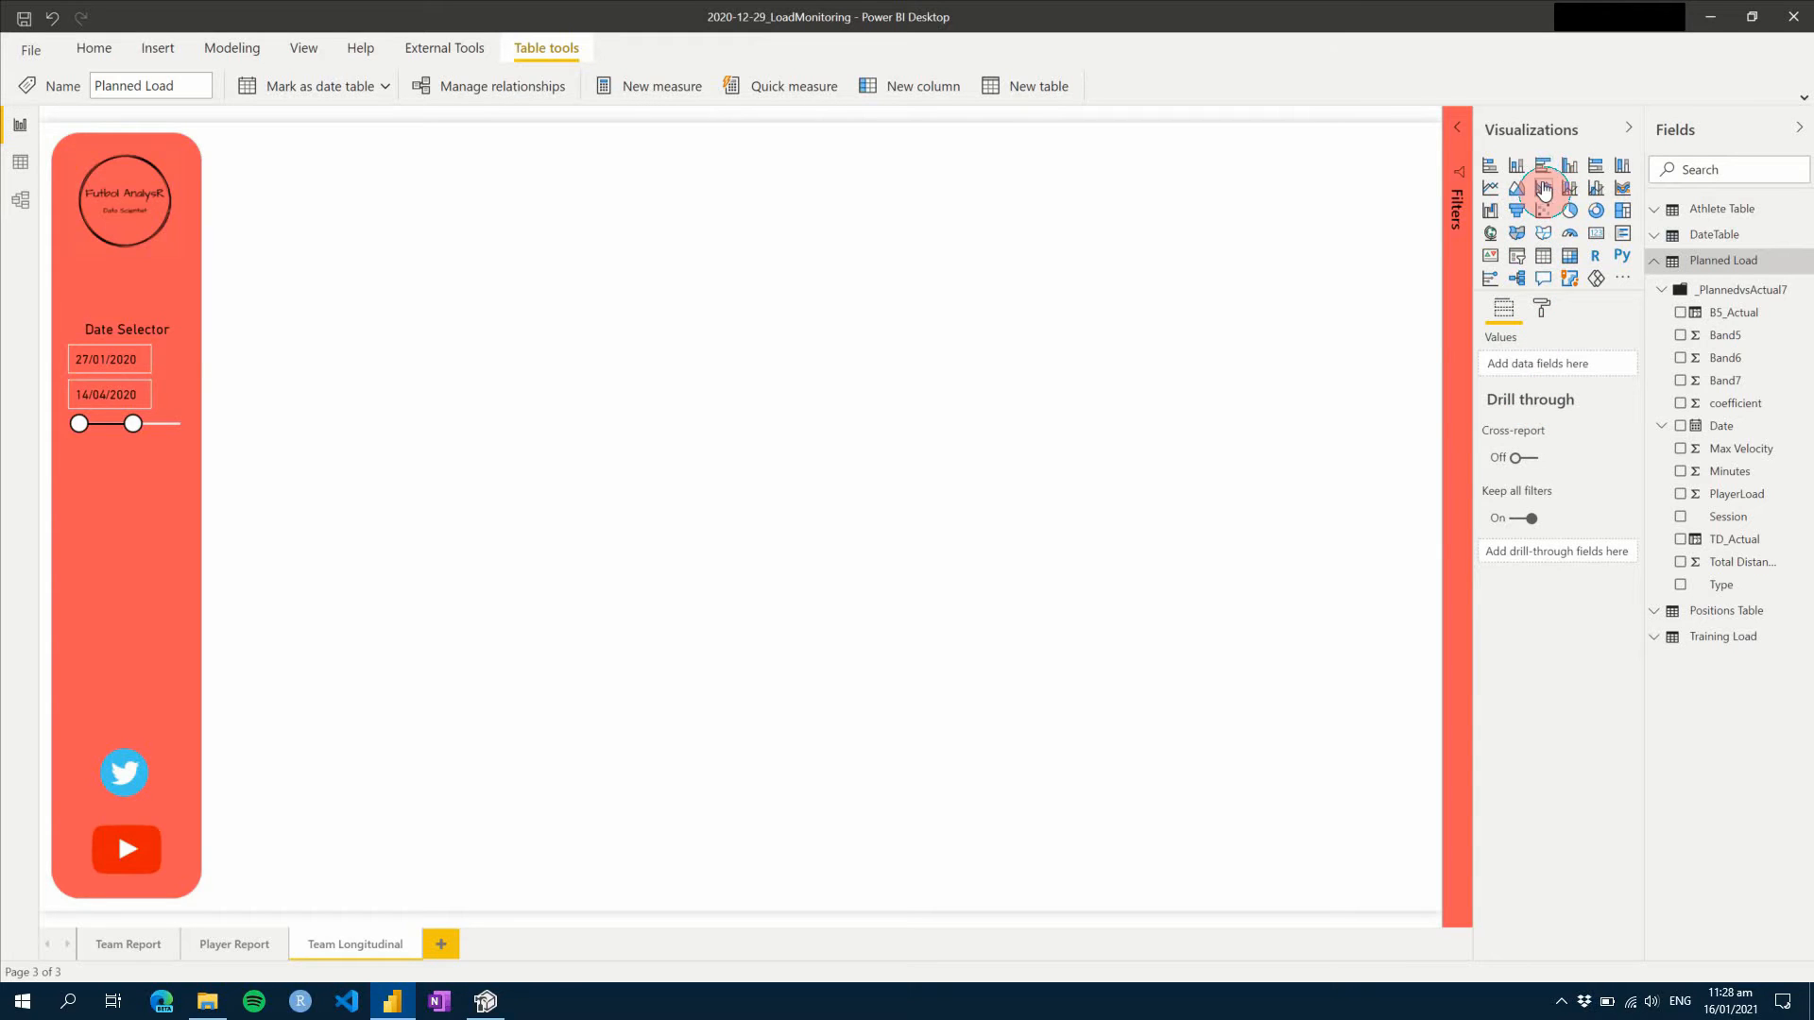
{"action": "left_click", "coordinate": [1570, 168]}
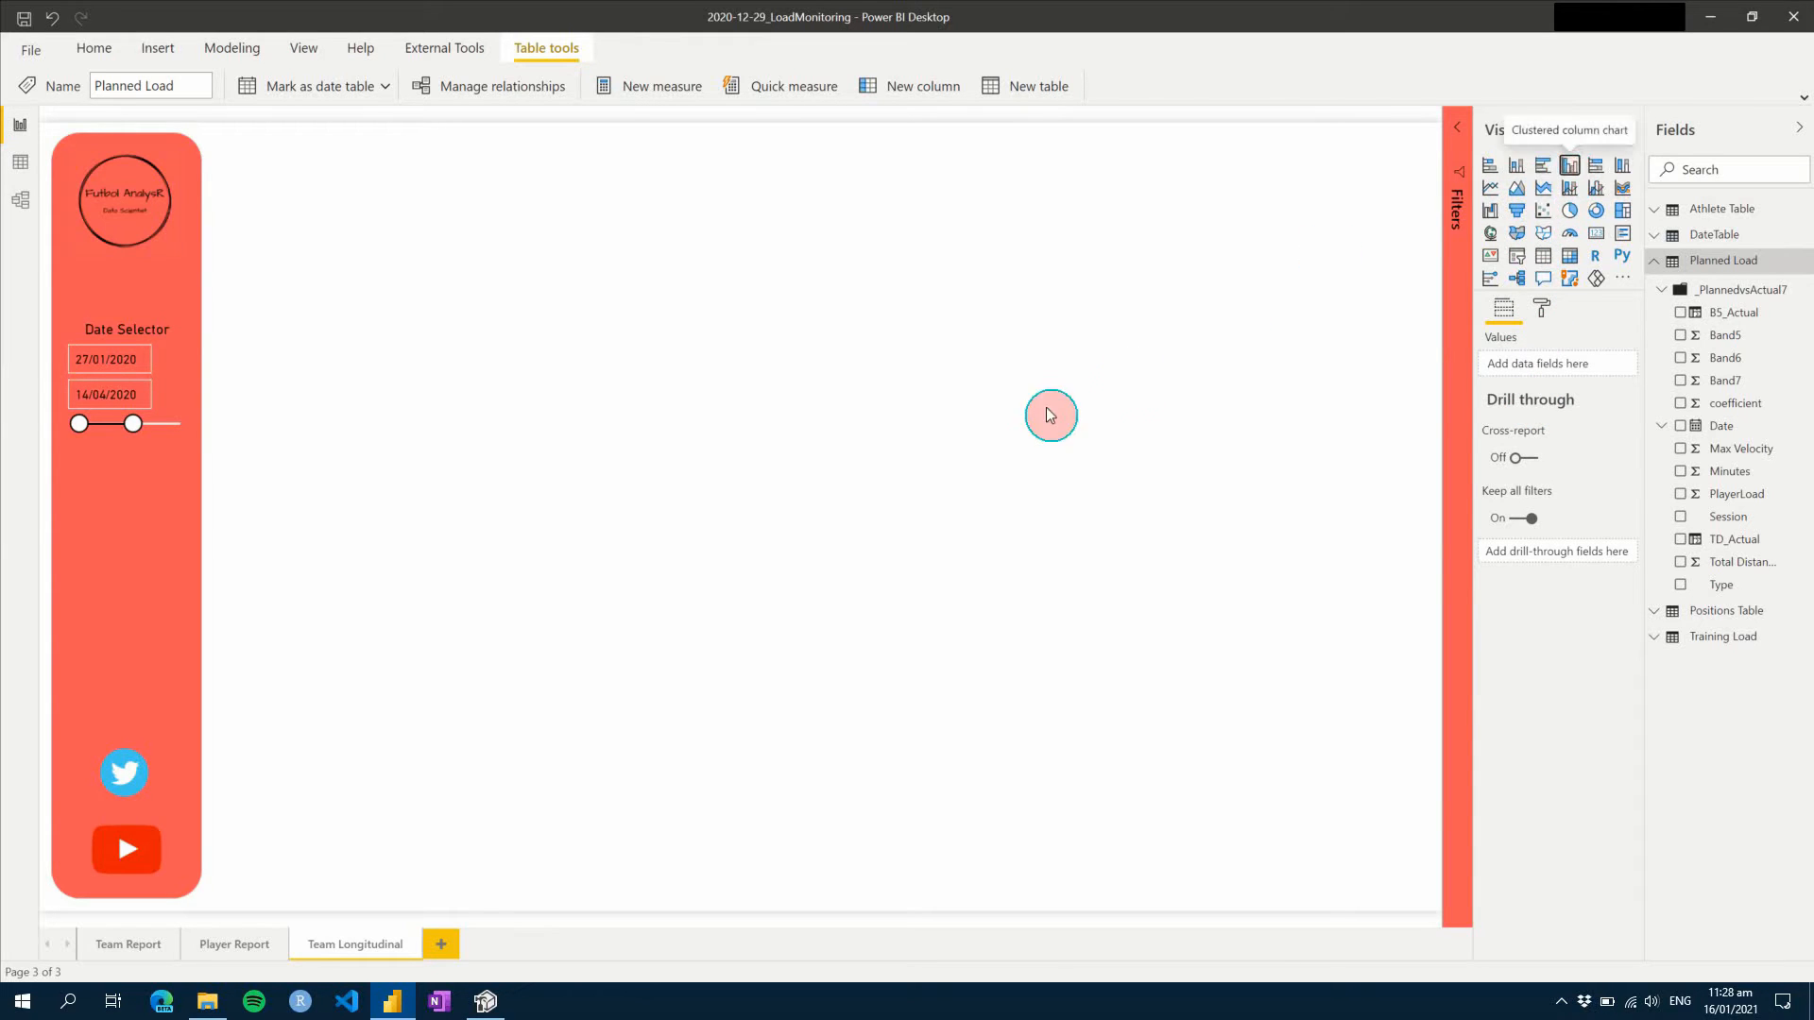
{"action": "left_click_drag", "start_coordinate": [1713, 426], "coordinate": [1579, 401]}
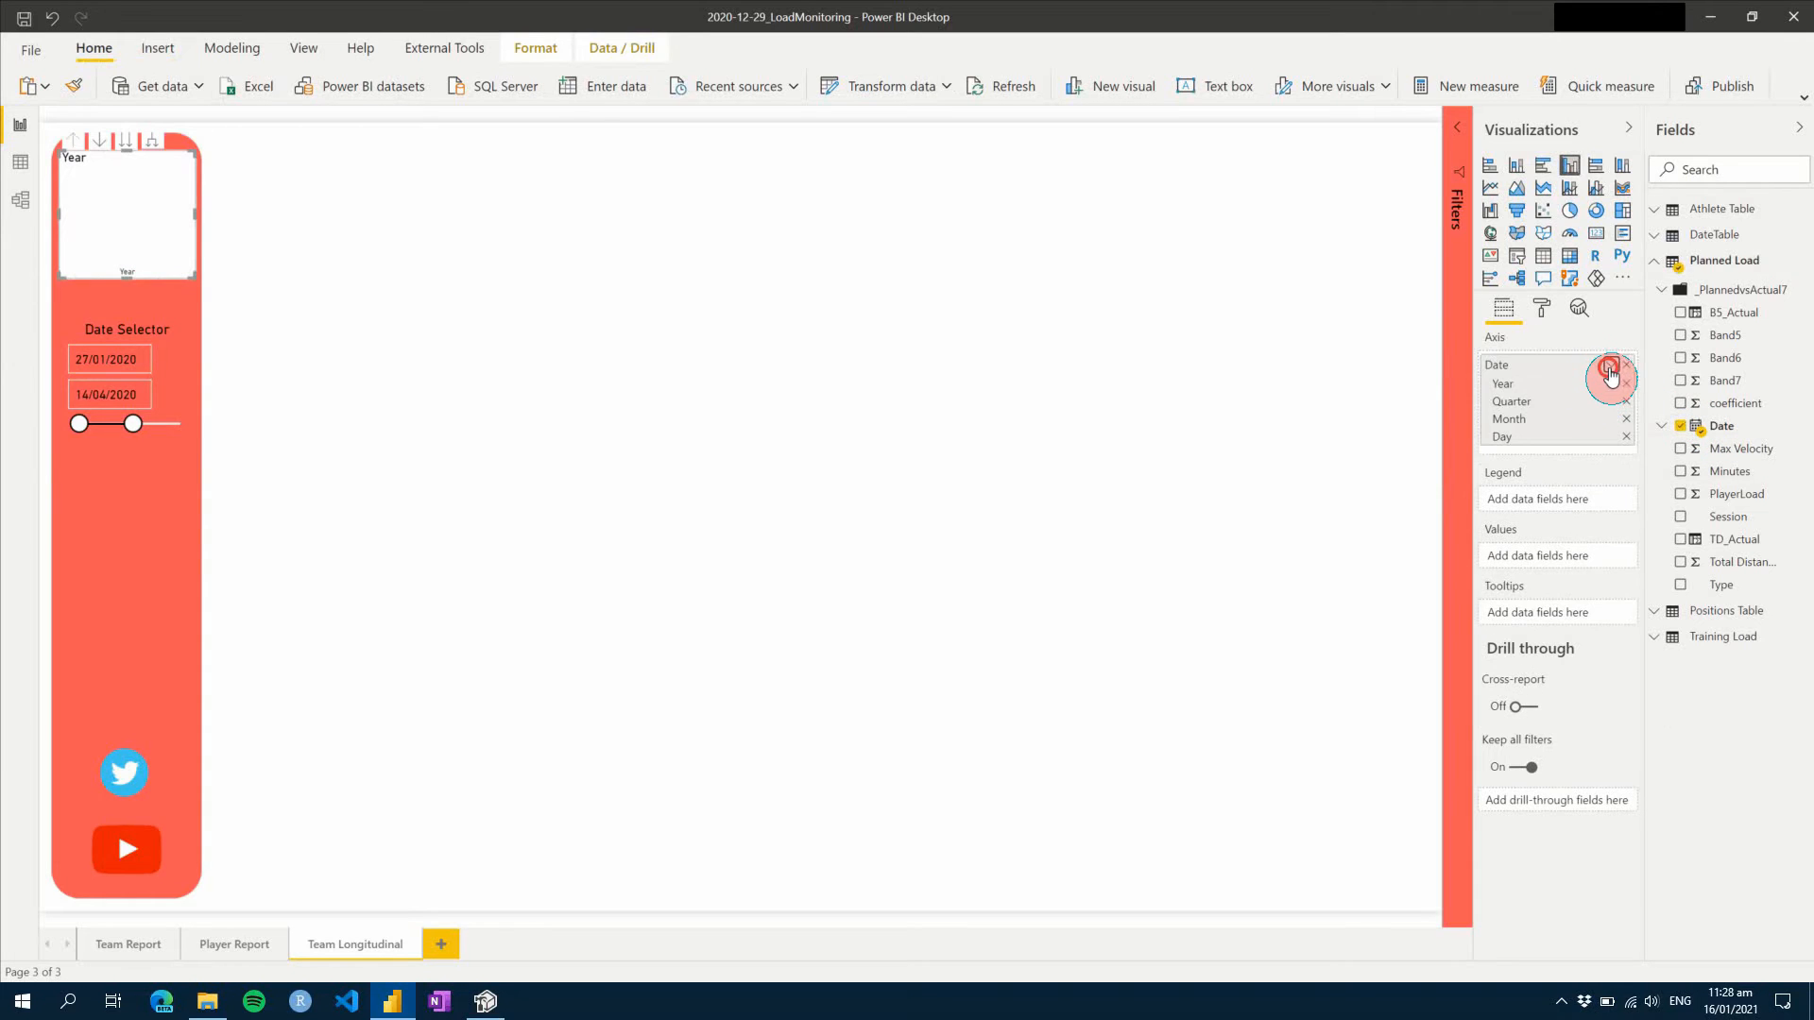
- Show plain dates instead of the date hierarchy on the chart's axis, and enlarge the chart across the page beside the sidebar
{"action": "left_click", "coordinate": [1612, 366]}
{"action": "left_click", "coordinate": [1660, 486]}
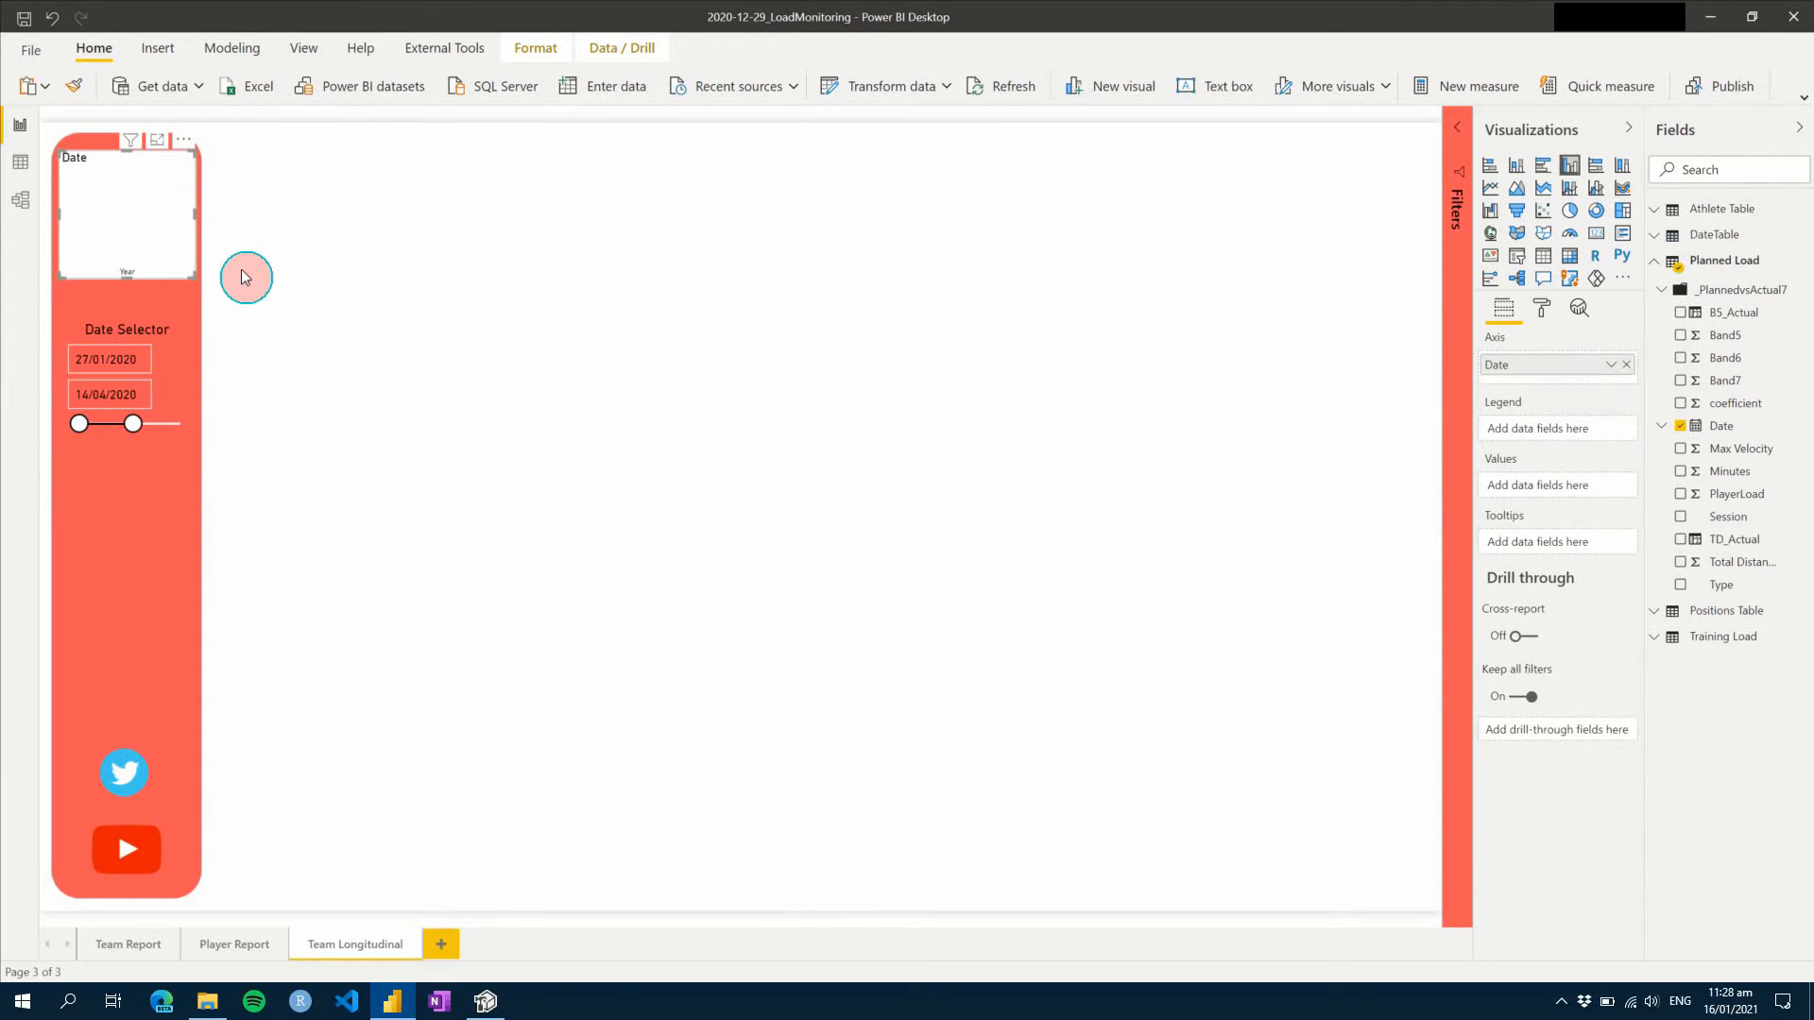
{"action": "left_click_drag", "start_coordinate": [118, 215], "coordinate": [1336, 387]}
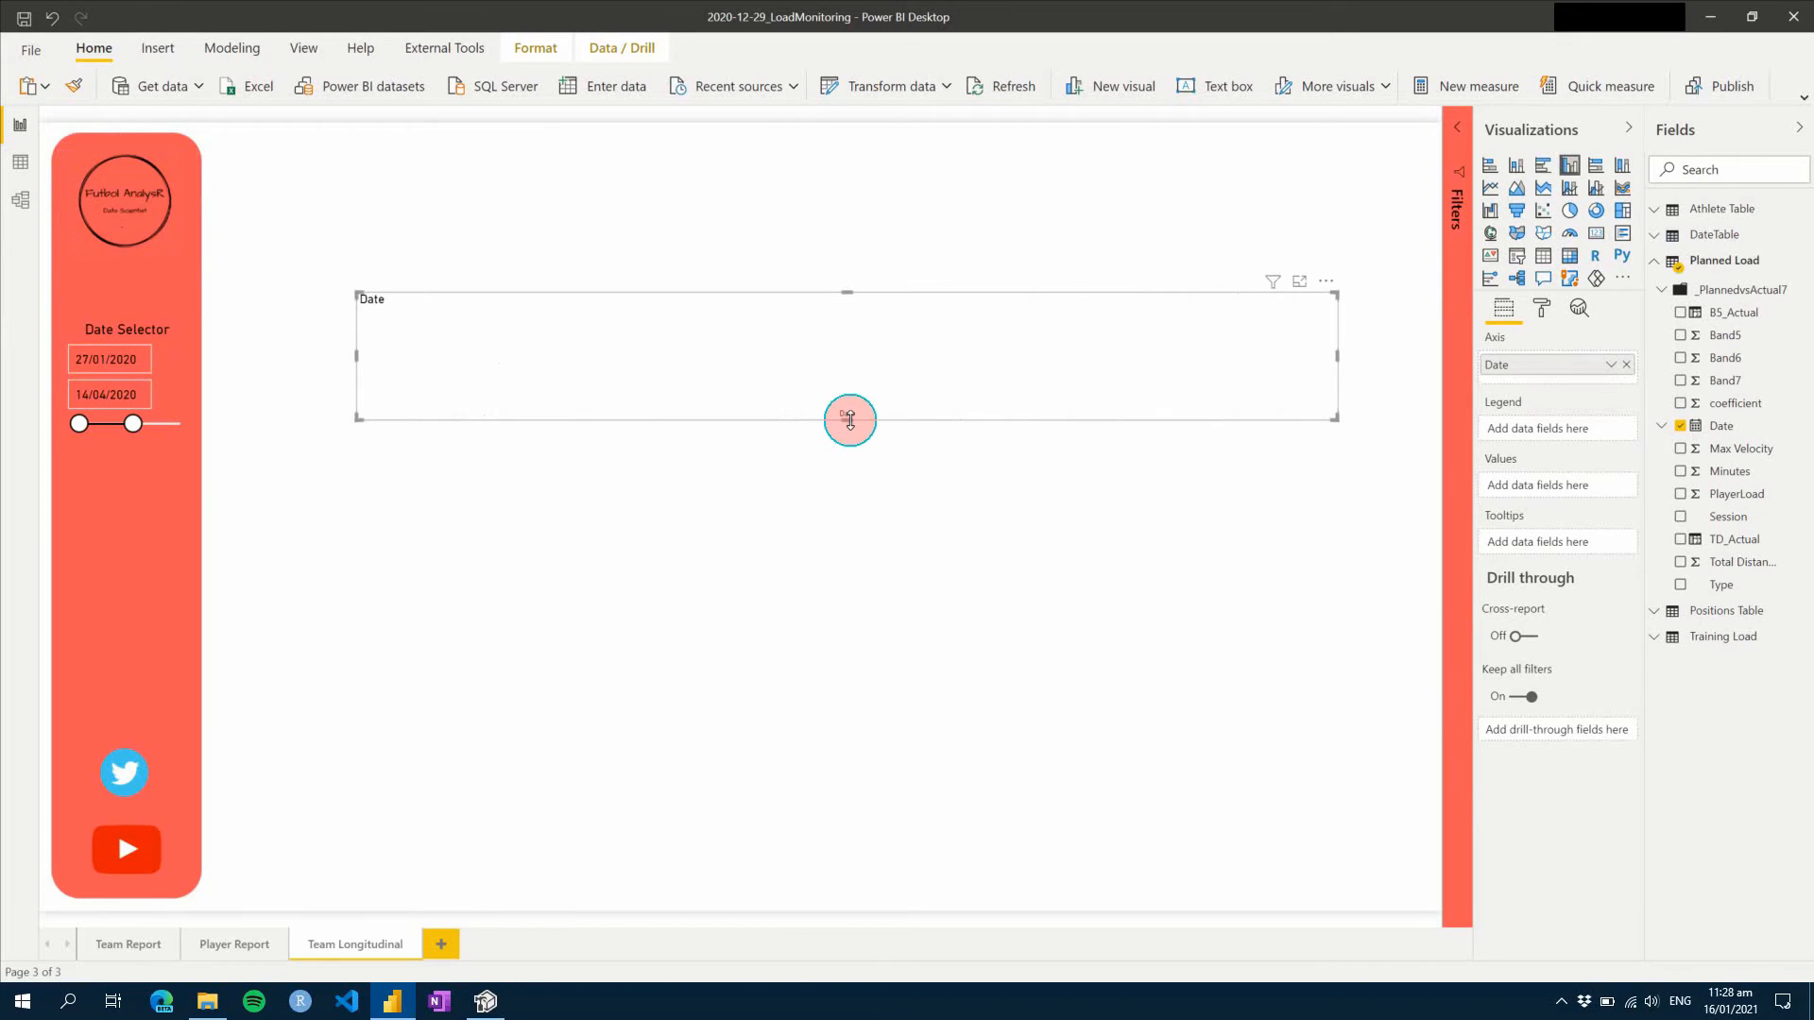
{"action": "left_click_drag", "start_coordinate": [847, 417], "coordinate": [851, 515]}
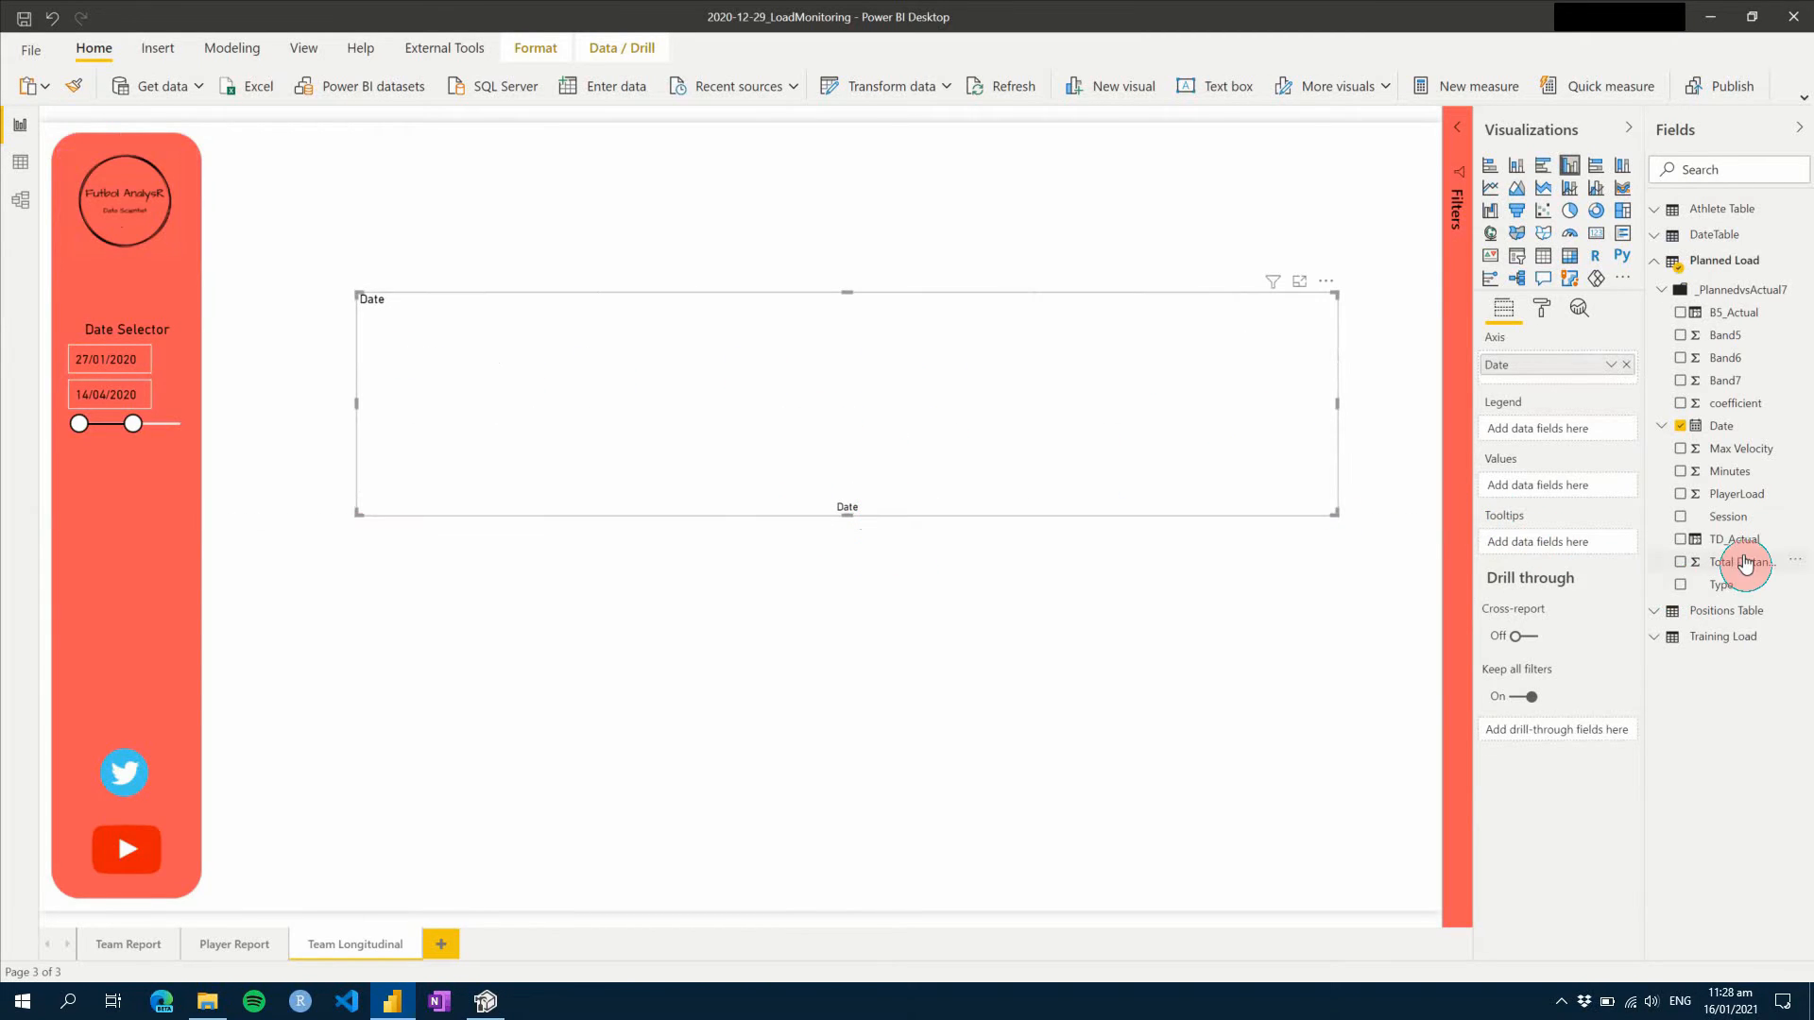
{"action": "left_click_drag", "start_coordinate": [1737, 561], "coordinate": [1566, 488]}
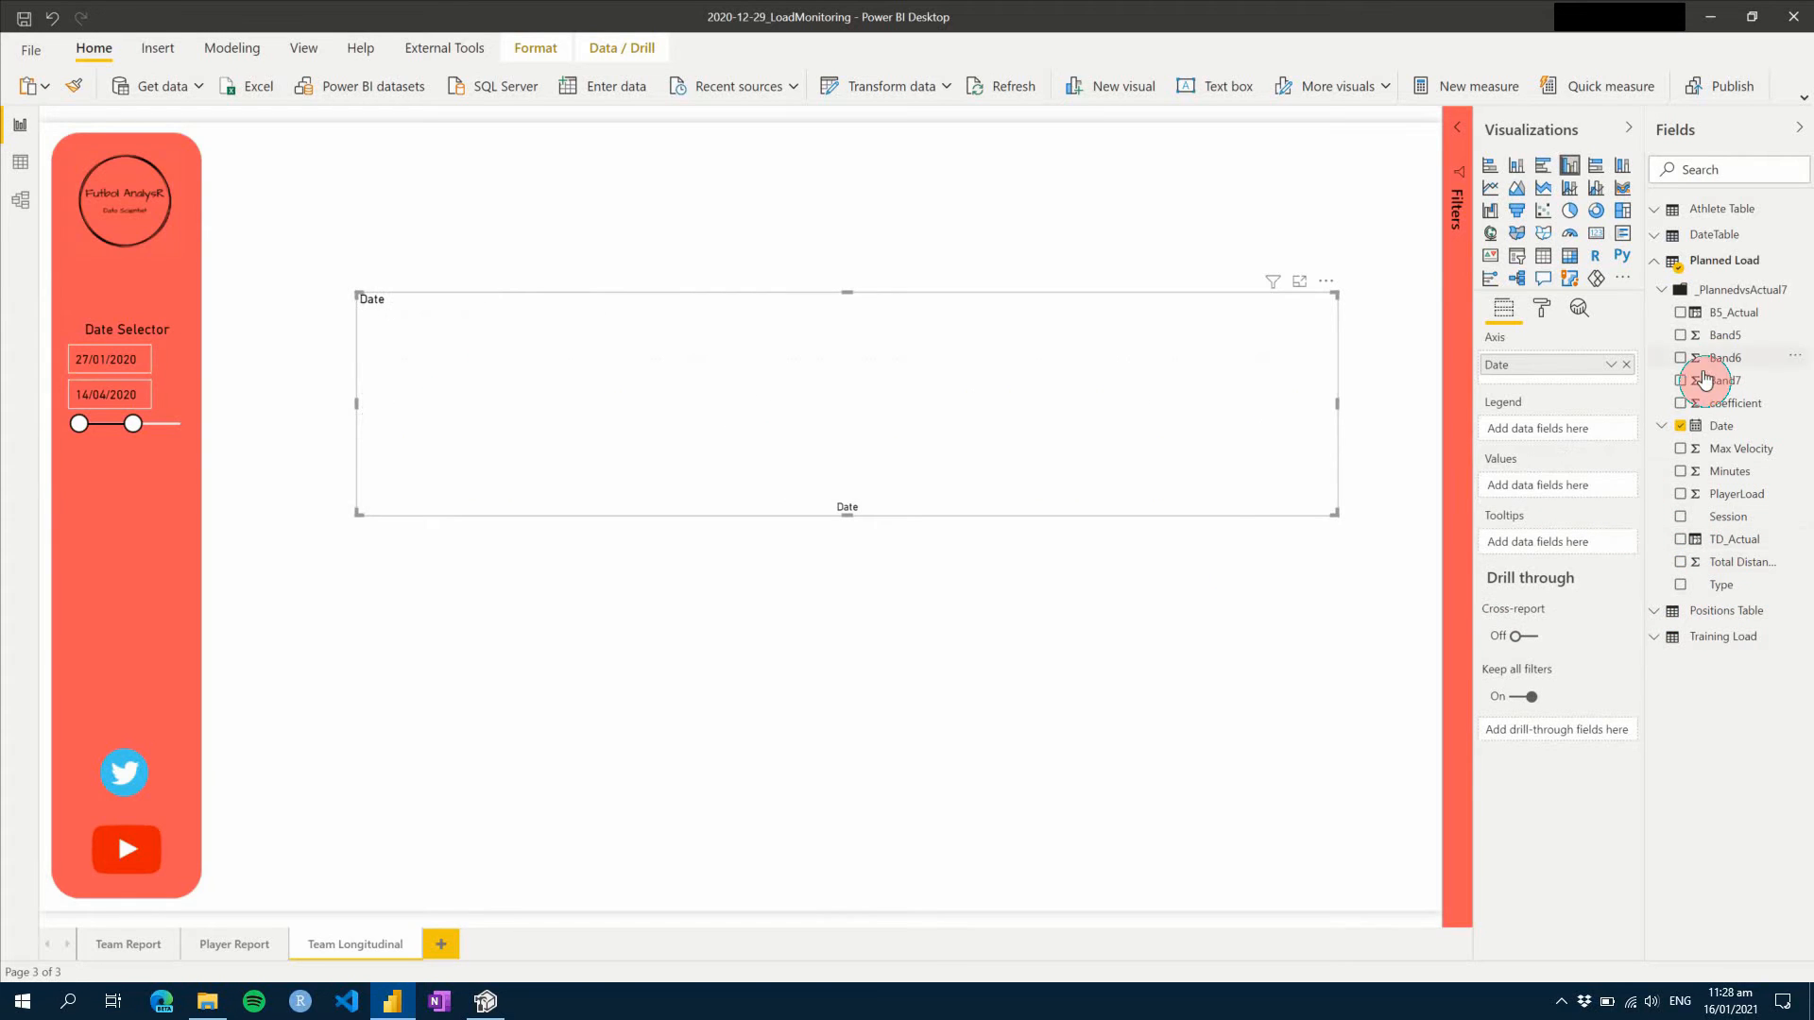
- In Tabular Editor, rename the Difference_TD7day copy measure as Difference_B57day and save the model
{"action": "left_click", "coordinate": [472, 1004]}
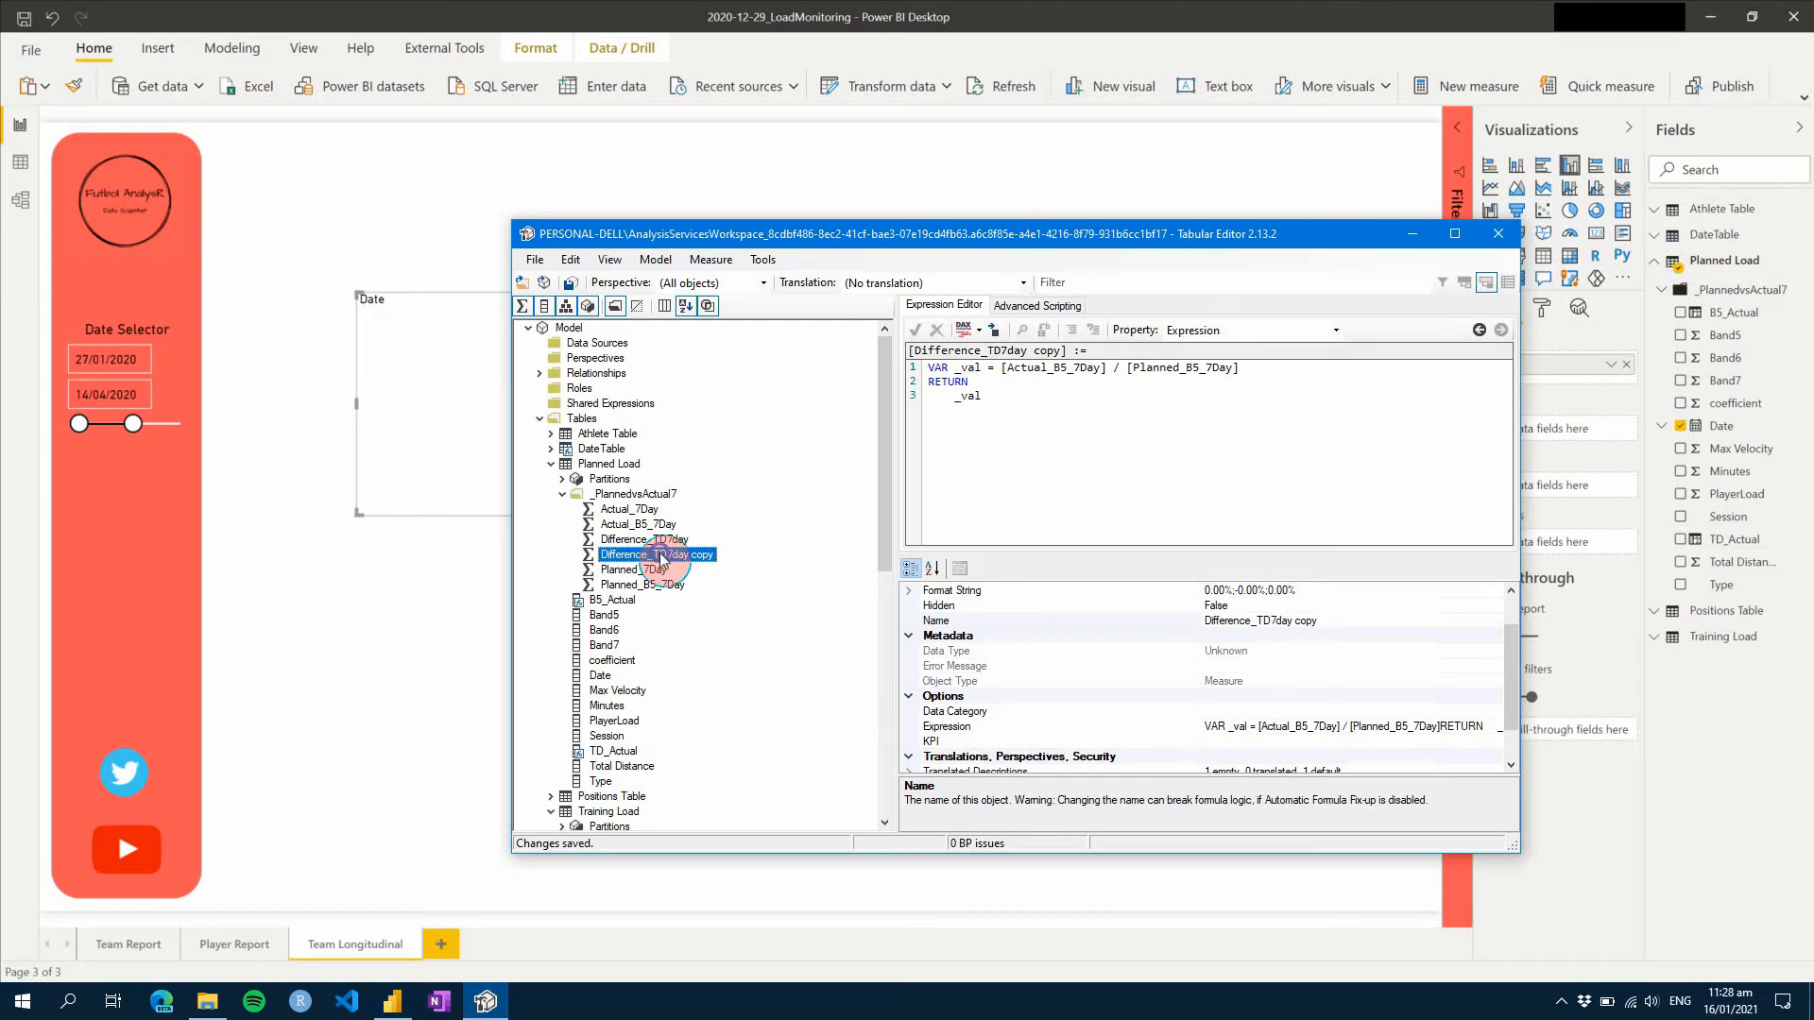
{"action": "right_click", "coordinate": [659, 555]}
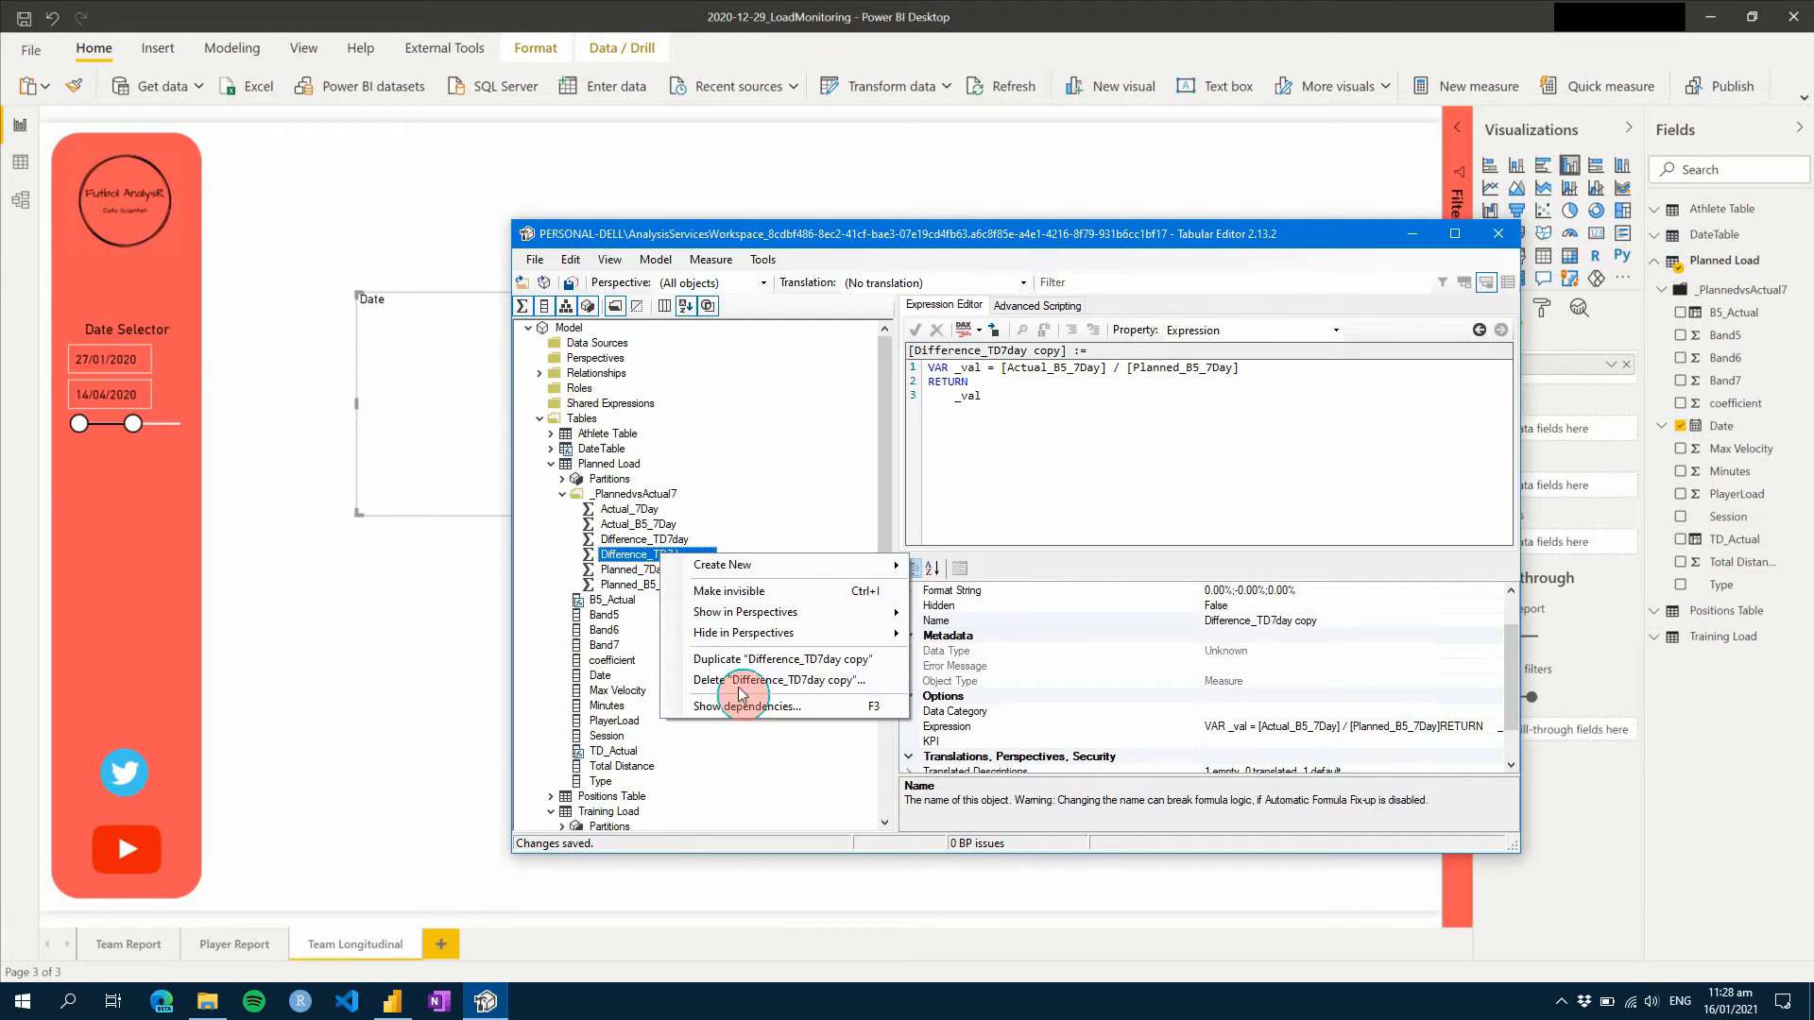
{"action": "left_click", "coordinate": [1337, 620]}
{"action": "double_click", "coordinate": [1304, 621]}
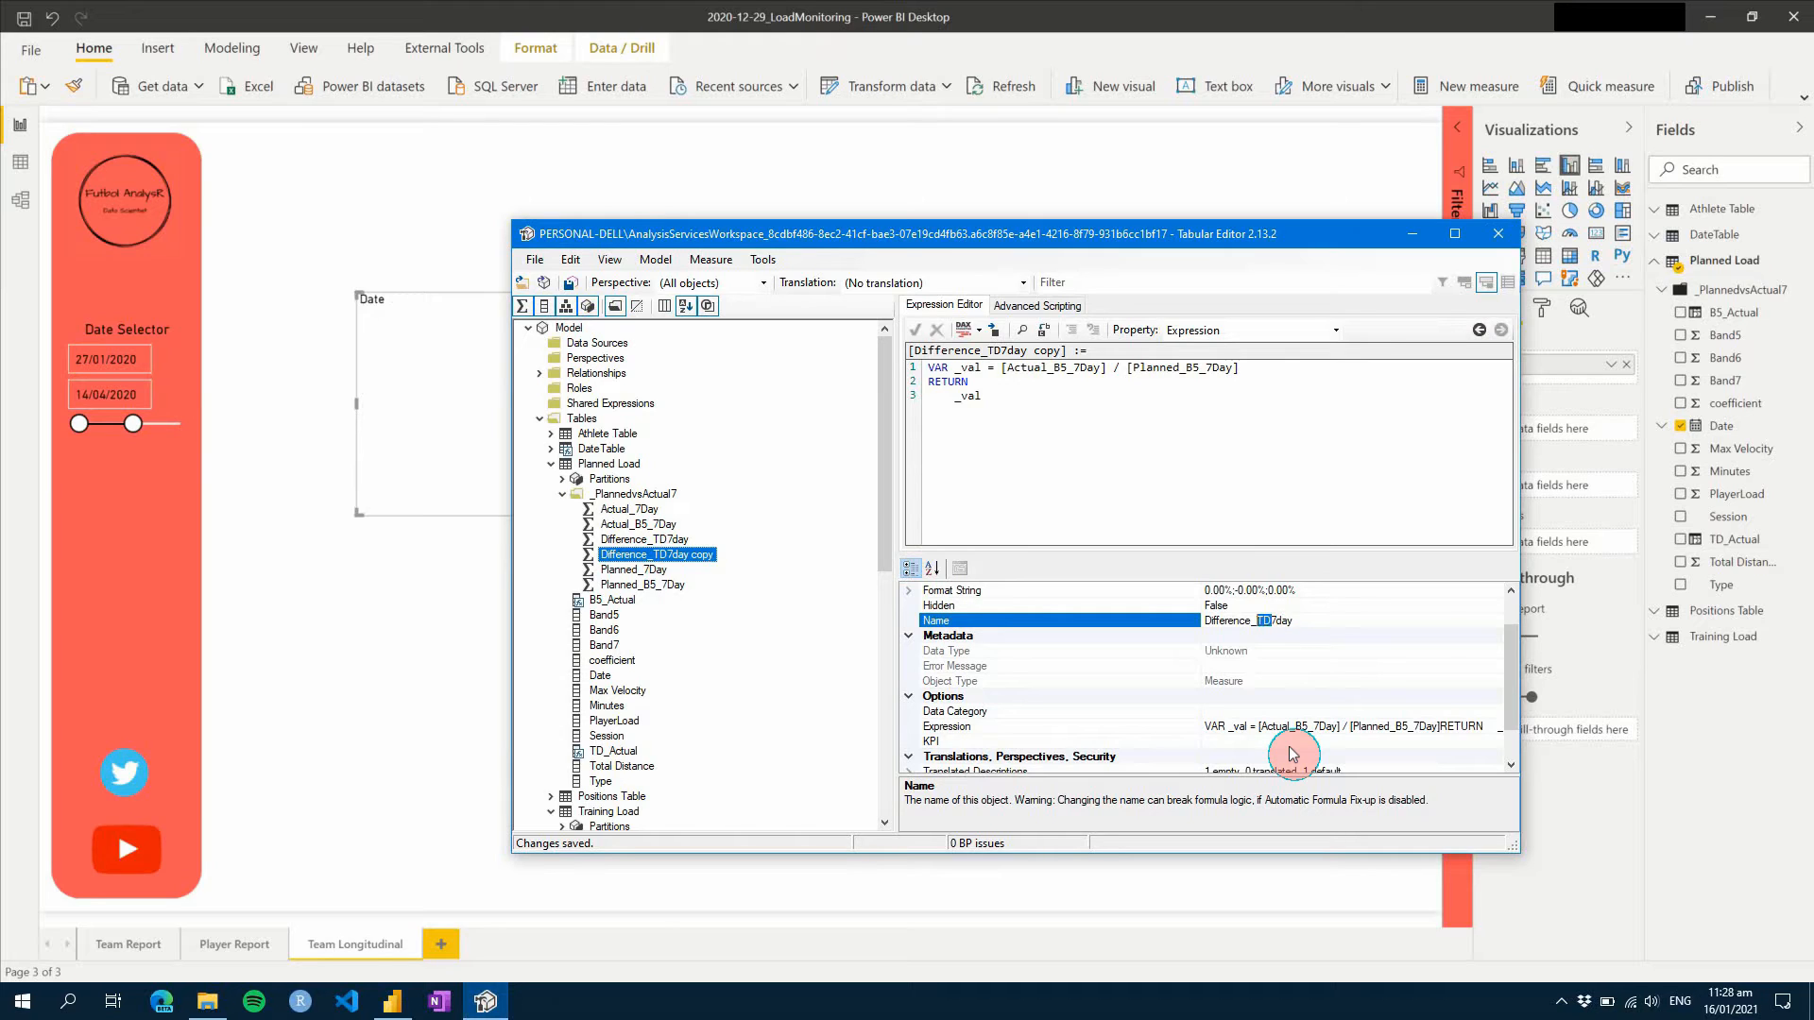
{"action": "type", "text": "B5"}
{"action": "key", "text": "Return"}
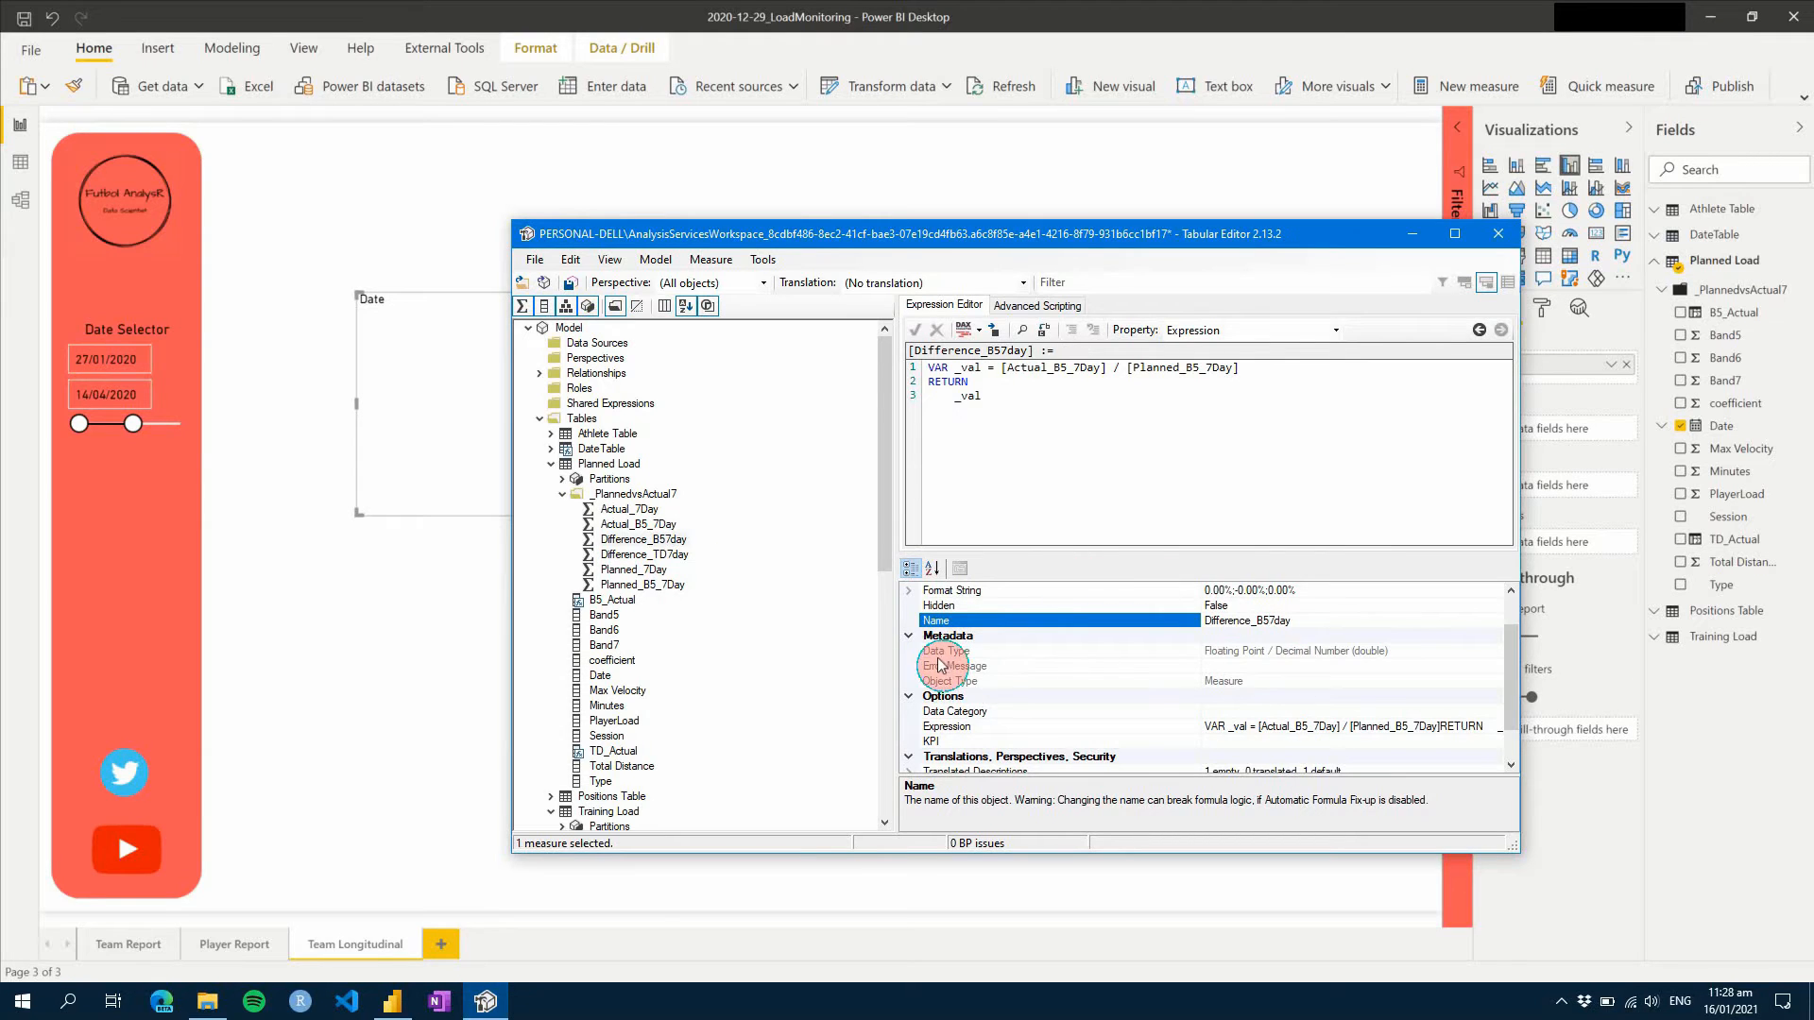
{"action": "key", "text": "ctrl+s"}
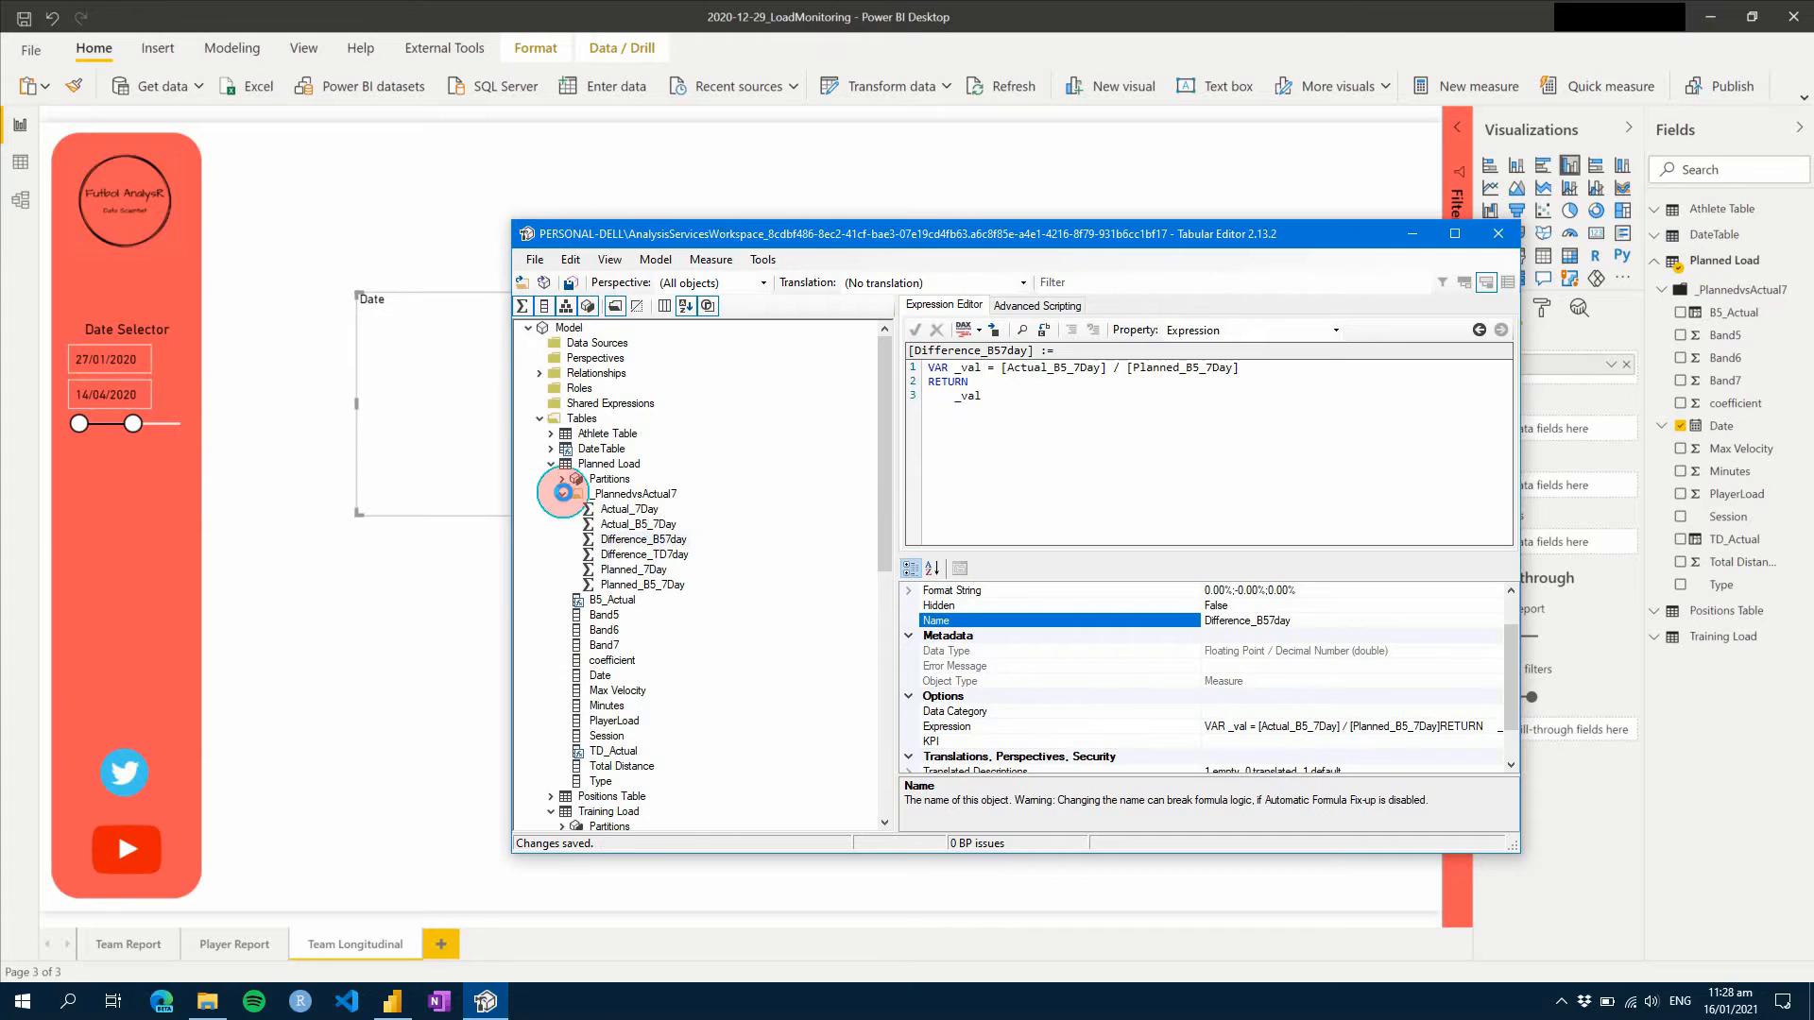
- Create a new measure named TD_ActualPlanned in the Planned Load table
{"action": "left_click", "coordinate": [562, 495]}
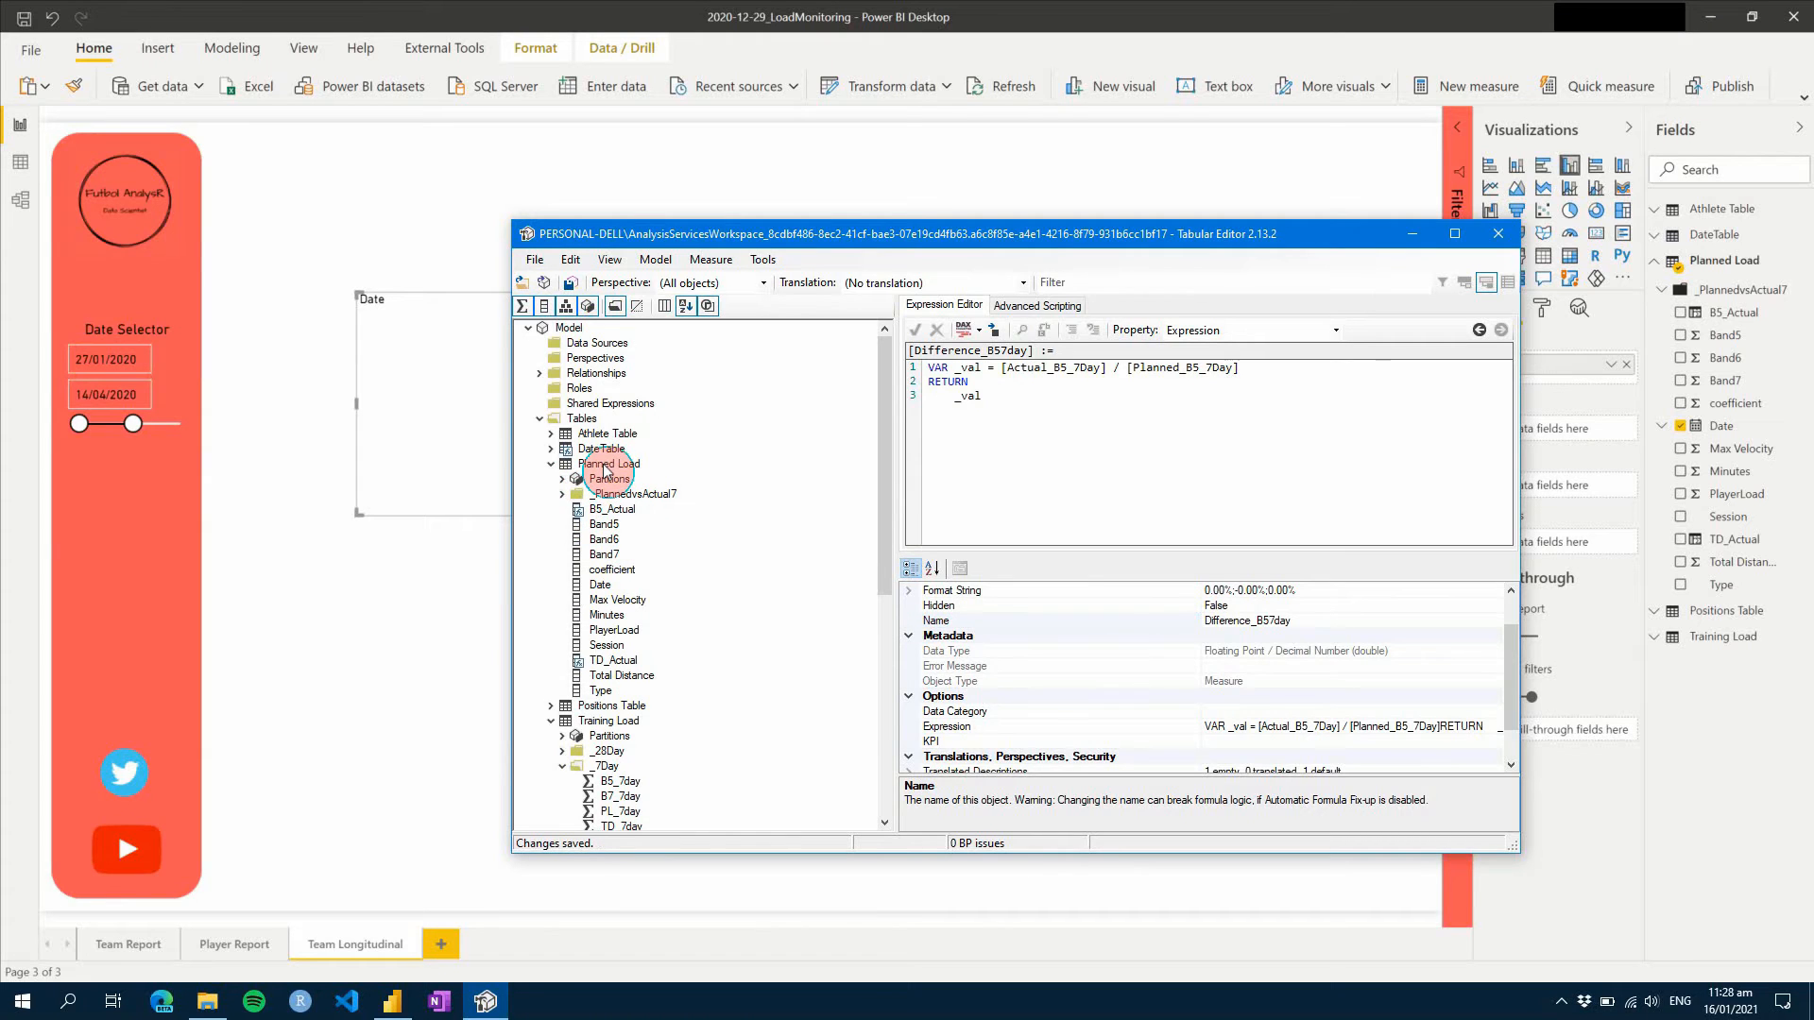
{"action": "right_click", "coordinate": [605, 467]}
{"action": "mouse_move", "coordinate": [676, 479]}
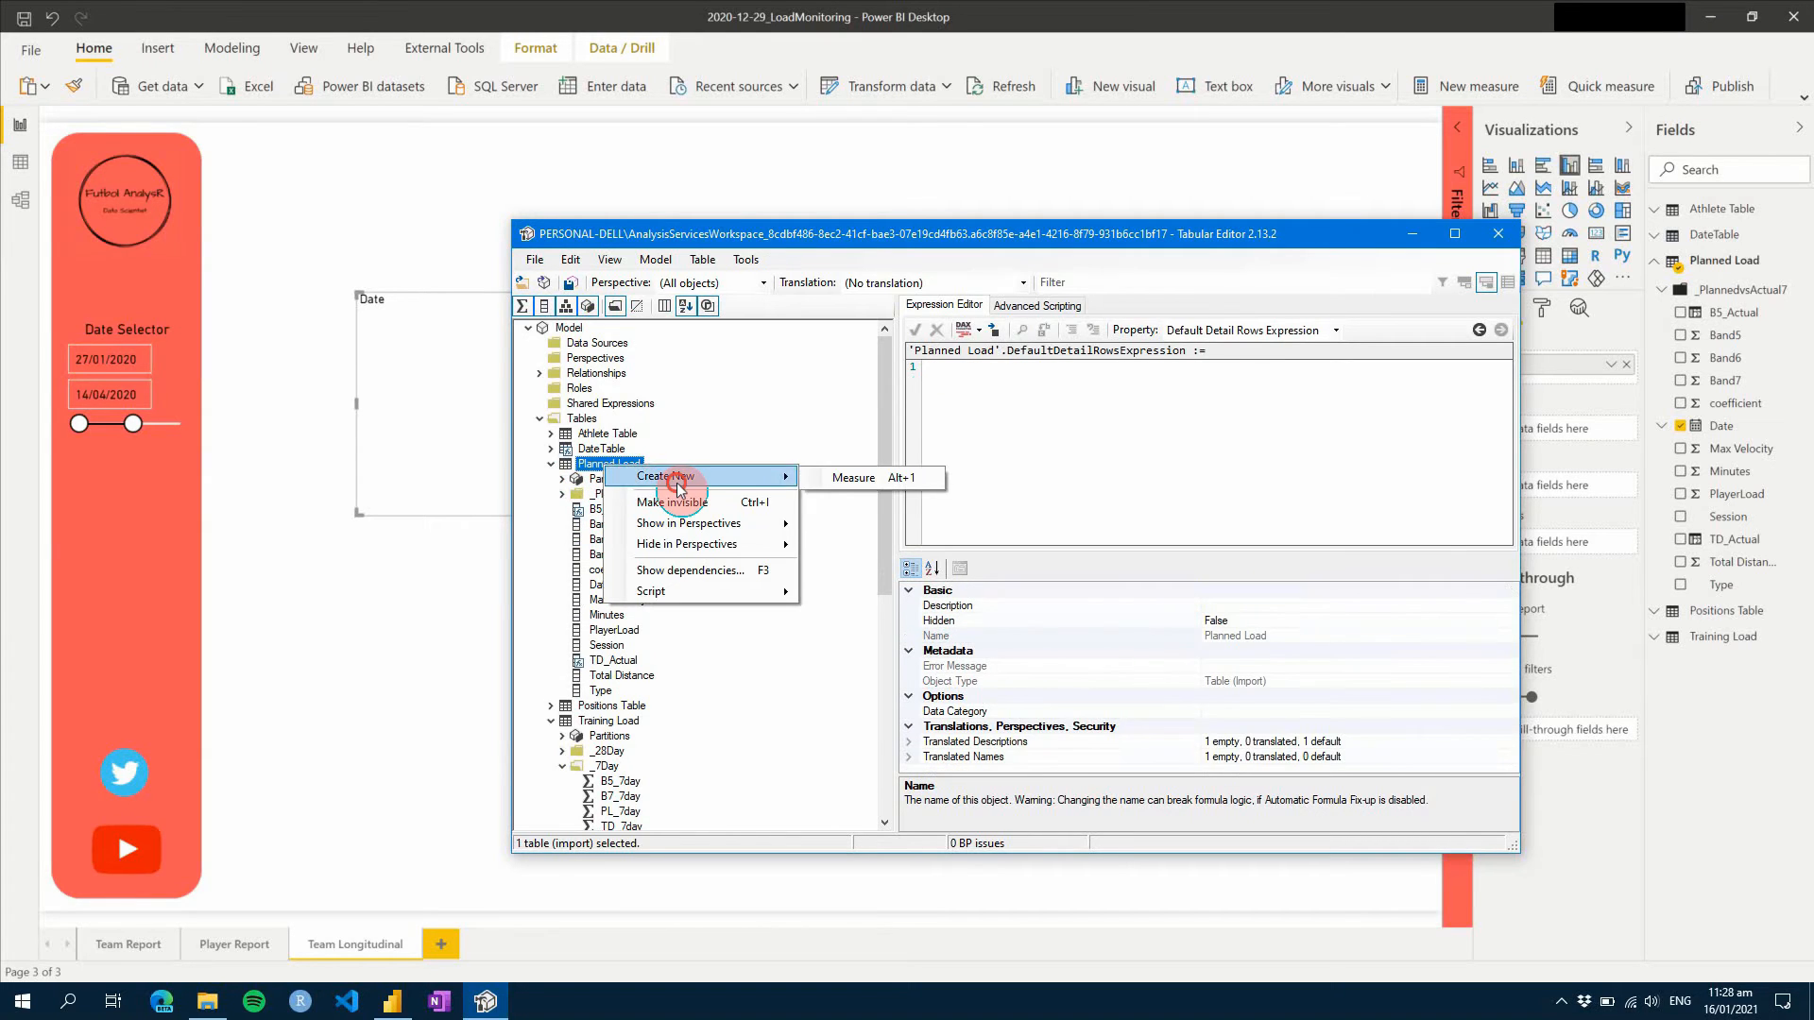
{"action": "left_click", "coordinate": [860, 478]}
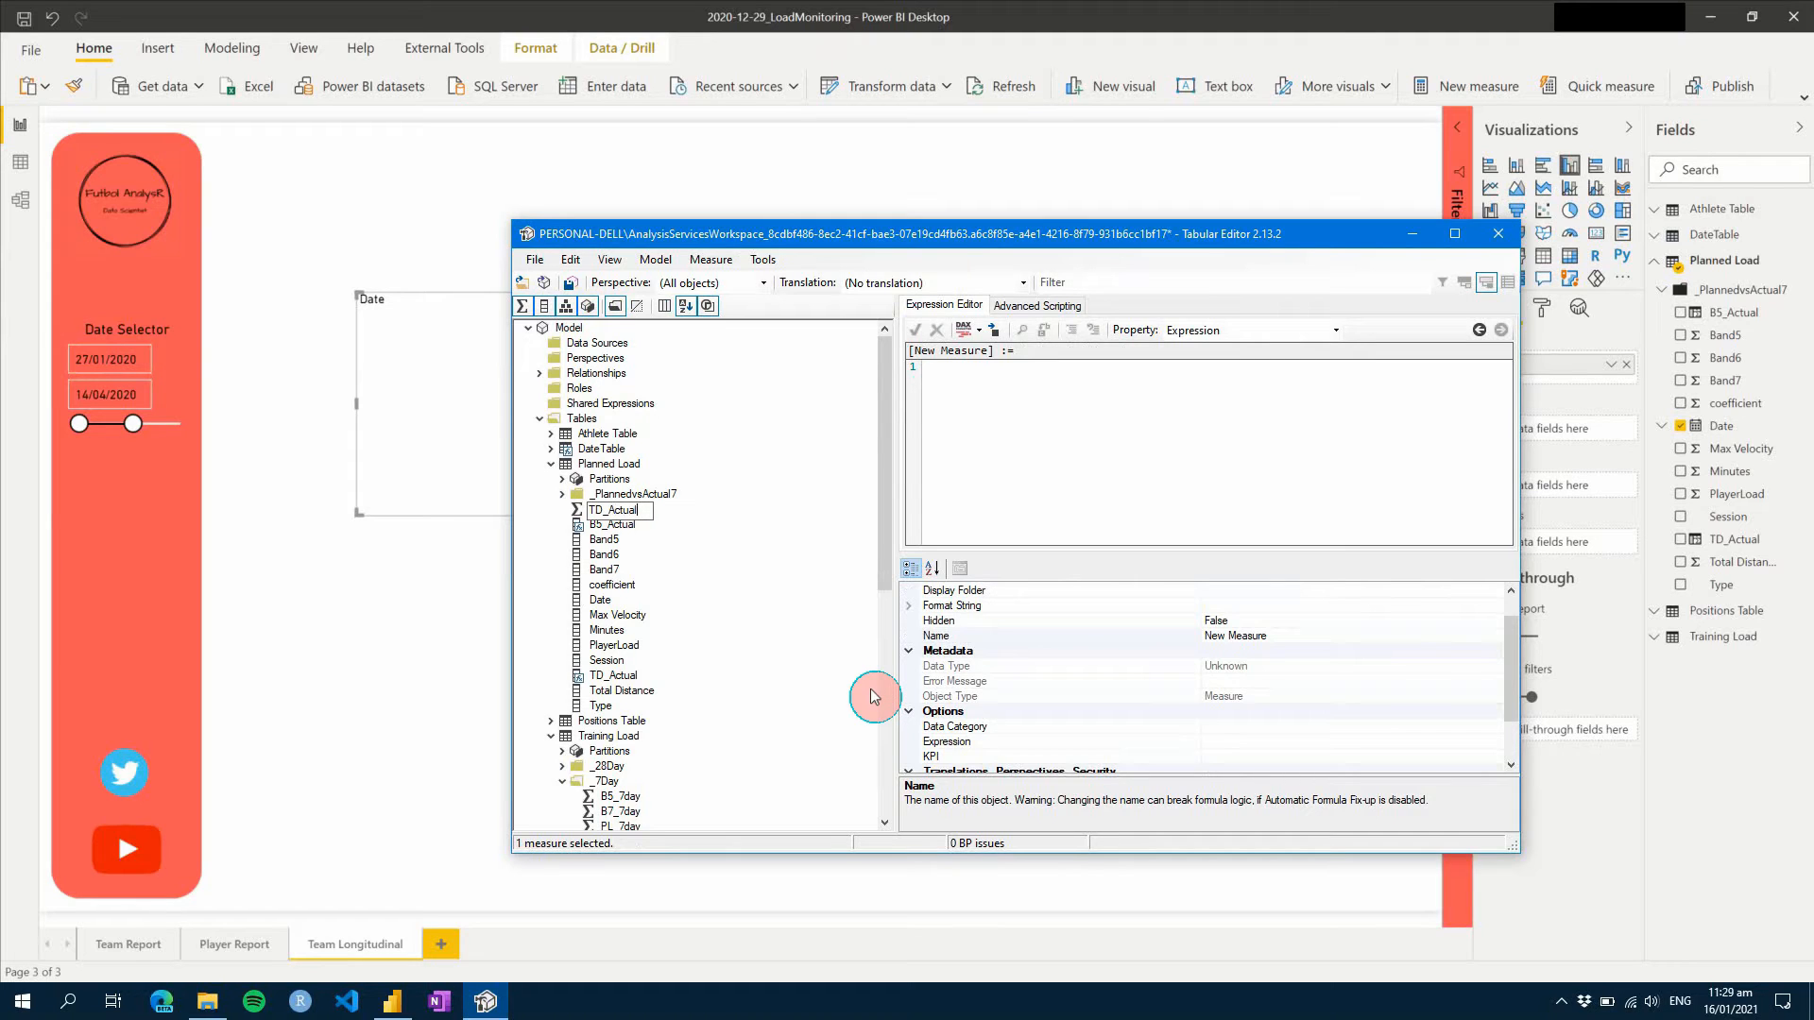
{"action": "type", "text": "TD_ActualPlanned"}
{"action": "key", "text": "Return"}
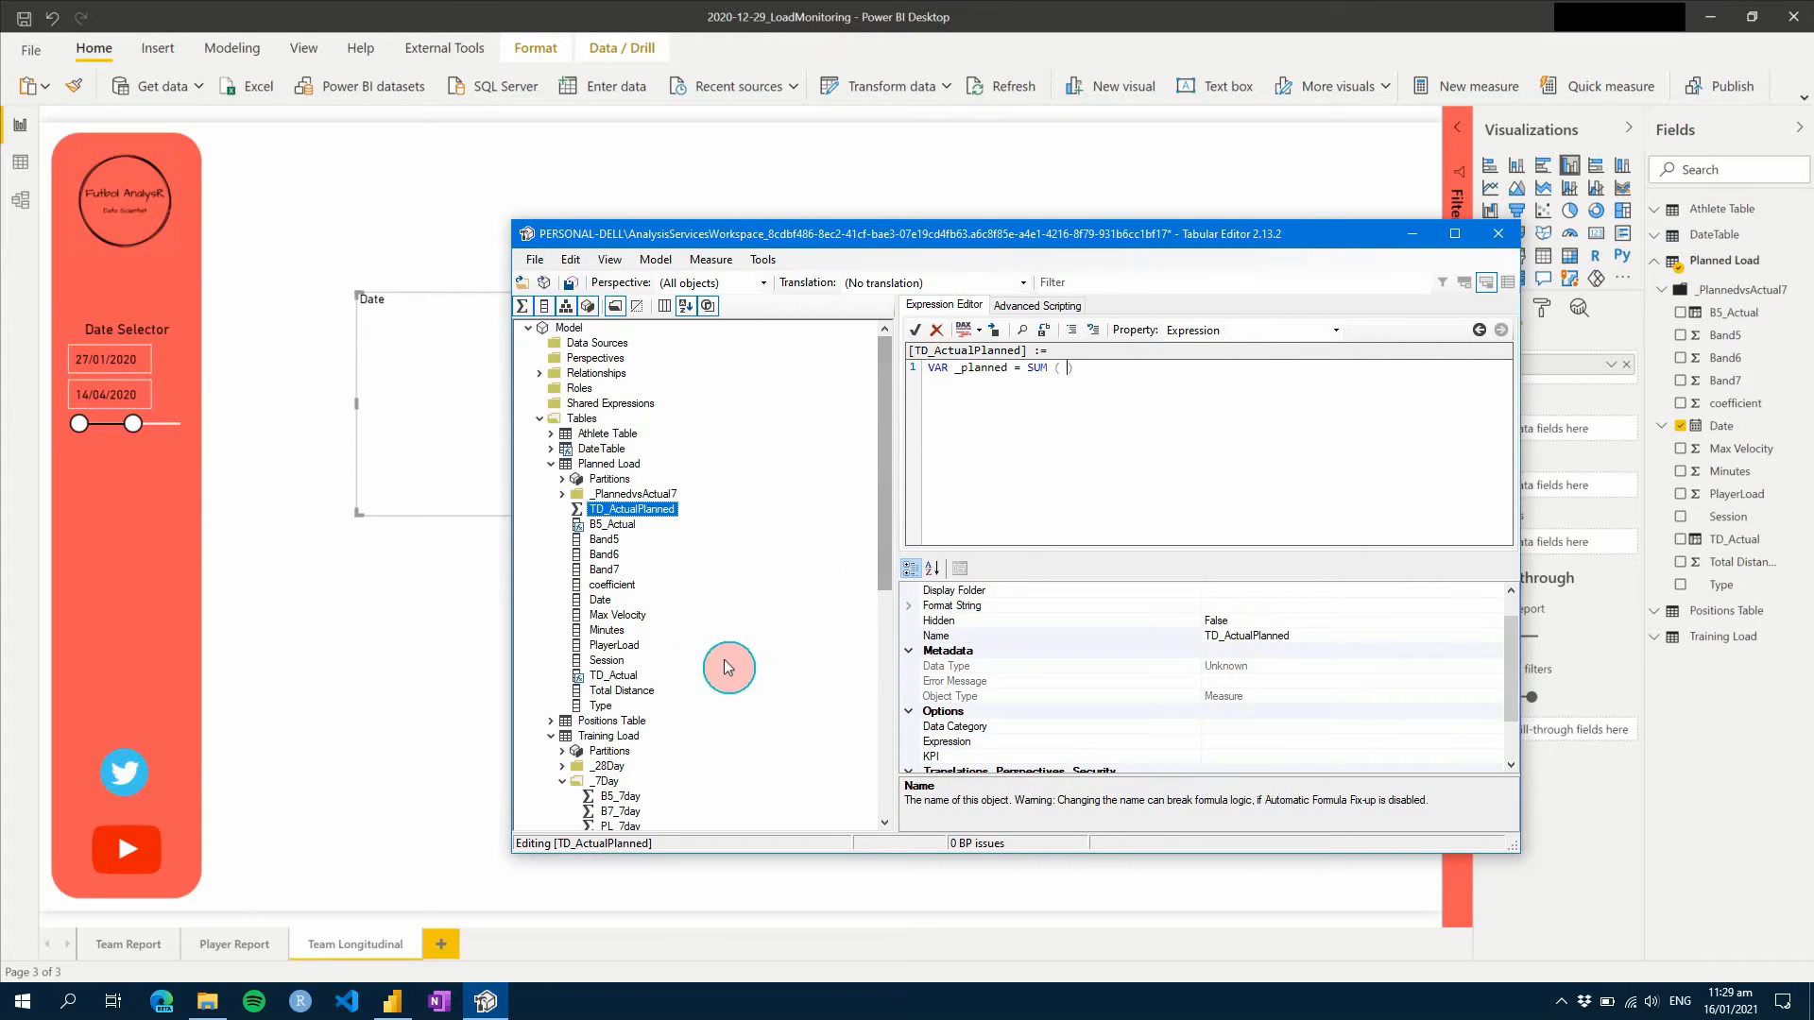
- Define TD_ActualPlanned with a _planned variable that sums 'Planned Load'[Total Distance], return _planned, and save the model
{"action": "left_click_drag", "start_coordinate": [645, 691], "coordinate": [1067, 373]}
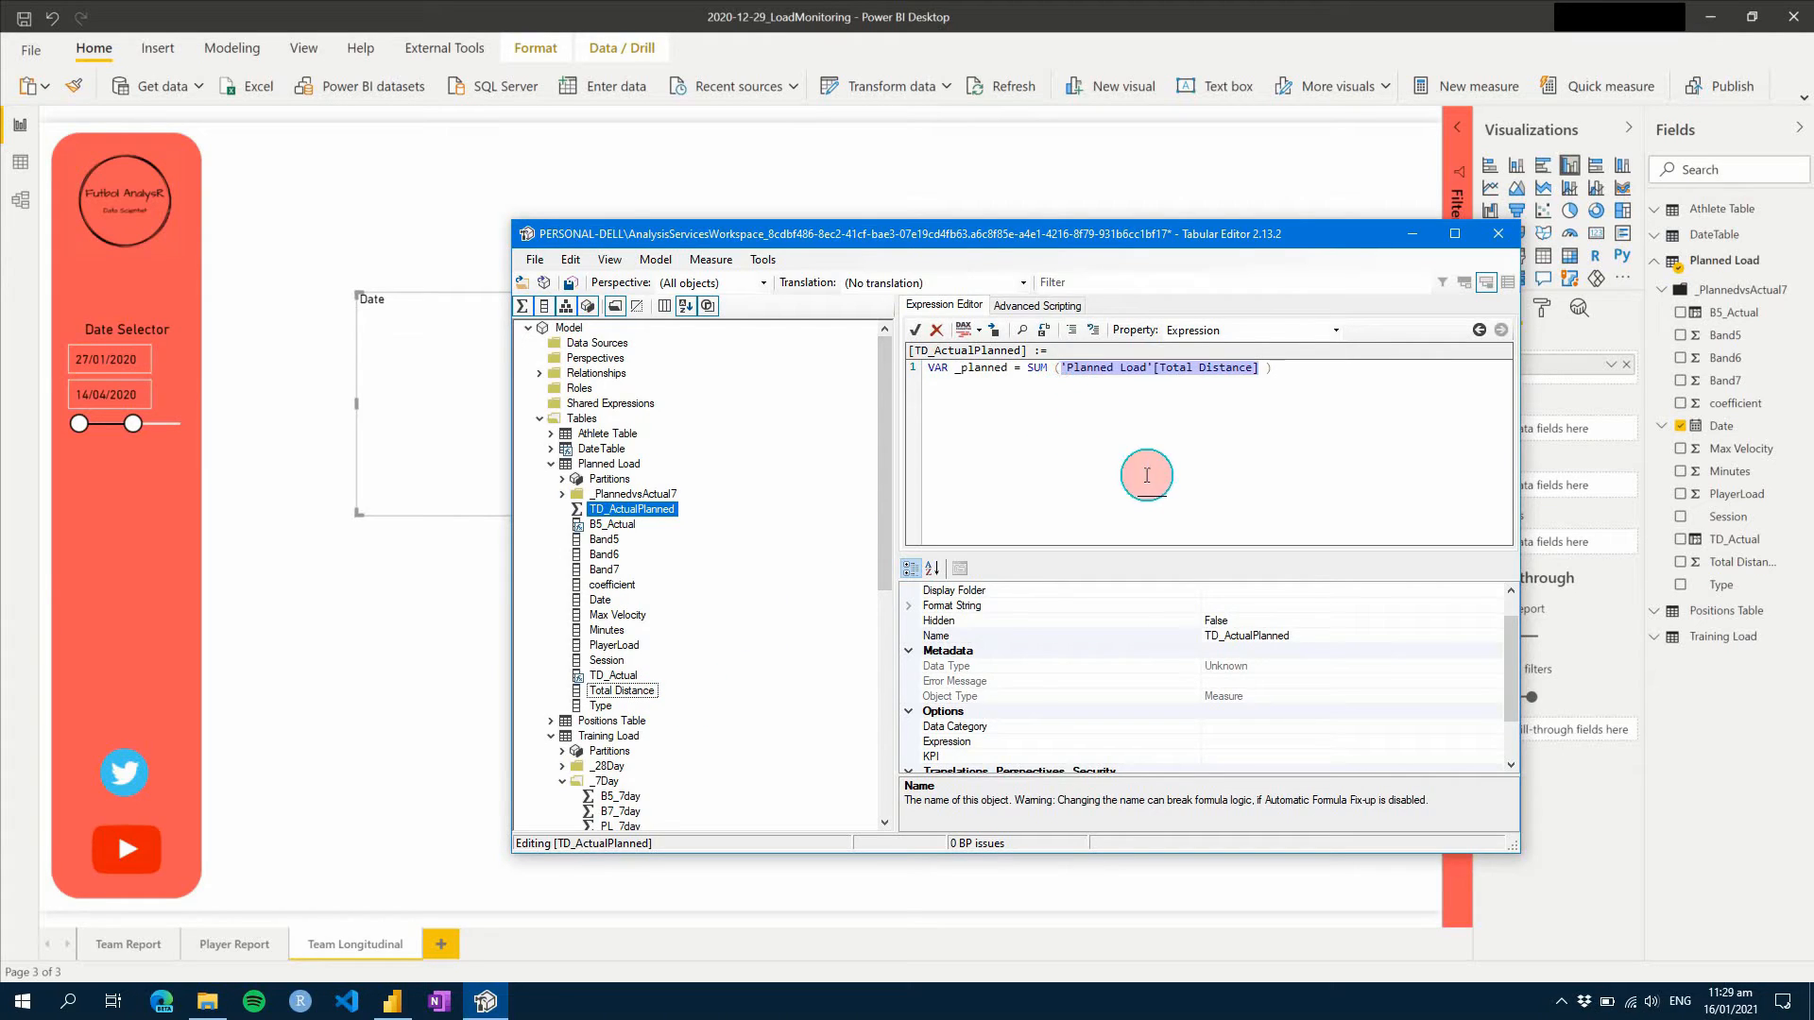
{"action": "left_click", "coordinate": [1063, 367]}
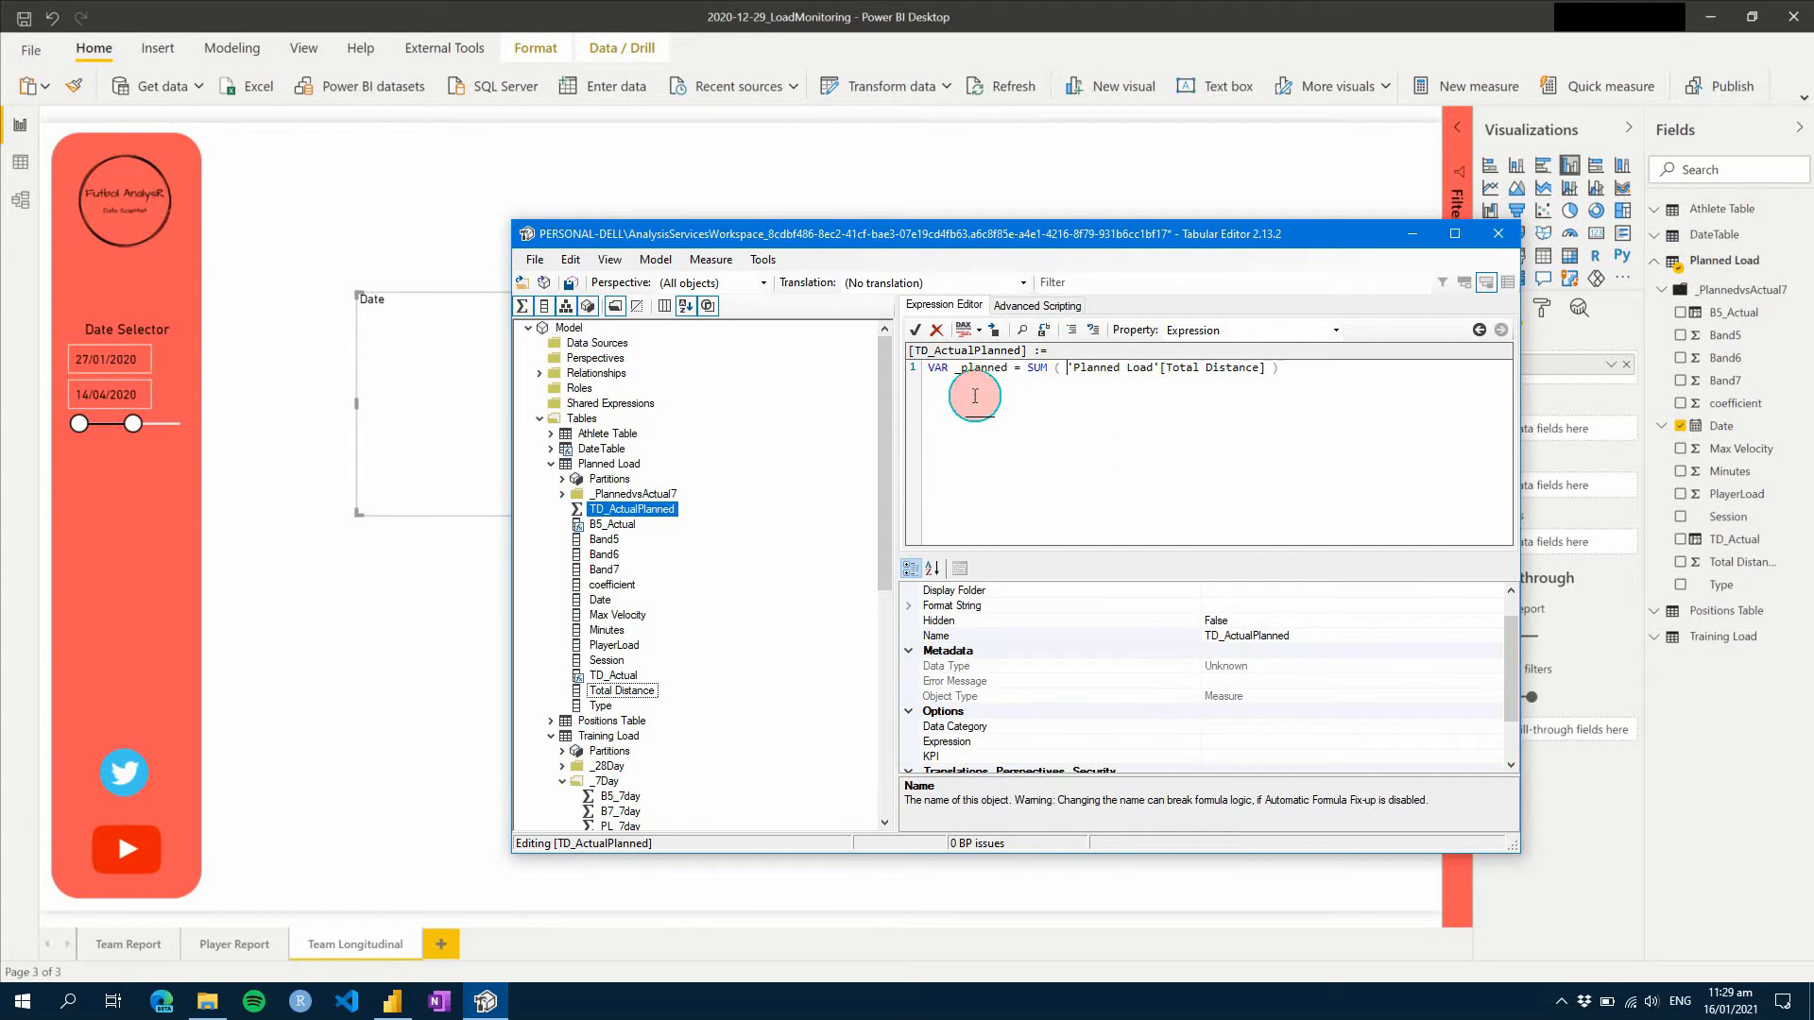
{"action": "left_click", "coordinate": [1301, 372]}
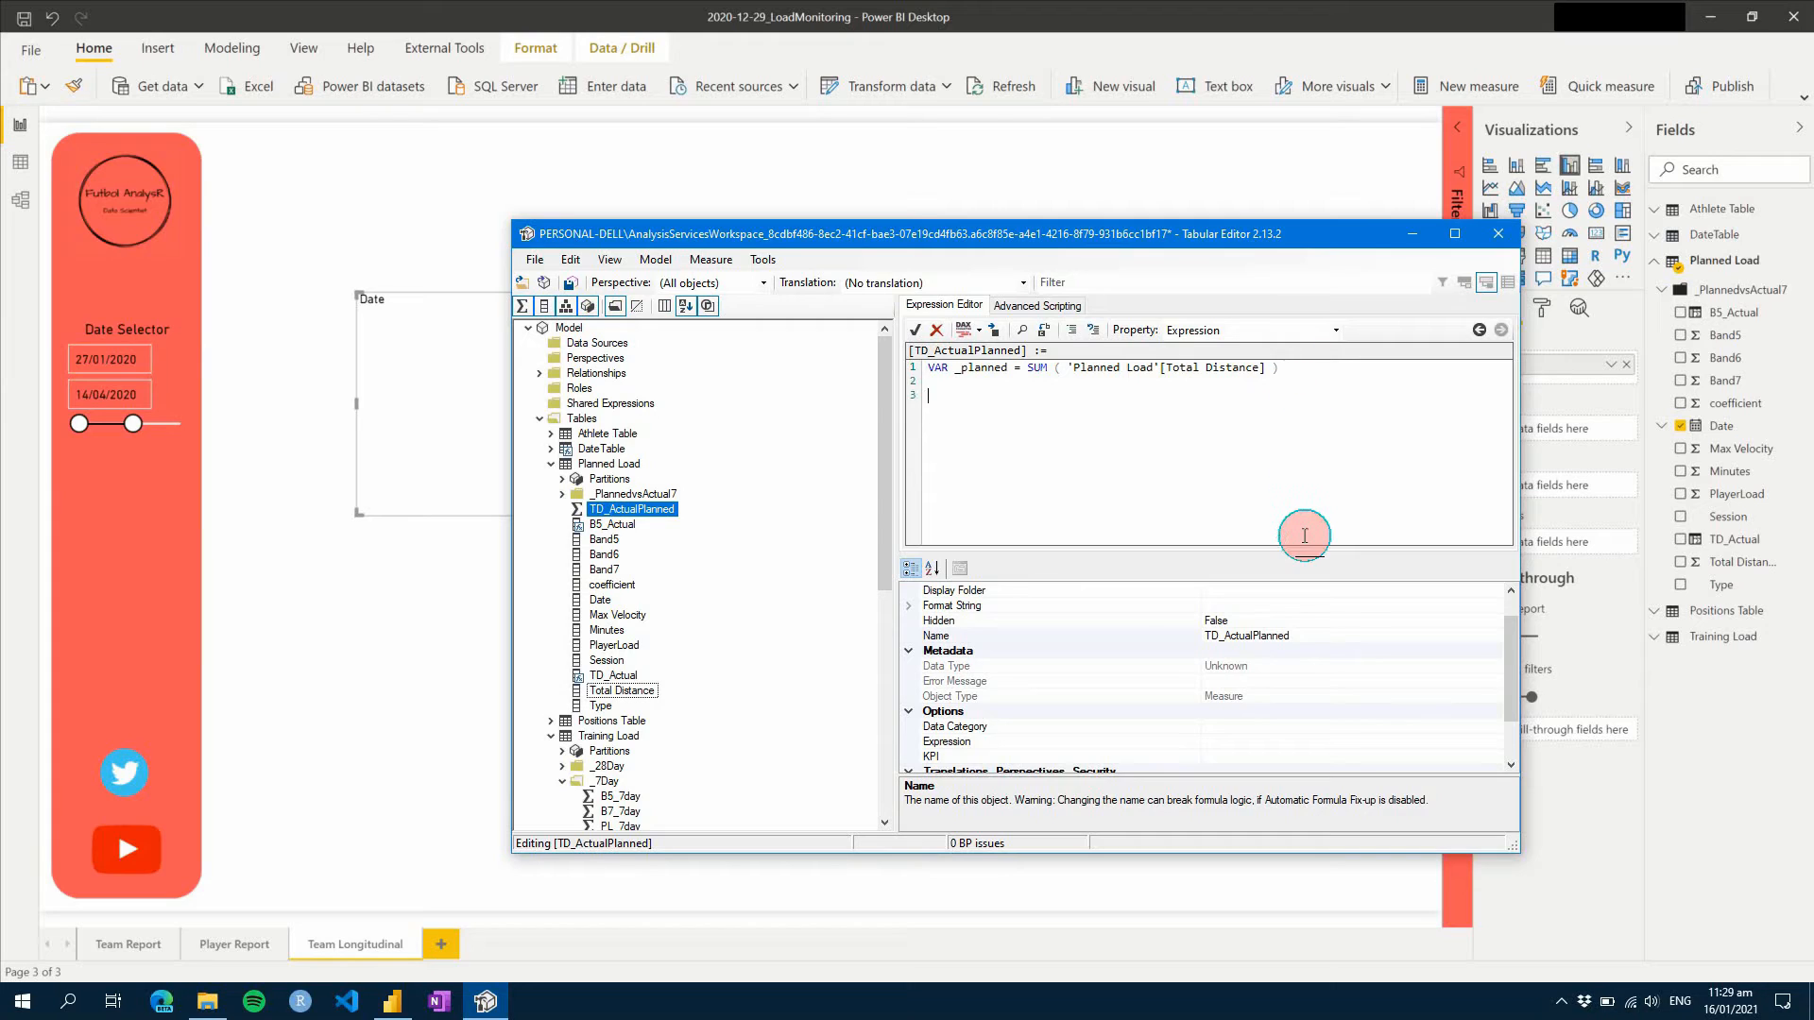
{"action": "key", "text": "BackSpace"}
{"action": "type", "text": "RETURN "}
{"action": "type", "text": "_planned"}
{"action": "left_click", "coordinate": [962, 331]}
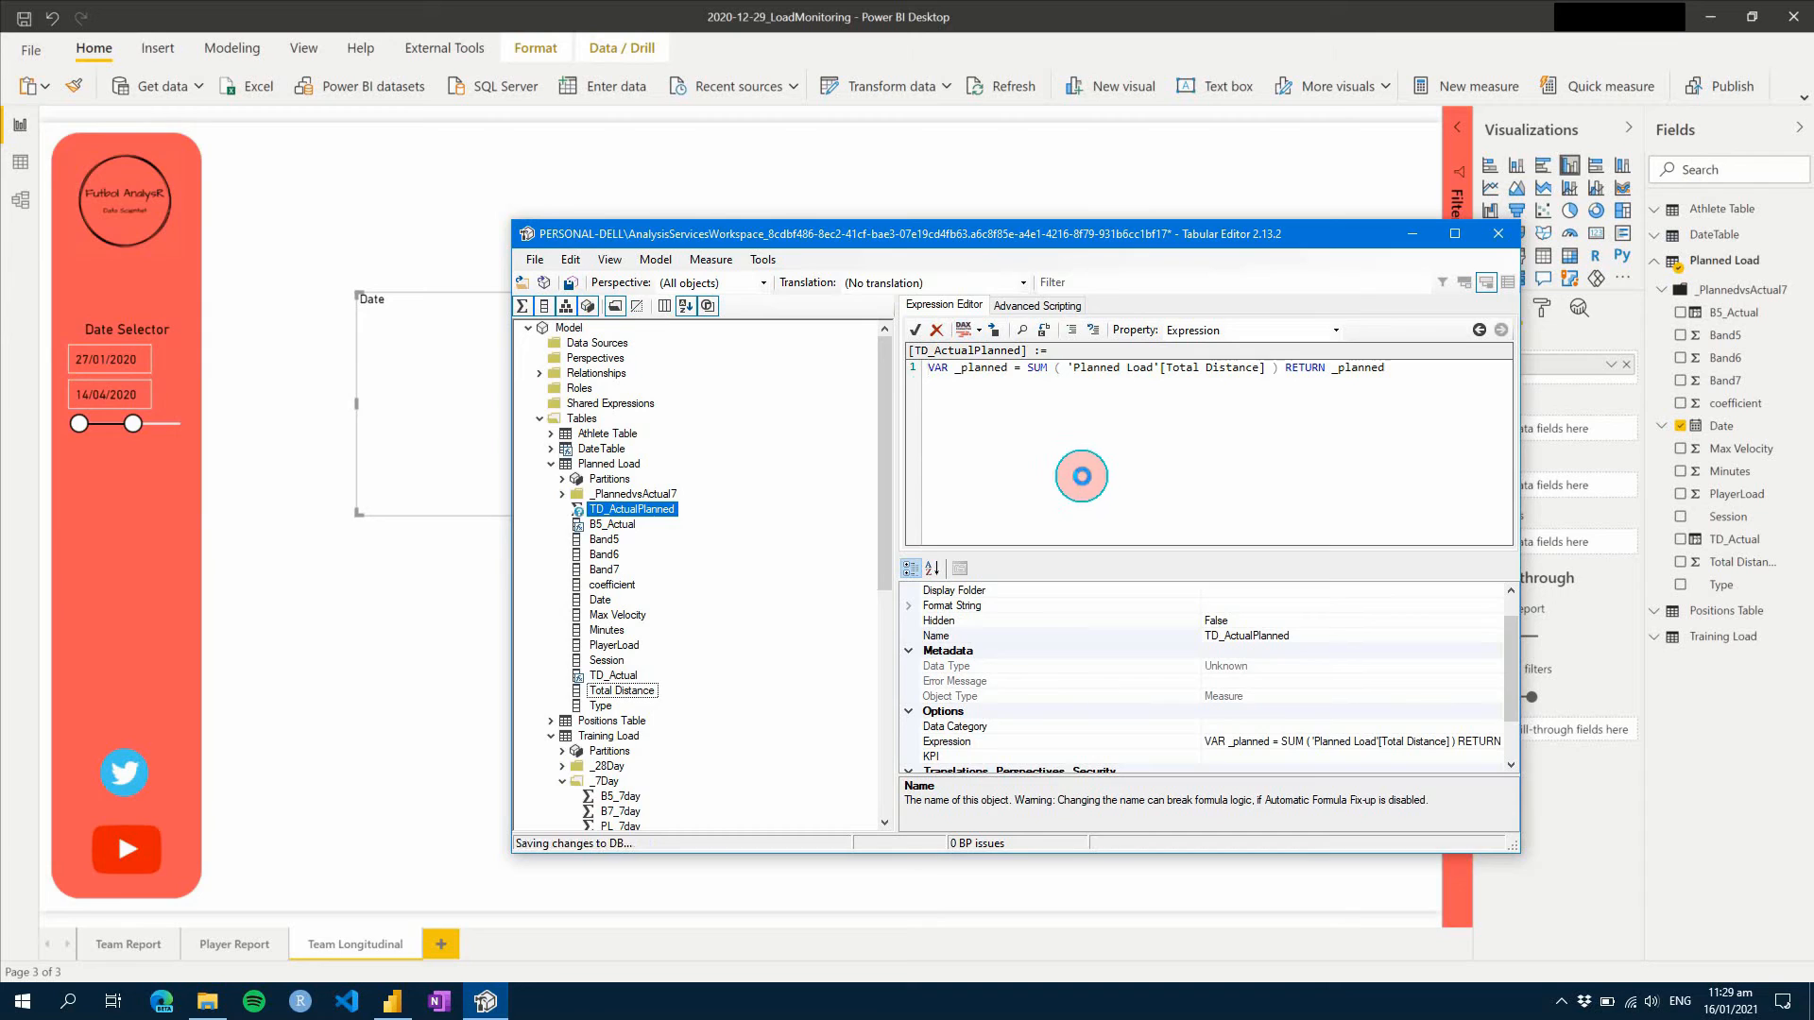
- Back in Power BI Desktop, plot TD_ActualPlanned as the column chart's values and show the measure's formula
{"action": "left_click", "coordinate": [1043, 12]}
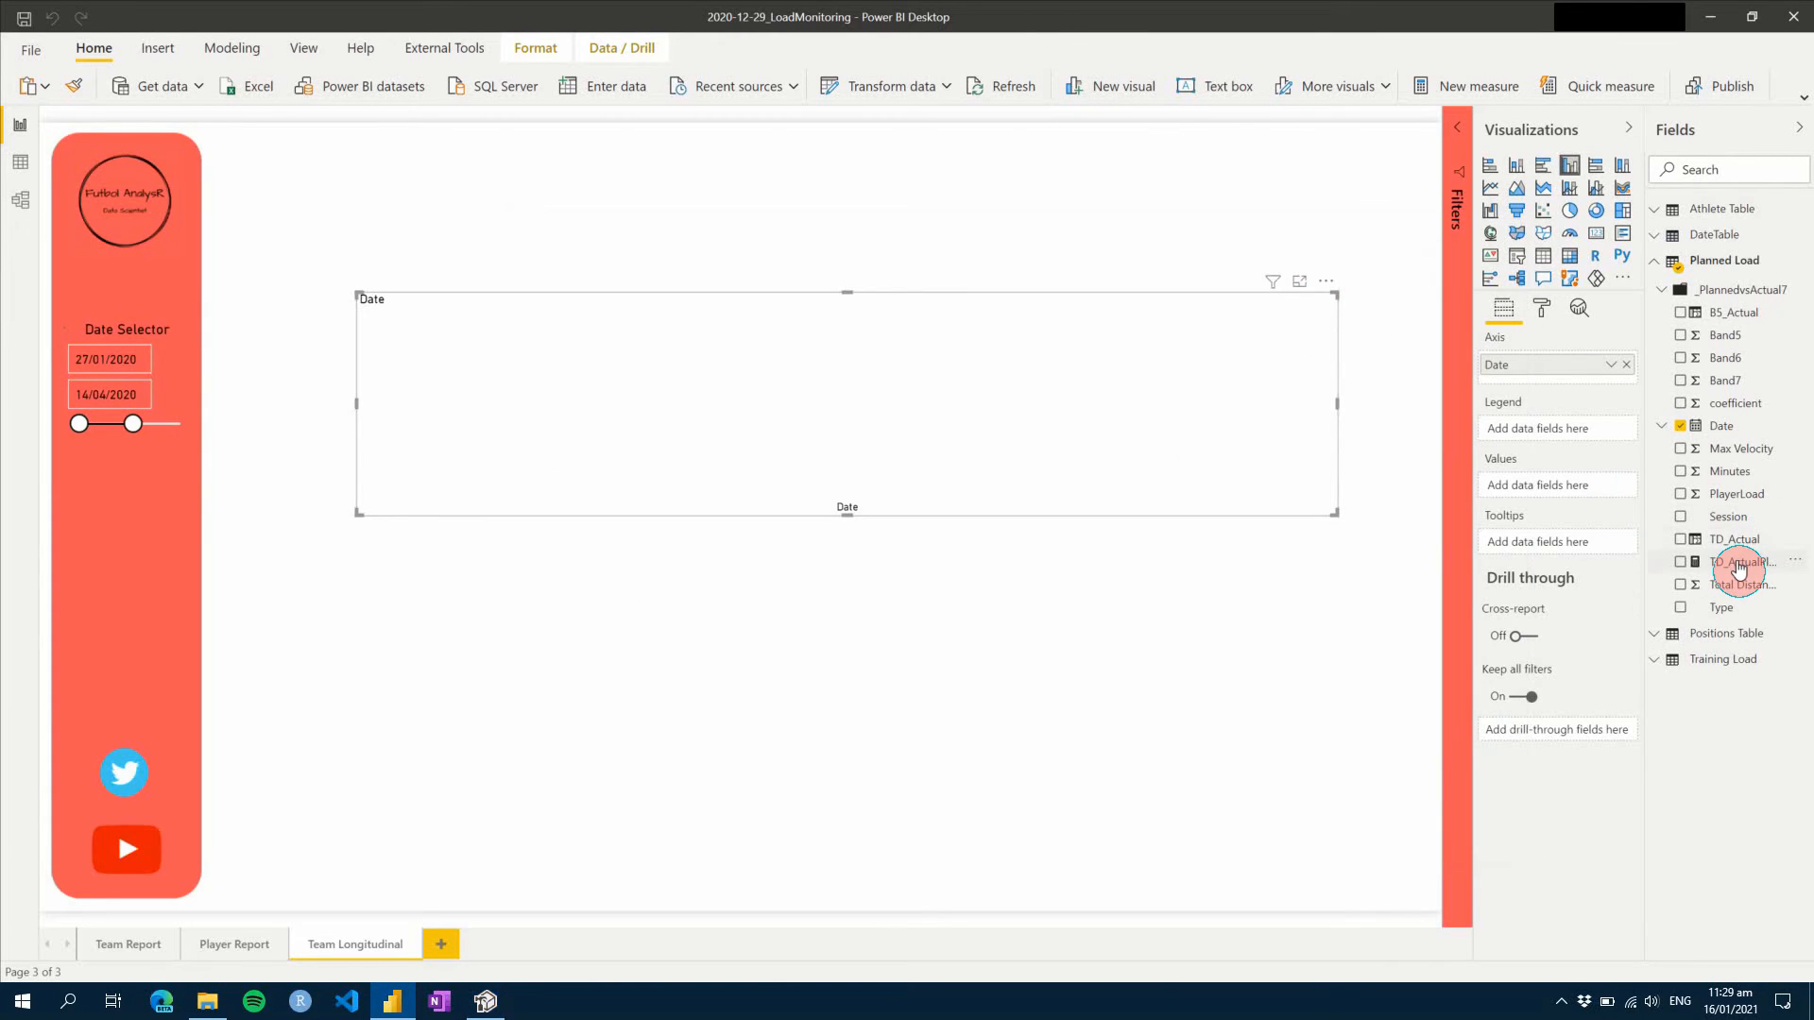
{"action": "left_click_drag", "start_coordinate": [1741, 563], "coordinate": [1561, 487]}
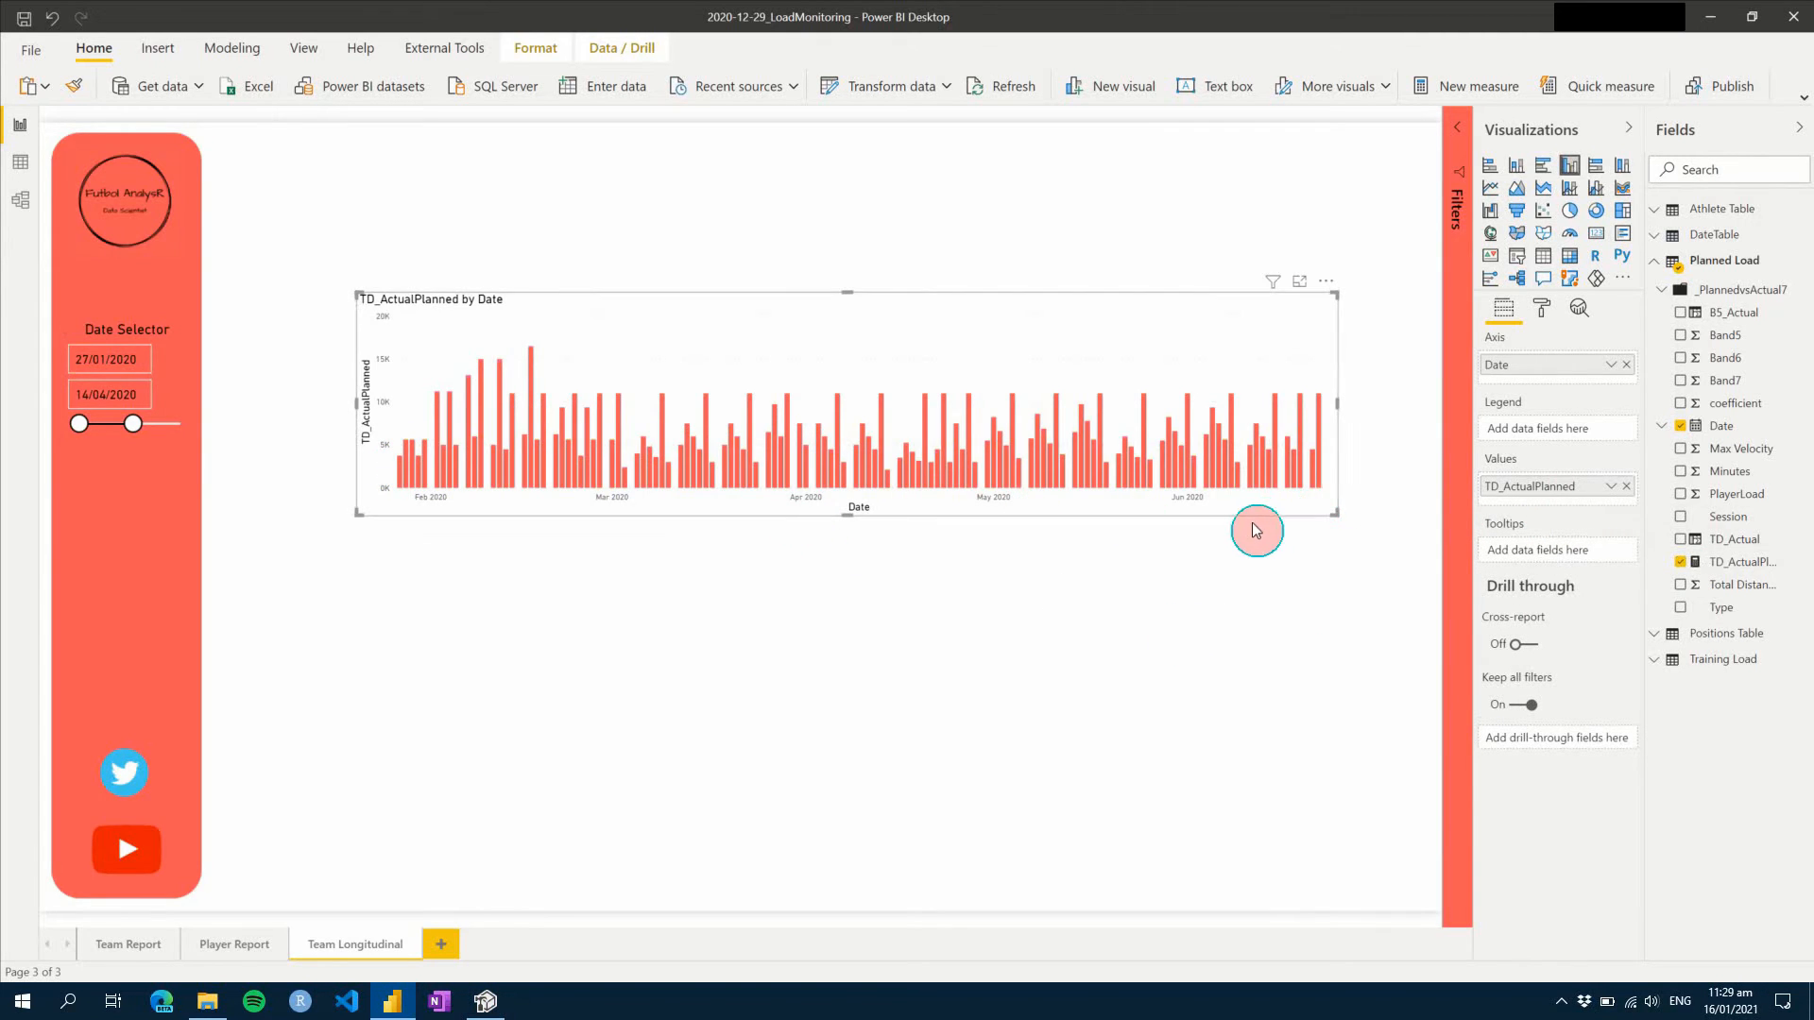
{"action": "left_click", "coordinate": [1728, 561]}
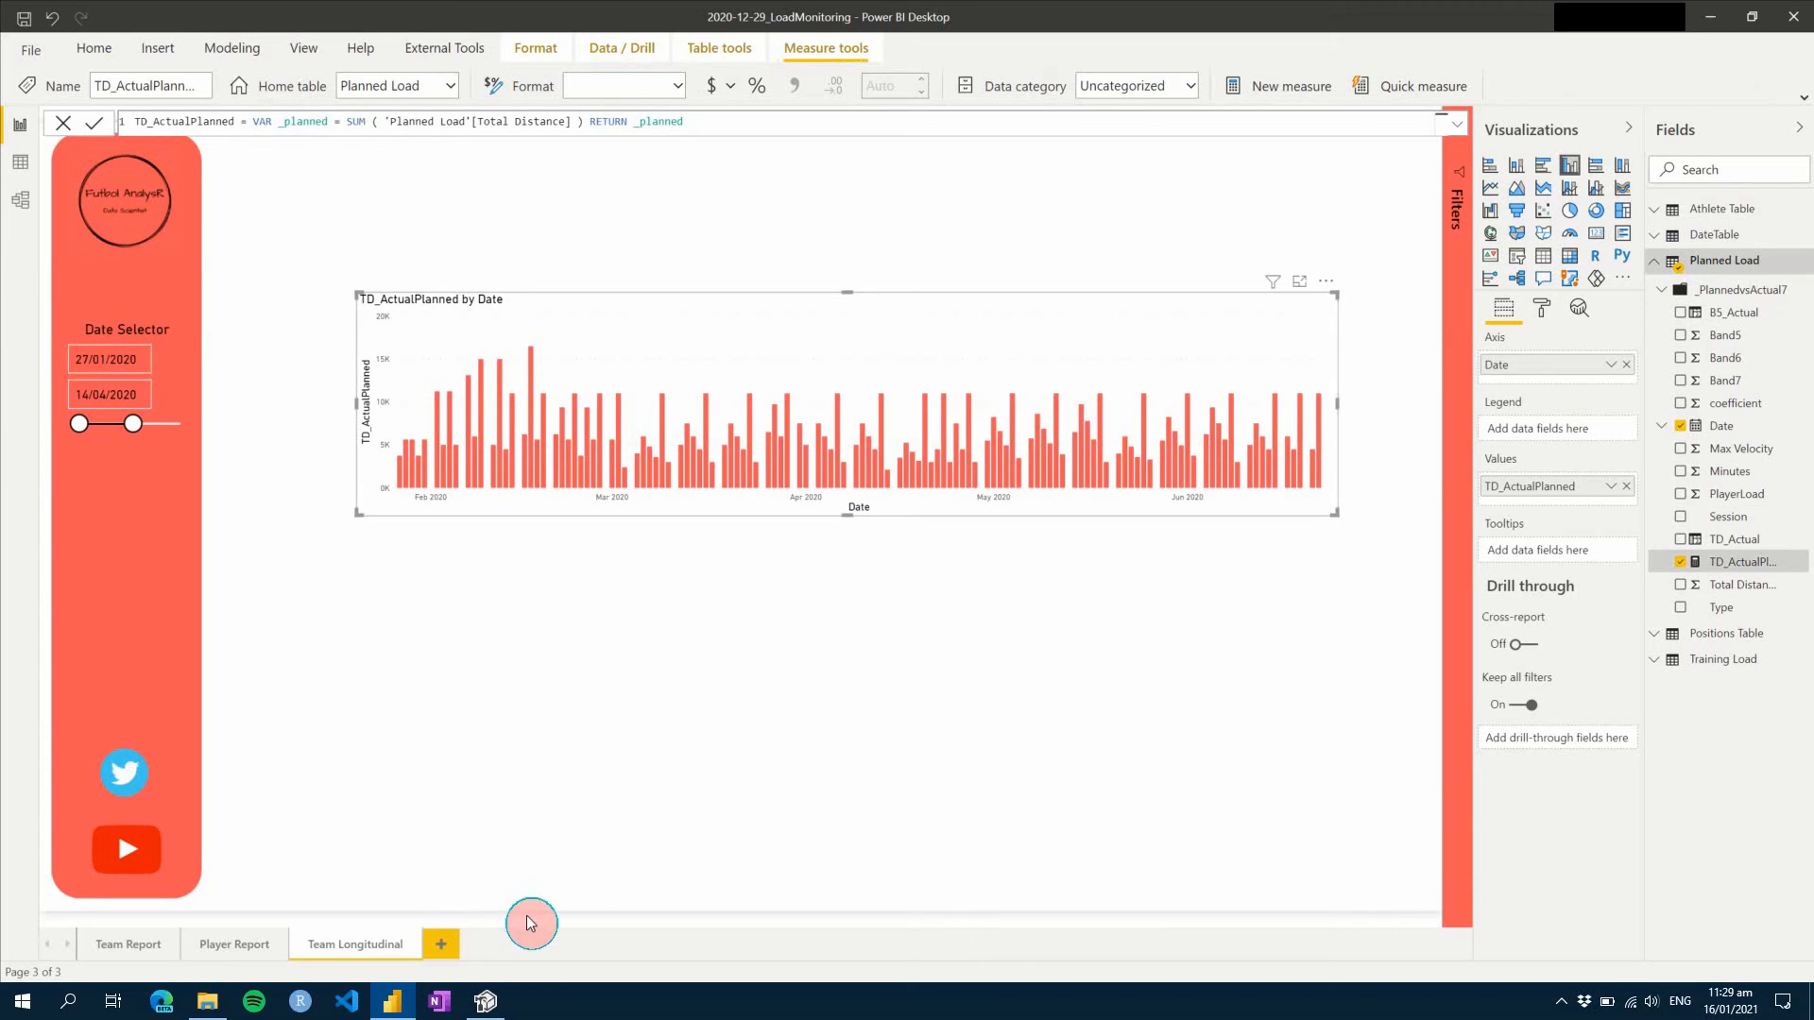
- In Tabular Editor, add a _date variable equal to MIN ( 'Planned Load'[Date] ) above _planned in TD_ActualPlanned
{"action": "left_click", "coordinate": [486, 1002]}
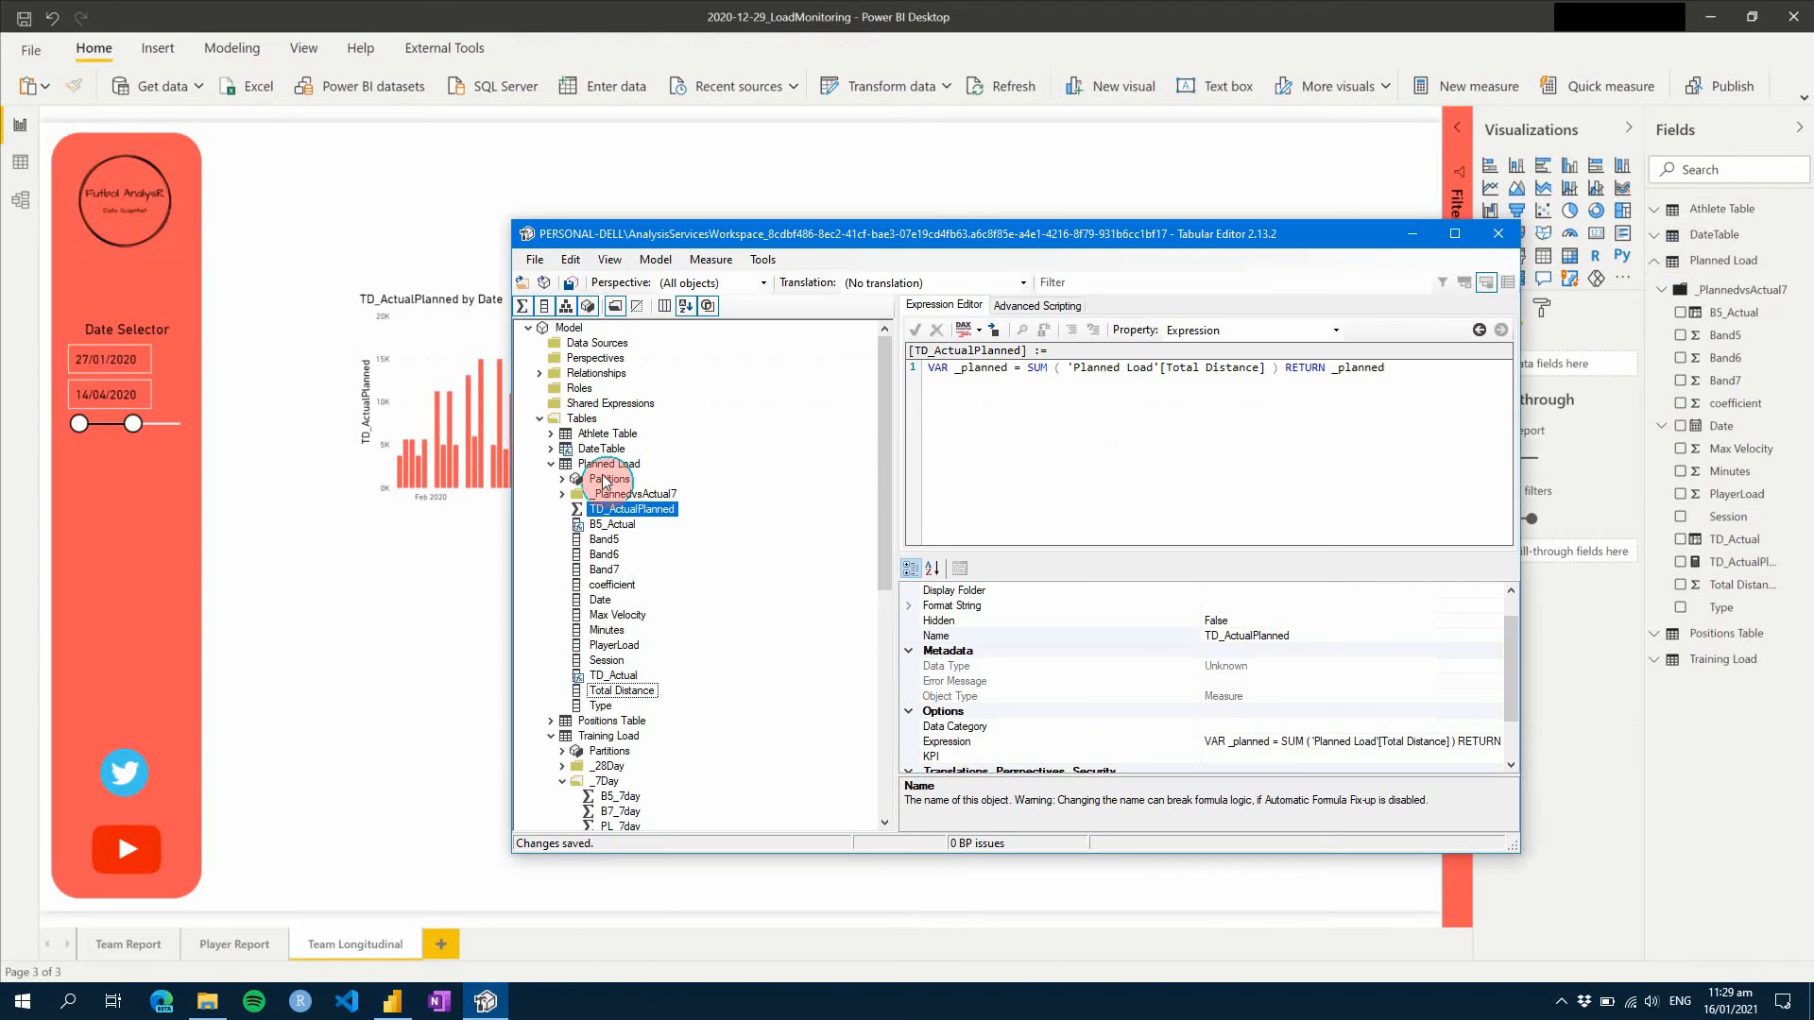
{"action": "left_click", "coordinate": [924, 367]}
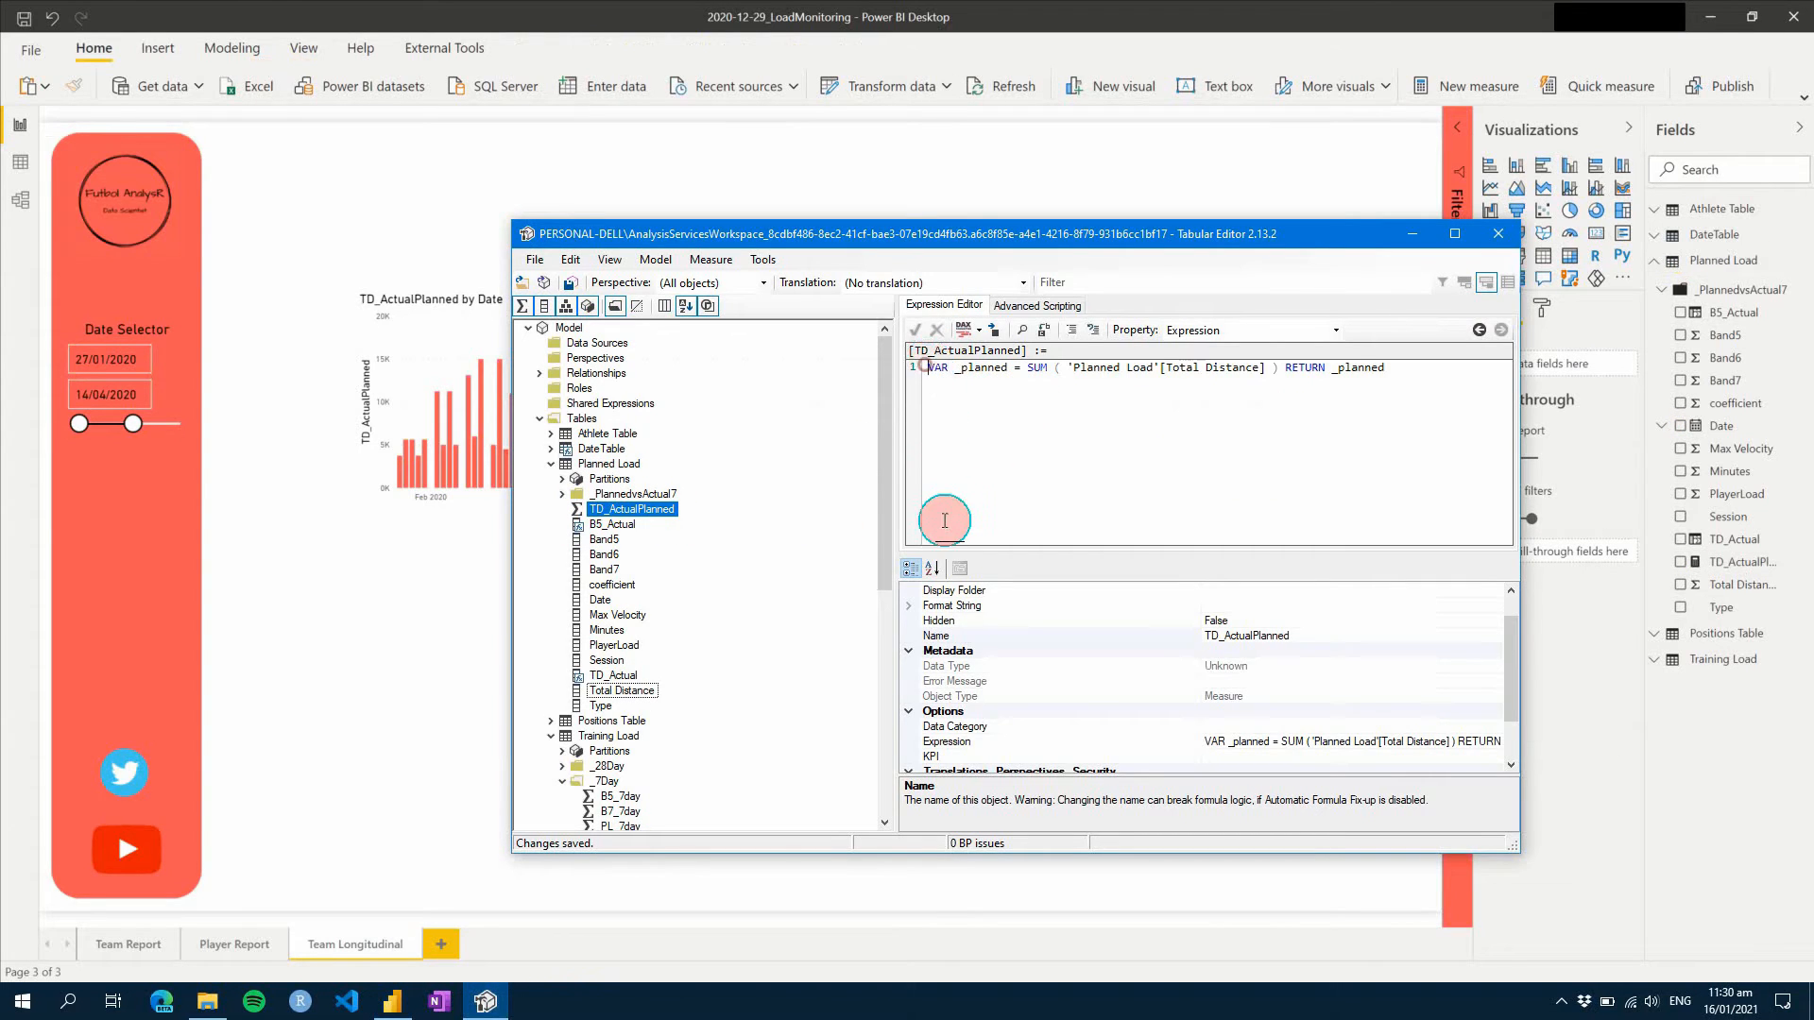
{"action": "key", "text": "Return"}
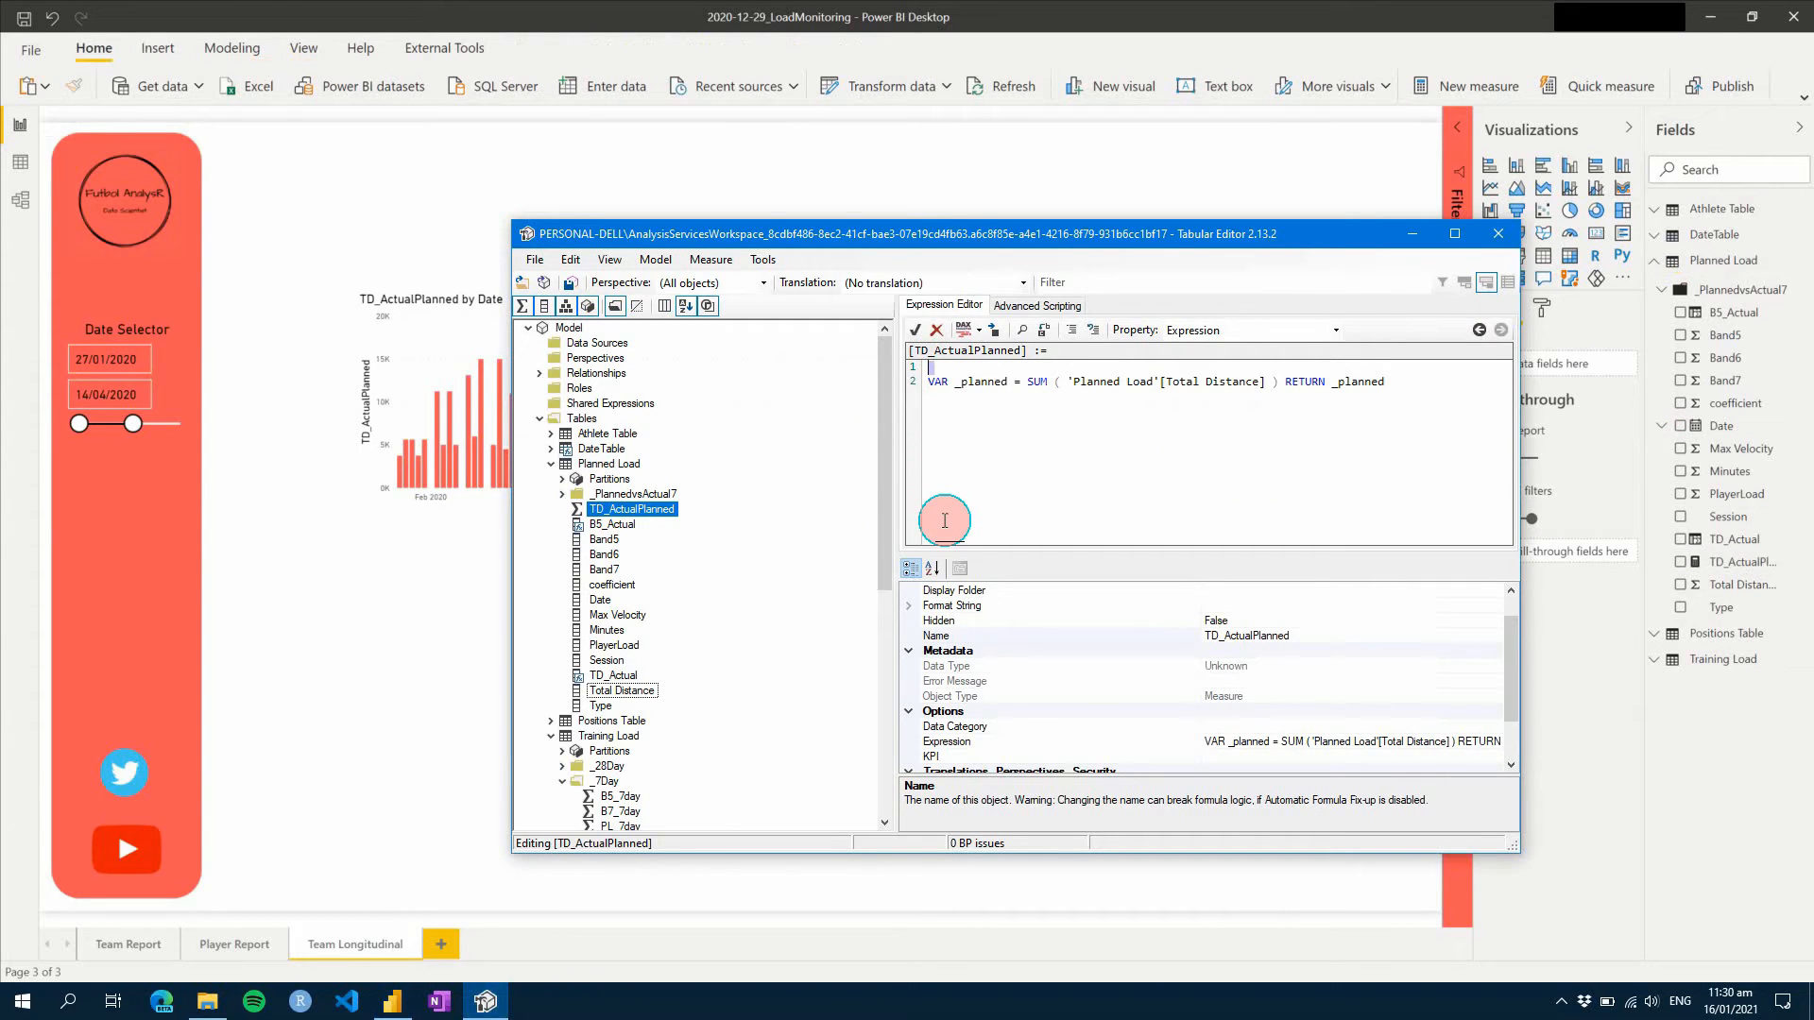
{"action": "key", "text": "Down"}
{"action": "type", "text": "VAR _dat"}
{"action": "left_click_drag", "start_coordinate": [601, 600], "coordinate": [1008, 367]}
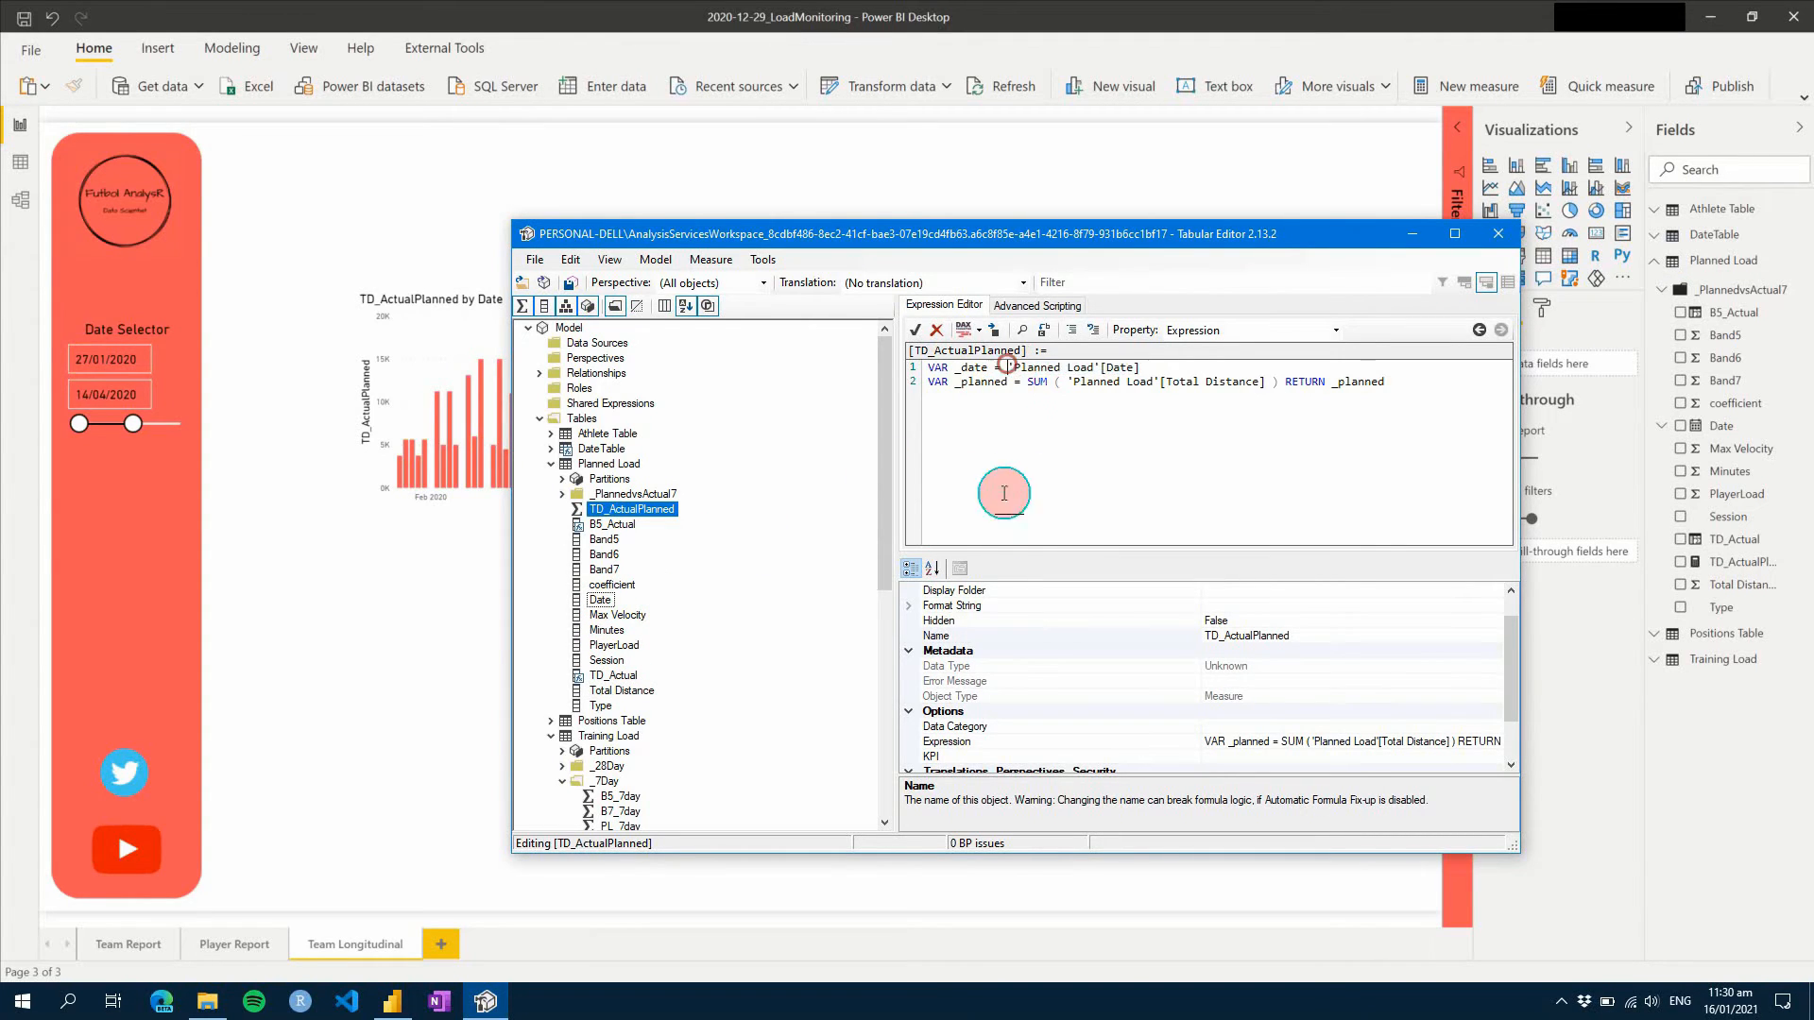
{"action": "type", "text": "MIN ( "}
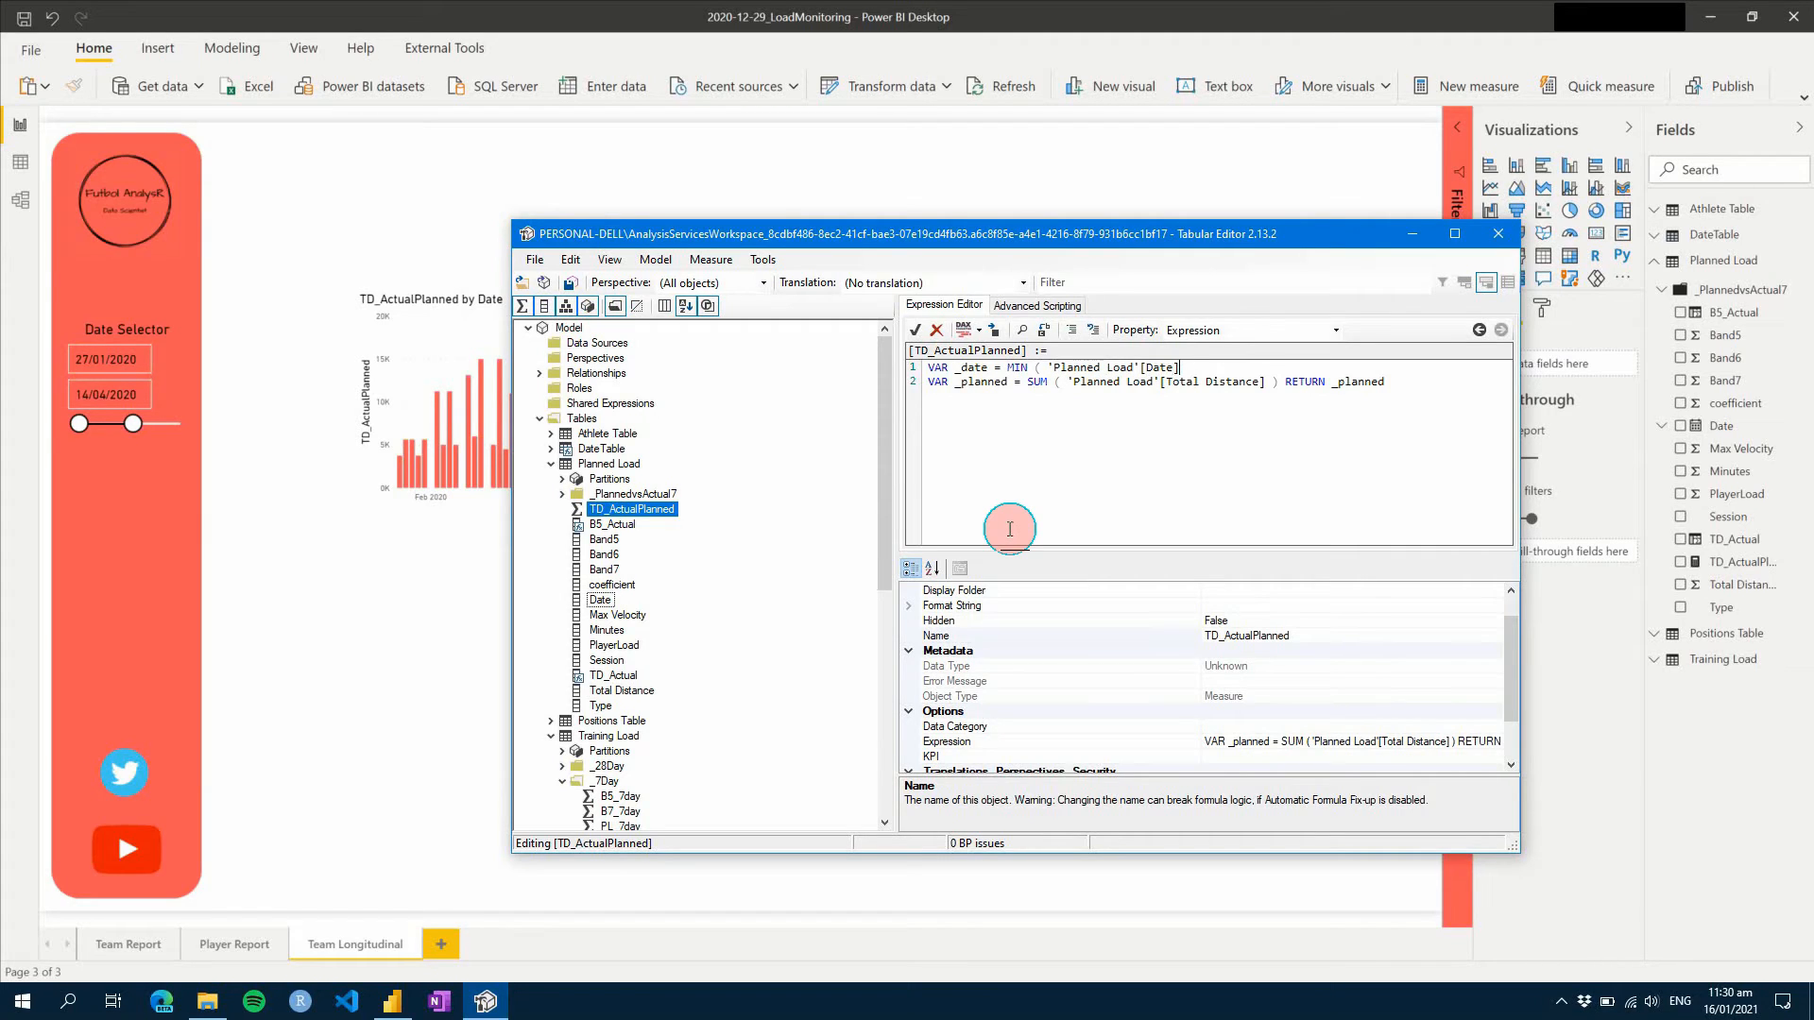
{"action": "type", "text": " )"}
- Put RETURN on its own line and insert an __actualdf variable before it that starts a FILTER over the 'Training Load' table
{"action": "left_click", "coordinate": [1283, 383]}
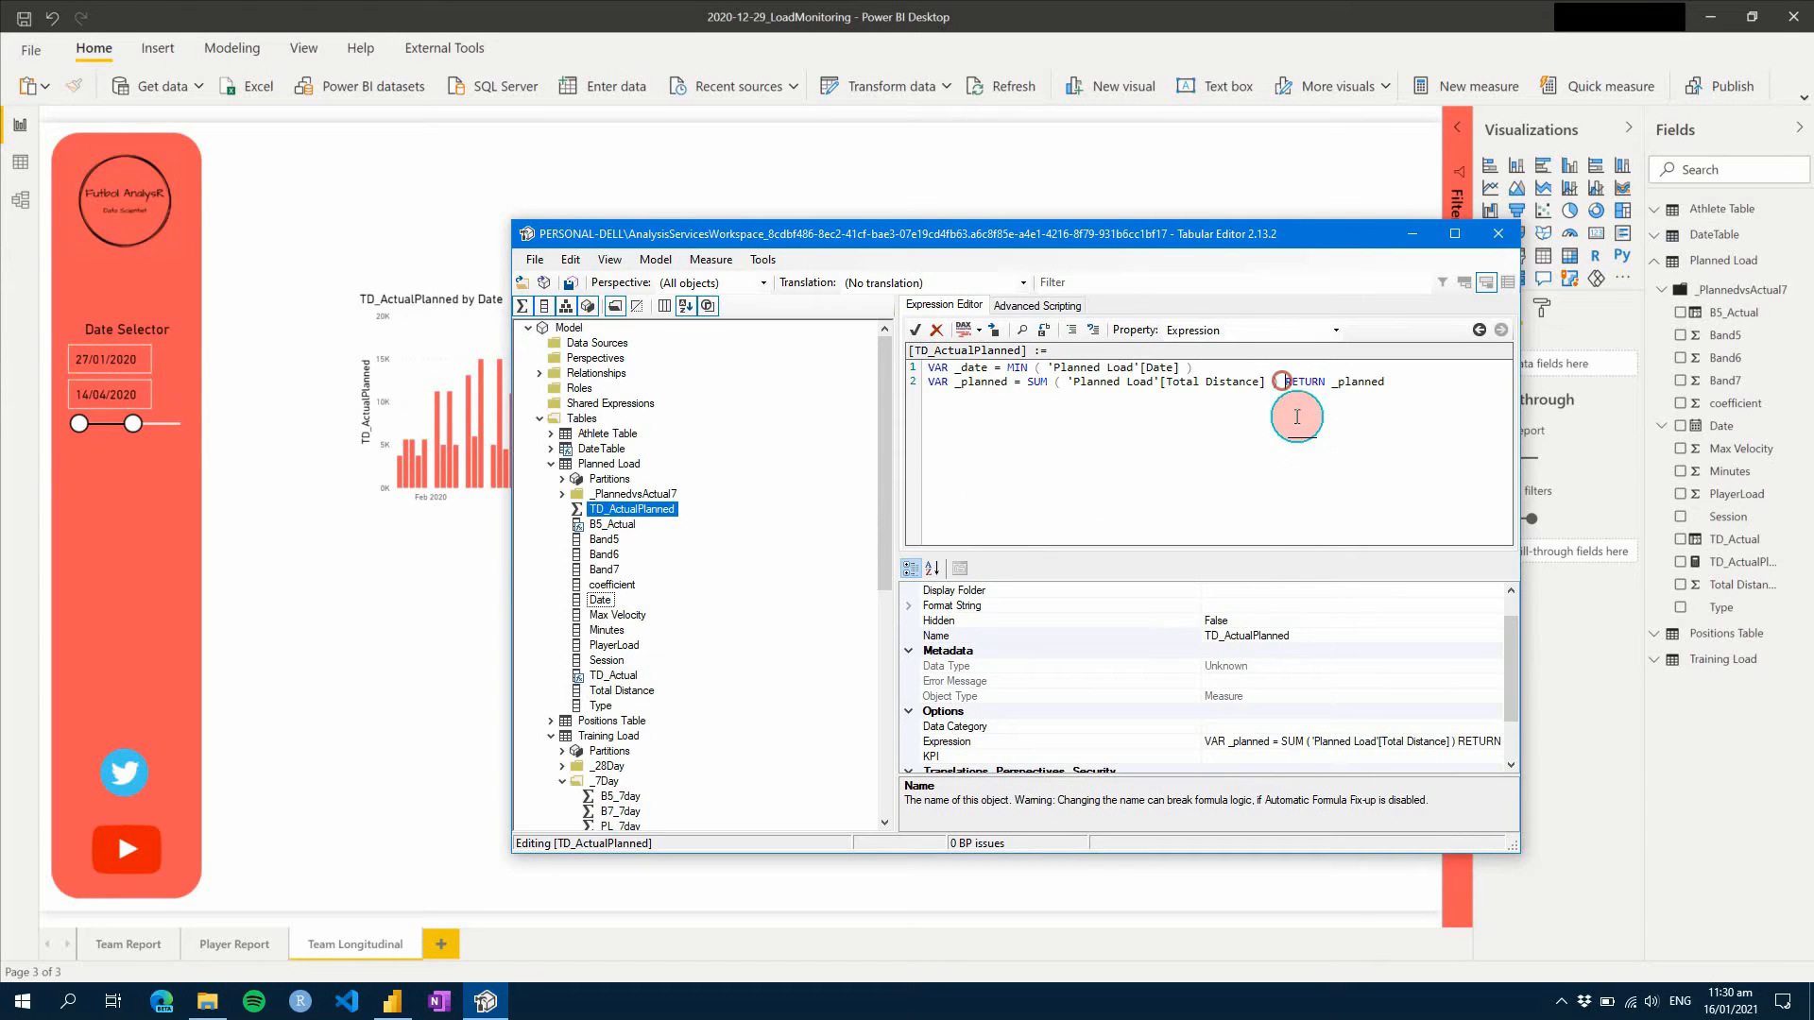
{"action": "key", "text": "Return"}
{"action": "key", "text": "Return"}
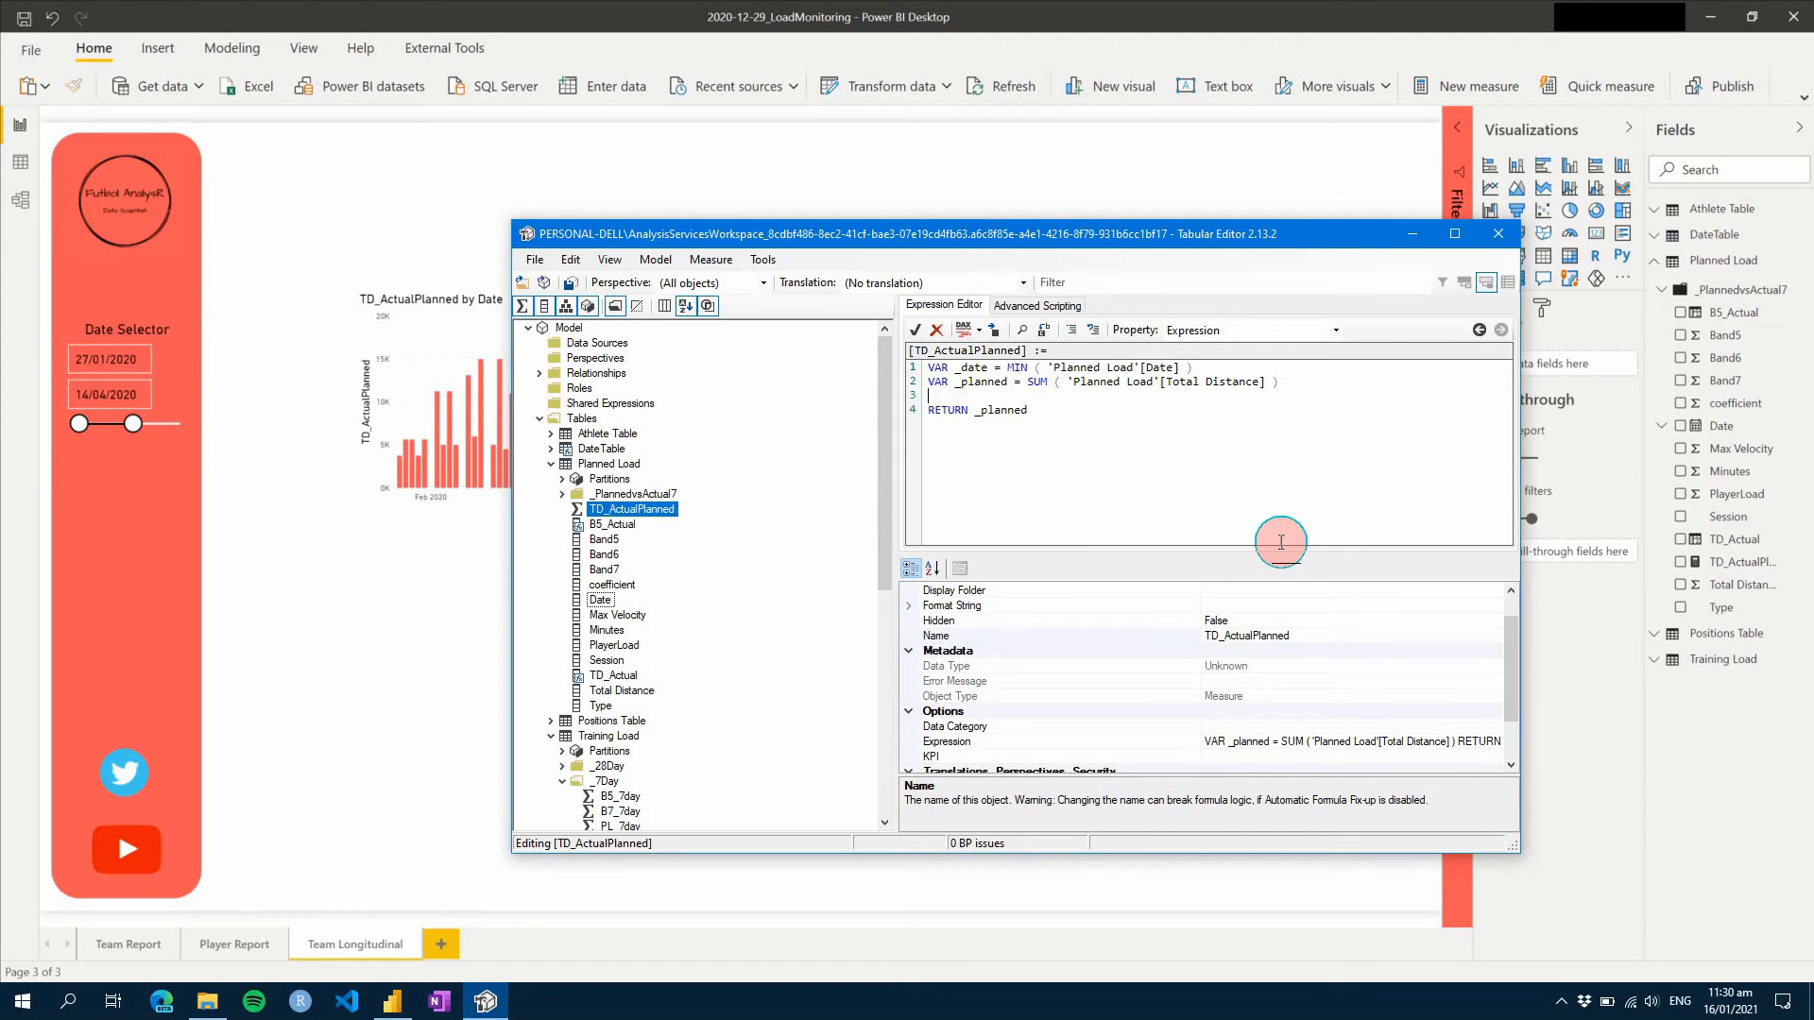
{"action": "type", "text": "VAR __actualdf ="}
{"action": "key", "text": "Return"}
{"action": "type", "text": "FILTER ("}
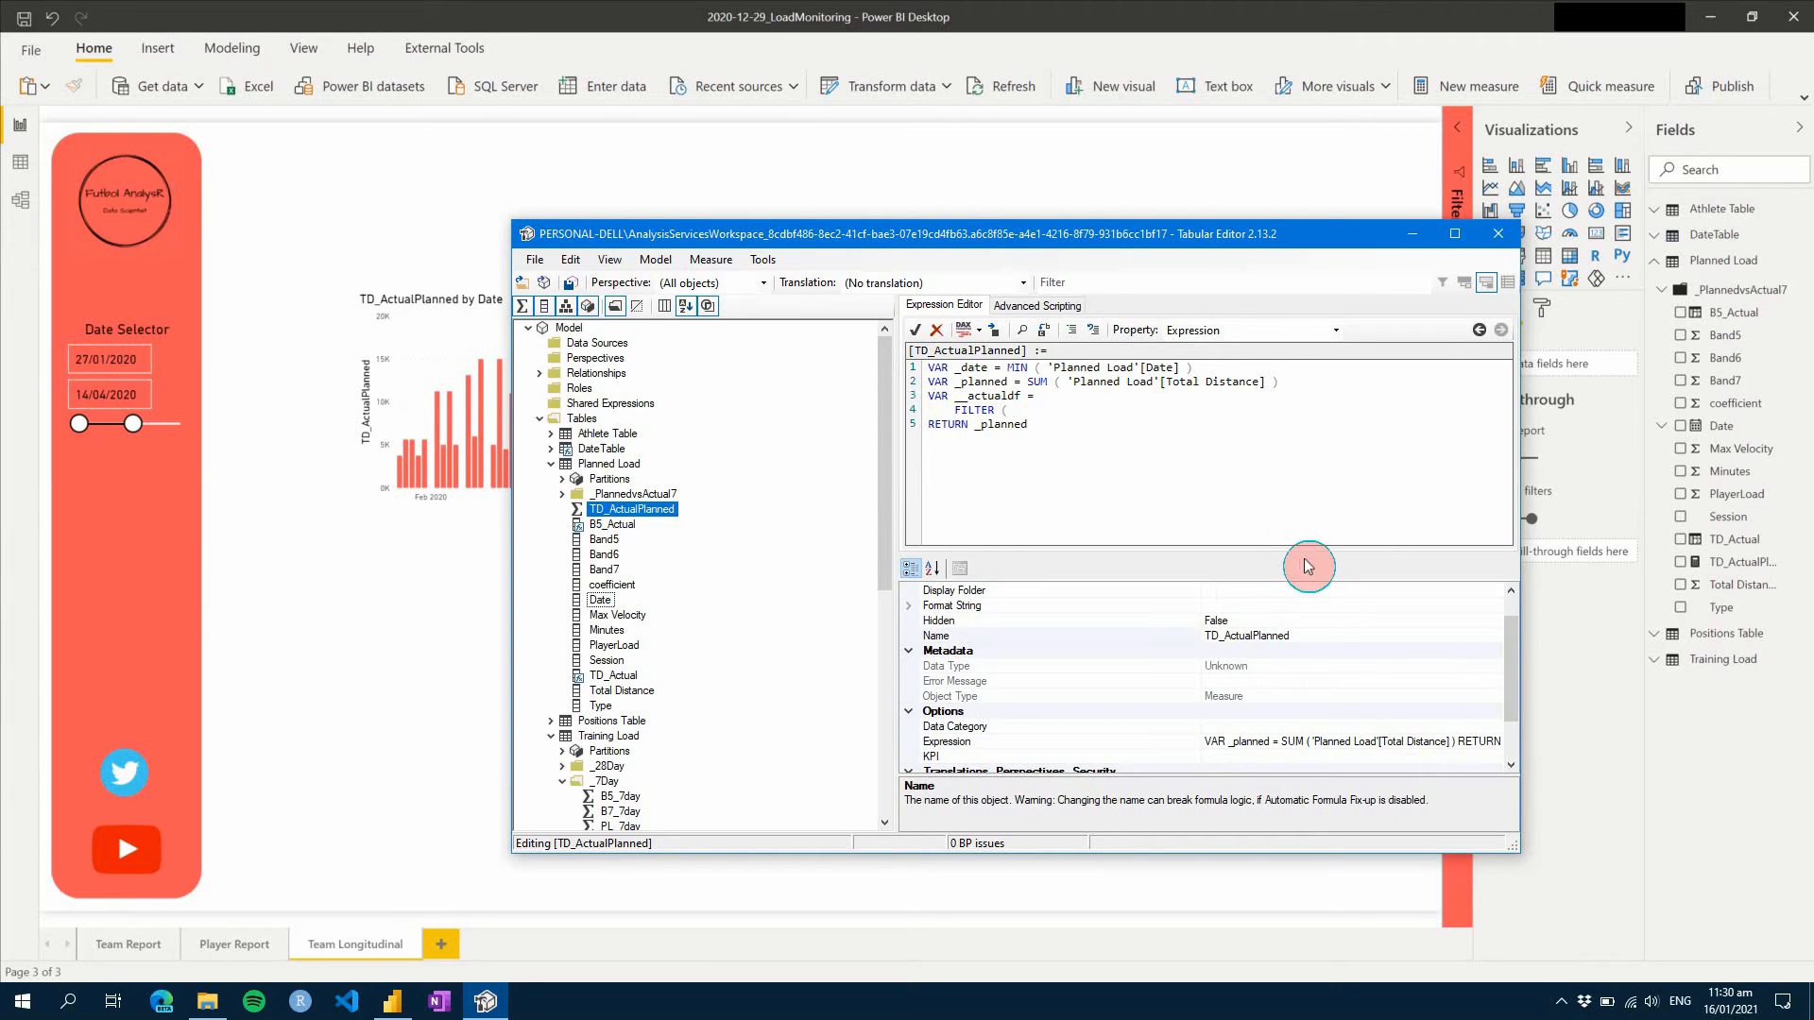
{"action": "key", "text": "Return"}
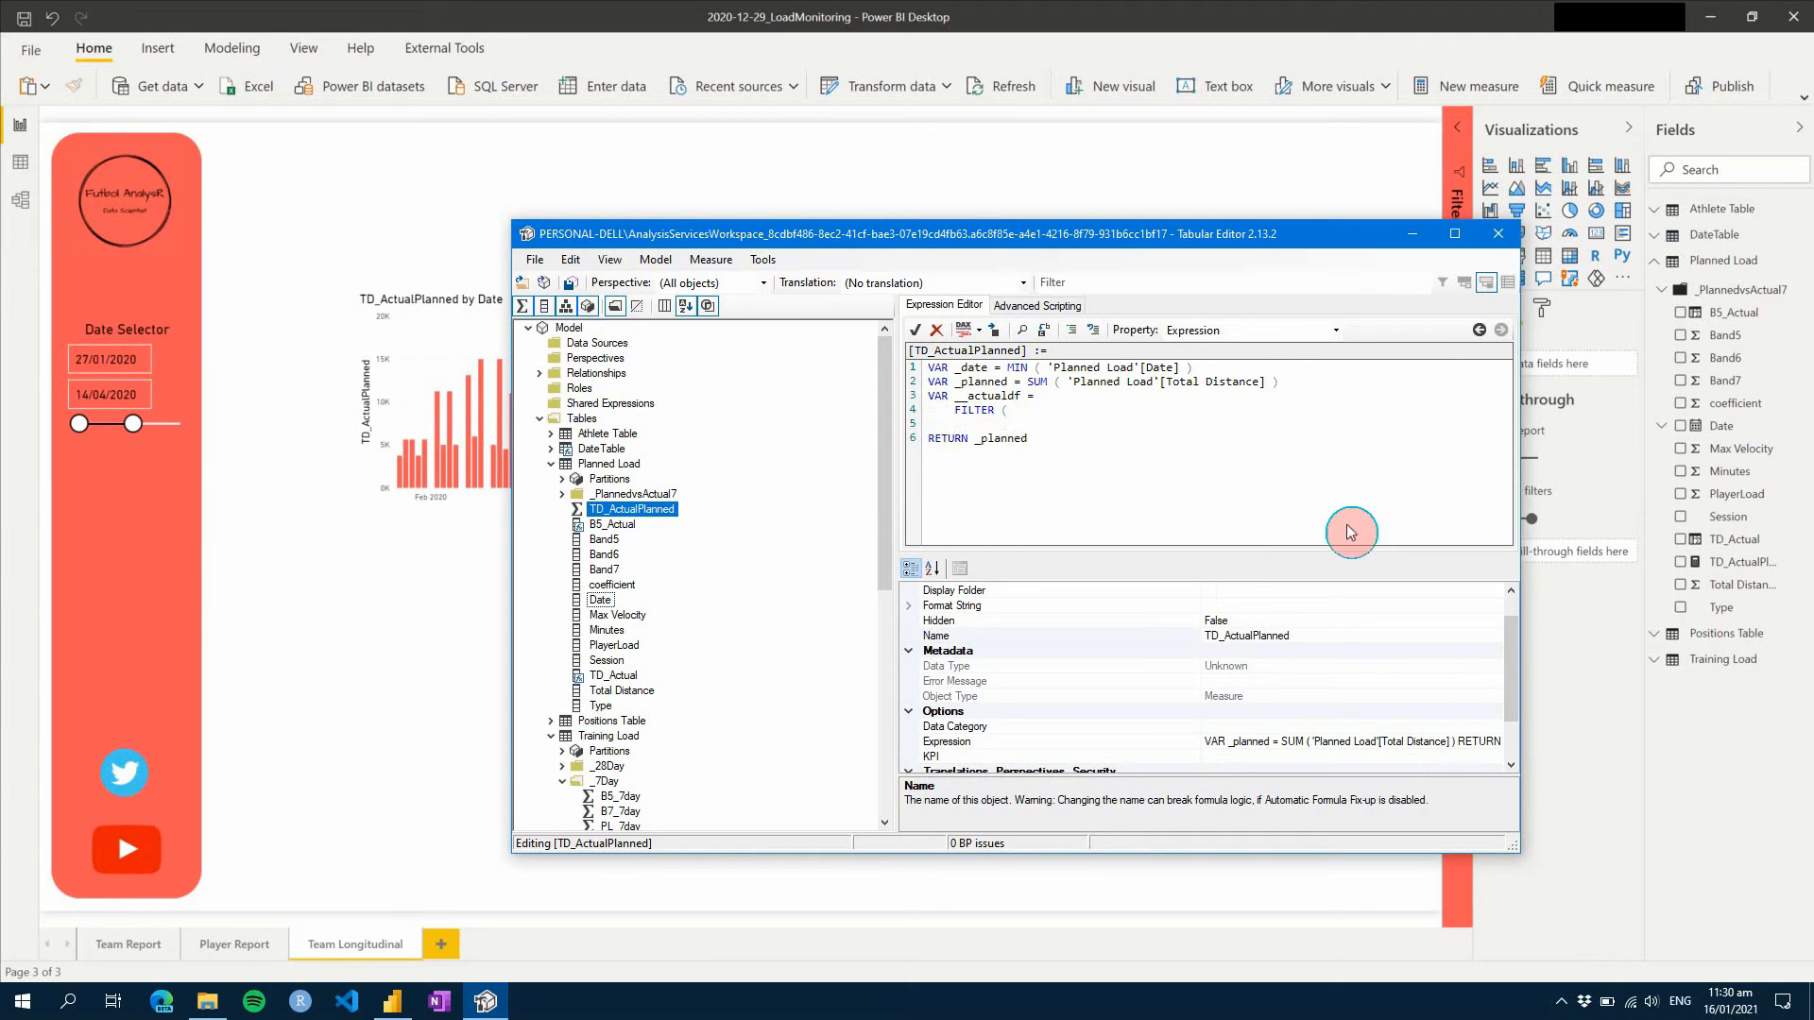
{"action": "left_click_drag", "start_coordinate": [609, 736], "coordinate": [987, 424]}
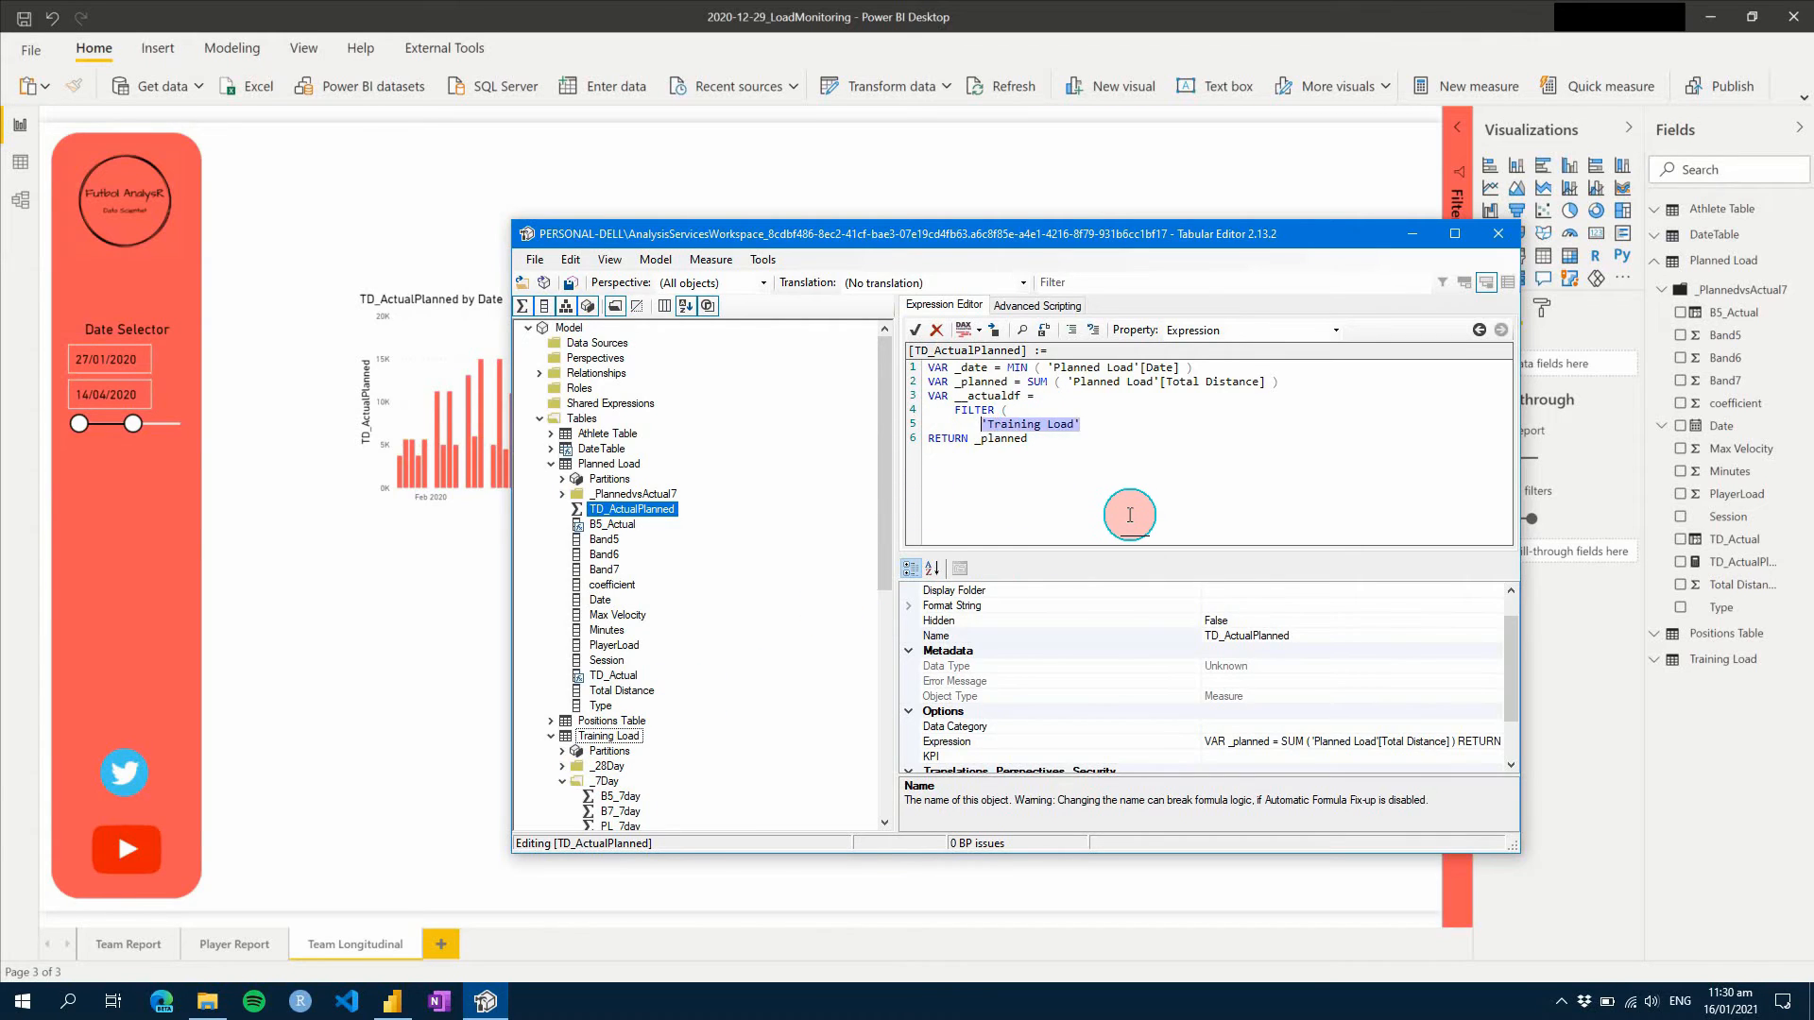
{"action": "key", "text": "End"}
{"action": "type", "text": ","}
{"action": "key", "text": "Return"}
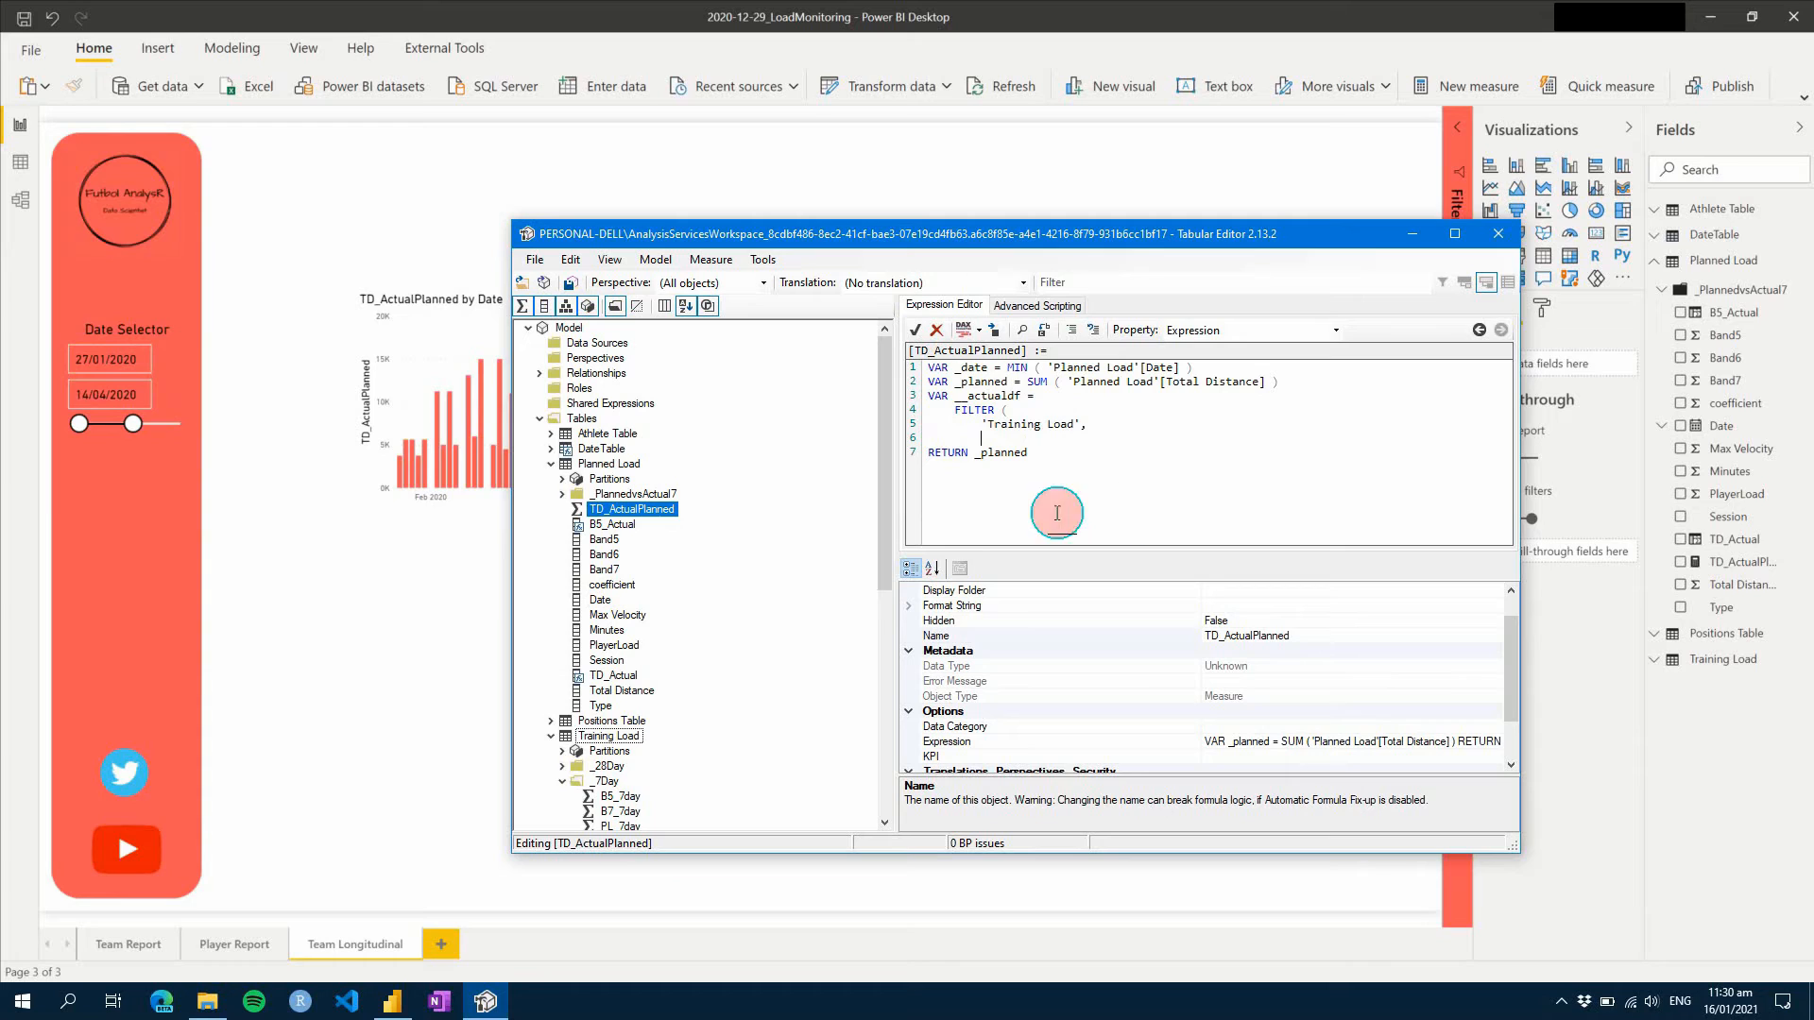
- Complete the FILTER with the condition 'Training Load'[Date] = _date and its closing parenthesis
{"action": "scroll", "coordinate": [640, 785], "scroll_direction": "down", "scroll_amount": 8}
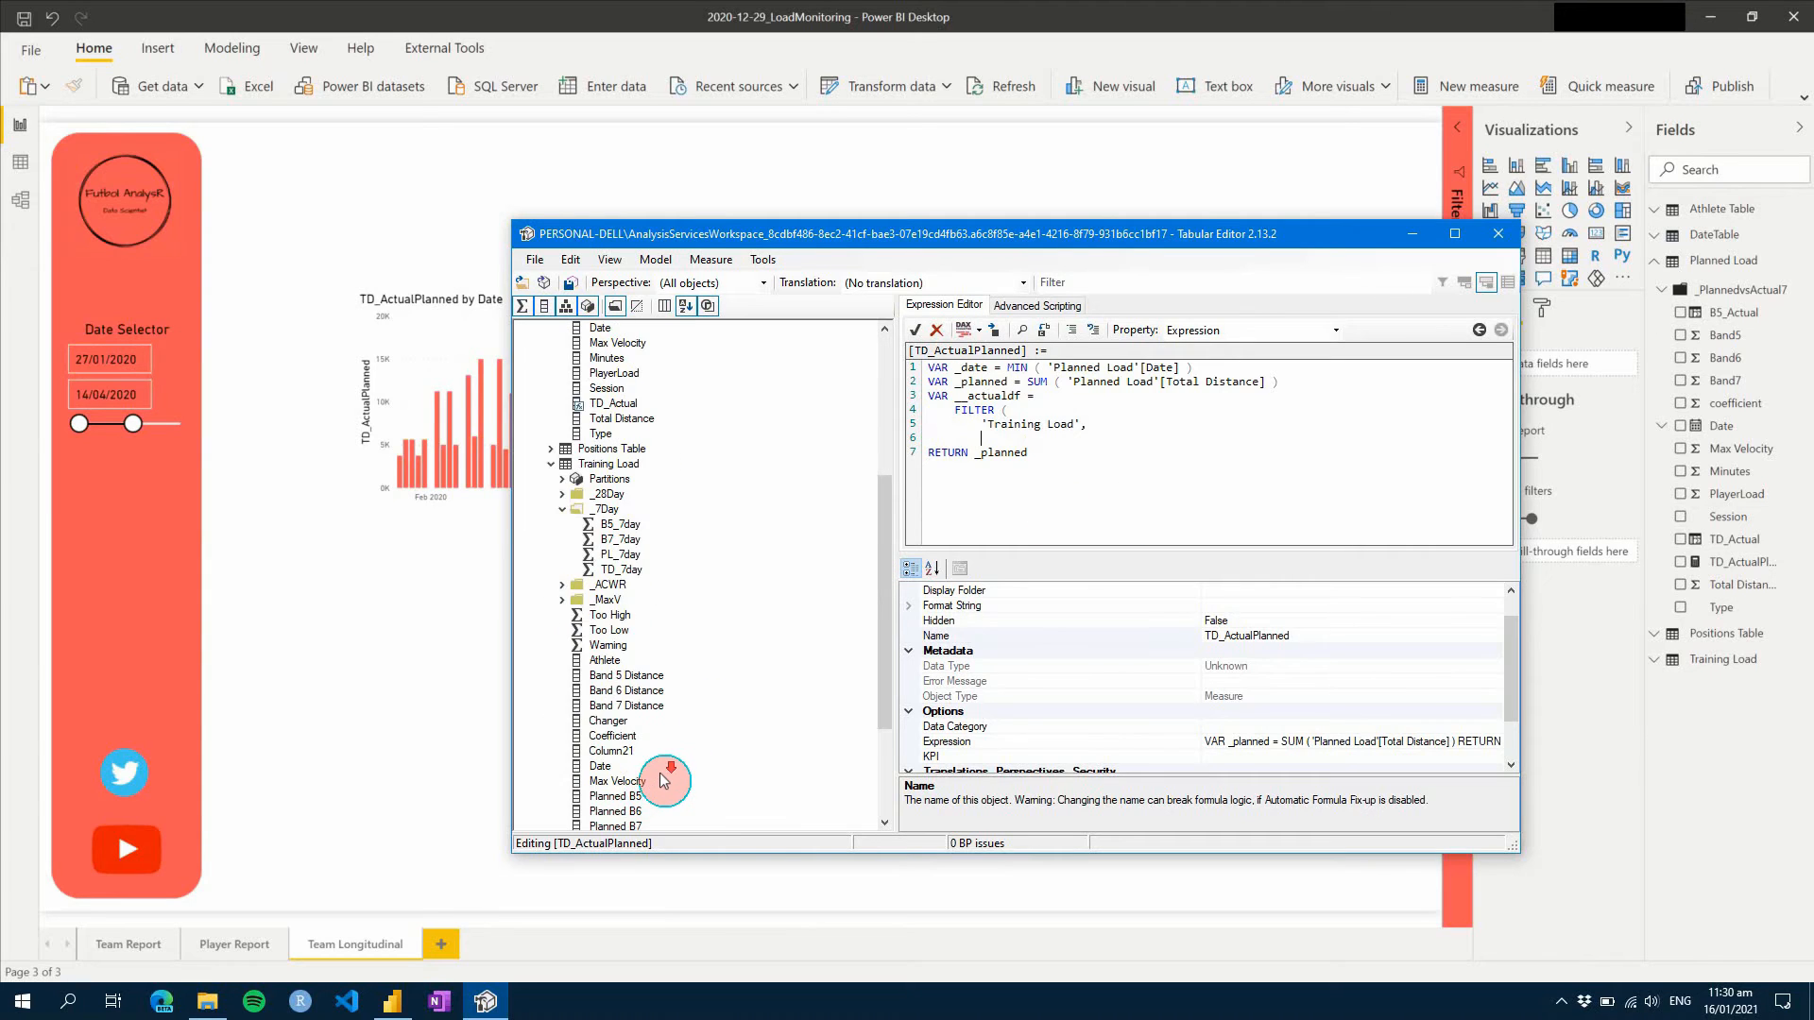
{"action": "left_click_drag", "start_coordinate": [629, 681], "coordinate": [999, 441]}
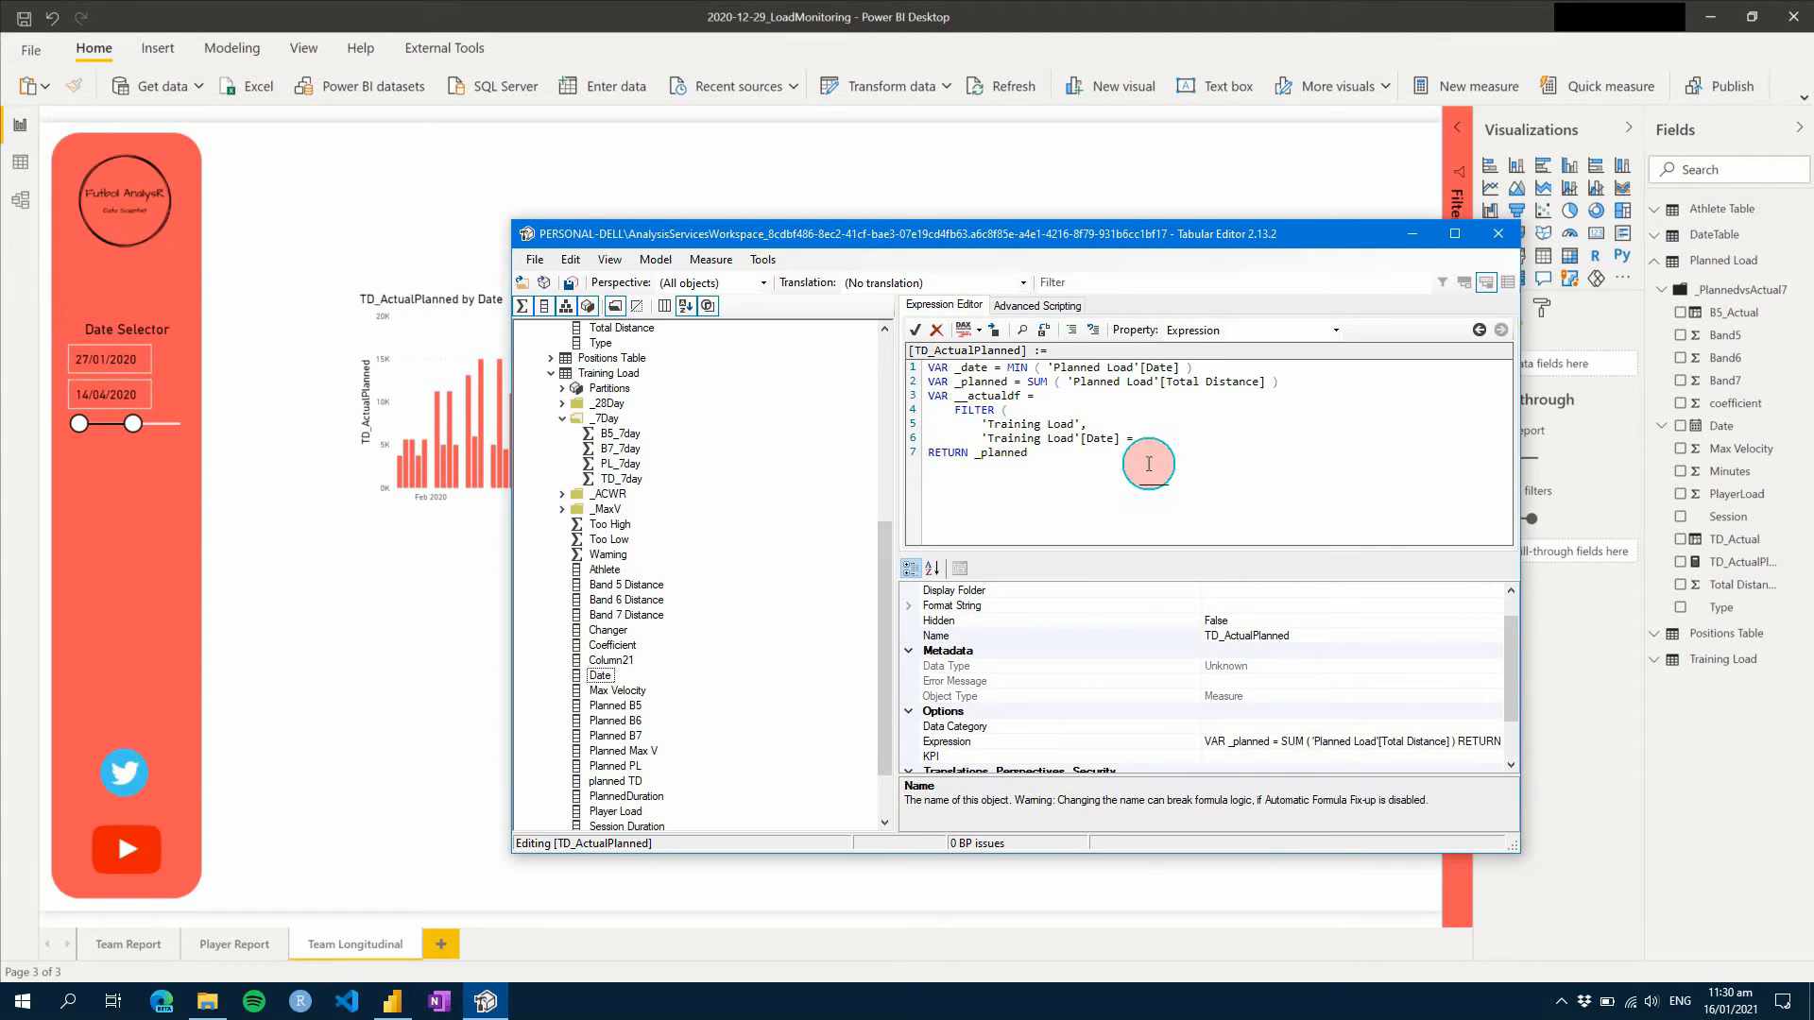
{"action": "type", "text": "_date"}
{"action": "key", "text": "Return"}
{"action": "type", "text": ")"}
{"action": "key", "text": "Return"}
- Add an _actual variable on its own line before RETURN in TD_ActualPlanned, starting an AVERAGEX expression
{"action": "type", "text": "v"}
{"action": "type", "text": "VAR "}
{"action": "type", "text": "_actial"}
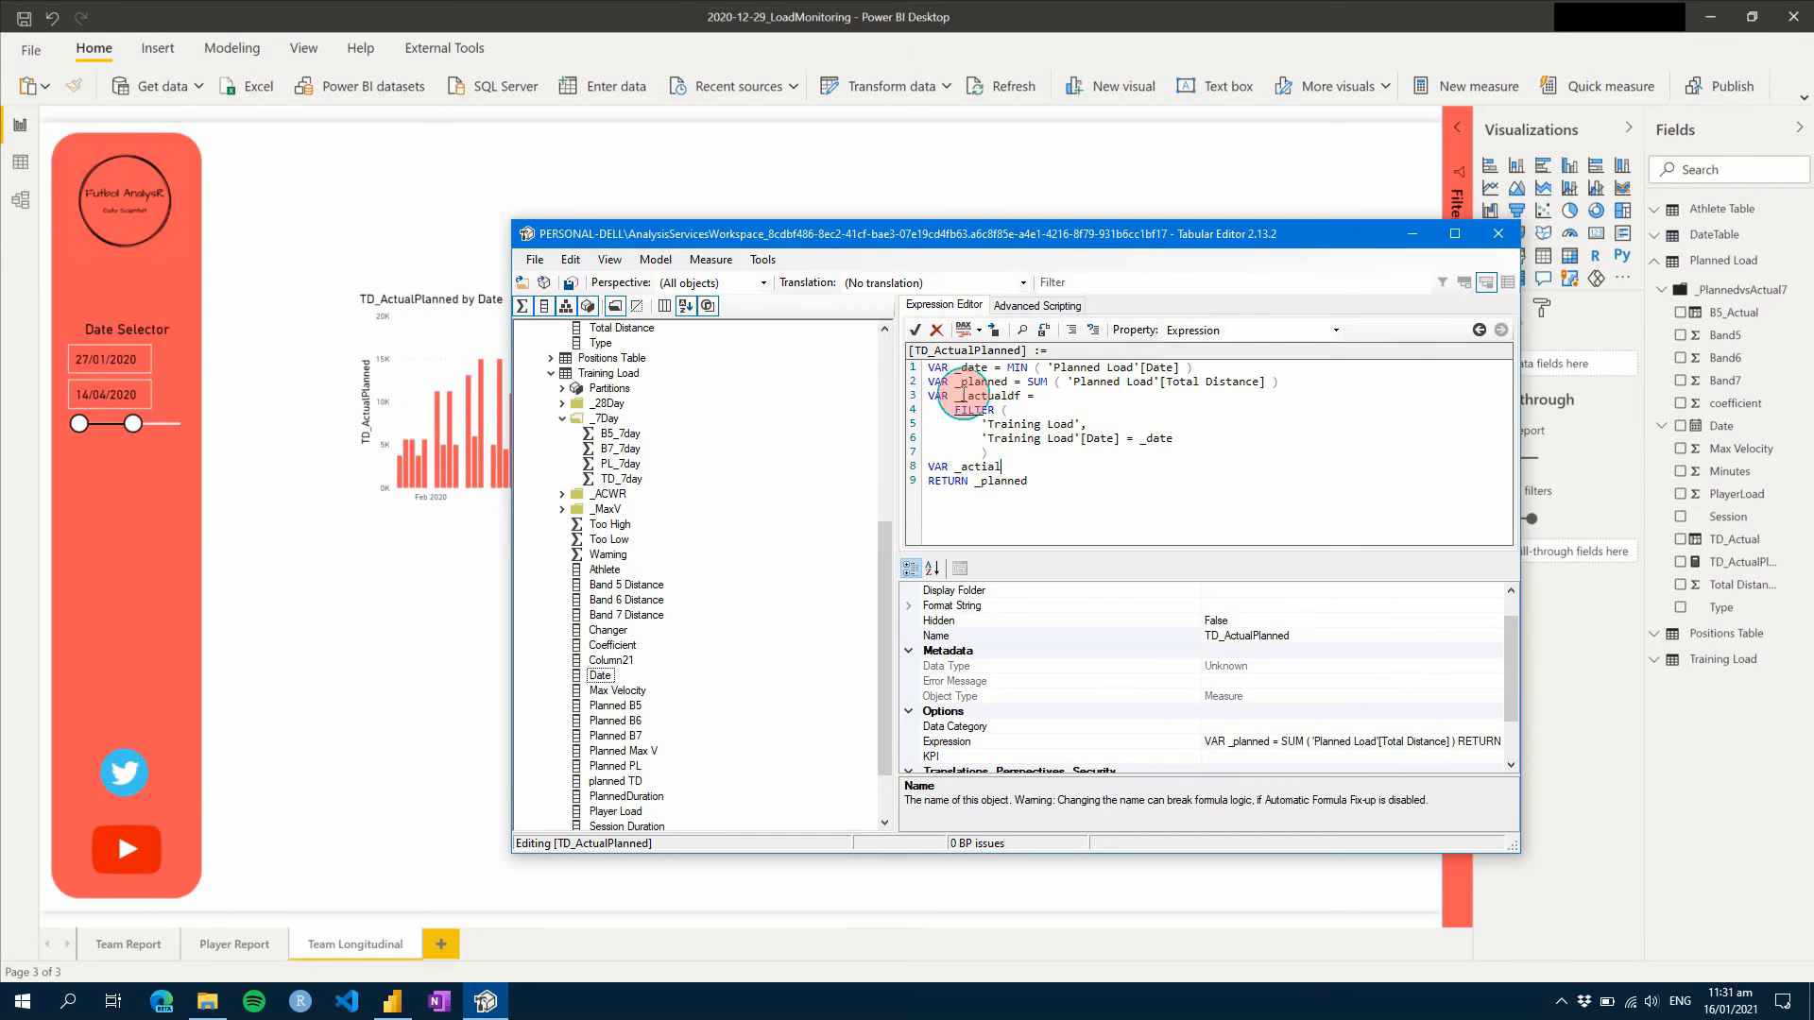
{"action": "left_click", "coordinate": [990, 468]}
{"action": "key", "text": "BackSpace"}
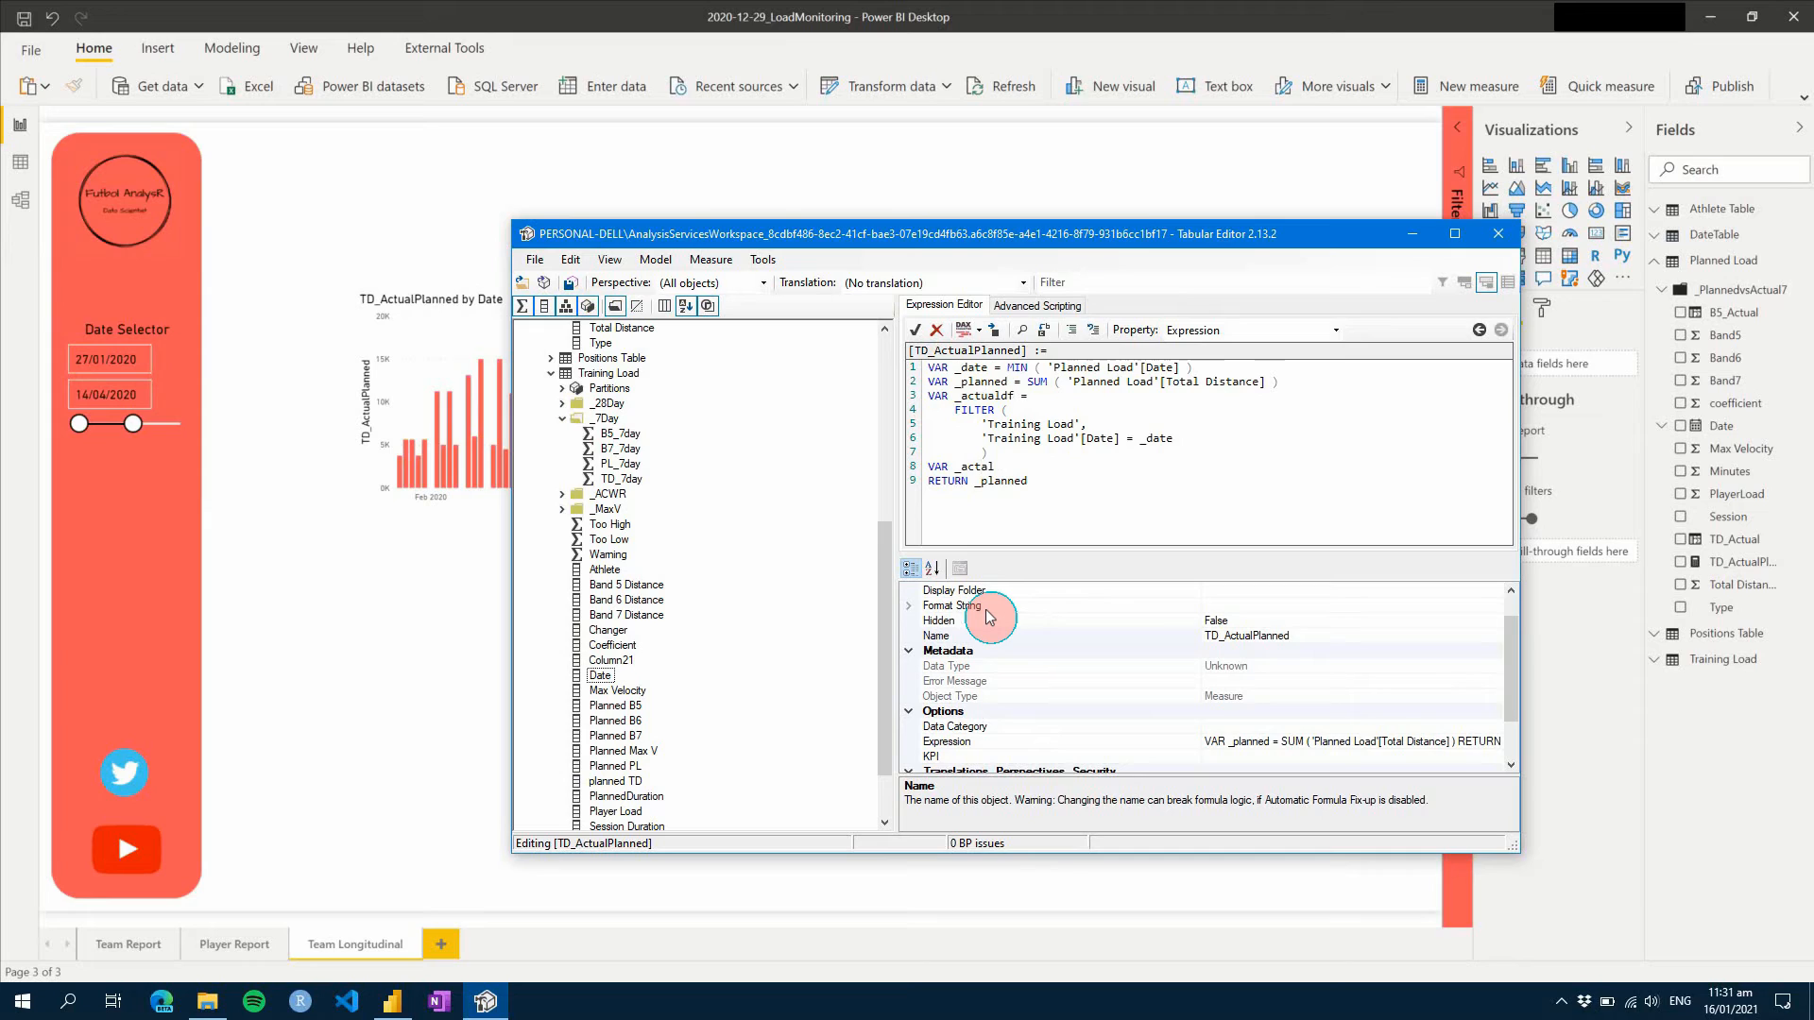
{"action": "type", "text": "u"}
{"action": "key", "text": "BackSpace"}
{"action": "key", "text": "BackSpace"}
{"action": "type", "text": "="}
{"action": "key", "text": "Return"}
{"action": "type", "text": "AVERAGEX ("}
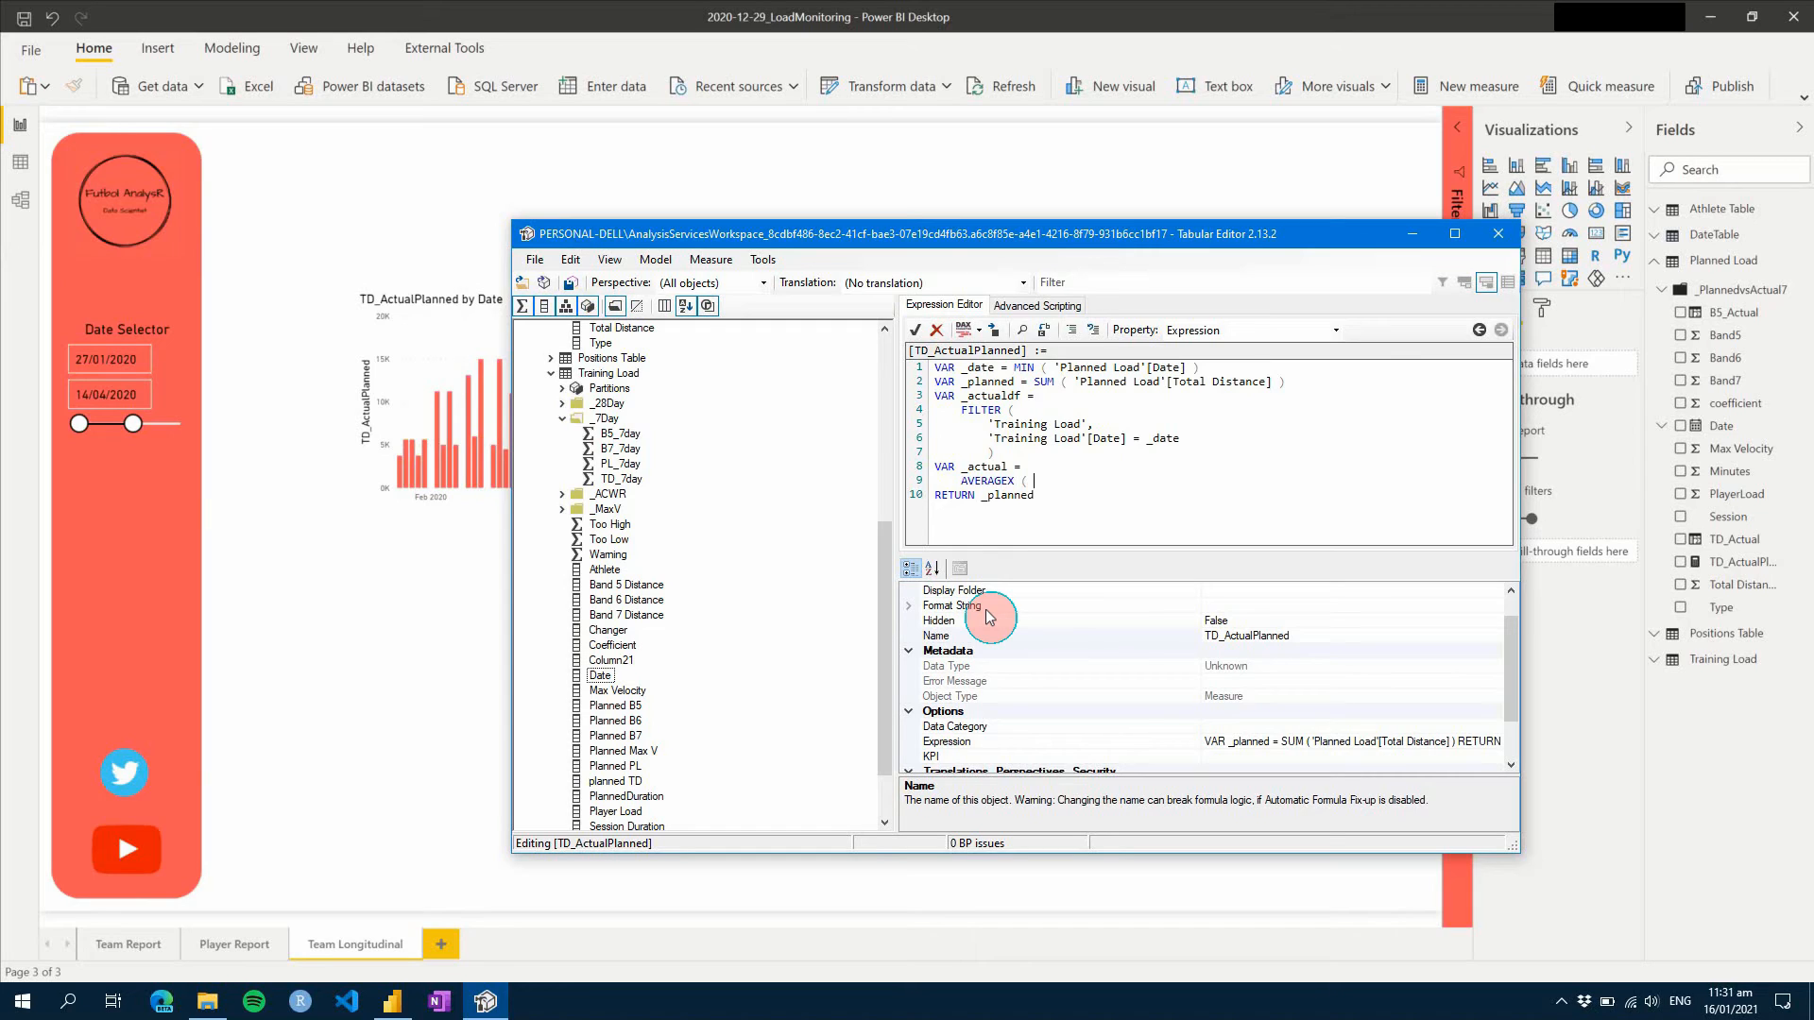
- Complete the AVERAGEX with _actualdf as its table, 'Training Load'[Total Distance] as its expression, and a closing parenthesis
{"action": "type", "text": "actualdf,"}
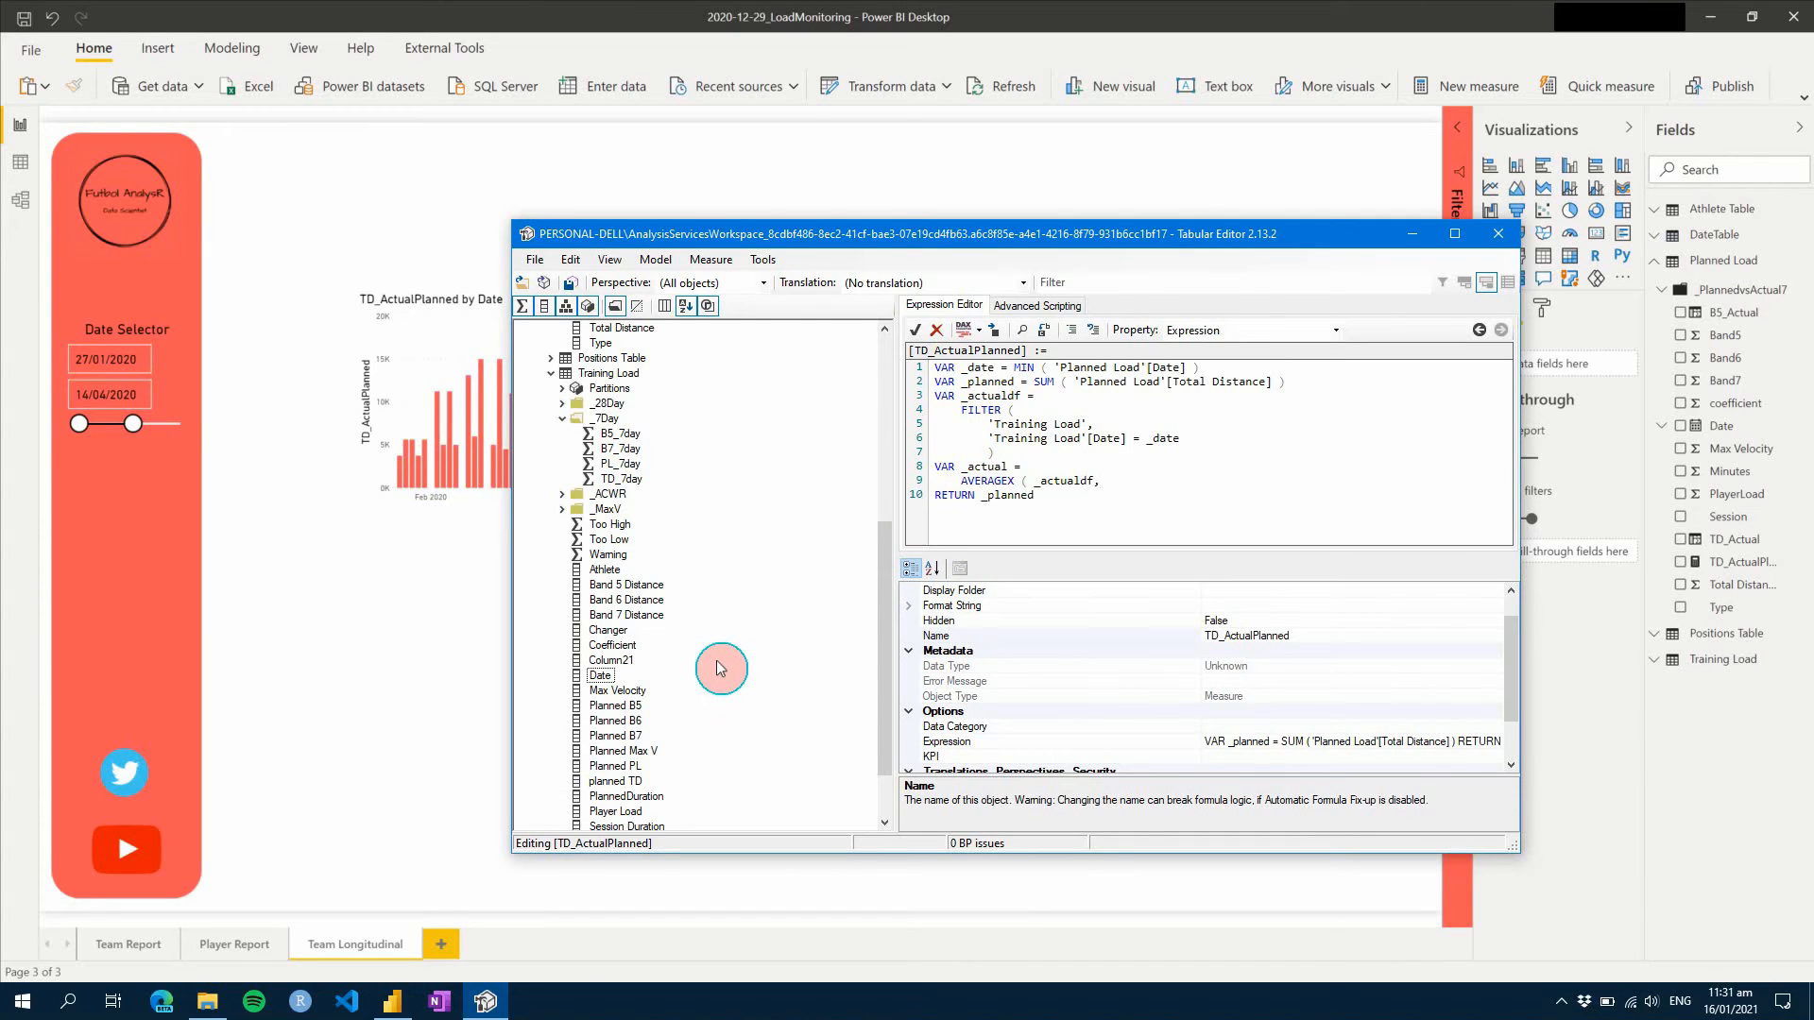
{"action": "scroll", "coordinate": [721, 668], "scroll_direction": "down", "scroll_amount": 2}
{"action": "left_click_drag", "start_coordinate": [623, 766], "coordinate": [1134, 491]}
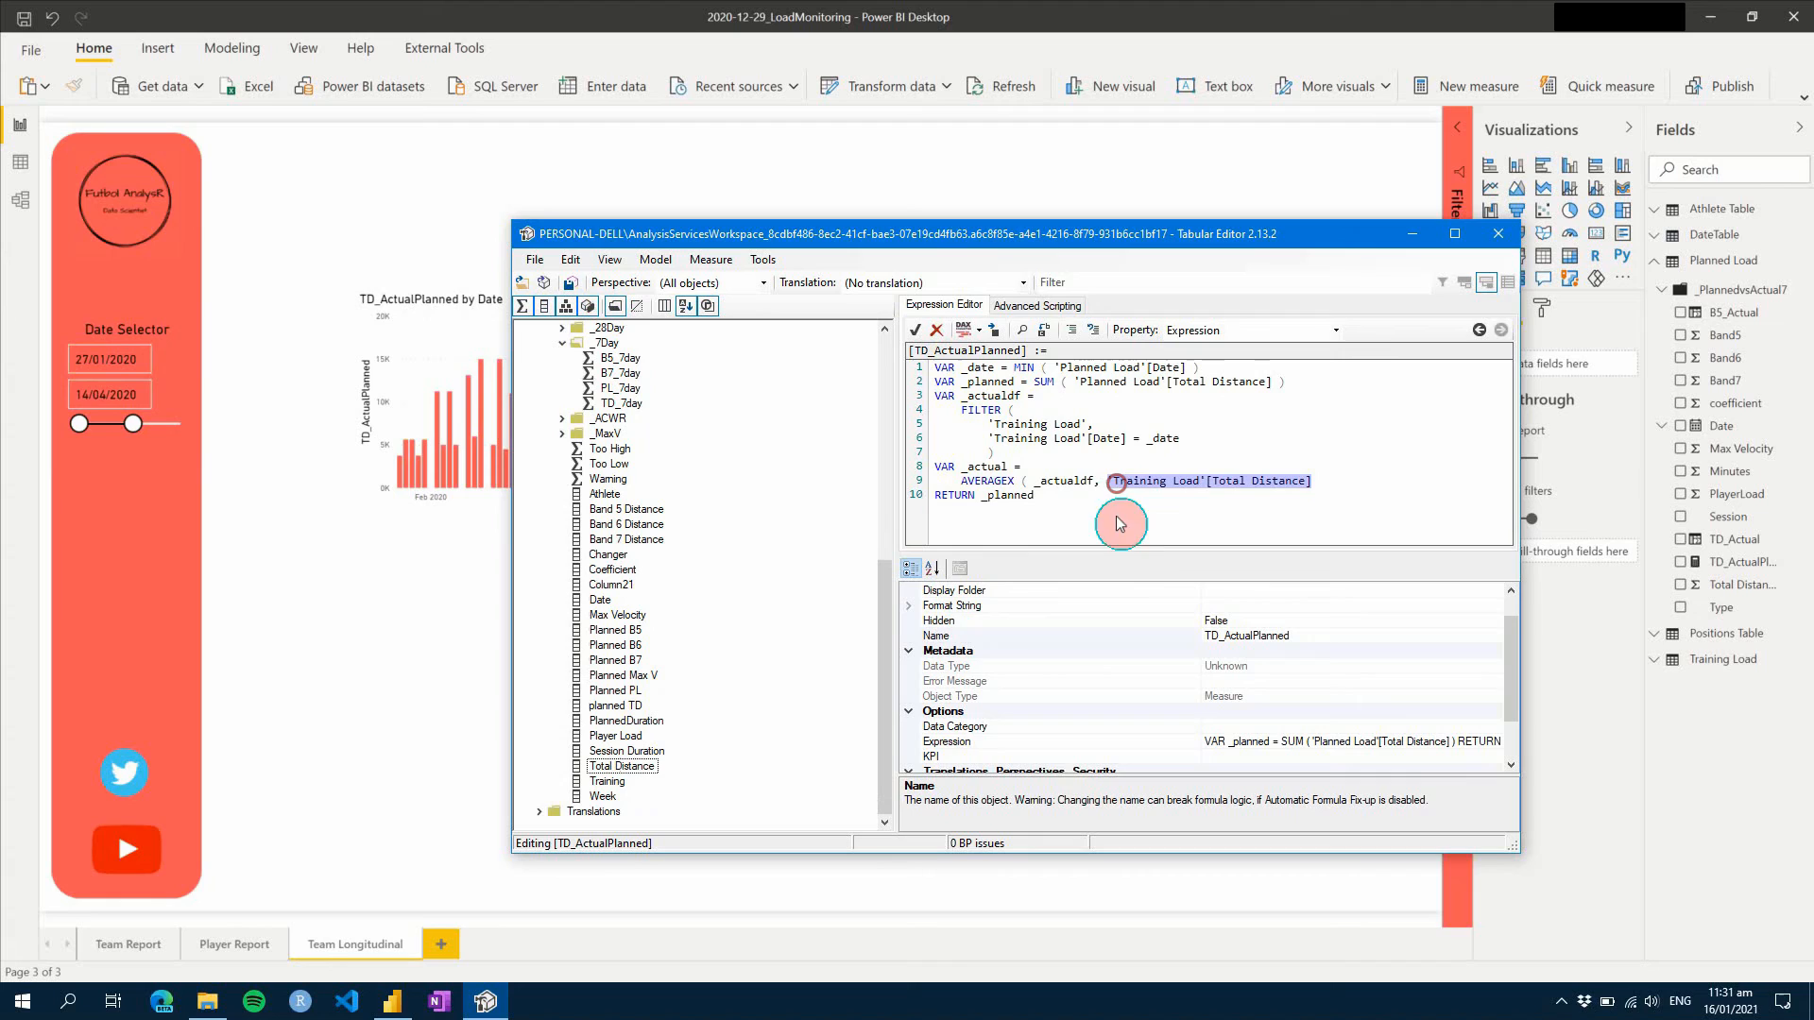
{"action": "left_click", "coordinate": [1297, 482]}
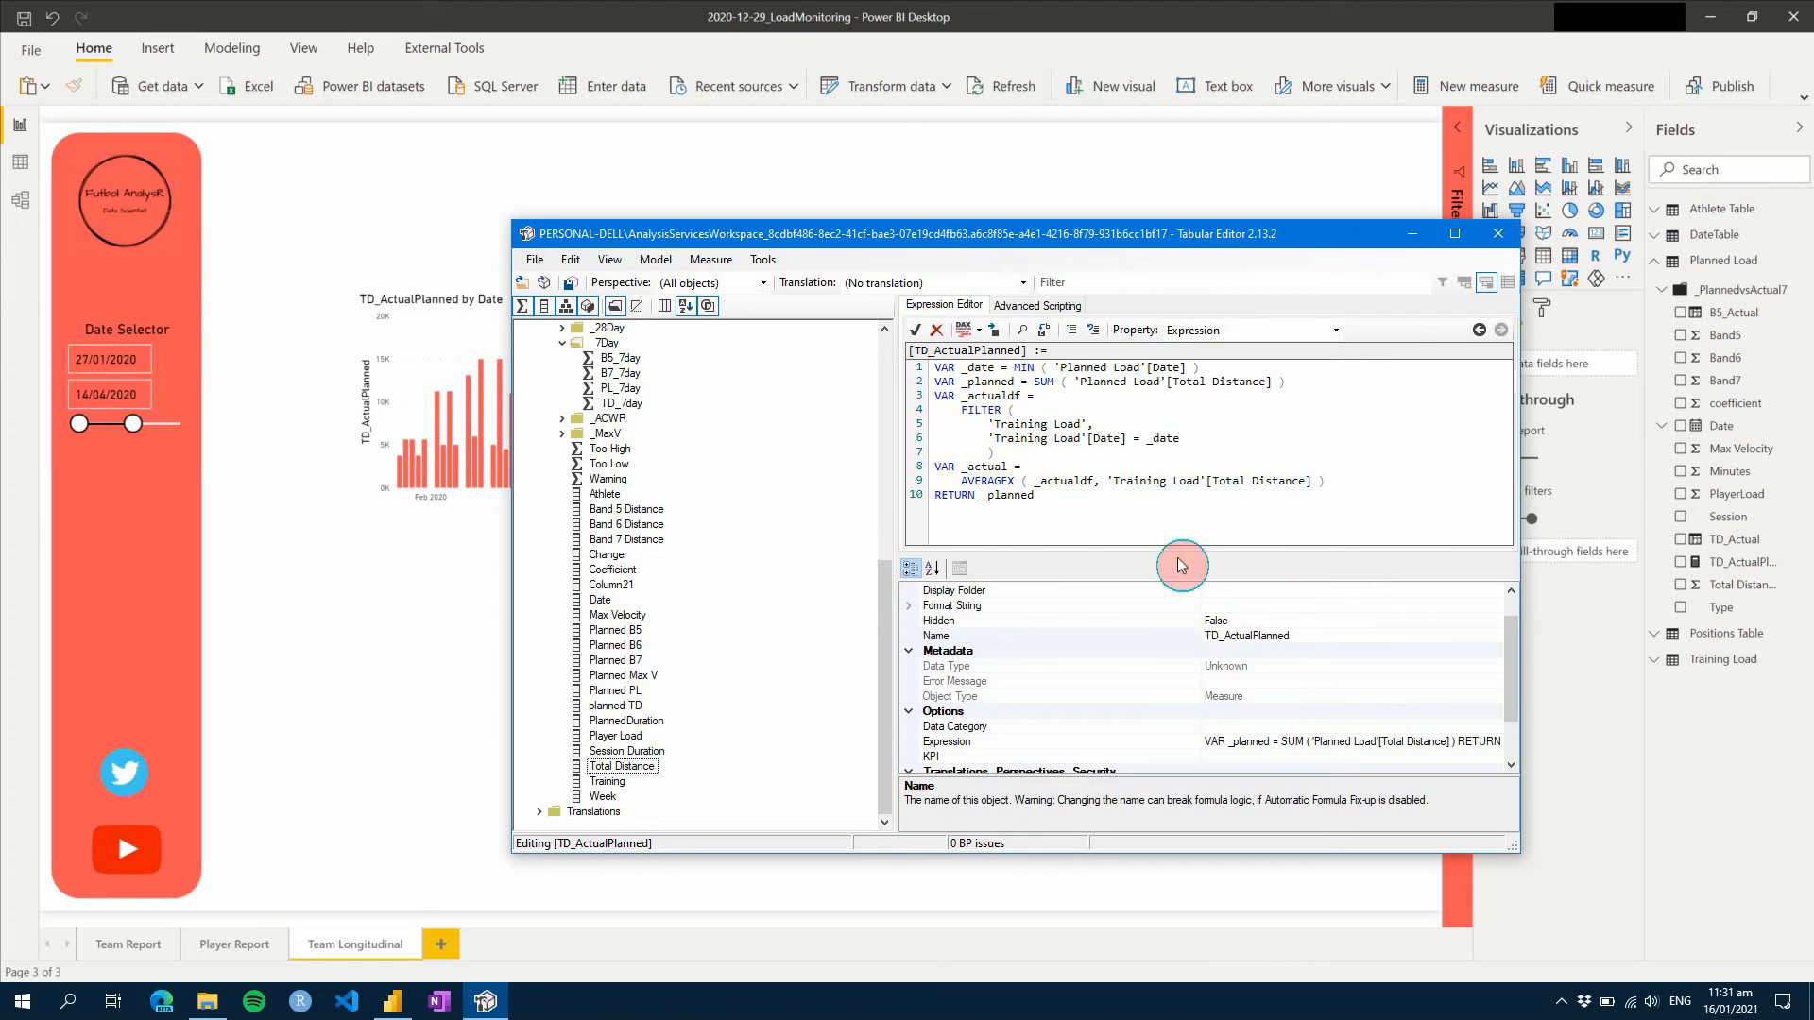
- Insert a _val variable before RETURN equal to IF ( ISBLANK ( _actual ), _planned, _actual )
{"action": "left_click", "coordinate": [984, 497]}
{"action": "key", "text": "Home"}
{"action": "key", "text": "Return"}
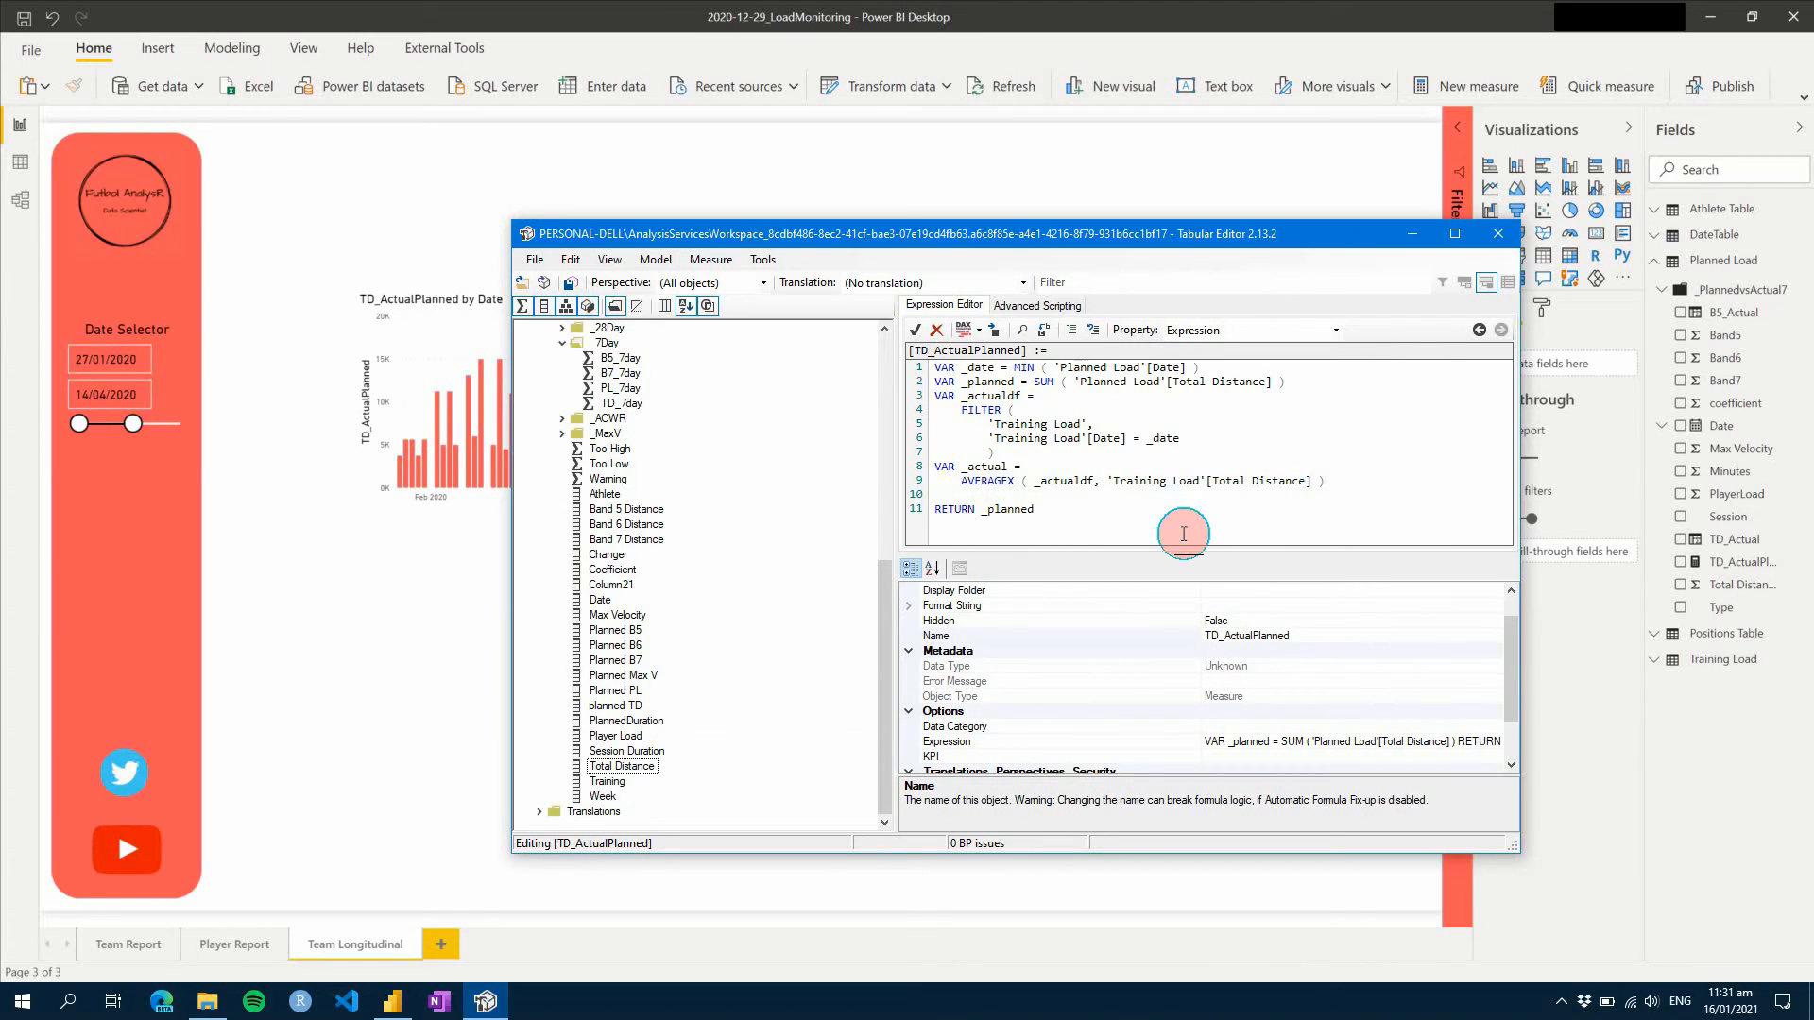
{"action": "type", "text": "VAR _val ="}
{"action": "key", "text": "Return"}
{"action": "type", "text": "IF ( ISBLANK ( _actual ) "}
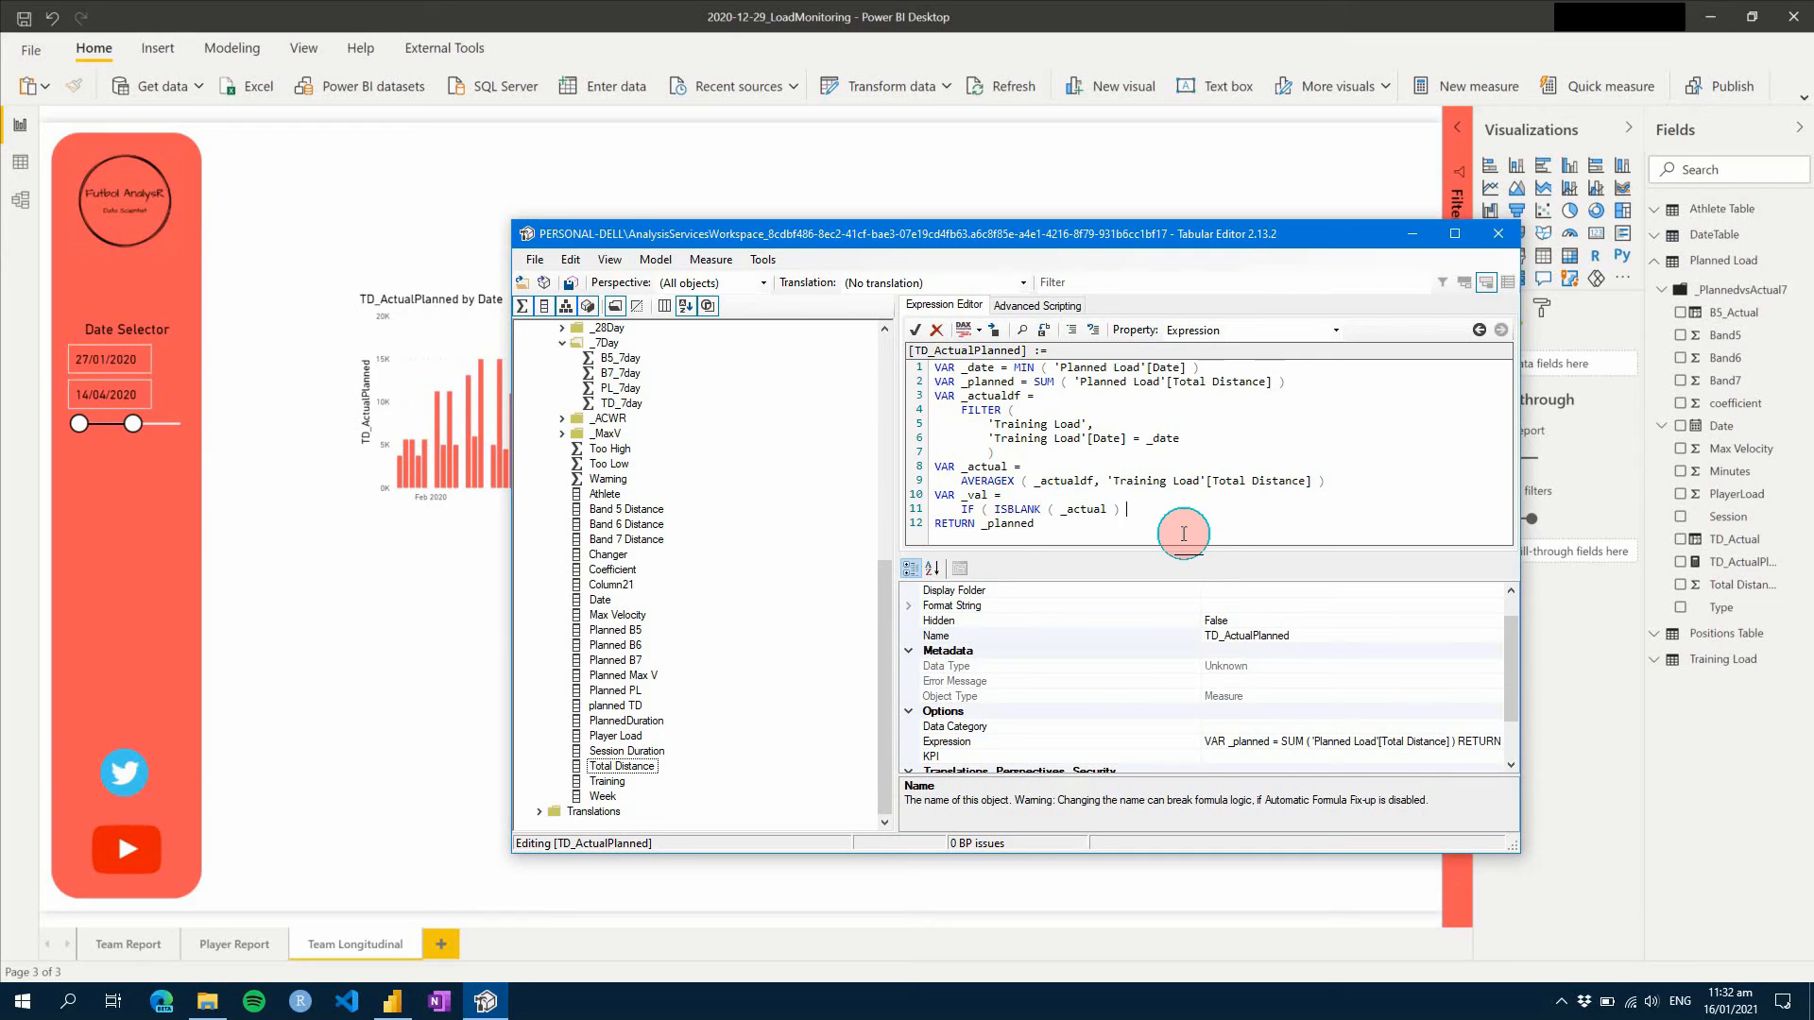
{"action": "type", "text": " _planned, _actual )"}
- Make TD_ActualPlanned return _val, and save the DAX-formatted measure to the model
{"action": "key", "text": "ctrl+shift+Left"}
{"action": "type", "text": "_val"}
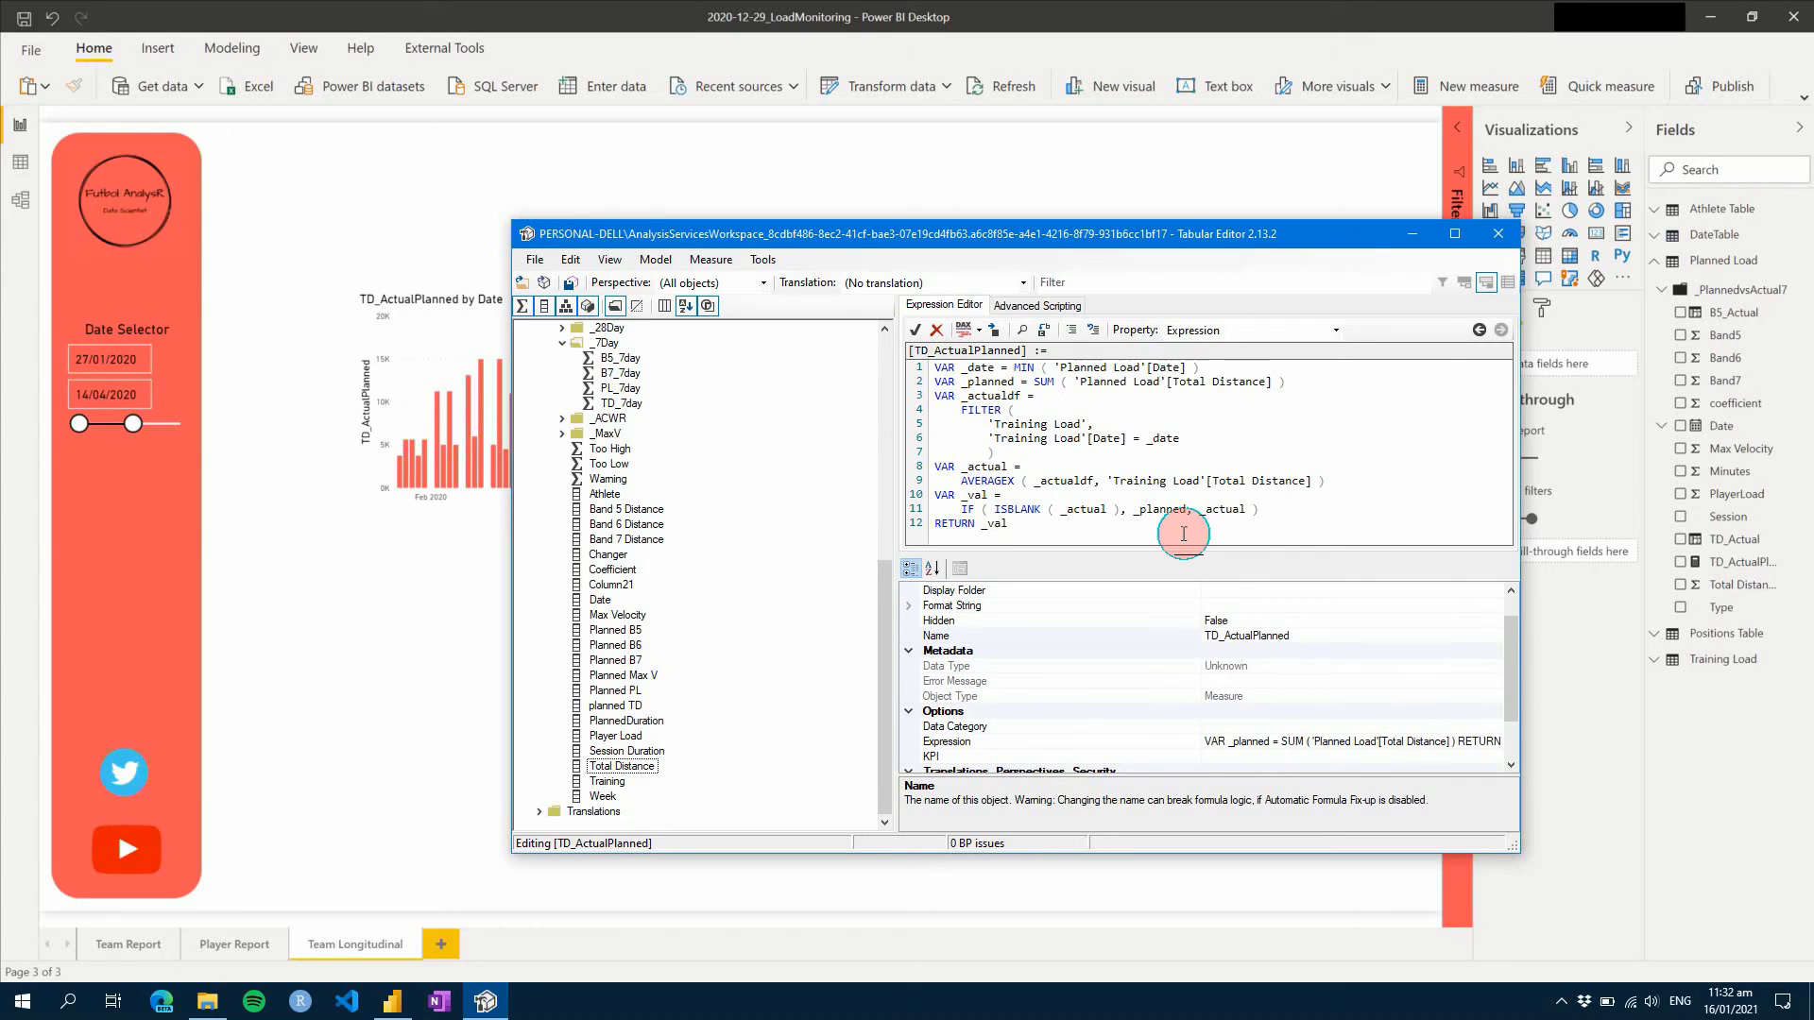
{"action": "left_click", "coordinate": [964, 329]}
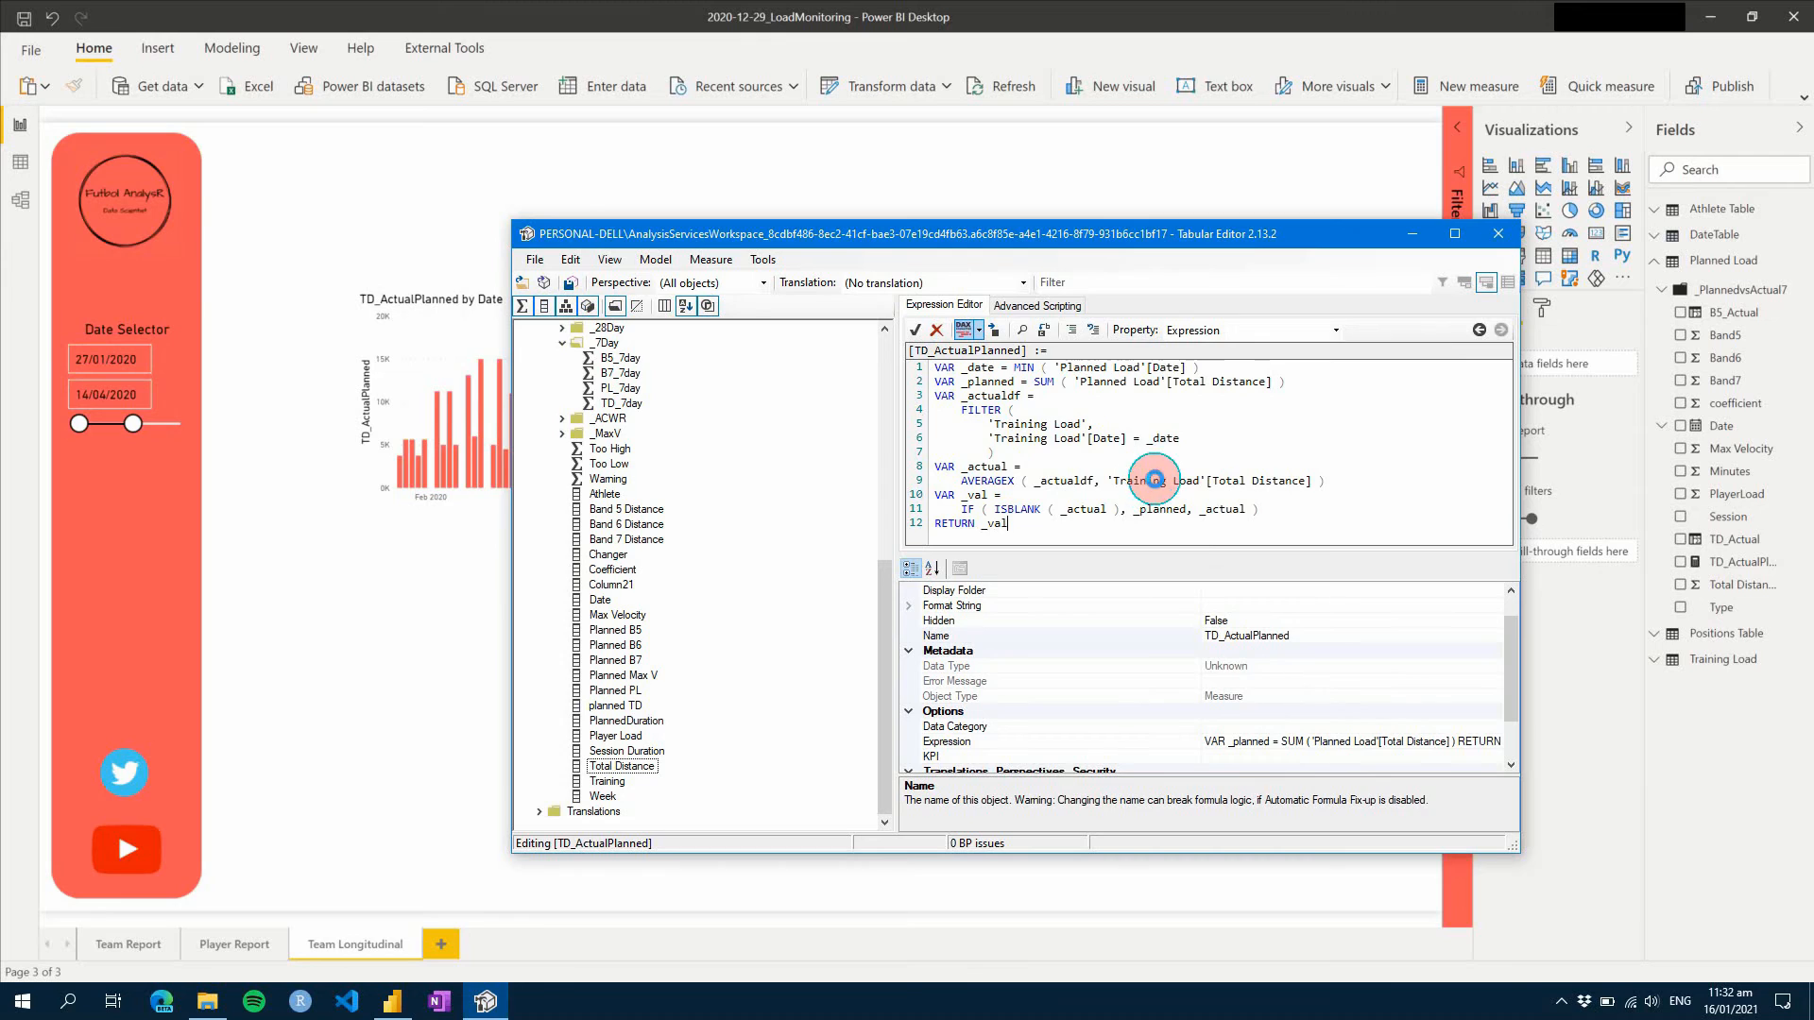
{"action": "key", "text": "ctrl+s"}
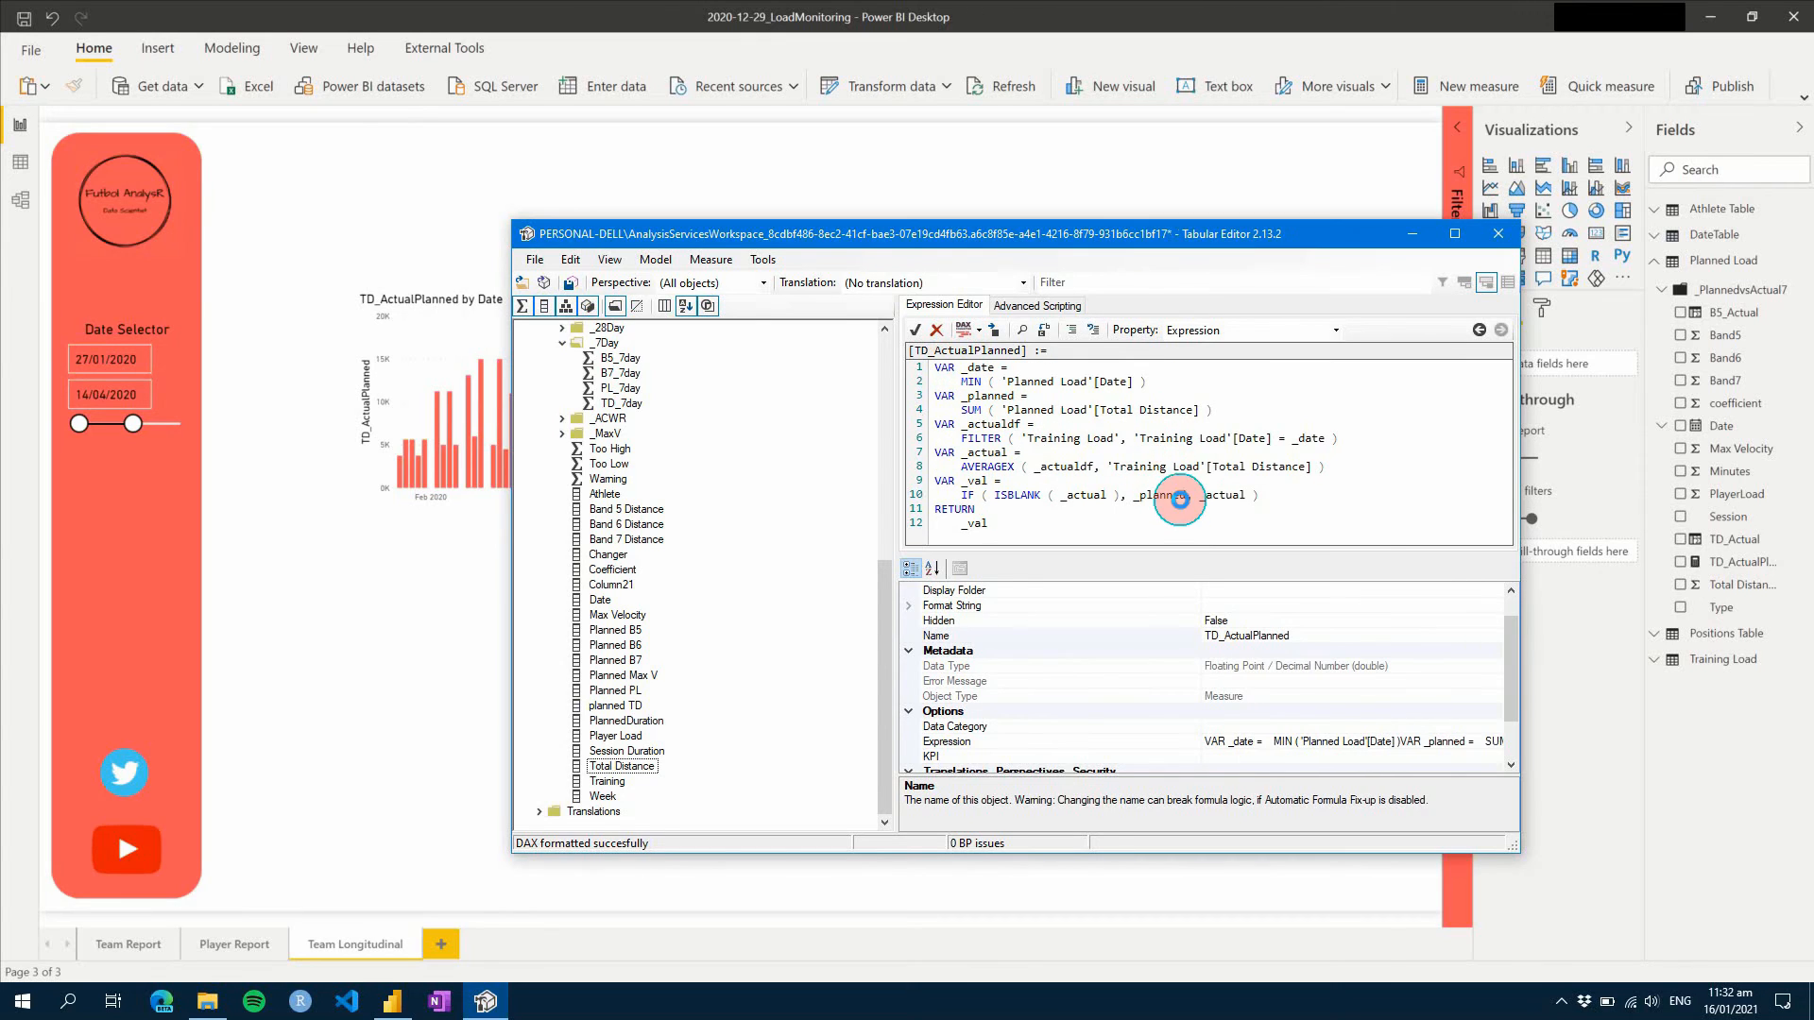
- In Power BI Desktop, inspect the TD_ActualPlanned column chart and the measure's updated formula
{"action": "left_click", "coordinate": [883, 165]}
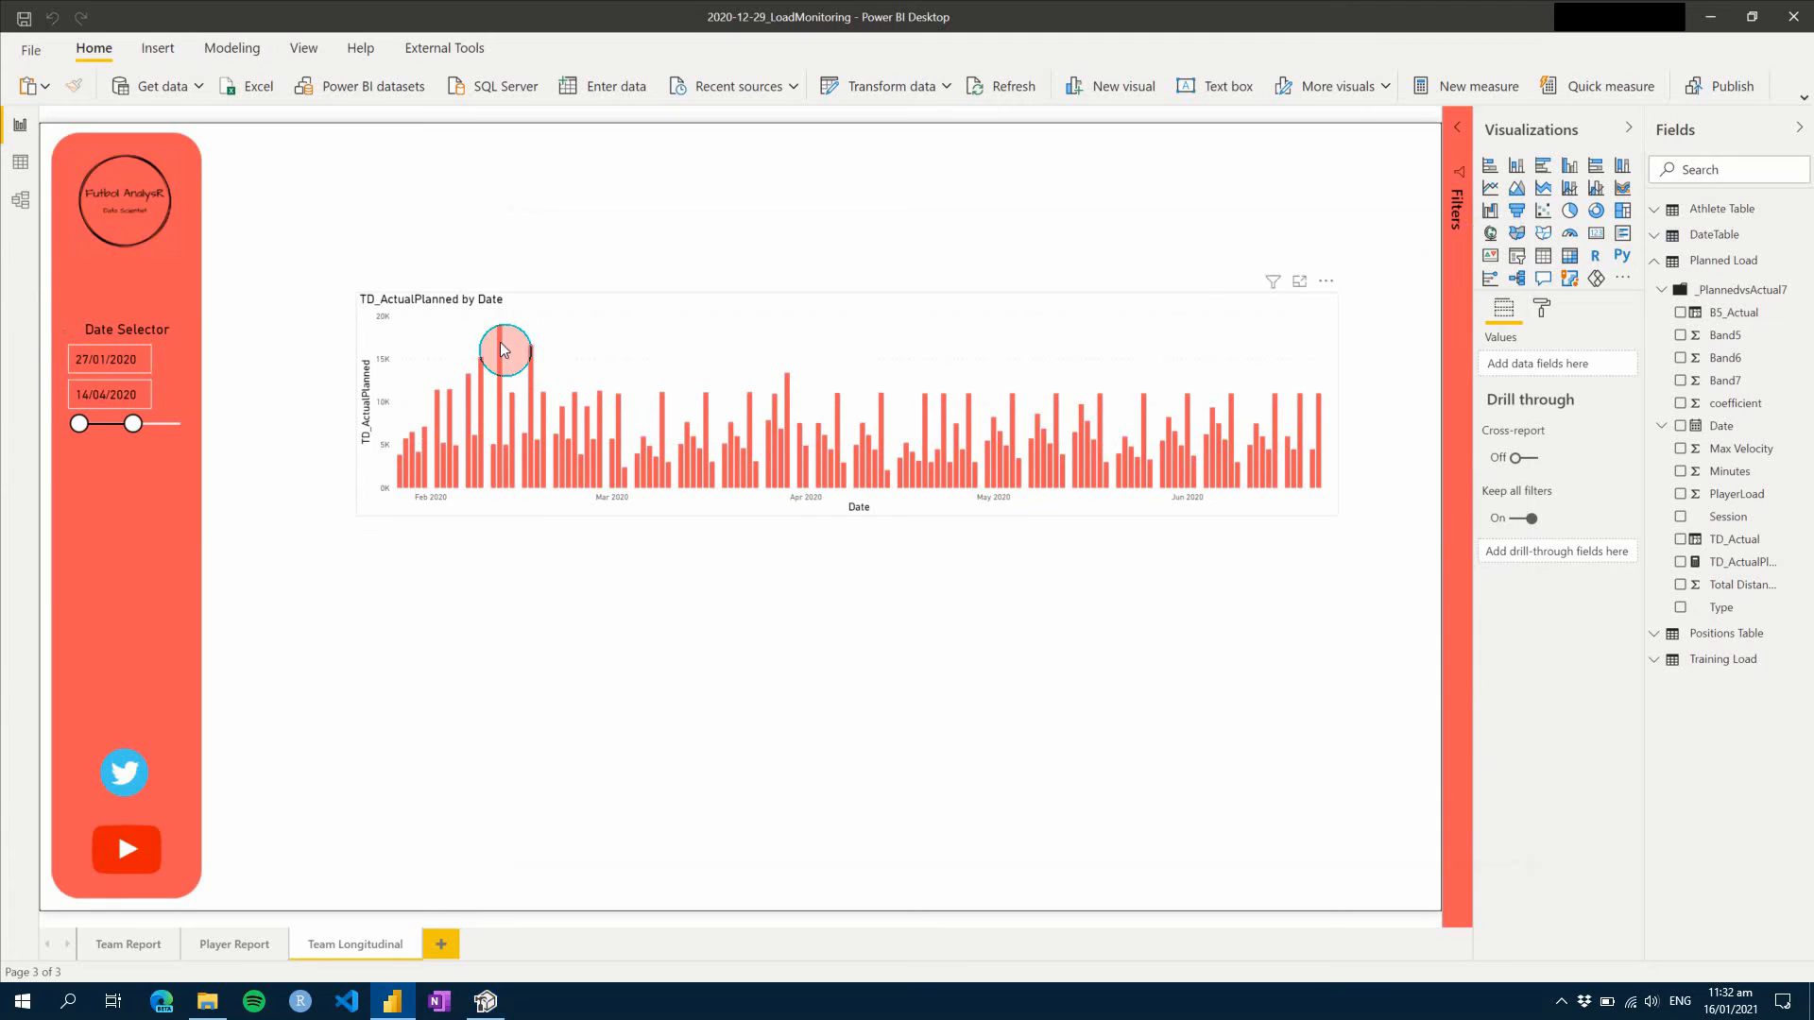
{"action": "mouse_move", "coordinate": [507, 372]}
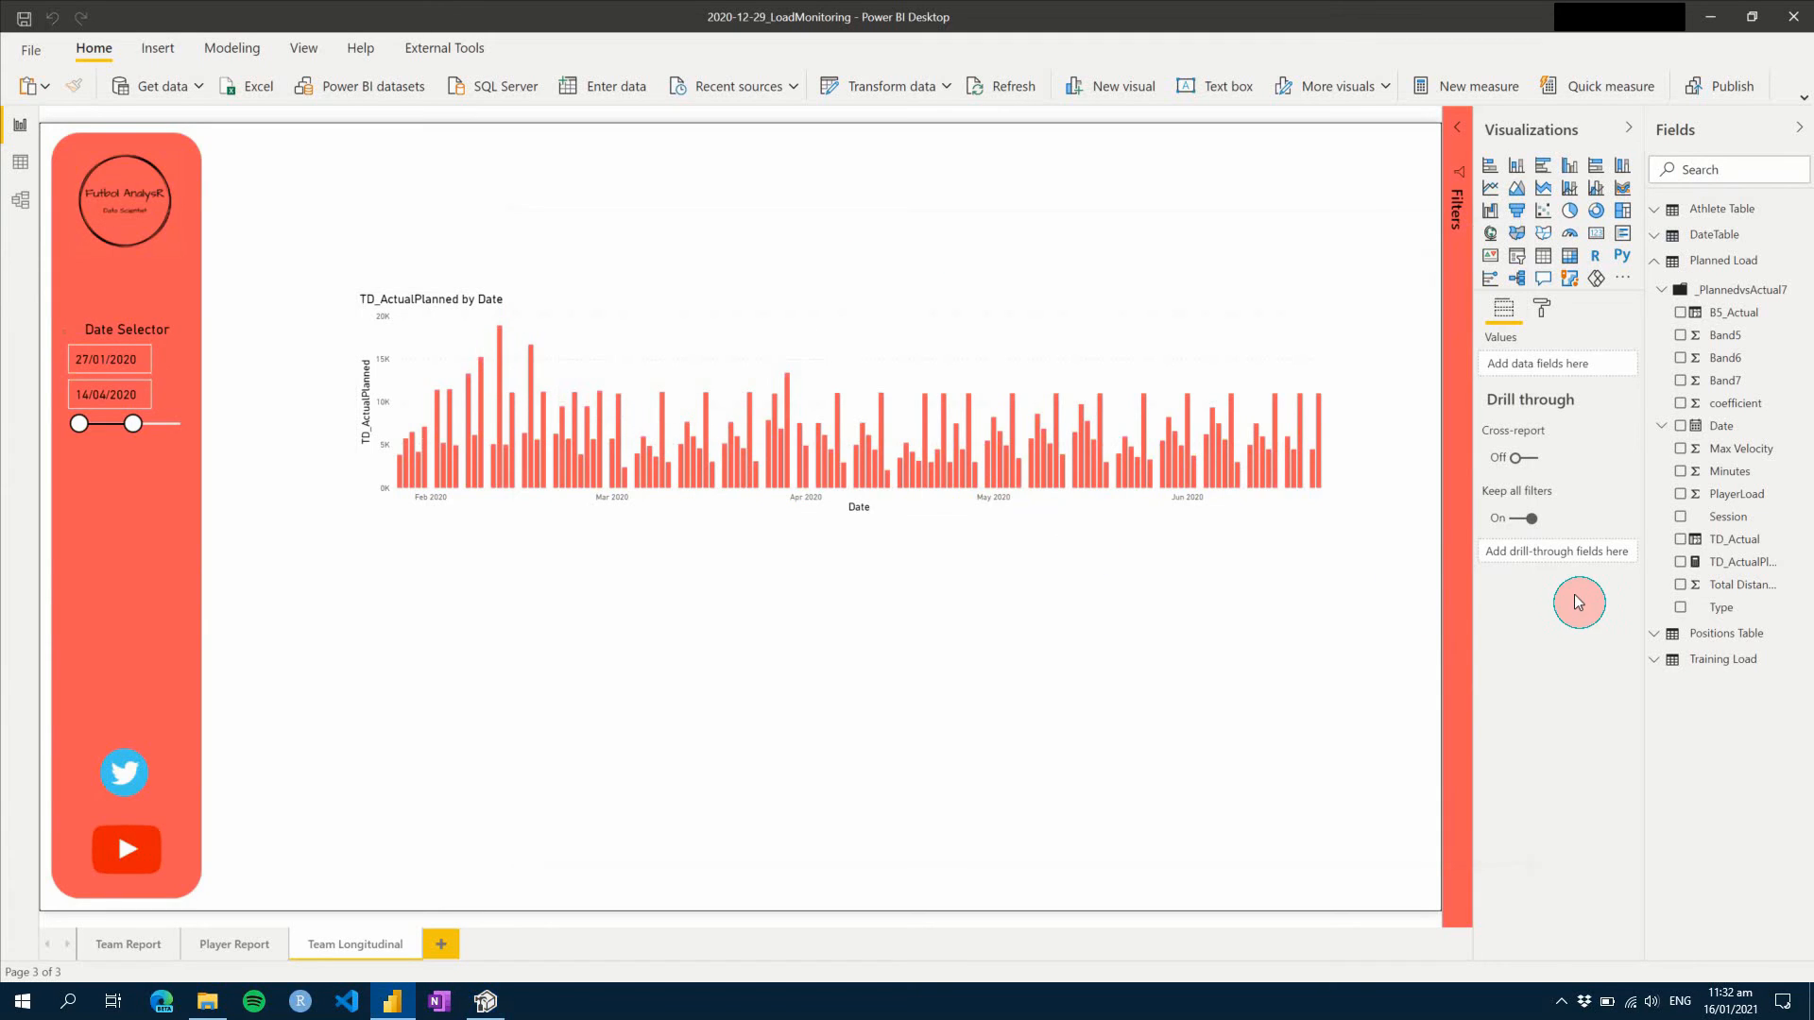
{"action": "left_click", "coordinate": [1712, 567]}
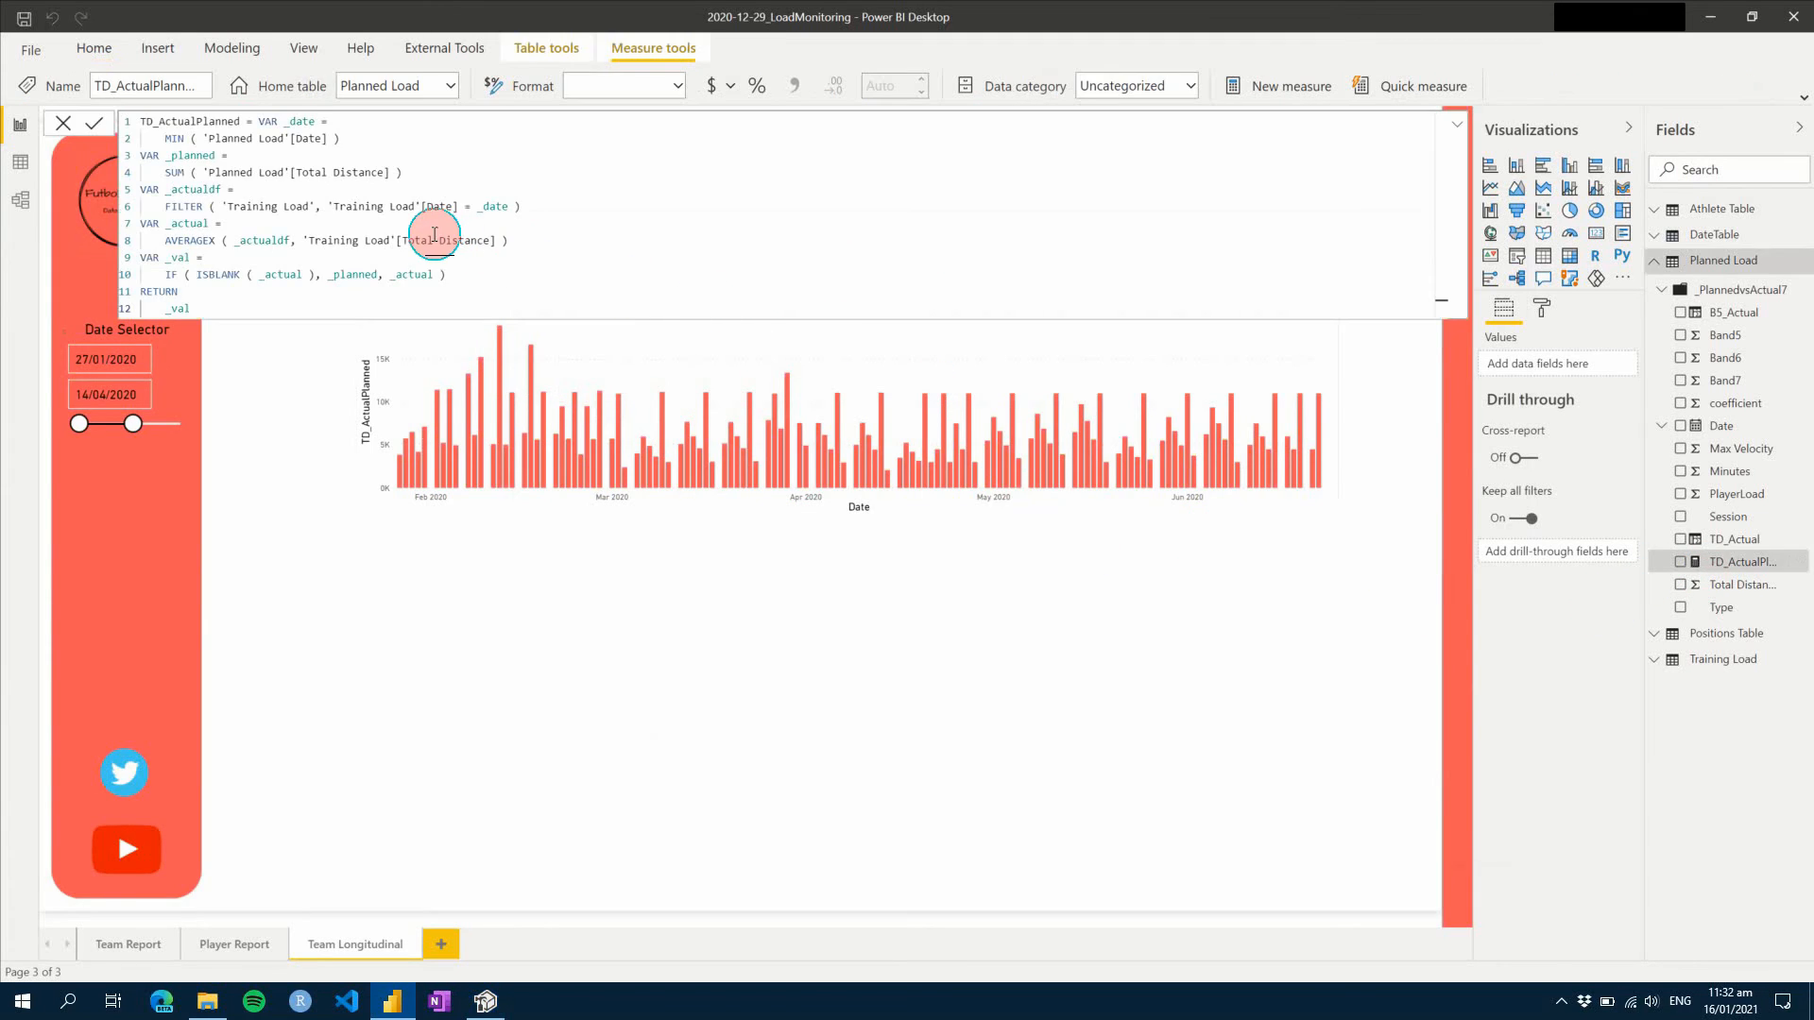
{"action": "left_click", "coordinate": [880, 685]}
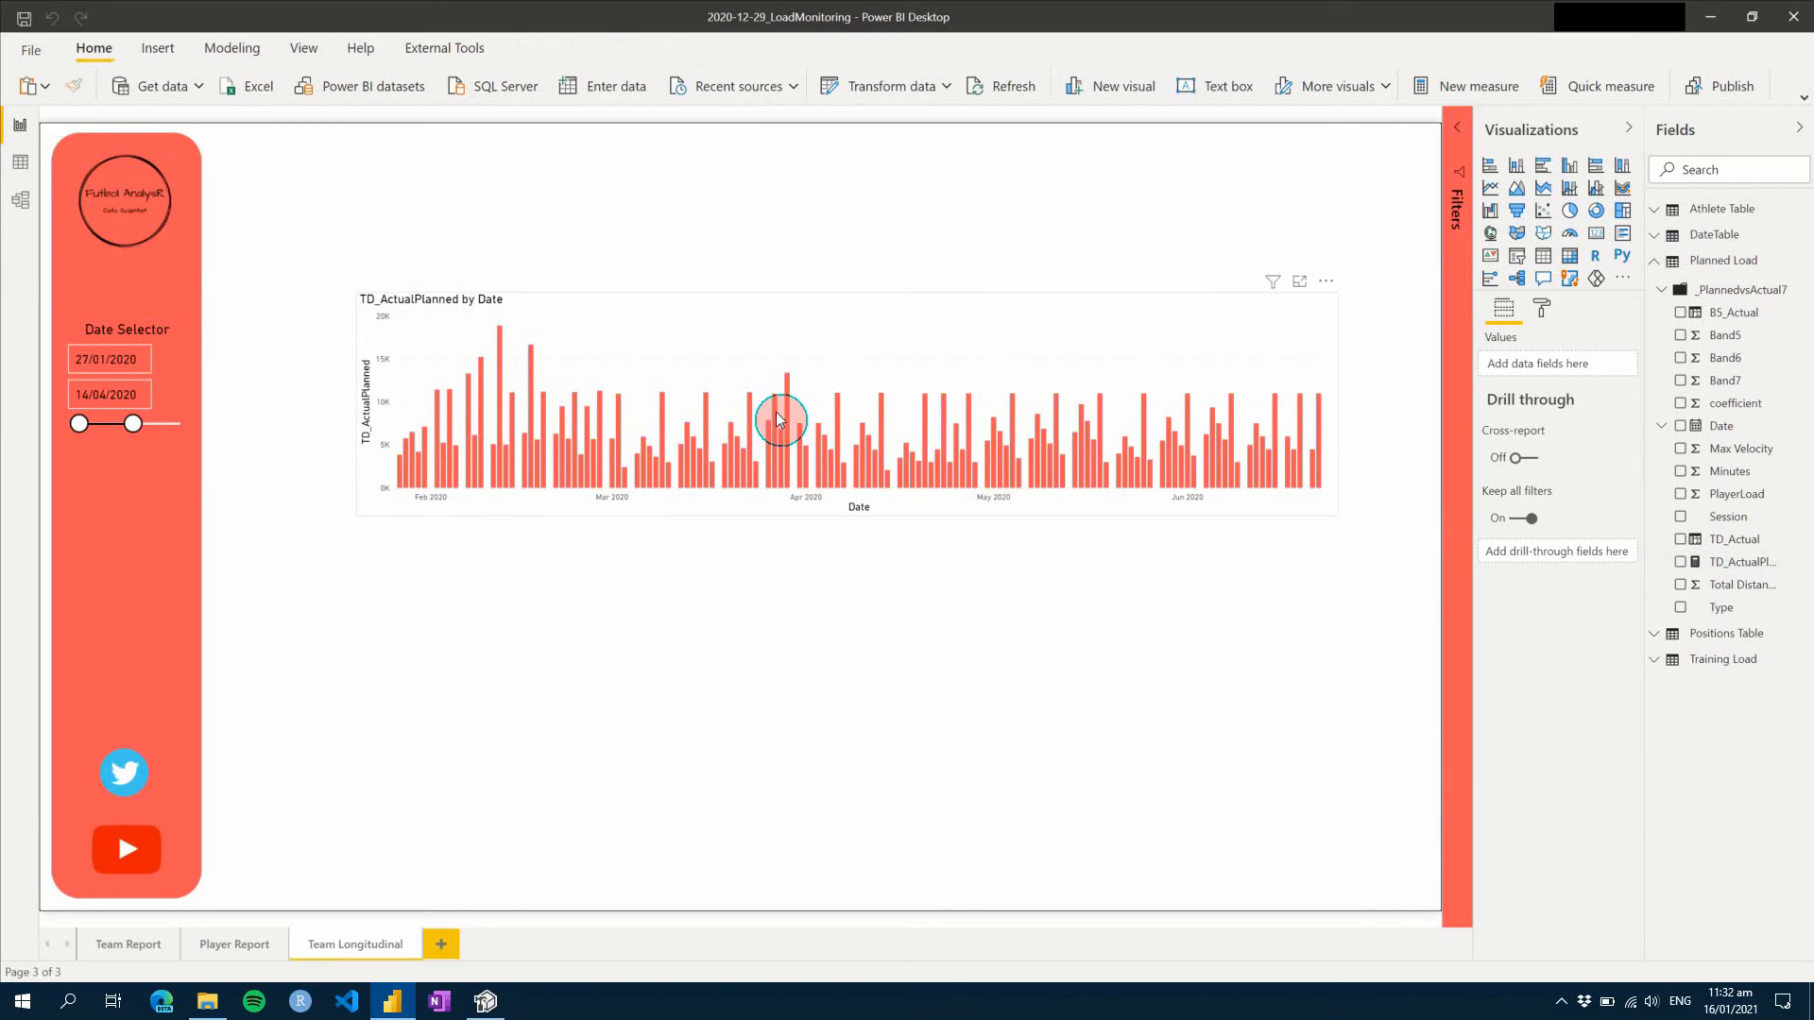
{"action": "mouse_move", "coordinate": [526, 376]}
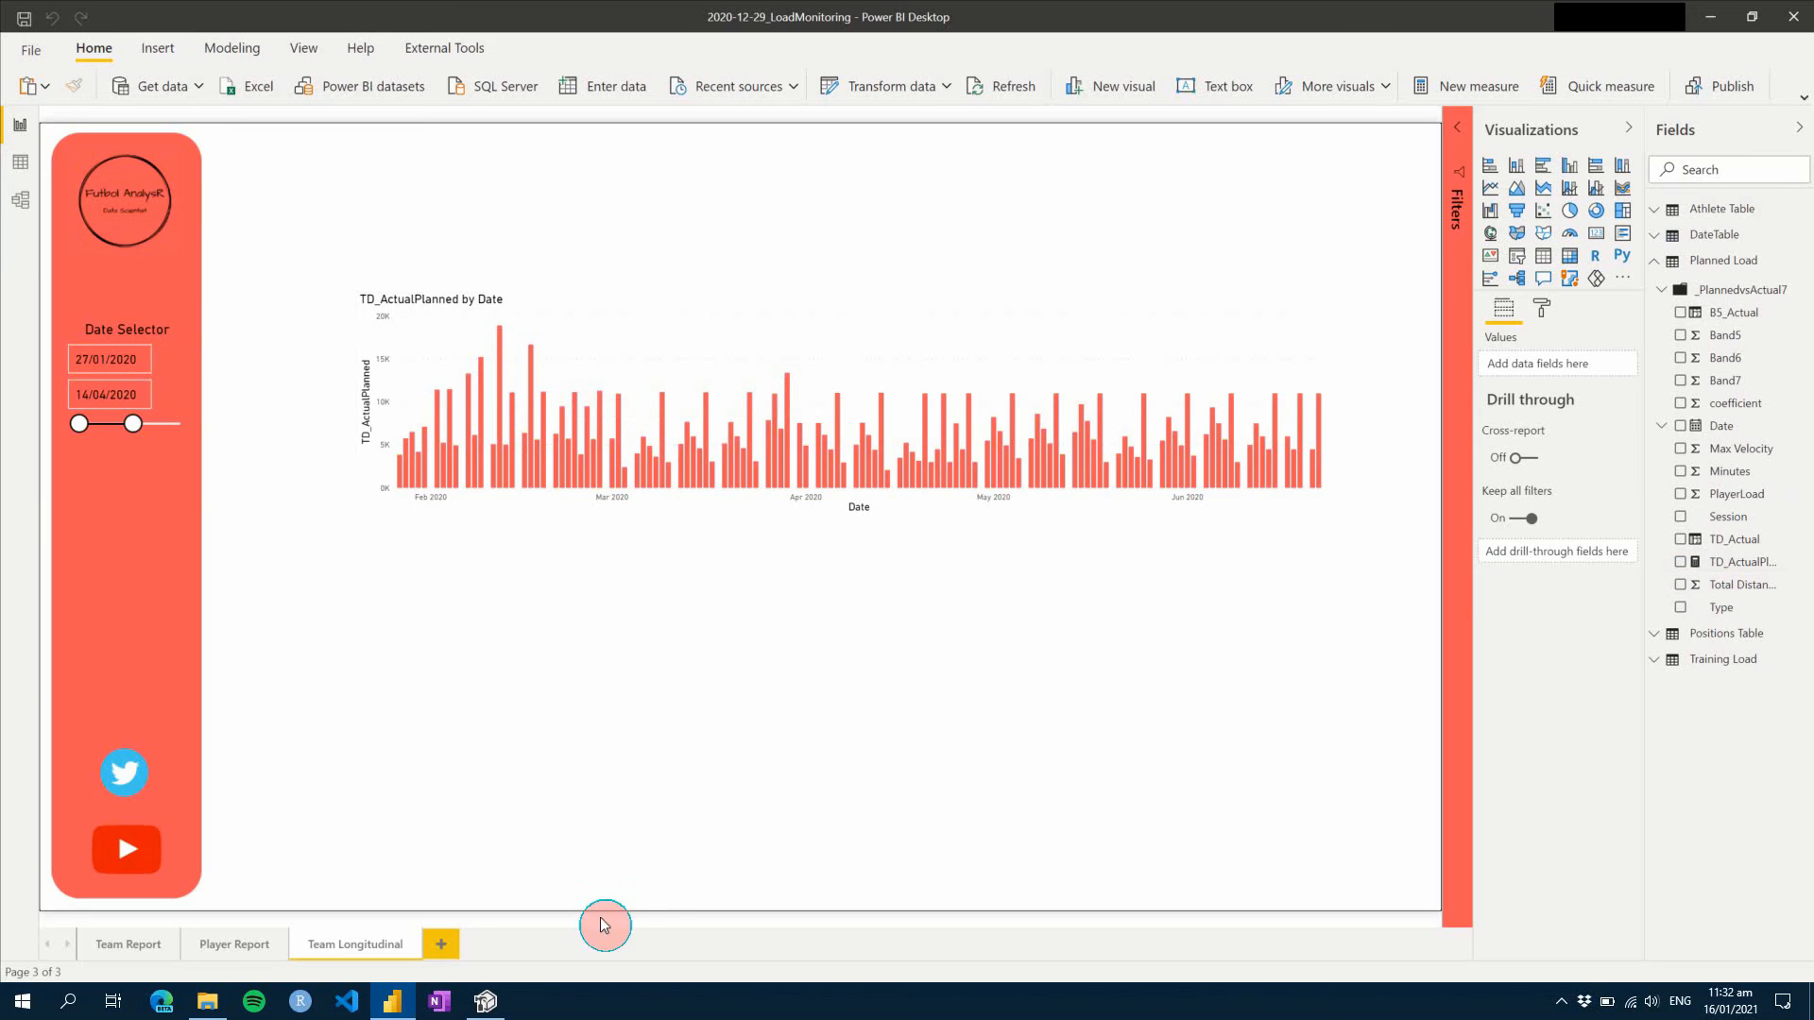
- In Tabular Editor, duplicate the TD_ActualPlanned measure and name the copy TD_ActualPlanned_colour
{"action": "left_click", "coordinate": [484, 1001]}
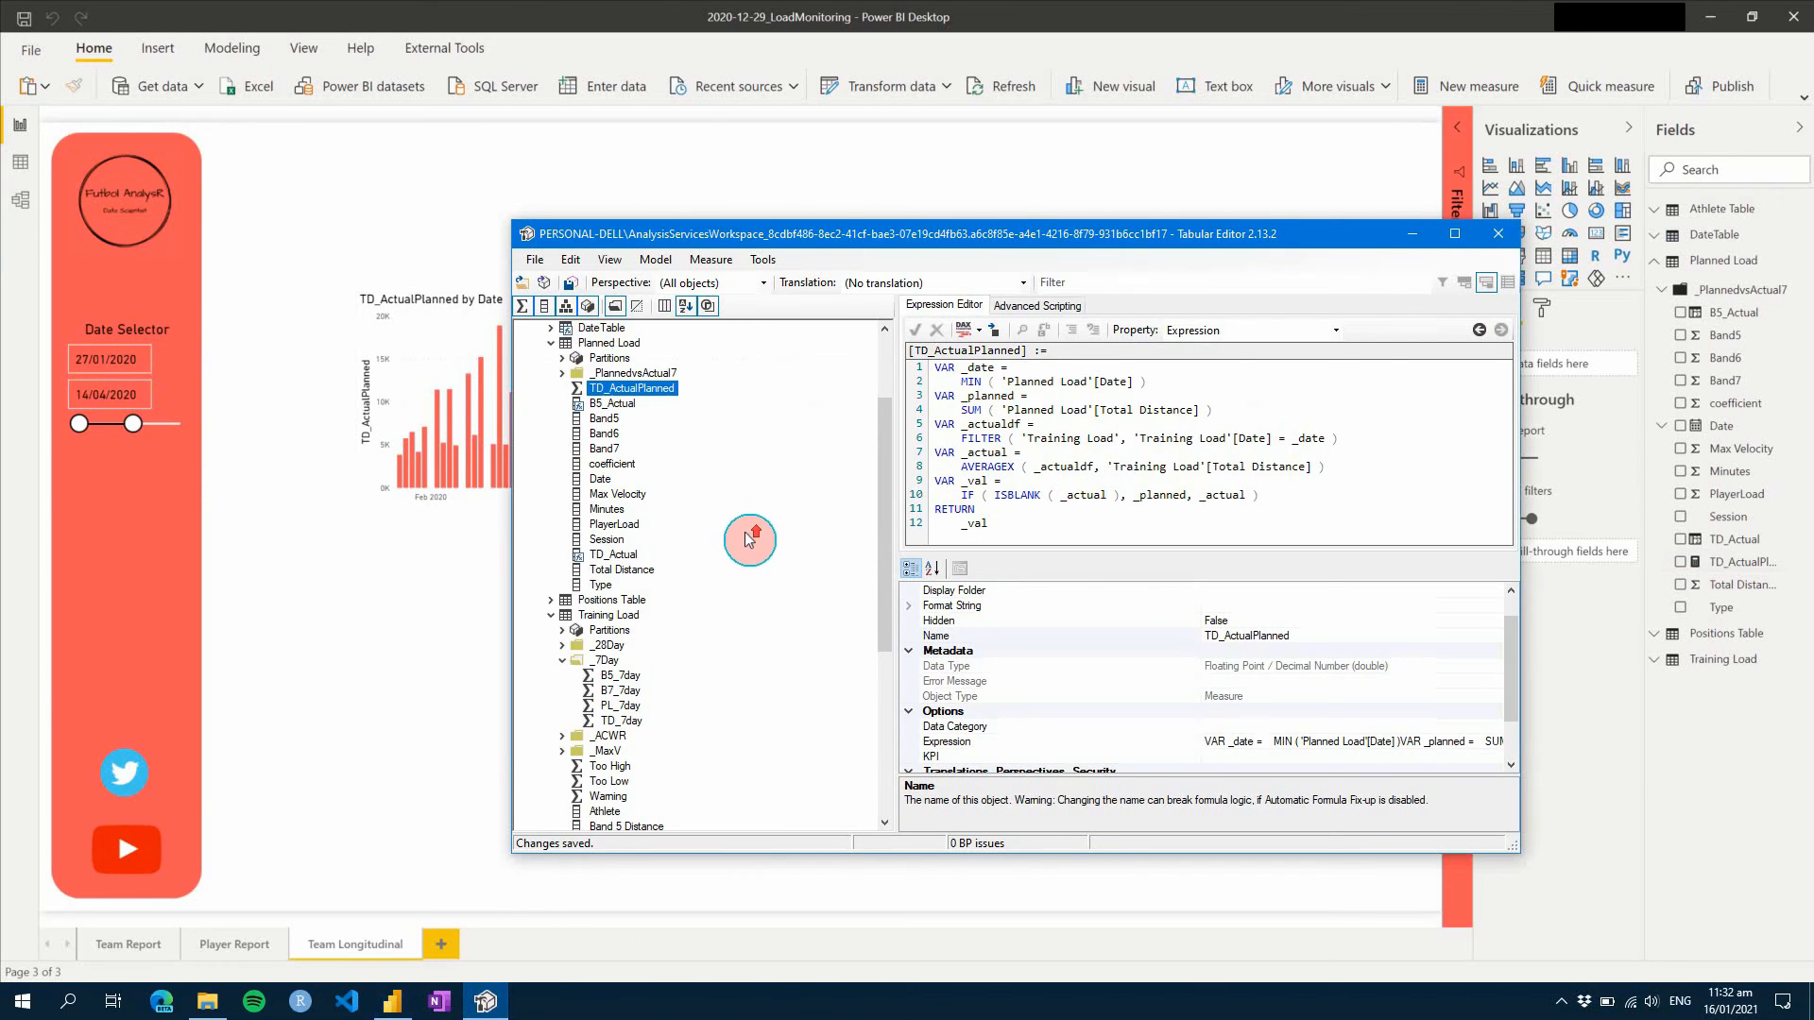
{"action": "right_click", "coordinate": [615, 515]}
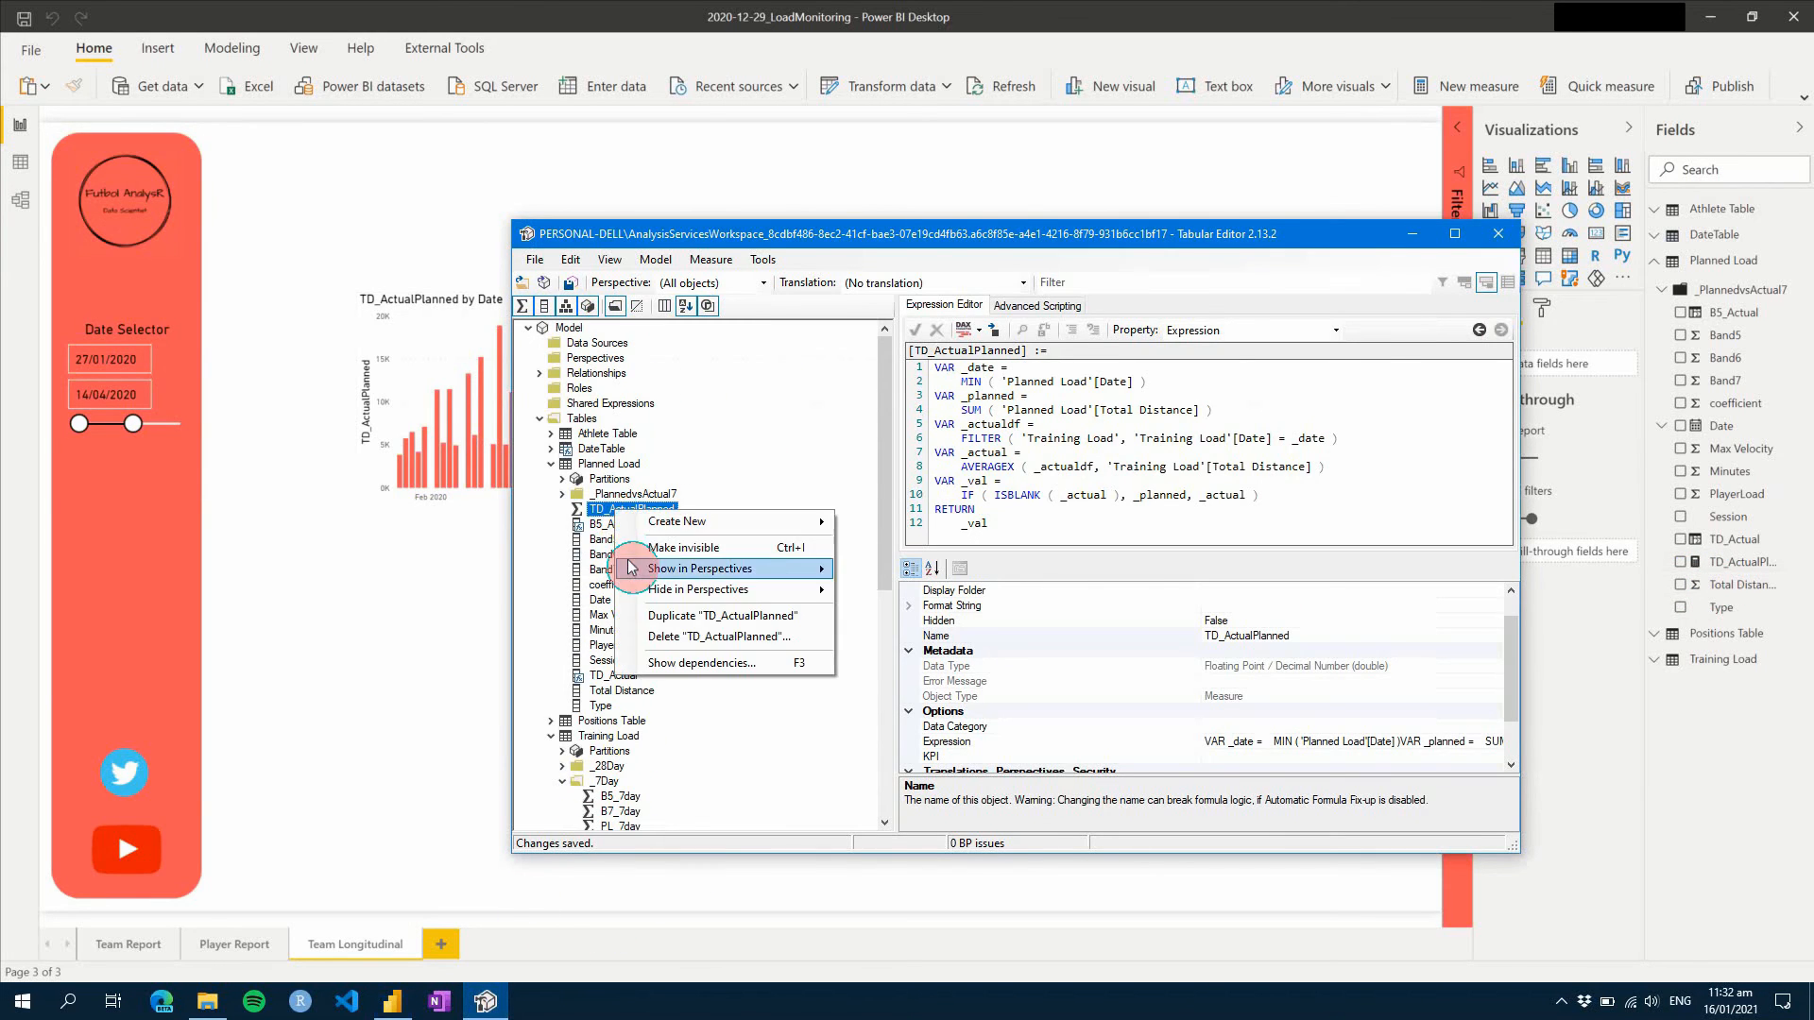
{"action": "left_click", "coordinate": [694, 619]}
{"action": "left_click_drag", "start_coordinate": [703, 526], "coordinate": [674, 525]}
{"action": "type", "text": "_colour"}
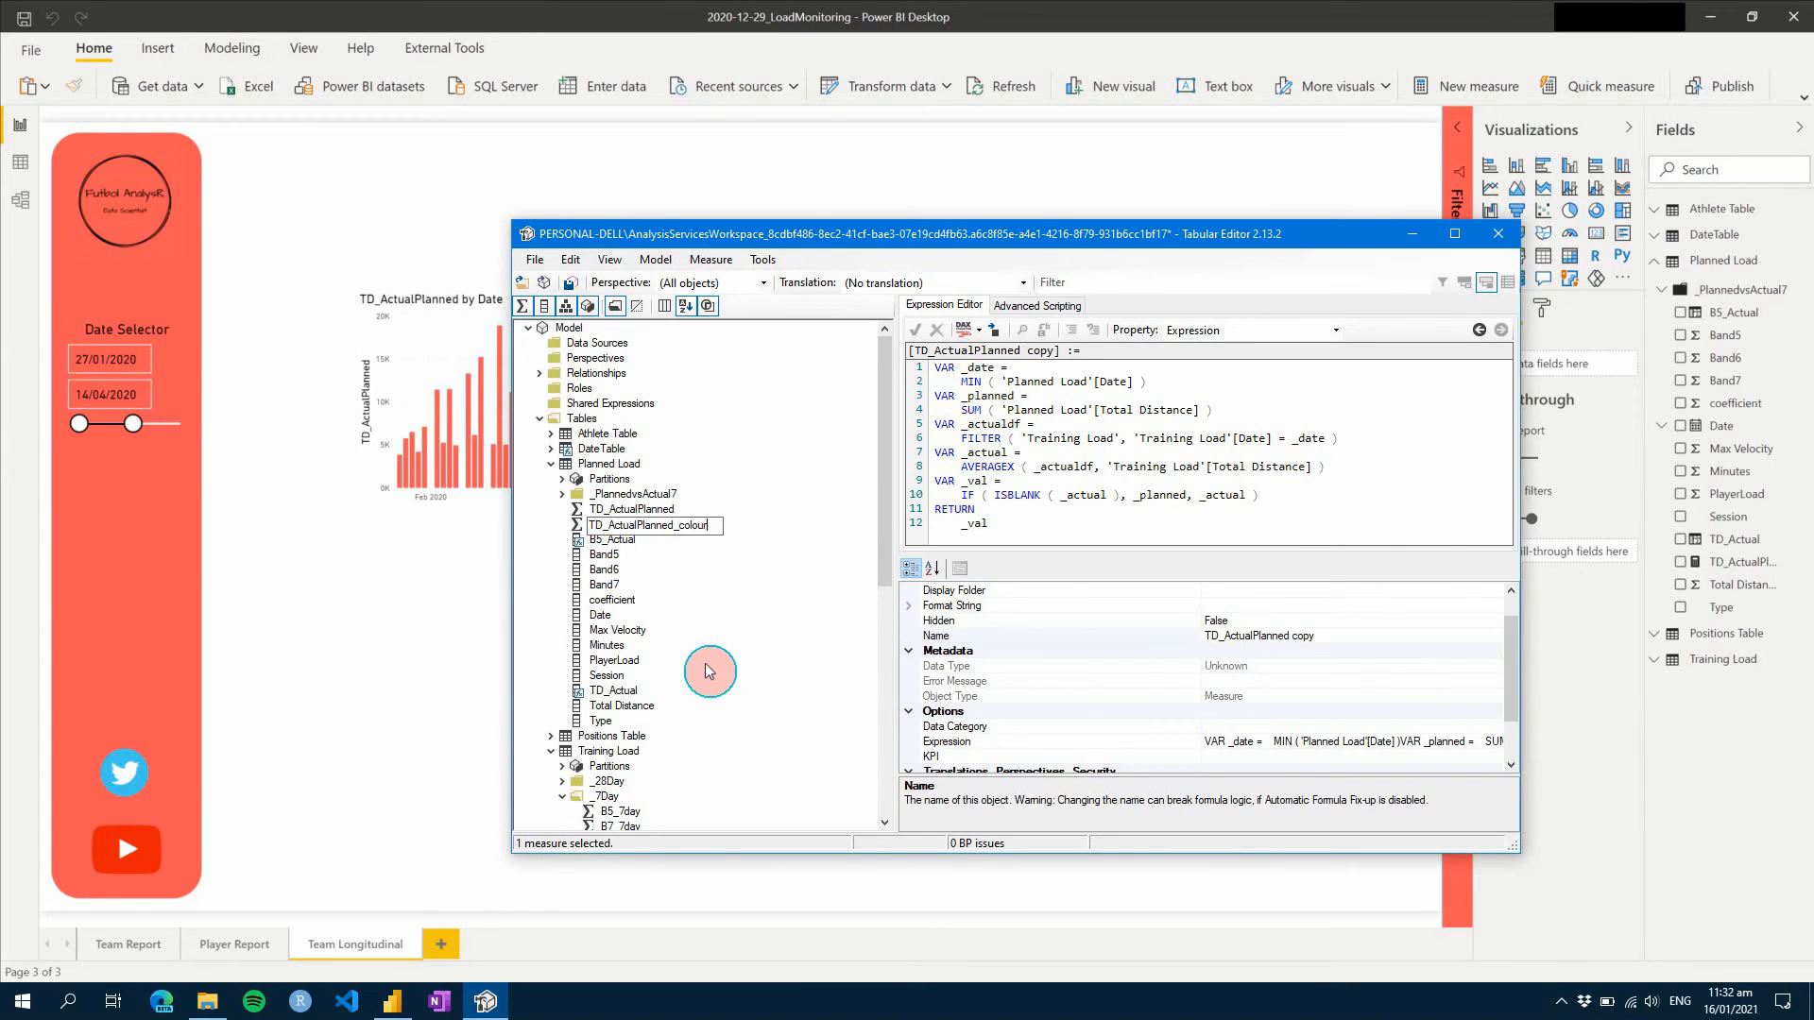
{"action": "key", "text": "Return"}
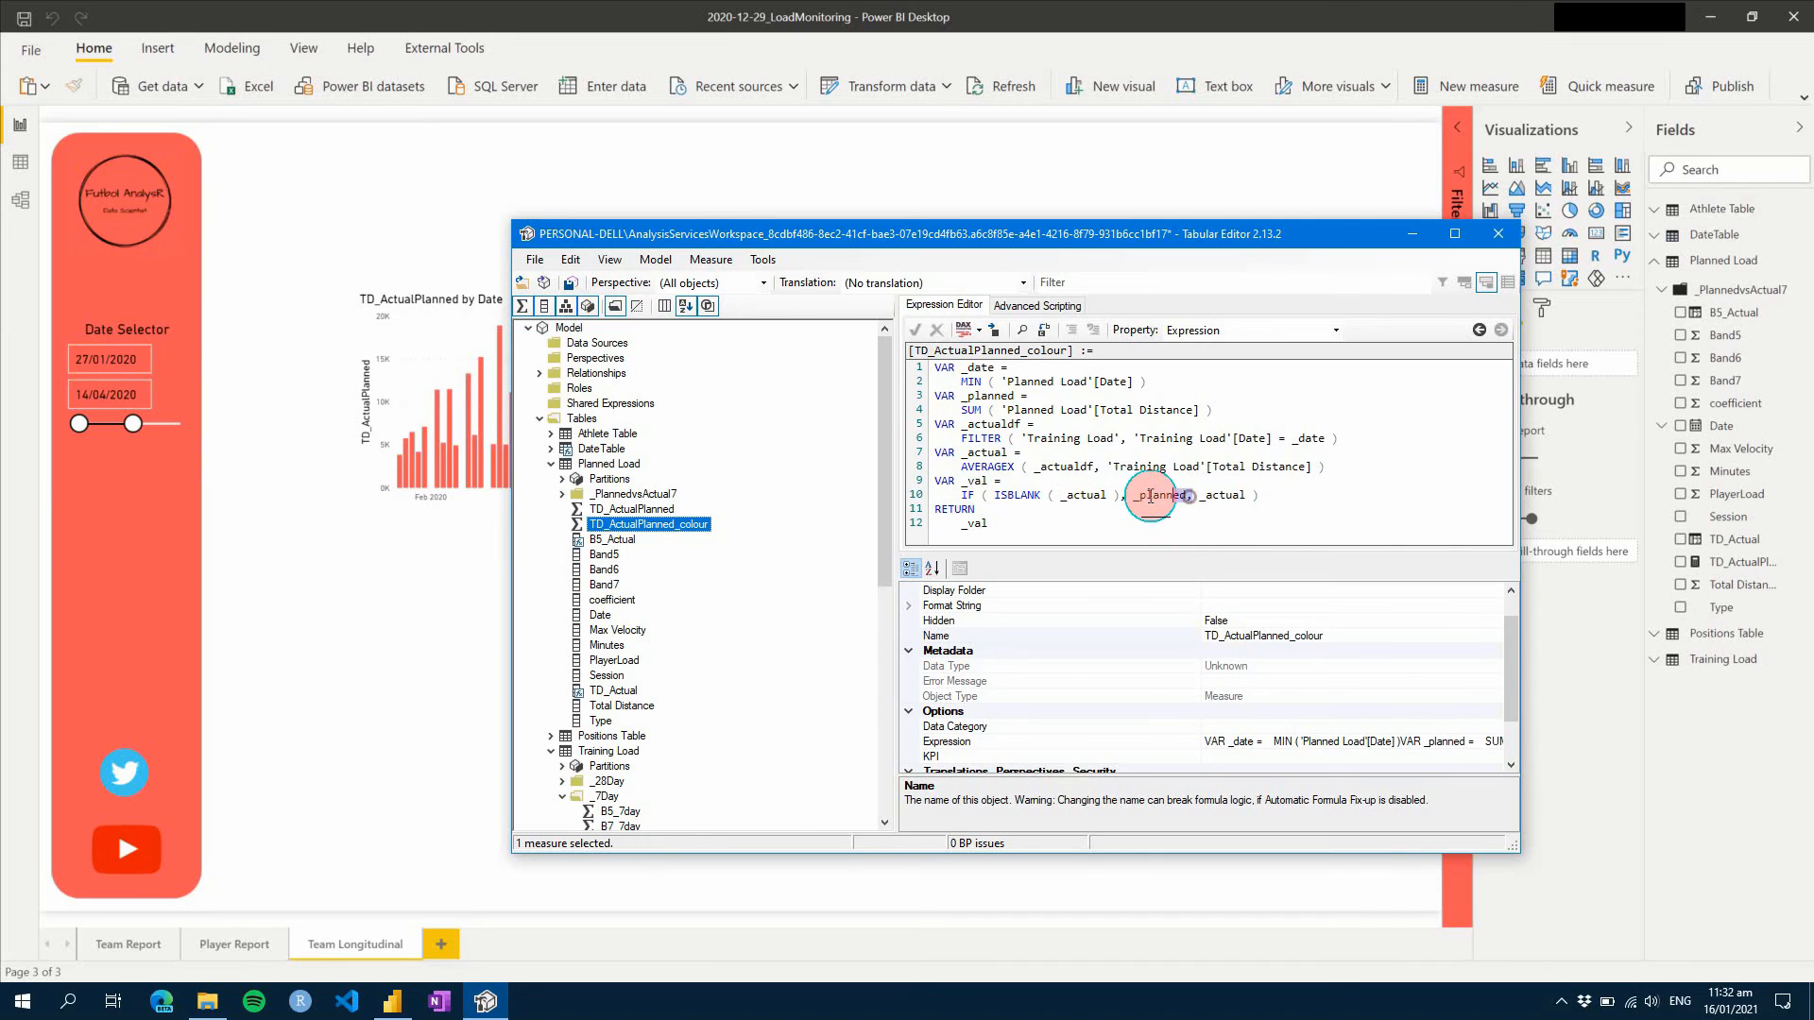
- In TD_ActualPlanned_colour, make _val return 0 when _actual is blank and 1 otherwise, and save to the model
{"action": "left_click", "coordinate": [1186, 495]}
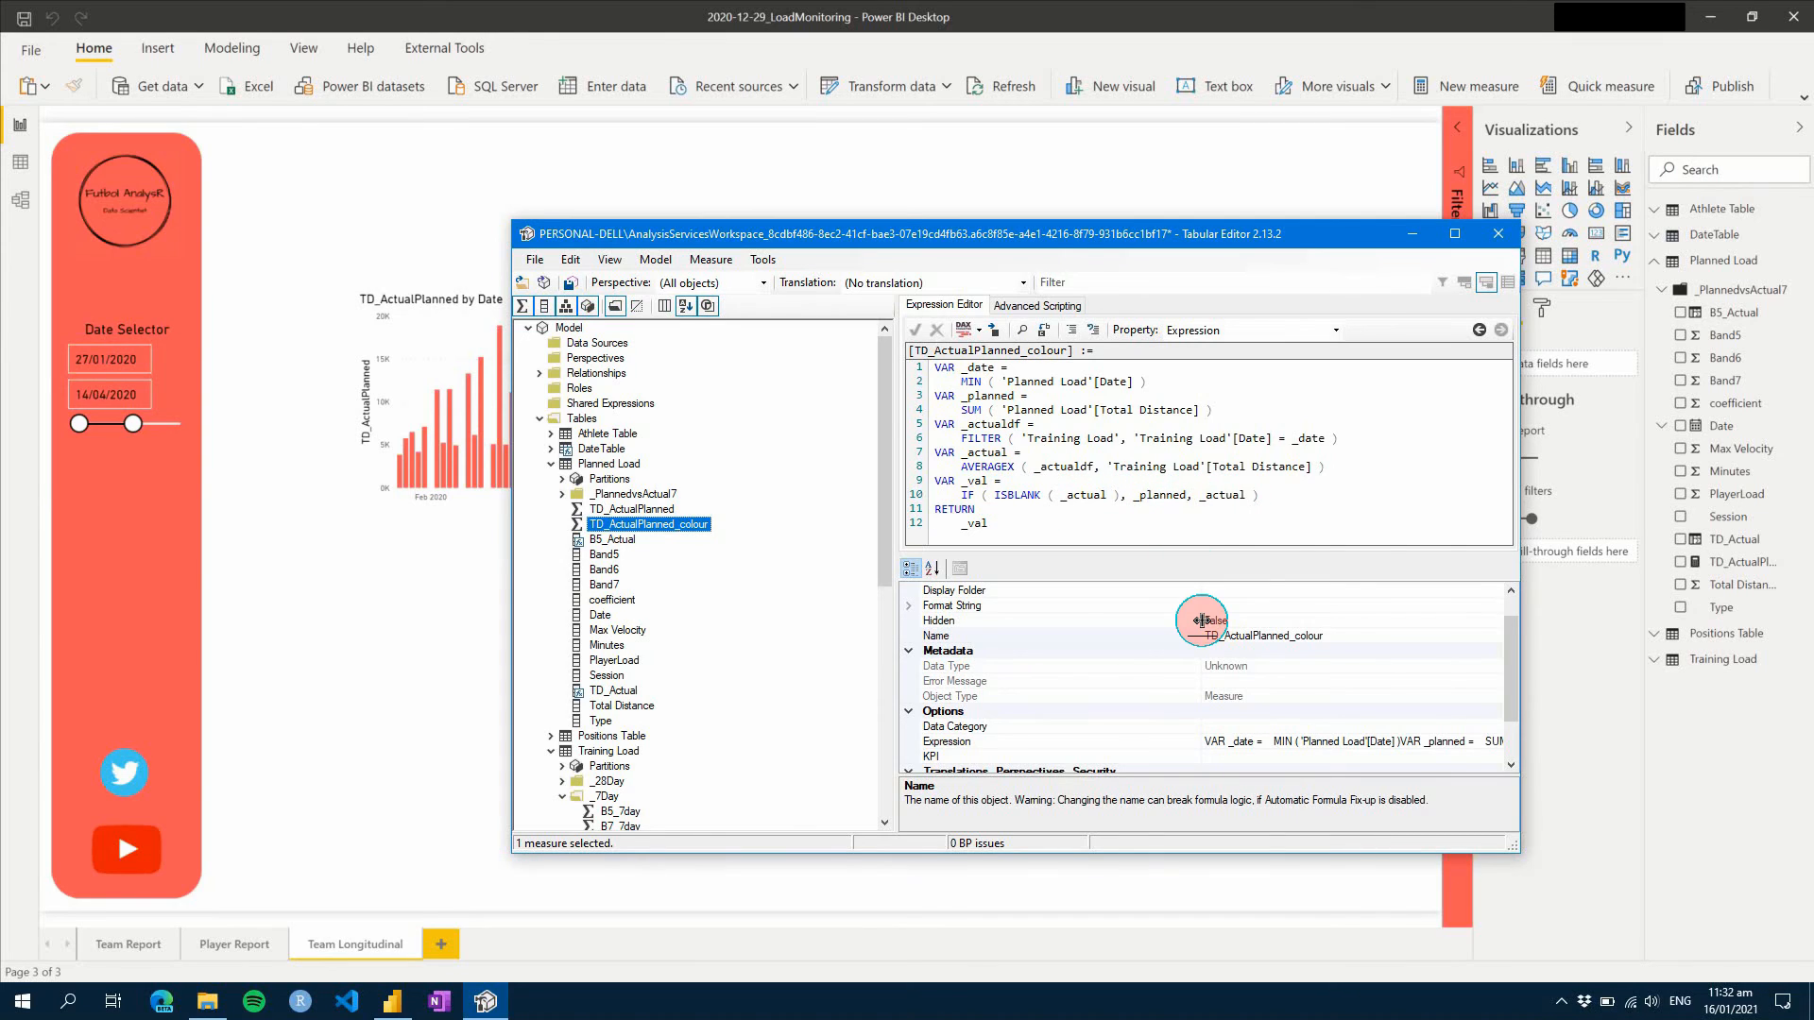
{"action": "key", "text": "ctrl+shift+Left"}
{"action": "type", "text": "0"}
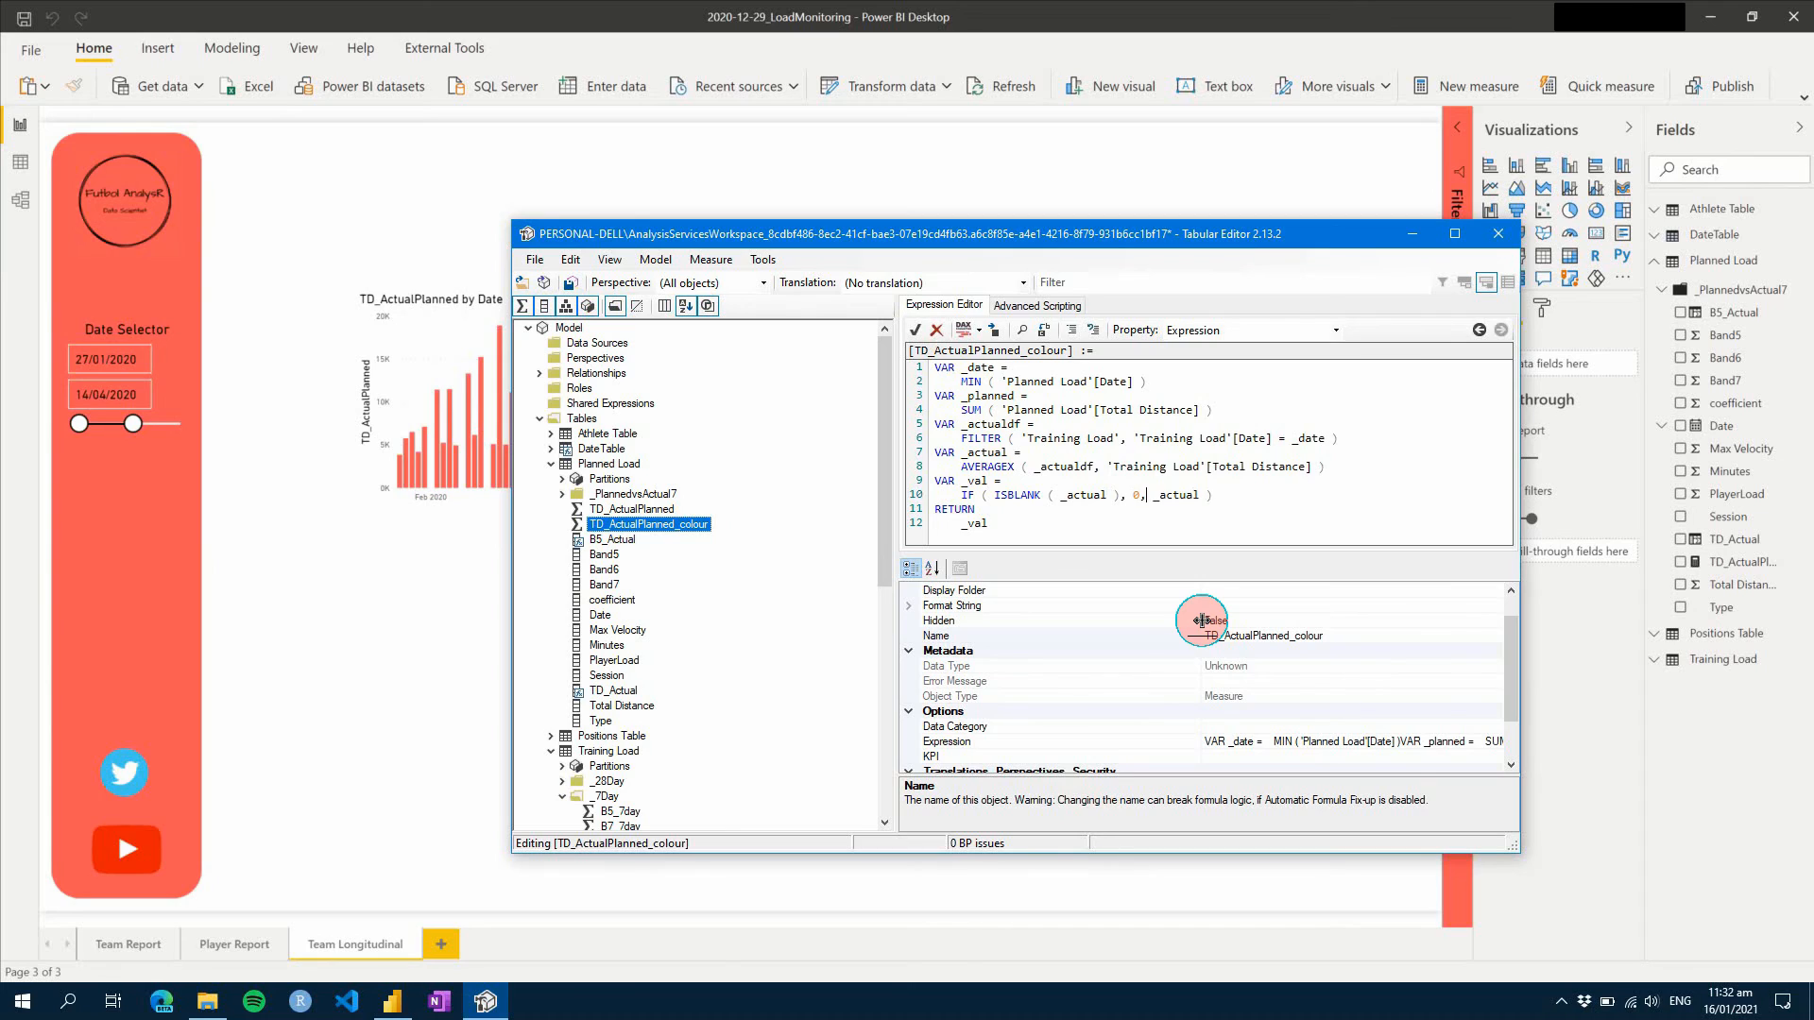
{"action": "key", "text": "ctrl+shift+Right"}
{"action": "type", "text": "1"}
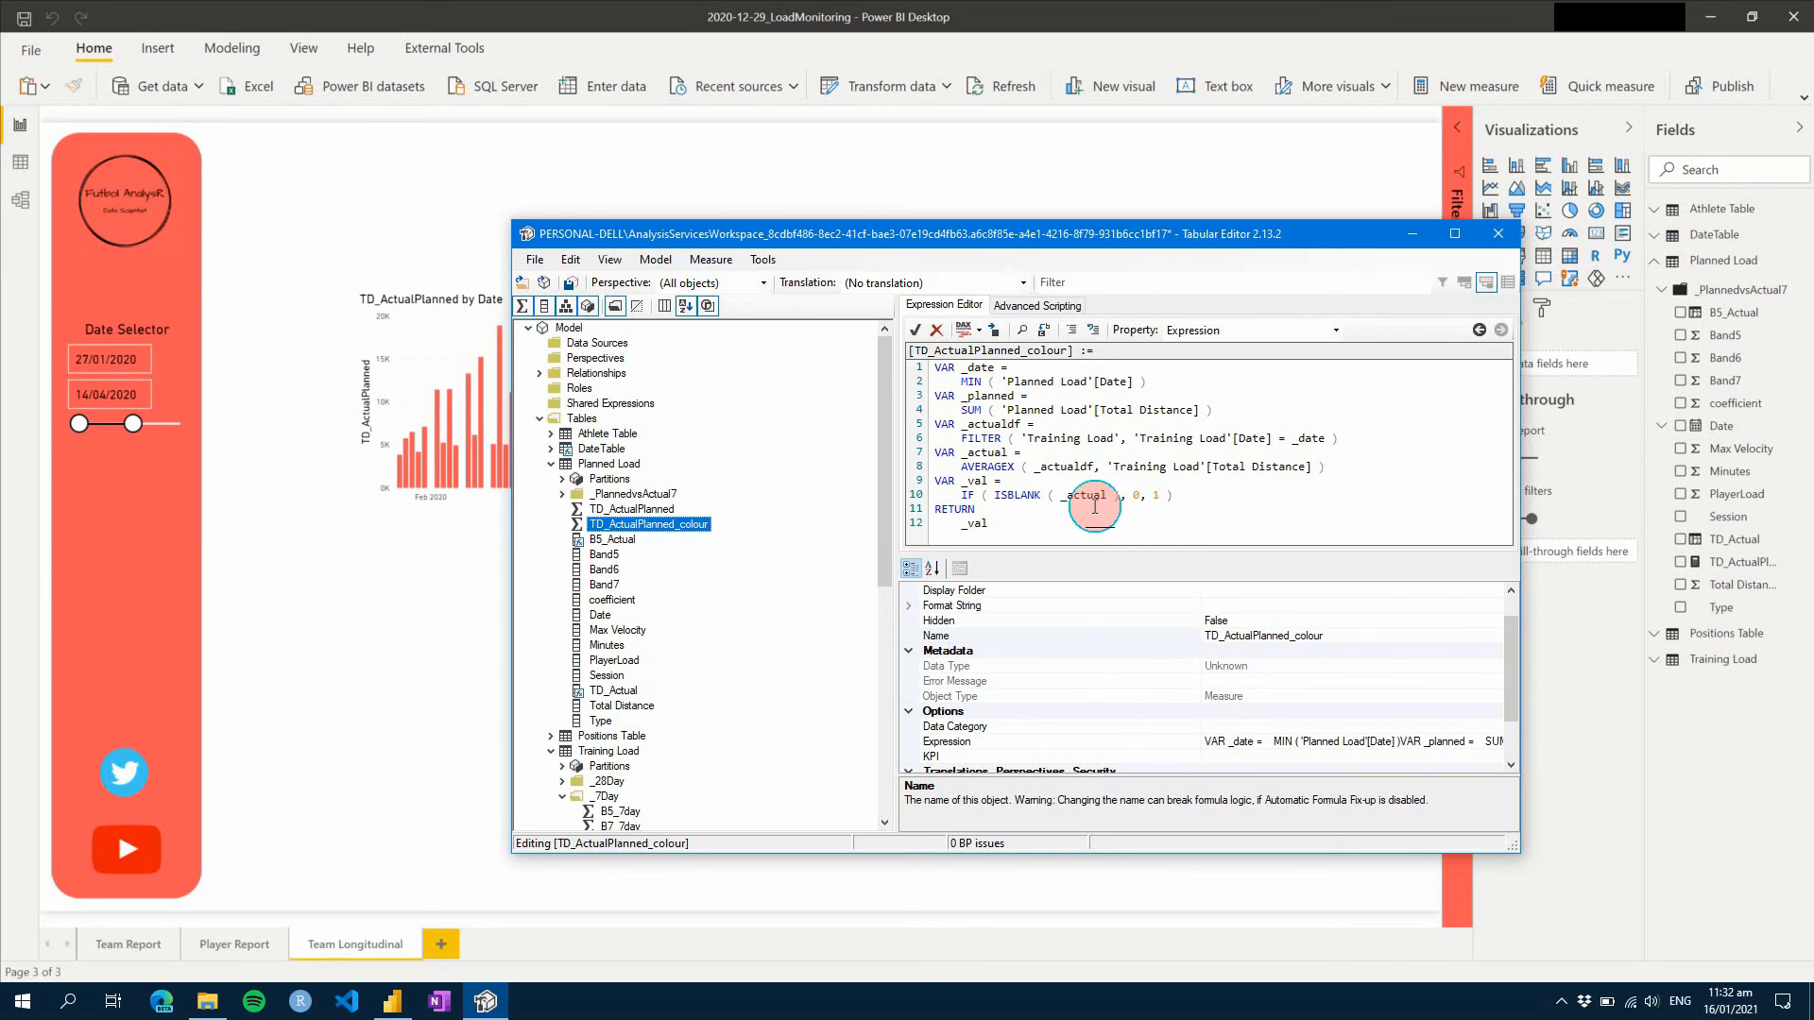
{"action": "key", "text": "ctrl+s"}
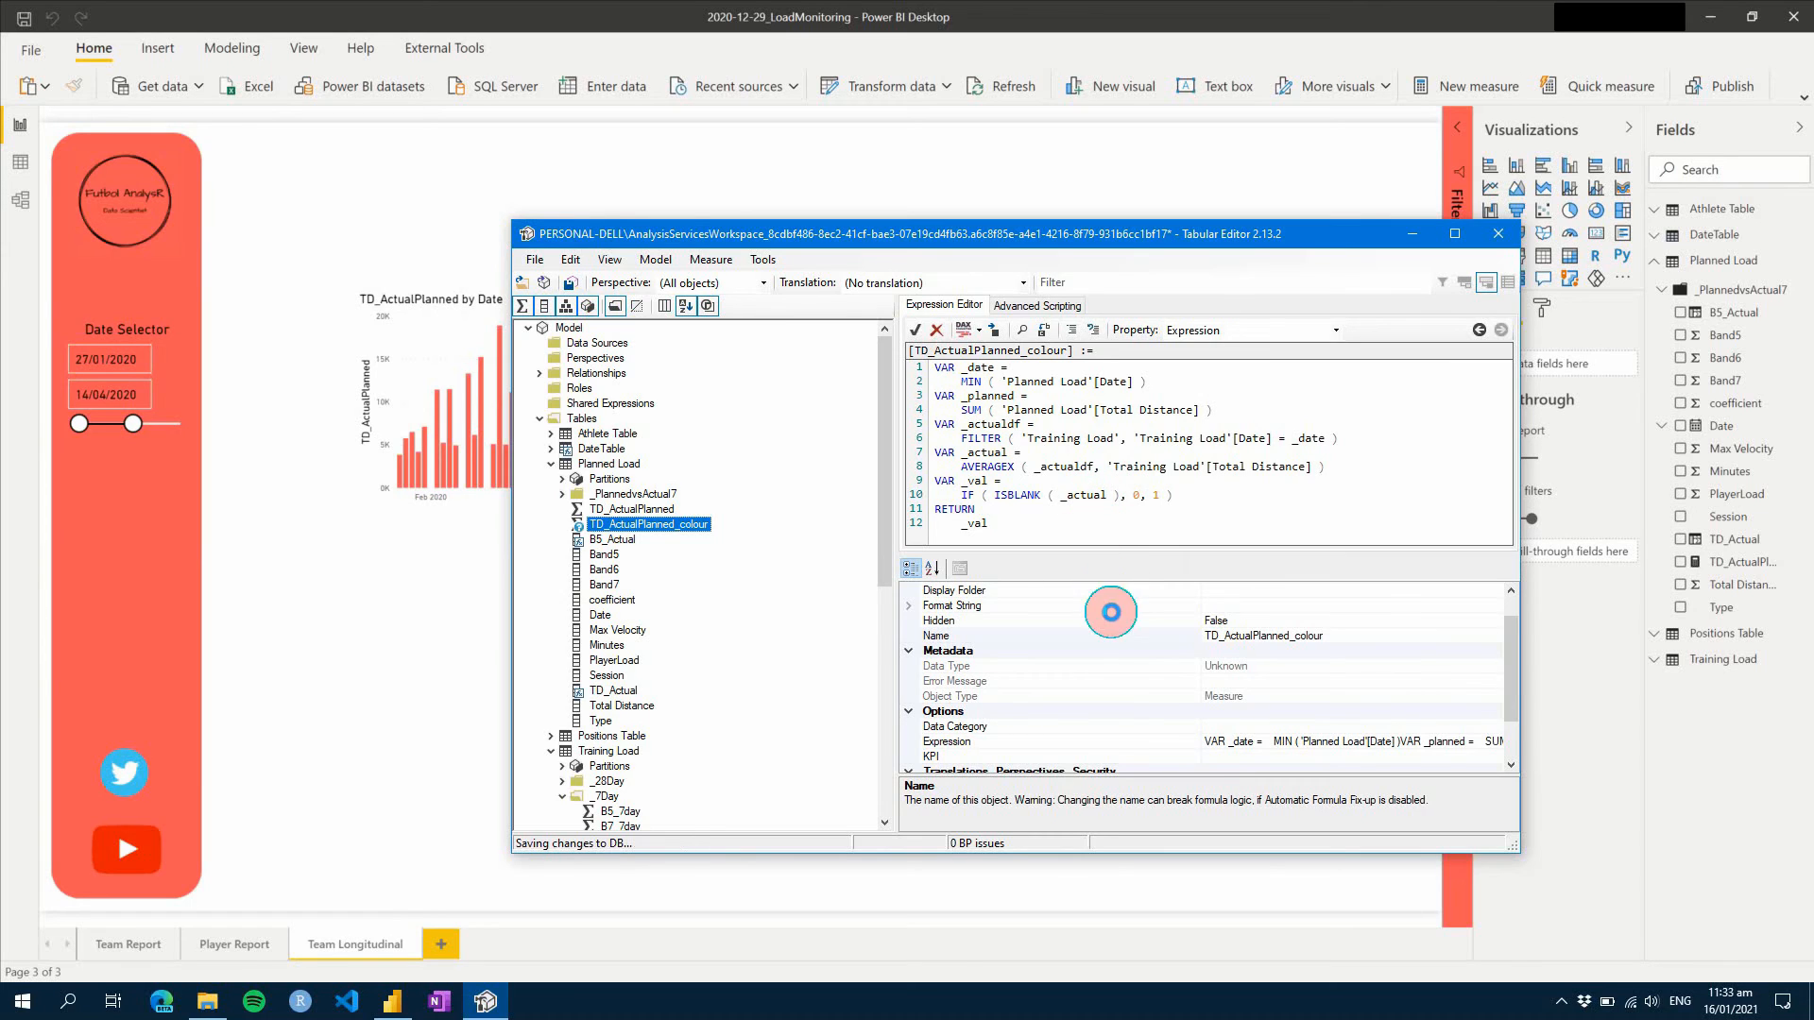
- In Power BI Desktop, open conditional formatting for the column chart's default data color and format it by Rules
{"action": "left_click", "coordinate": [449, 312]}
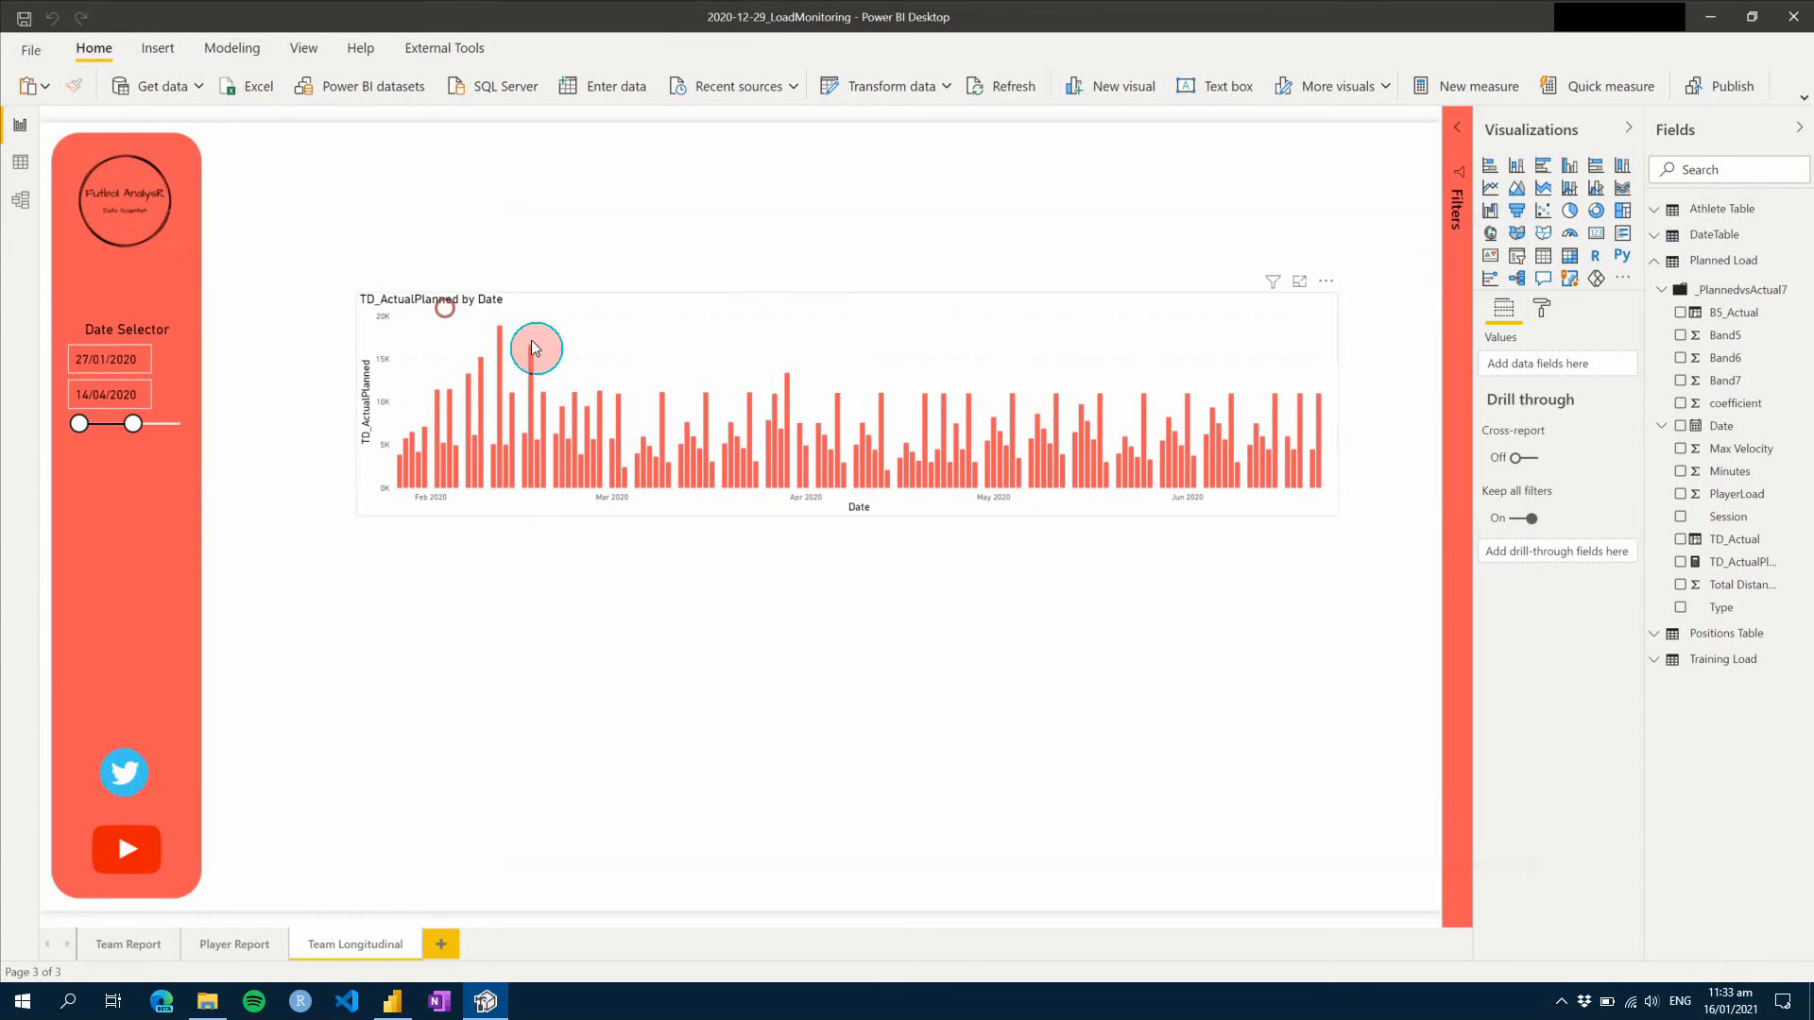
{"action": "left_click", "coordinate": [1542, 315]}
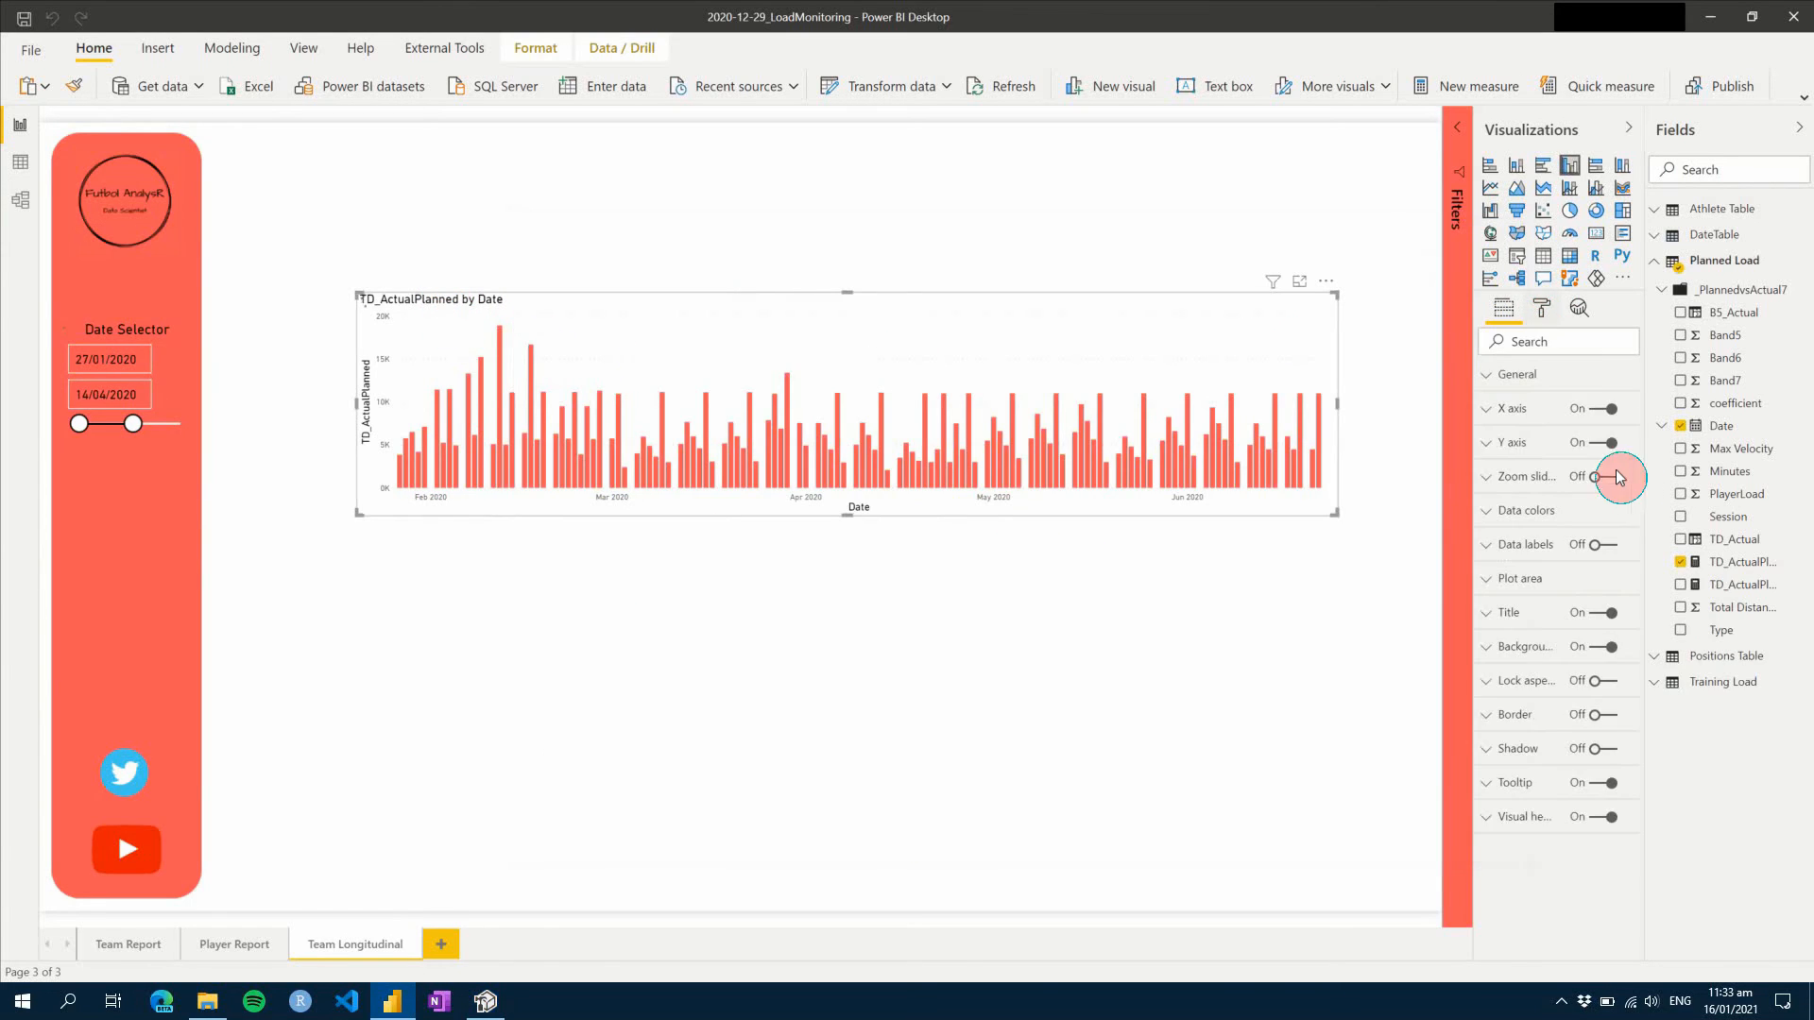
{"action": "left_click", "coordinate": [1525, 513]}
{"action": "left_click", "coordinate": [1545, 640]}
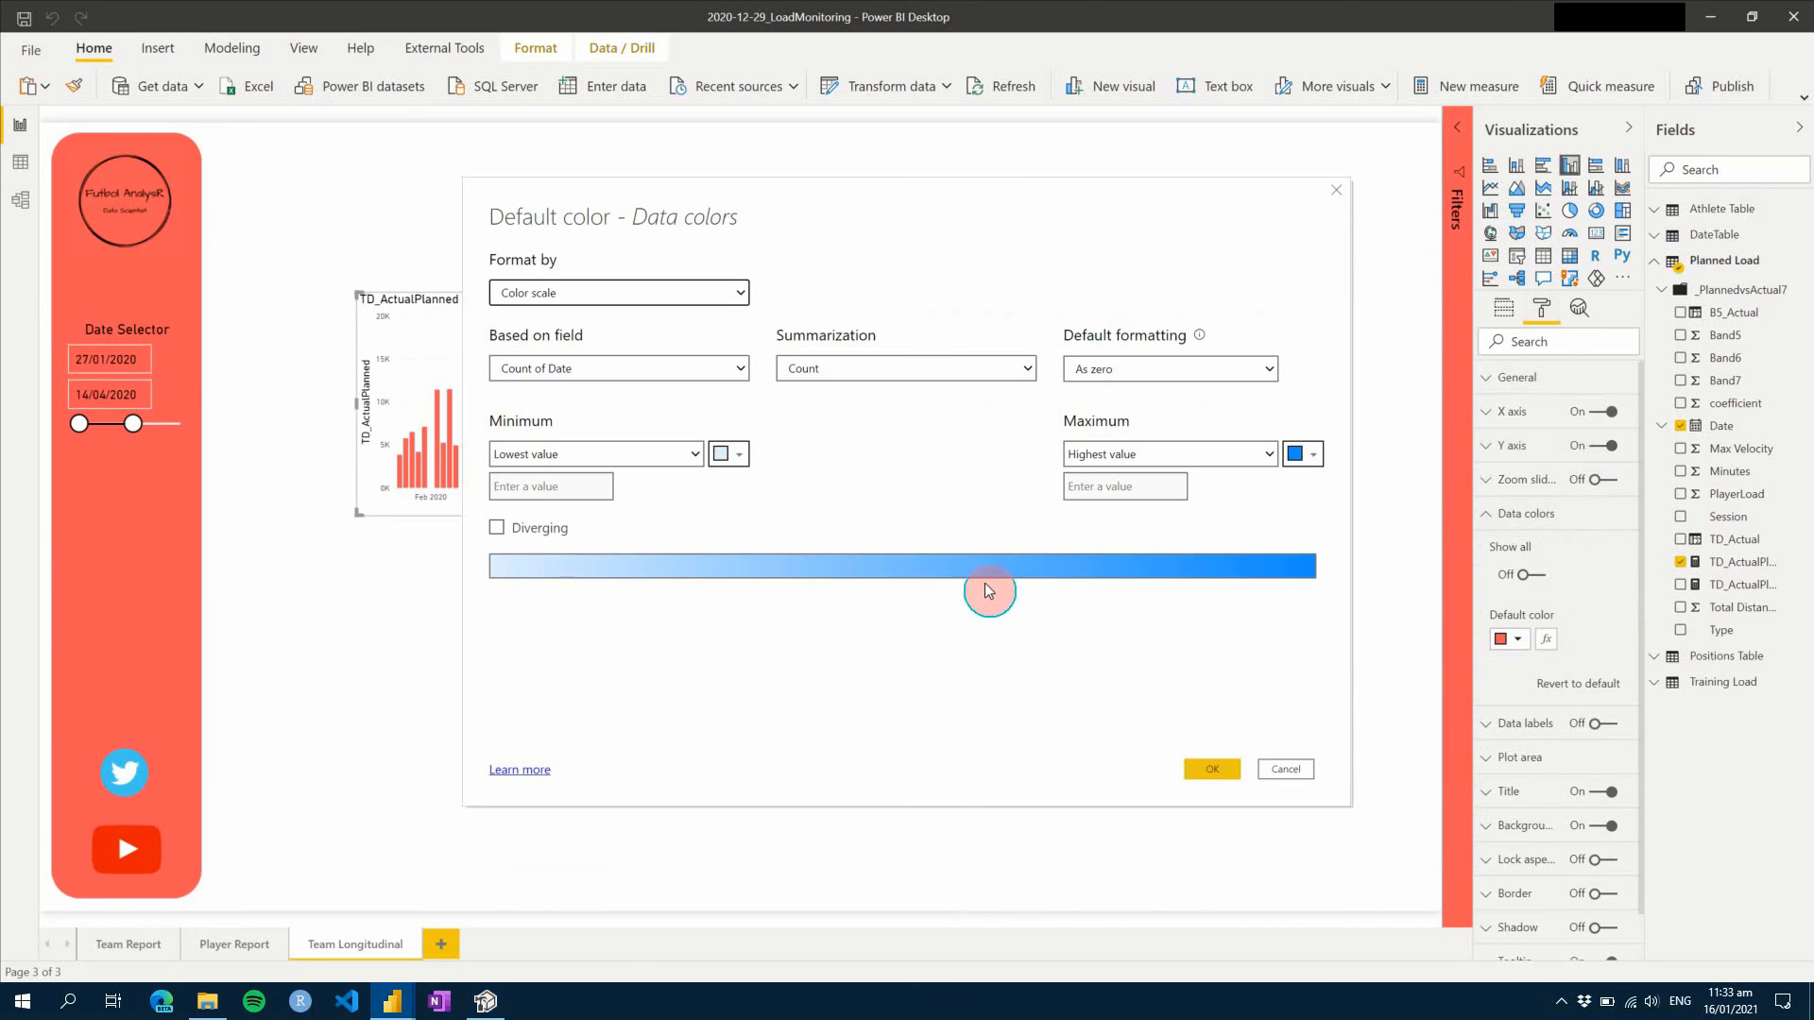
{"action": "left_click", "coordinate": [600, 293]}
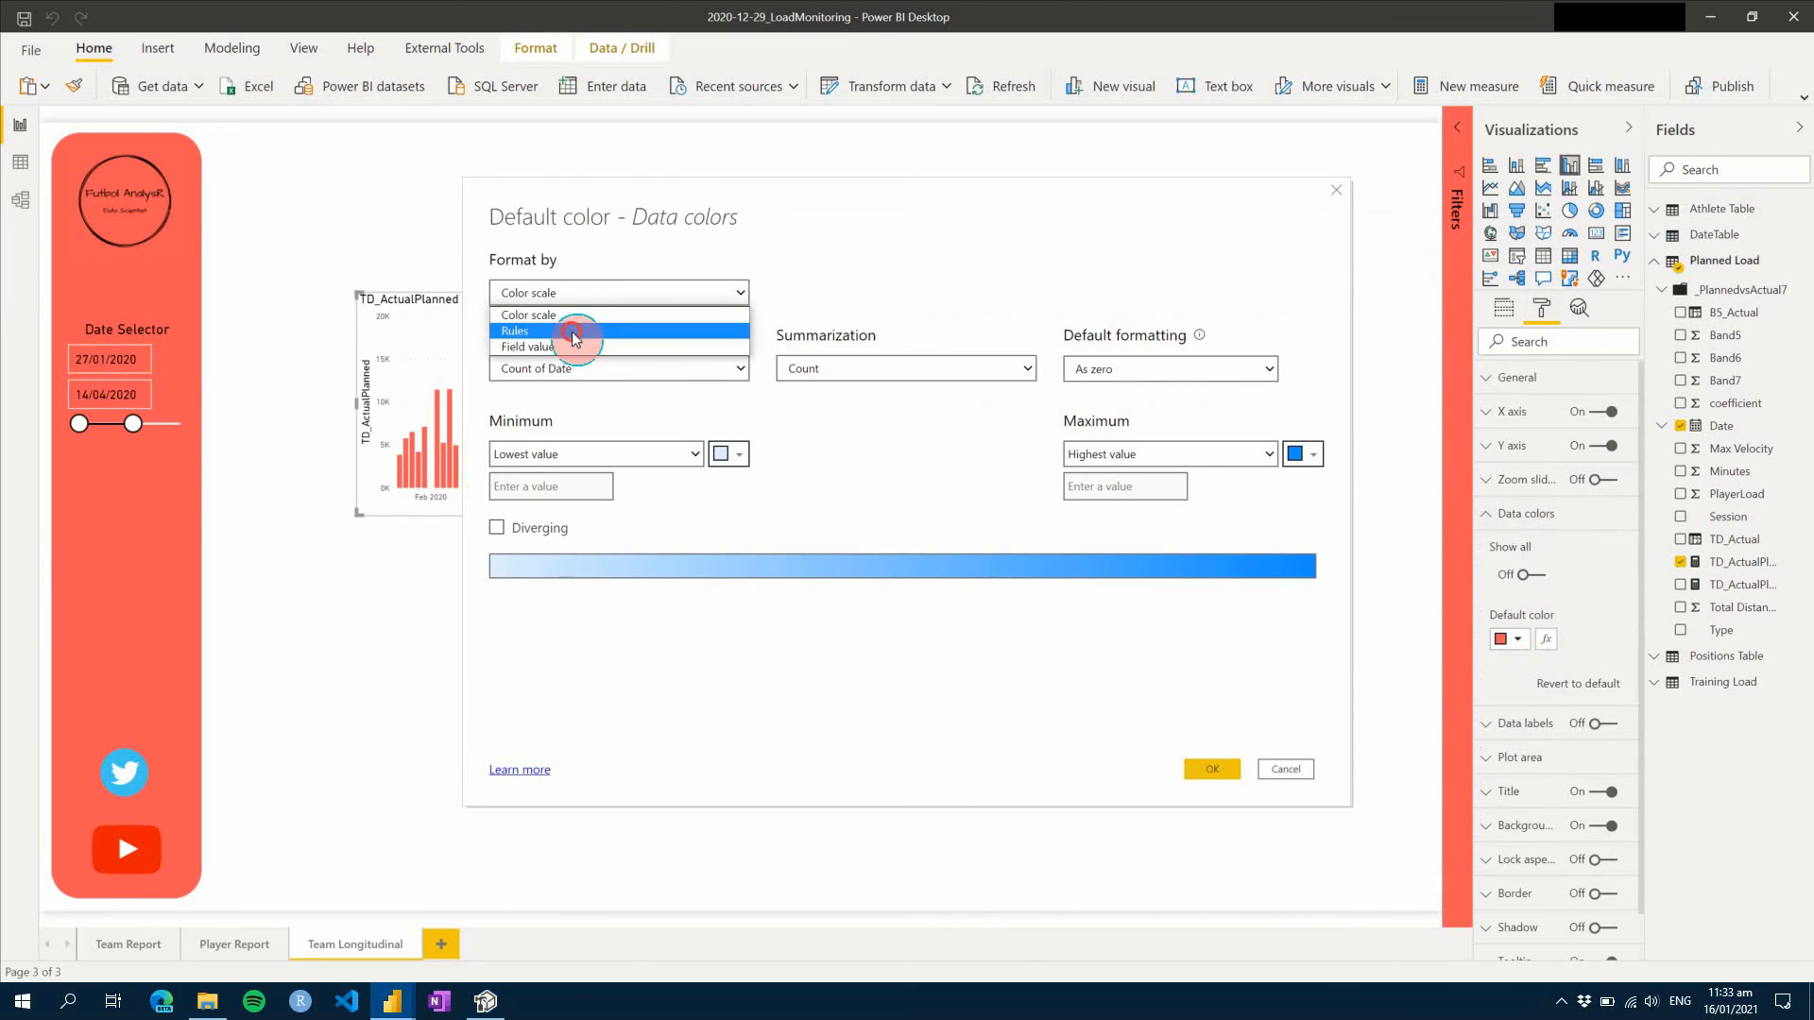
{"action": "left_click", "coordinate": [581, 336]}
- Base the color rules on the TD_ActualPlanned_colour measure, searching the fields for "TD_ac"
{"action": "left_click", "coordinate": [585, 368]}
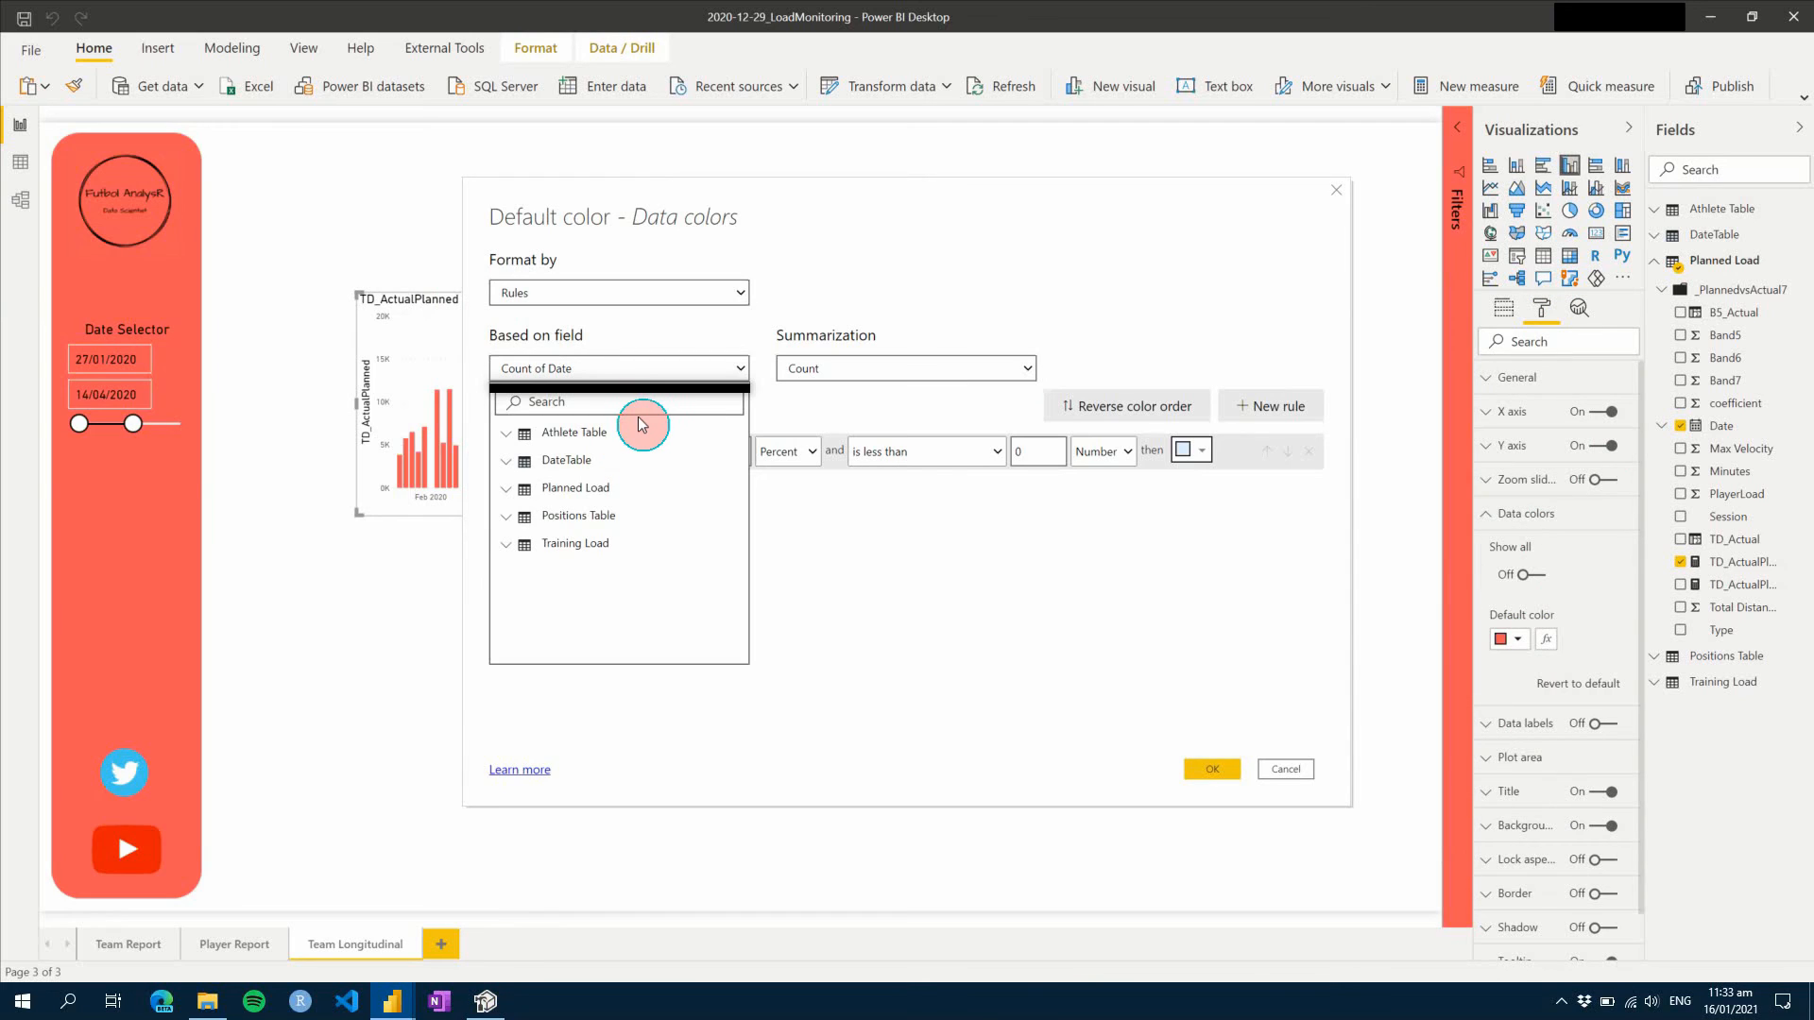
{"action": "left_click", "coordinate": [638, 410]}
{"action": "type", "text": "TD_ac"}
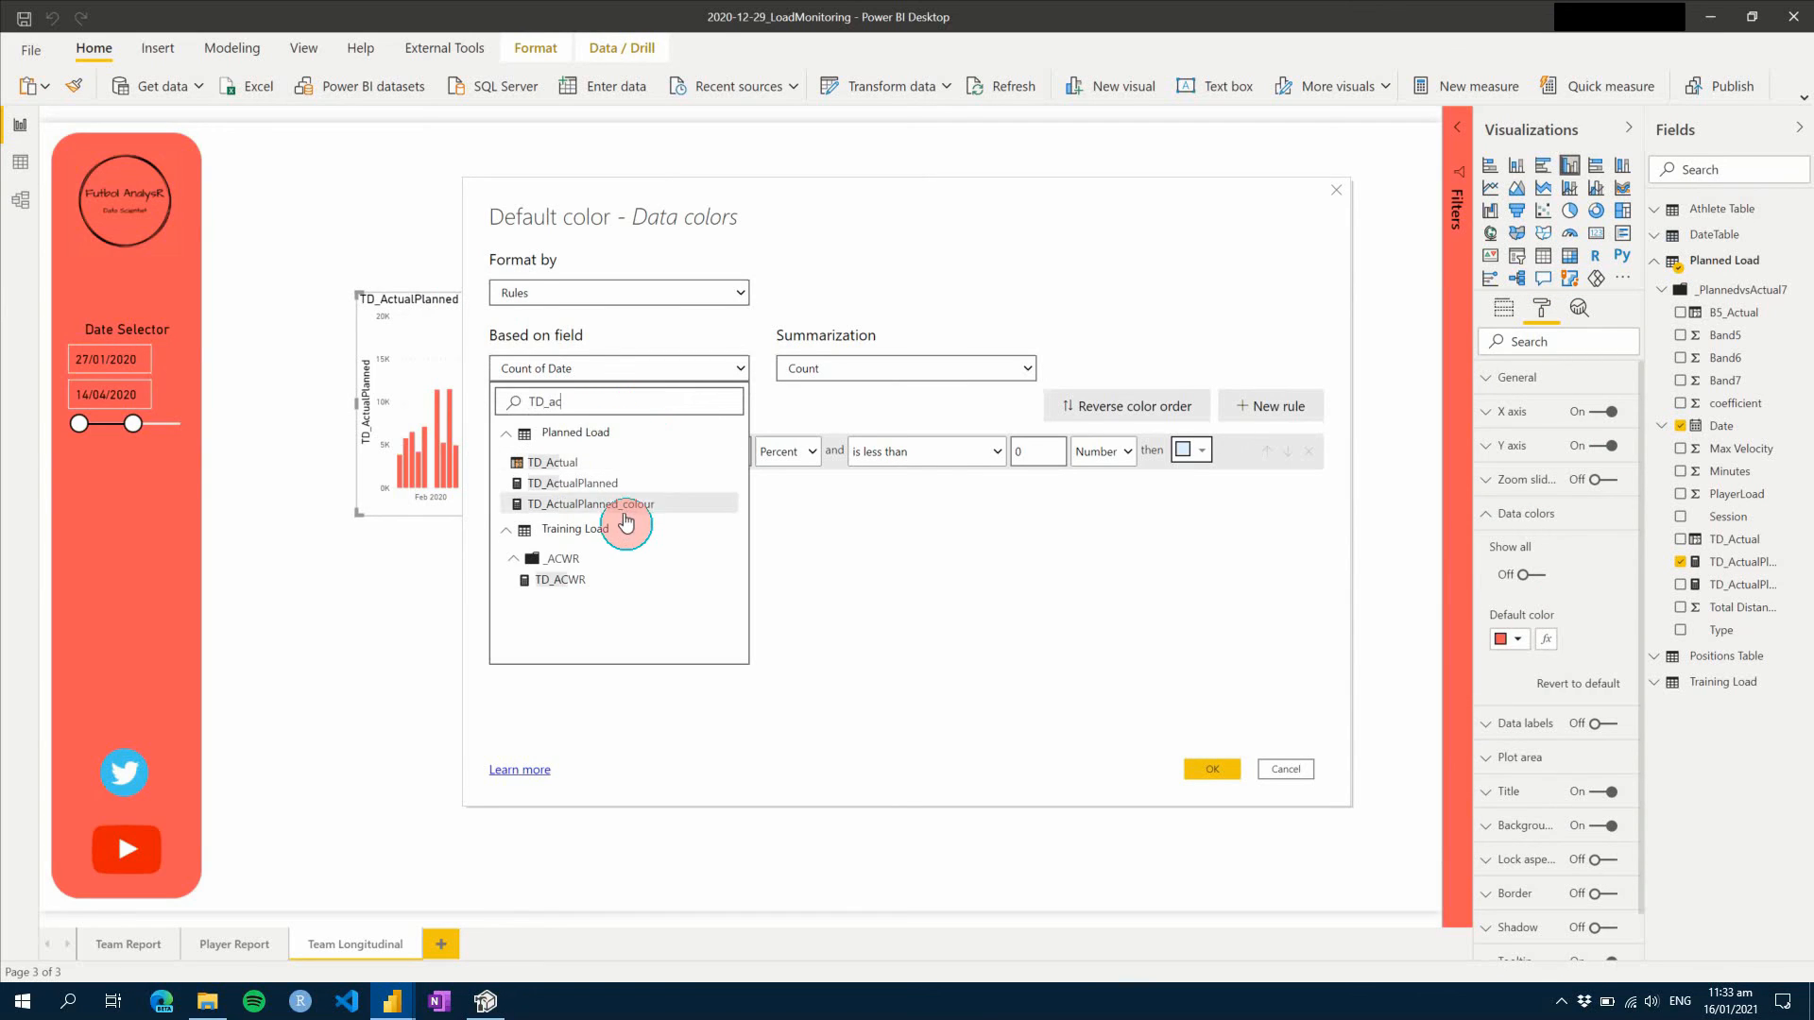
{"action": "left_click", "coordinate": [627, 521]}
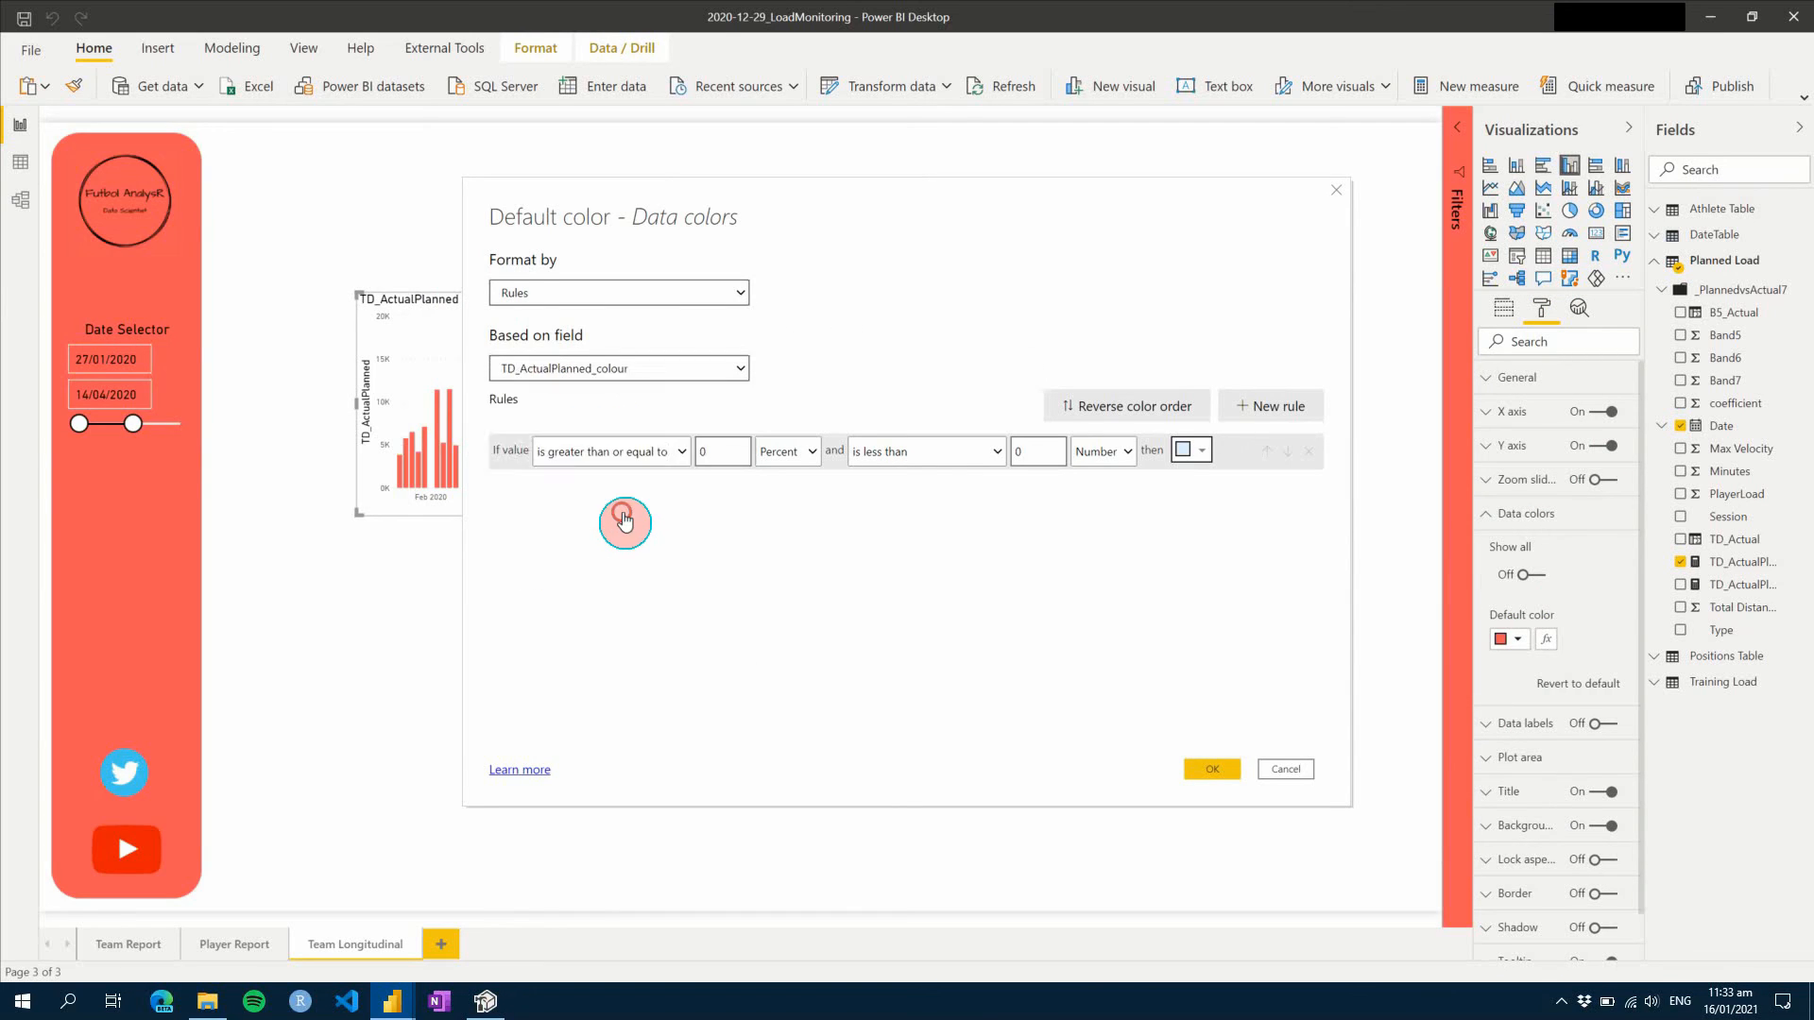
- Define the first color rule so that a value that is the number 0 gets blue
{"action": "left_click", "coordinate": [638, 424]}
{"action": "left_click", "coordinate": [584, 508]}
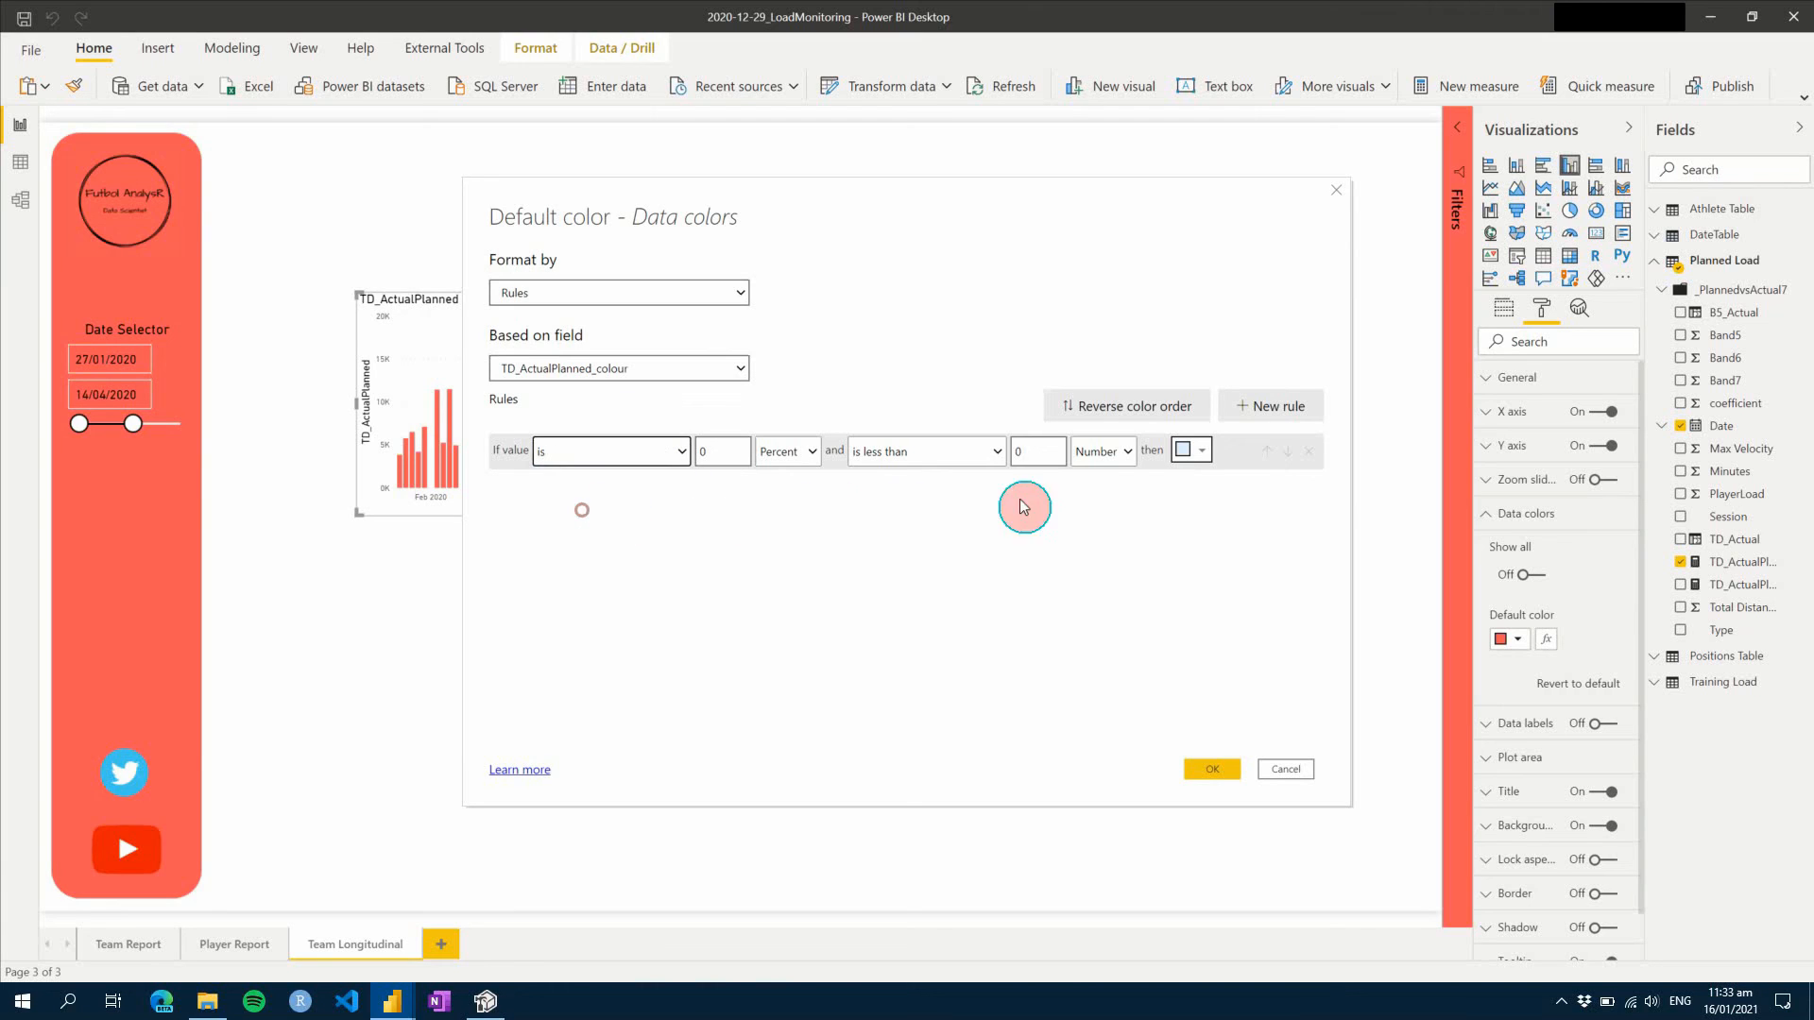
{"action": "left_click", "coordinate": [1200, 457]}
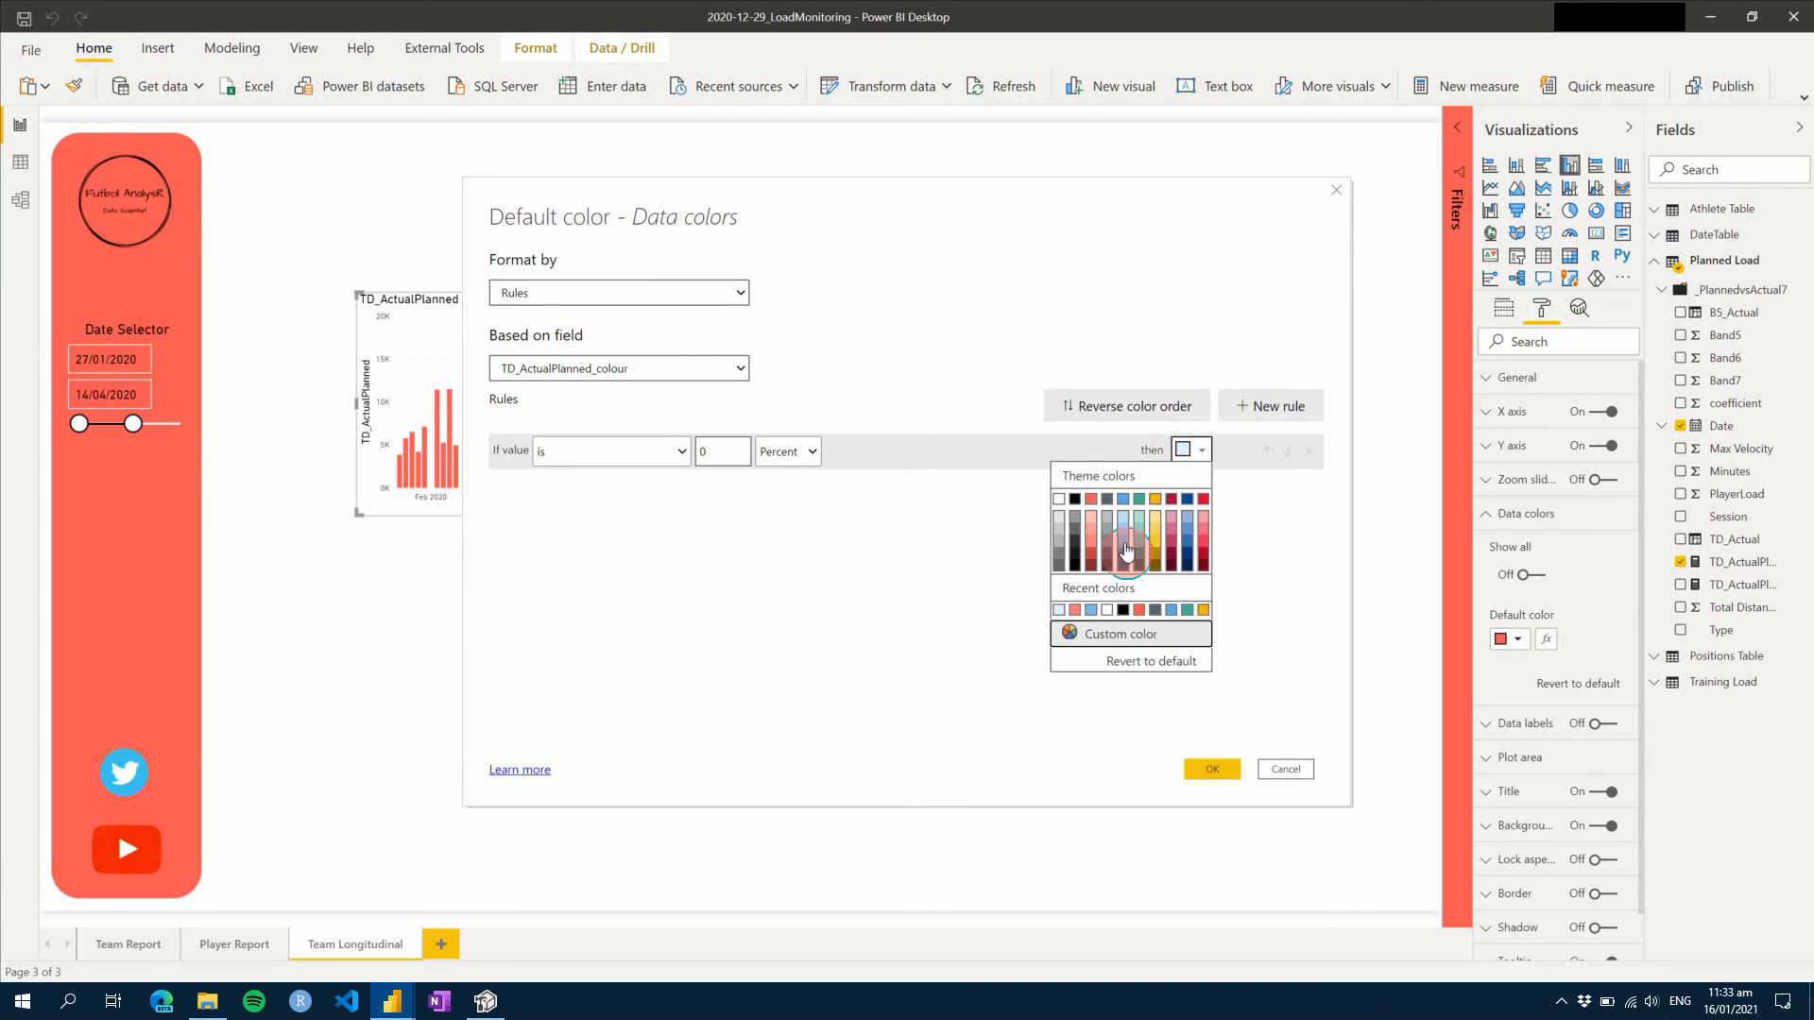
{"action": "left_click", "coordinate": [1123, 543]}
{"action": "left_click", "coordinate": [788, 451]}
{"action": "left_click", "coordinate": [784, 488]}
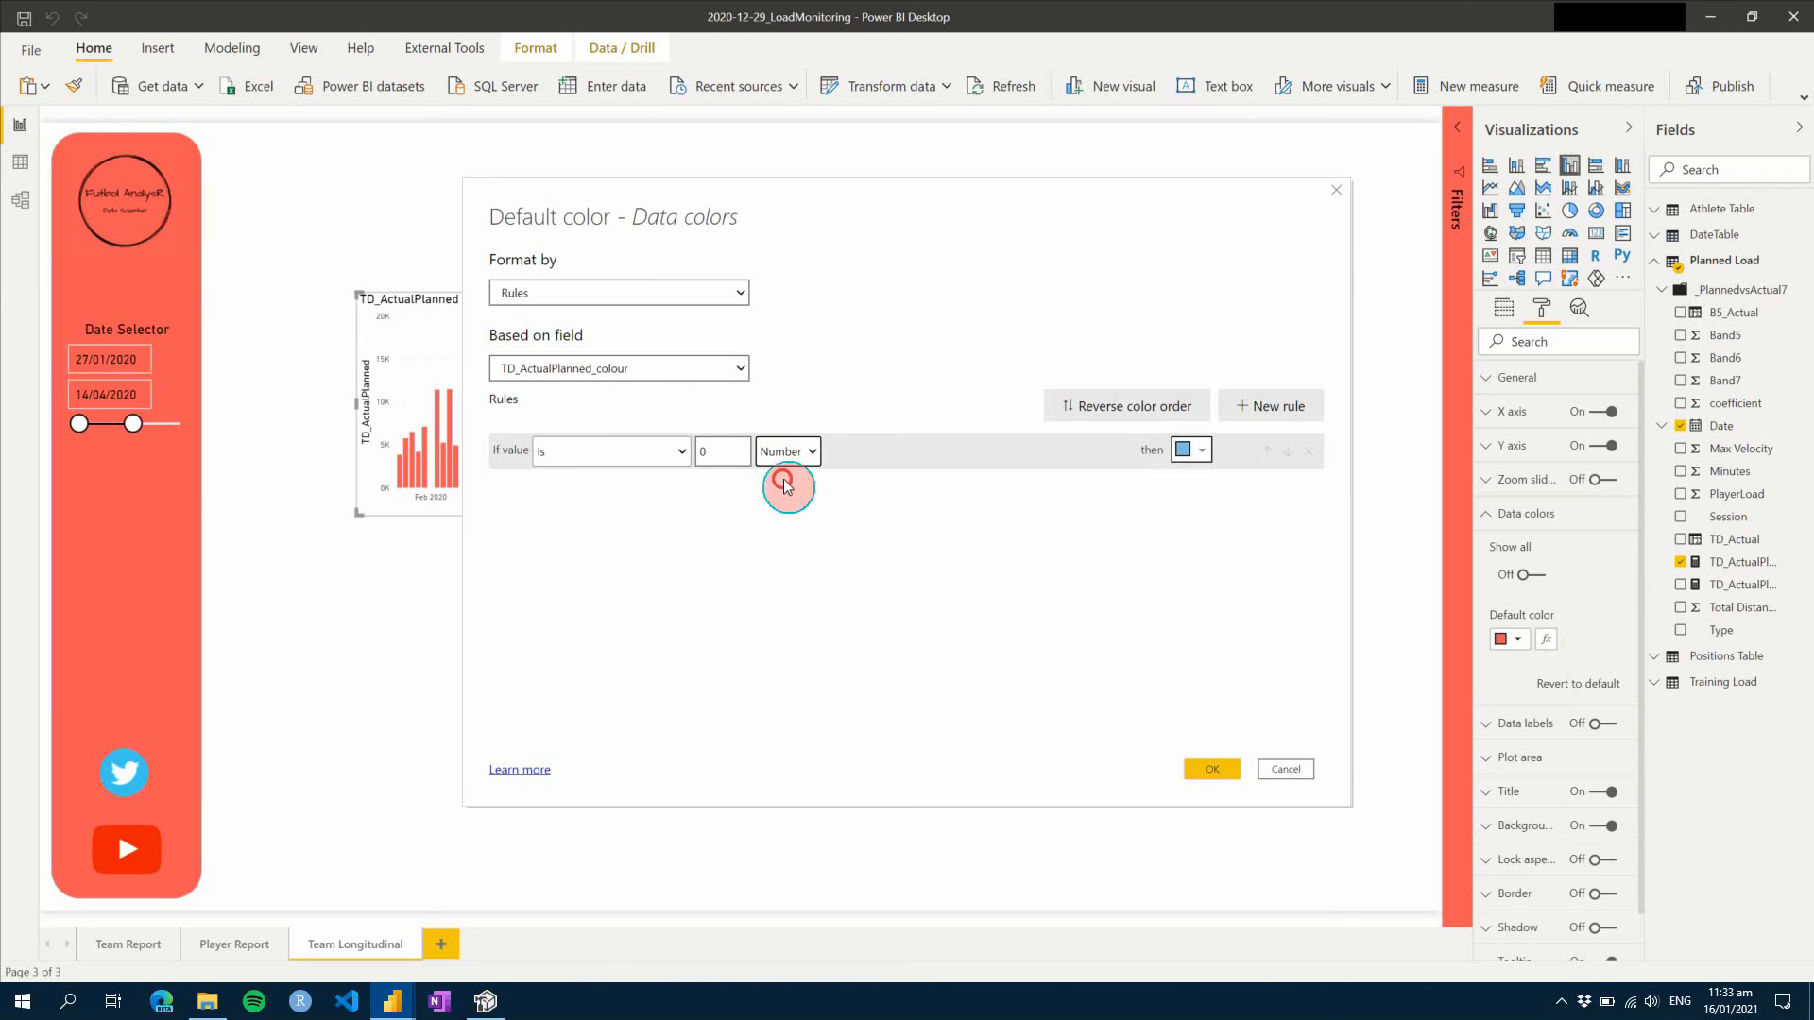
- Add a second rule giving a light red to a value that is the number 1, and apply the color rules
{"action": "left_click", "coordinate": [1249, 431]}
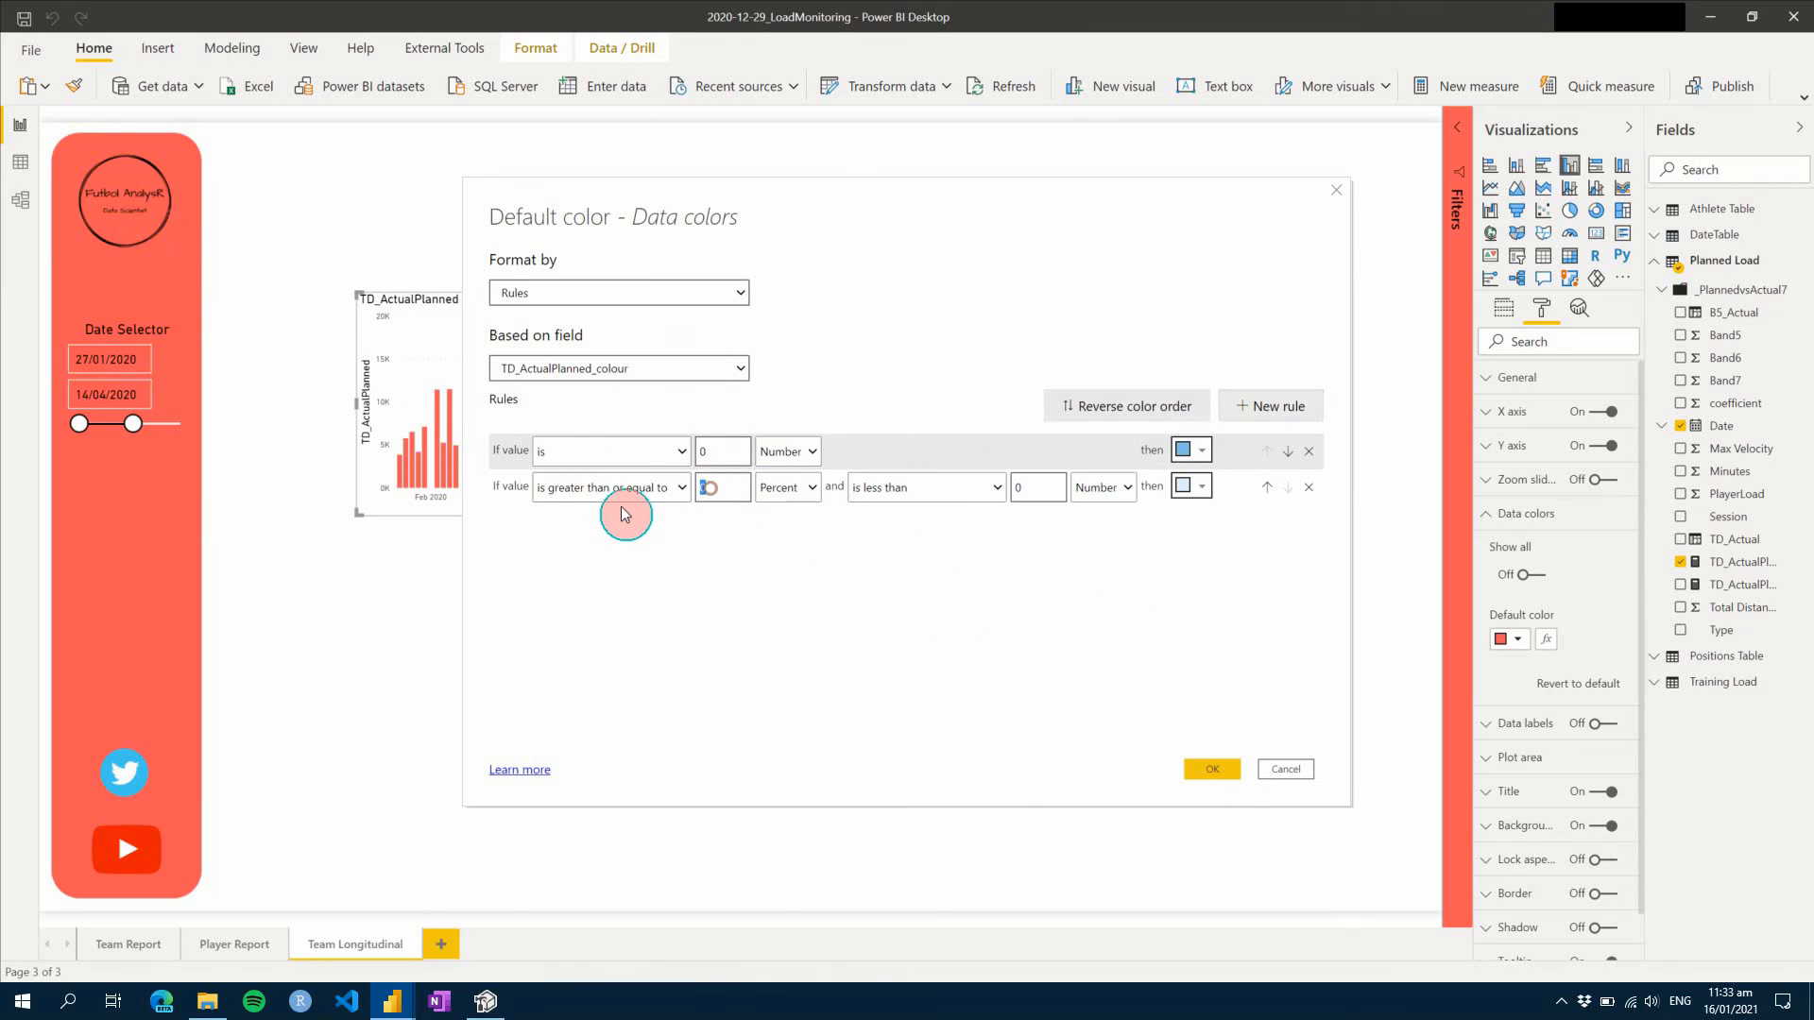
{"action": "type", "text": "1"}
{"action": "left_click", "coordinate": [667, 487]}
{"action": "left_click", "coordinate": [608, 558]}
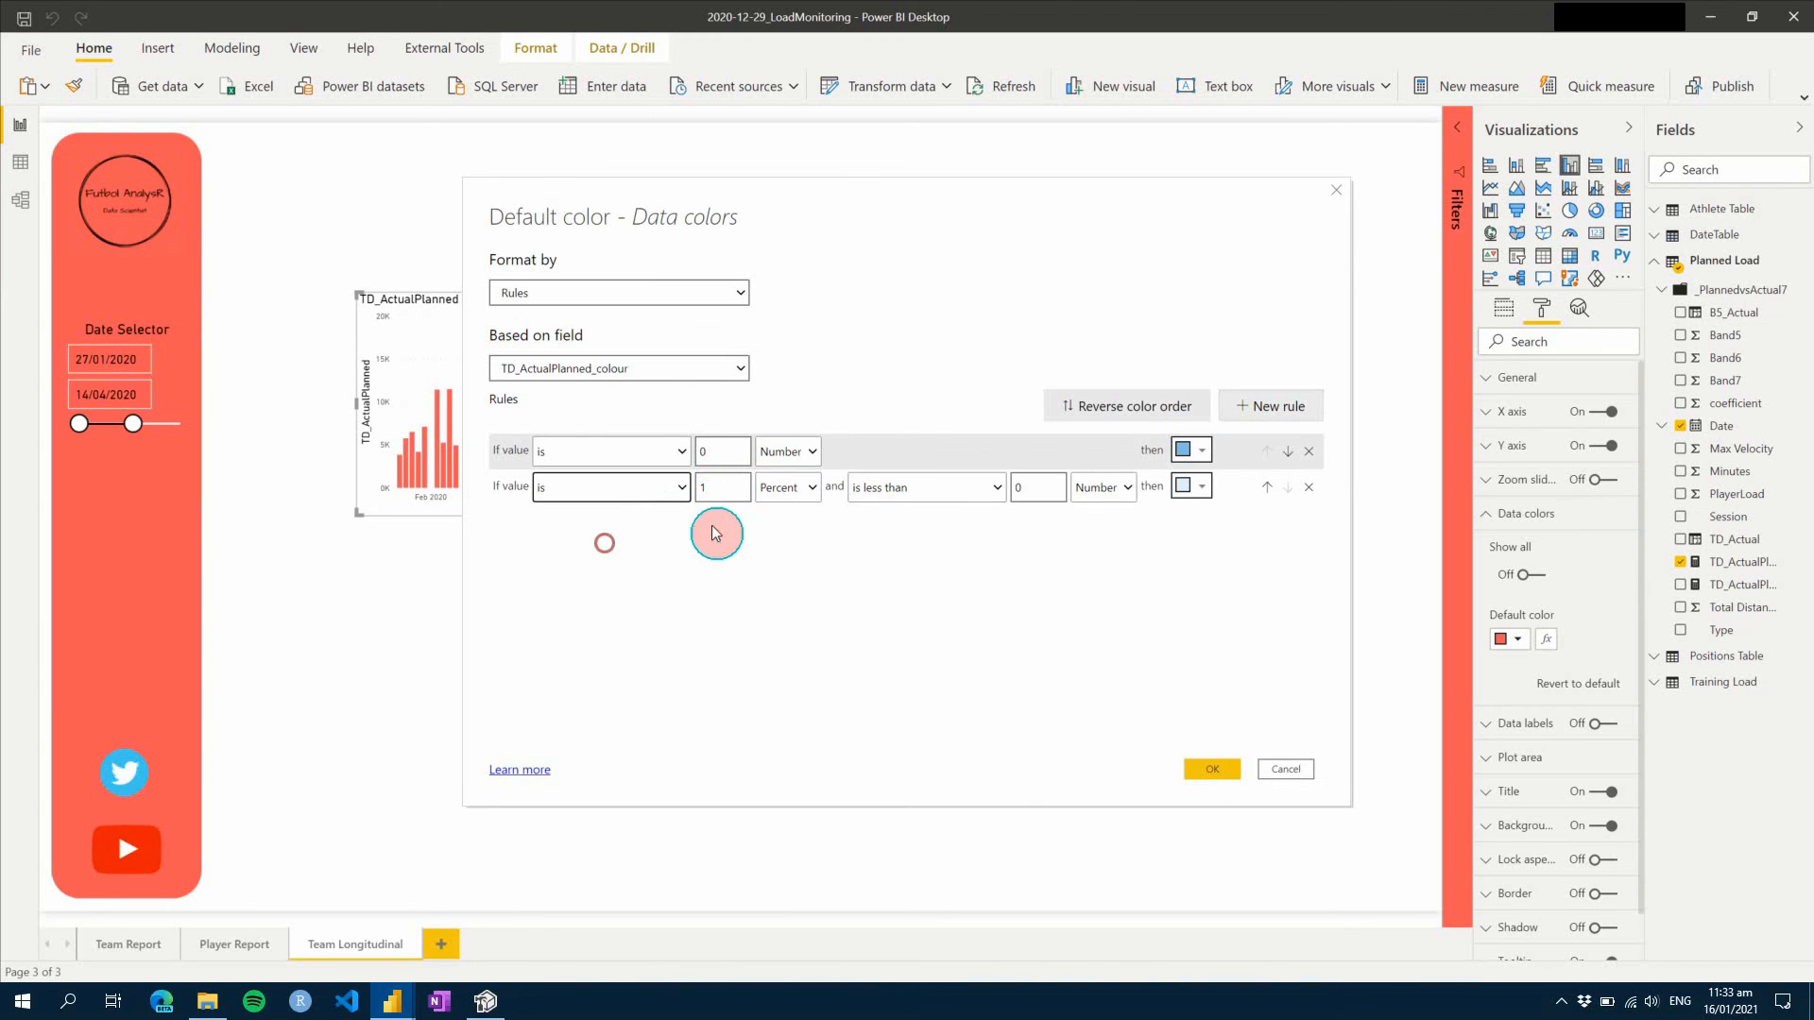
{"action": "left_click", "coordinate": [780, 487]}
{"action": "left_click", "coordinate": [781, 513]}
{"action": "left_click", "coordinate": [1196, 487]}
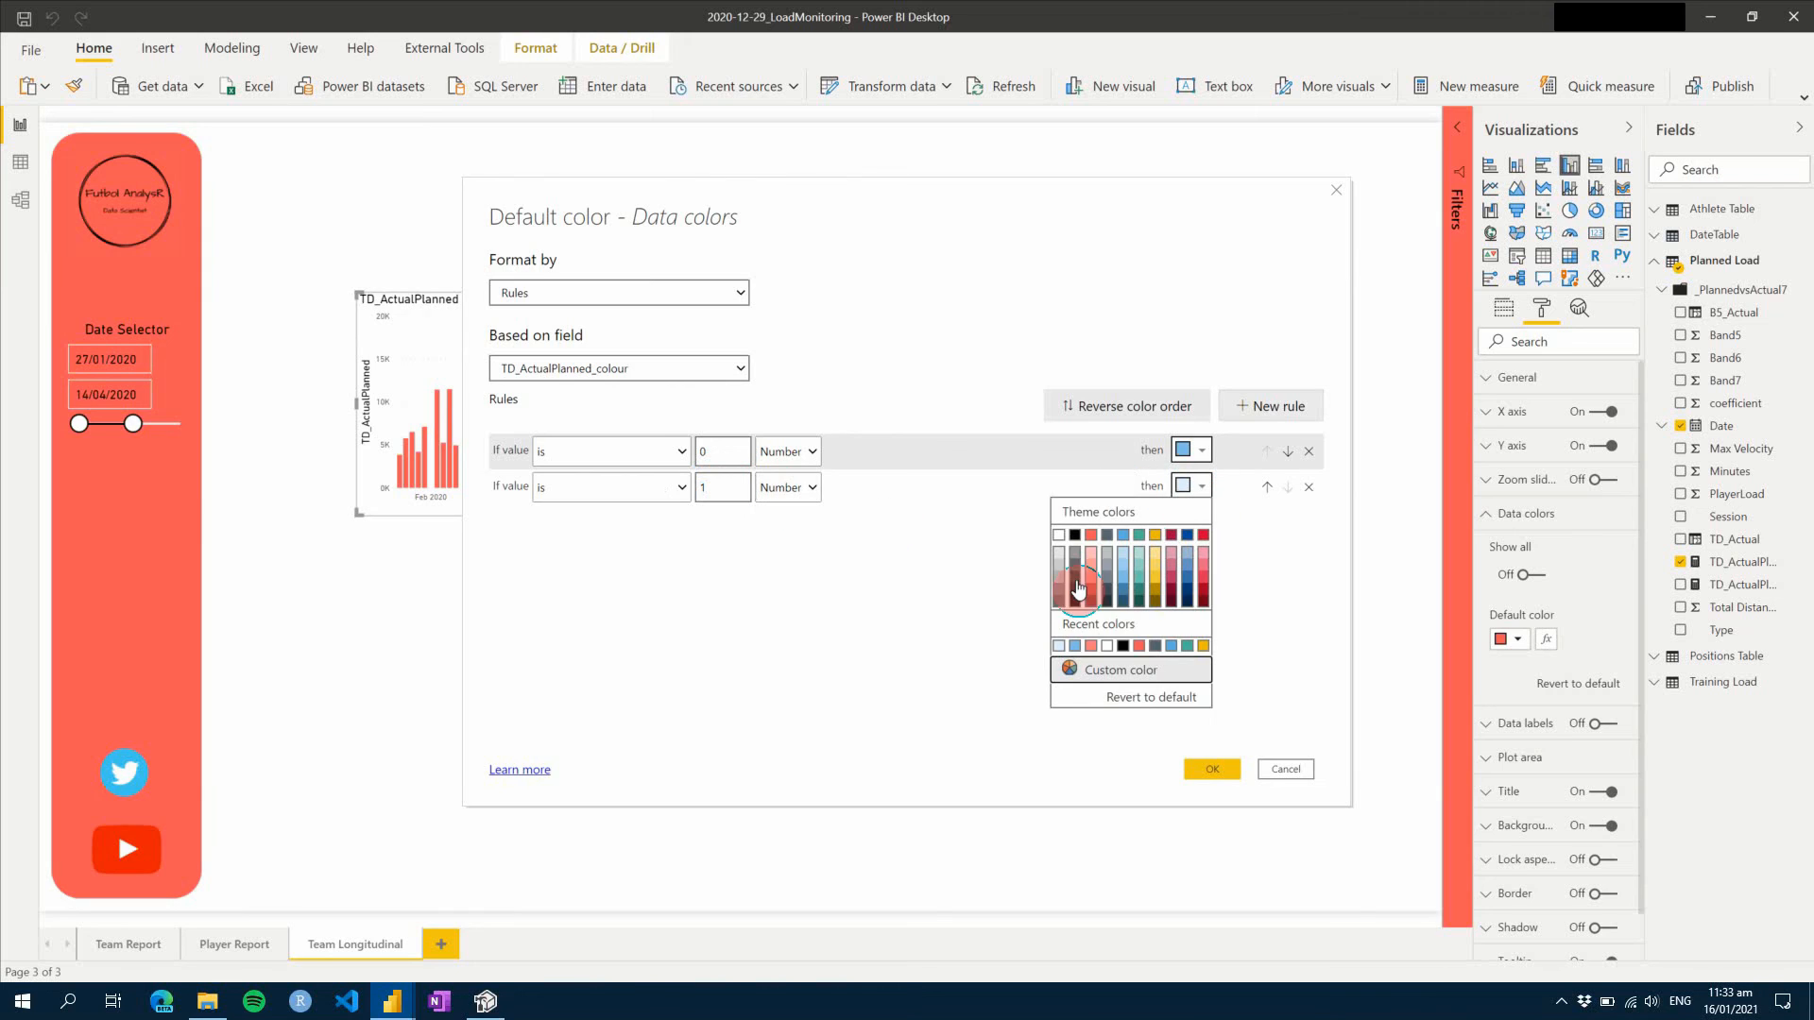
{"action": "left_click", "coordinate": [1092, 583]}
{"action": "left_click", "coordinate": [1228, 768]}
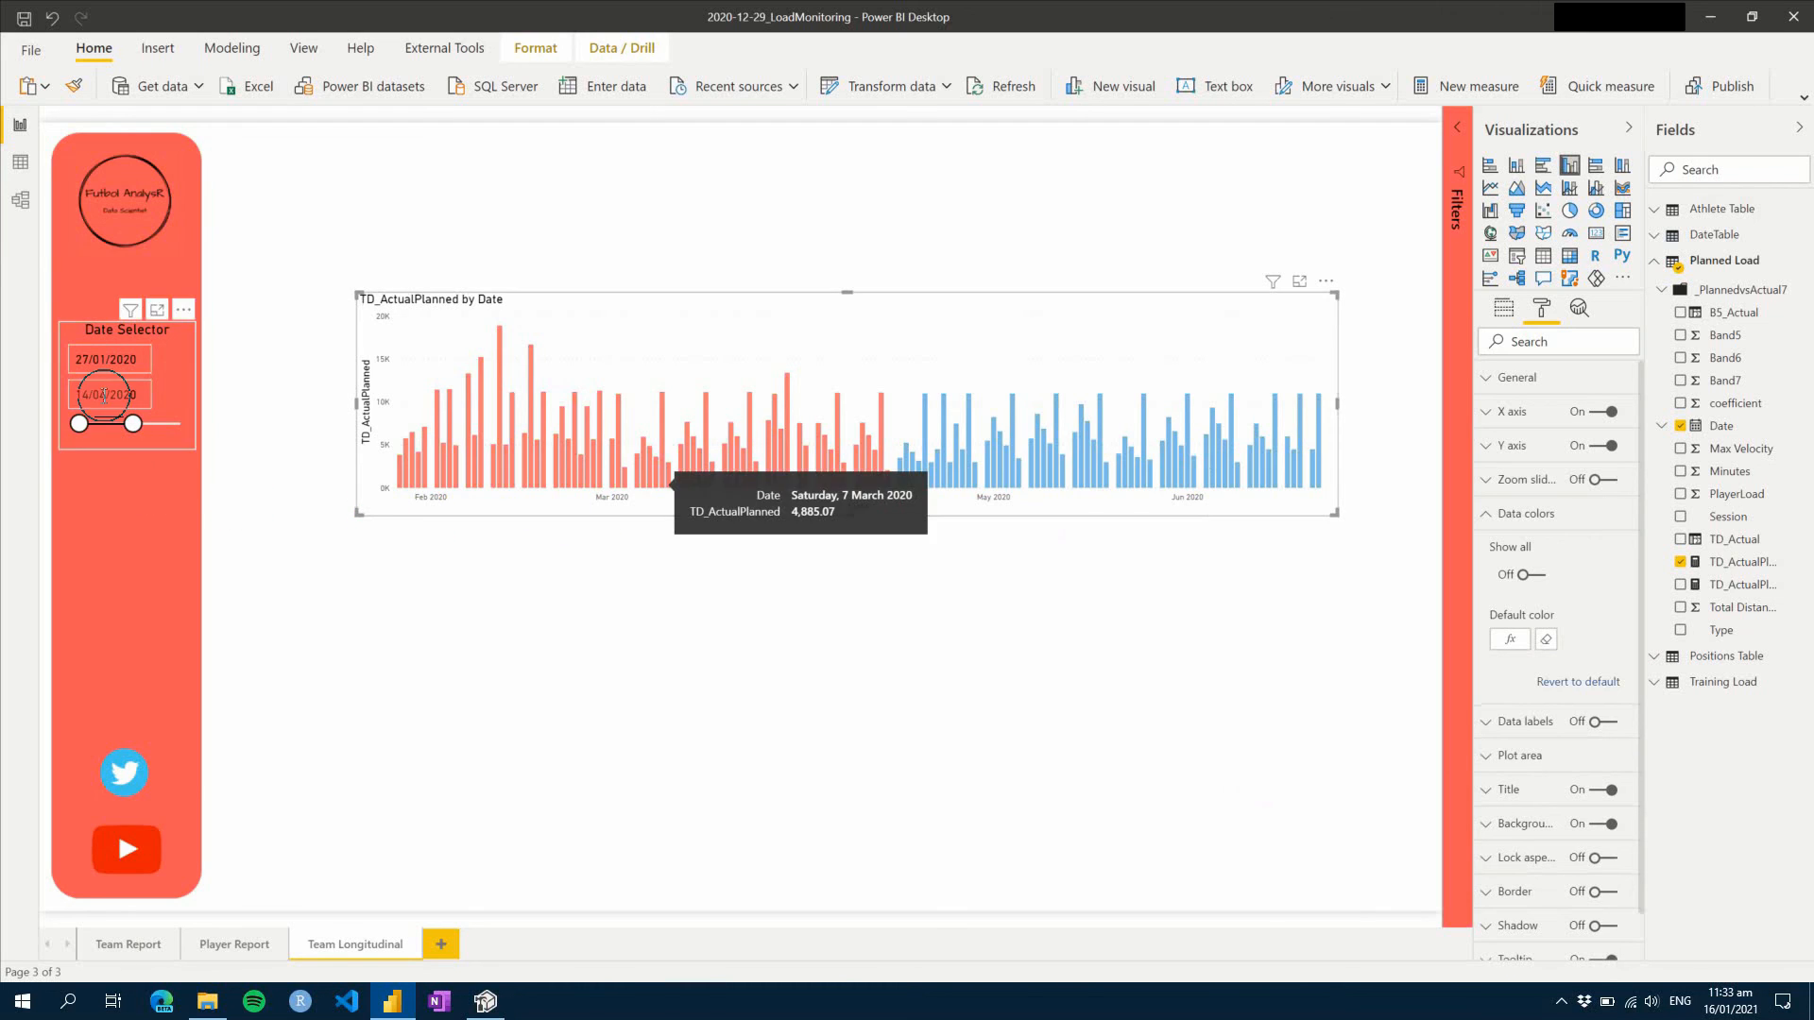
- Move the Date Selector's end date to 19/04/2020 and bring it back to 12/04/2020 to test the chart's coloring
{"action": "left_click", "coordinate": [104, 395]}
{"action": "left_click", "coordinate": [272, 544]}
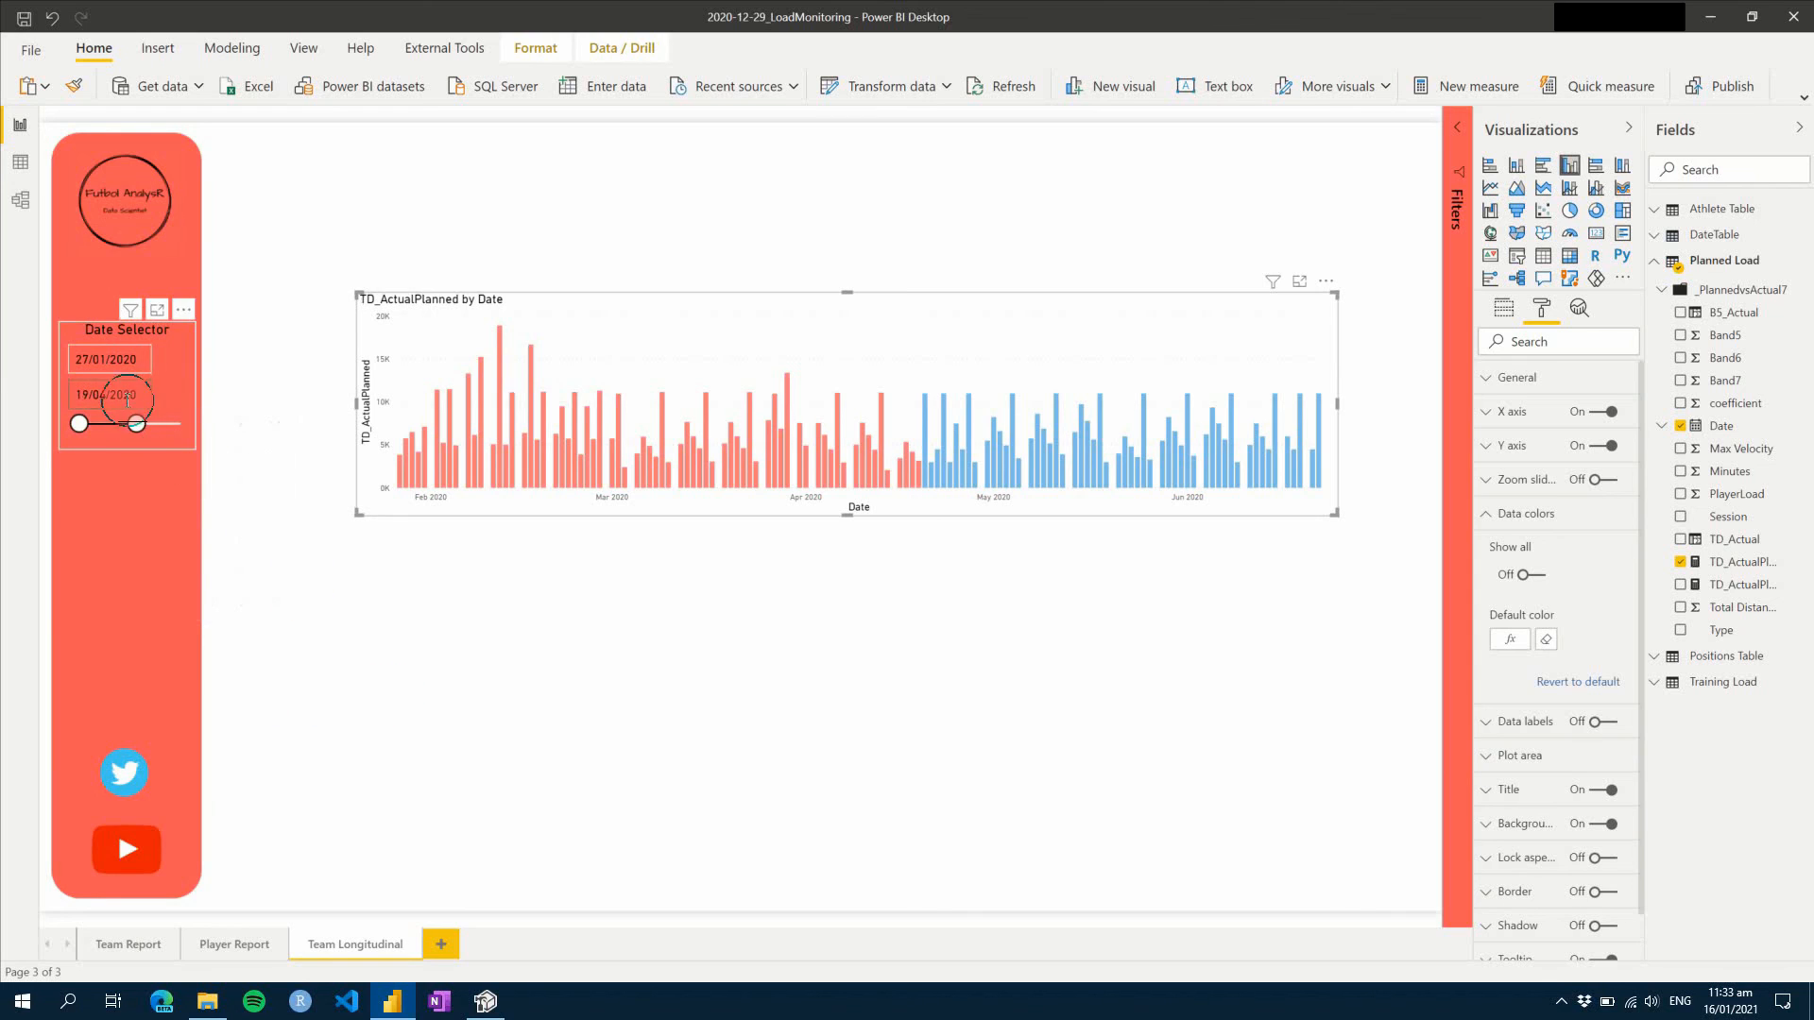
{"action": "mouse_move", "coordinate": [137, 423]}
{"action": "left_mouse_down"}
{"action": "mouse_move", "coordinate": [162, 430]}
{"action": "mouse_move", "coordinate": [139, 423]}
{"action": "mouse_move", "coordinate": [133, 442]}
{"action": "left_mouse_up"}
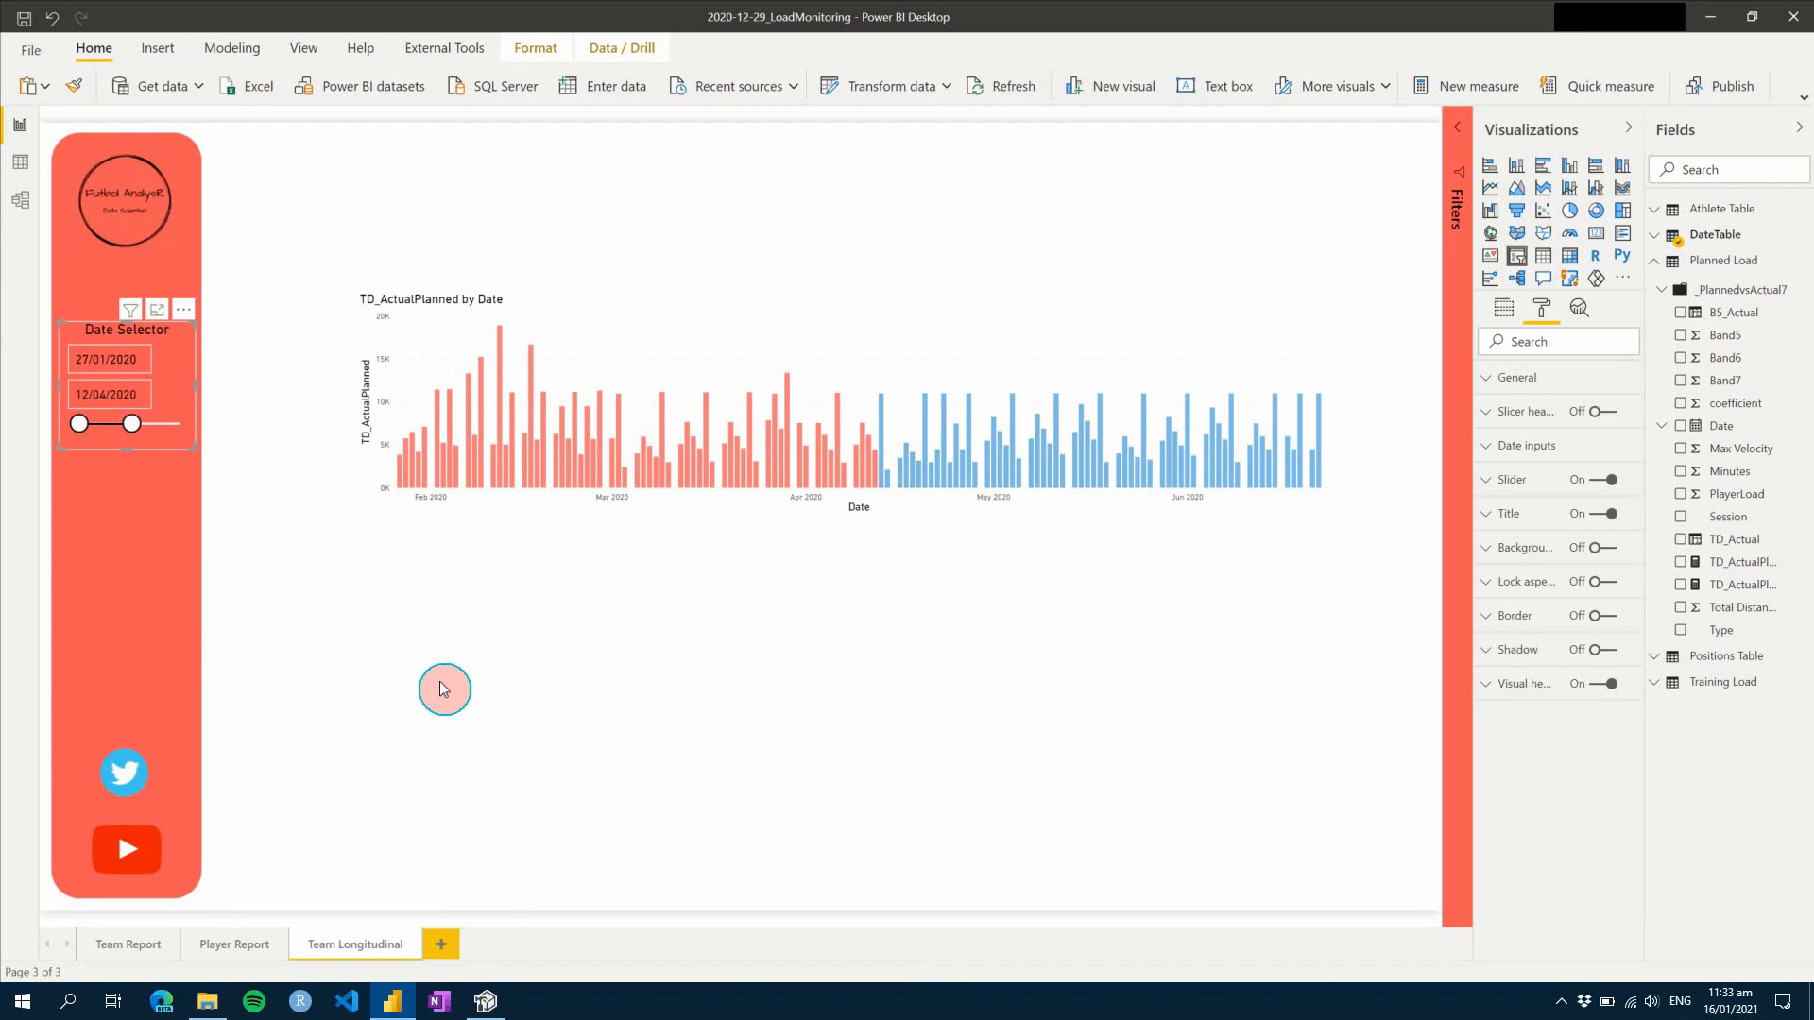